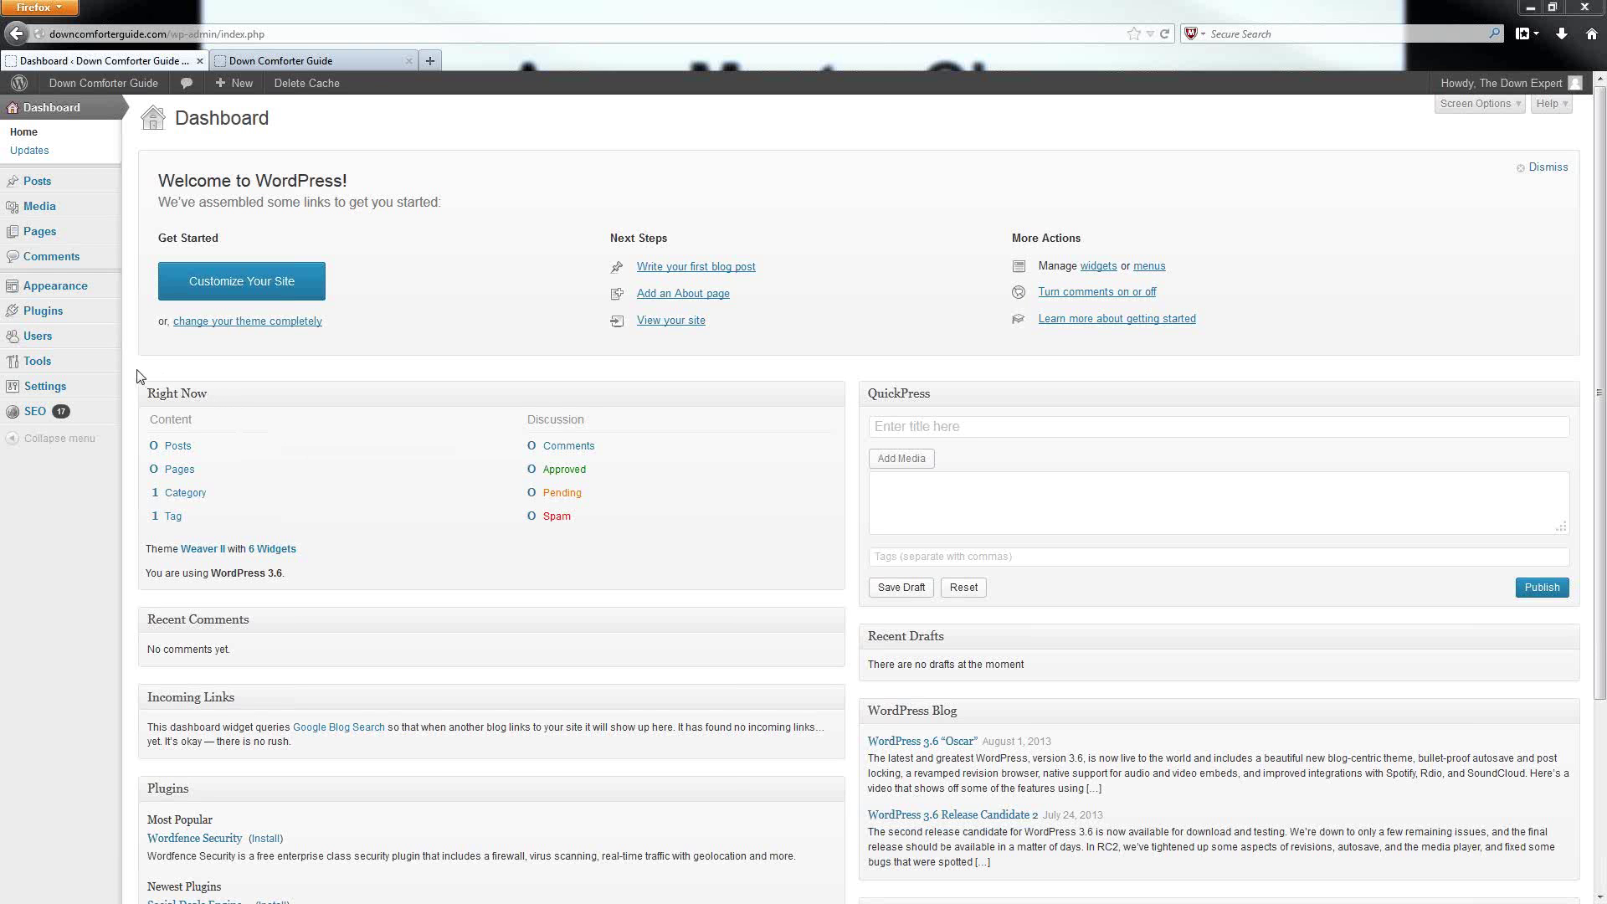
Check the site's front page and open the Widgets administration page.
{"action": "mouse_move", "coordinate": [74, 295]}
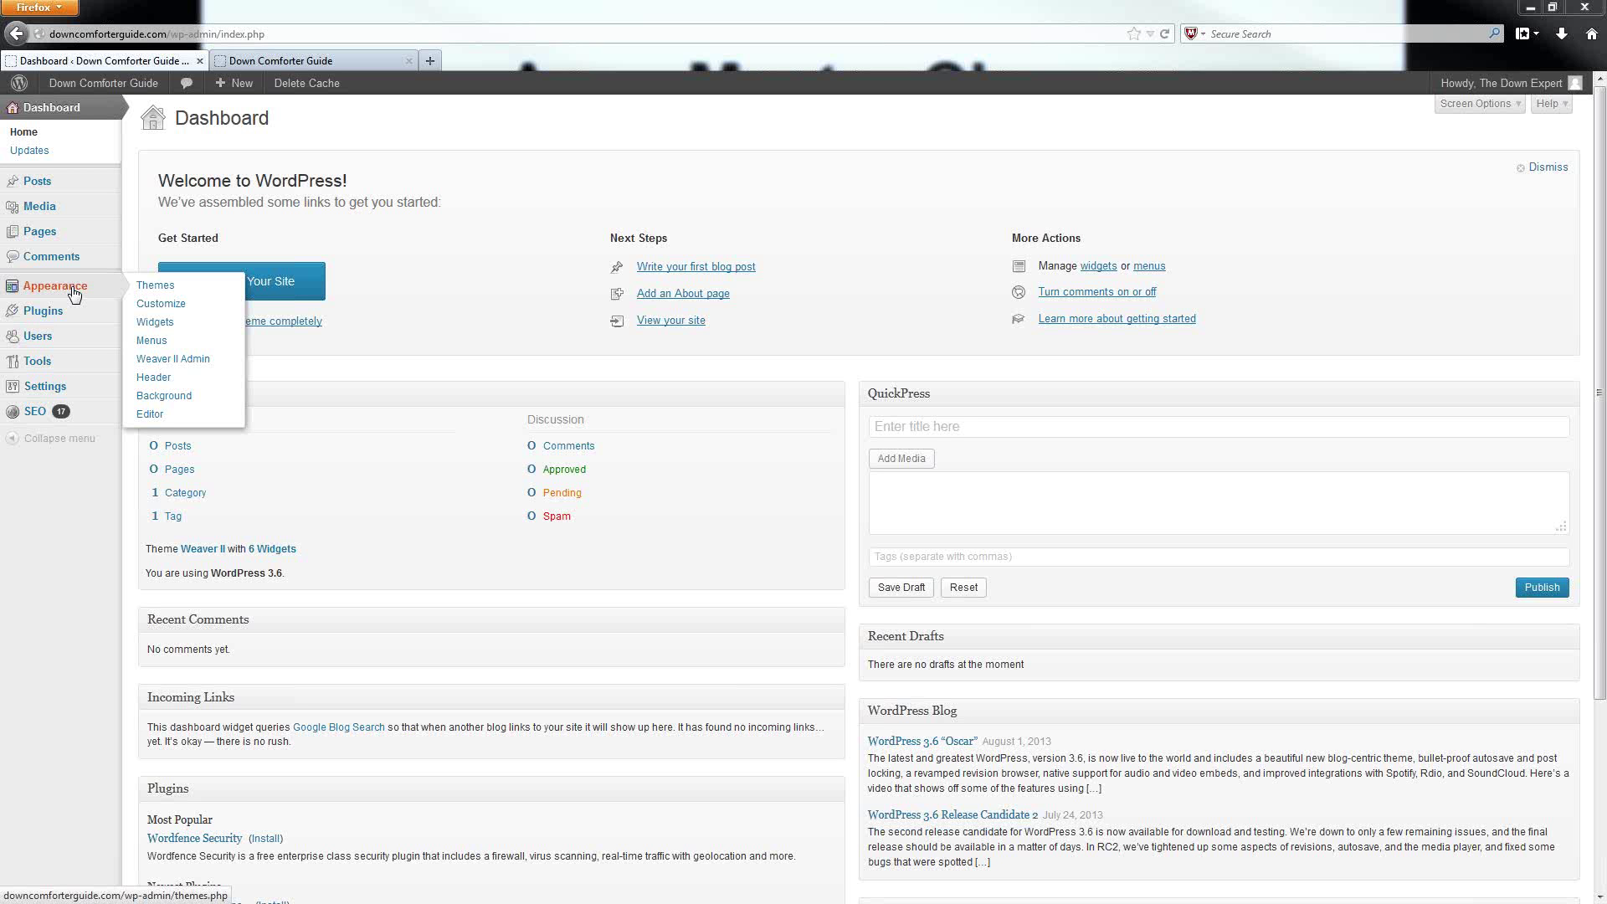
{"action": "left_click", "coordinate": [326, 60]}
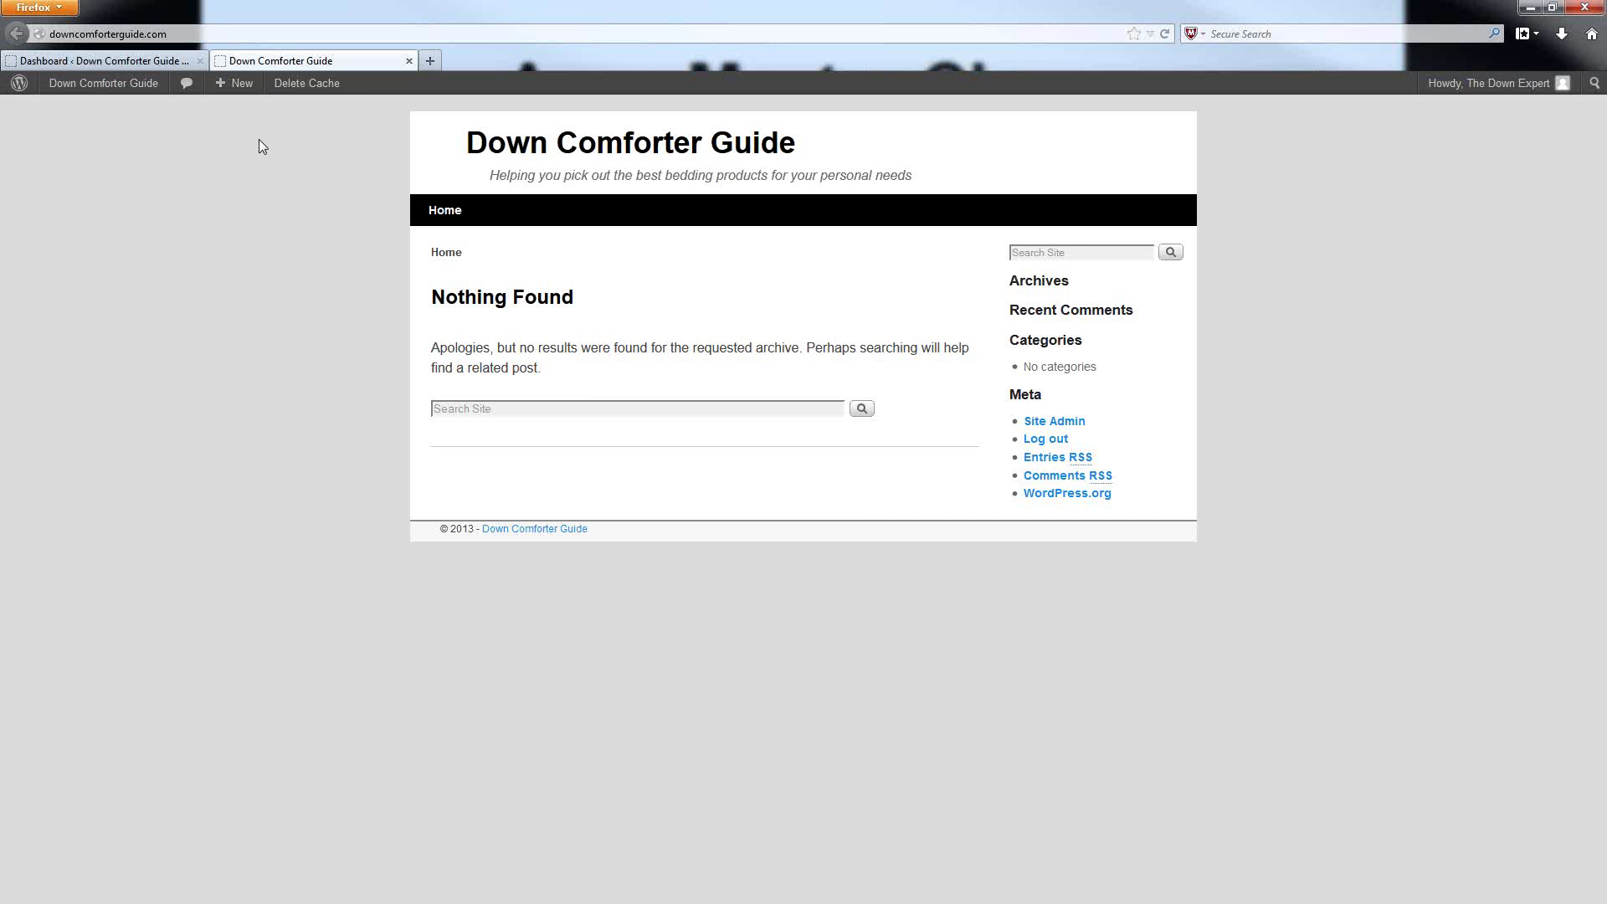
{"action": "left_click", "coordinate": [82, 62]}
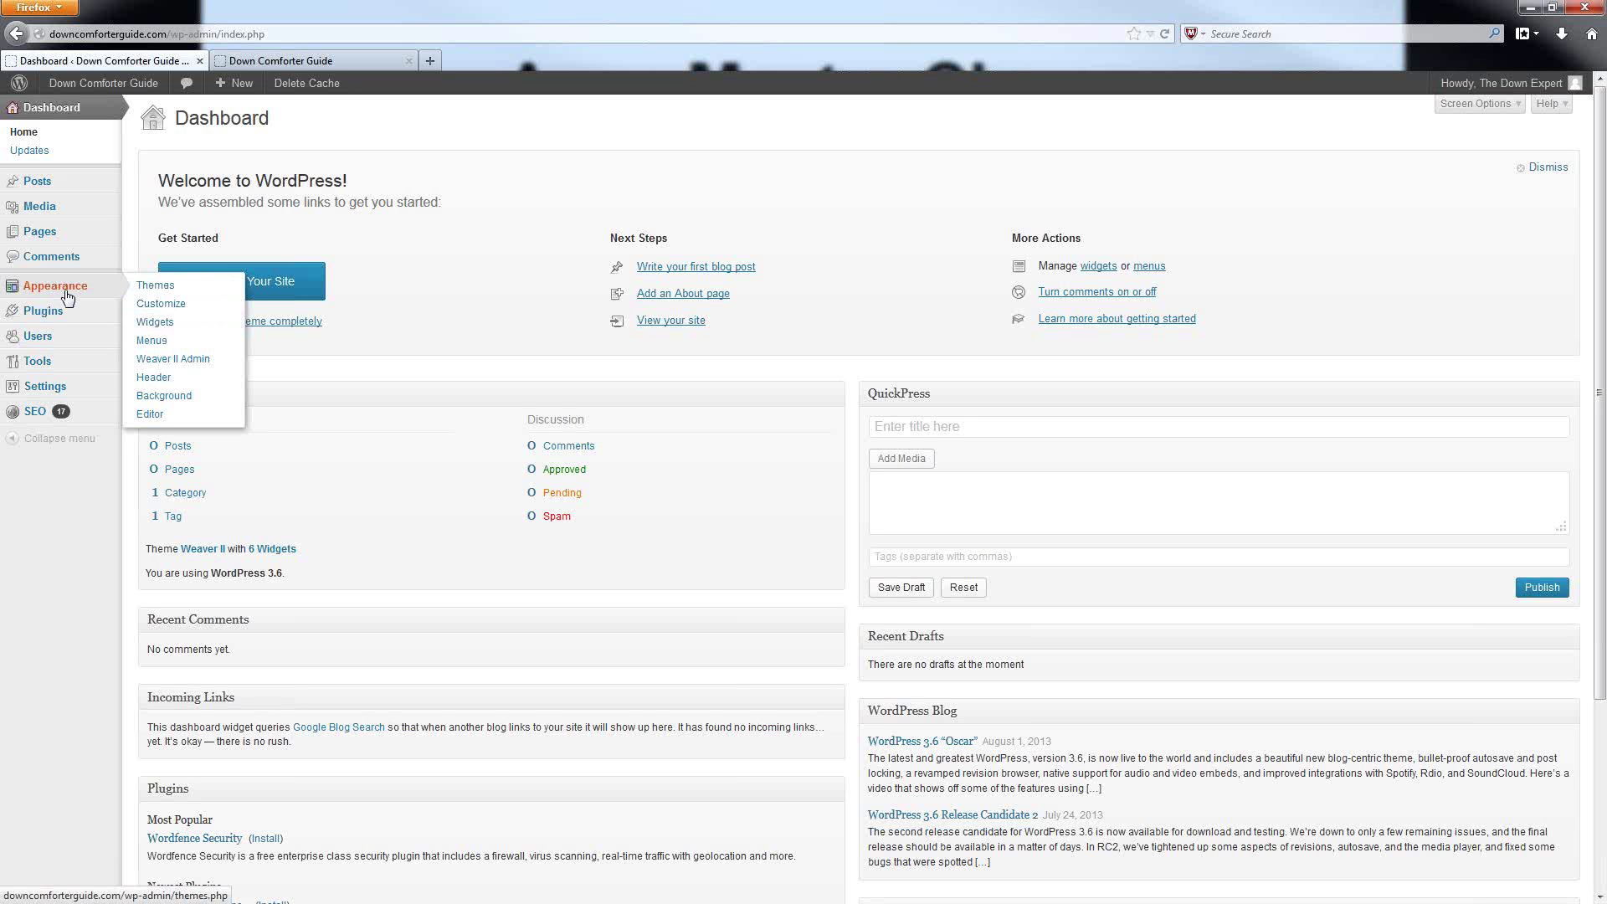
{"action": "left_click", "coordinate": [157, 325]}
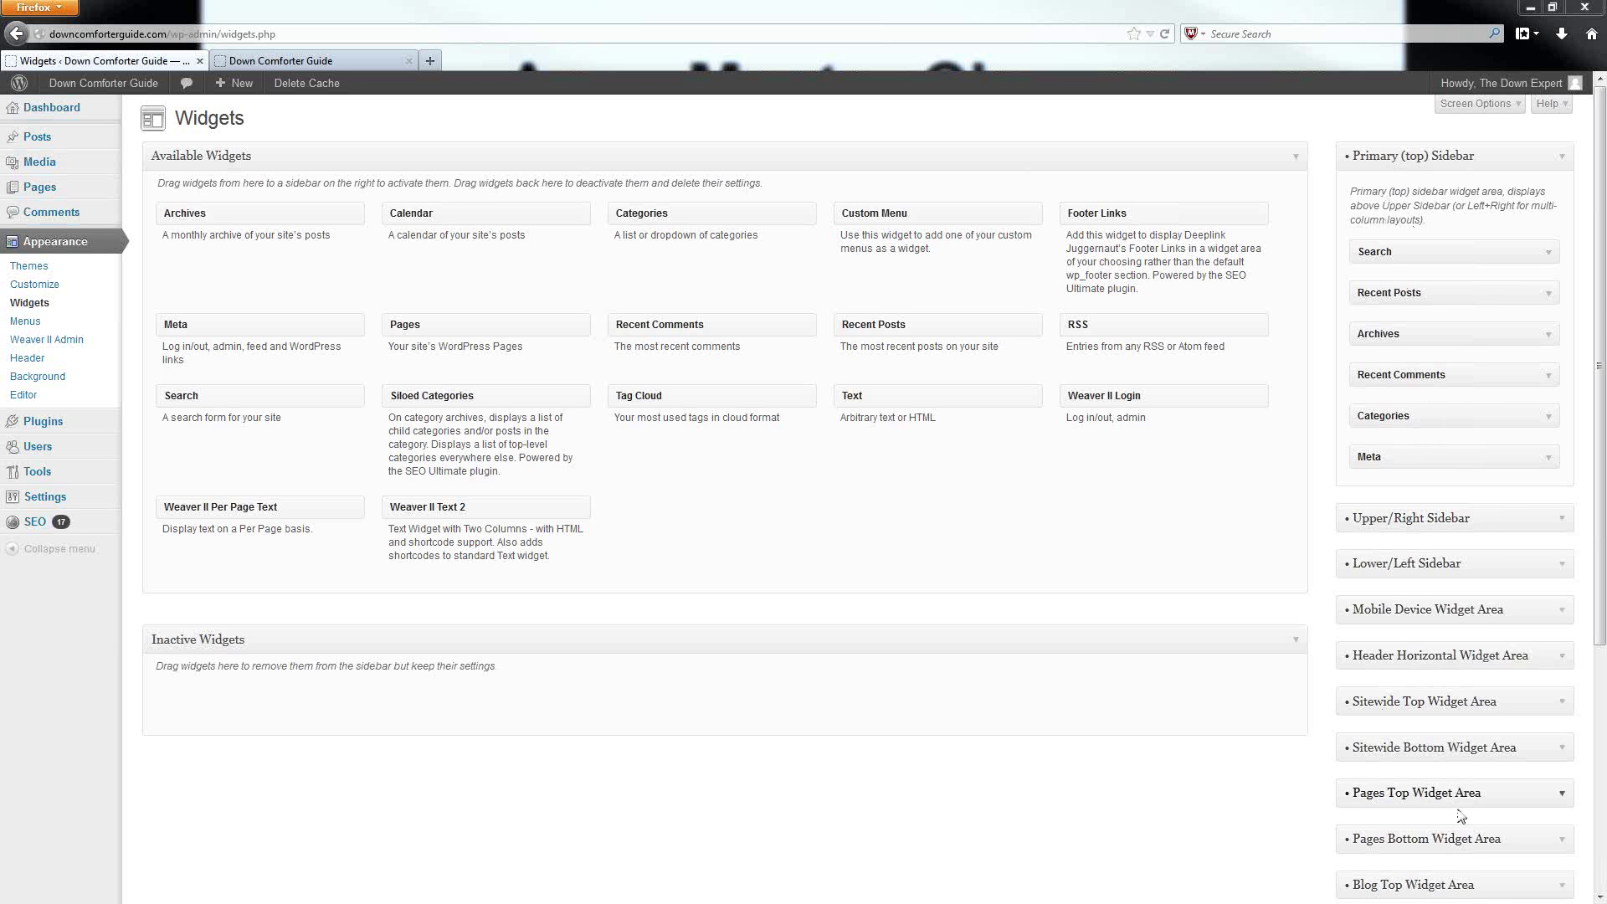
Review the theme's widget areas and compare the Primary (top) Sidebar widgets with the sidebar on the live site.
{"action": "scroll", "coordinate": [1456, 720], "scroll_direction": "down", "scroll_amount": 5}
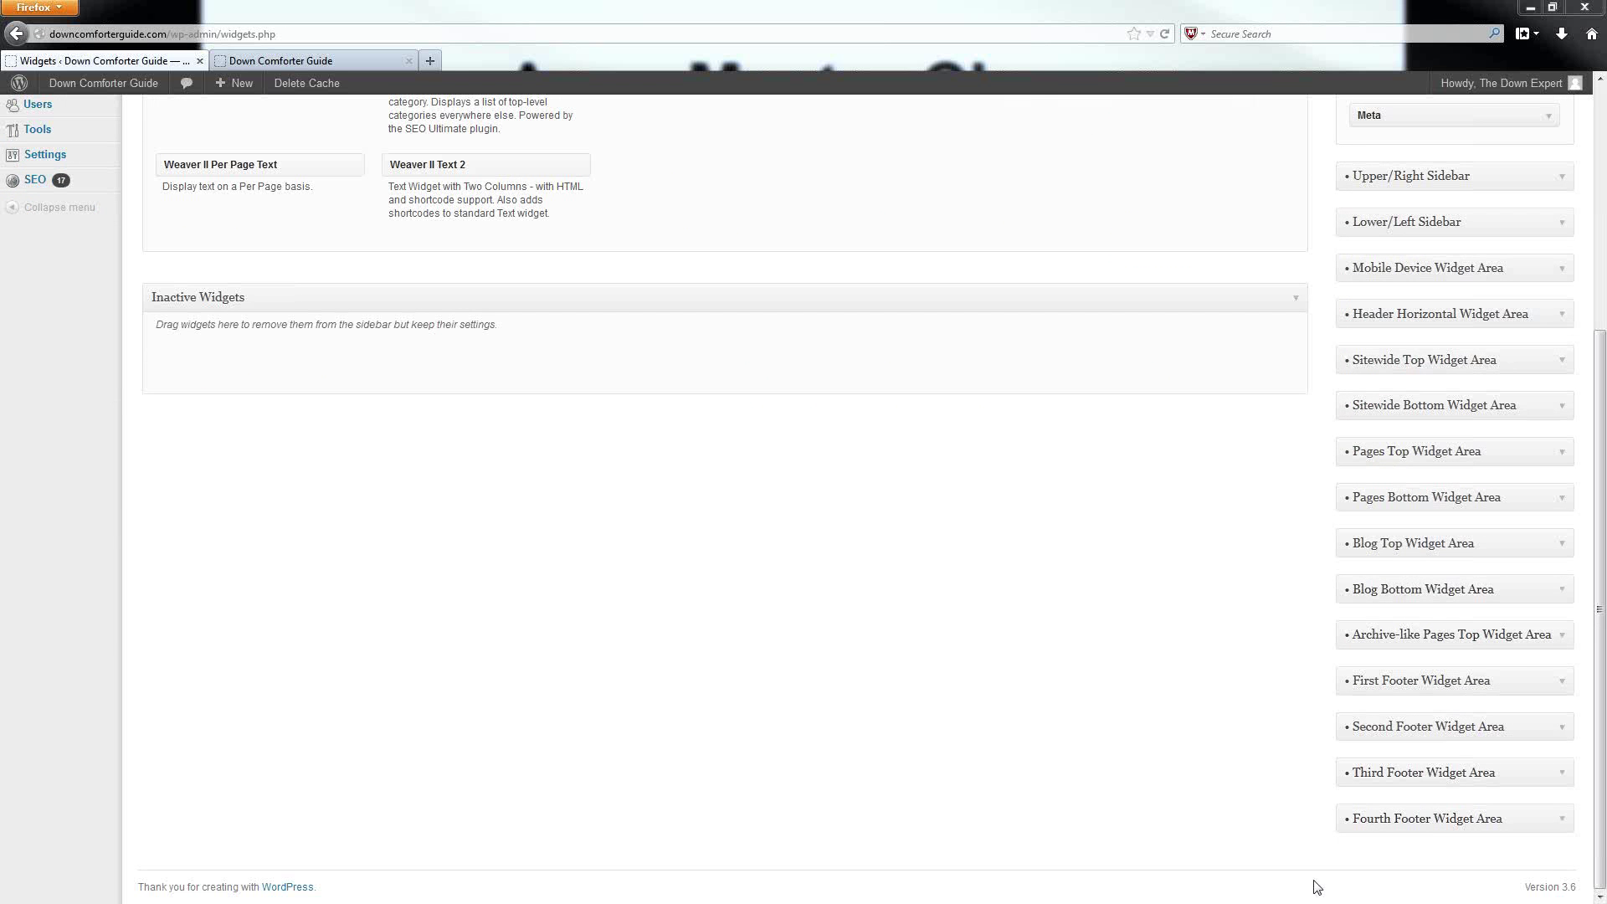
{"action": "scroll", "coordinate": [1435, 799], "scroll_direction": "up", "scroll_amount": 5}
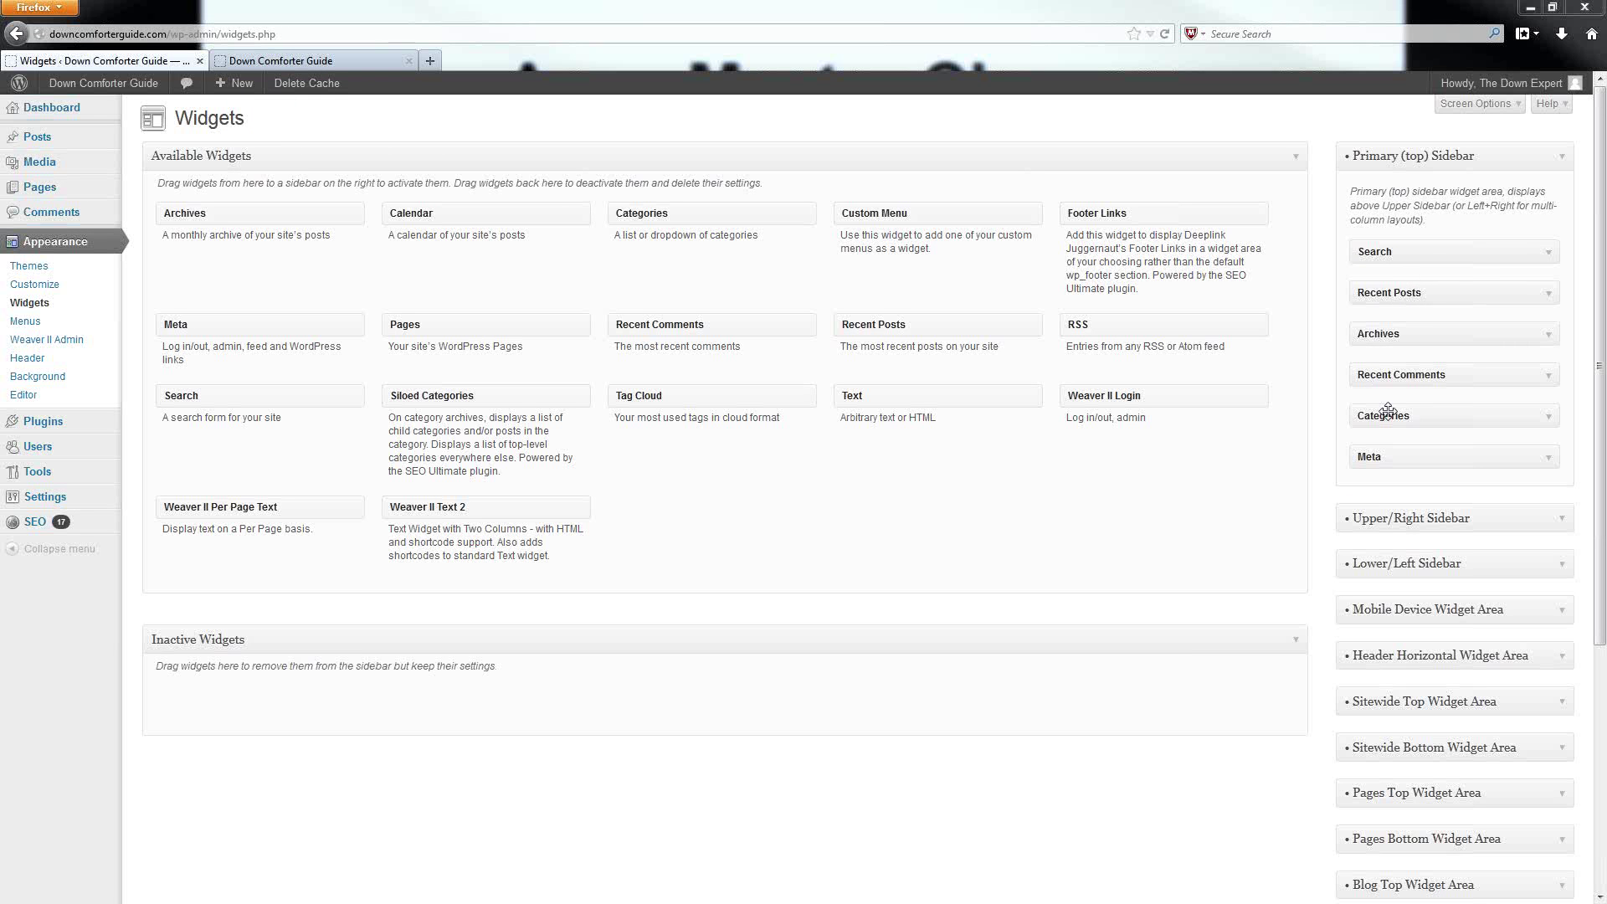
{"action": "left_click", "coordinate": [296, 62]}
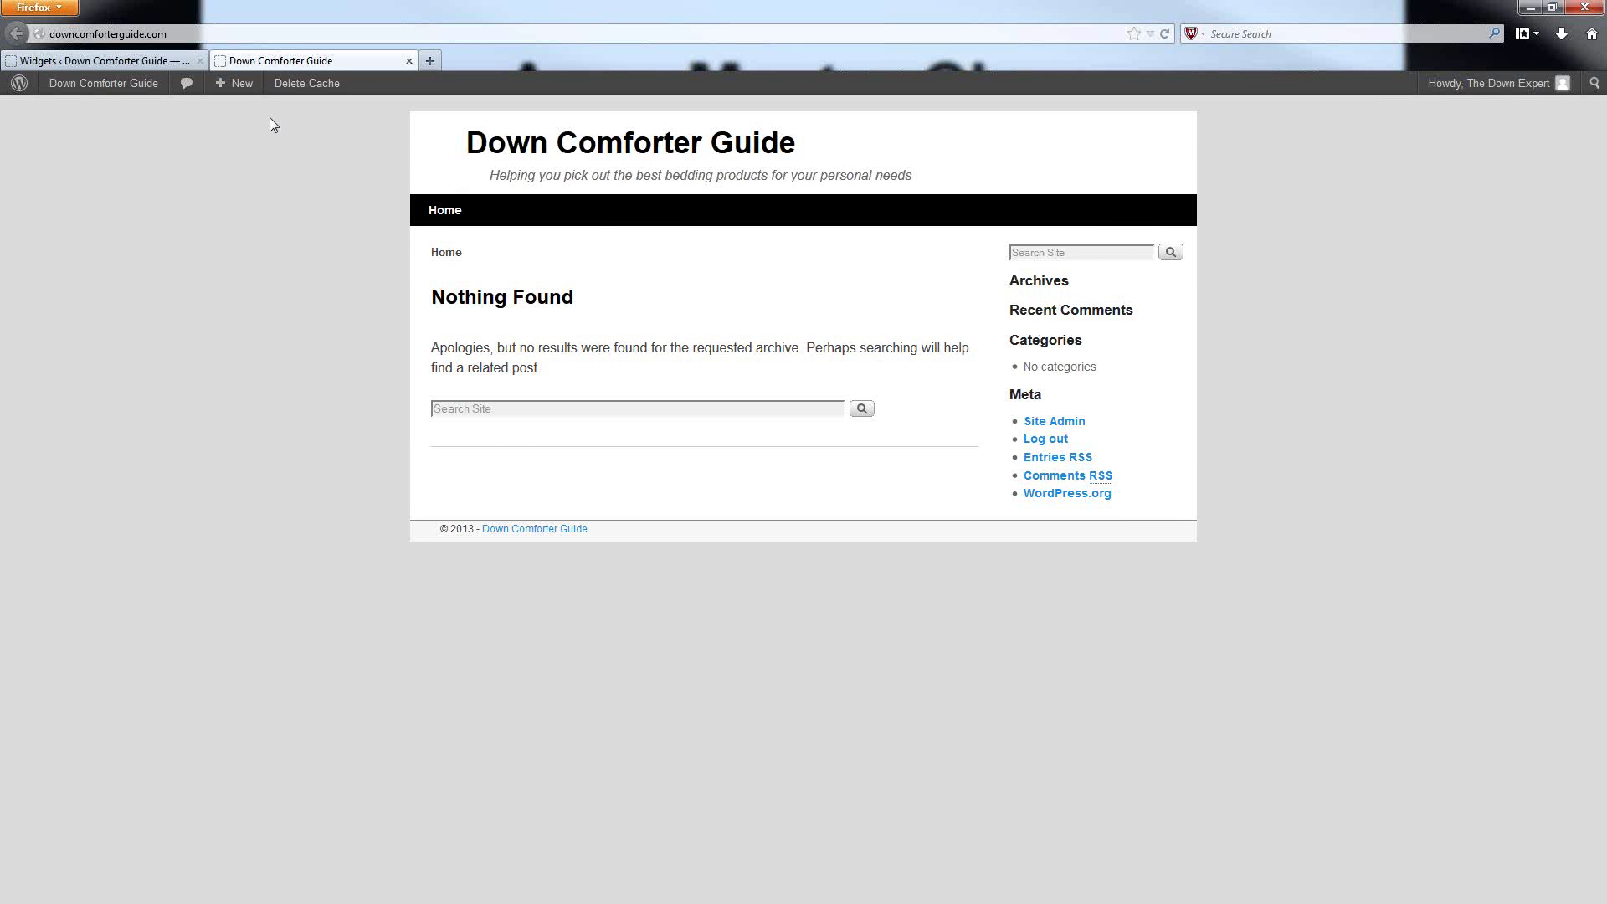
{"action": "left_click", "coordinate": [88, 64]}
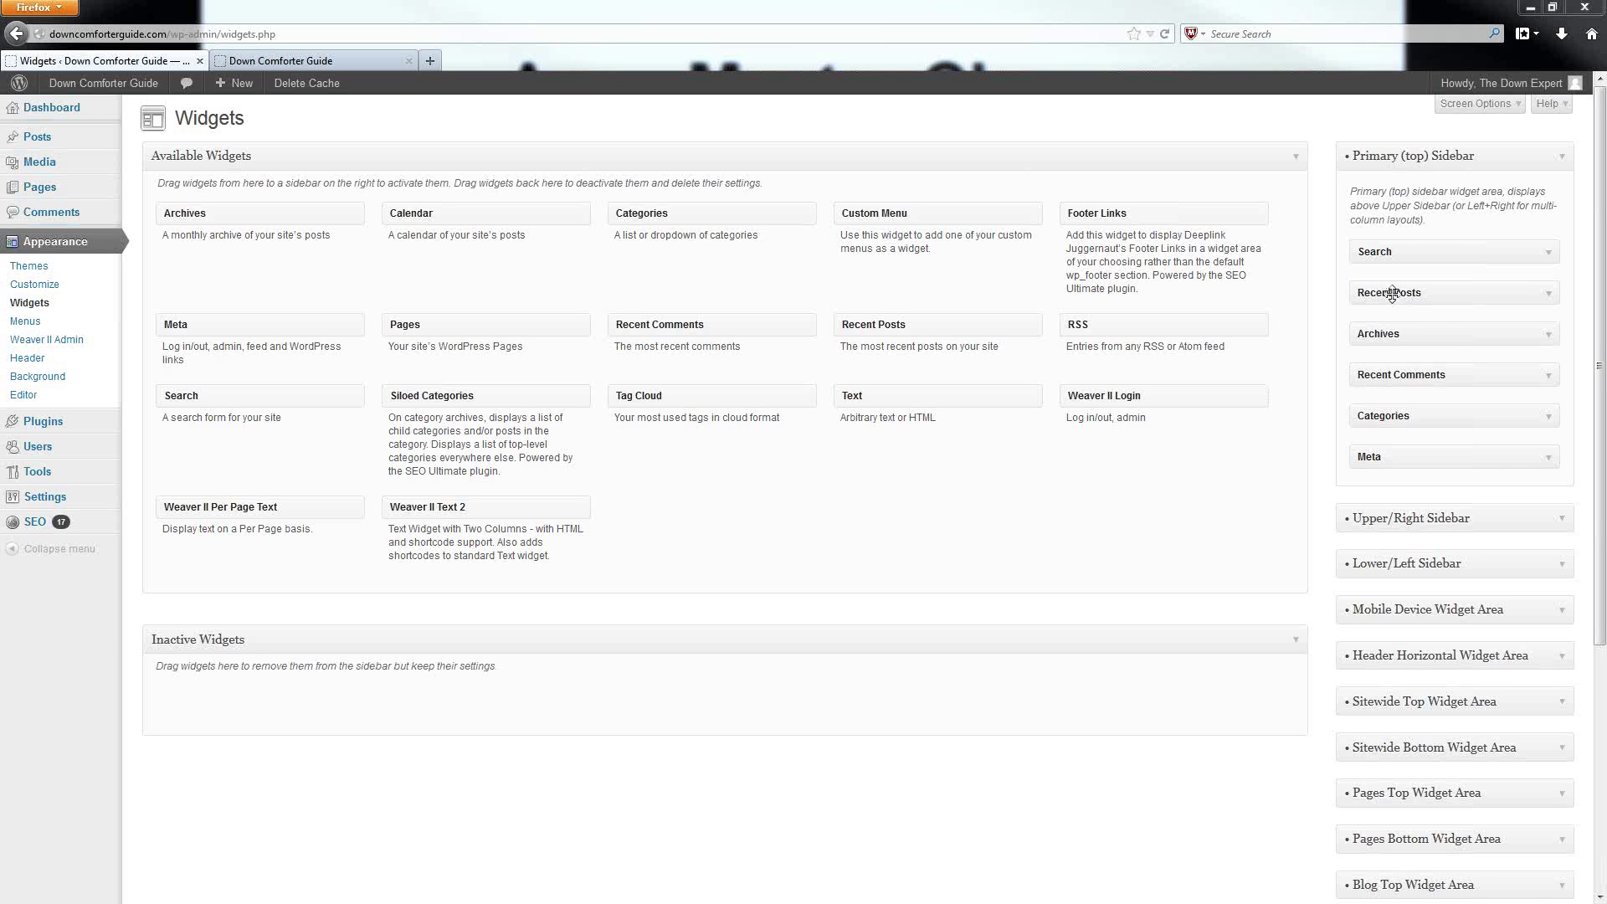
Remove the Recent Posts and Archives widgets from the Primary (top) Sidebar.
{"action": "left_click_drag", "start_coordinate": [1389, 293], "coordinate": [695, 330]}
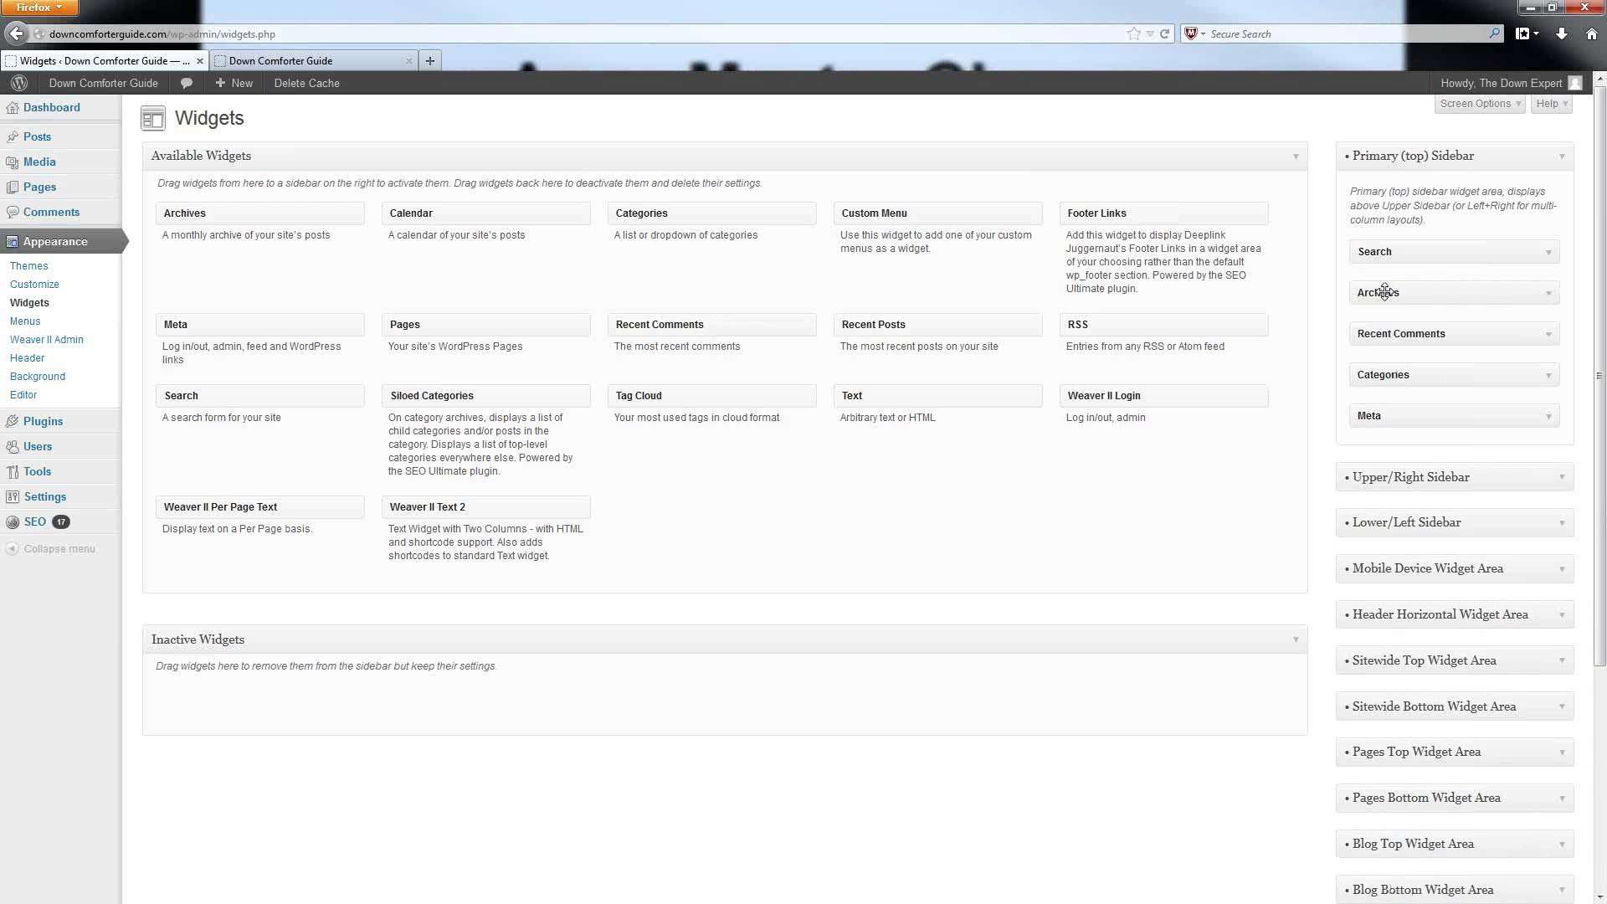
{"action": "left_click_drag", "start_coordinate": [1392, 292], "coordinate": [448, 283]}
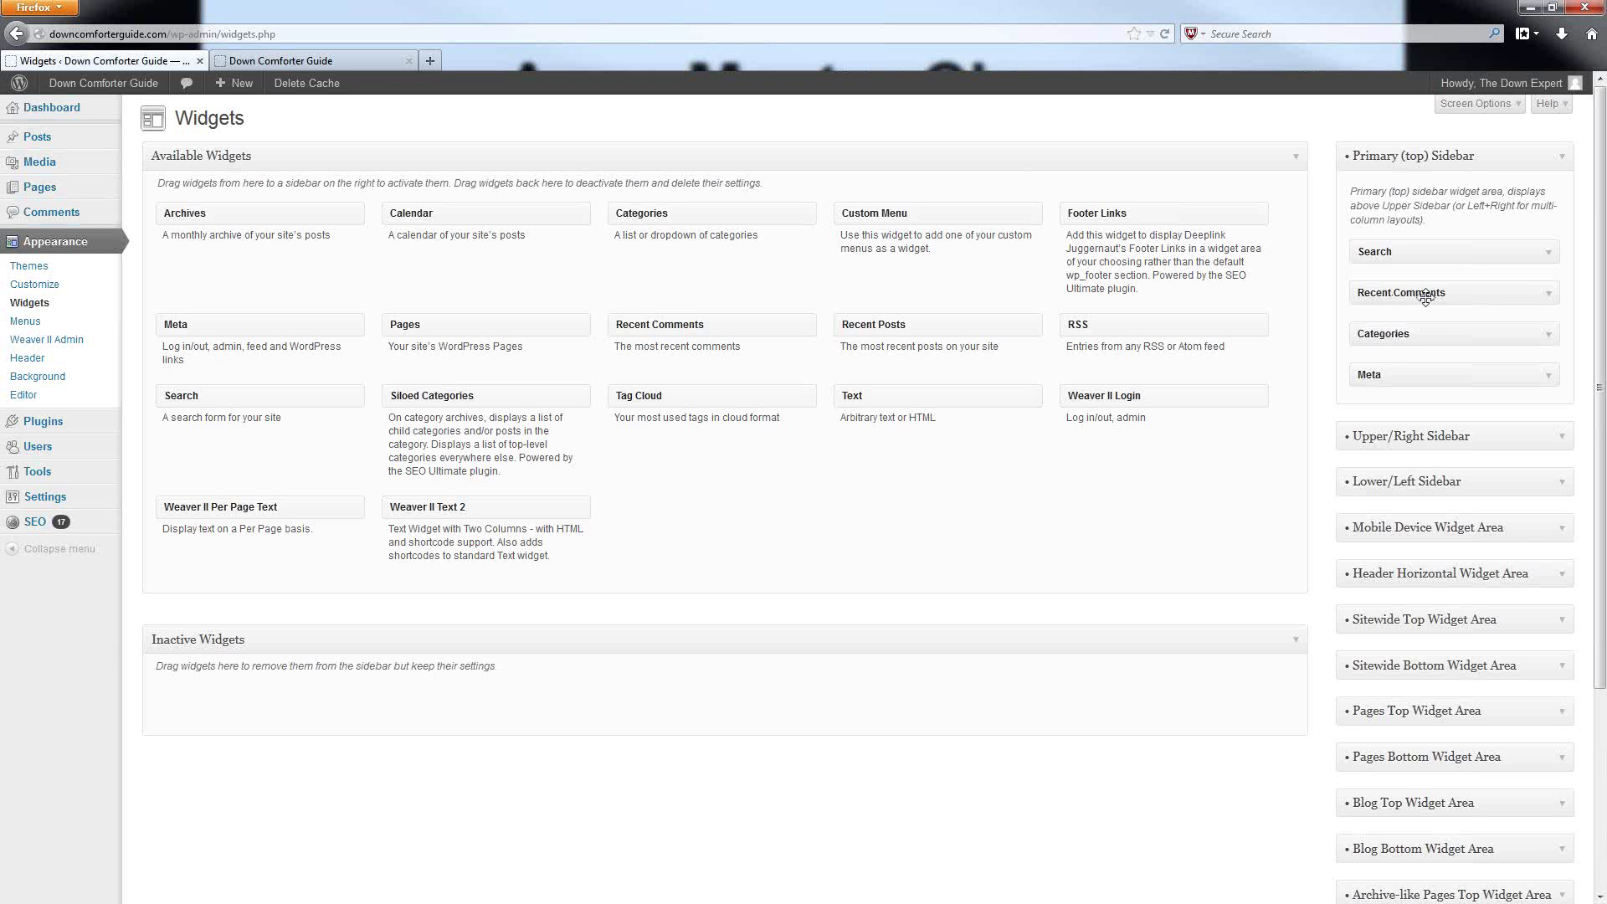
Move the Recent Comments widget to Inactive Widgets and return it to the Primary (top) Sidebar between Categories and Meta.
{"action": "left_click_drag", "start_coordinate": [1412, 296], "coordinate": [214, 696]}
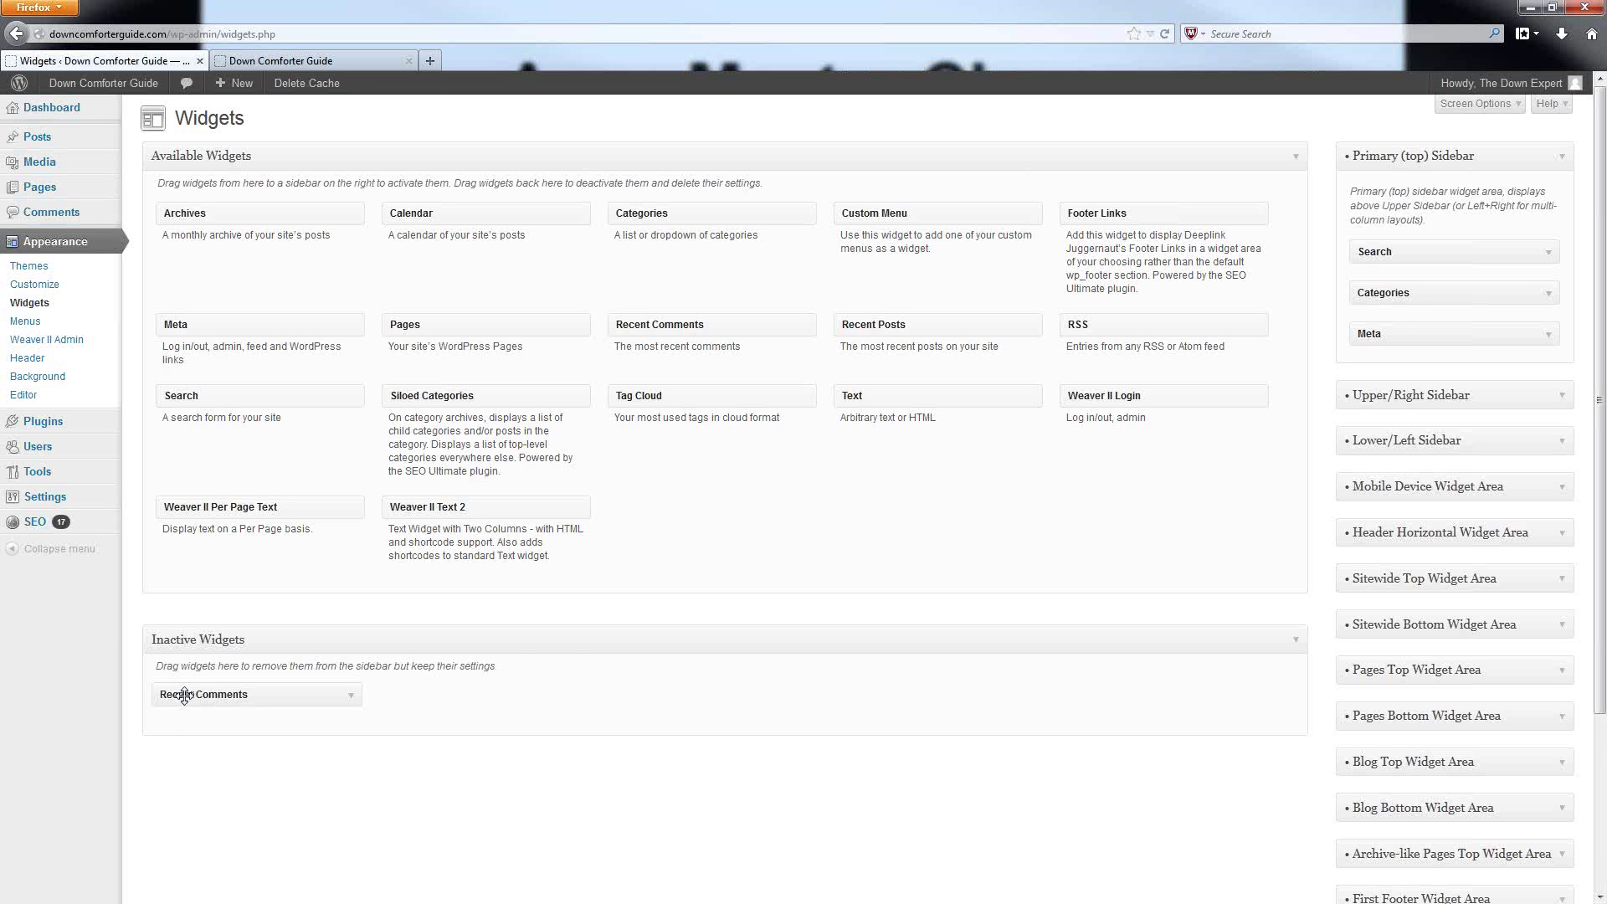
{"action": "left_click_drag", "start_coordinate": [184, 696], "coordinate": [1393, 322]}
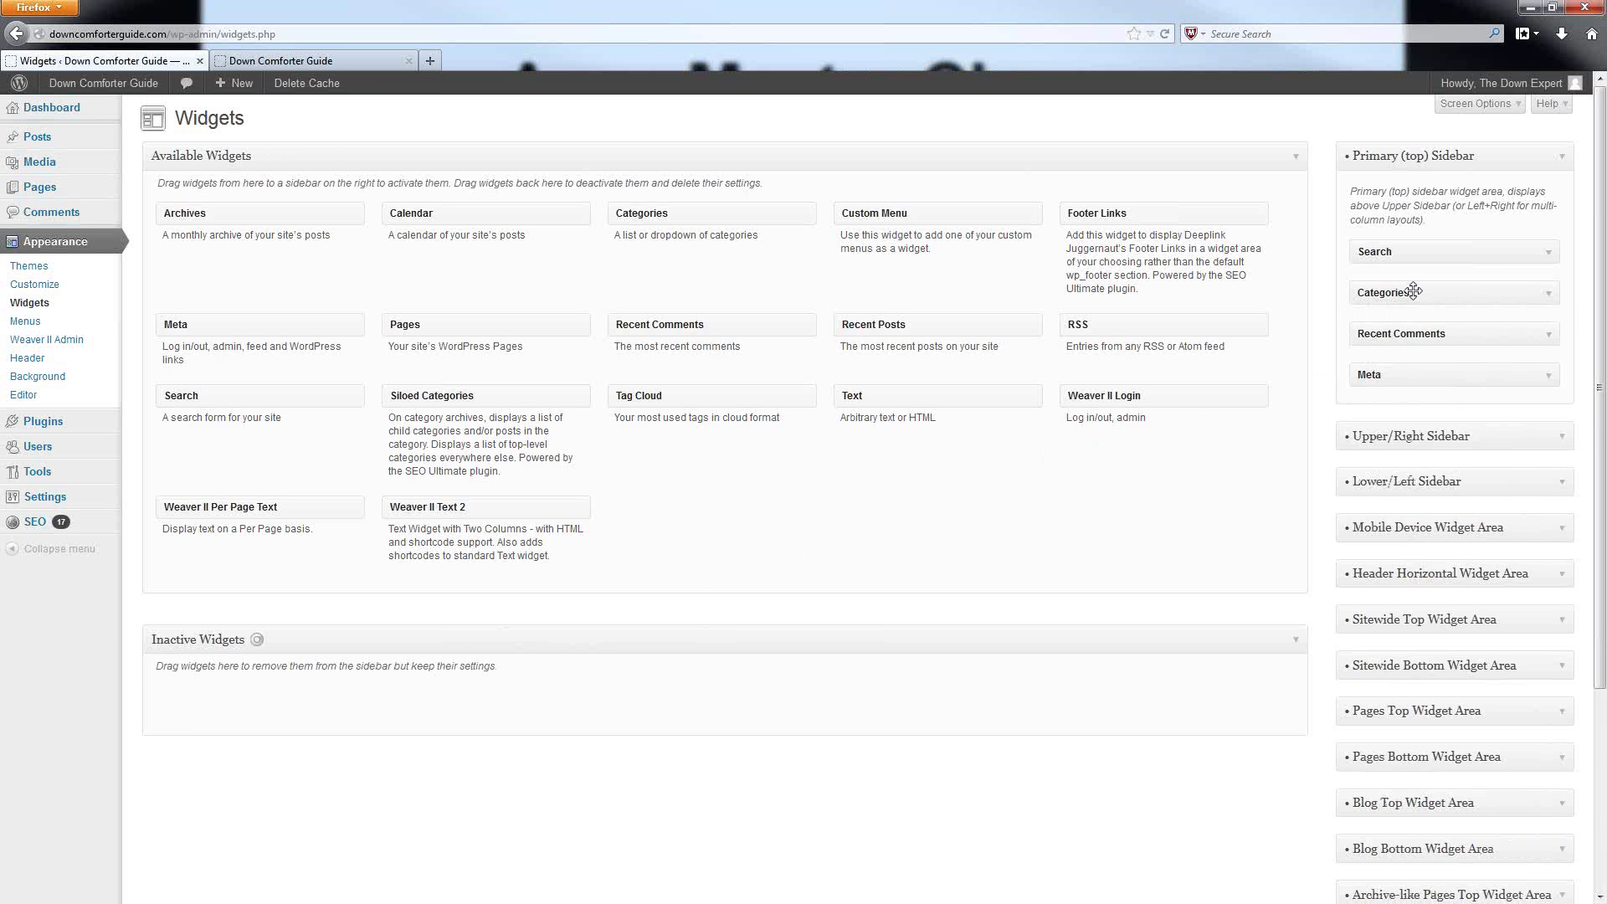
Examine the settings of the Categories, Meta, Recent Comments and Search widgets in the Primary (top) Sidebar.
{"action": "left_click", "coordinate": [1547, 294]}
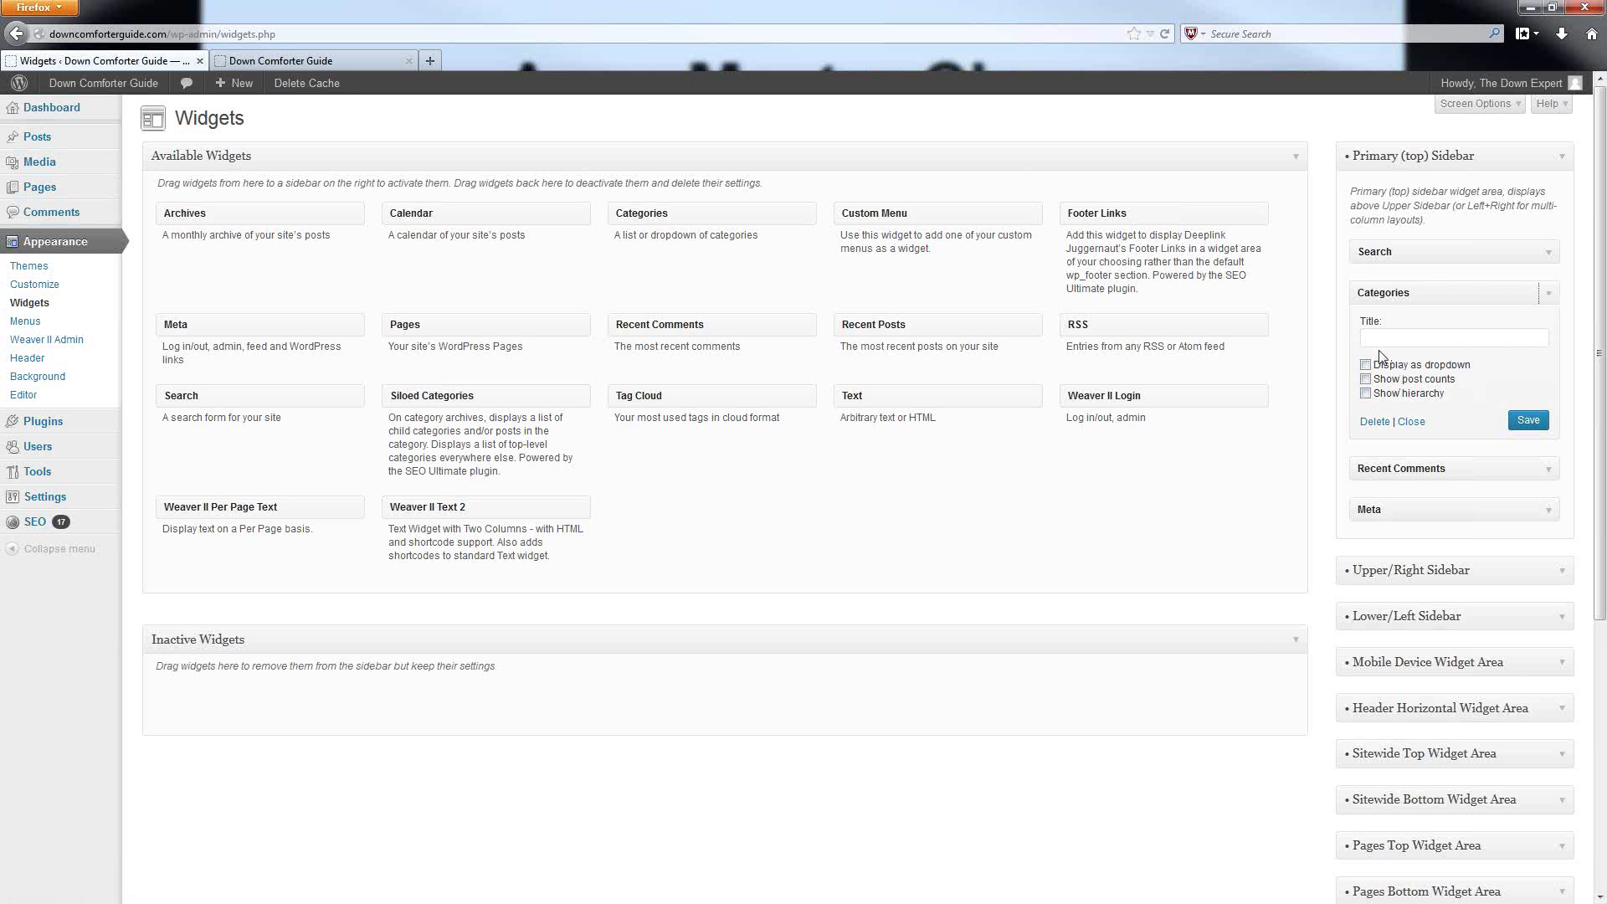
{"action": "left_click", "coordinate": [1550, 512]}
{"action": "left_click", "coordinate": [1548, 470]}
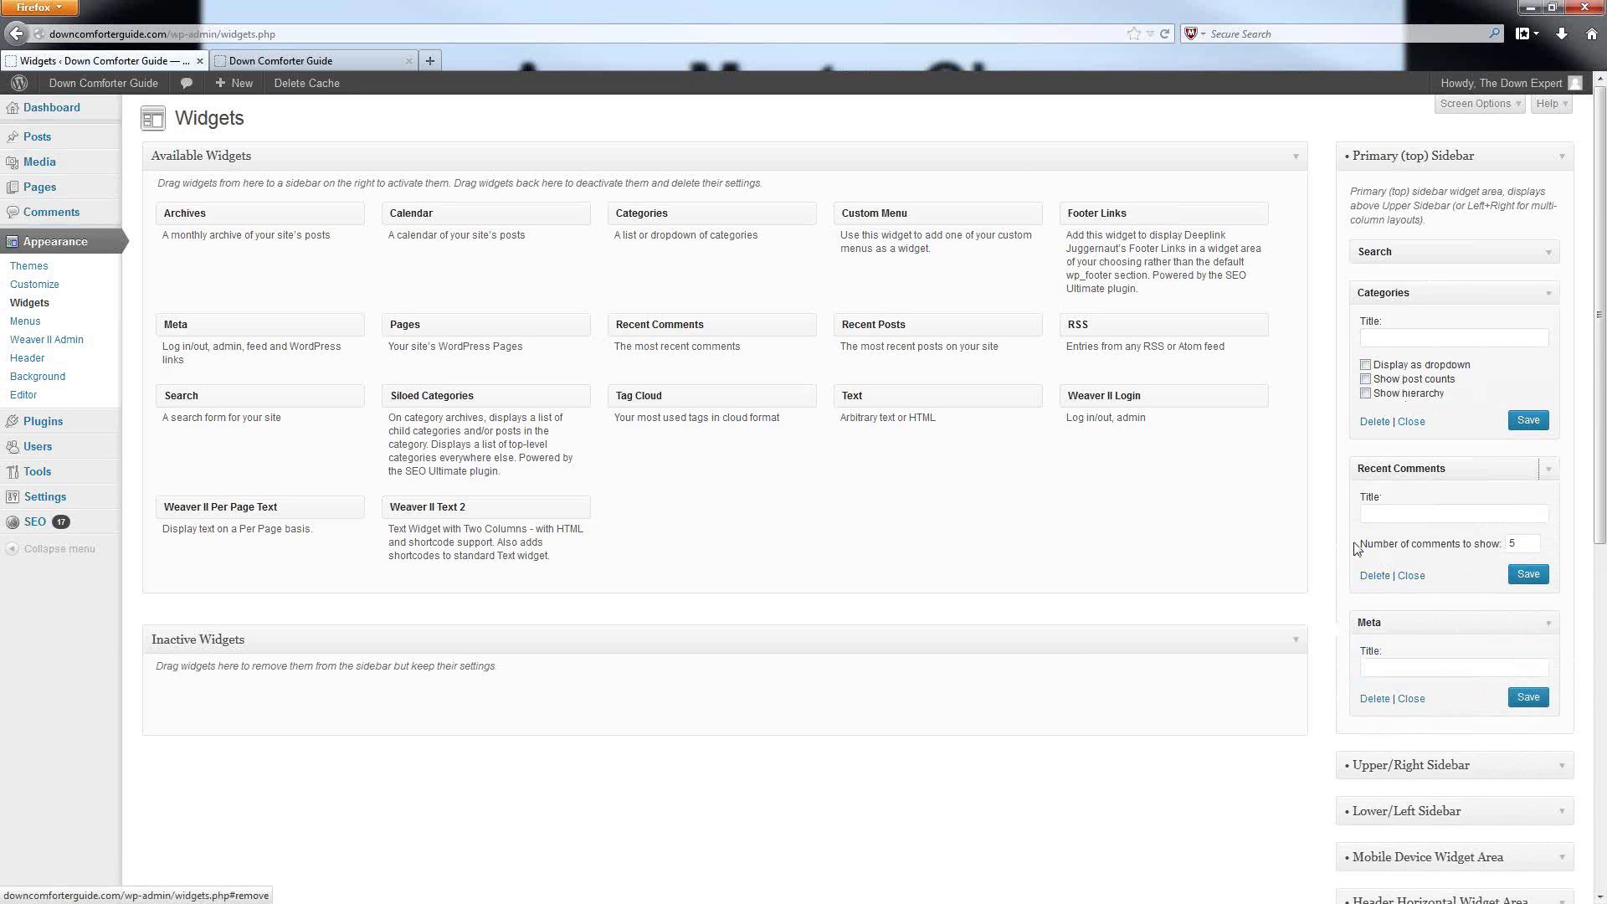
{"action": "left_click", "coordinate": [1547, 253]}
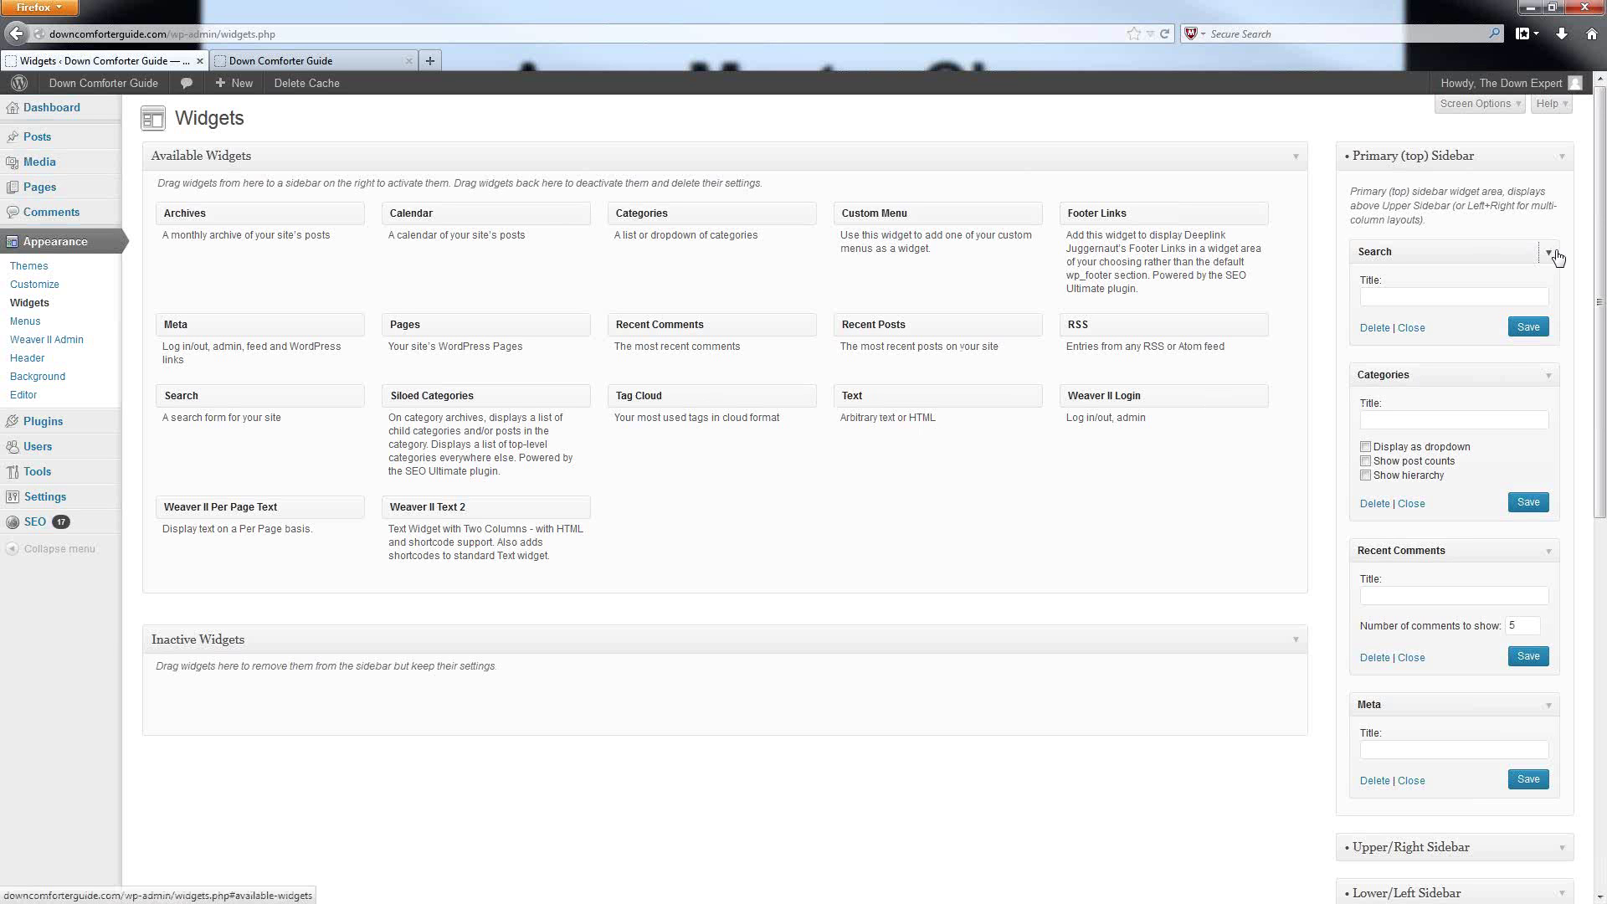
{"action": "left_click", "coordinate": [1381, 297]}
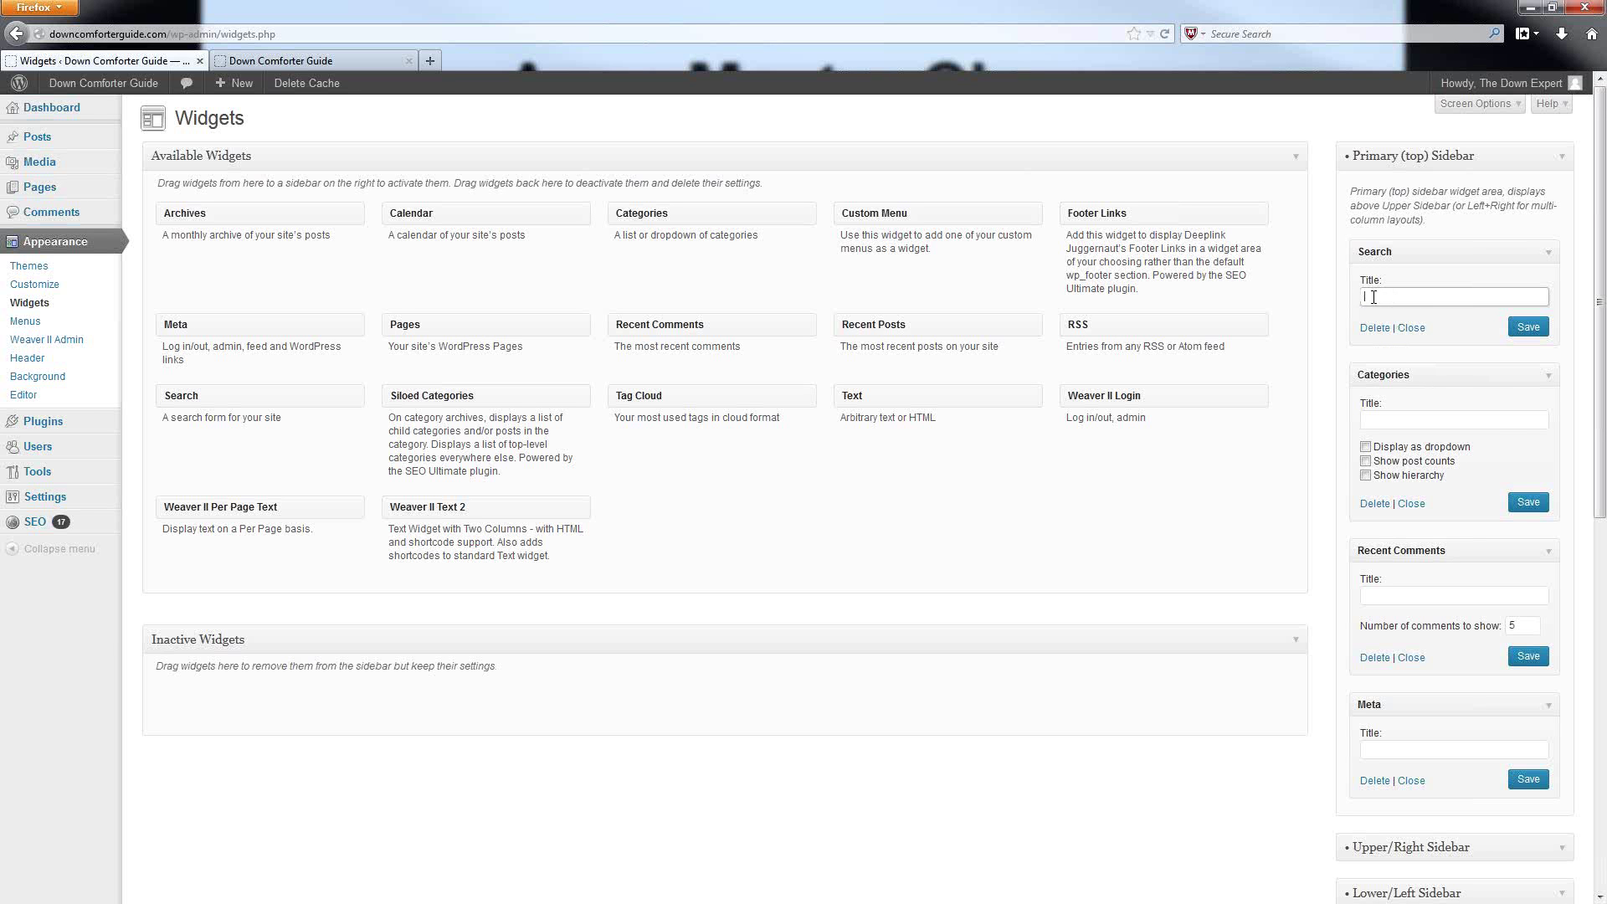
{"action": "left_click", "coordinate": [1547, 255]}
Remove the Categories, Recent Comments and Meta widgets from the Primary (top) Sidebar, checking Meta on the live site before removing it.
{"action": "left_click_drag", "start_coordinate": [1392, 301], "coordinate": [913, 294]}
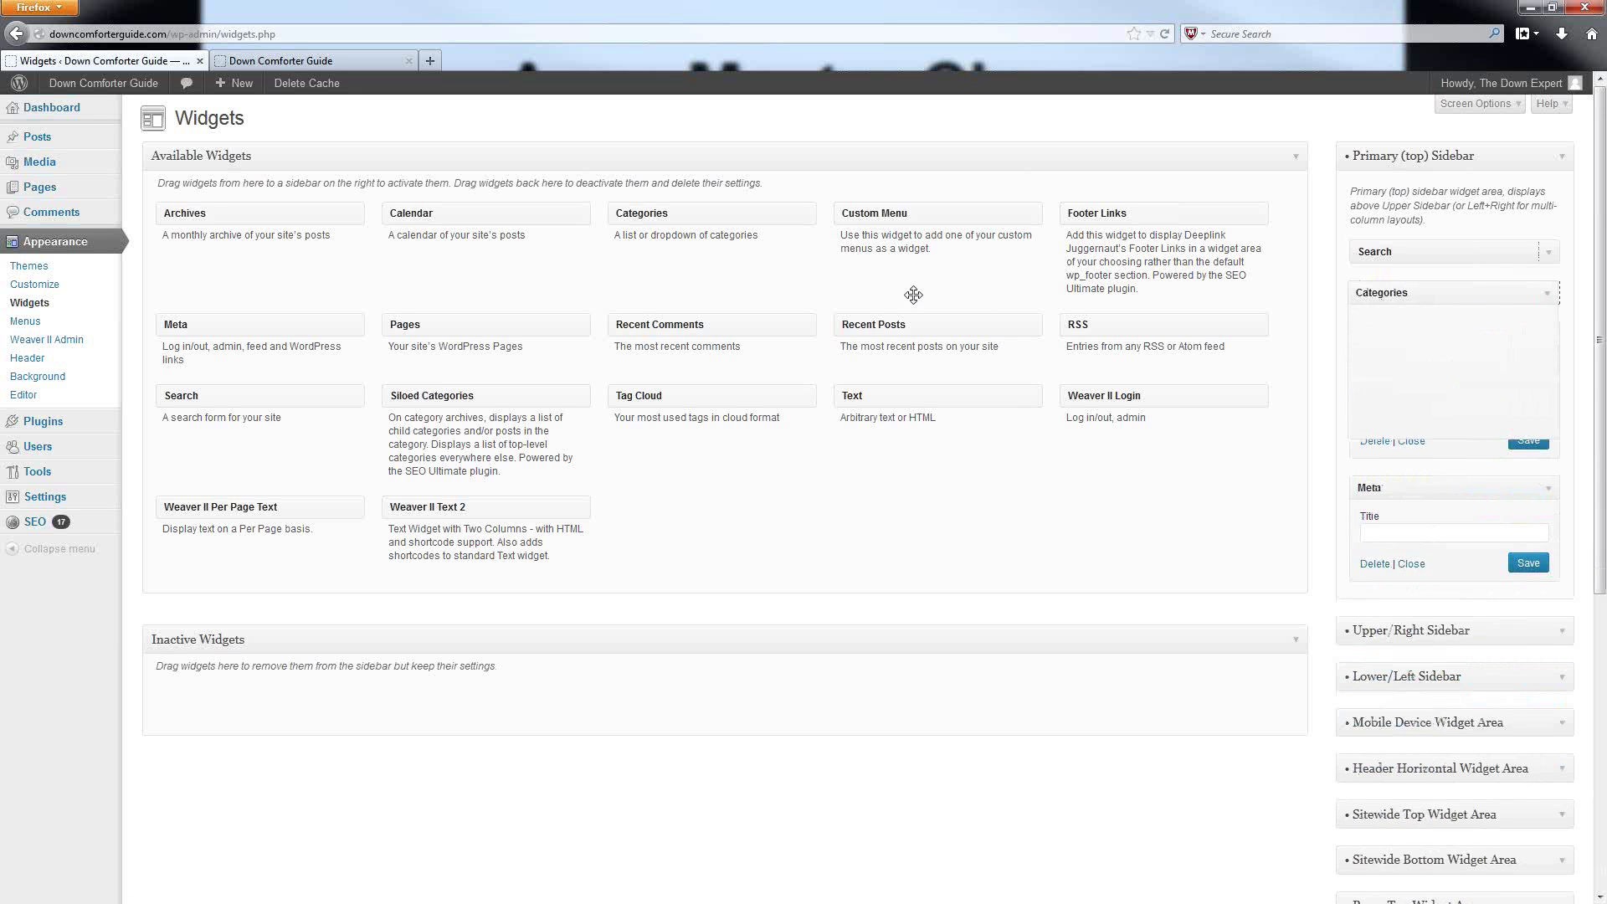
{"action": "left_click_drag", "start_coordinate": [1396, 293], "coordinate": [887, 293]}
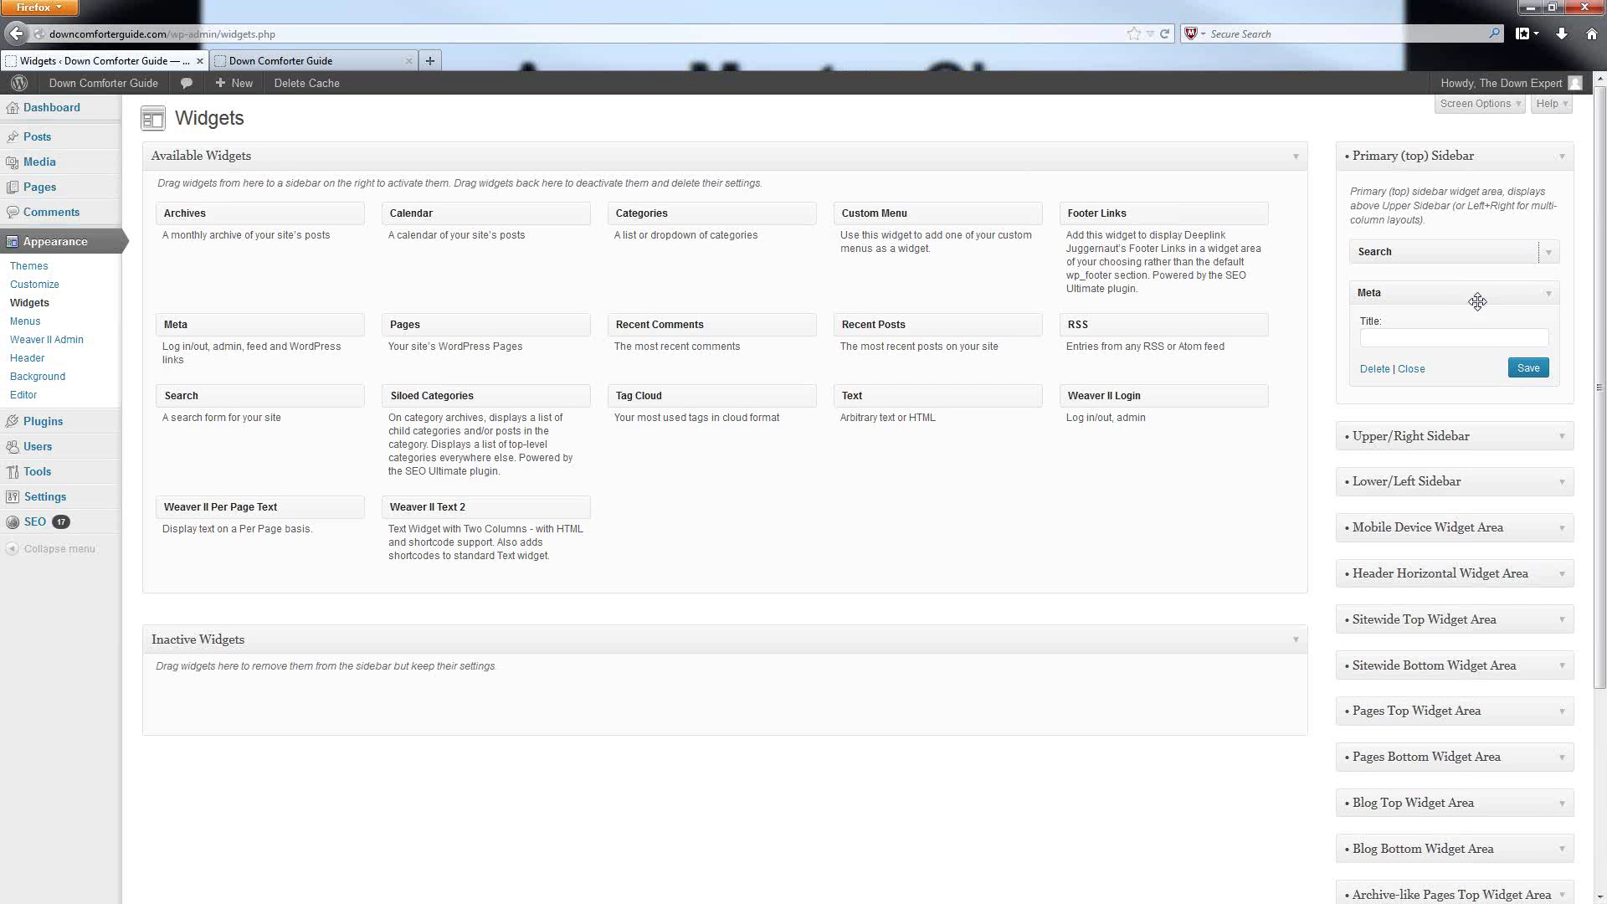
{"action": "left_click", "coordinate": [1550, 295]}
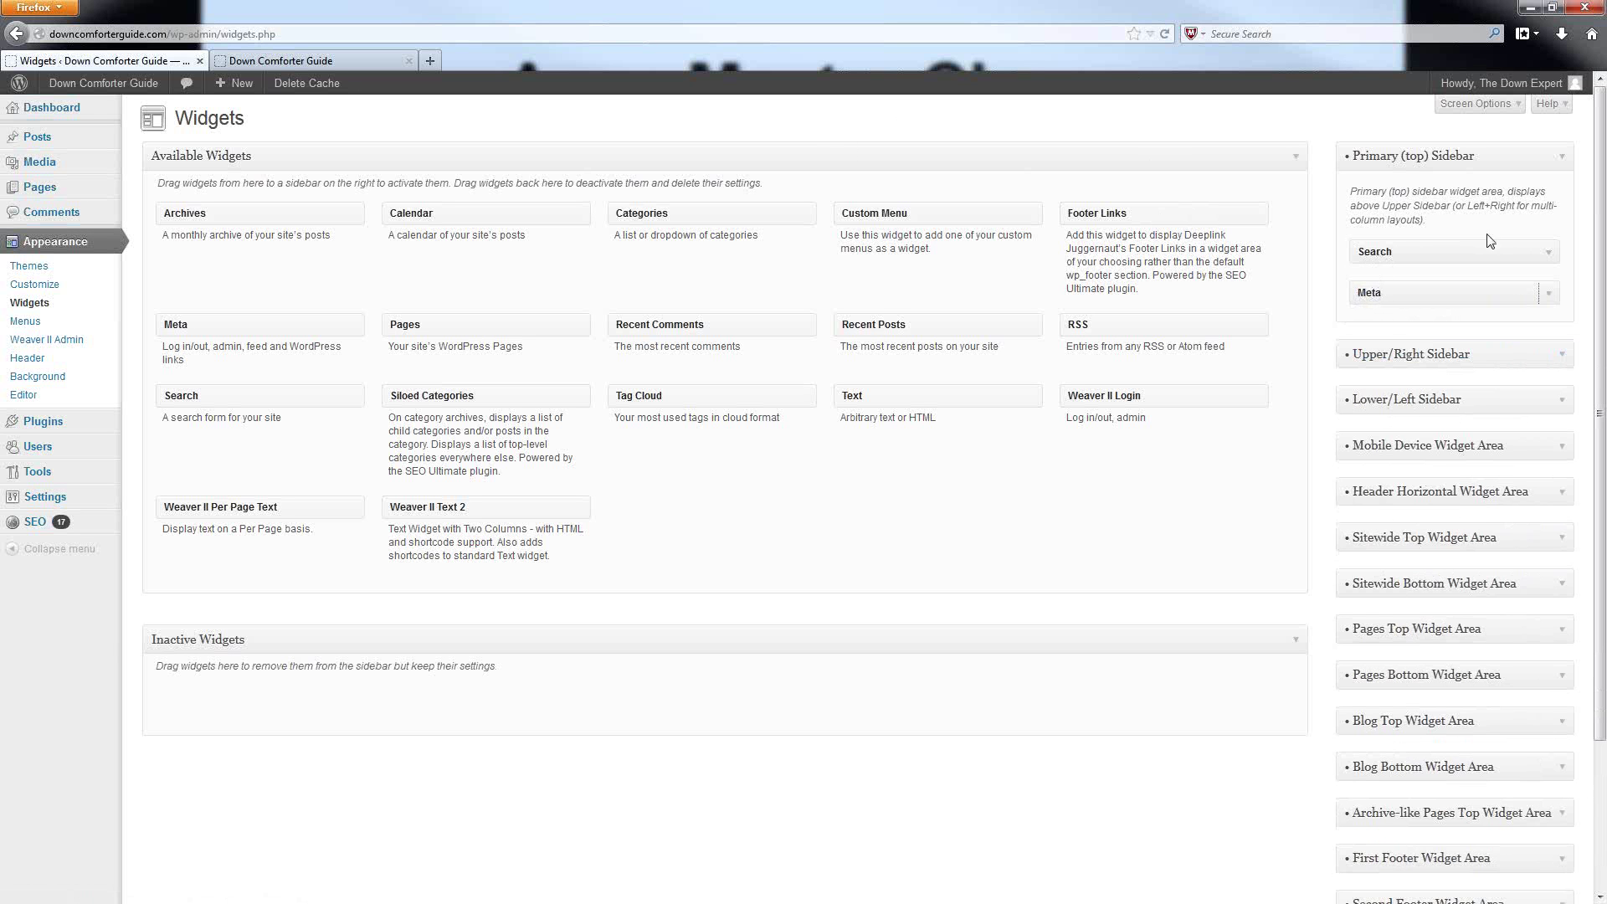
{"action": "left_click", "coordinate": [1549, 293]}
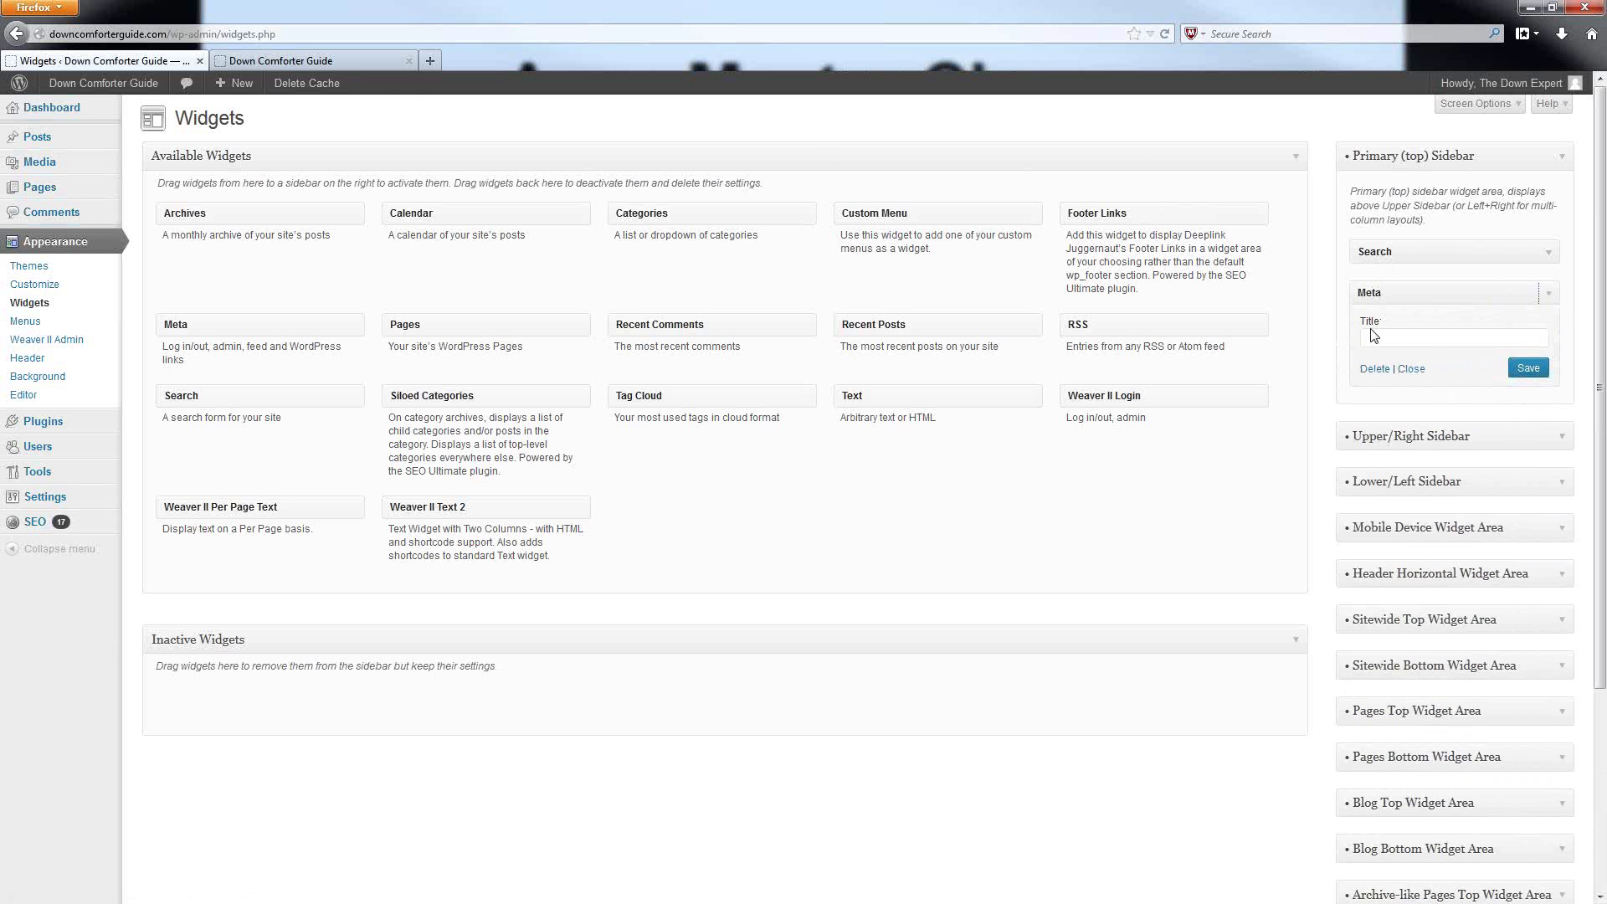
{"action": "left_click", "coordinate": [301, 62]}
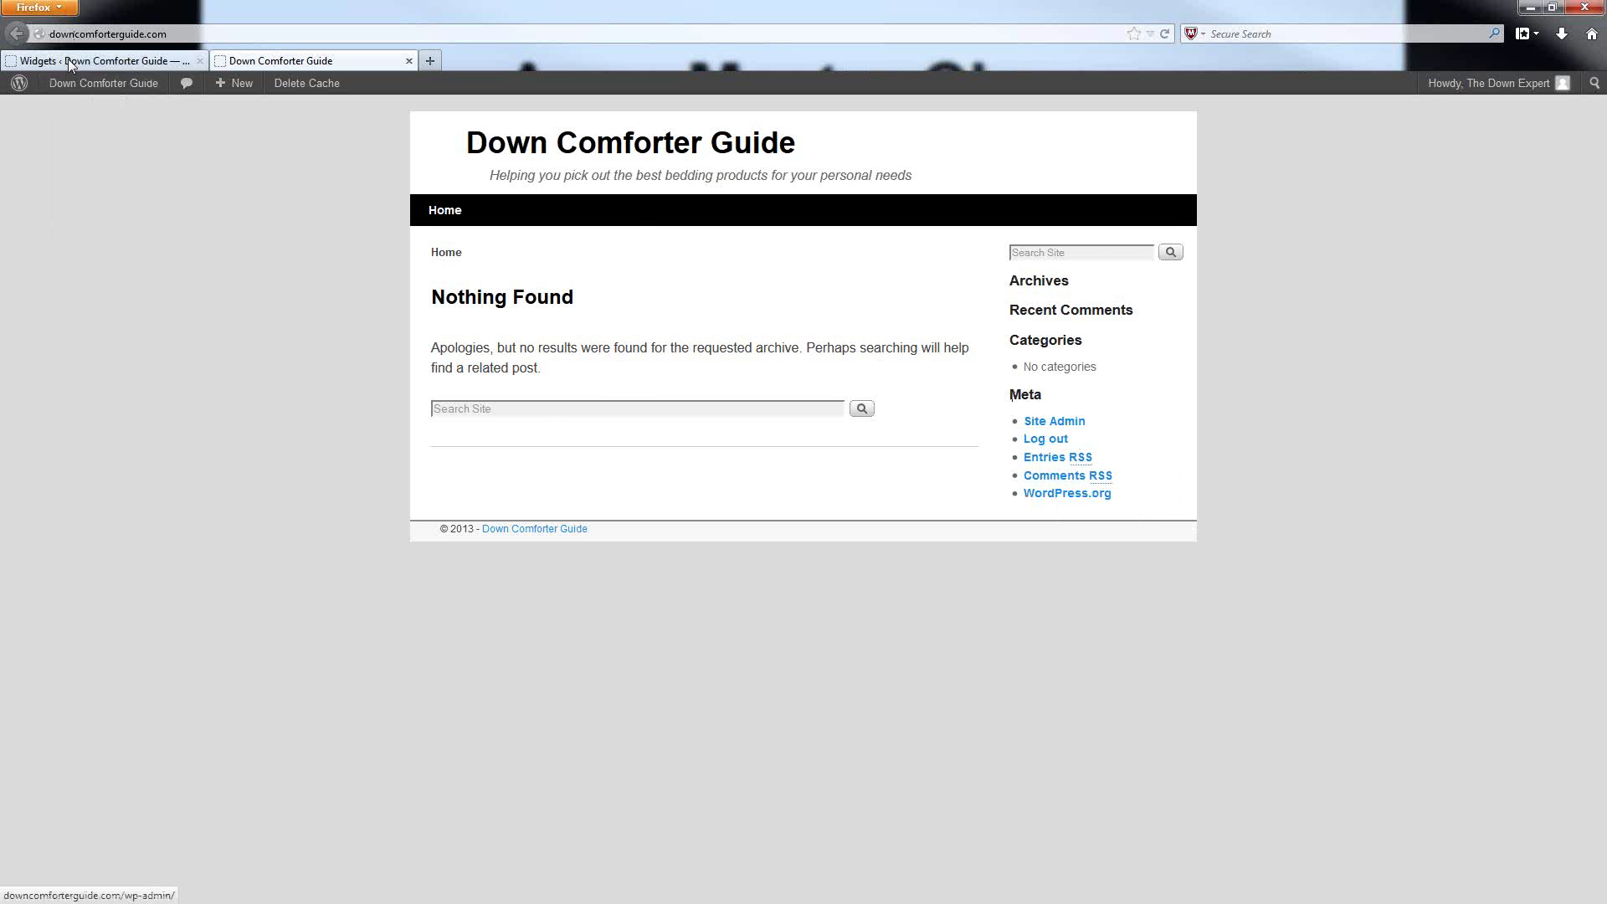
{"action": "left_click", "coordinate": [98, 60]}
{"action": "left_click_drag", "start_coordinate": [1381, 293], "coordinate": [1162, 314]}
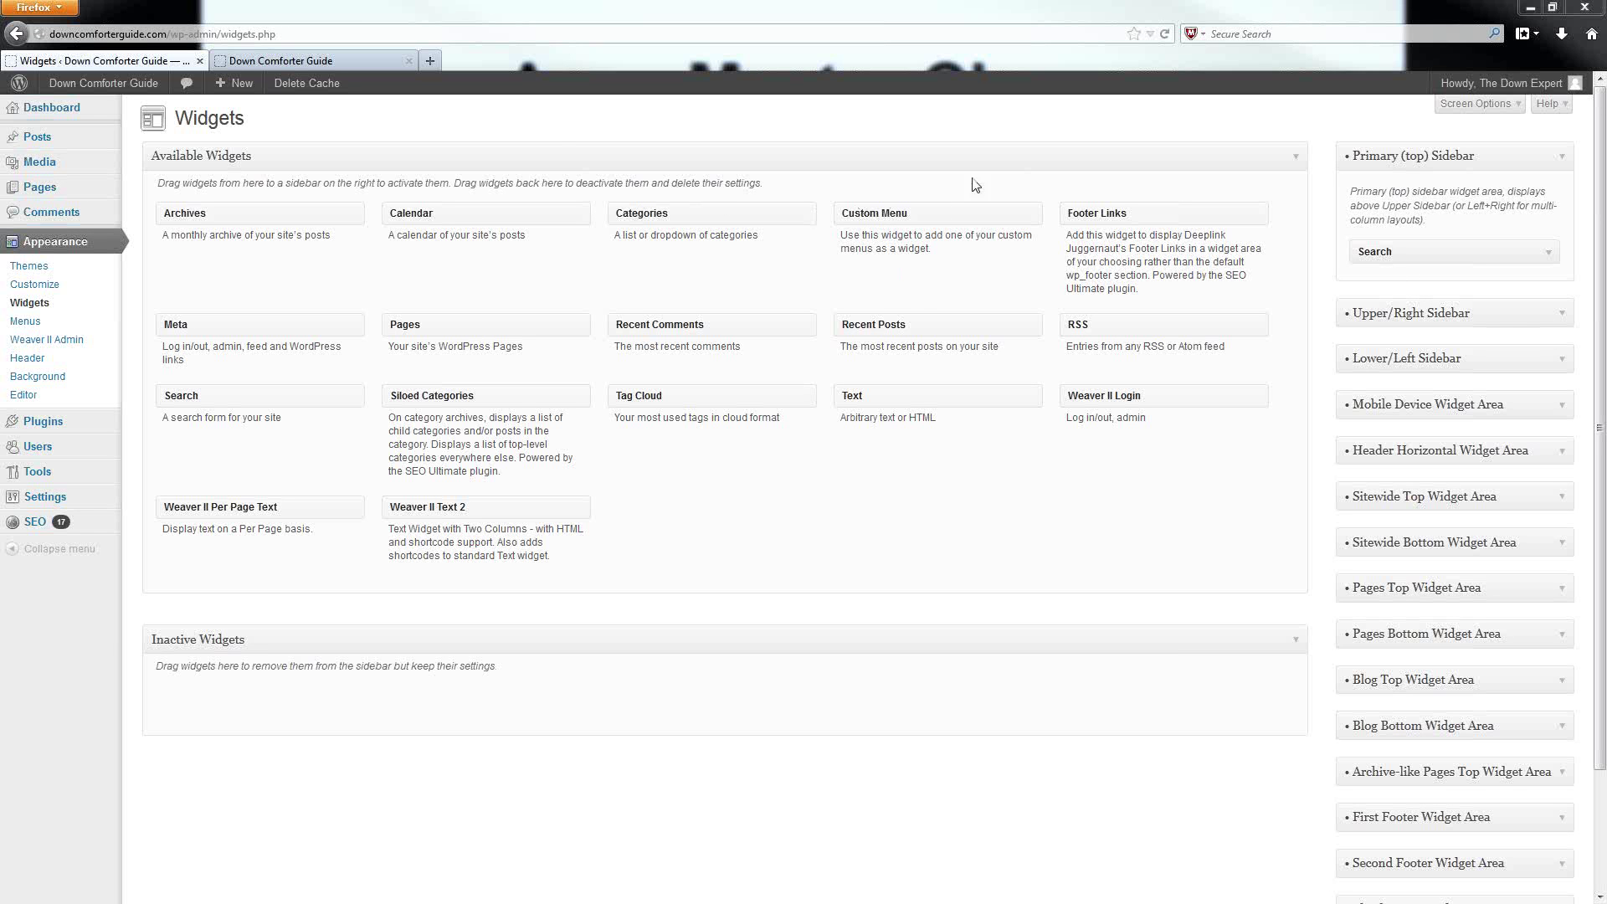
Open the Top Menu in the menu editor and compare it with the navigation bar on the site's front page.
{"action": "left_click", "coordinate": [253, 61]}
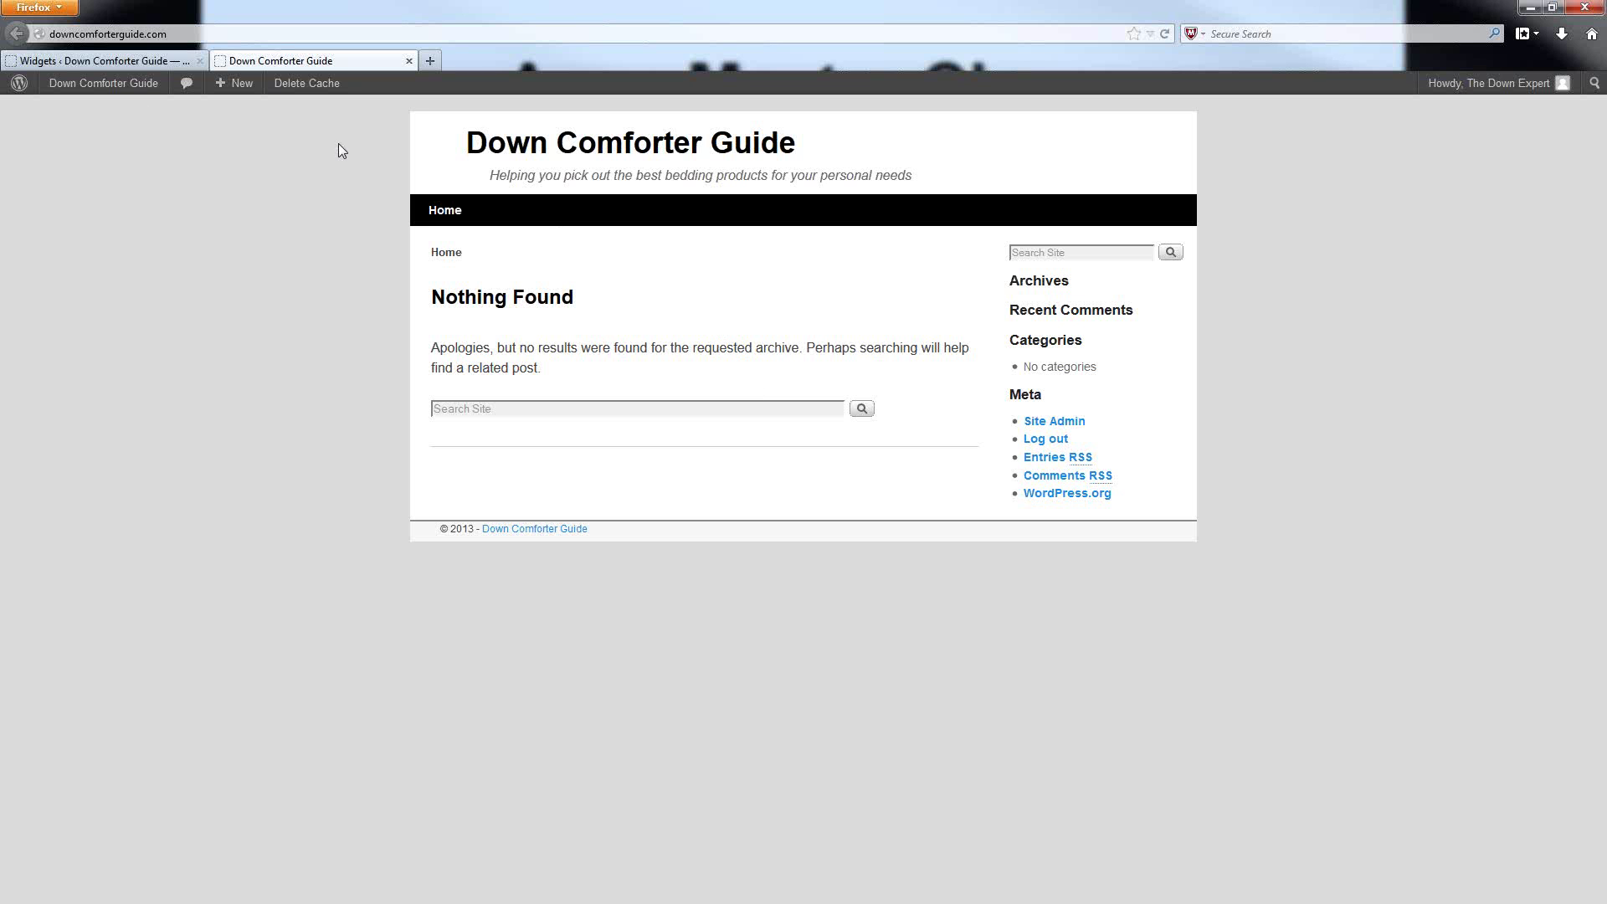
{"action": "left_click", "coordinate": [96, 60]}
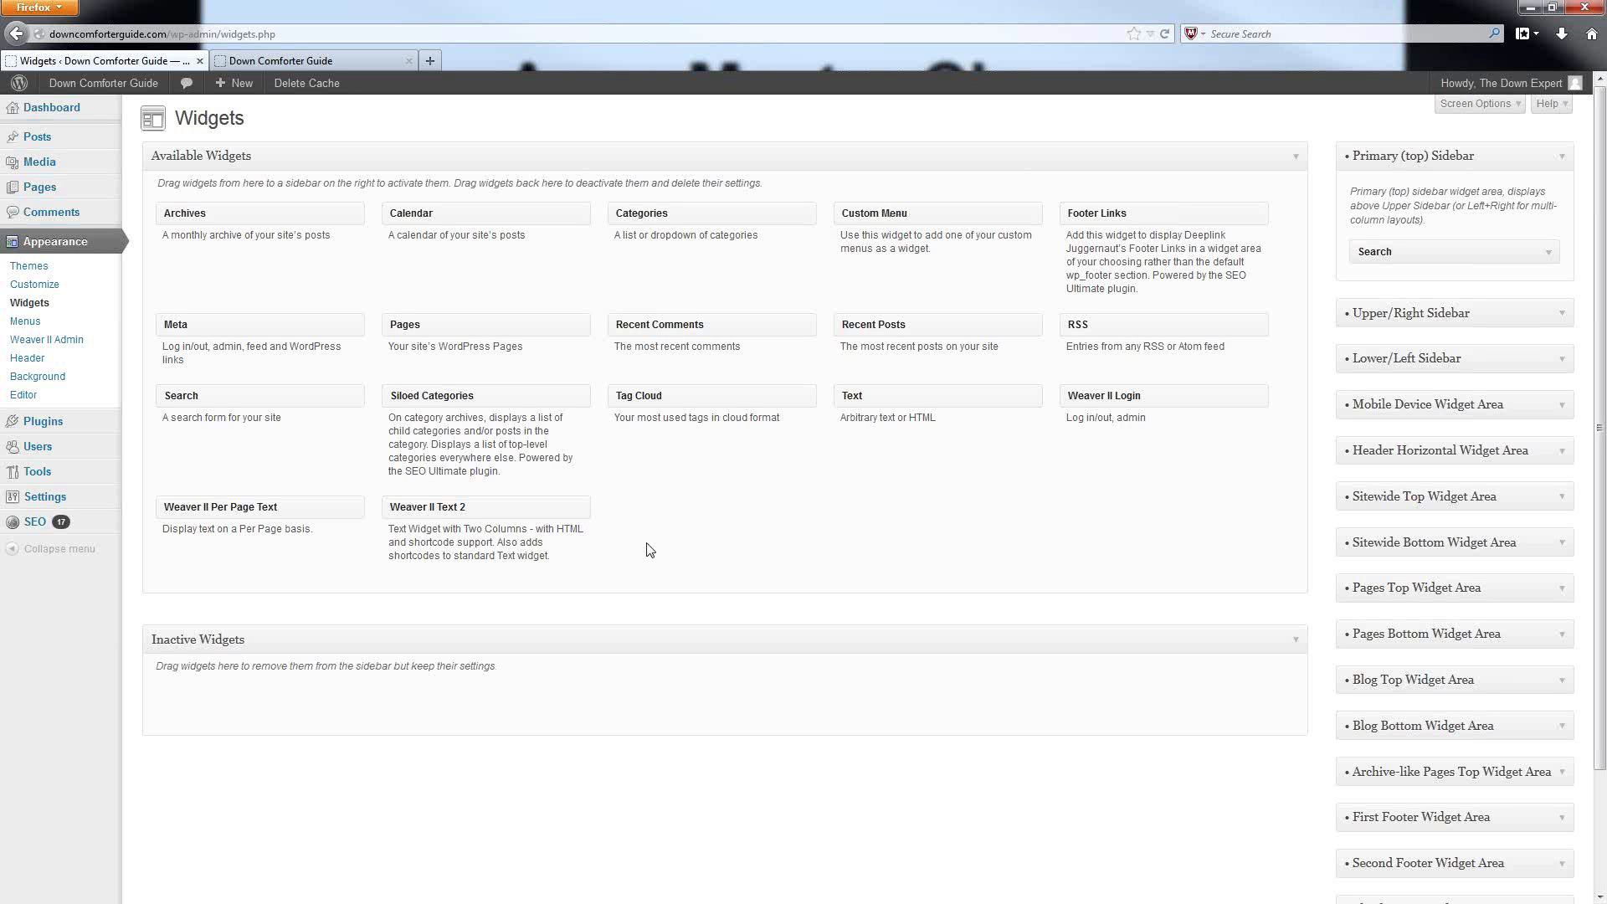
{"action": "left_click", "coordinate": [26, 324]}
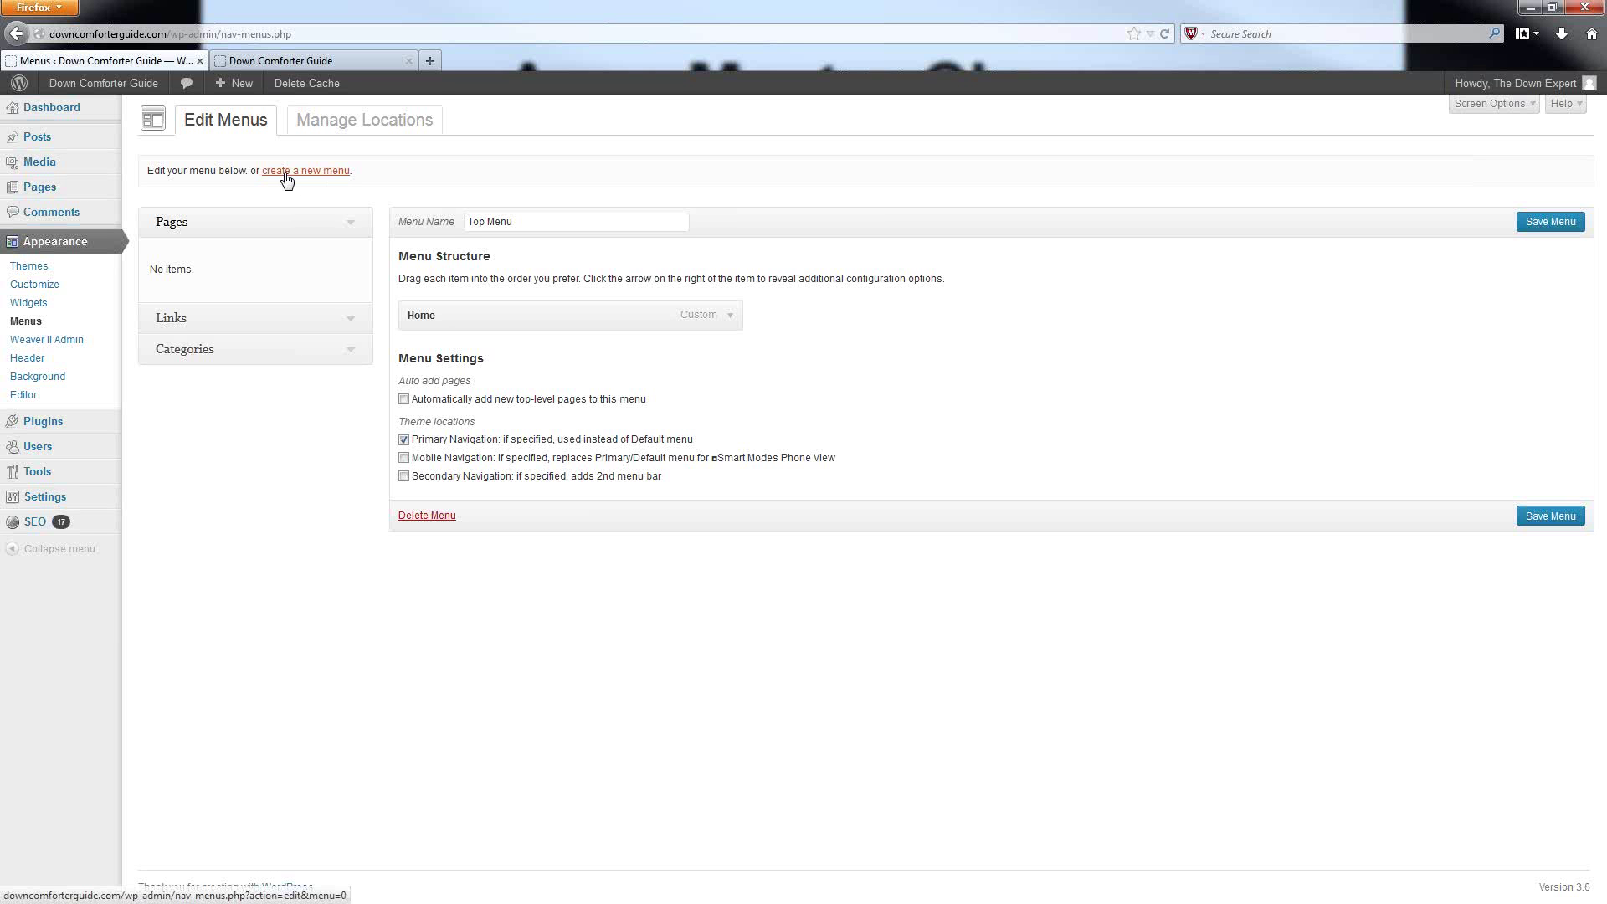
{"action": "left_click", "coordinate": [291, 60]}
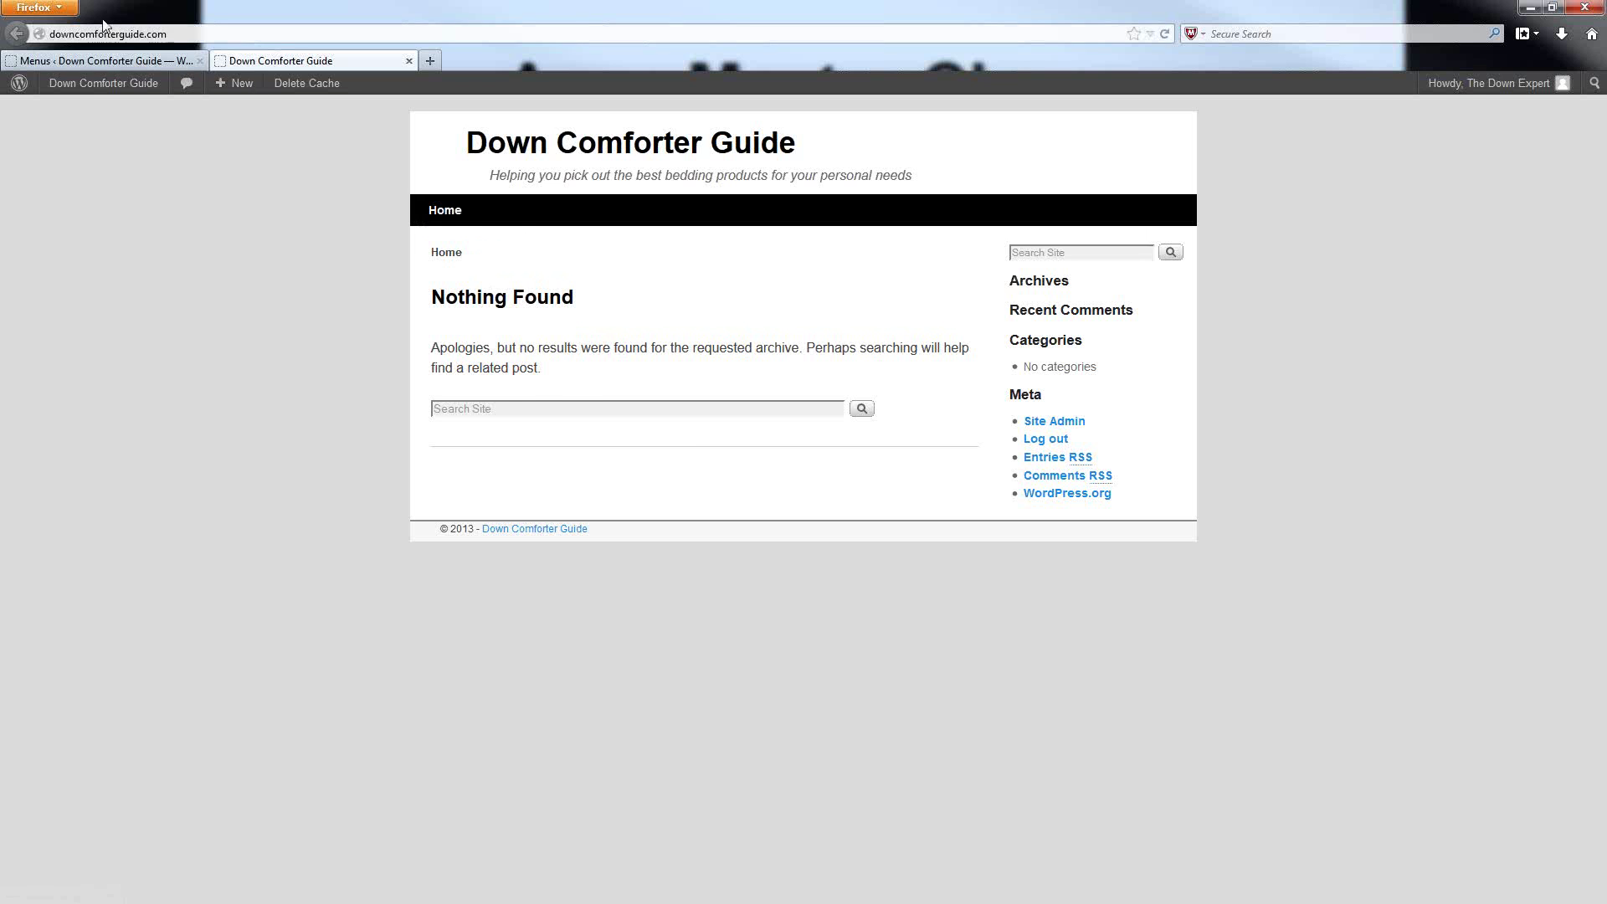
{"action": "left_click", "coordinate": [106, 62]}
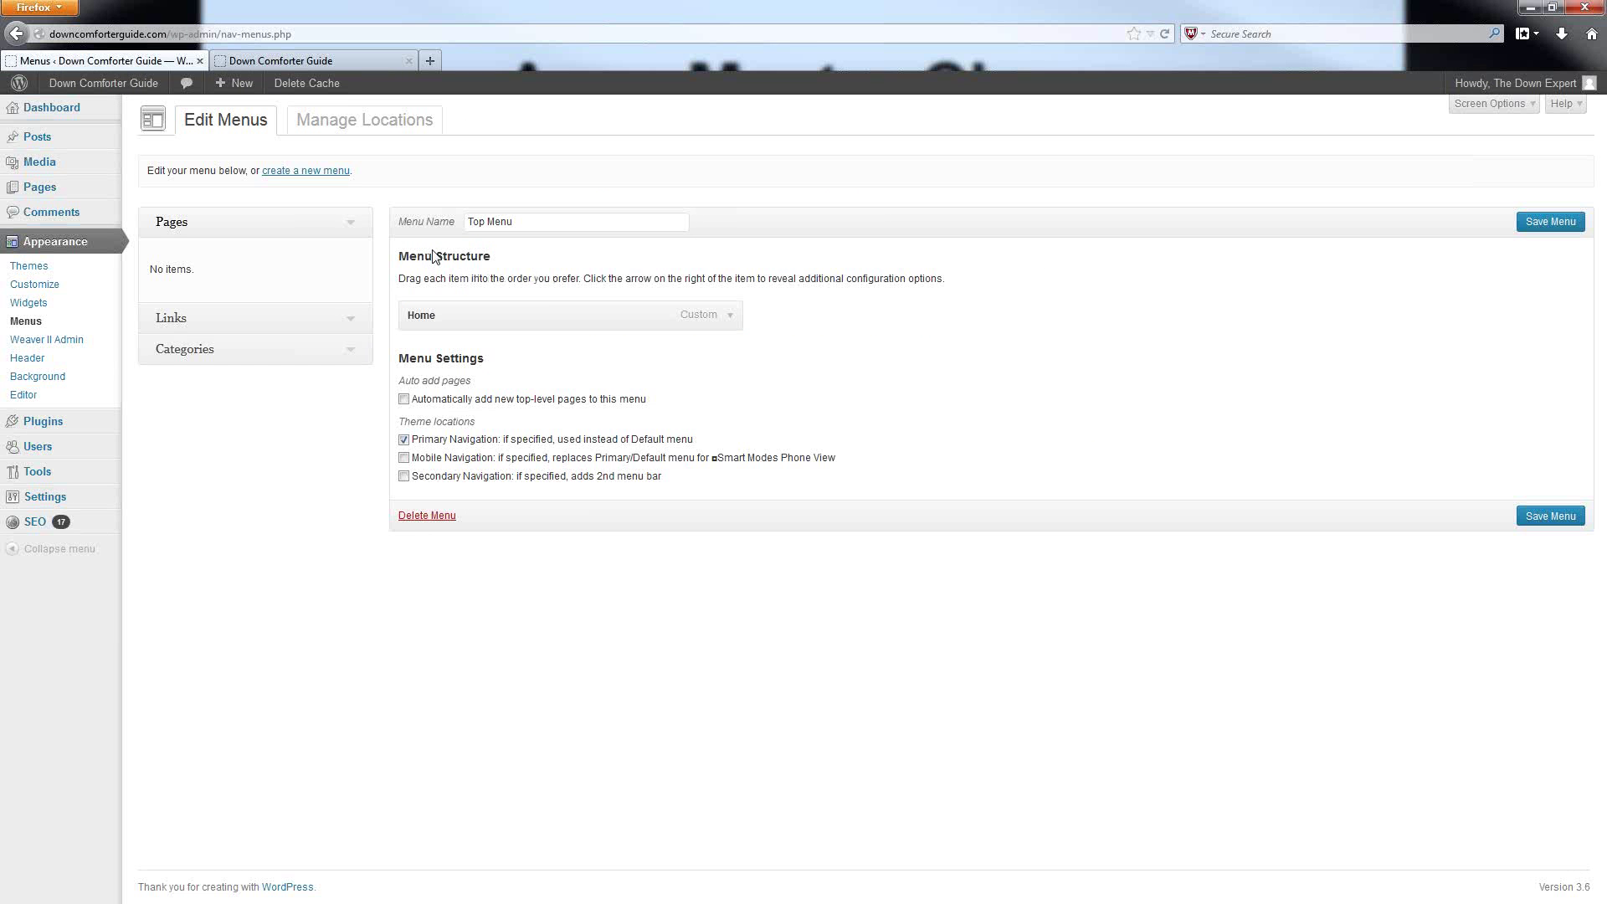
Examine the menu name, the custom link form's URL and Link Text fields, and the Home item in the menu structure.
{"action": "left_click", "coordinate": [537, 222]}
{"action": "left_click", "coordinate": [355, 327]}
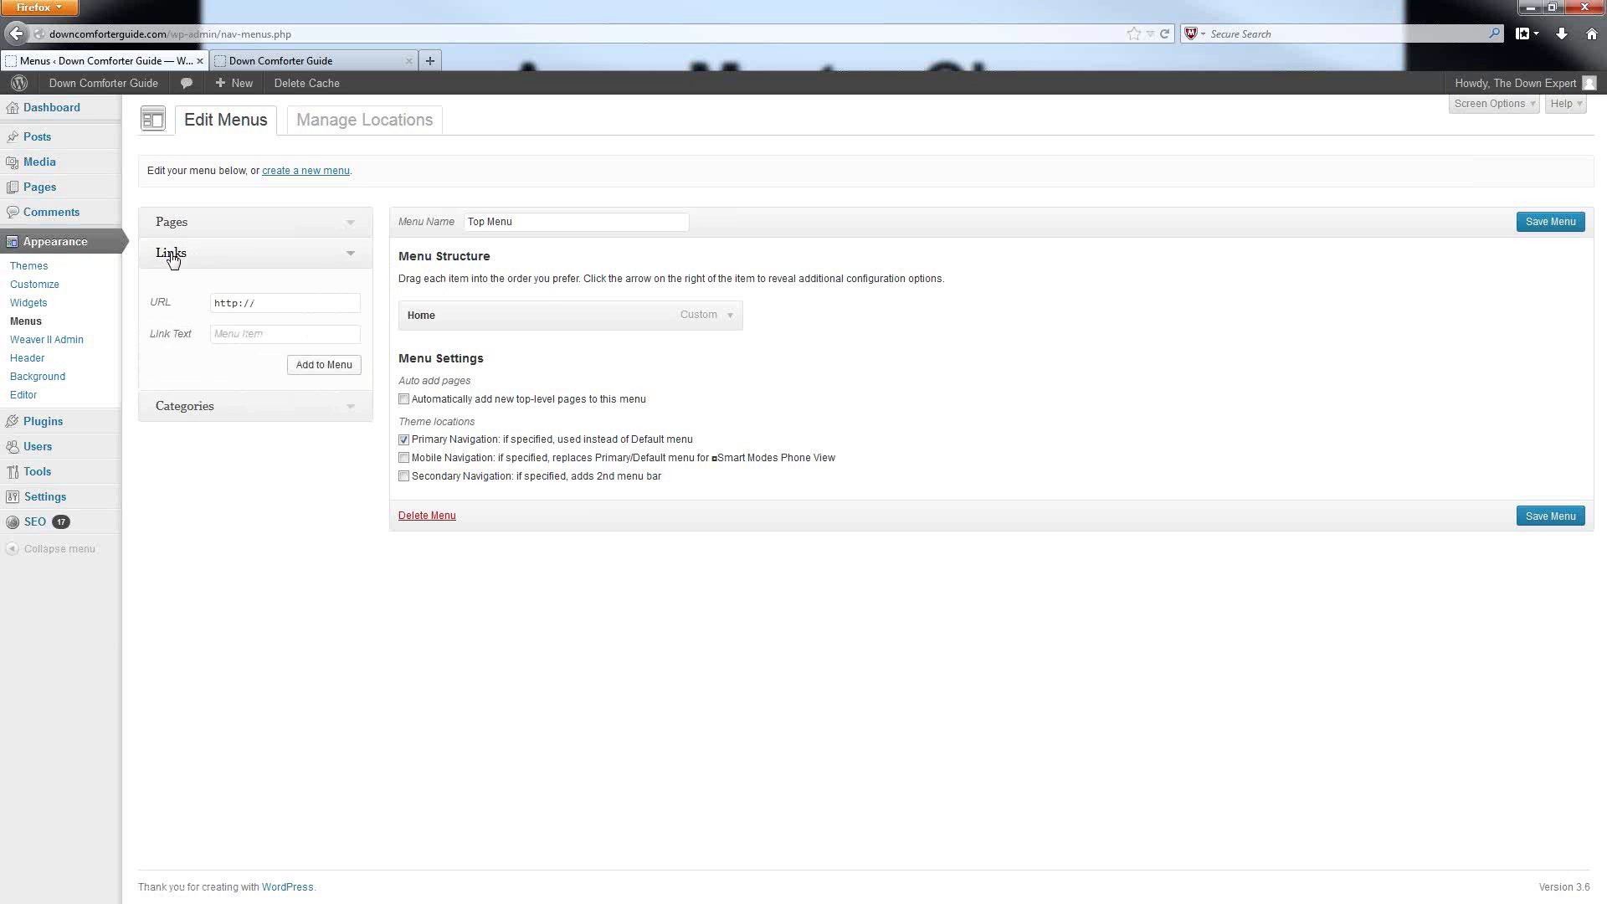
{"action": "left_click", "coordinate": [265, 304]}
{"action": "left_click", "coordinate": [228, 334]}
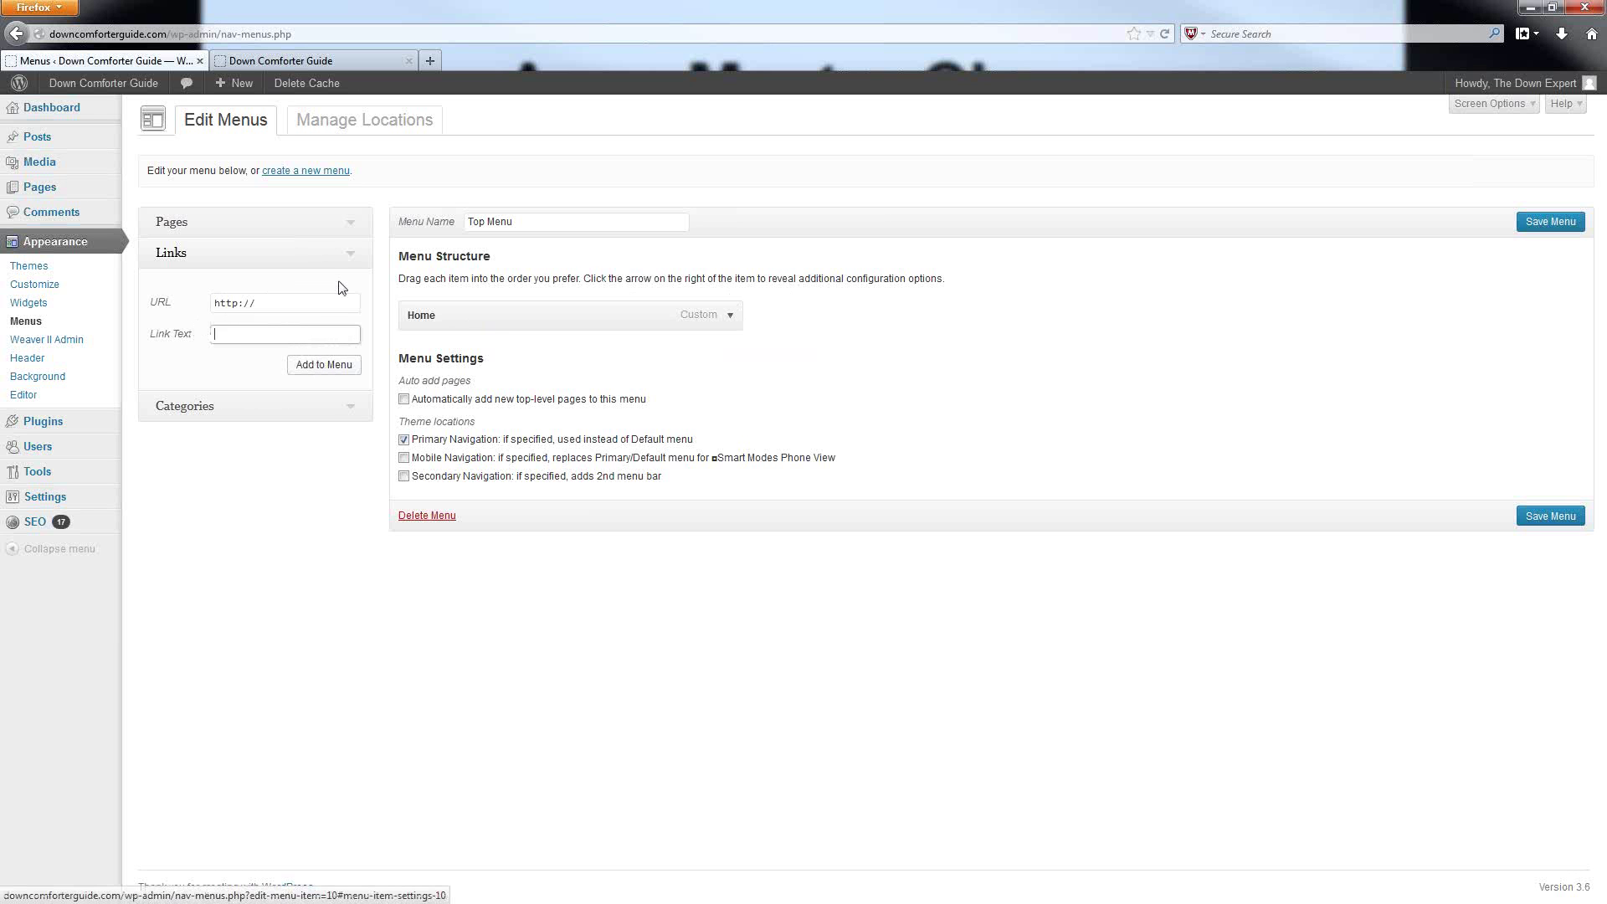
{"action": "left_click_drag", "start_coordinate": [466, 316], "coordinate": [393, 341]}
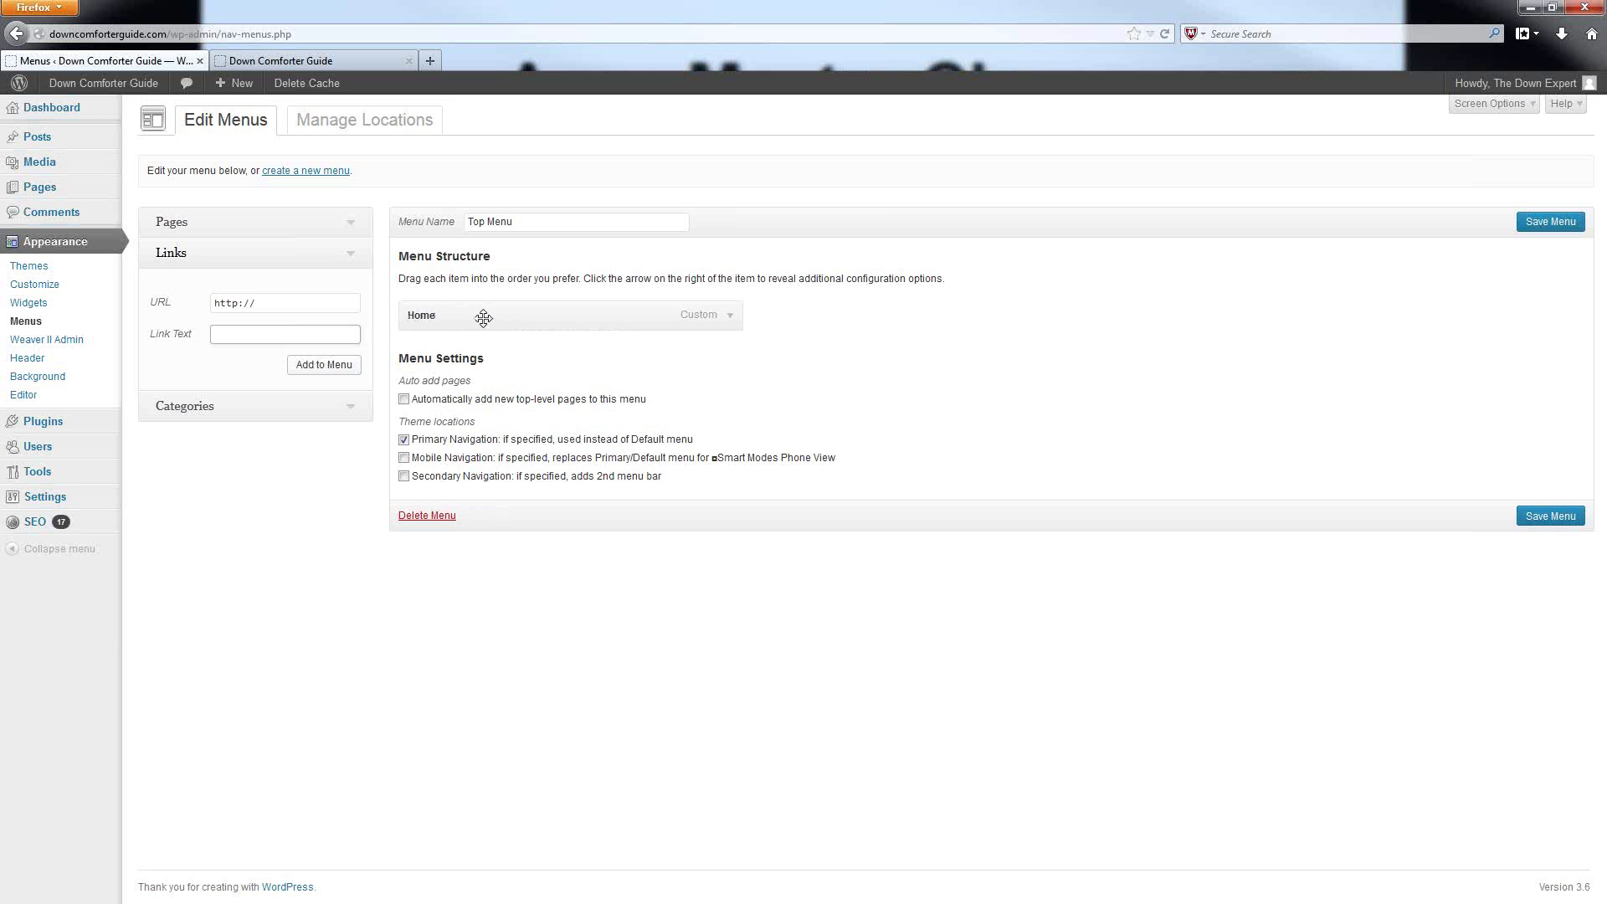
Expand the Home menu item and clear its title attribute.
{"action": "left_click", "coordinate": [728, 316]}
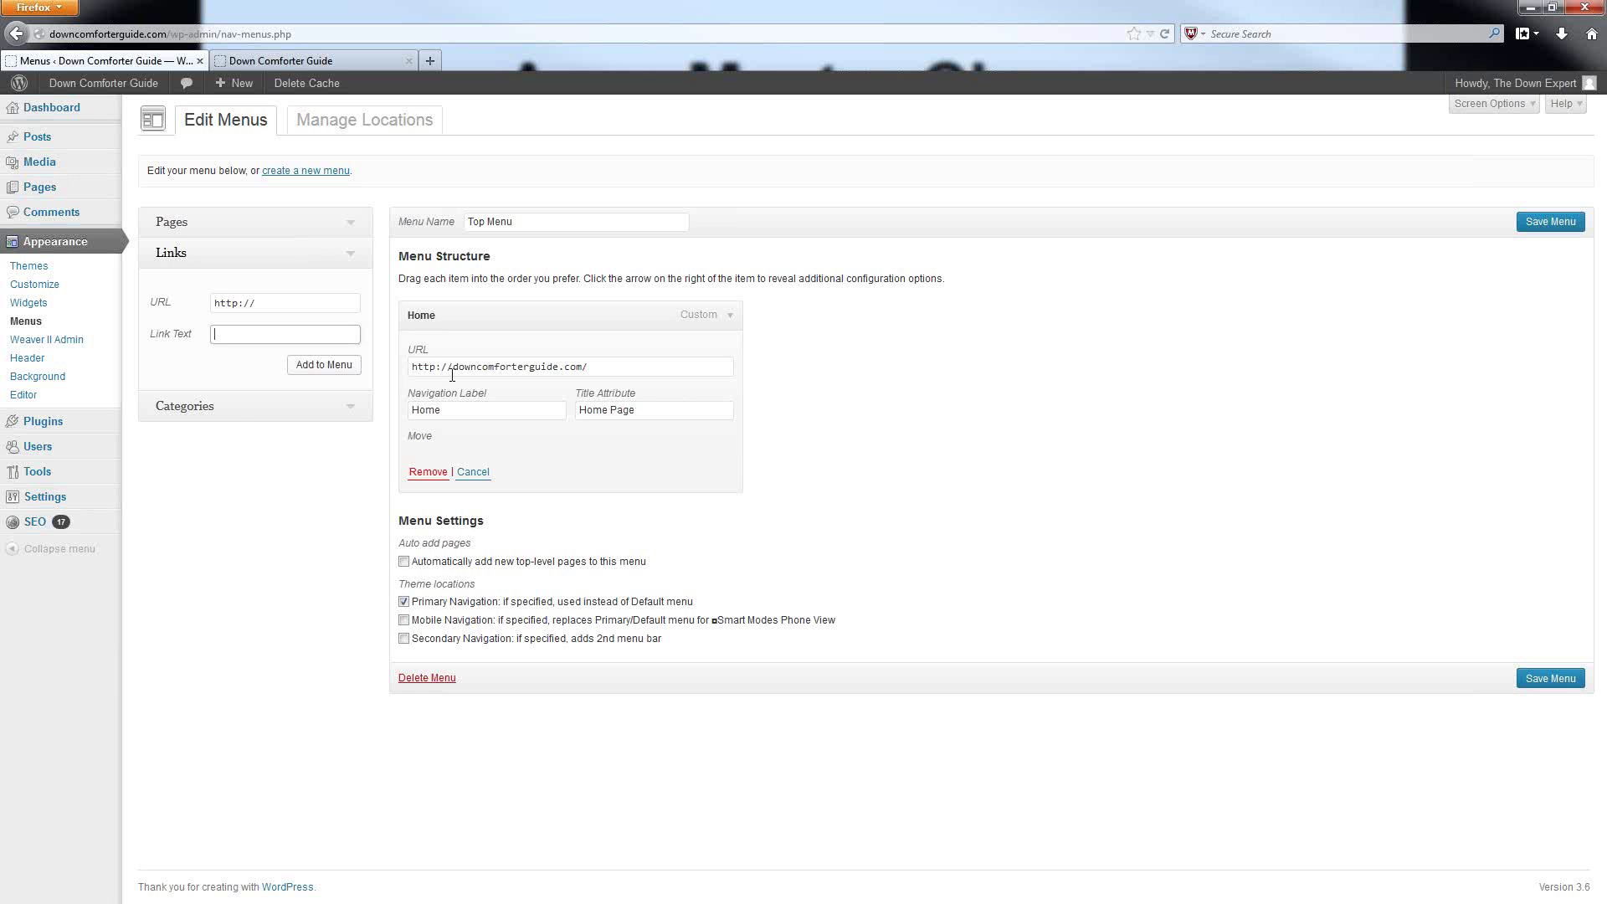
{"action": "triple_click", "coordinate": [654, 410]}
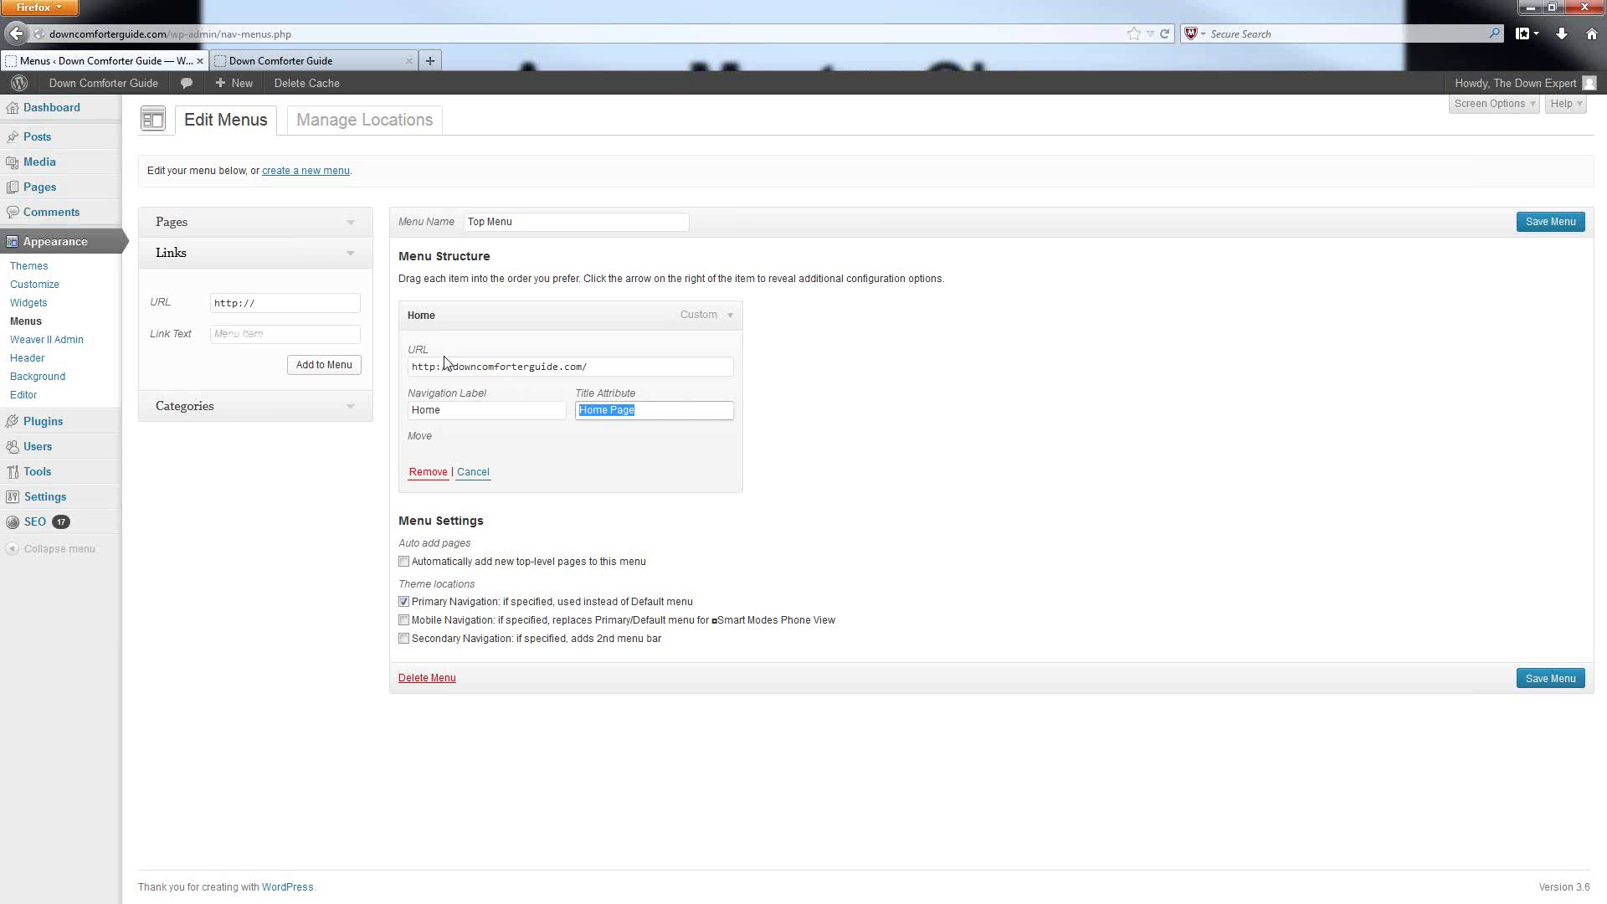
{"action": "key", "text": "BackSpace"}
Compare the Home item's navigation label with the navigation bar on the site's front page.
{"action": "left_click", "coordinate": [232, 335]}
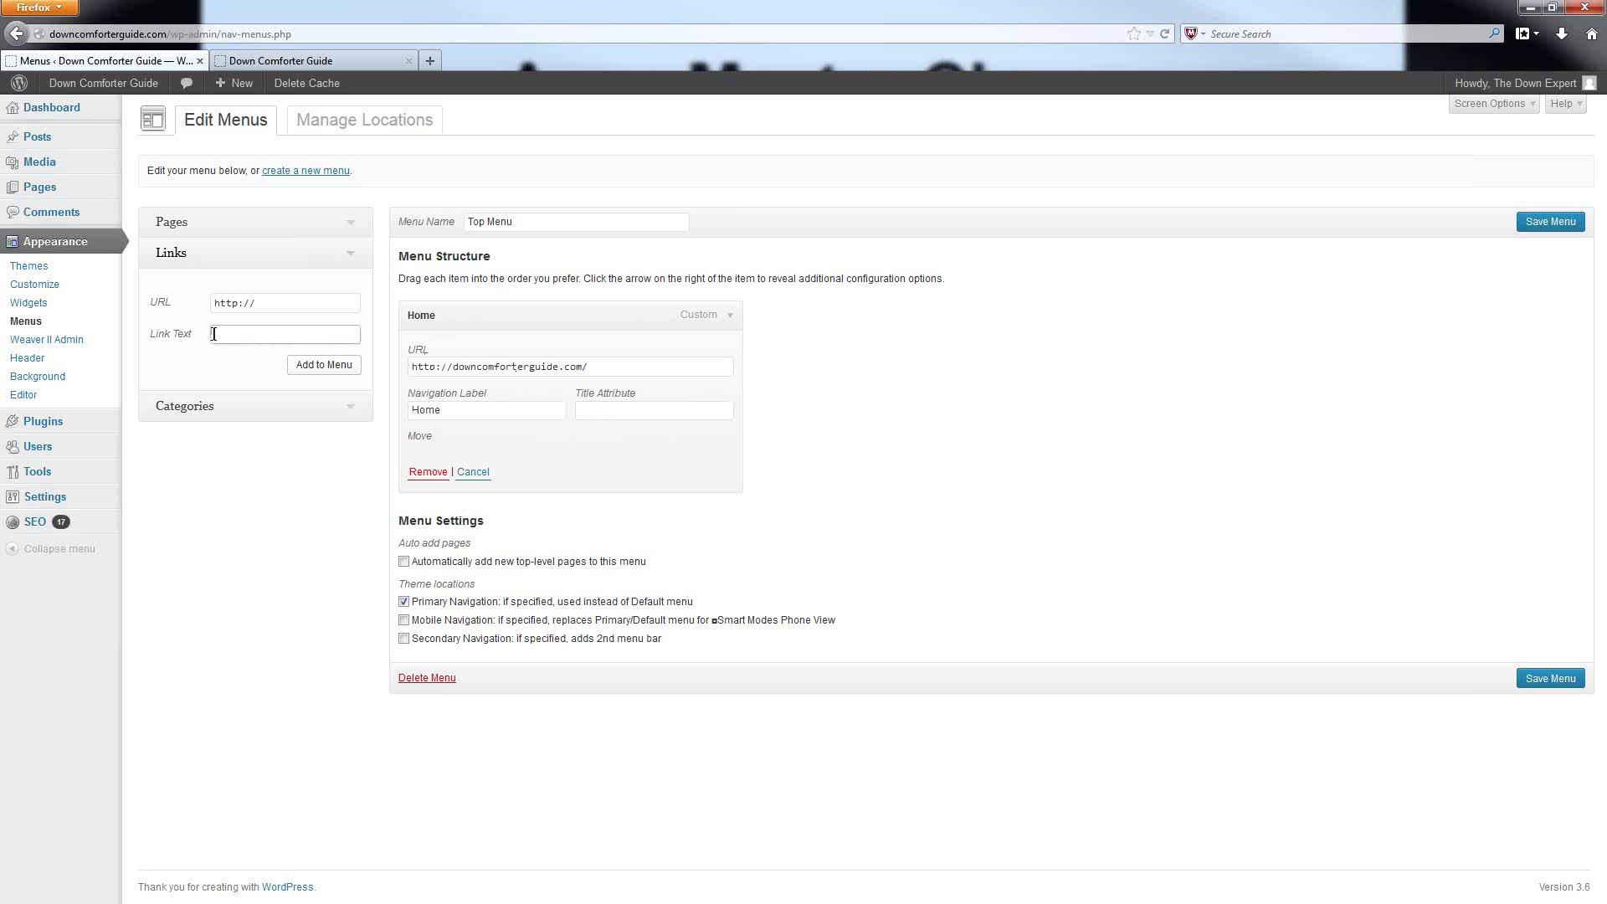
{"action": "left_click_drag", "start_coordinate": [455, 412], "coordinate": [395, 414]}
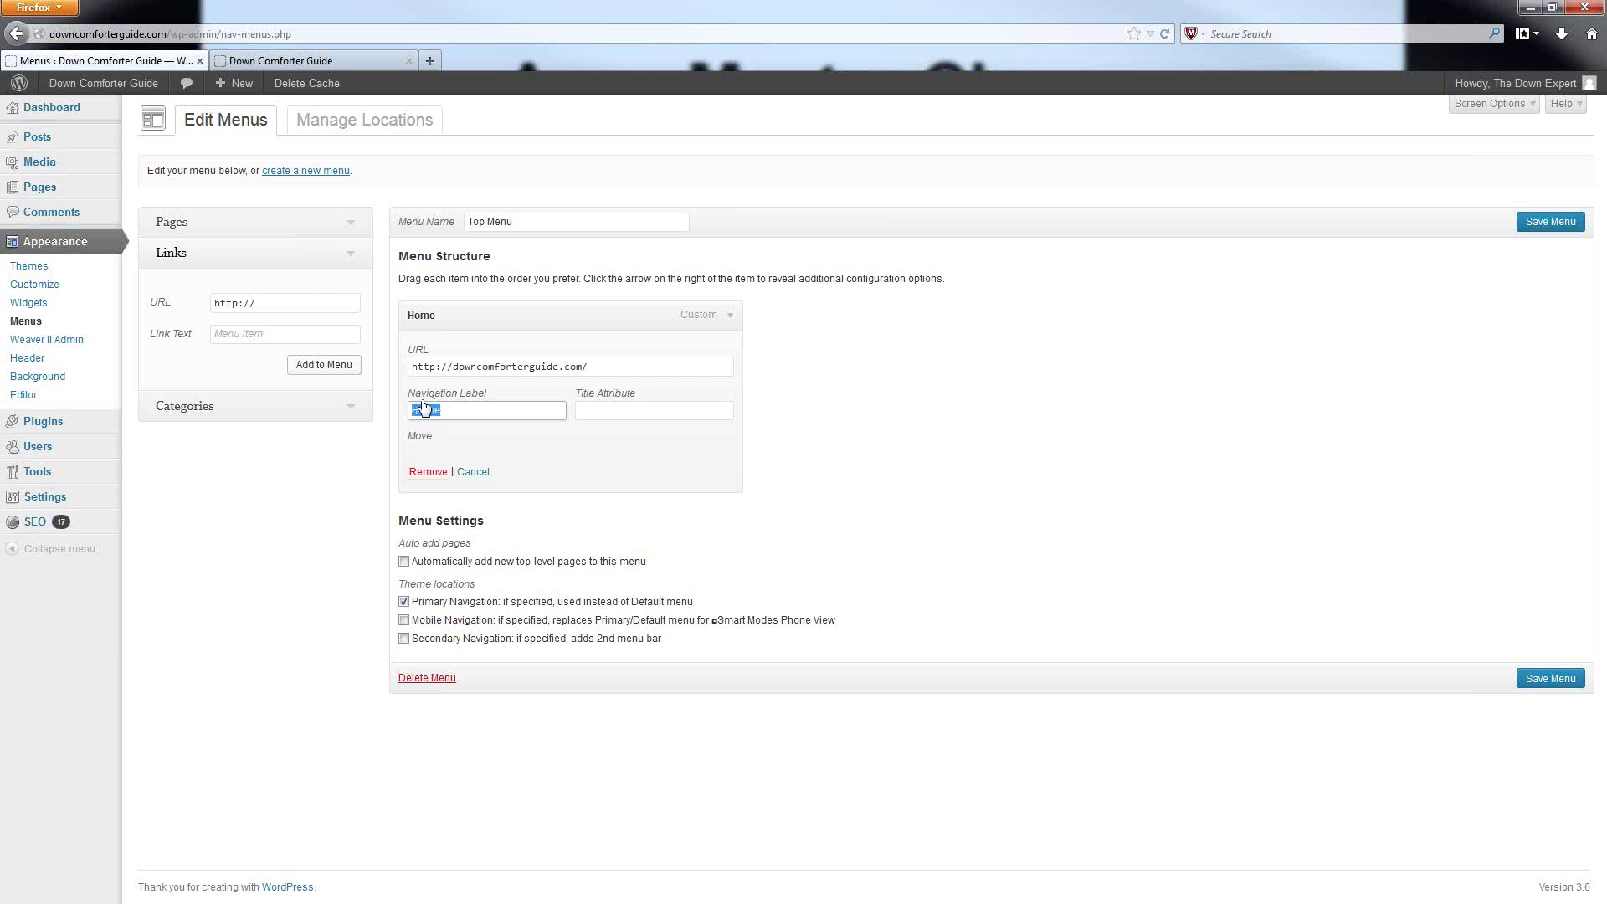
{"action": "left_click", "coordinate": [319, 60]}
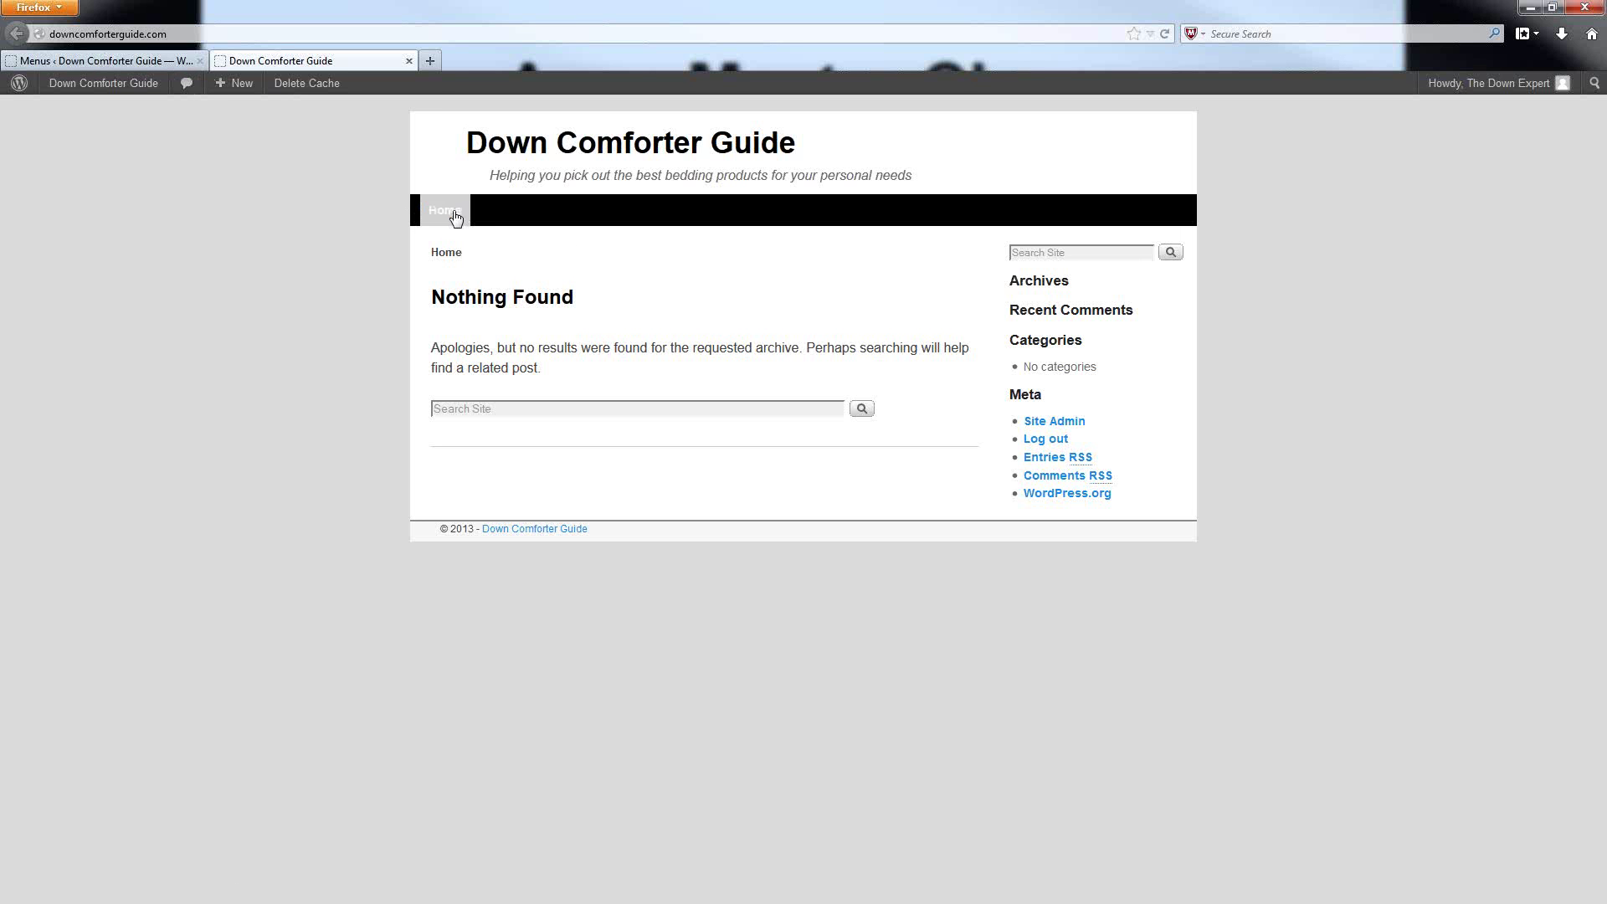
Set the Home menu item's title attribute to Home Page and check the Home link's tooltip on the site's front page.
{"action": "left_click", "coordinate": [75, 60]}
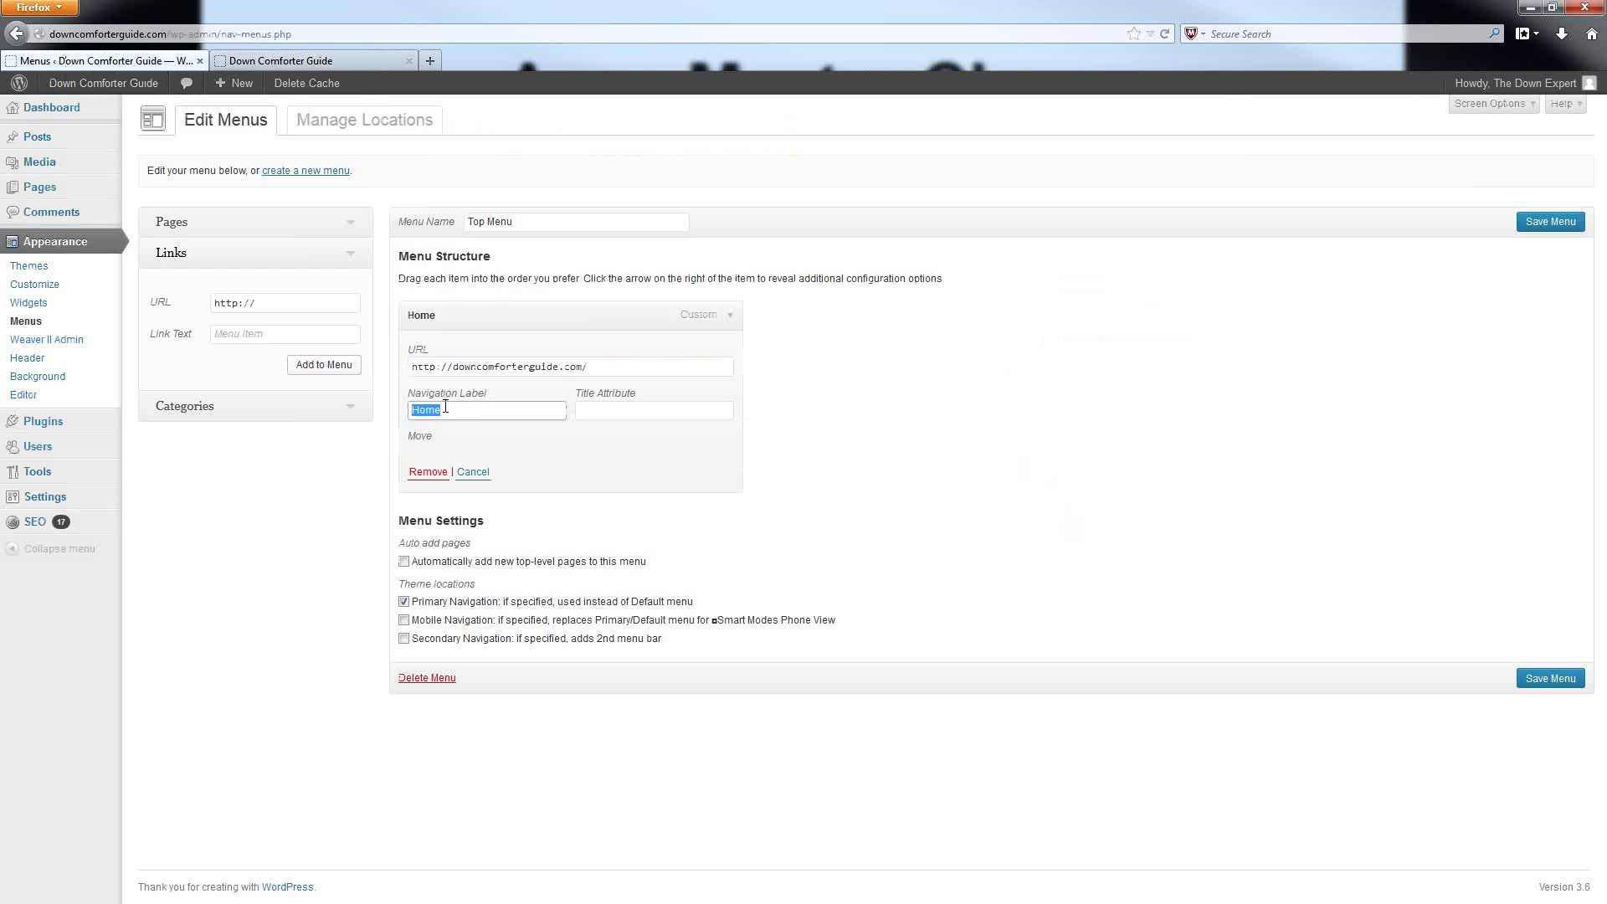
{"action": "left_click", "coordinate": [617, 410]}
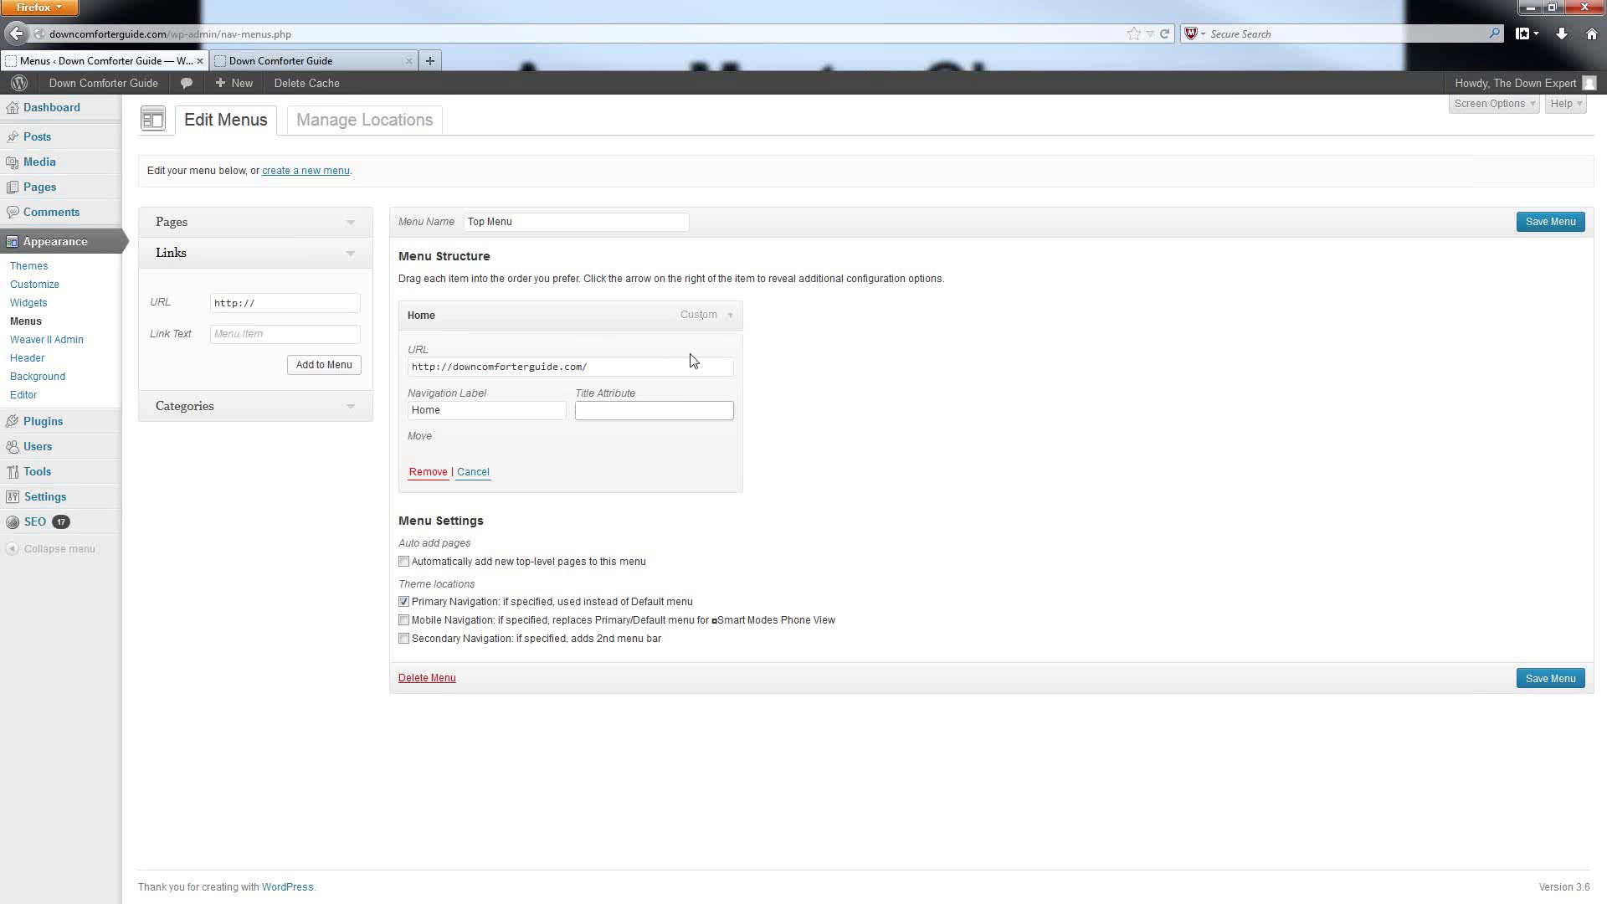
{"action": "type", "text": "Home"}
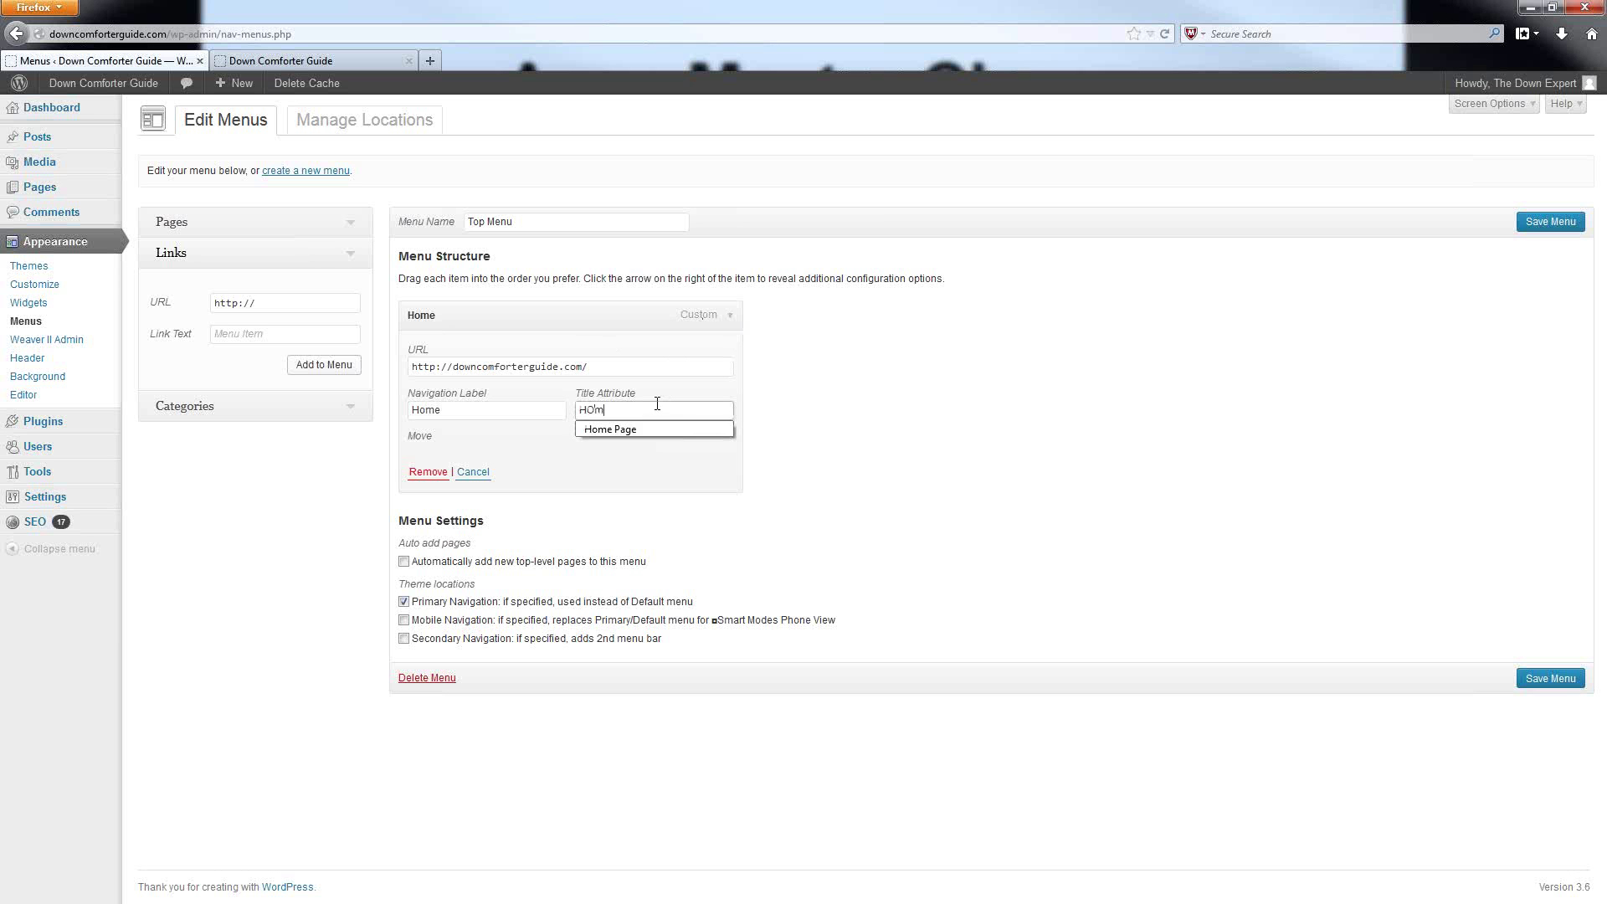
{"action": "key", "text": "BackSpace"}
{"action": "key", "text": "BackSpace"}
{"action": "key", "text": "BackSpace"}
{"action": "key", "text": "BackSpace"}
{"action": "type", "text": "Home Page"}
{"action": "left_click", "coordinate": [852, 405]}
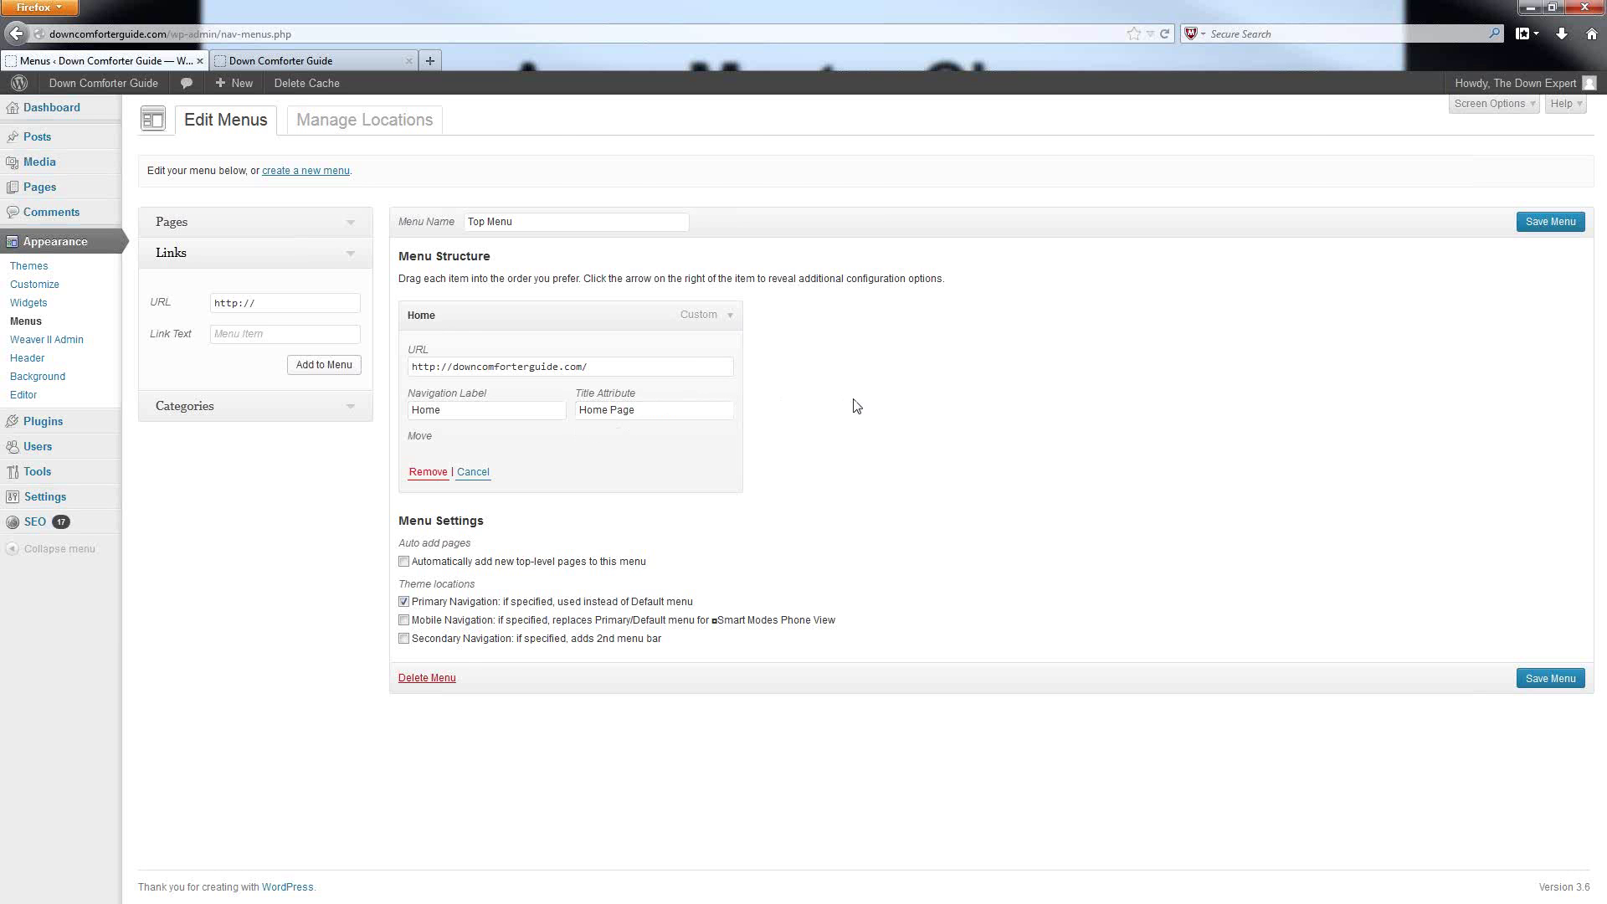
{"action": "left_click", "coordinate": [269, 62]}
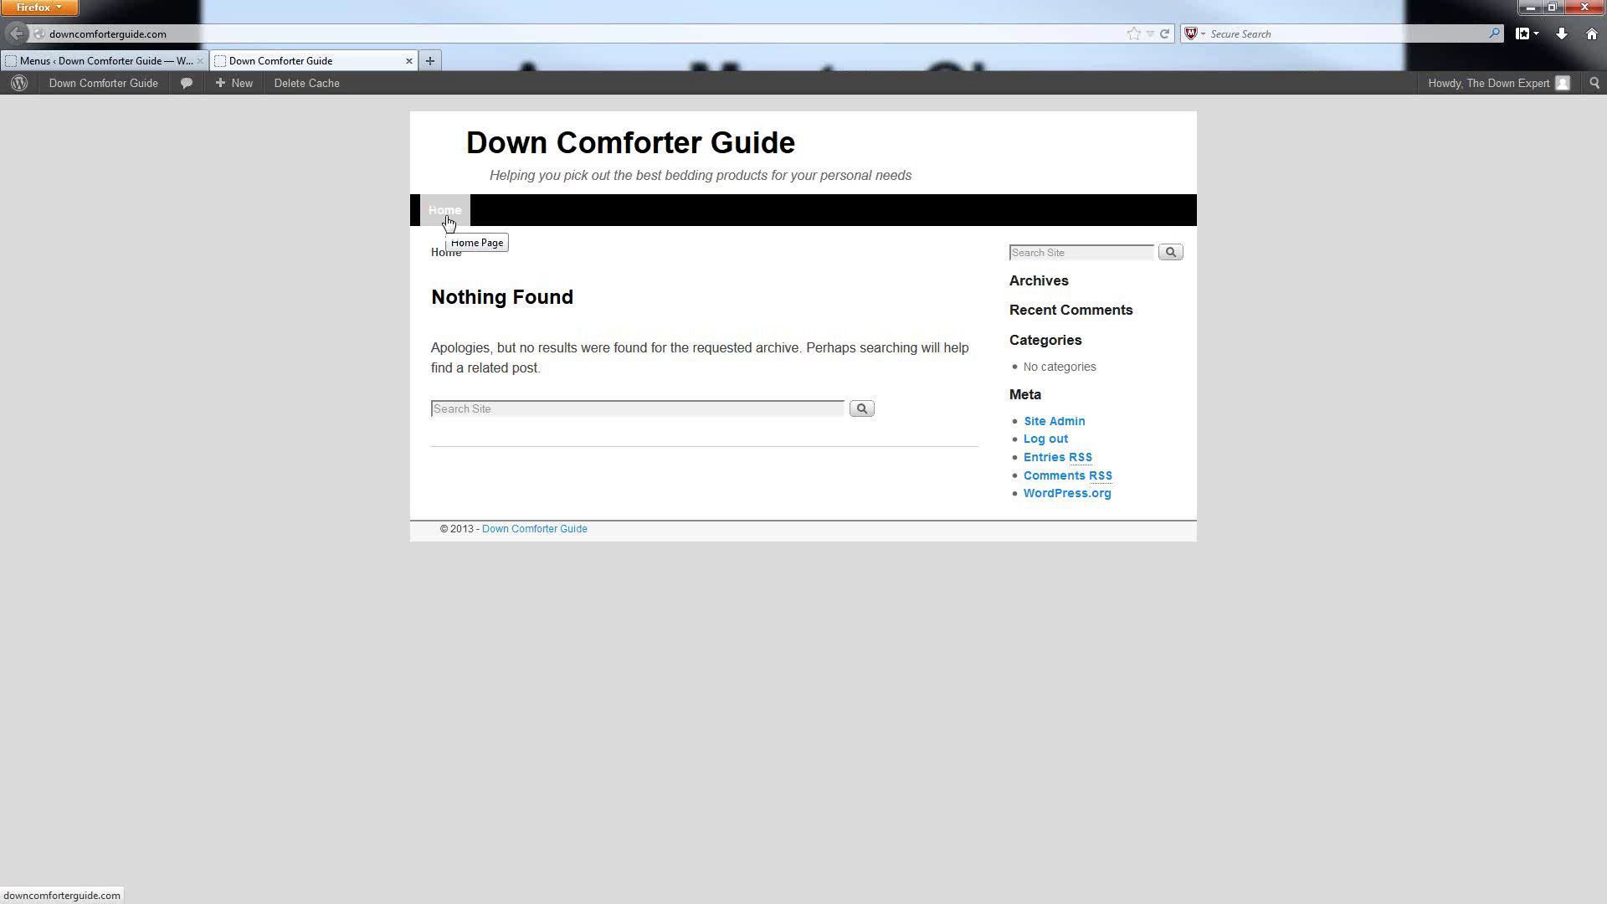
Disable the Primary Navigation theme location for the Top Menu, save the menu and reload the site's front page.
{"action": "left_click", "coordinate": [117, 62]}
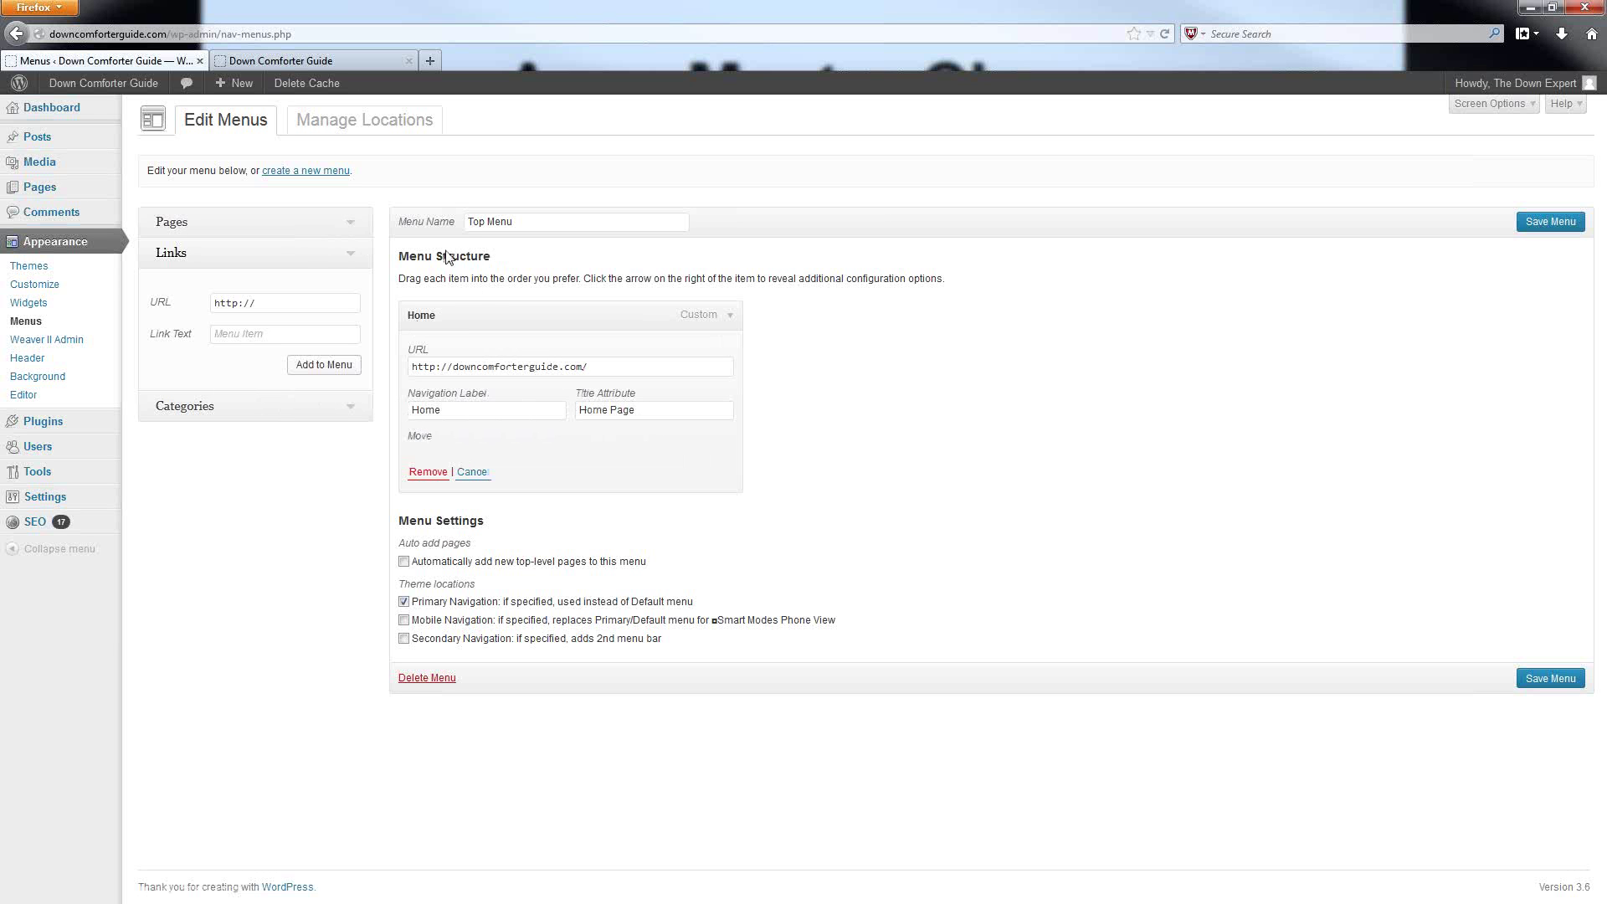
{"action": "left_click", "coordinate": [403, 601]}
{"action": "left_click", "coordinate": [1527, 679]}
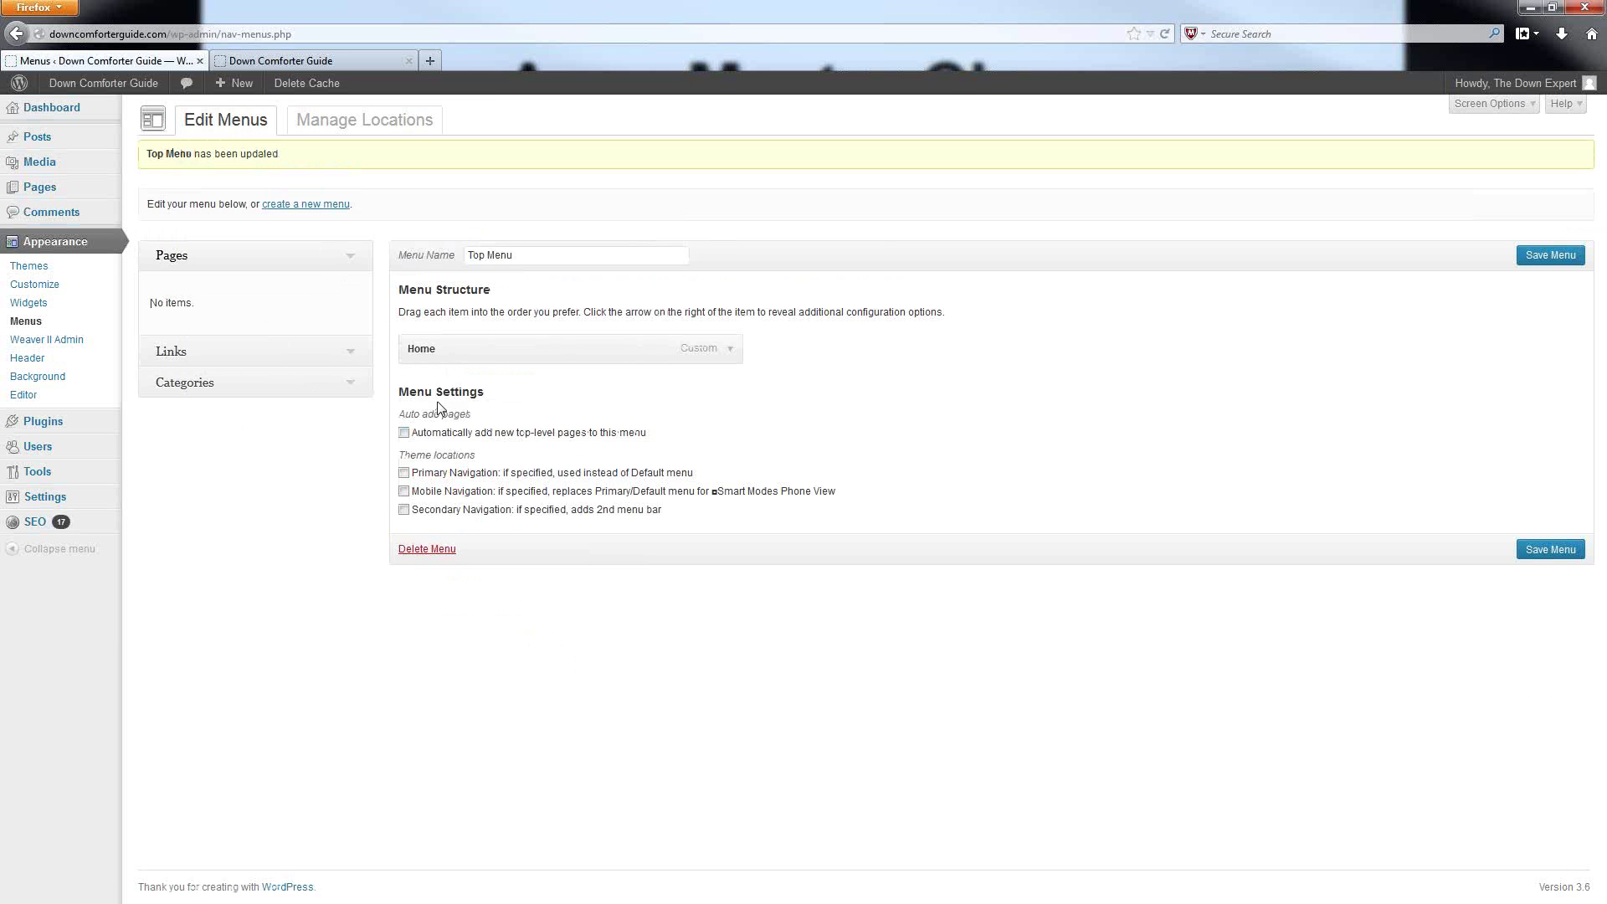
{"action": "left_click", "coordinate": [337, 62]}
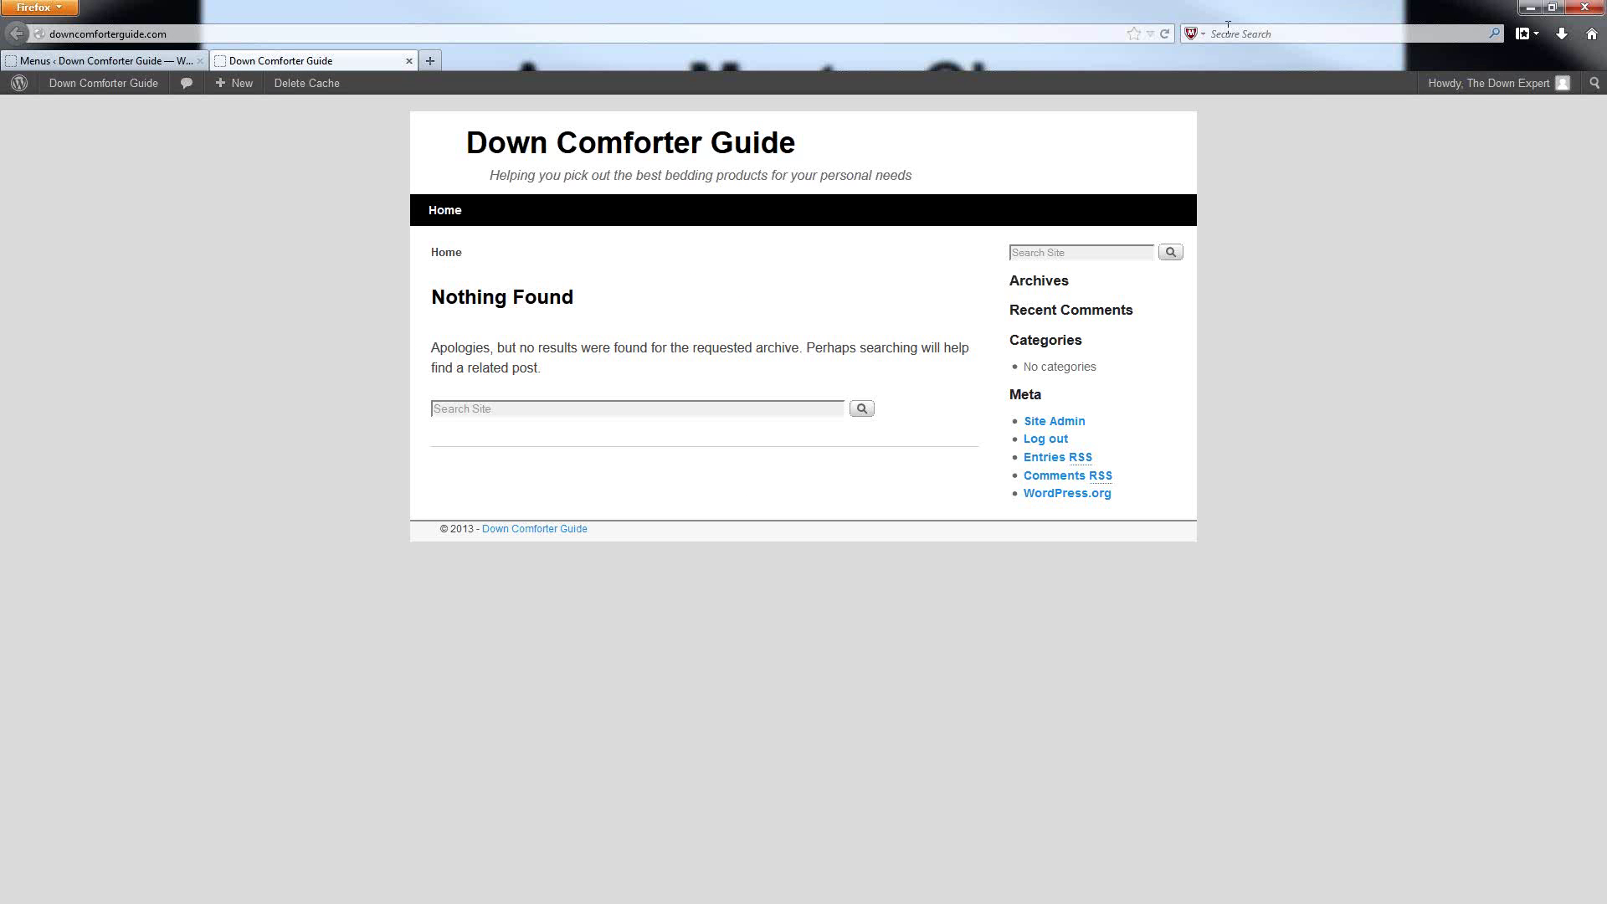
{"action": "left_click", "coordinate": [1164, 34]}
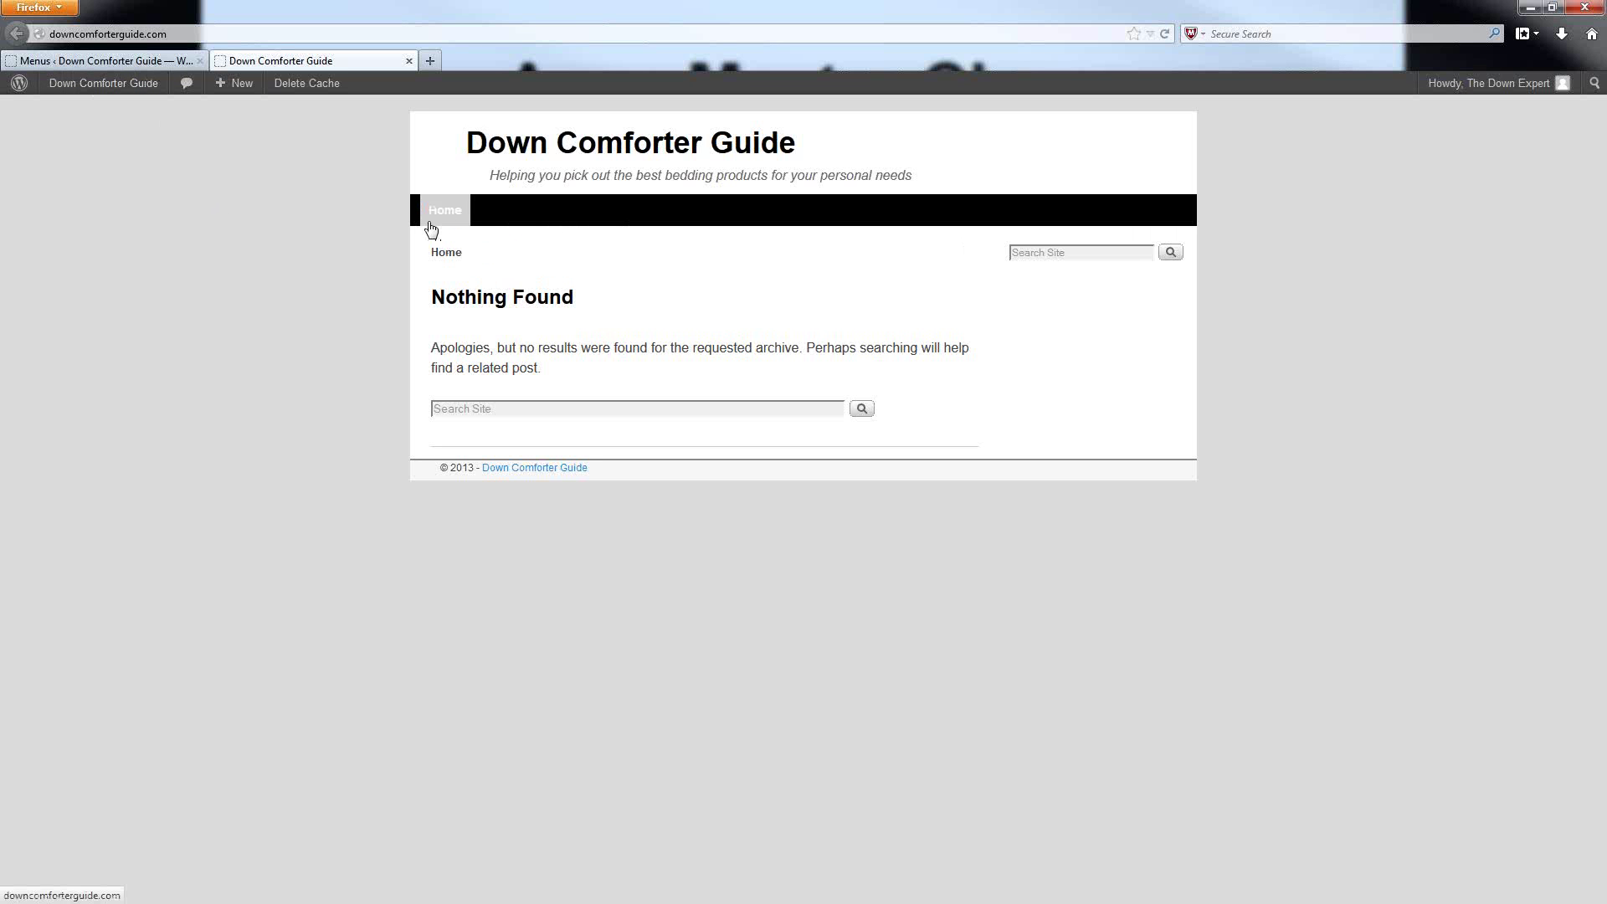
Assign the Top Menu to the Primary Navigation theme location, save it and check the Home link on the reloaded front page.
{"action": "left_click", "coordinate": [100, 64]}
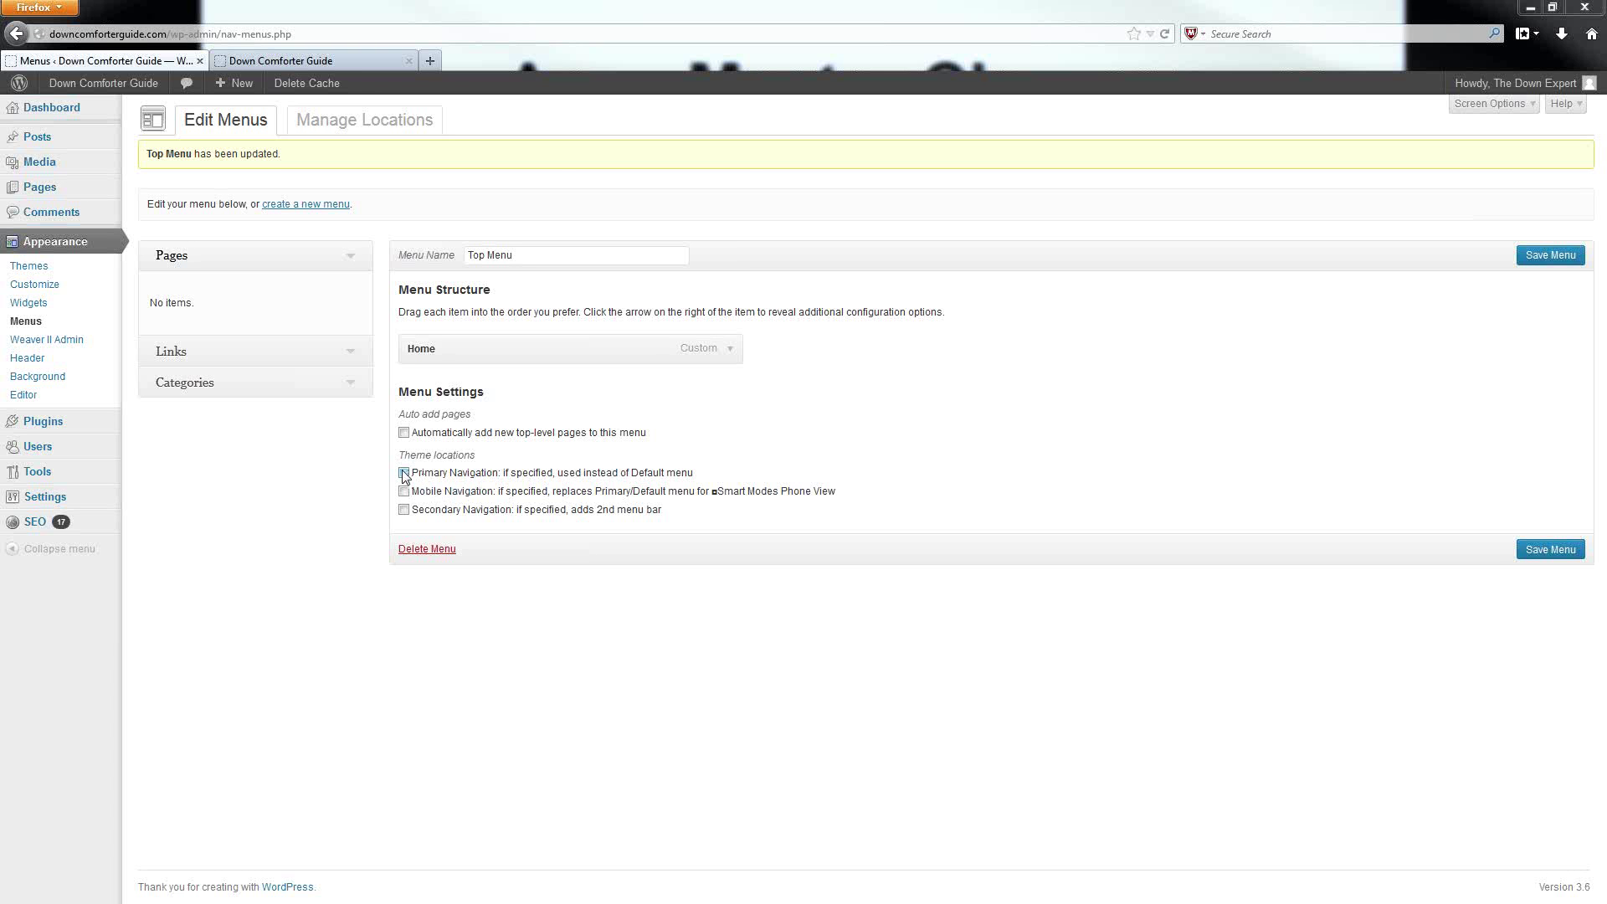
{"action": "left_click", "coordinate": [259, 61]}
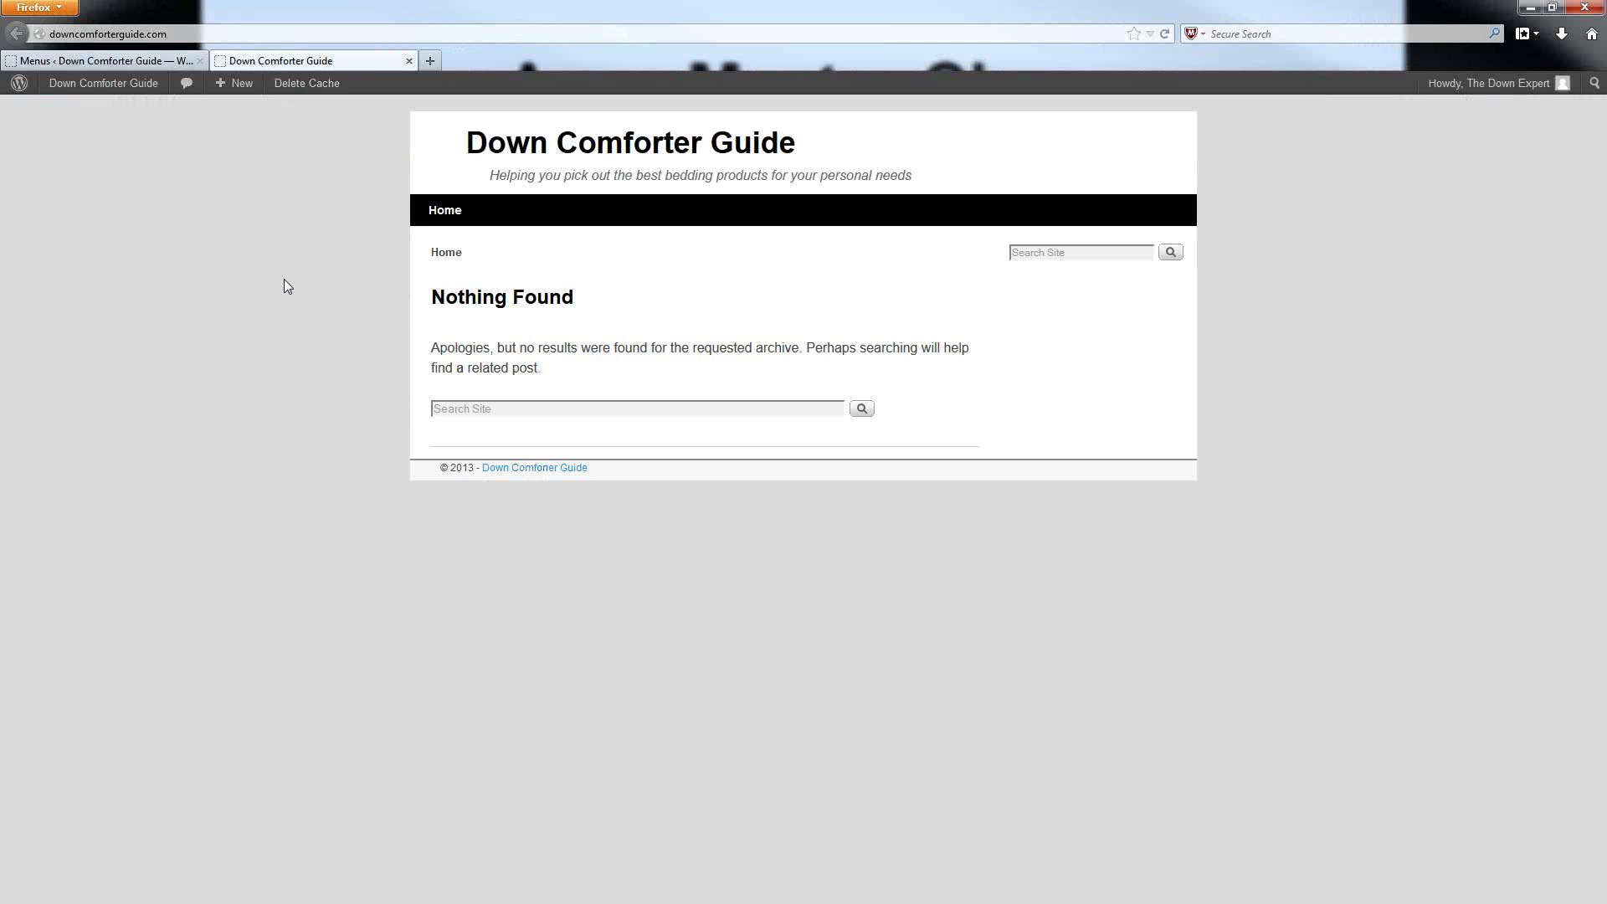
{"action": "left_click", "coordinate": [452, 216]}
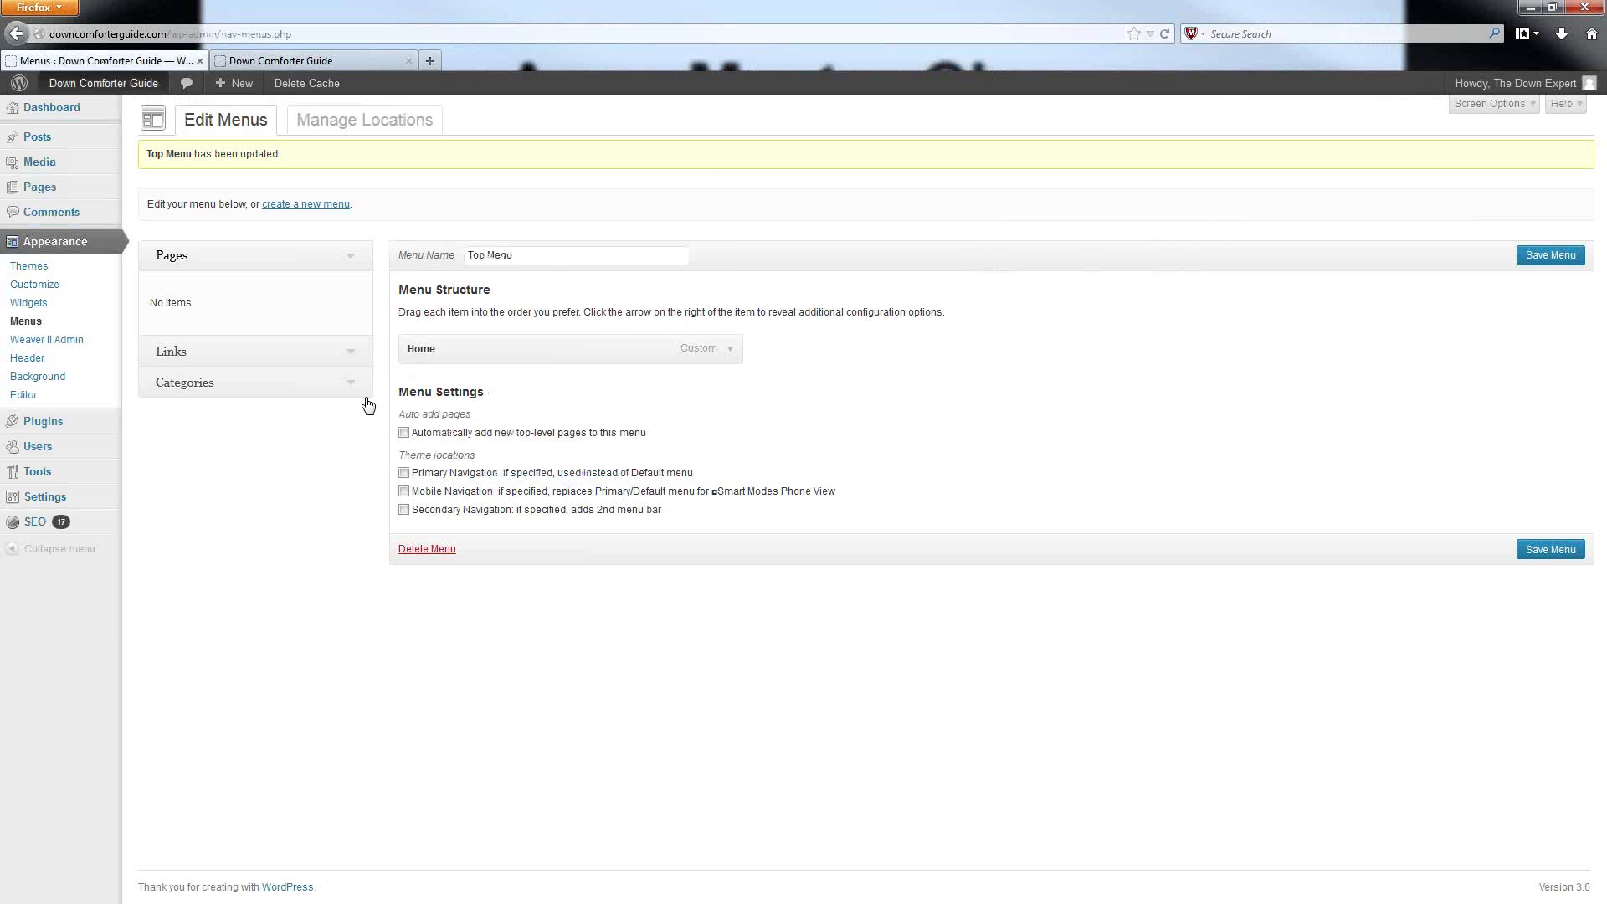
{"action": "left_click", "coordinate": [404, 473]}
{"action": "left_click", "coordinate": [1561, 549]}
{"action": "left_click", "coordinate": [374, 65]}
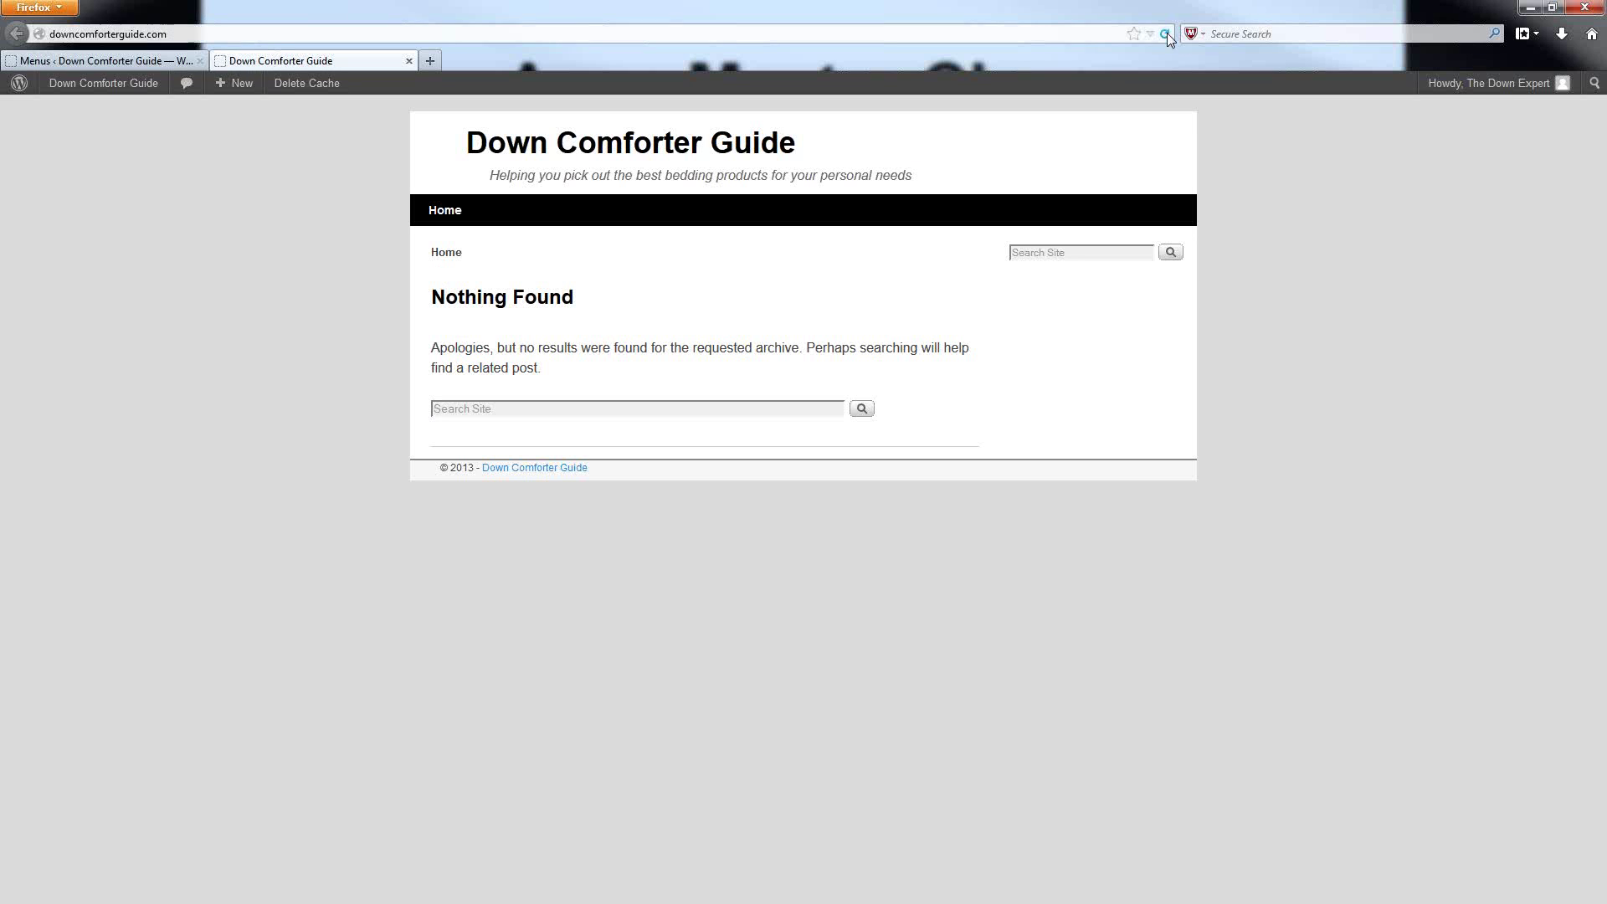
{"action": "left_click", "coordinate": [1165, 34]}
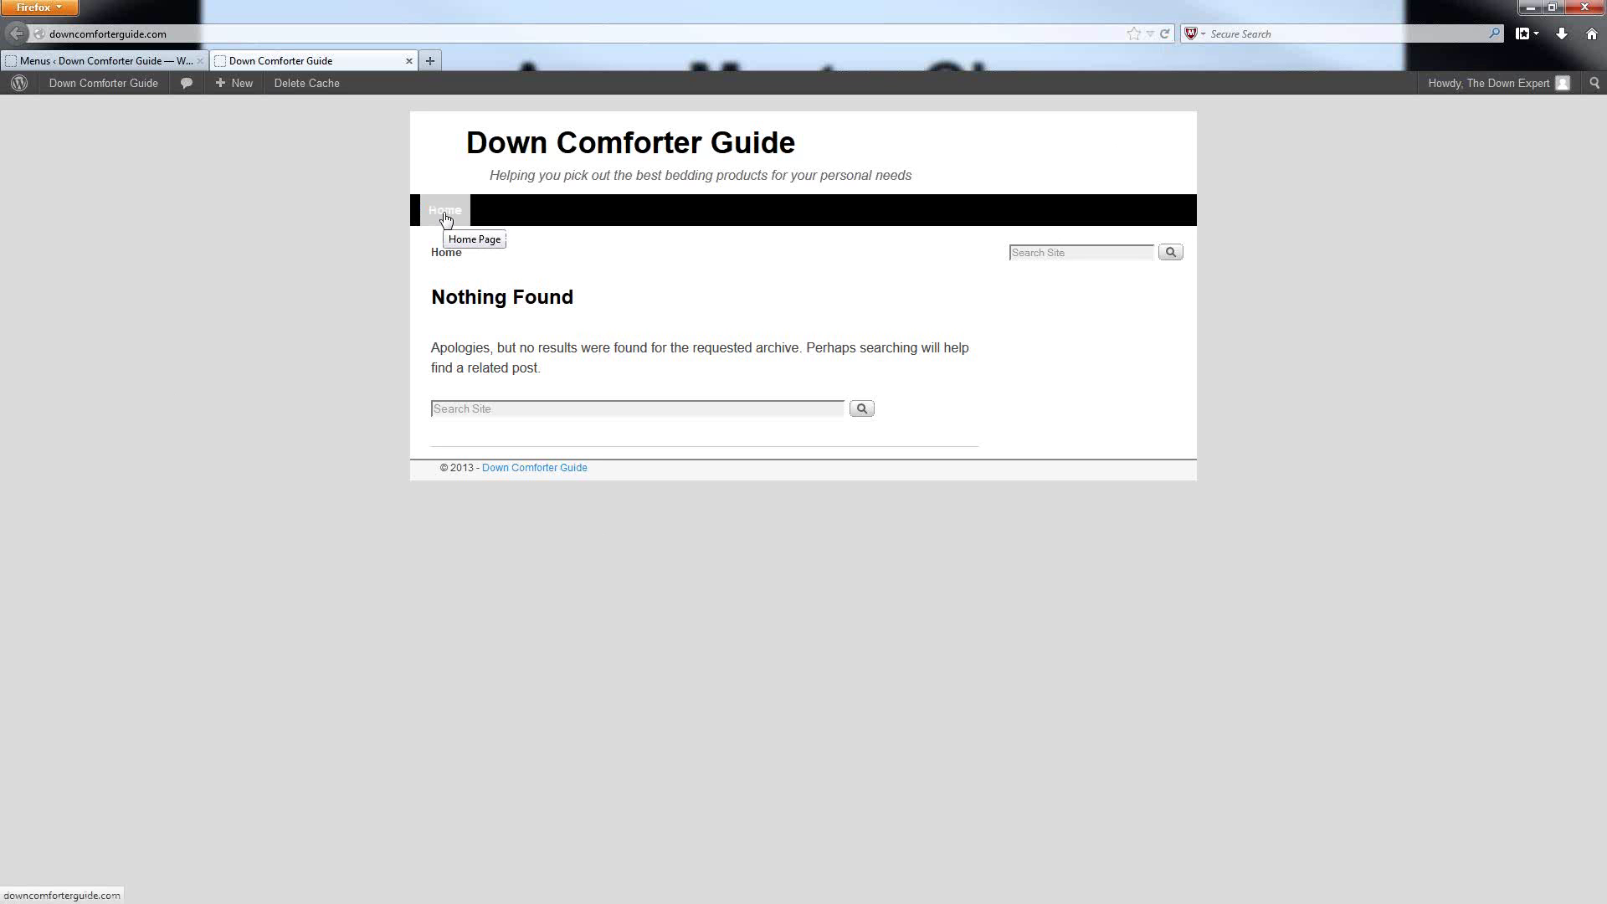
Add a Custom Menu widget showing the Top Menu to the Primary (top) Sidebar and reload the site's front page.
{"action": "left_click", "coordinate": [101, 61]}
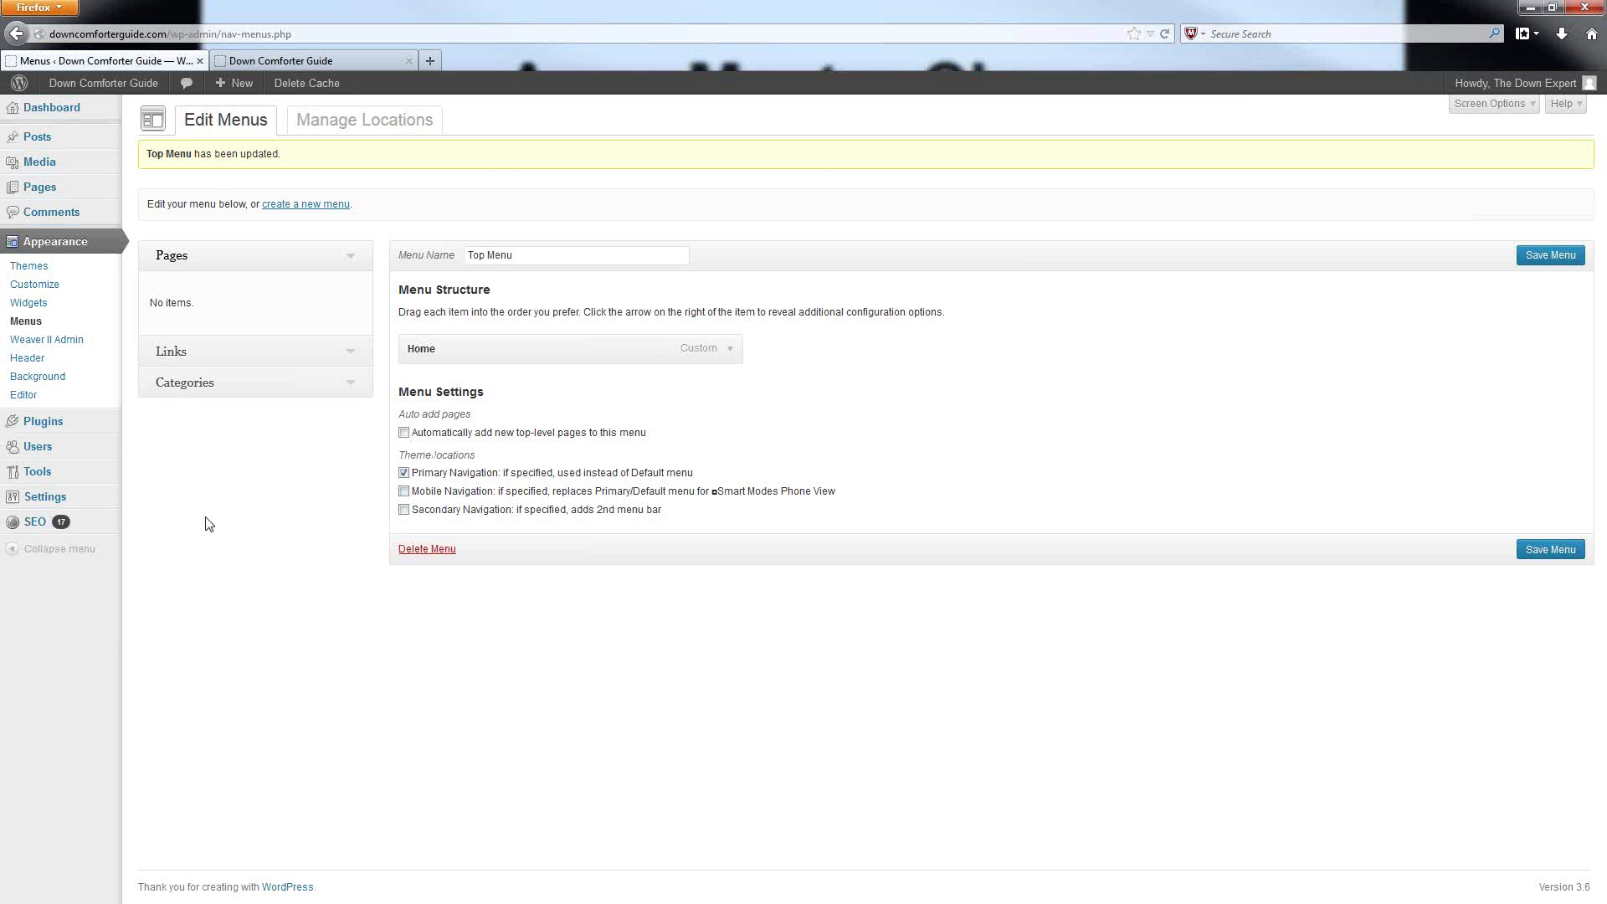
{"action": "left_click", "coordinate": [34, 308]}
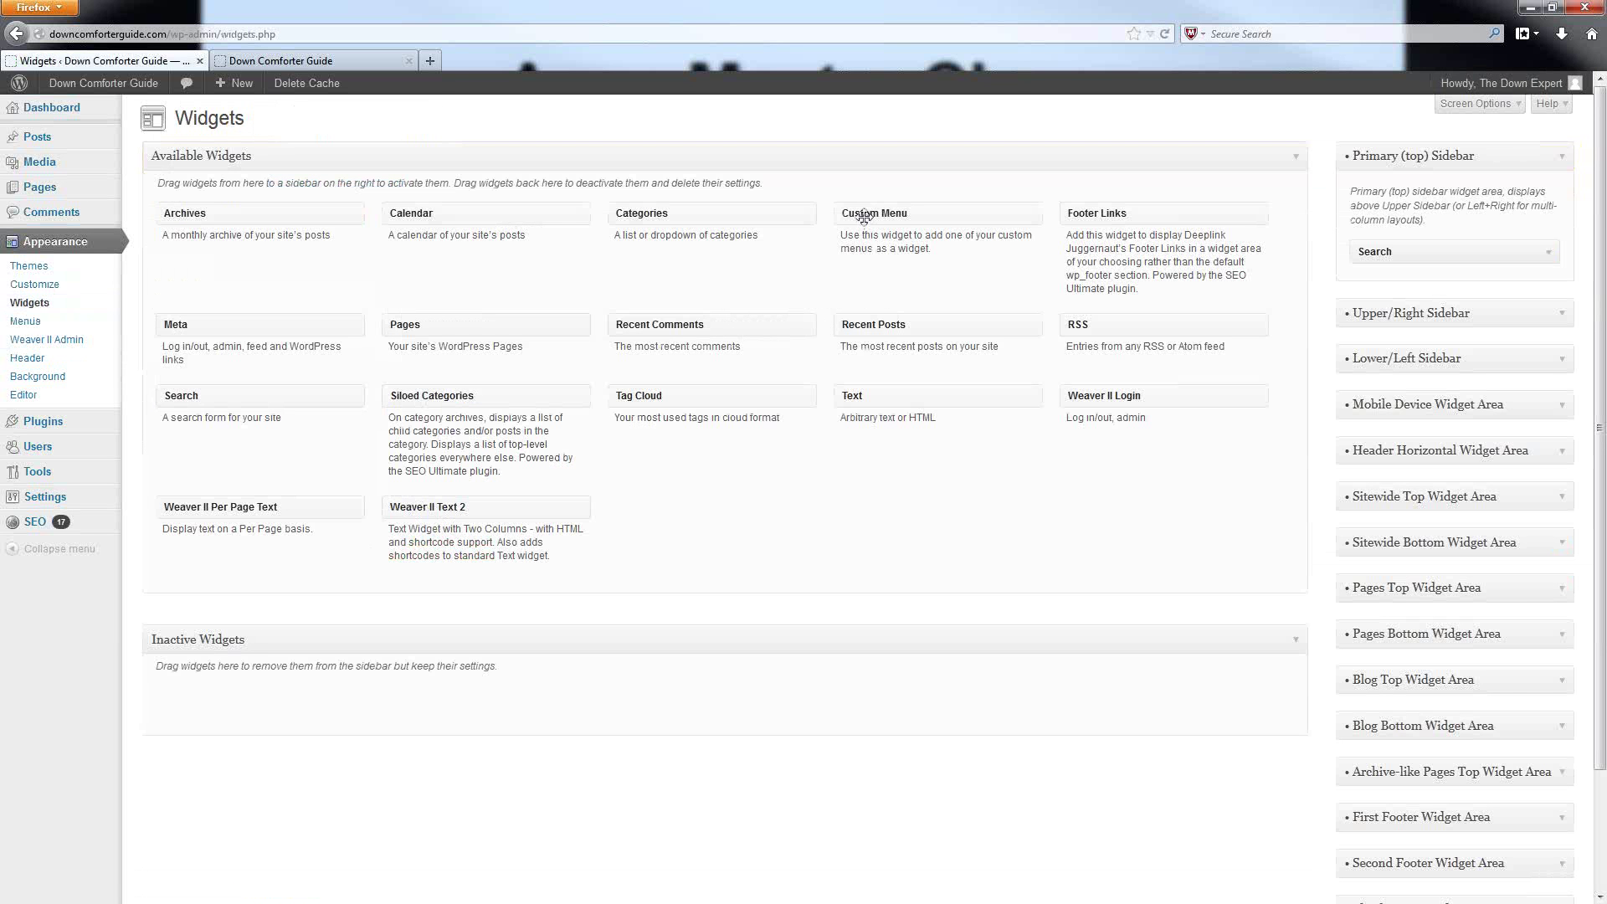
{"action": "left_click_drag", "start_coordinate": [865, 216], "coordinate": [1319, 297]}
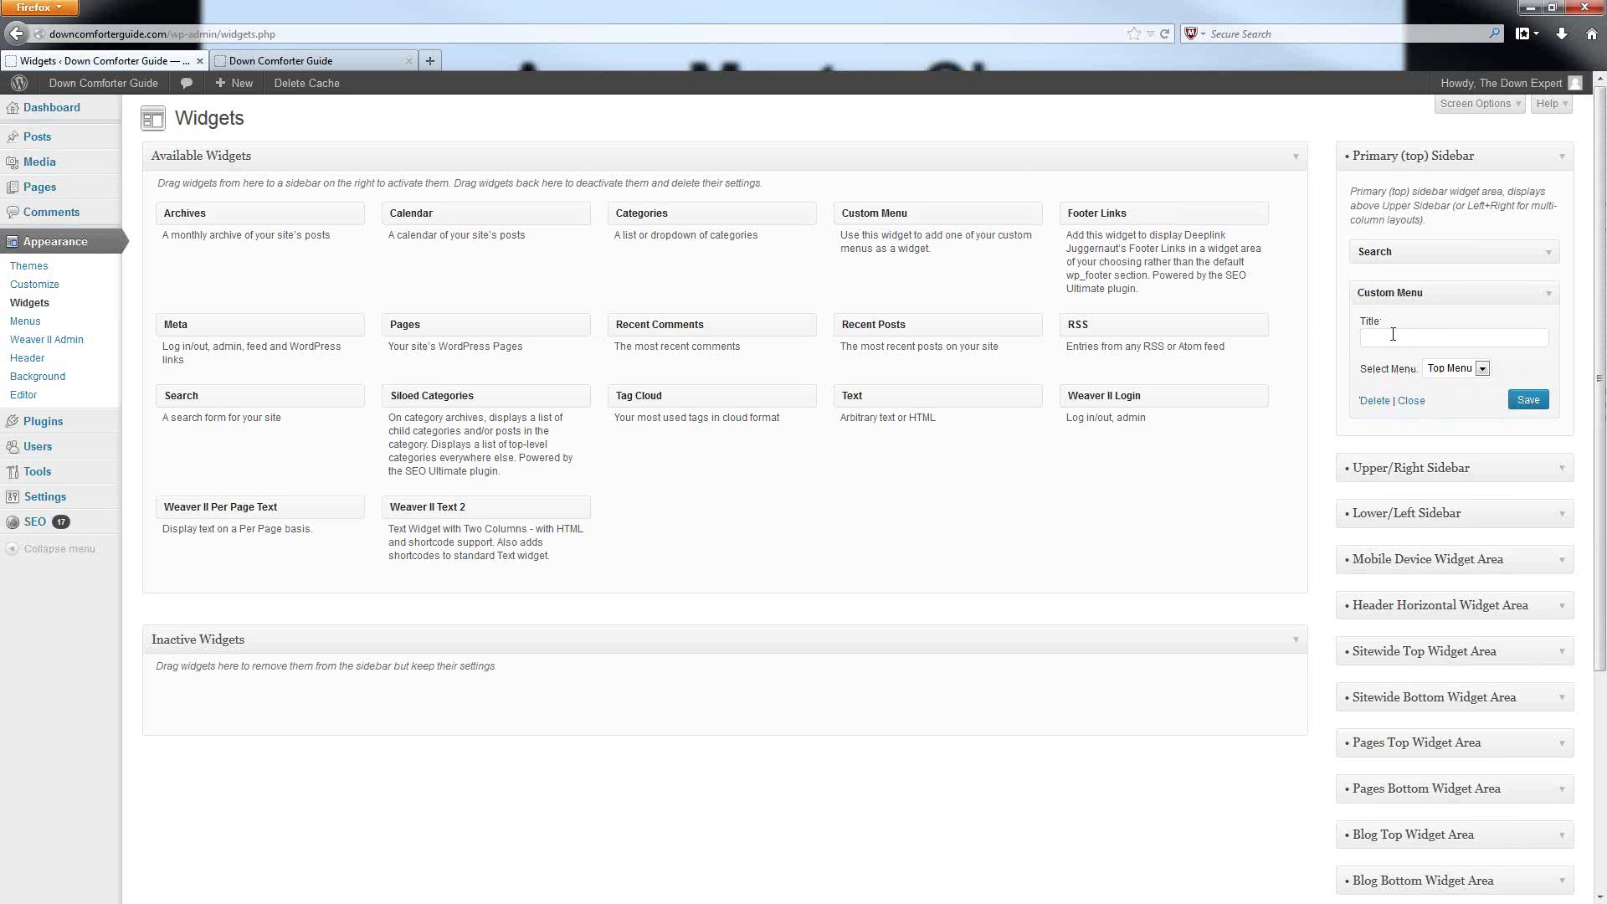
{"action": "left_click", "coordinate": [1461, 369]}
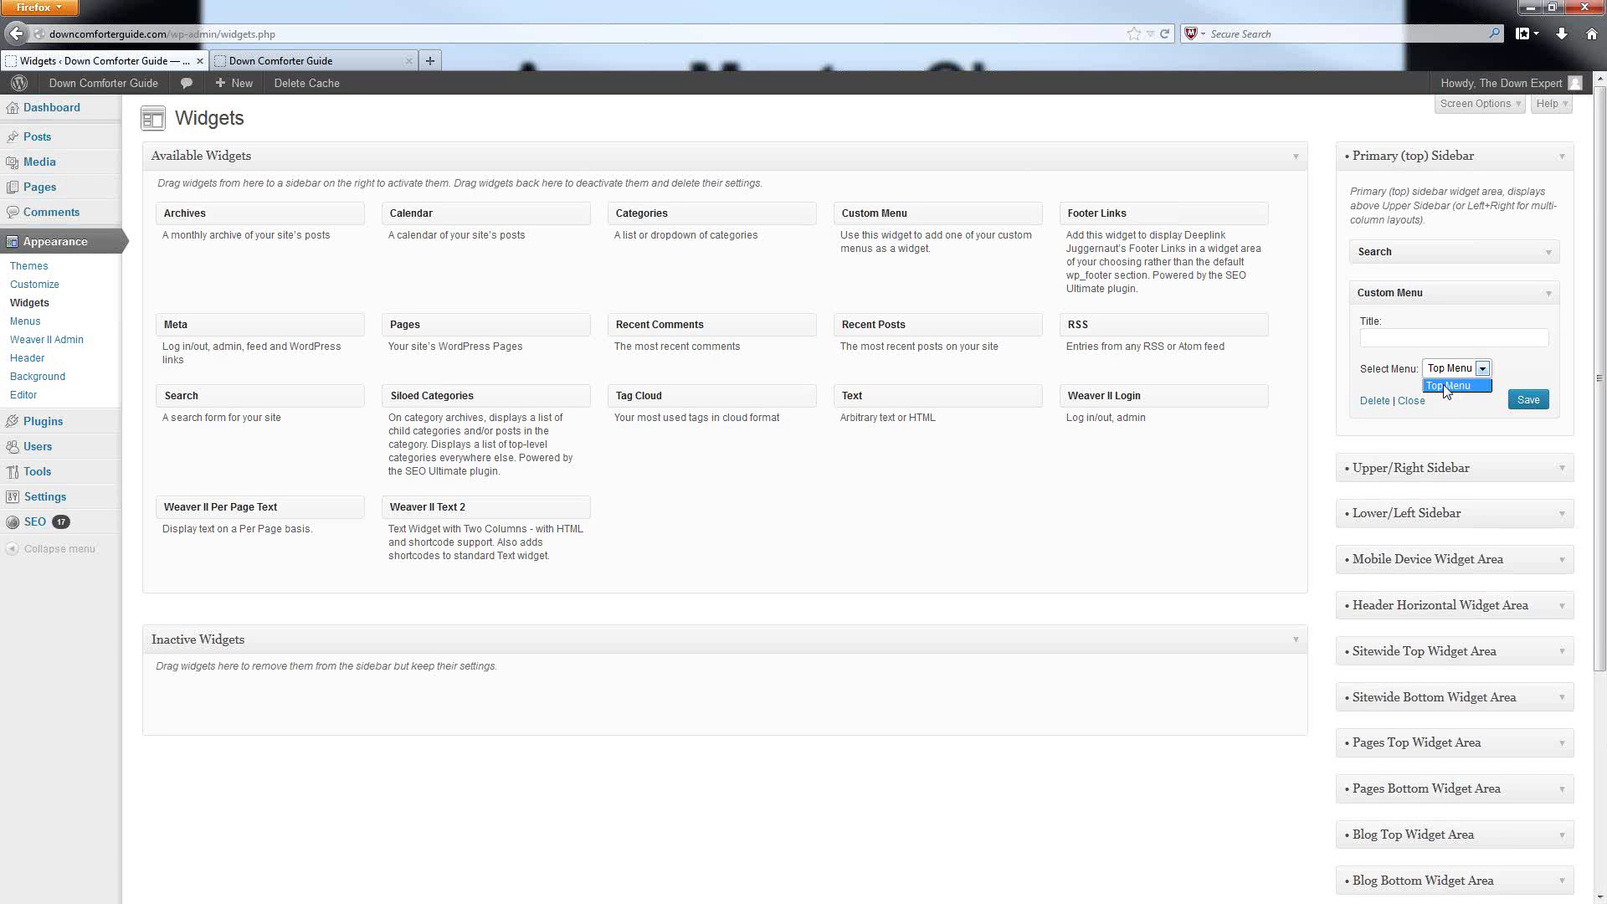
{"action": "left_click", "coordinate": [1446, 387]}
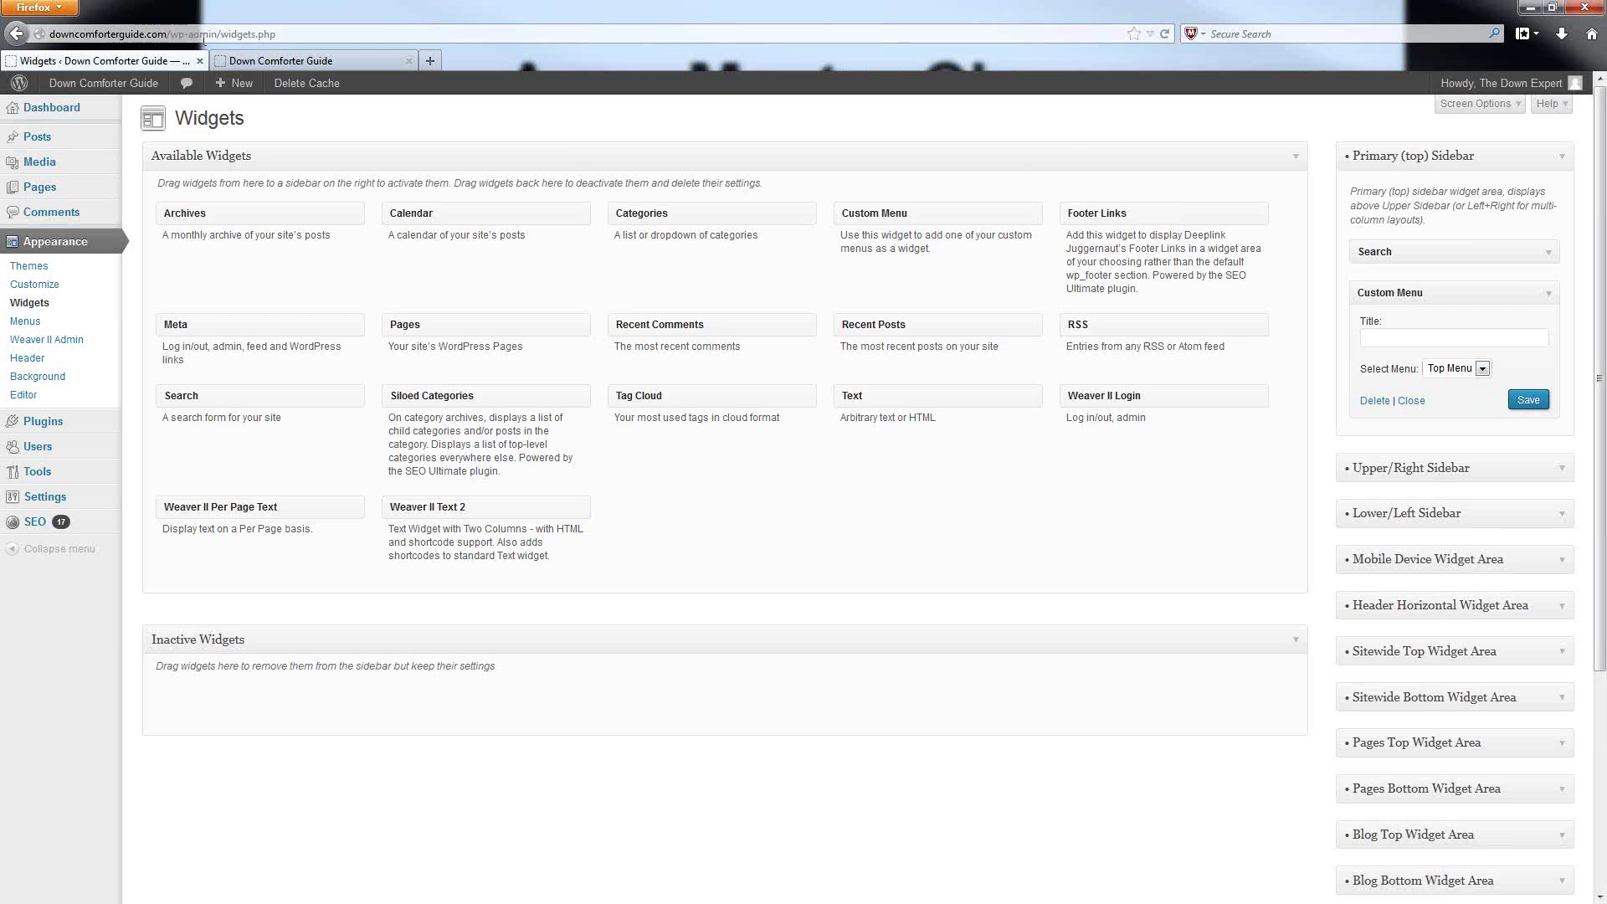
{"action": "left_click", "coordinate": [266, 63]}
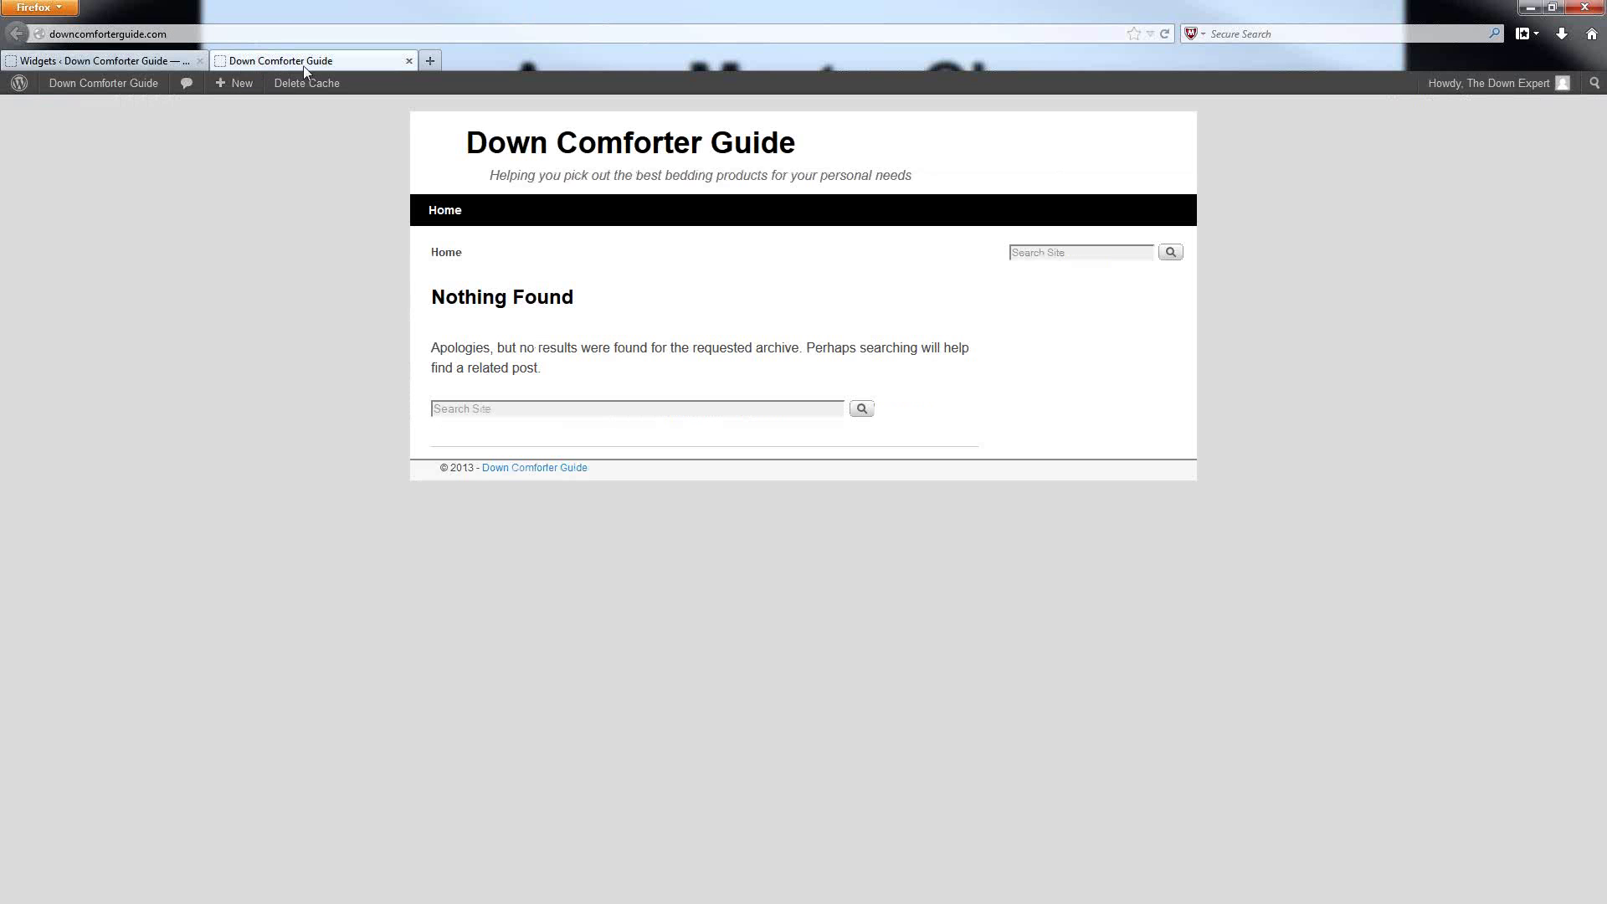
{"action": "left_click", "coordinate": [1165, 35]}
Remove the Custom Menu widget from the Primary (top) Sidebar and return to the site's front page.
{"action": "left_click", "coordinate": [100, 61]}
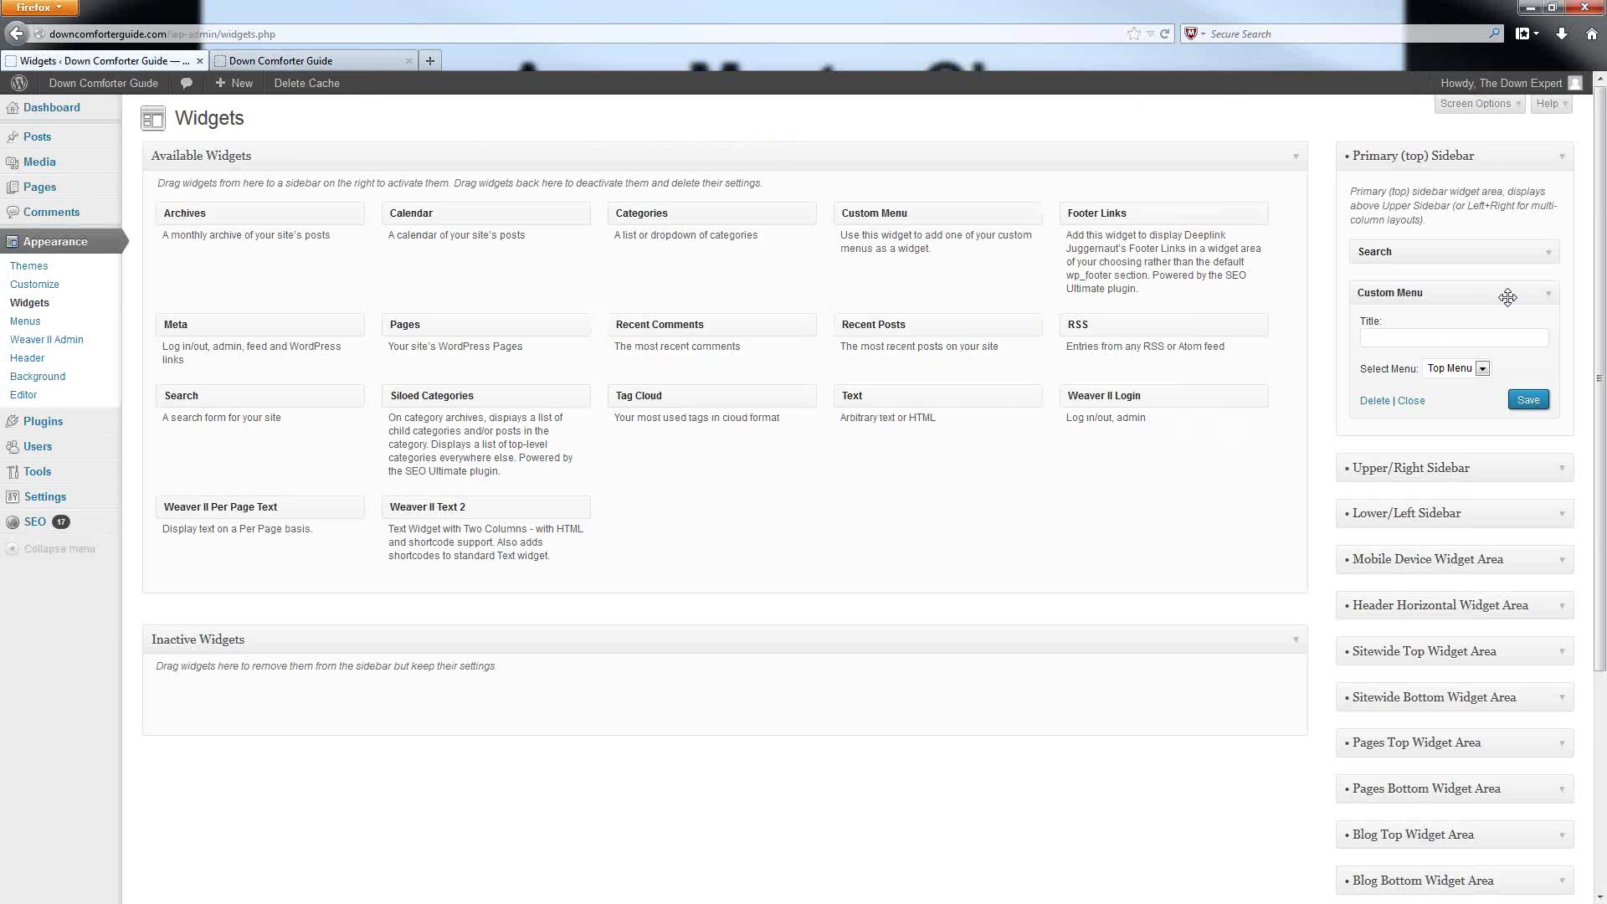
{"action": "left_click_drag", "start_coordinate": [1508, 297], "coordinate": [770, 281]}
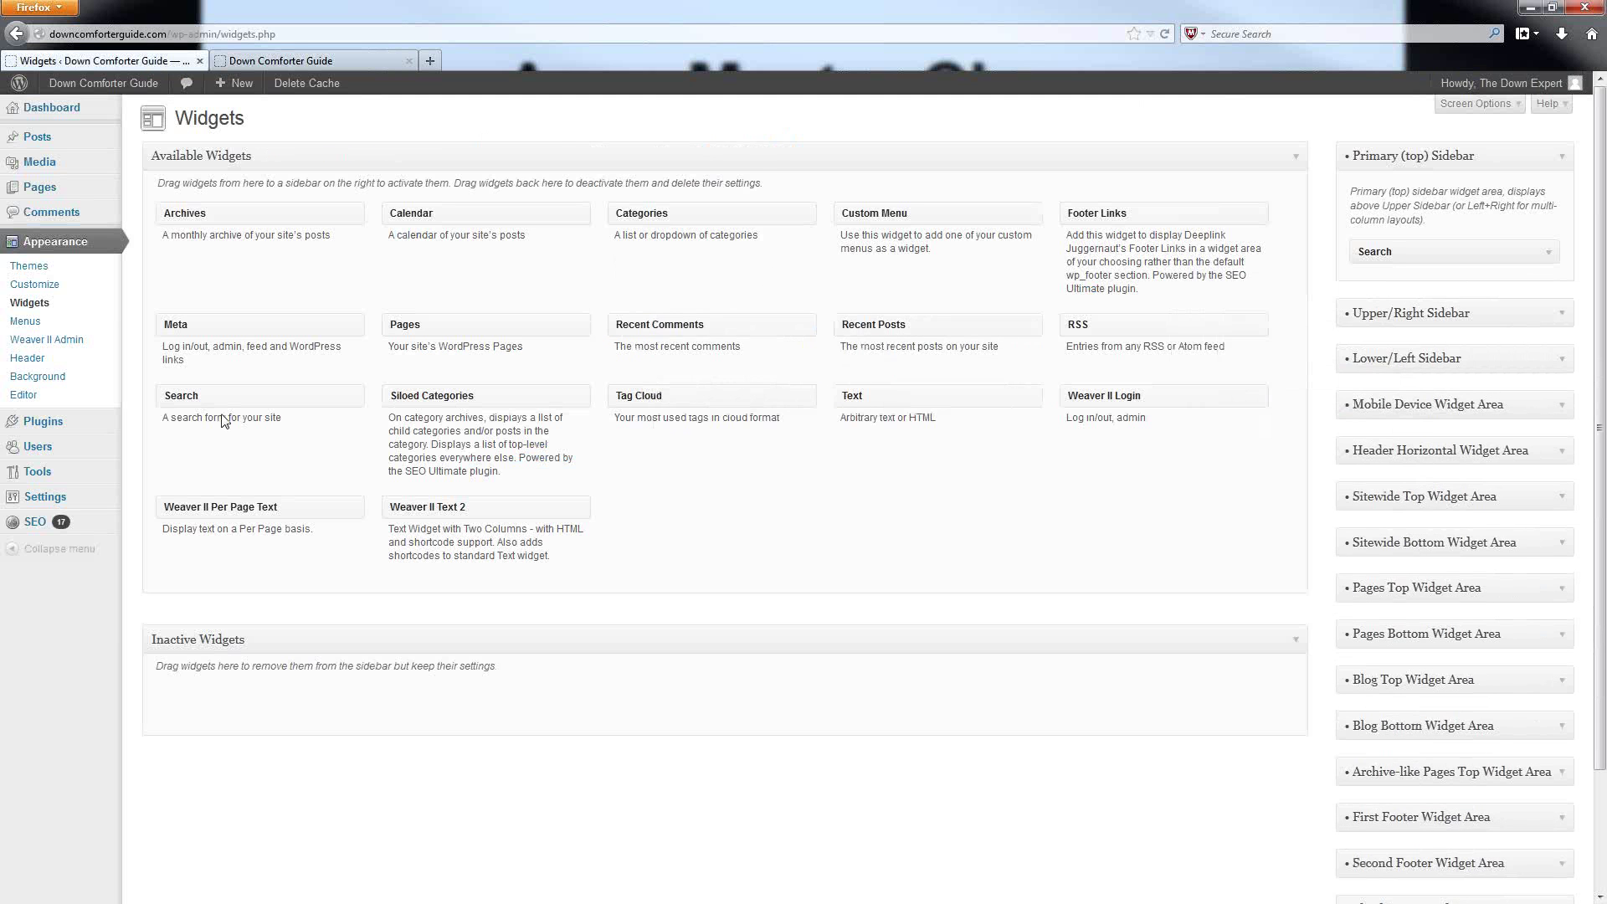
{"action": "left_click", "coordinate": [328, 57]}
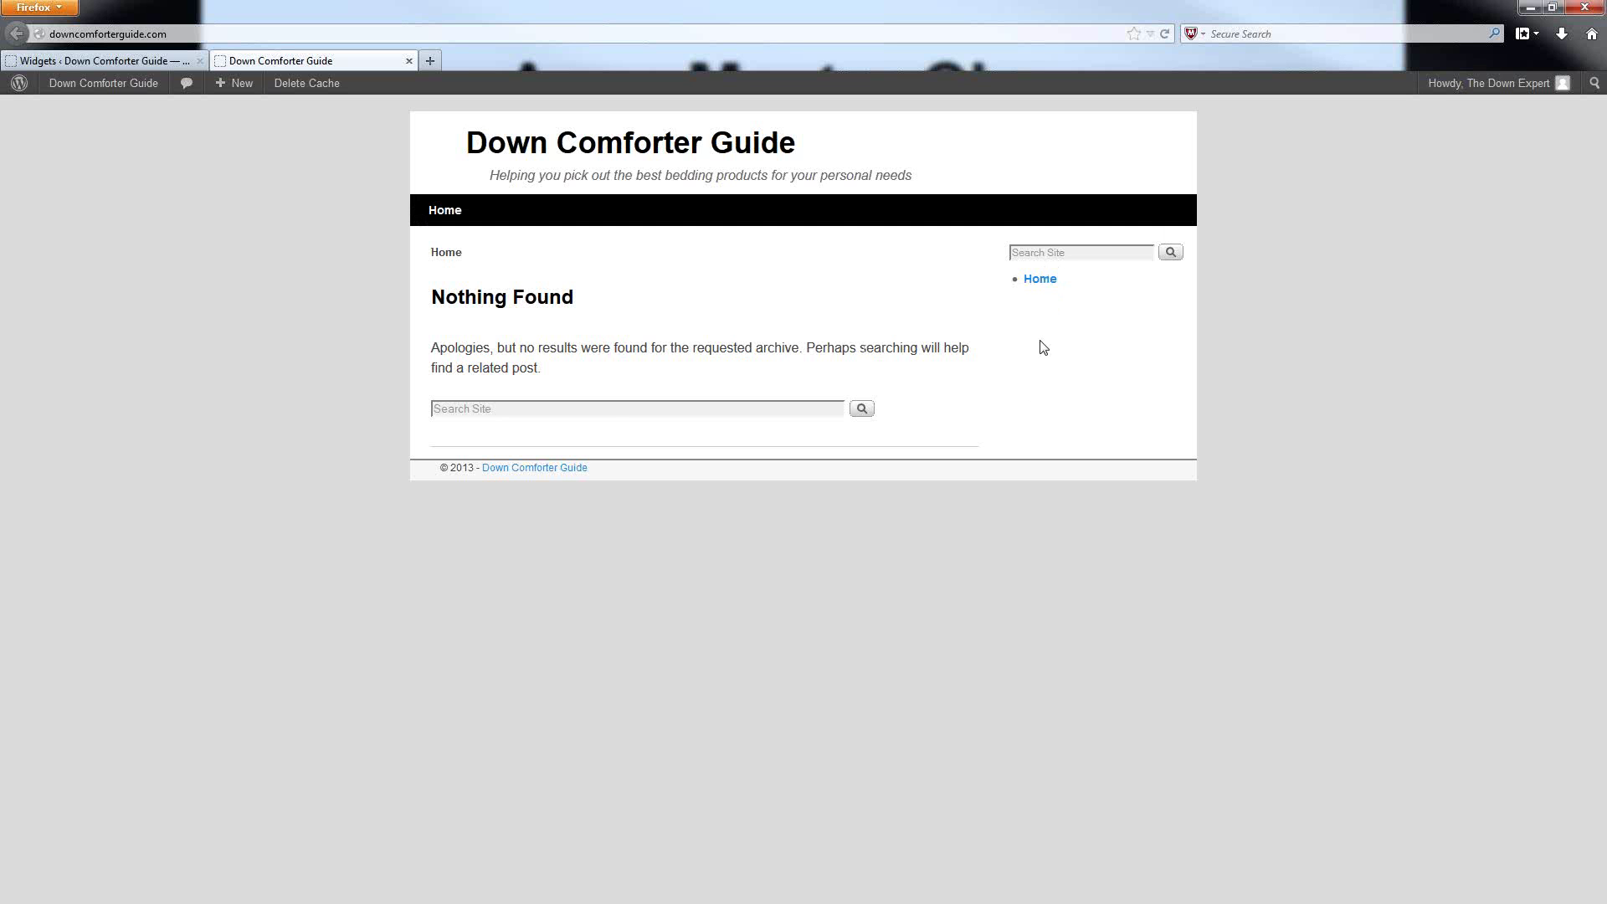
Revisit the Top Menu in the menu editor, and open the post categories page.
{"action": "left_click", "coordinate": [38, 62]}
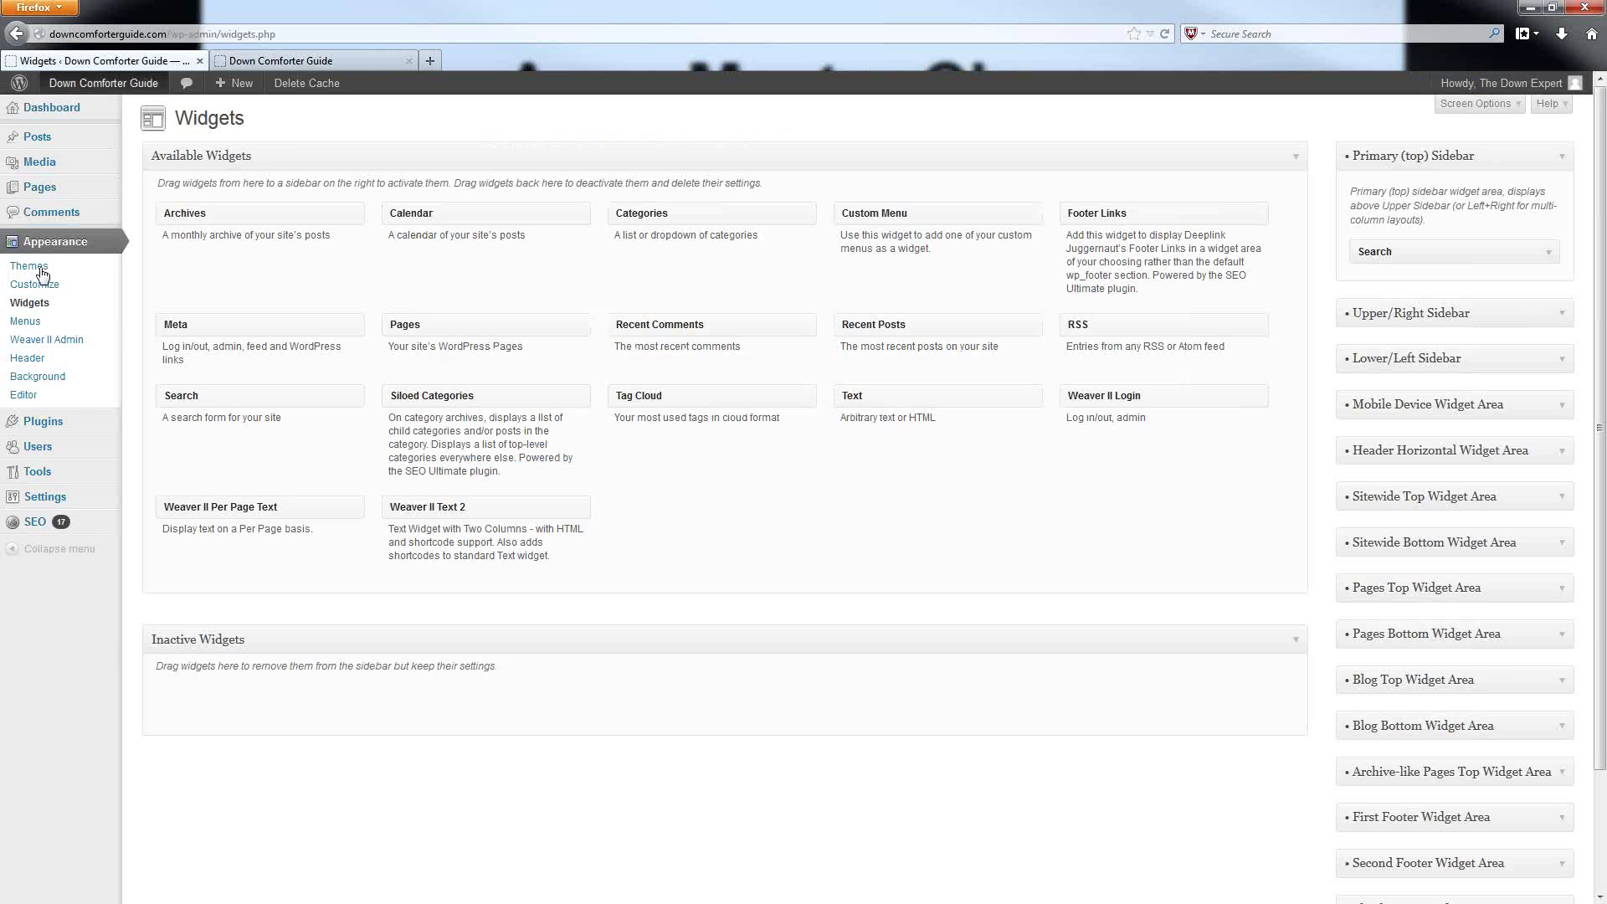
{"action": "left_click", "coordinate": [26, 322]}
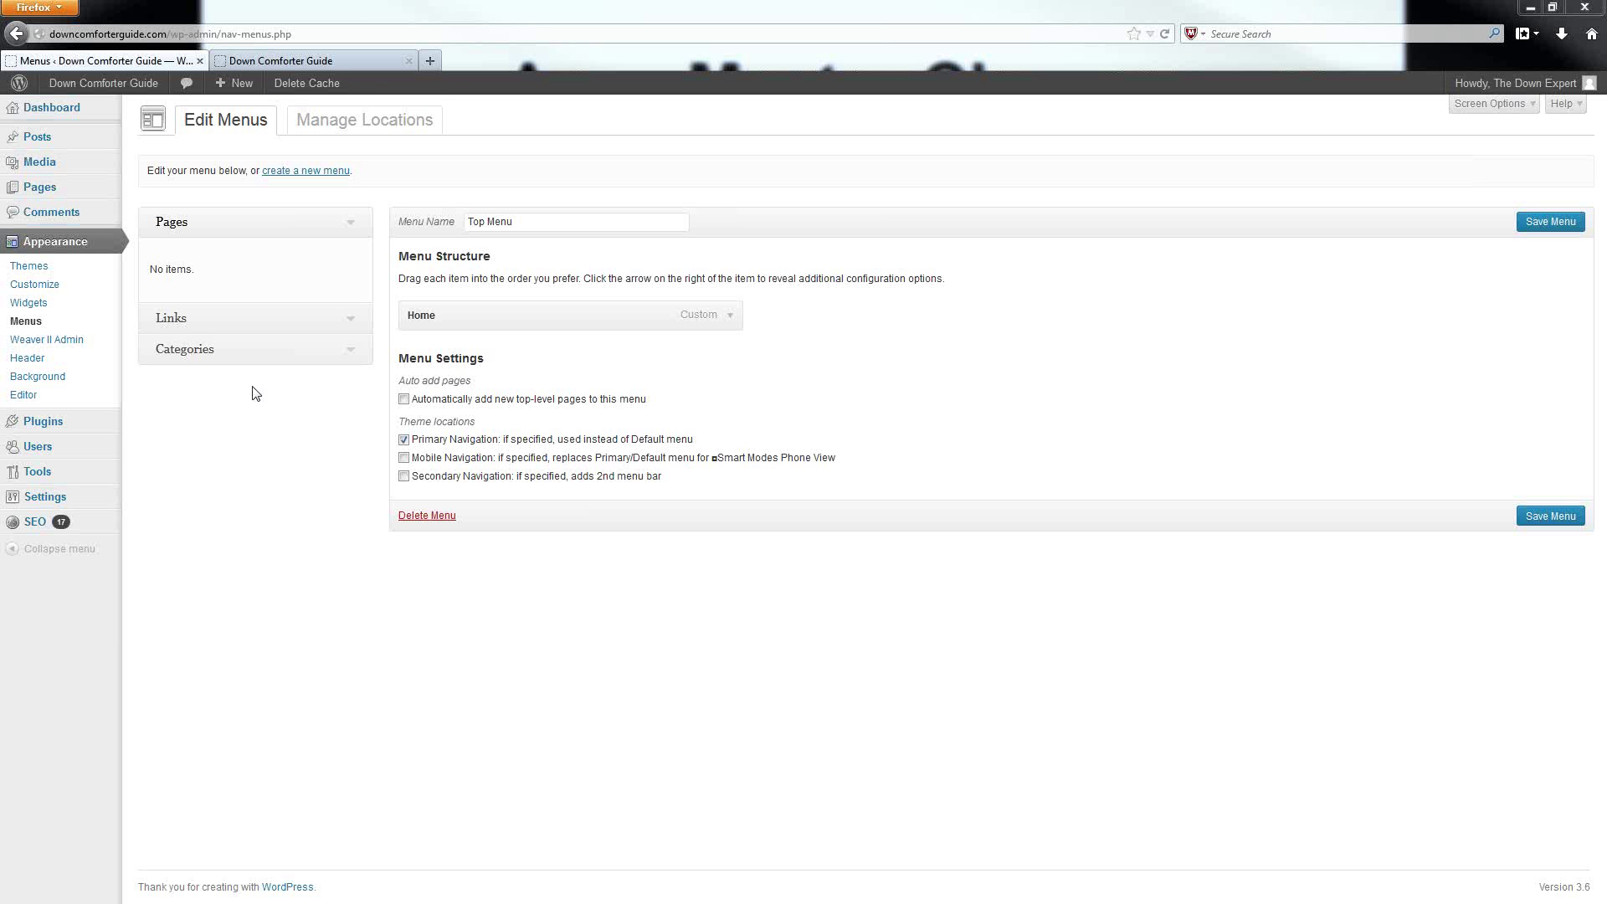
{"action": "mouse_move", "coordinate": [47, 163]}
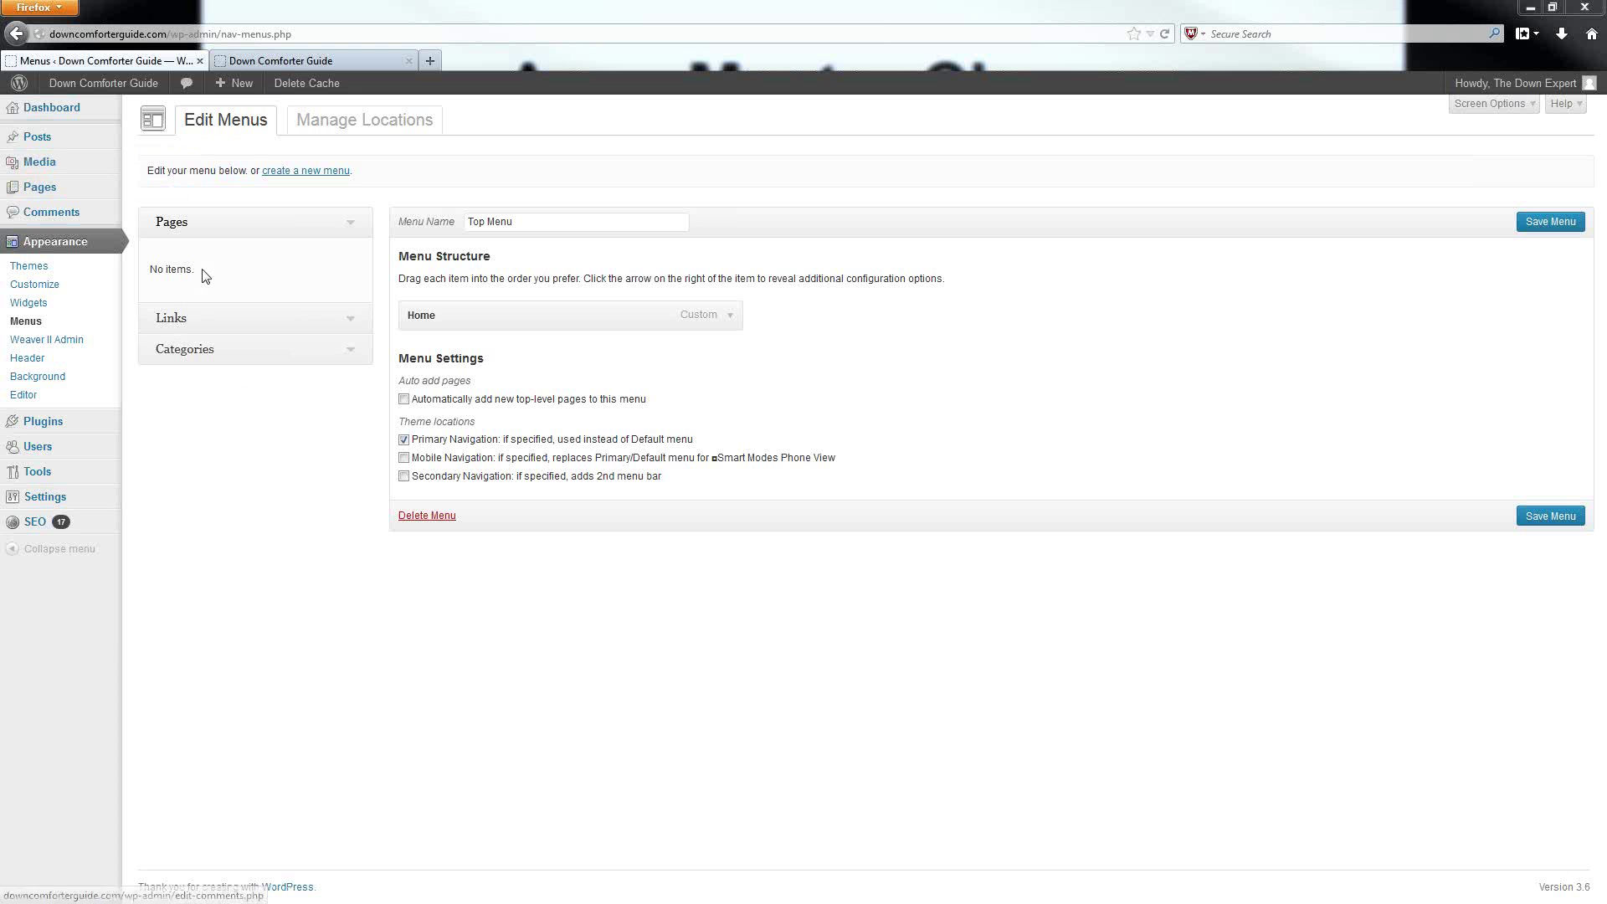
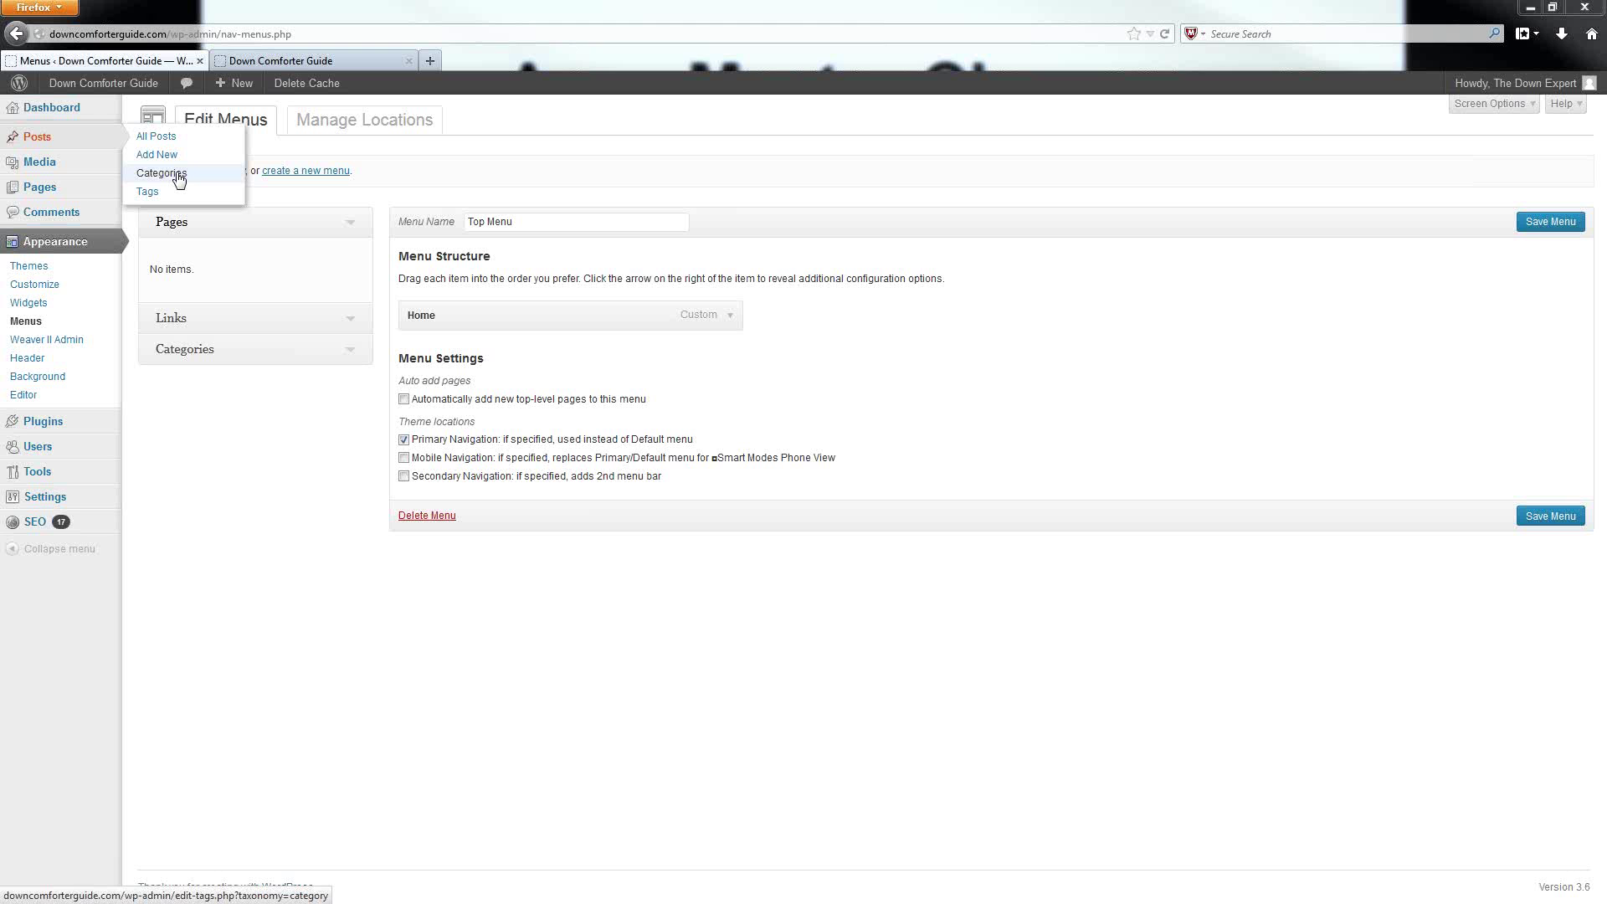
{"action": "left_click", "coordinate": [178, 174]}
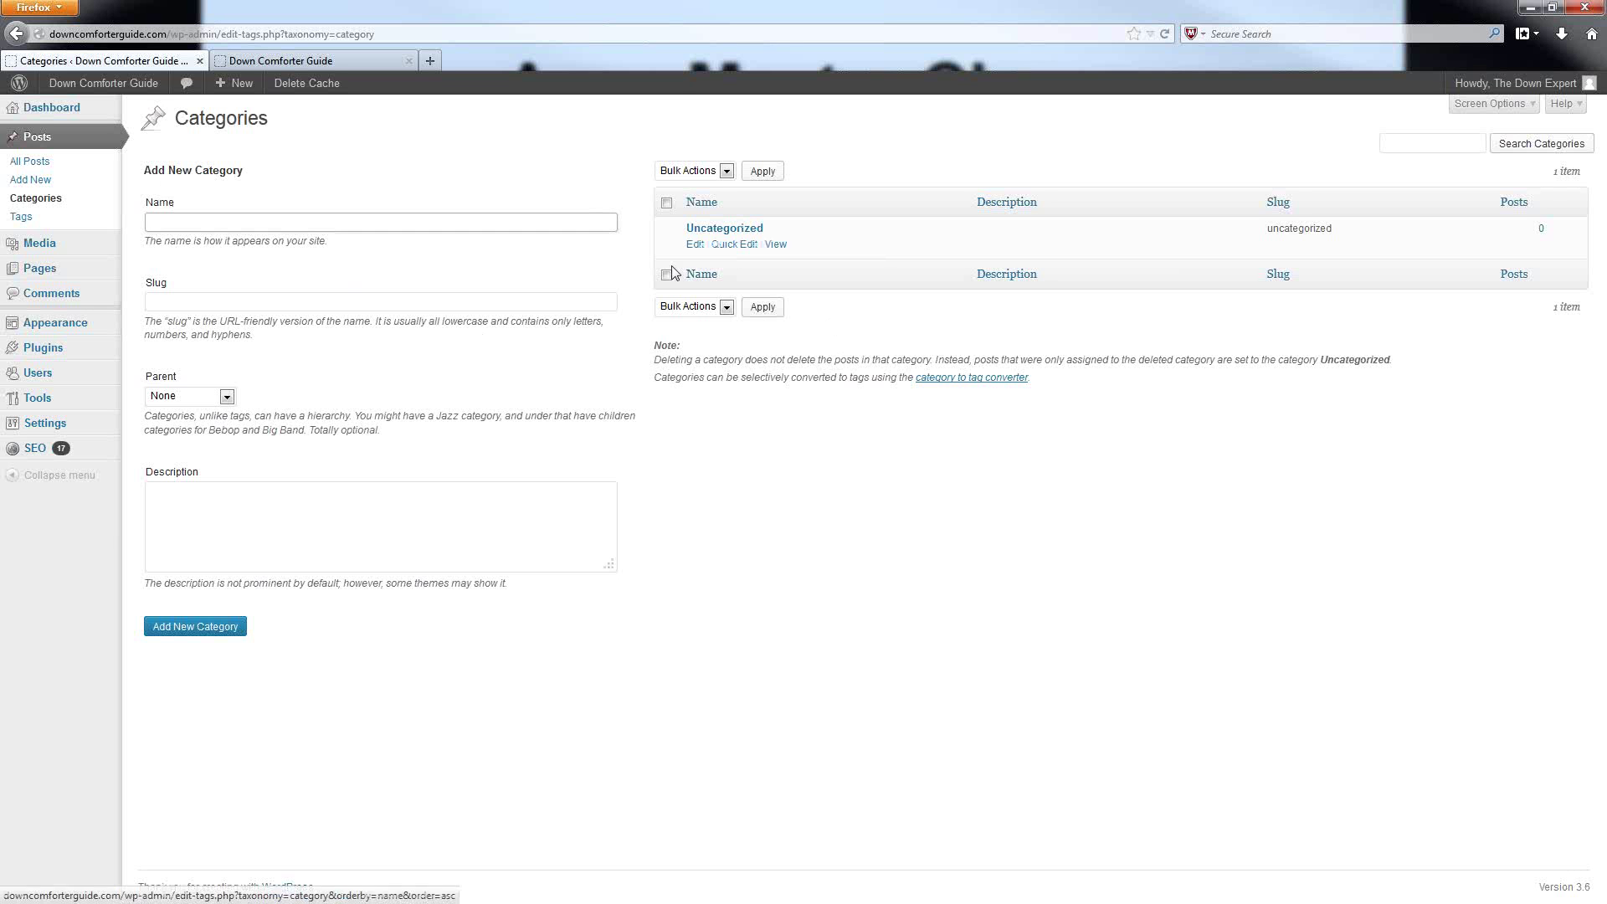
{"action": "mouse_move", "coordinate": [778, 247]}
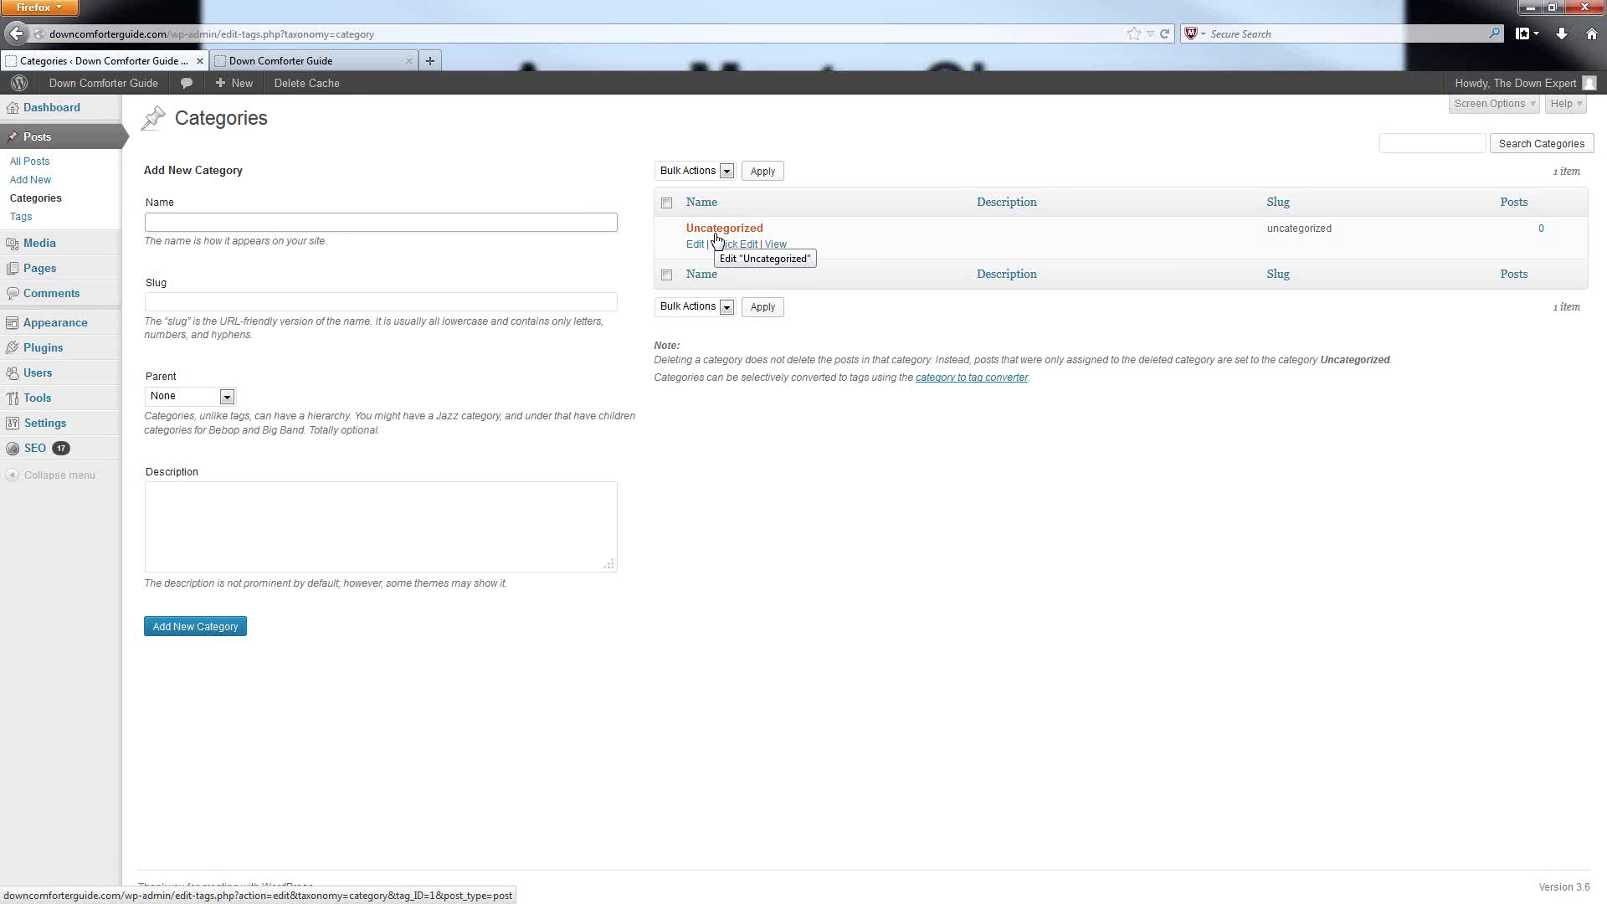
Enter Comforters as the new category's name and compare it with the Slug field.
{"action": "left_click", "coordinate": [221, 228]}
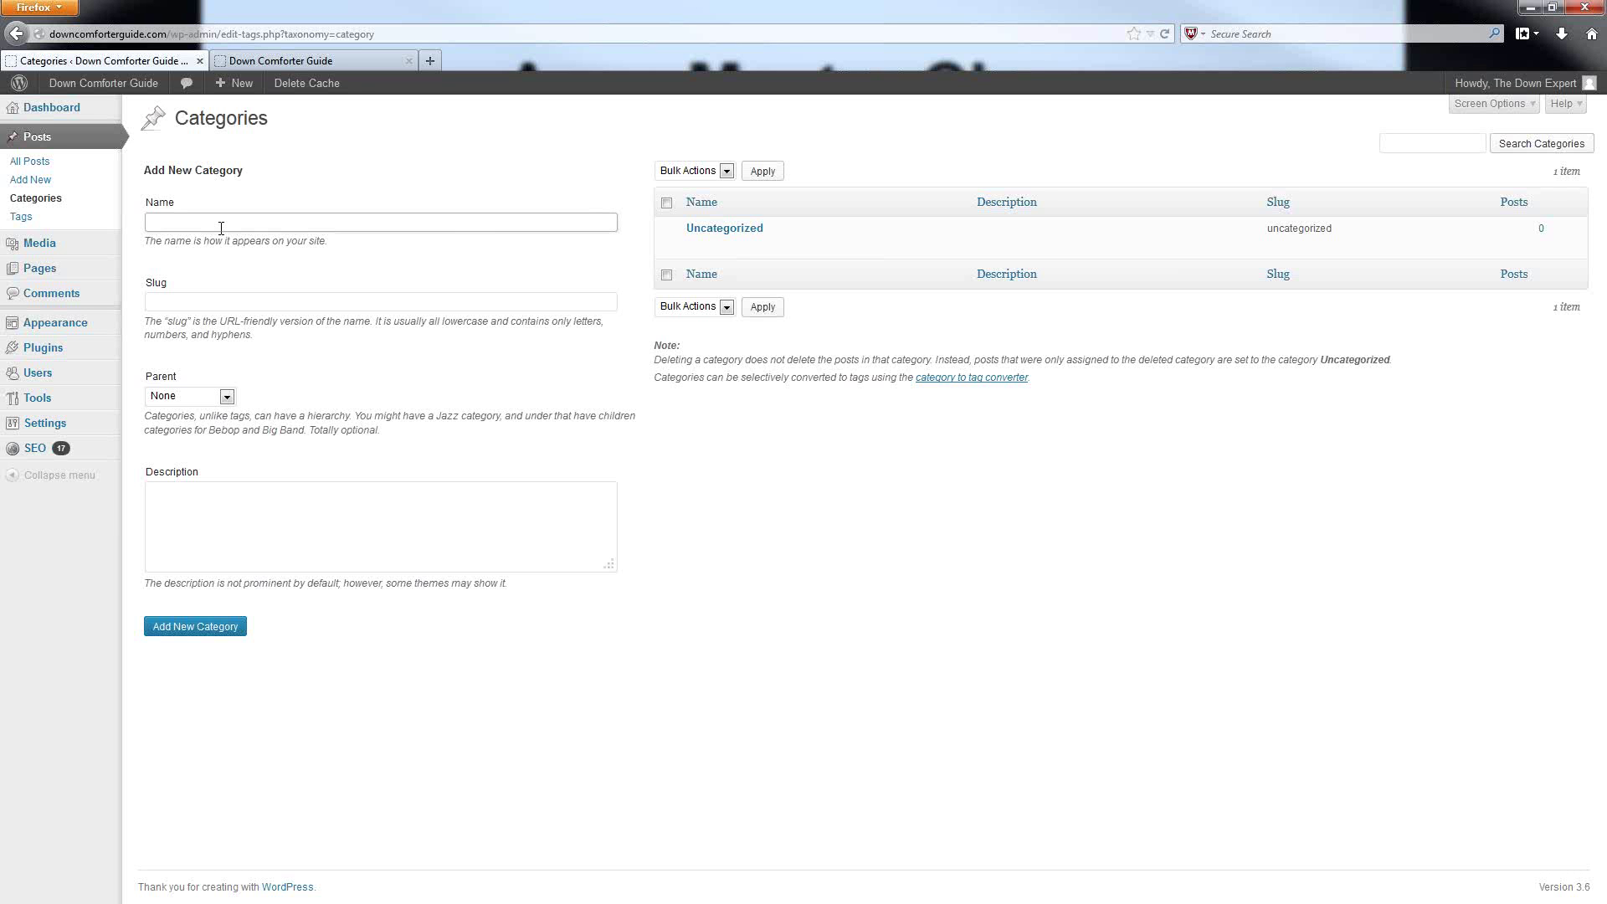
{"action": "type", "text": "Comfor"}
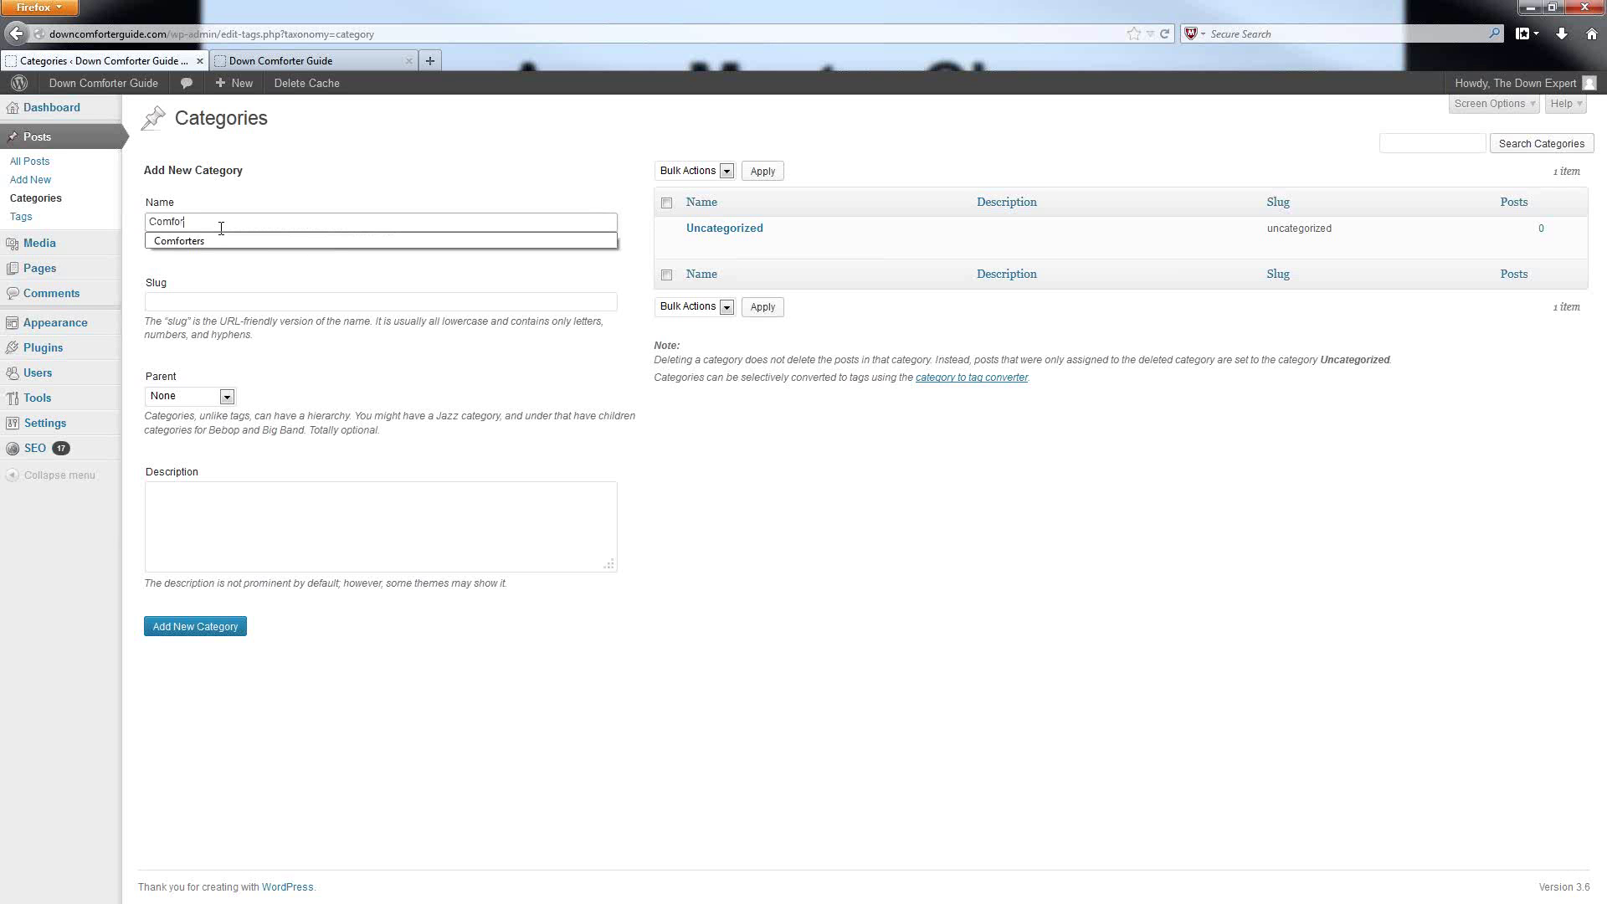
{"action": "type", "text": "ters"}
{"action": "left_click", "coordinate": [193, 267]}
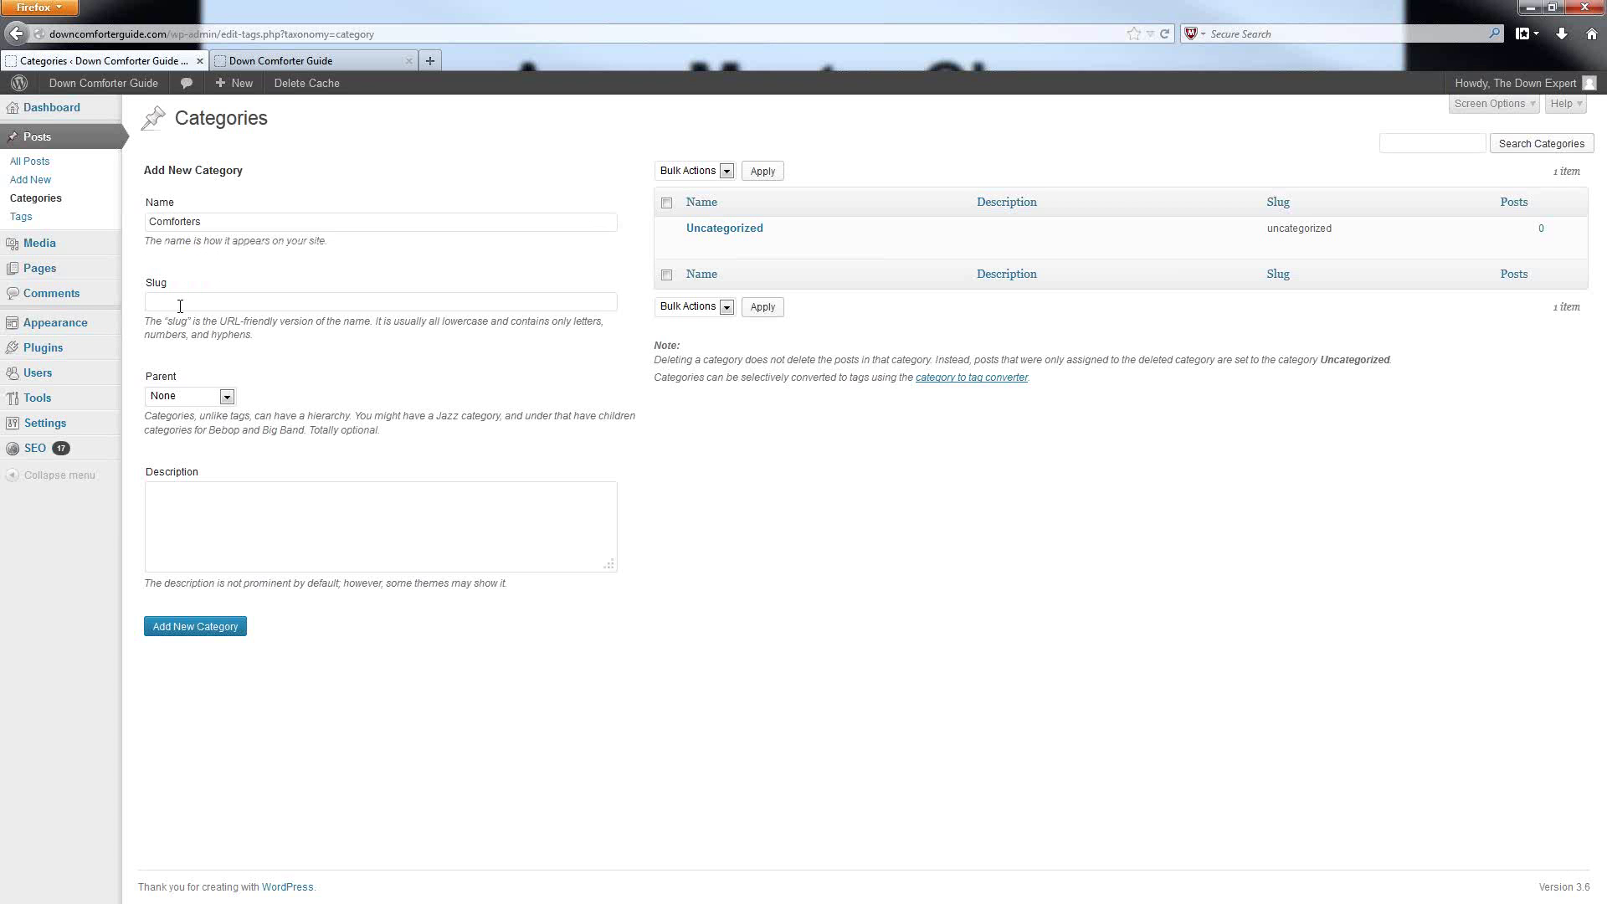
{"action": "left_click_drag", "start_coordinate": [209, 220], "coordinate": [153, 224]}
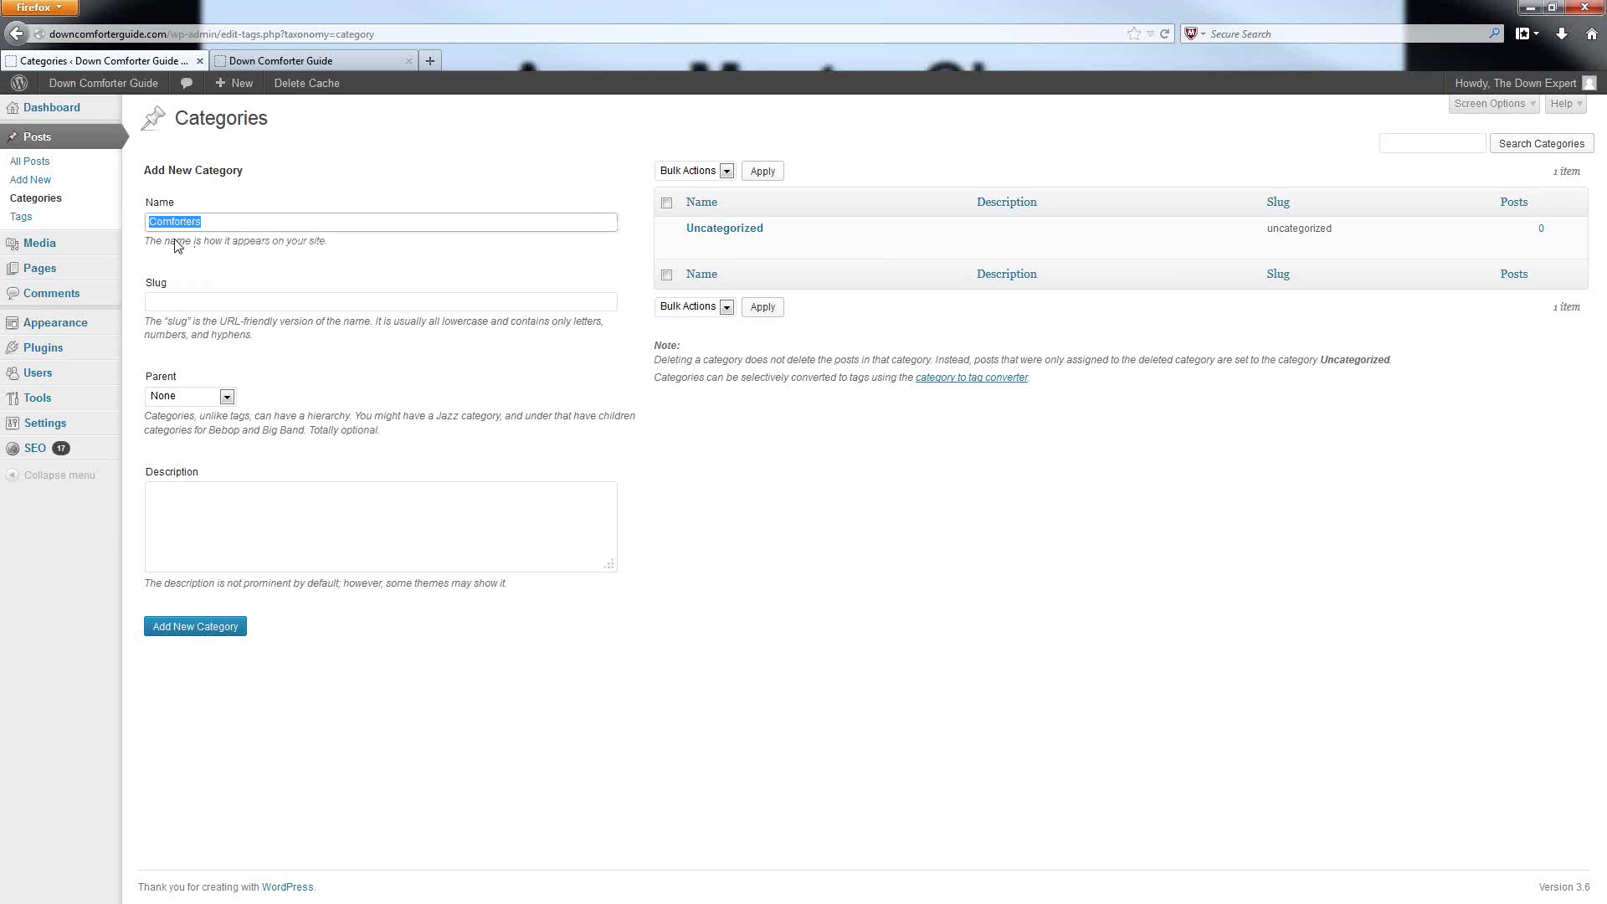
{"action": "left_click", "coordinate": [168, 303]}
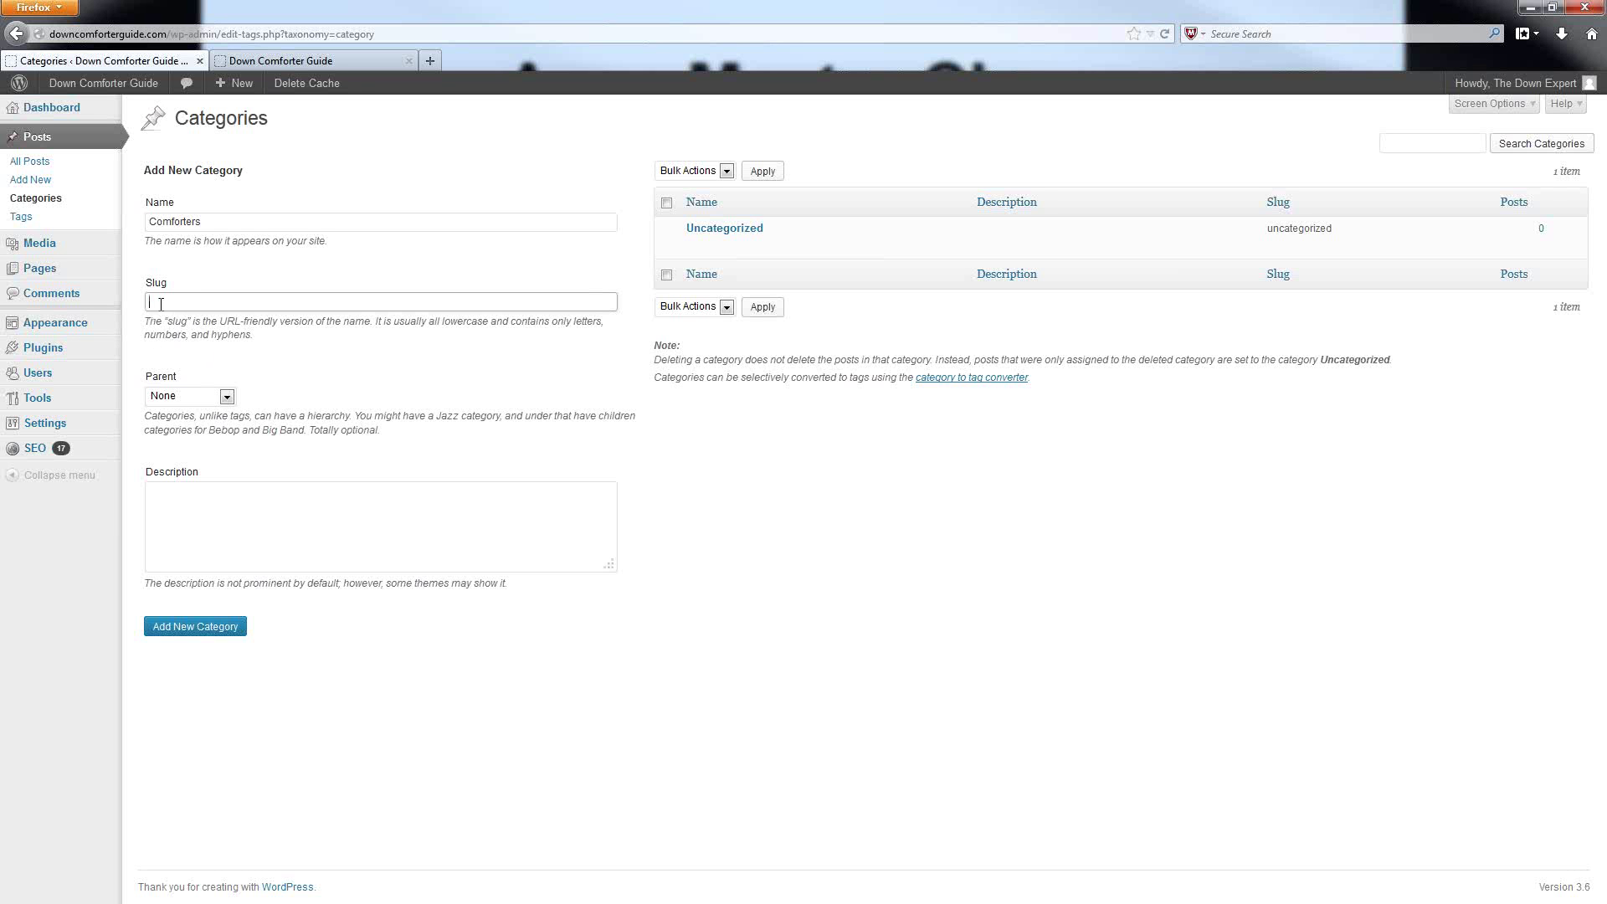
{"action": "double_click", "coordinate": [166, 227]}
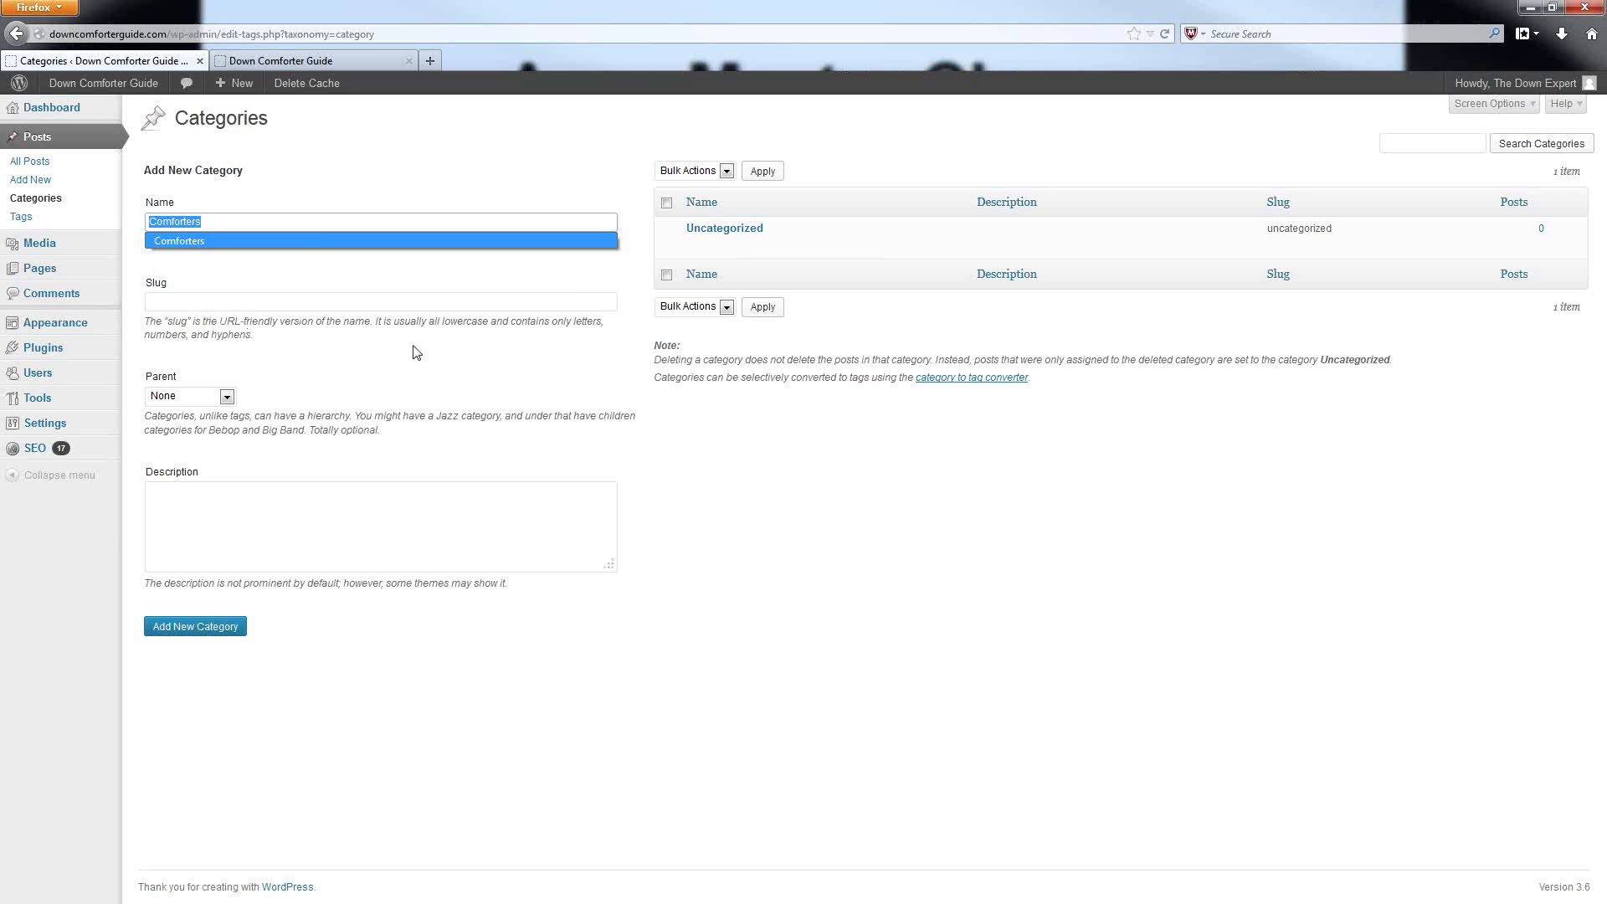
Add the Comforters category with no parent, leaving its slug and description blank.
{"action": "left_click", "coordinate": [341, 345]}
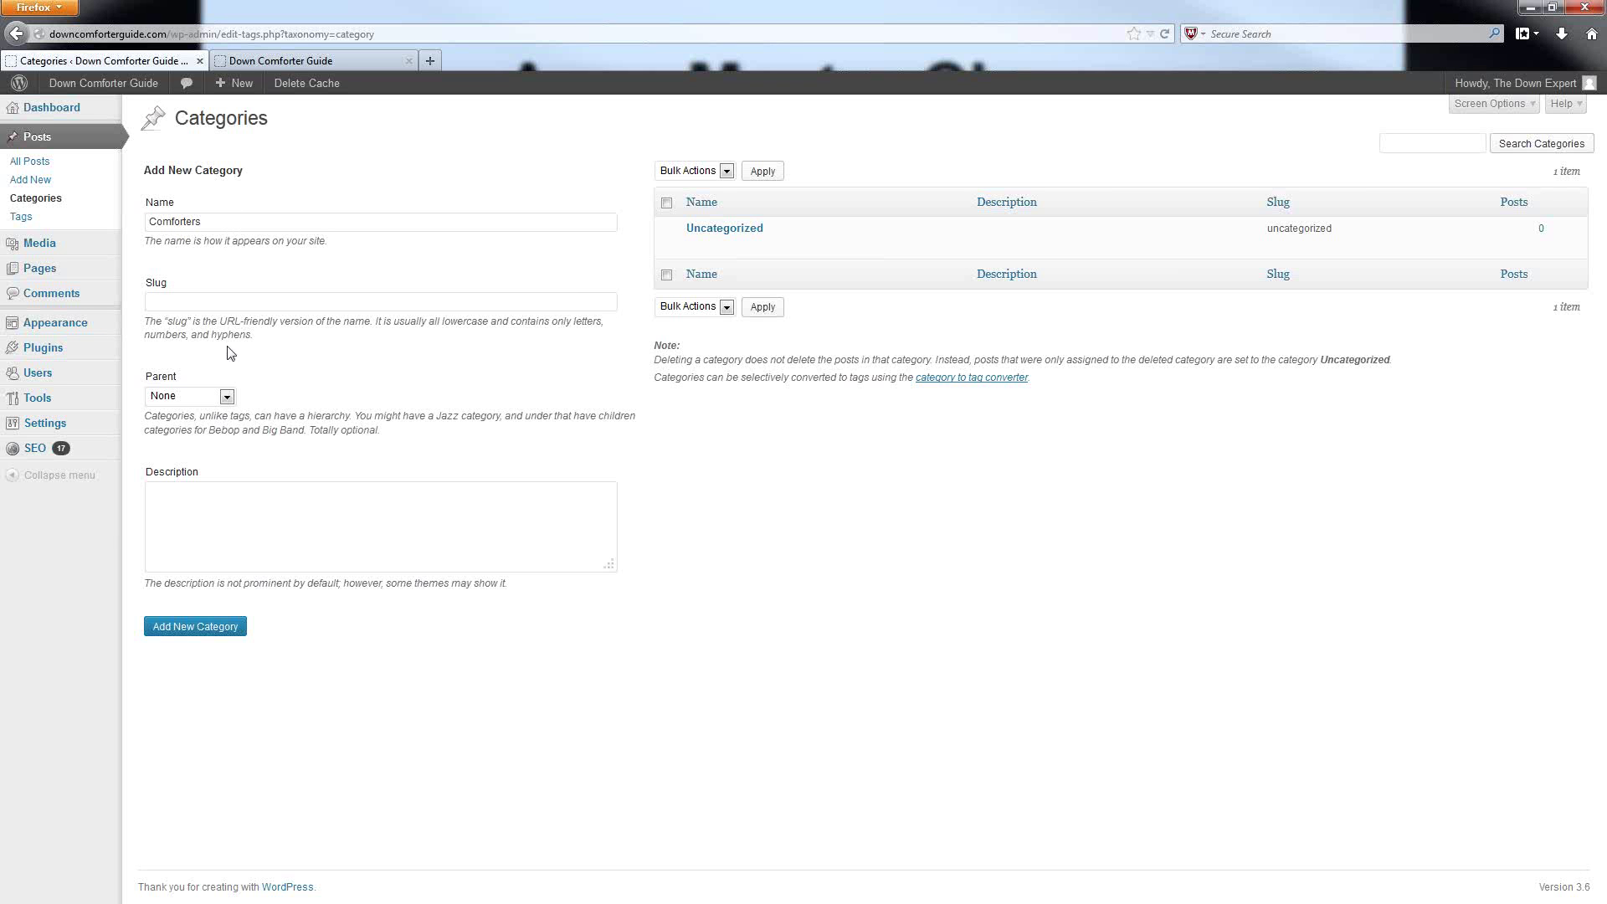
{"action": "left_click", "coordinate": [174, 302]}
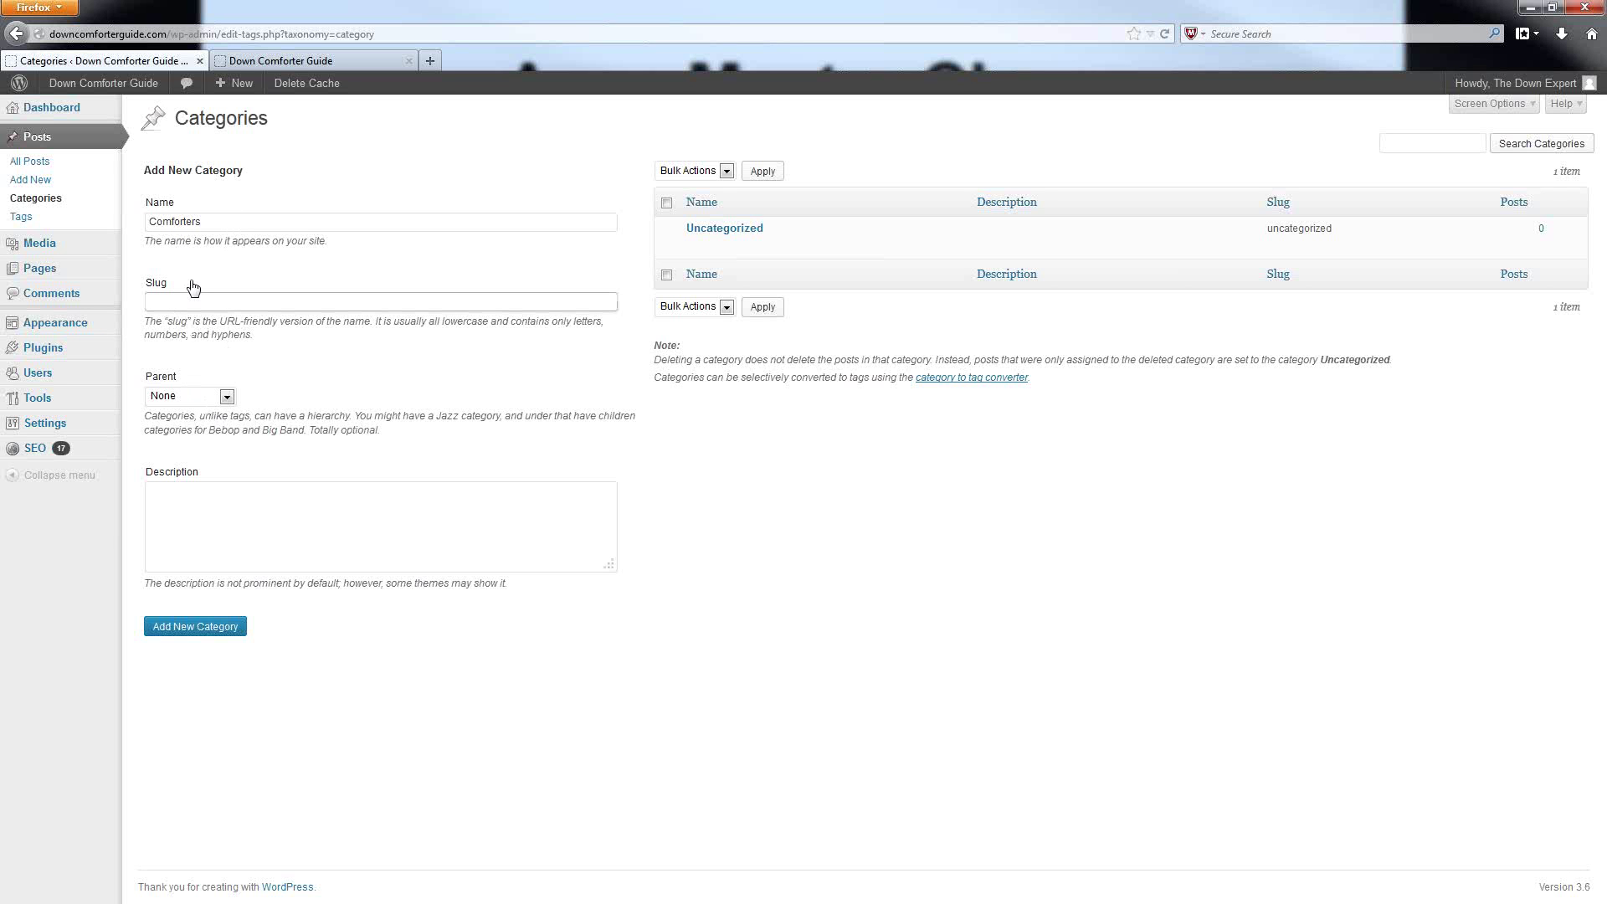
{"action": "left_click", "coordinate": [192, 396]}
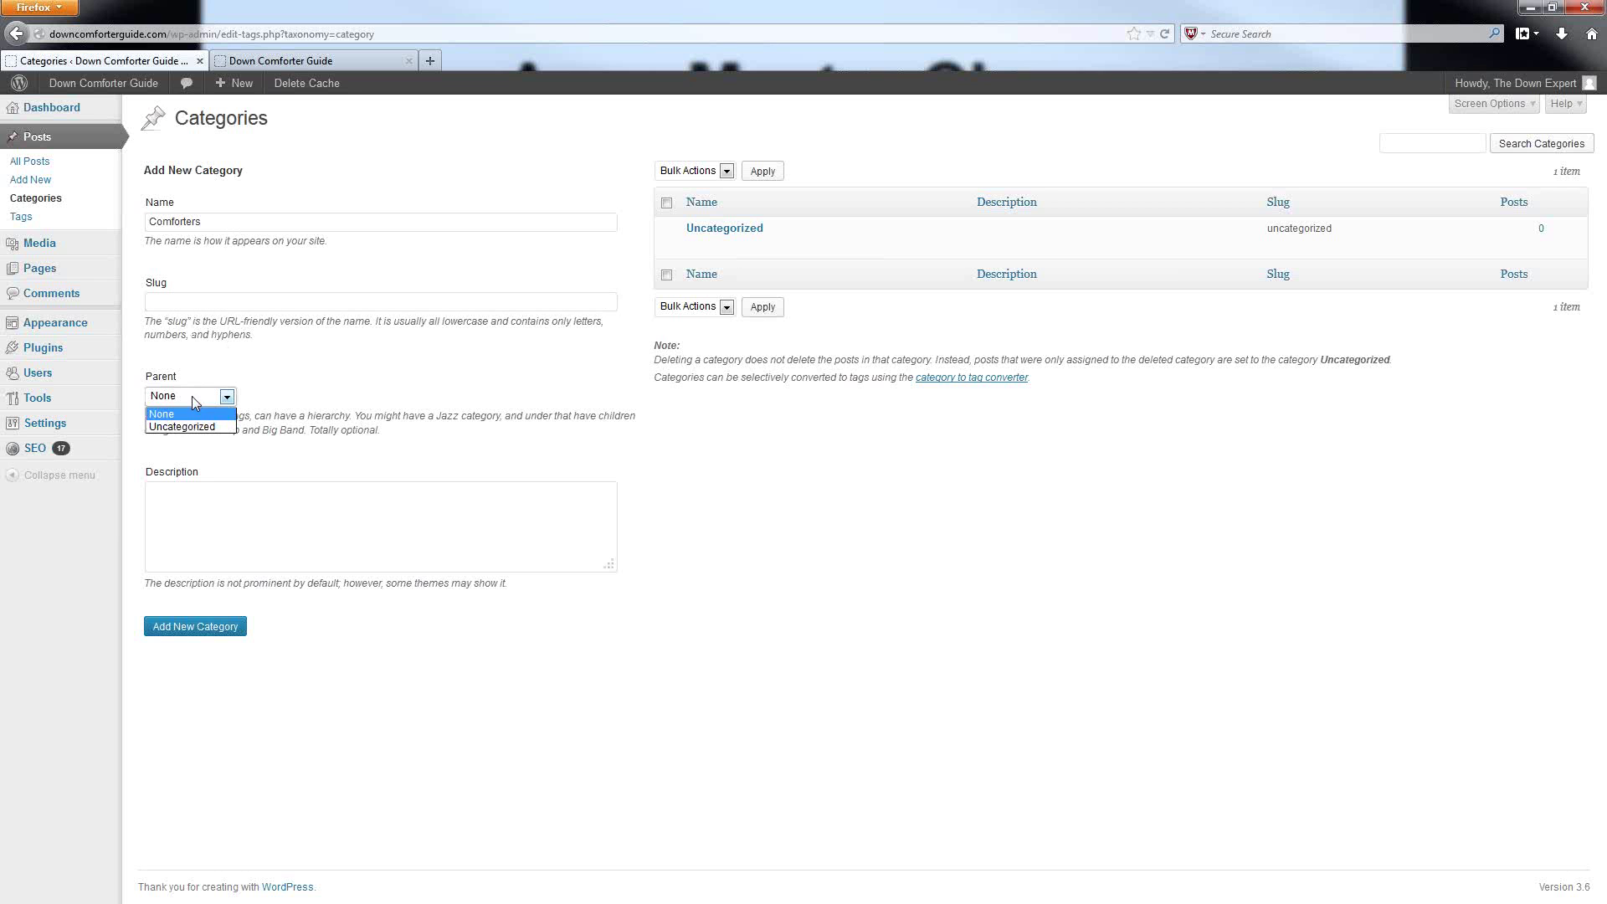
{"action": "left_click", "coordinate": [189, 400]}
{"action": "left_click", "coordinate": [320, 413]}
{"action": "left_click", "coordinate": [241, 535]}
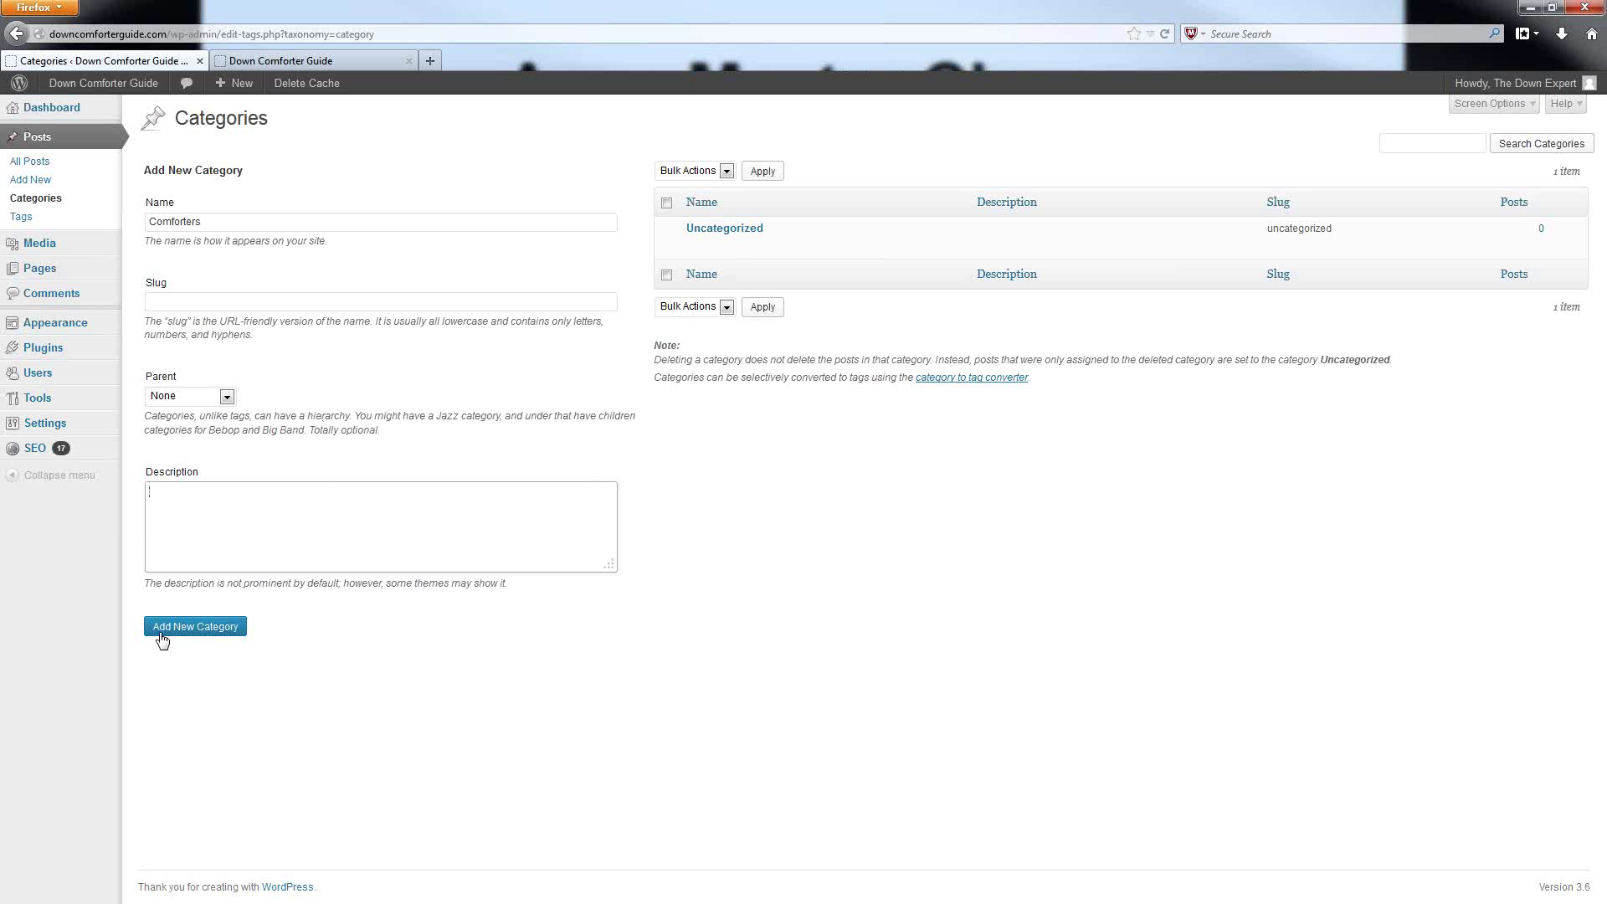
{"action": "double_click", "coordinate": [184, 224]}
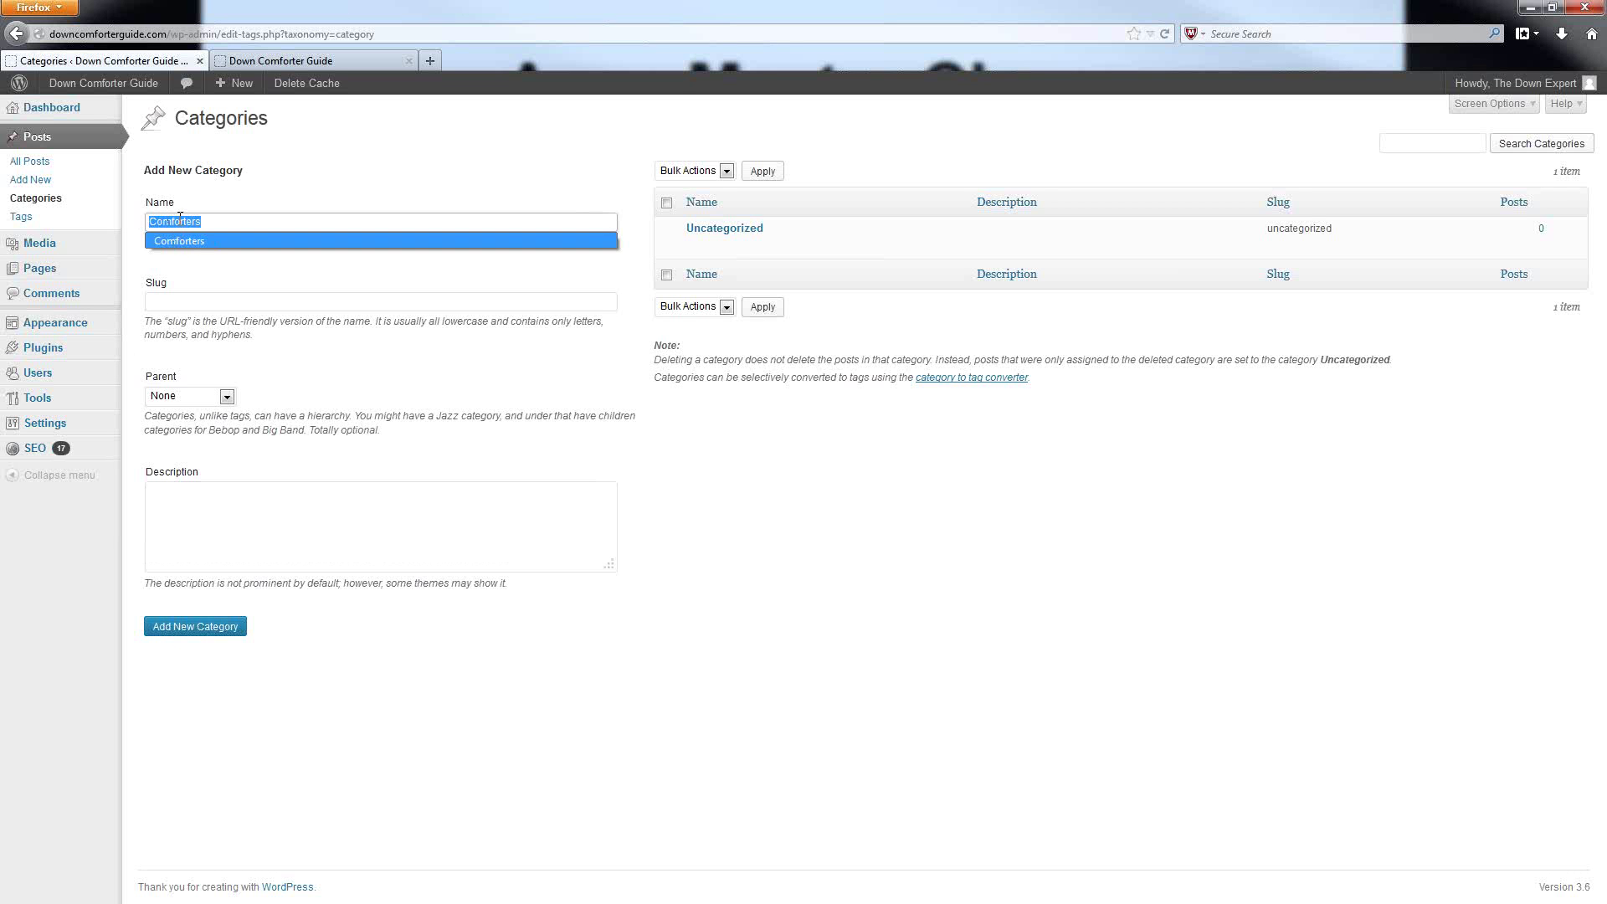
{"action": "left_click", "coordinate": [179, 626]}
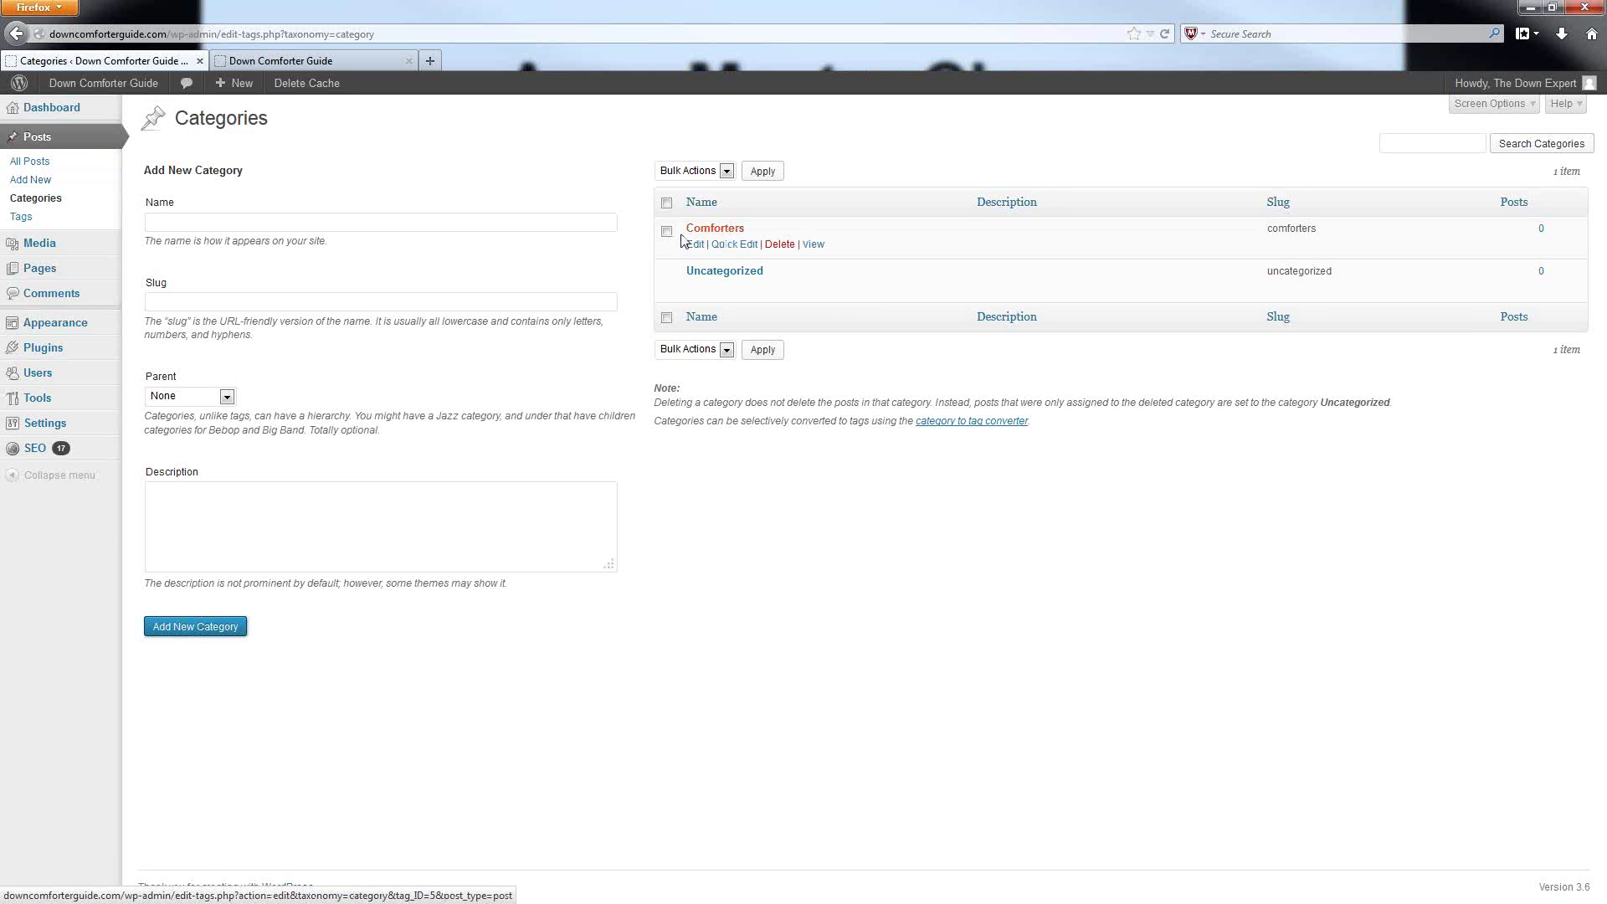
Open a new post and look over its content editor, SEO settings, categories and Weaver II options.
{"action": "left_click", "coordinate": [28, 183]}
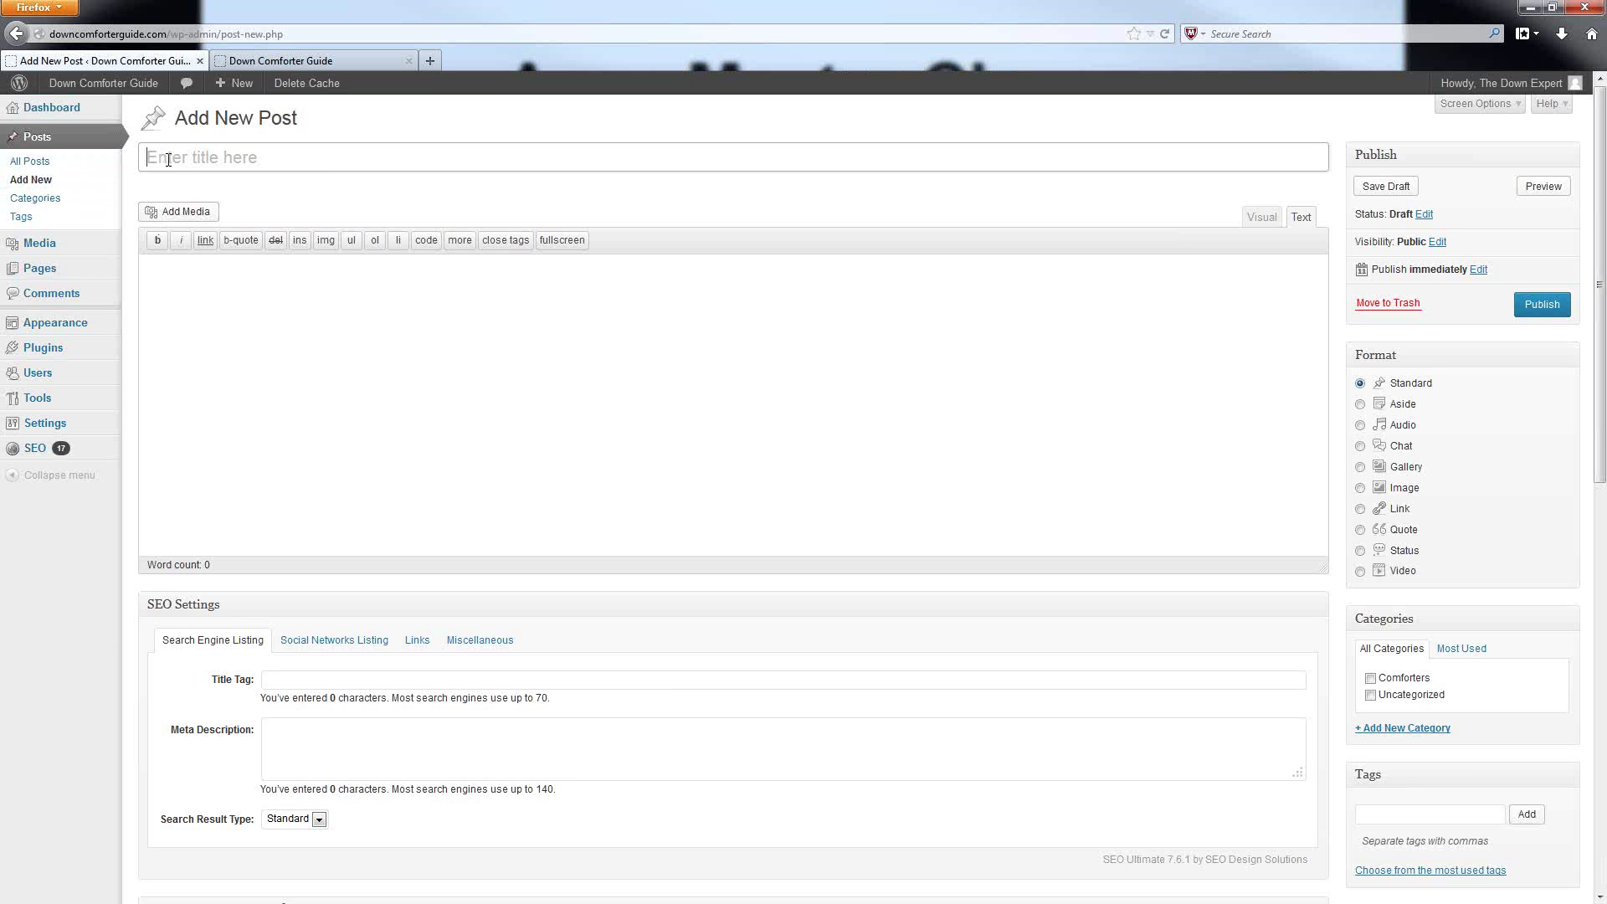
{"action": "mouse_move", "coordinate": [46, 270]}
{"action": "scroll", "coordinate": [1470, 556], "scroll_direction": "down", "scroll_amount": 5}
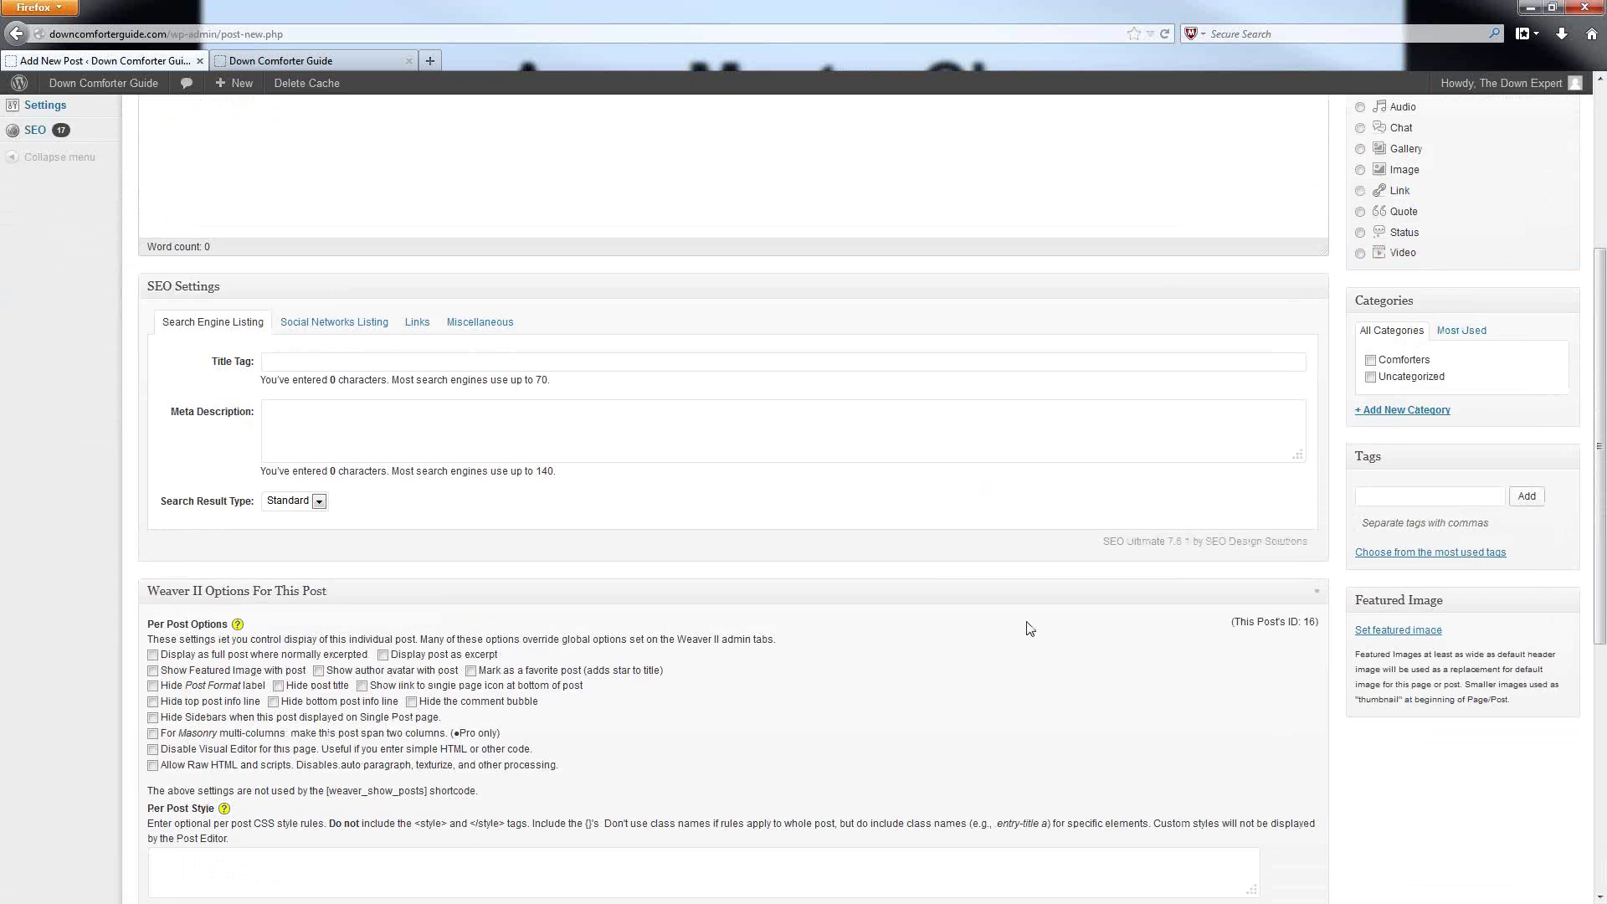
{"action": "scroll", "coordinate": [933, 580], "scroll_direction": "up", "scroll_amount": 5}
{"action": "left_click", "coordinate": [235, 359]}
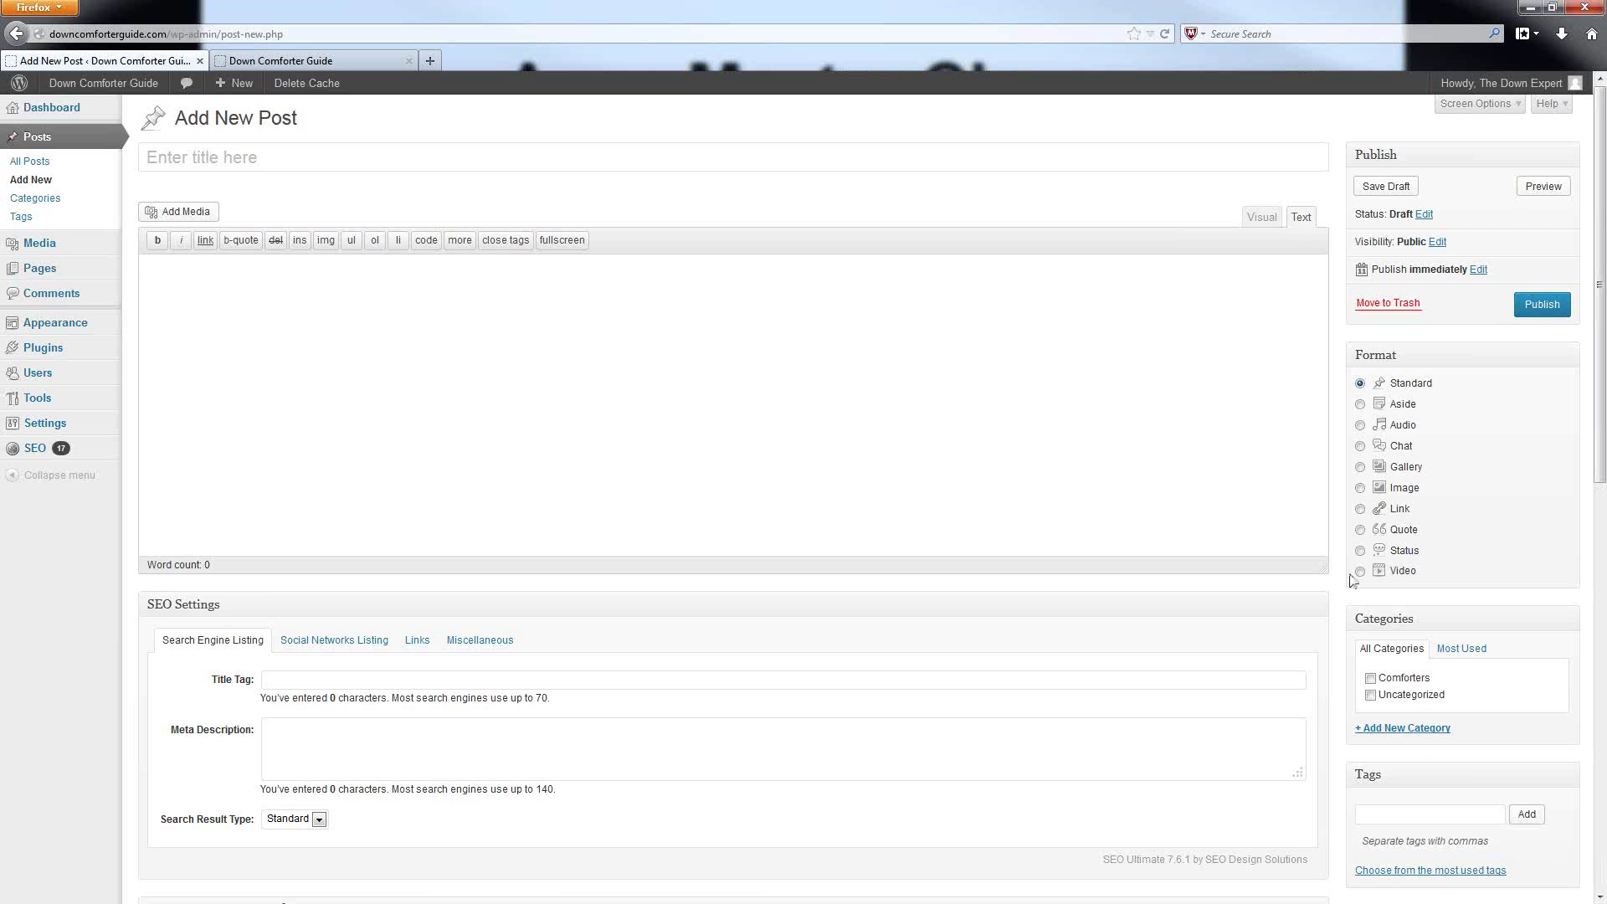
{"action": "scroll", "coordinate": [1477, 508], "scroll_direction": "down", "scroll_amount": 3}
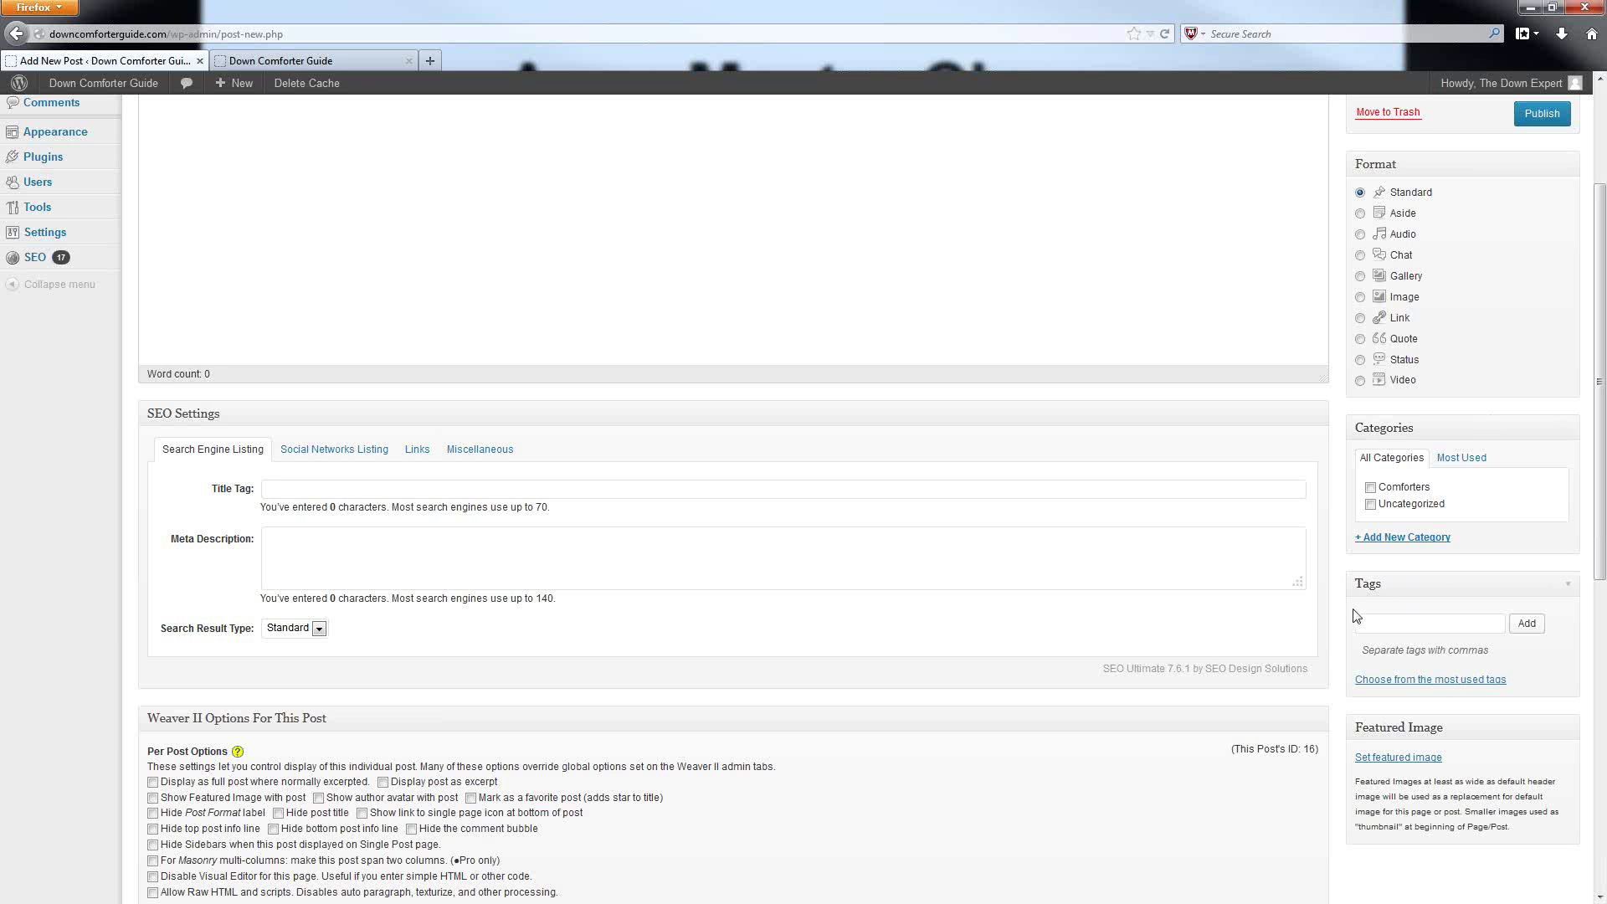
{"action": "scroll", "coordinate": [586, 502], "scroll_direction": "up", "scroll_amount": 4}
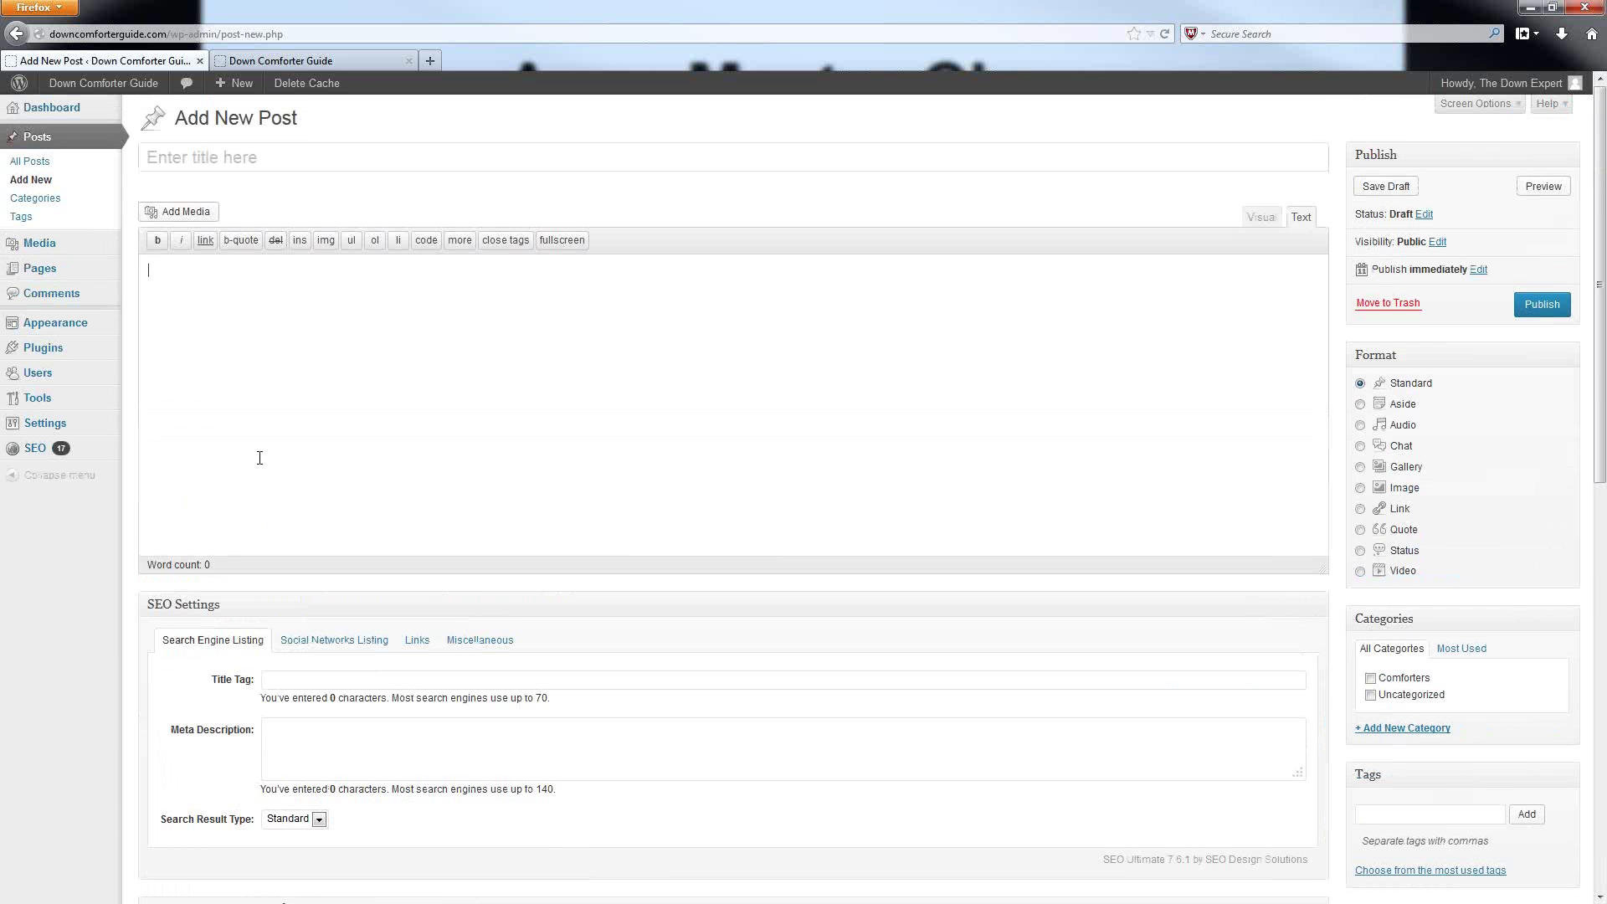
Title the new post "Pinzon Down Alternative Comforter".
{"action": "left_click", "coordinate": [154, 157]}
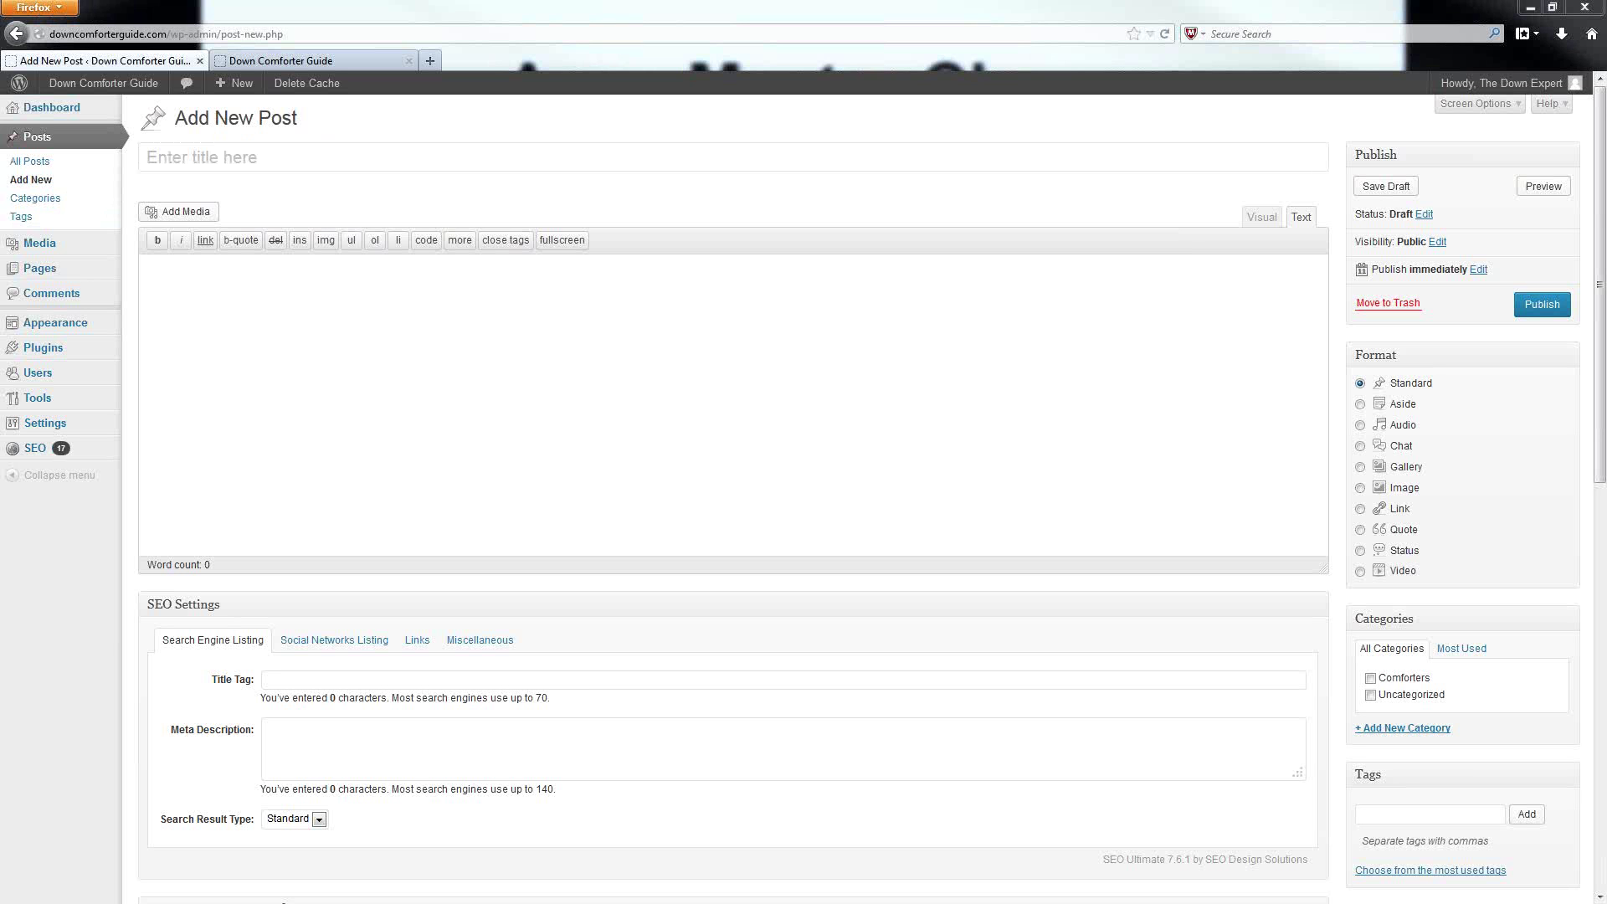
{"action": "left_click", "coordinate": [165, 158]}
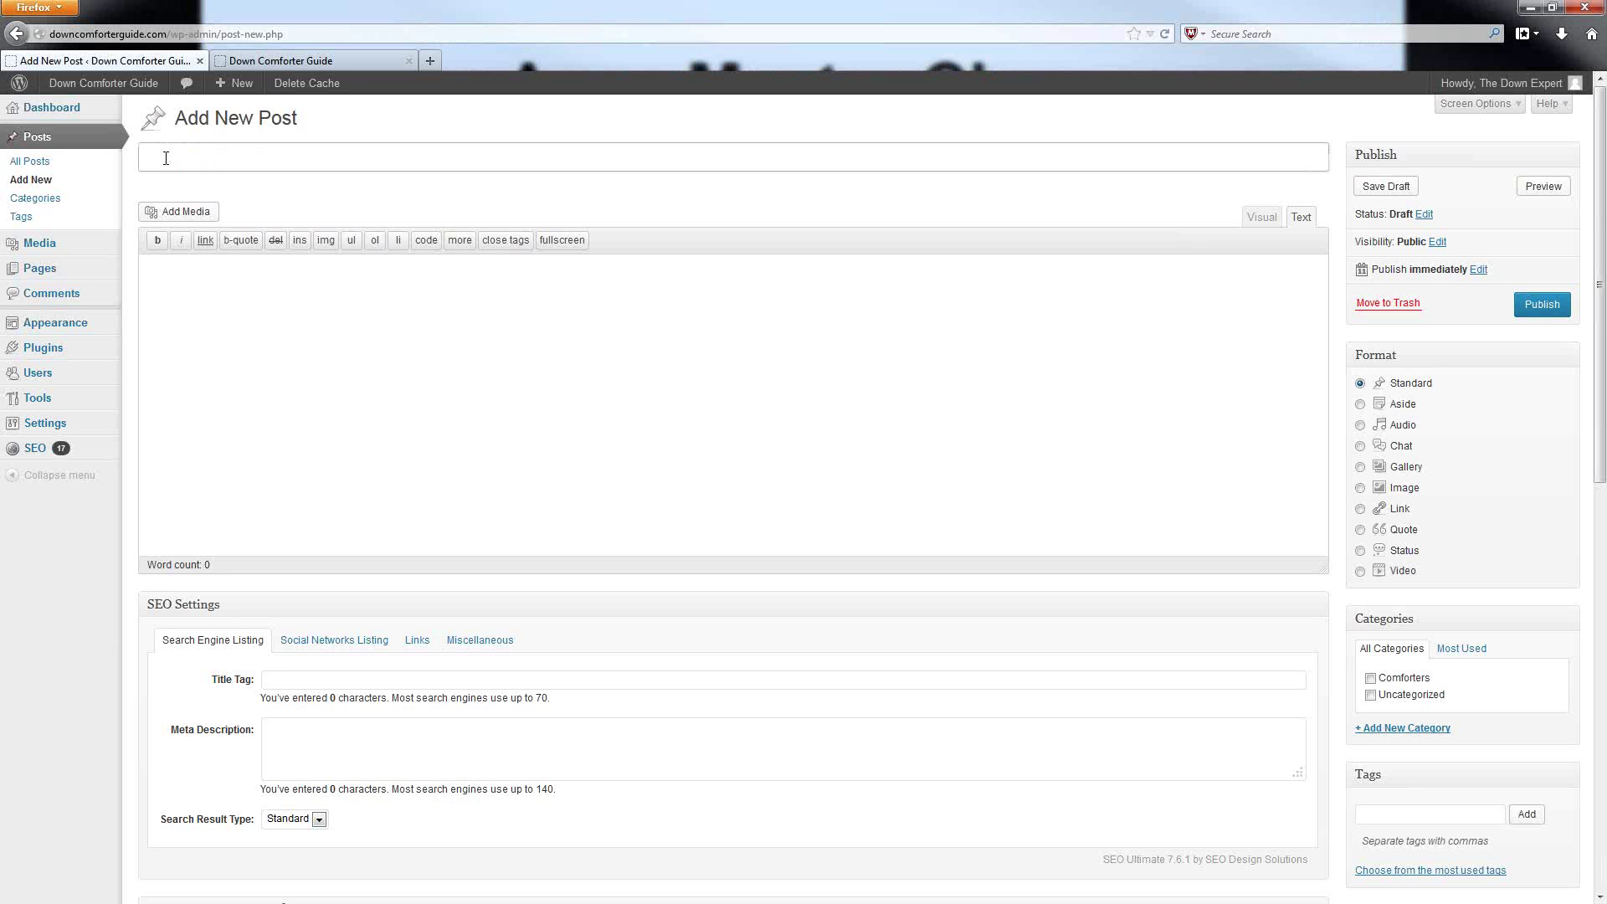
{"action": "type", "text": "Pinzon Down Alternative Comfro"}
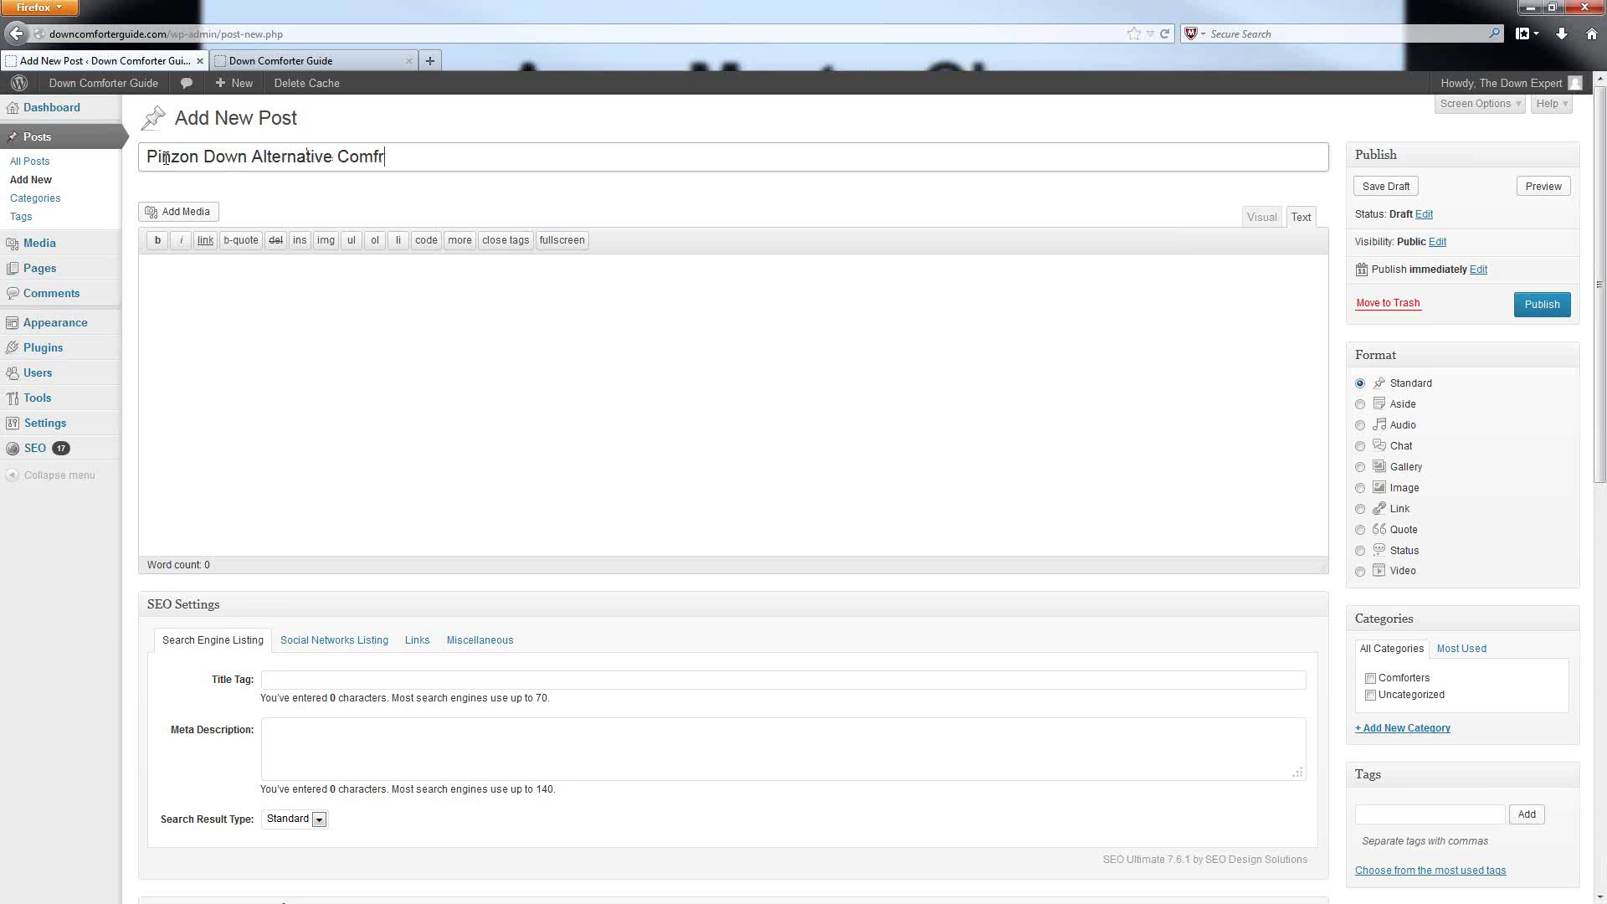
{"action": "key", "text": "BackSpace"}
{"action": "key", "text": "BackSpace"}
{"action": "type", "text": "orter"}
Write the post body "Here I will add the content and other information about this product or subject.".
{"action": "left_click", "coordinate": [276, 373]}
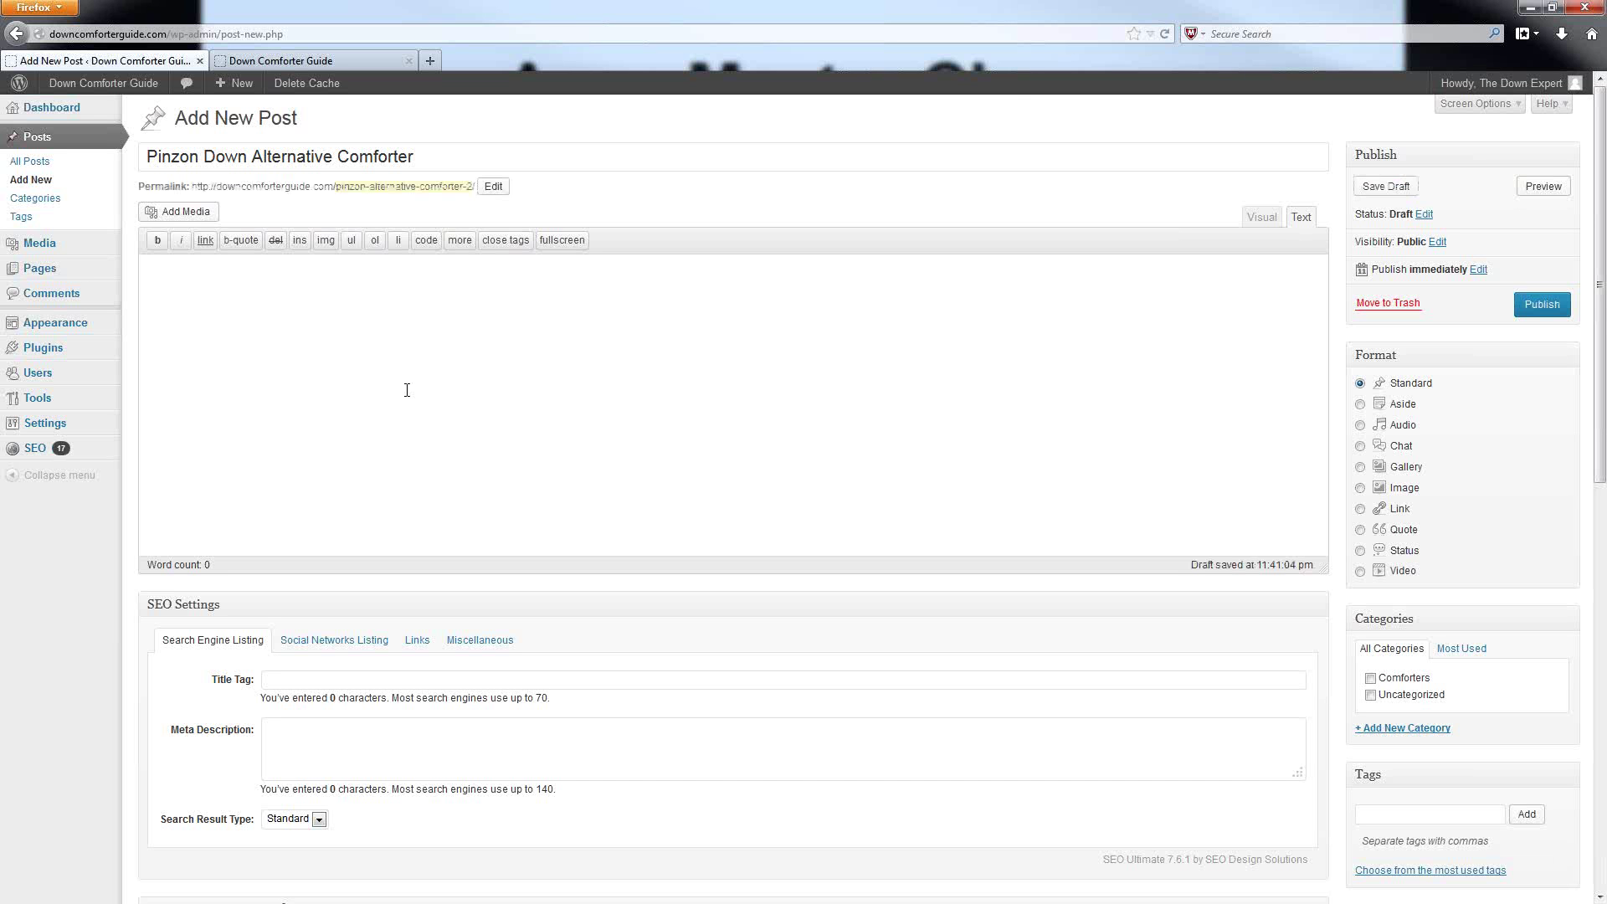
{"action": "type", "text": "-"}
{"action": "type", "text": "er"}
{"action": "type", "text": "e I will"}
{"action": "type", "text": " add the content"}
{"action": "type", "text": " and other"}
{"action": "type", "text": " information"}
{"action": "type", "text": "about this"}
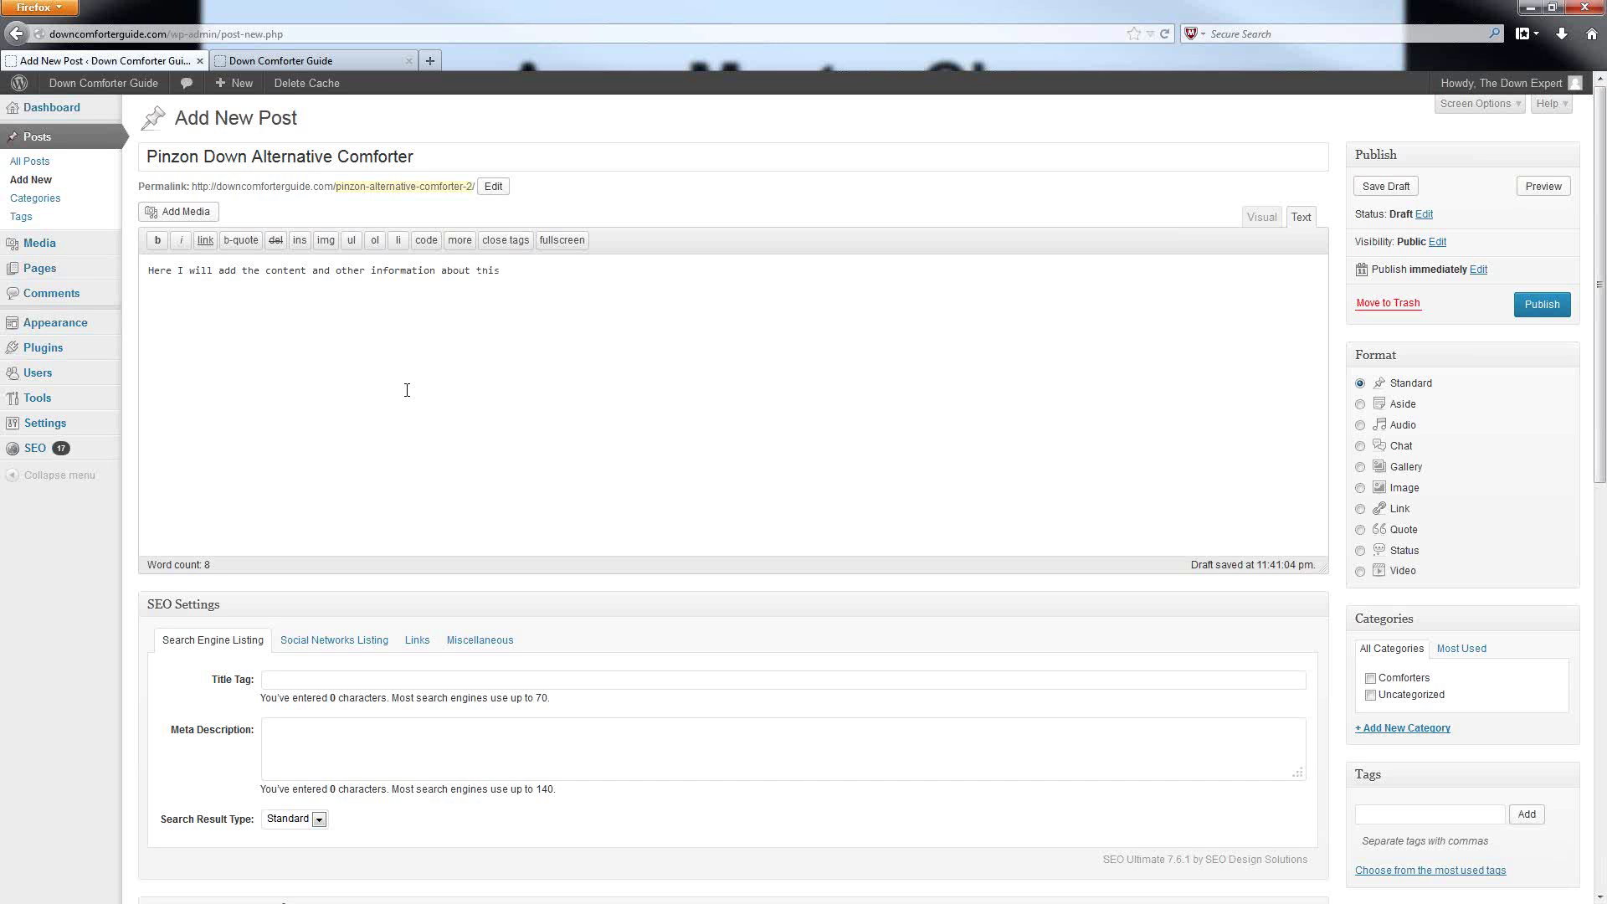
{"action": "type", "text": " product or subject."}
Switch the post editor to Visual mode and make the word "content" in the body bold.
{"action": "left_click", "coordinate": [1259, 219]}
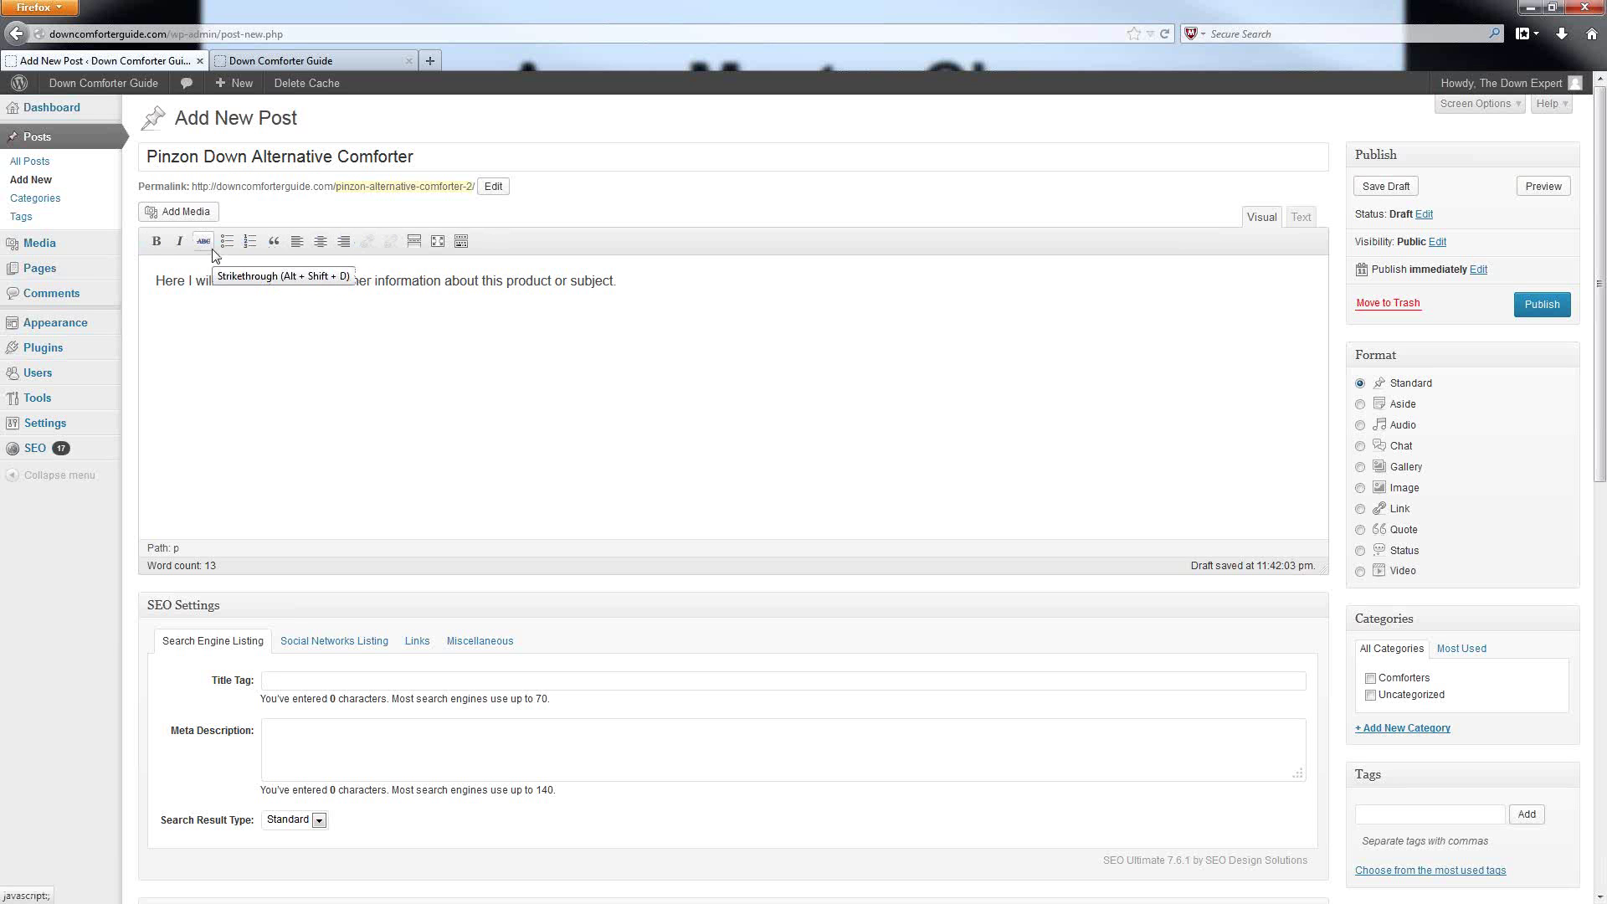
{"action": "double_click", "coordinate": [287, 281]}
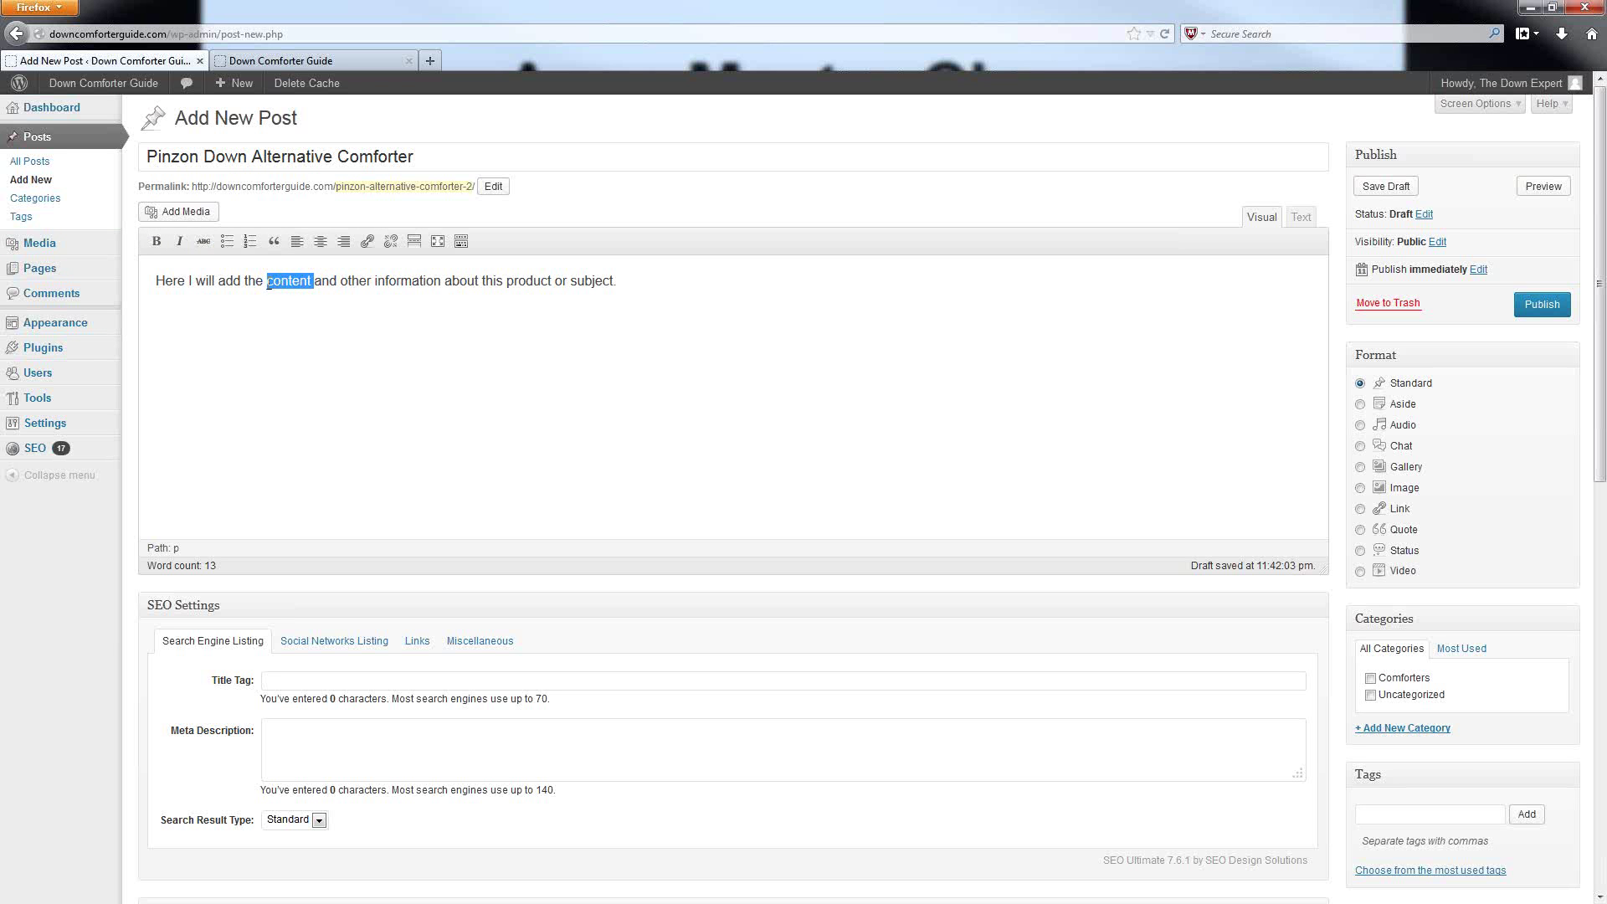
{"action": "left_click", "coordinate": [159, 247]}
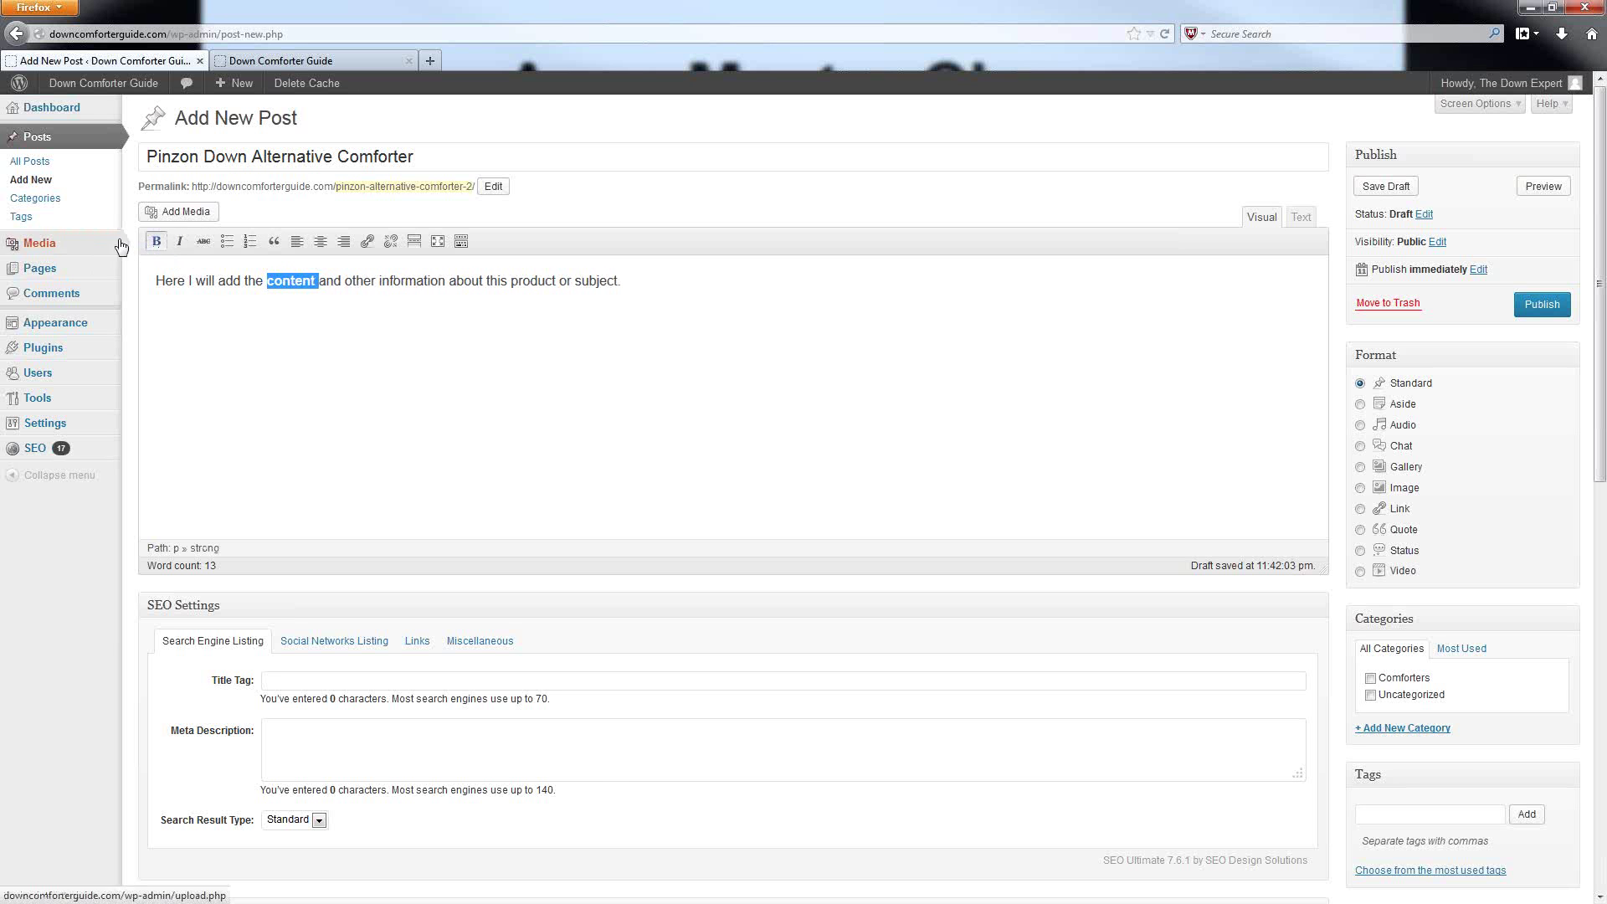
{"action": "left_click", "coordinate": [283, 282]}
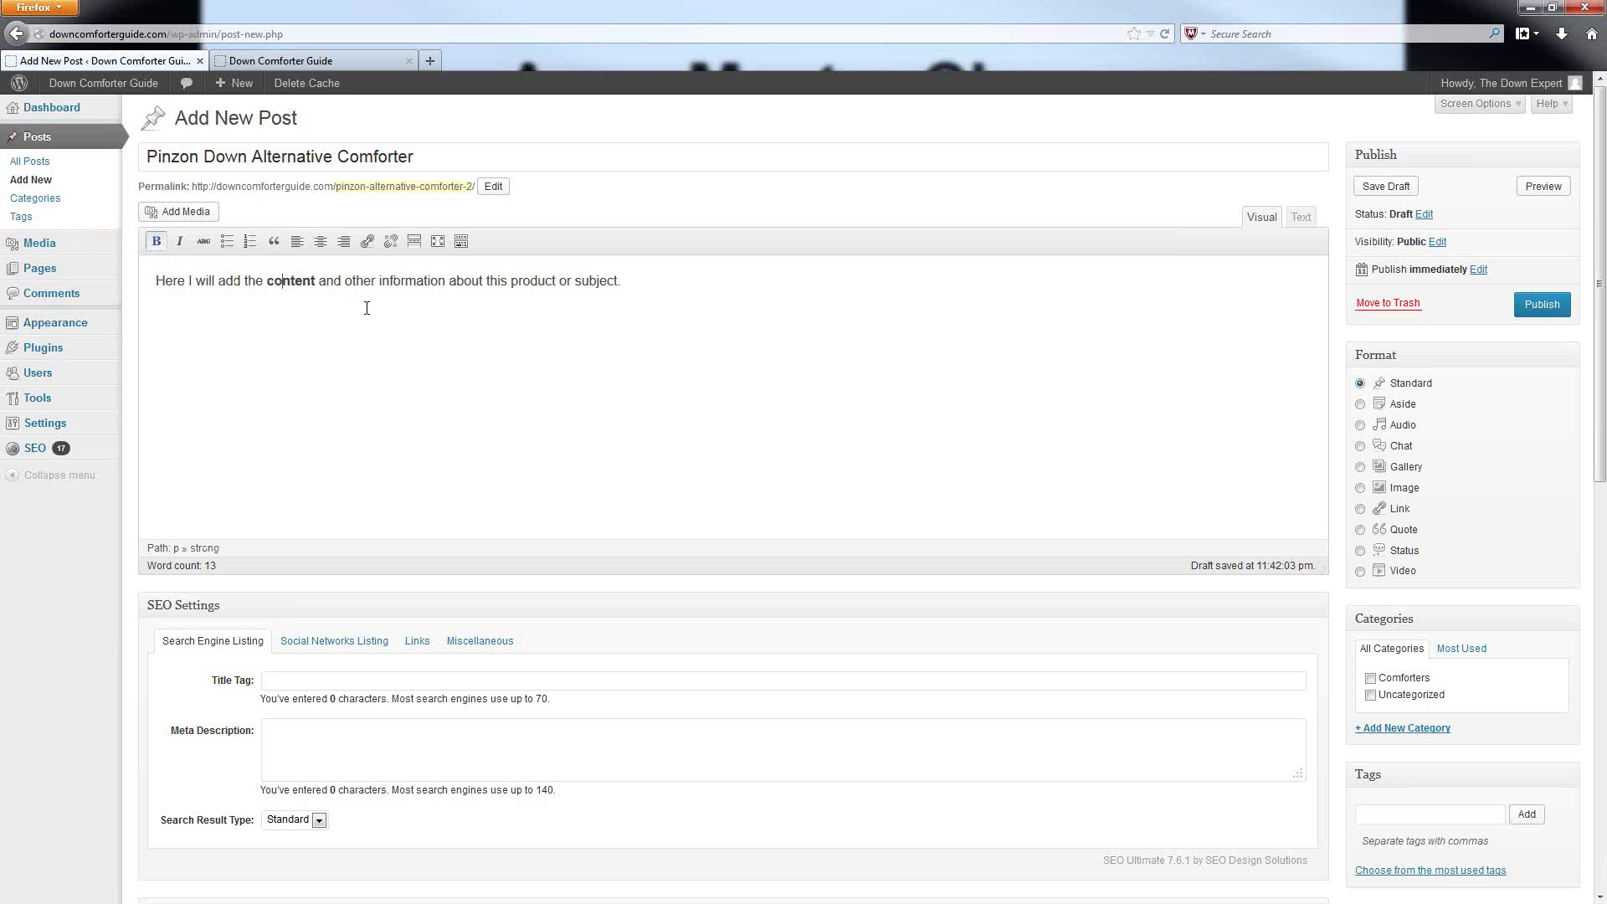
{"action": "left_click", "coordinate": [334, 282]}
Examine the HTML markup around the bold word "content" in Text mode and return to Visual mode.
{"action": "left_click", "coordinate": [1300, 220]}
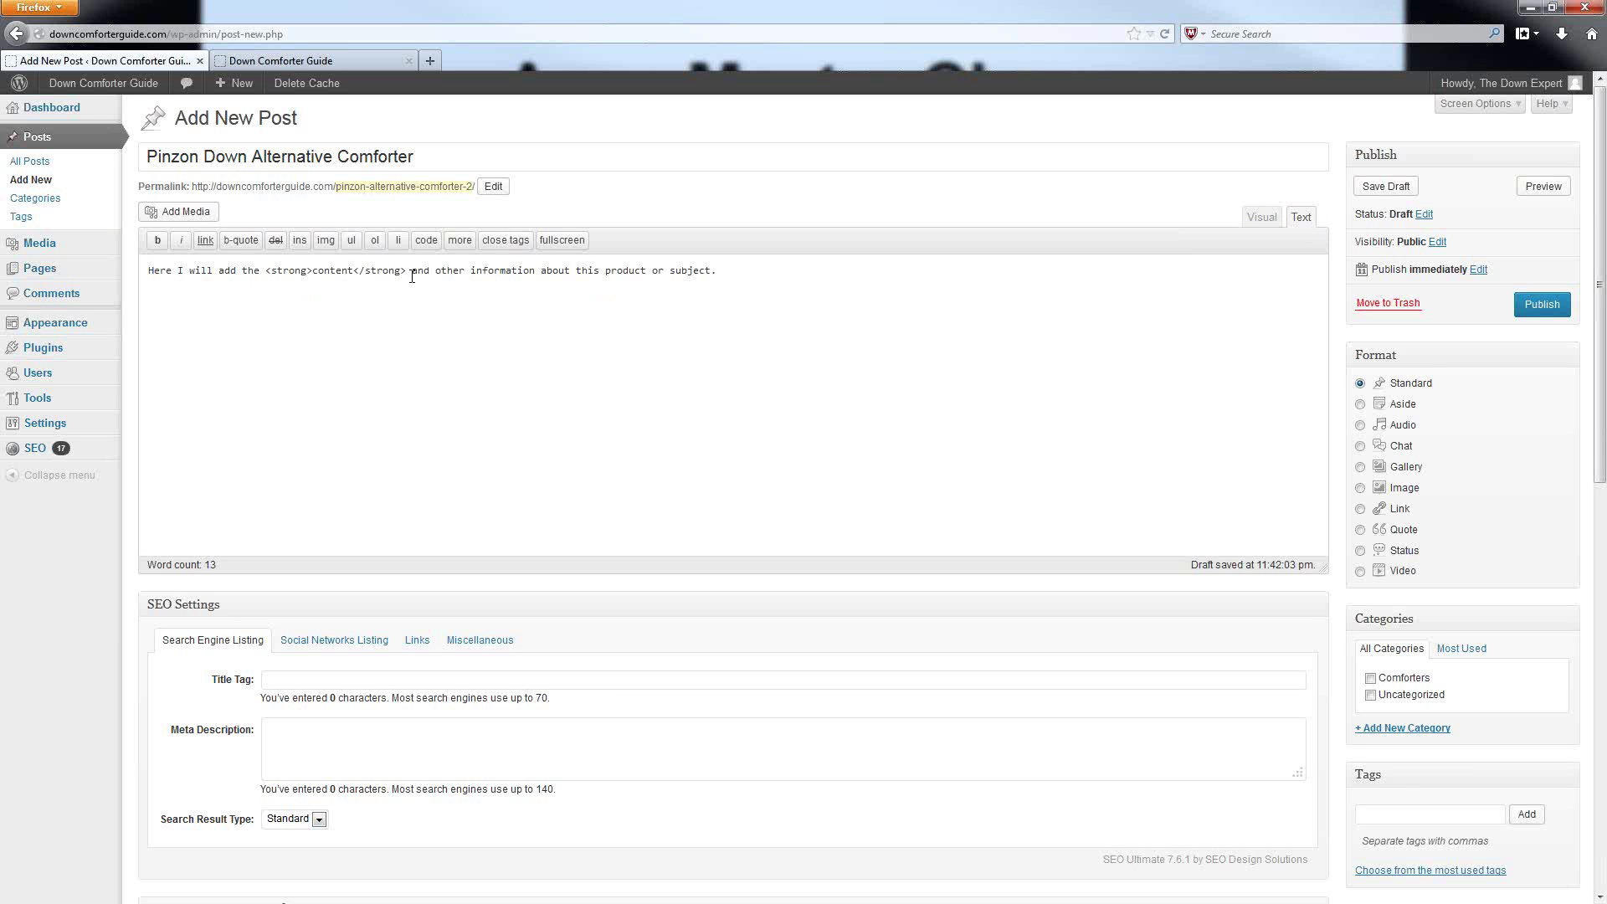
{"action": "left_click_drag", "start_coordinate": [411, 274], "coordinate": [408, 273]}
{"action": "left_click", "coordinate": [409, 273]}
{"action": "left_click", "coordinate": [266, 269], "text": "shift"}
{"action": "double_click", "coordinate": [324, 273]}
{"action": "left_click", "coordinate": [1260, 218]}
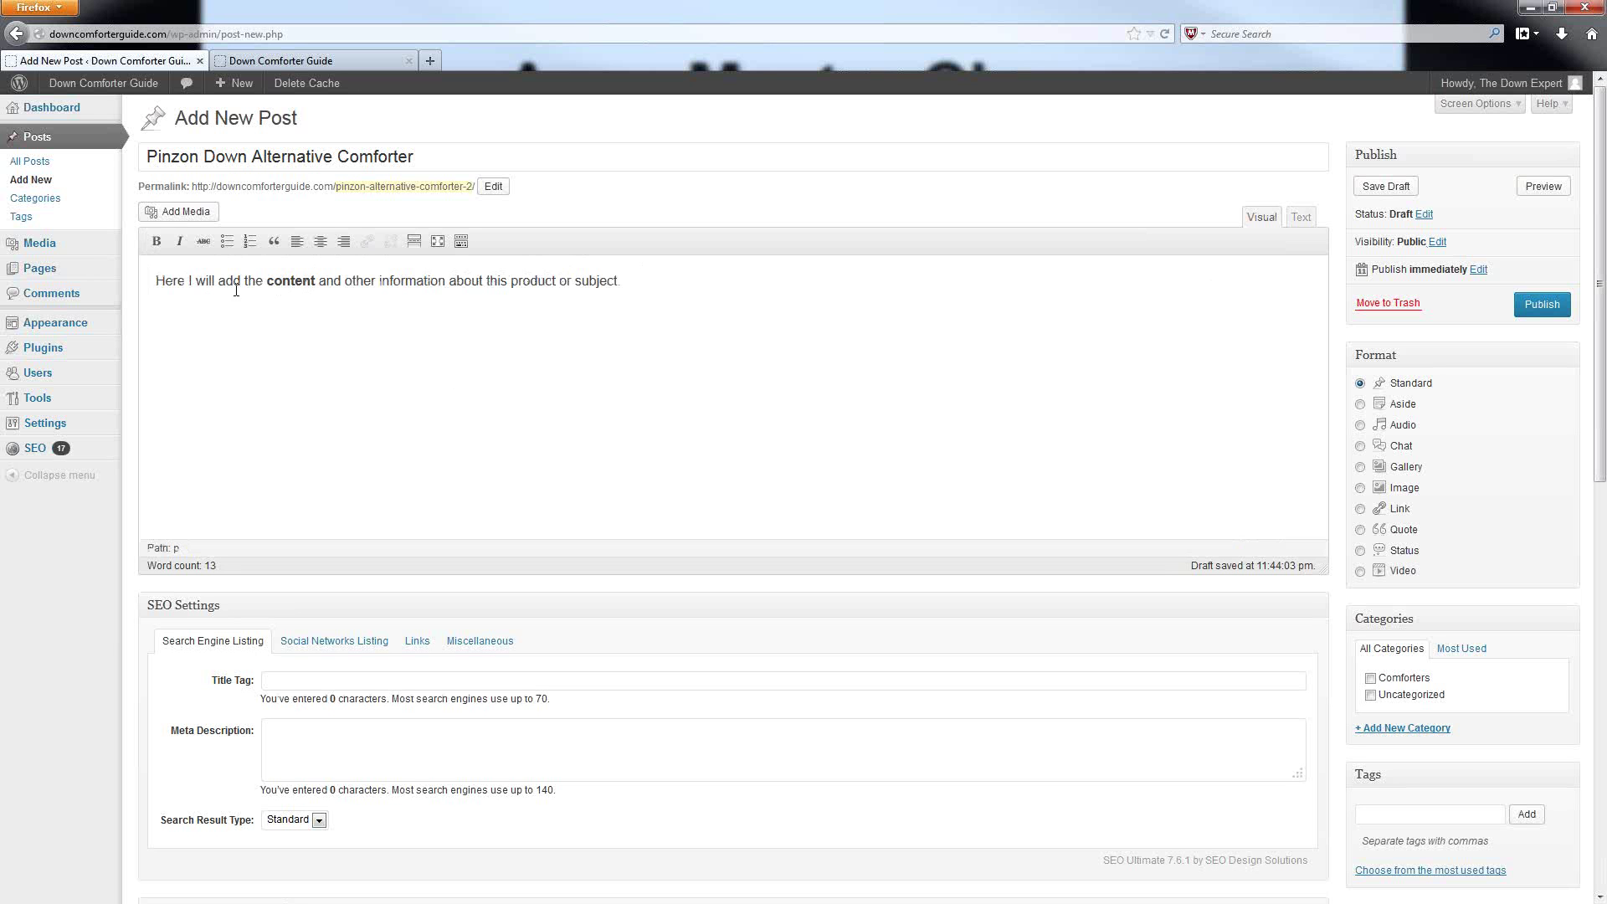
Add a new line after the body sentence, and view the media upload window without inserting anything.
{"action": "left_click", "coordinate": [192, 269]}
{"action": "key", "text": "End"}
{"action": "key", "text": "Return"}
{"action": "left_click", "coordinate": [178, 214]}
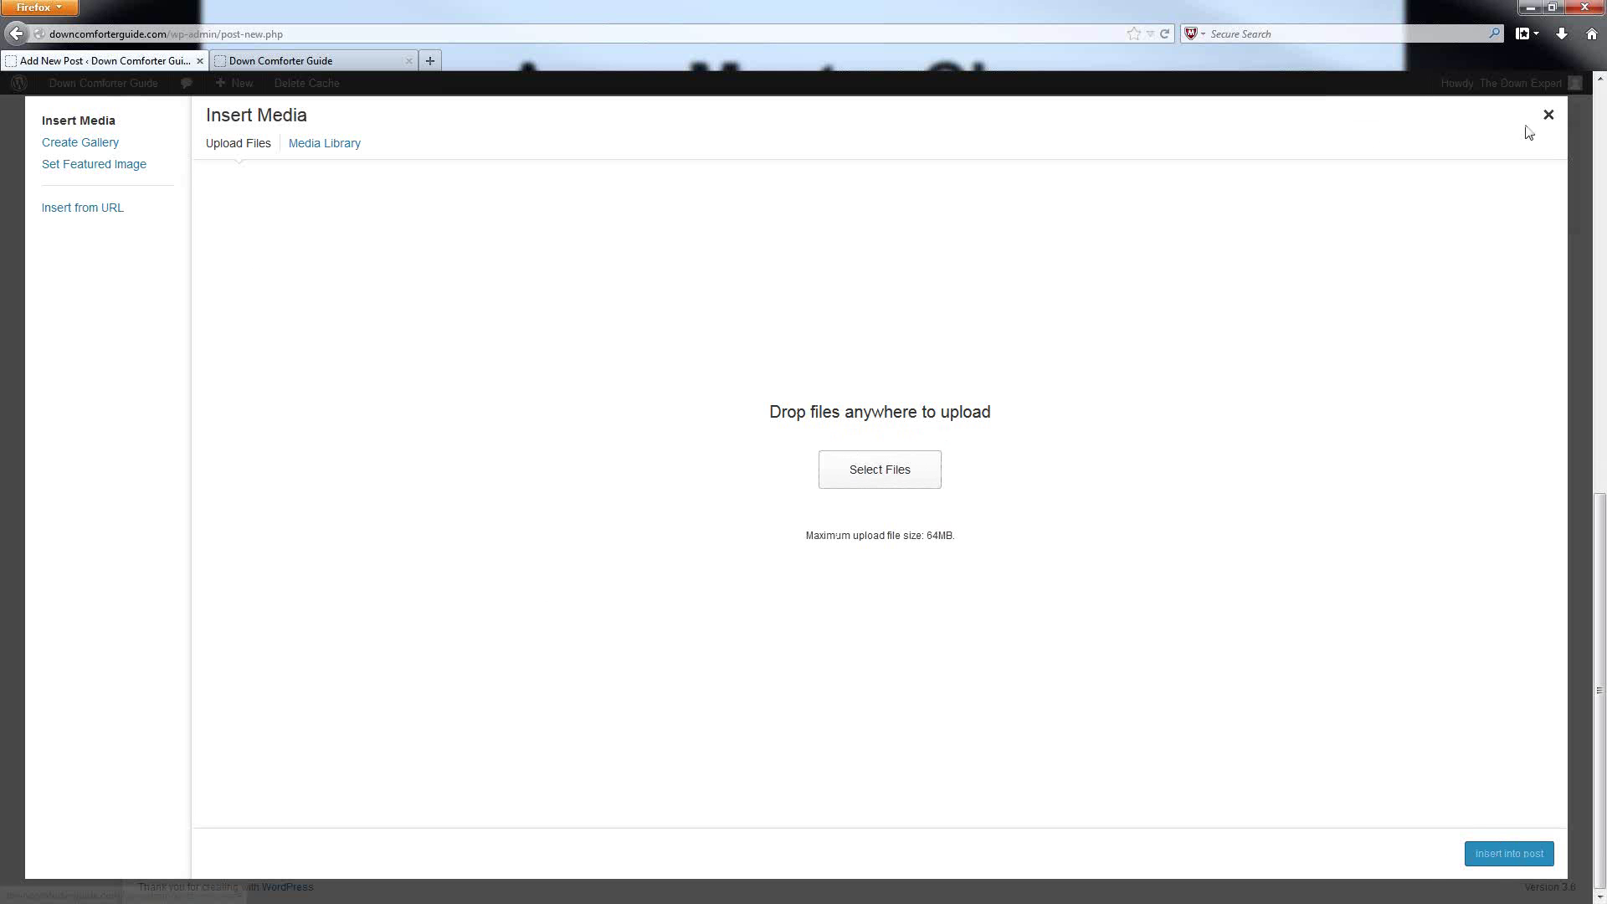
{"action": "left_click", "coordinate": [1548, 115]}
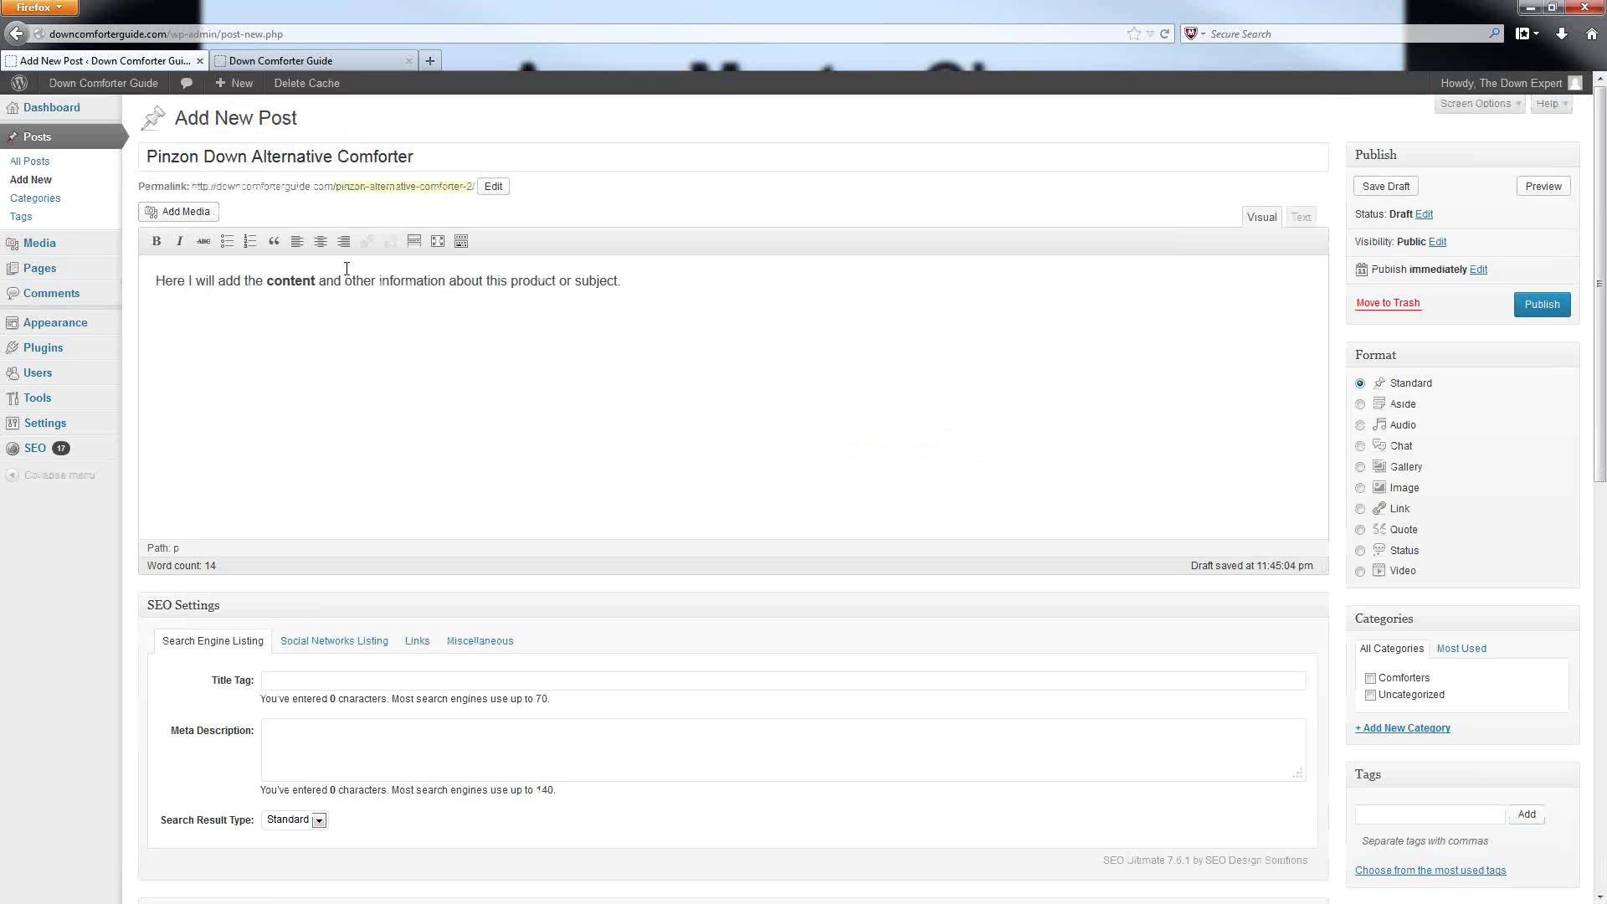
Examine the post's Weaver II options, and compare its title with the Title Tag and Meta Description fields in the SEO settings.
{"action": "scroll", "coordinate": [1523, 460], "scroll_direction": "down", "scroll_amount": 2}
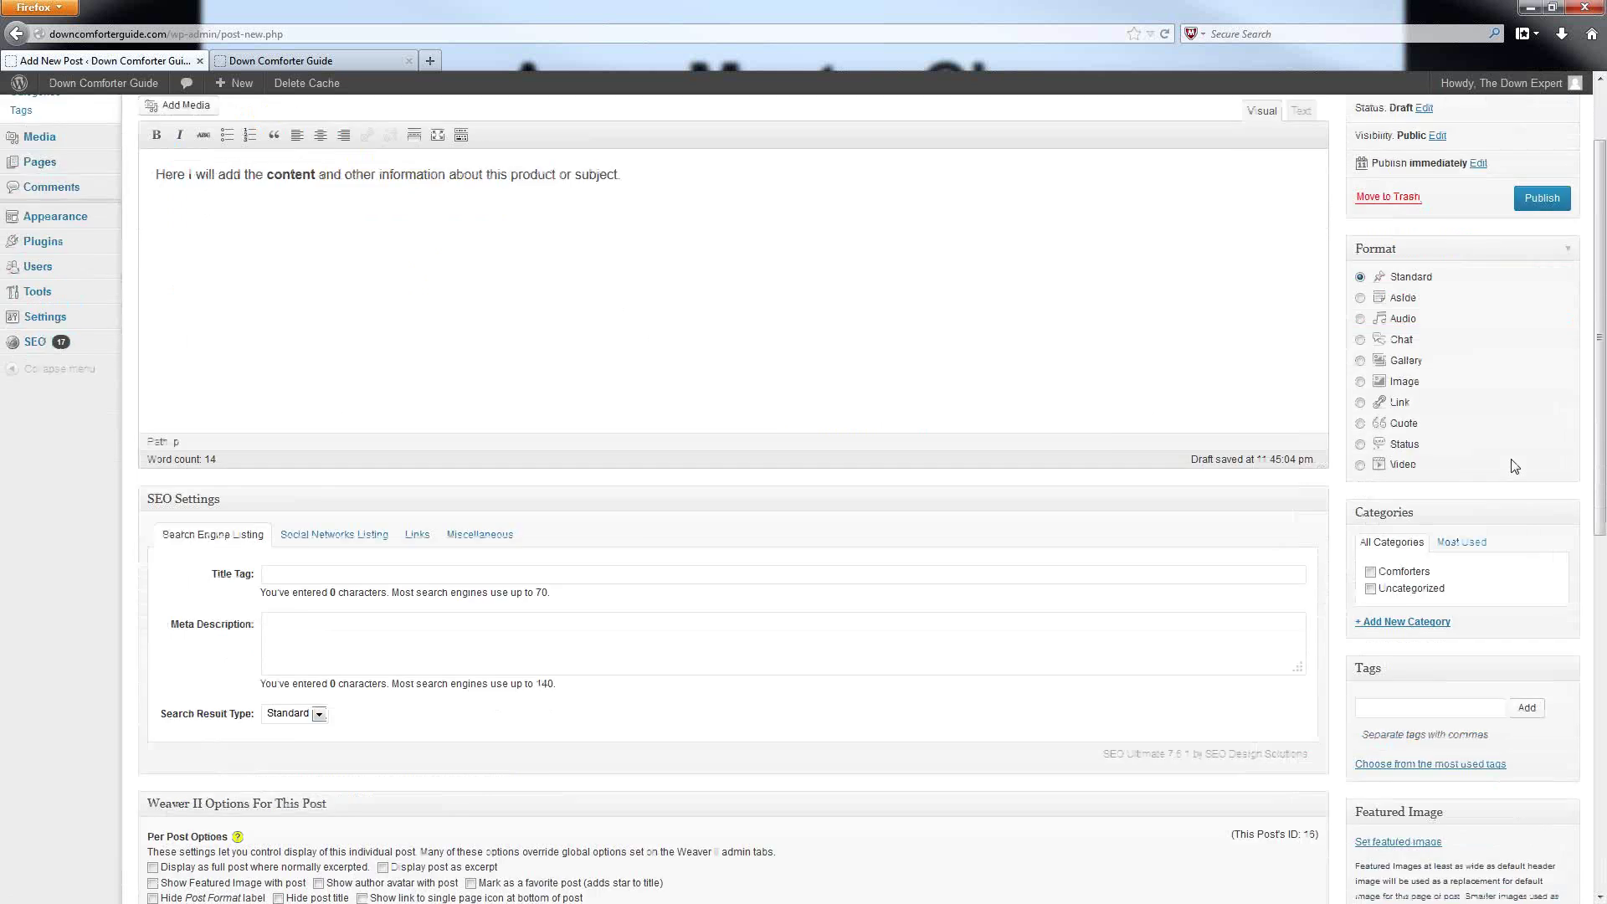
{"action": "scroll", "coordinate": [1515, 466], "scroll_direction": "down", "scroll_amount": 3}
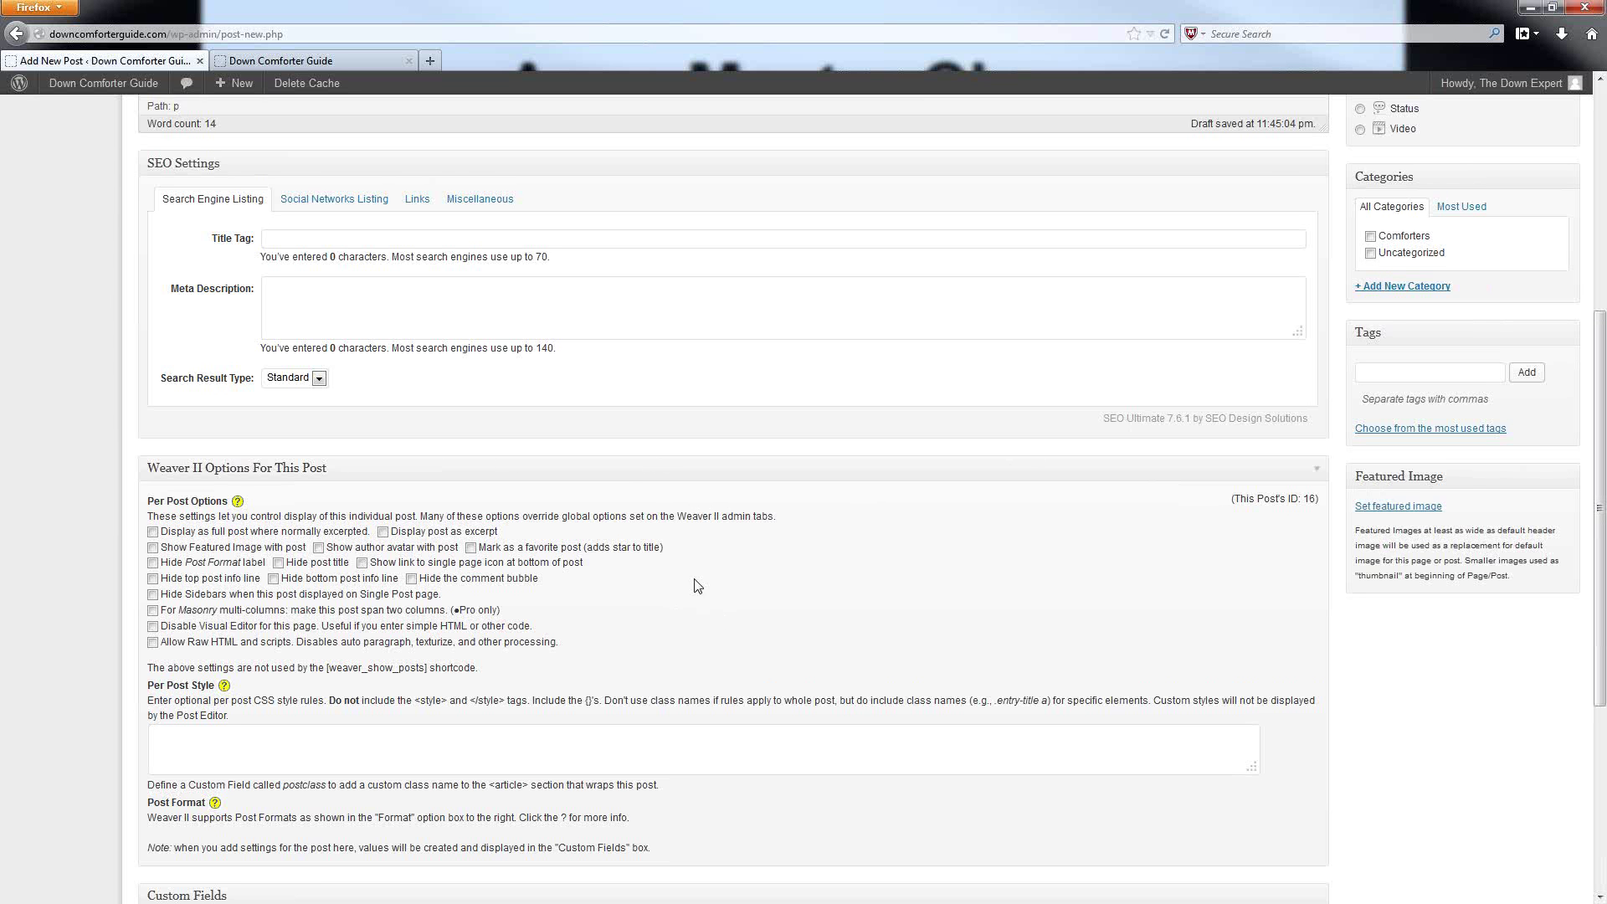
{"action": "scroll", "coordinate": [717, 613], "scroll_direction": "up", "scroll_amount": 5}
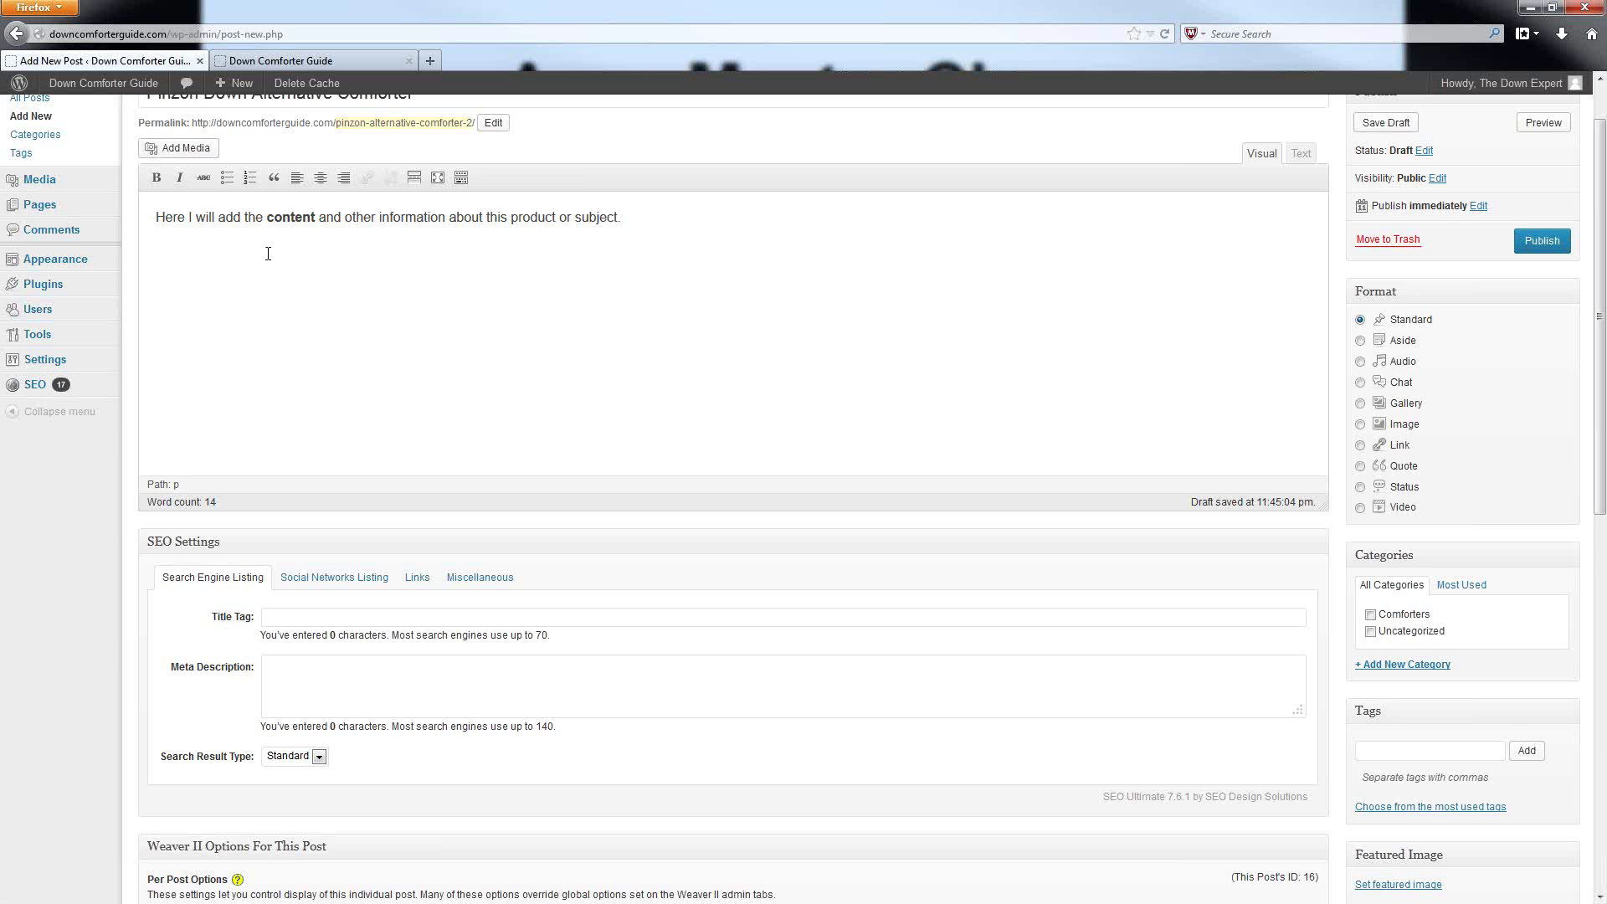
{"action": "scroll", "coordinate": [267, 254], "scroll_direction": "down", "scroll_amount": 7}
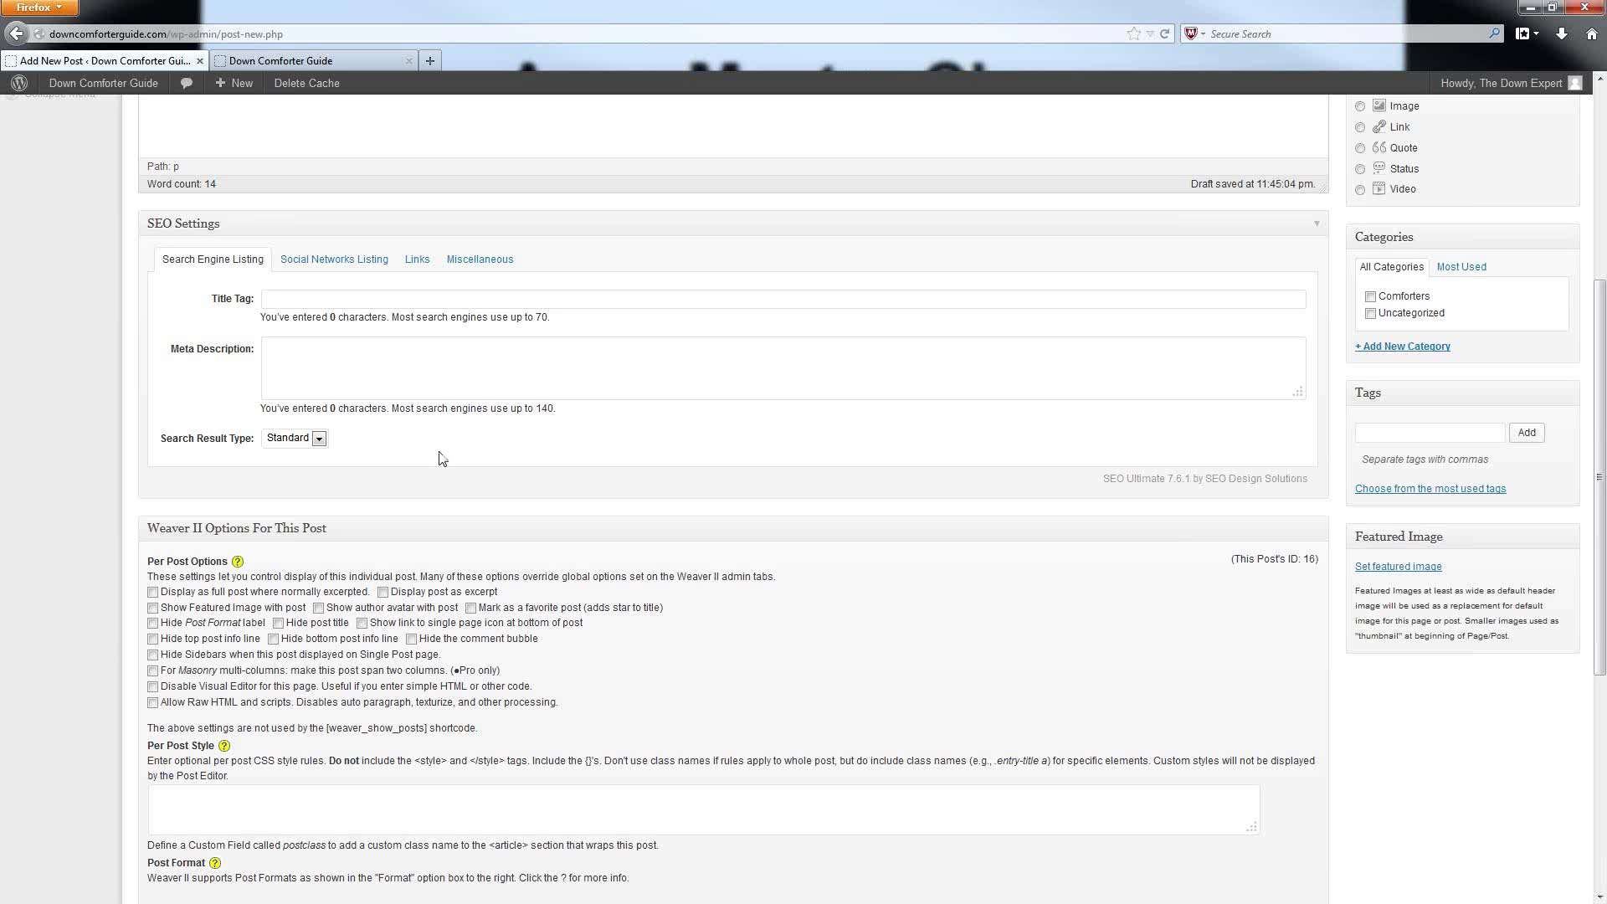
{"action": "left_click", "coordinate": [276, 301]}
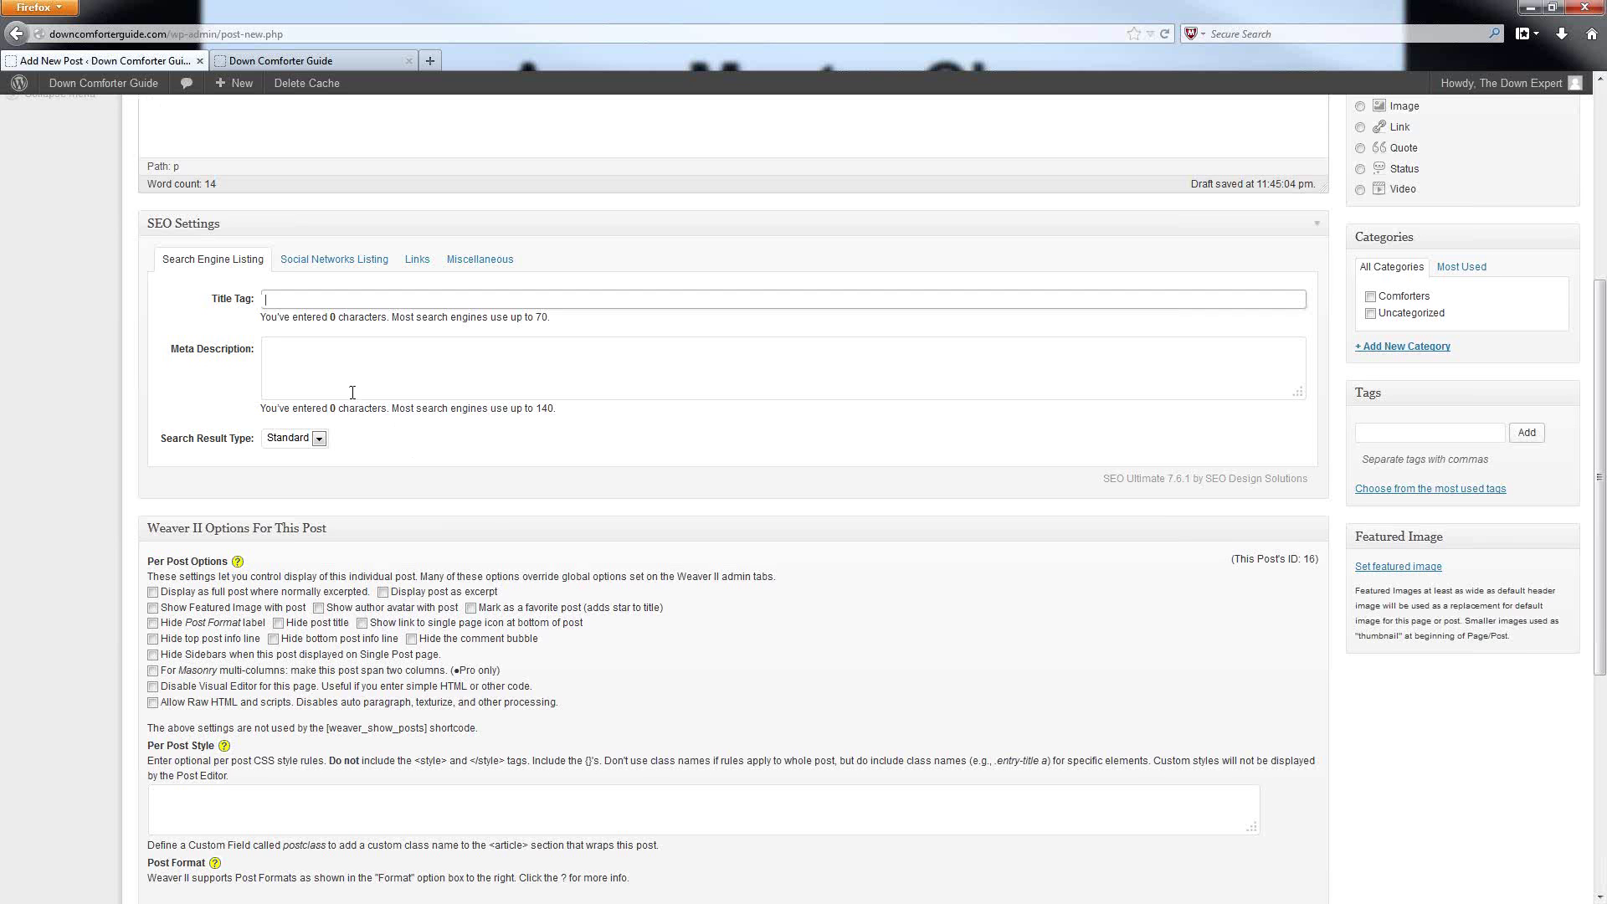
{"action": "scroll", "coordinate": [352, 400], "scroll_direction": "up", "scroll_amount": 5}
{"action": "triple_click", "coordinate": [336, 143]}
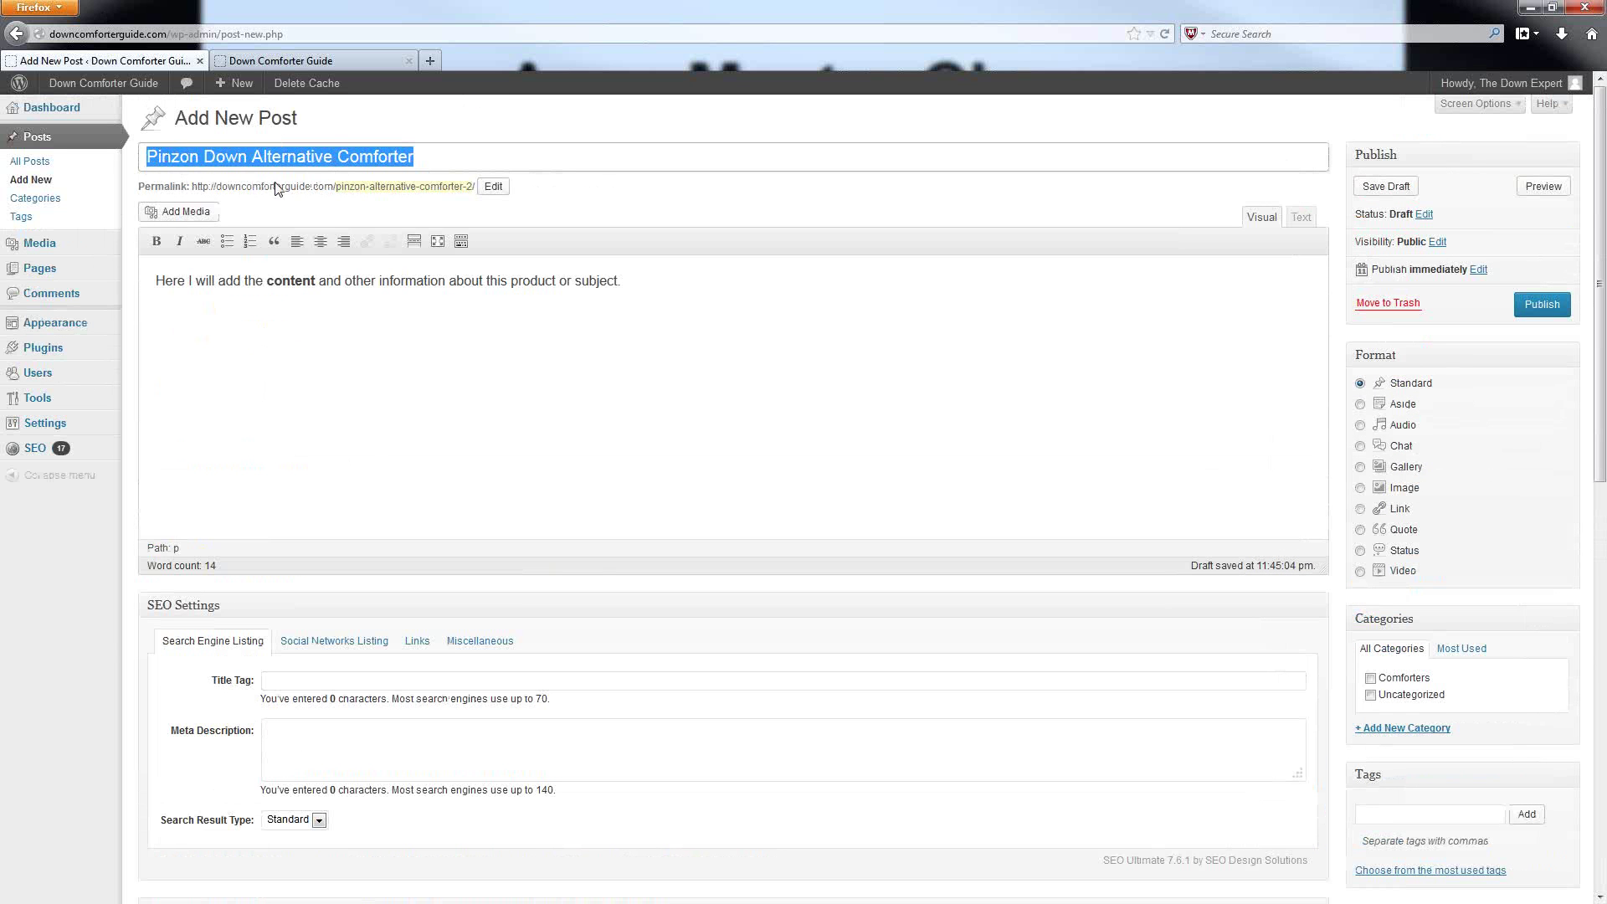
{"action": "scroll", "coordinate": [276, 373], "scroll_direction": "down", "scroll_amount": 6}
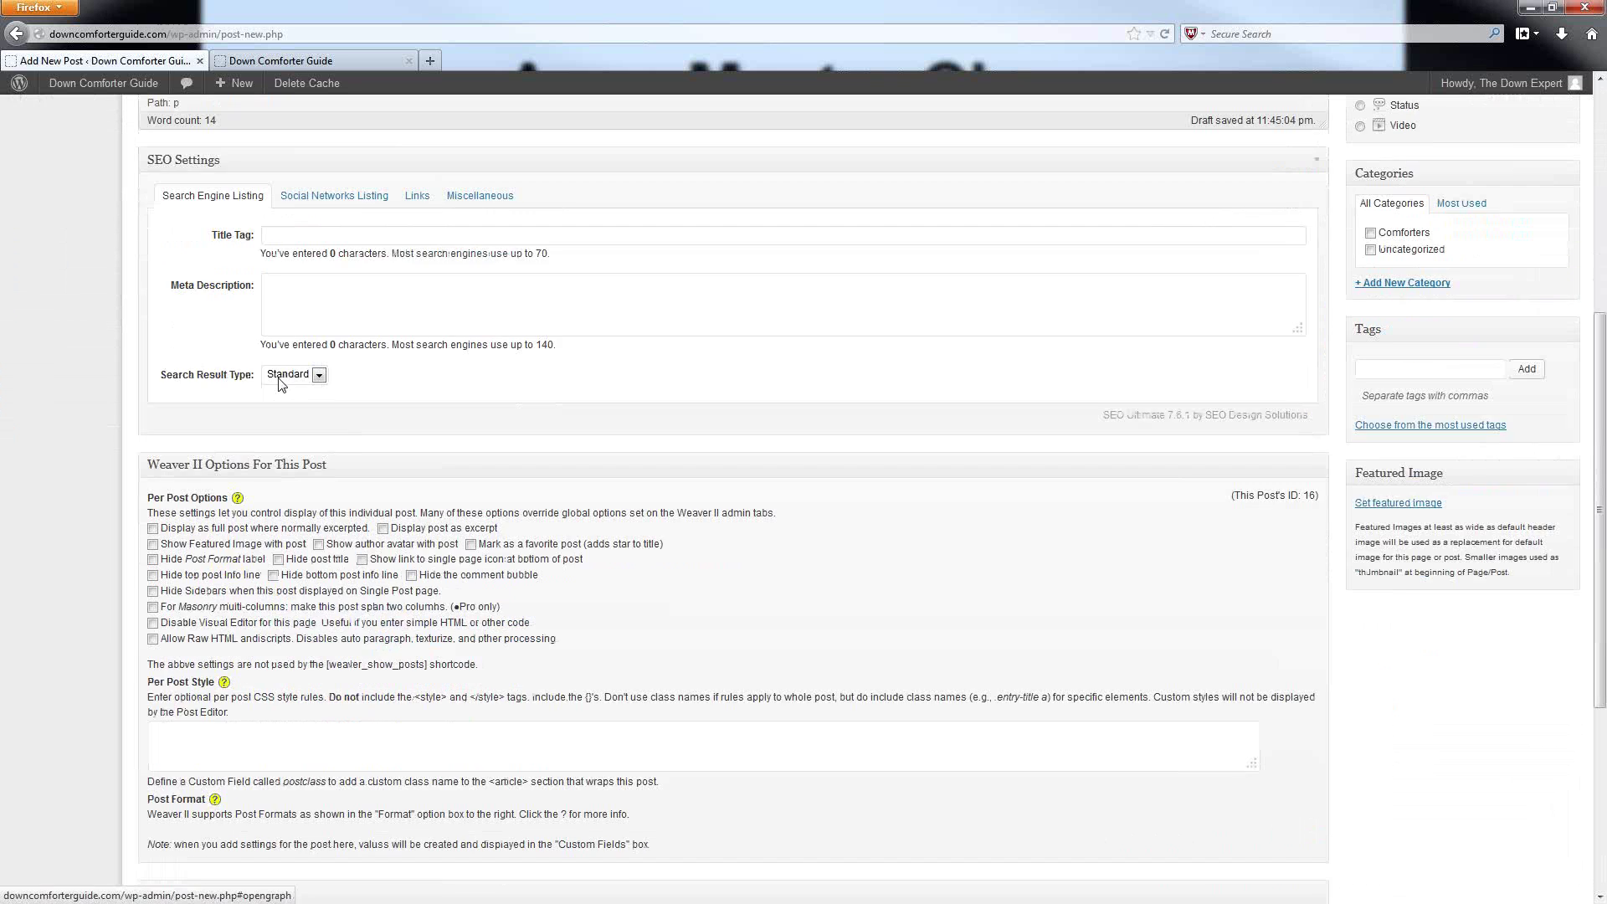
{"action": "left_click", "coordinate": [289, 289]}
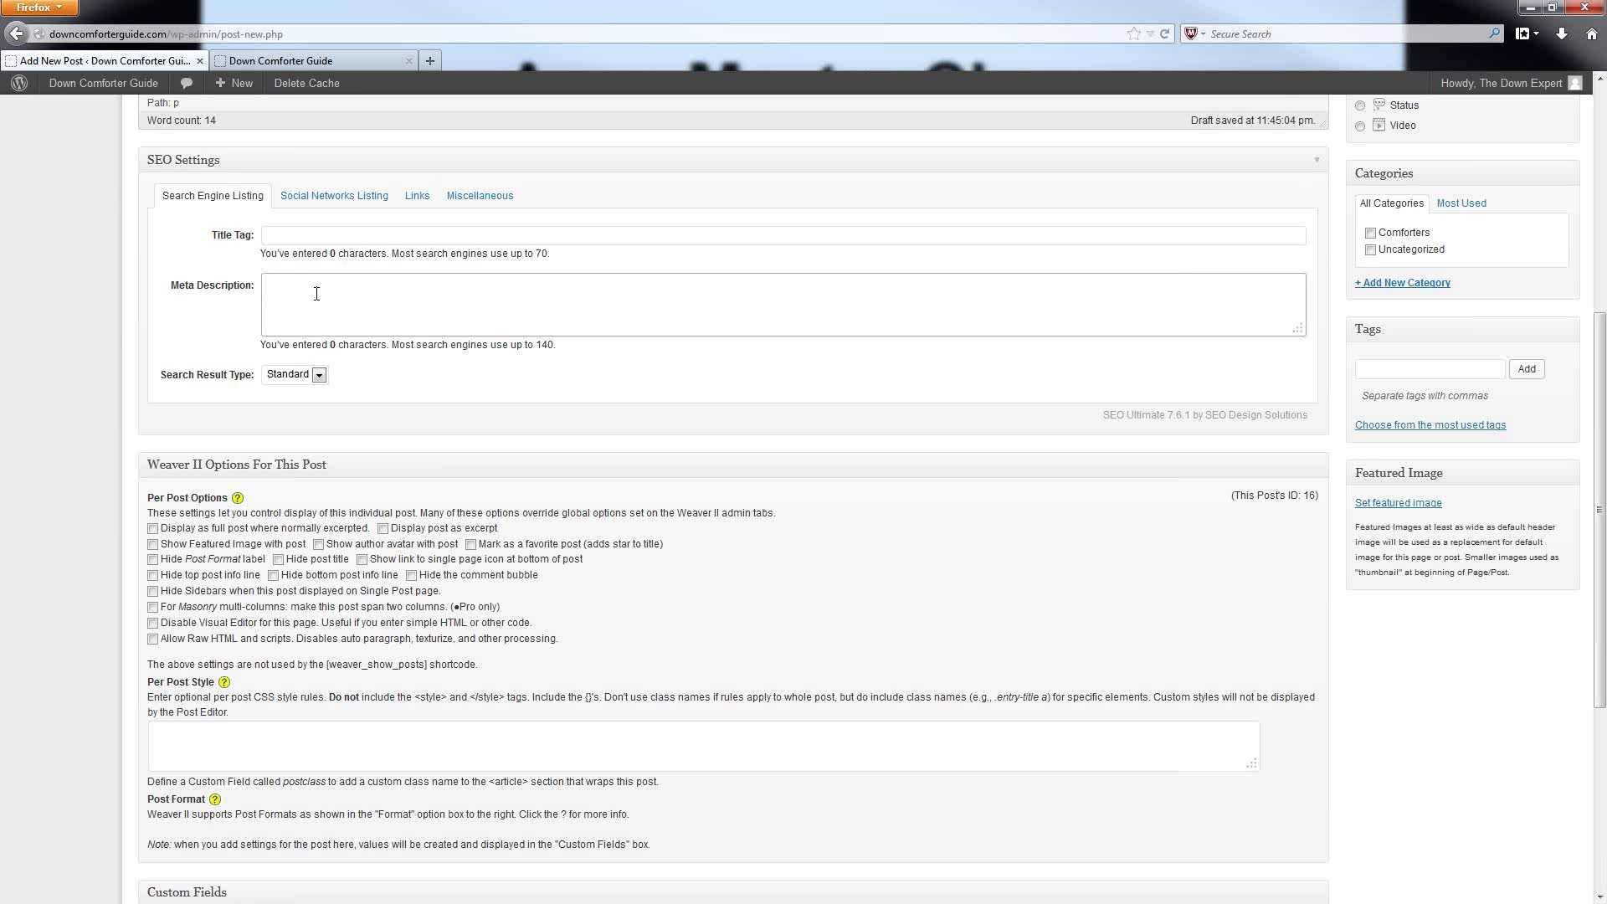
Examine the Title, Description and Image fields in the Social Networks Listing section of the post's SEO settings.
{"action": "left_click", "coordinate": [337, 196]}
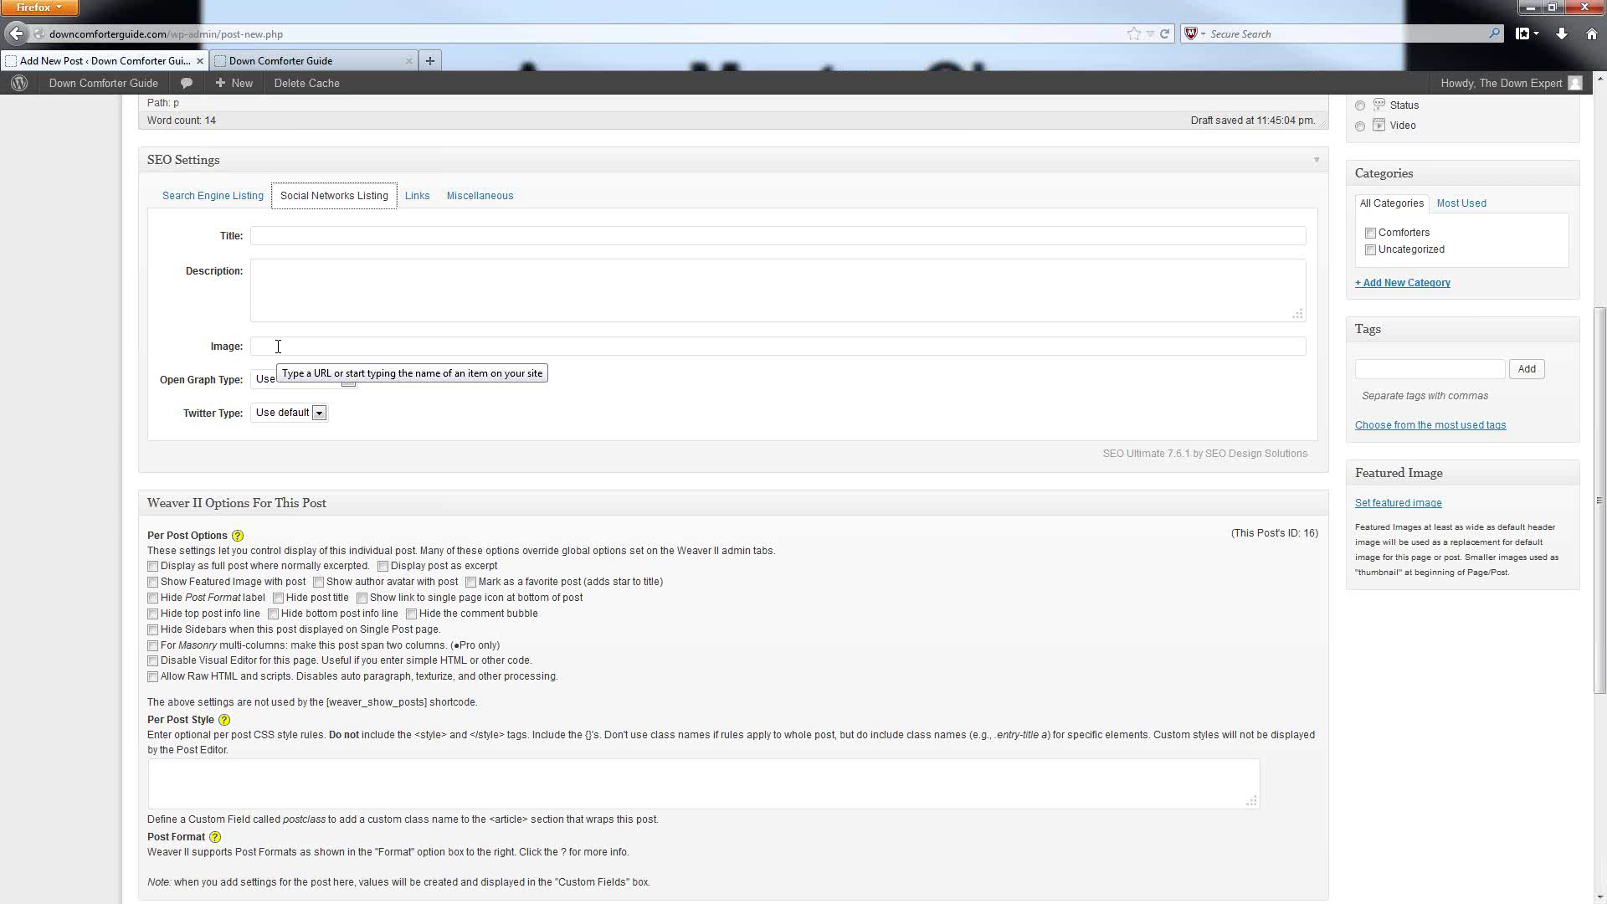
{"action": "left_click", "coordinate": [270, 236]}
{"action": "left_click", "coordinate": [273, 286]}
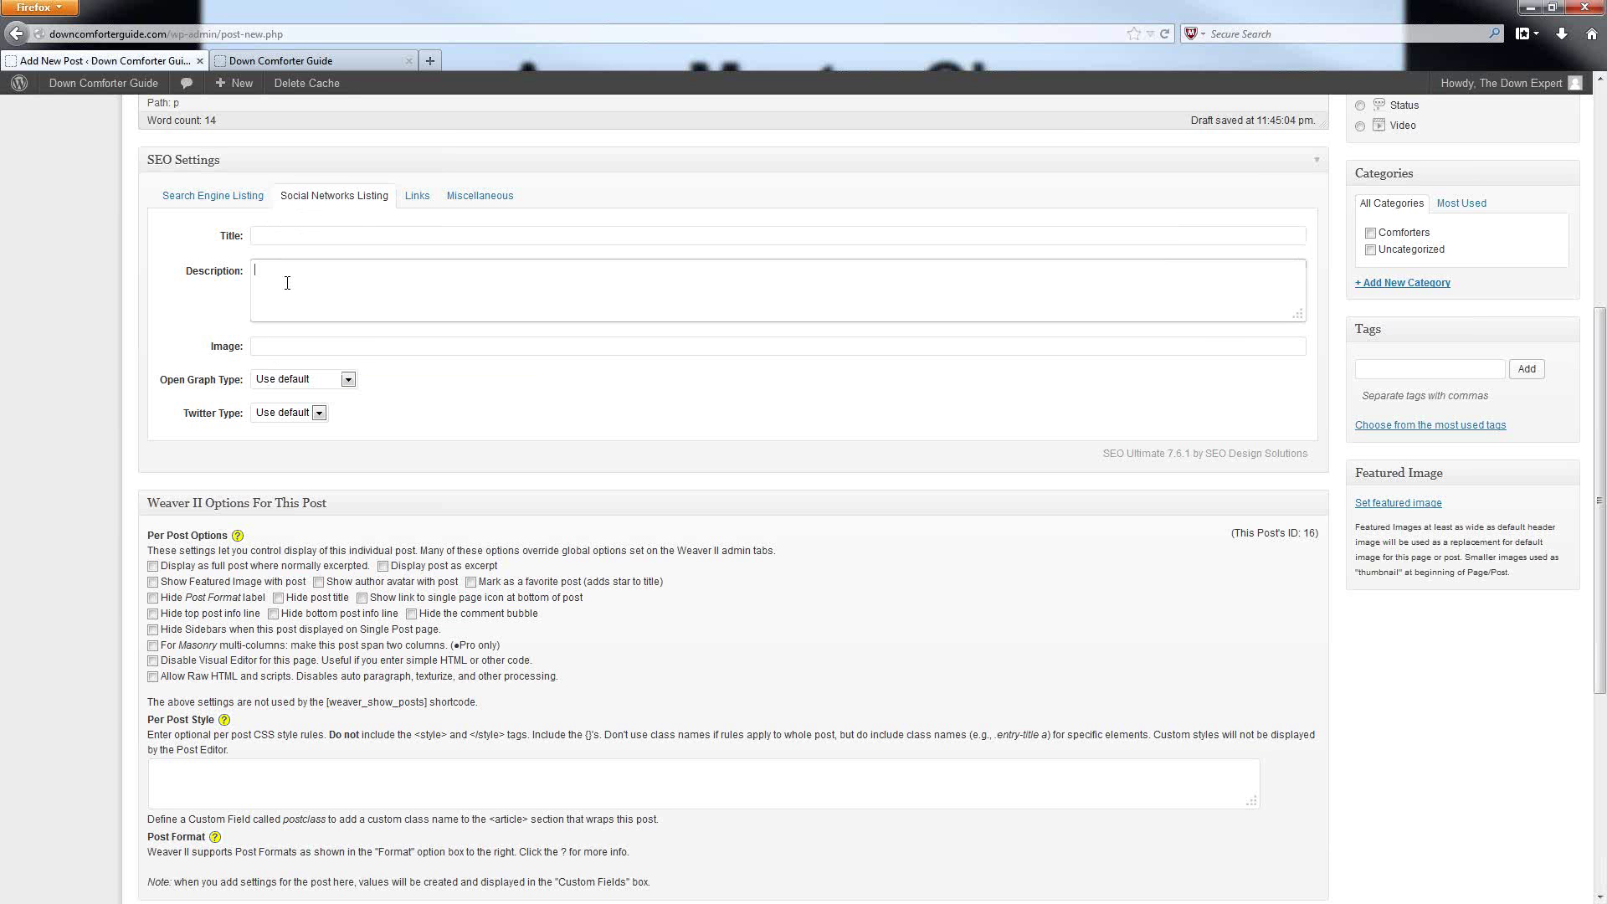
{"action": "left_click", "coordinate": [267, 344]}
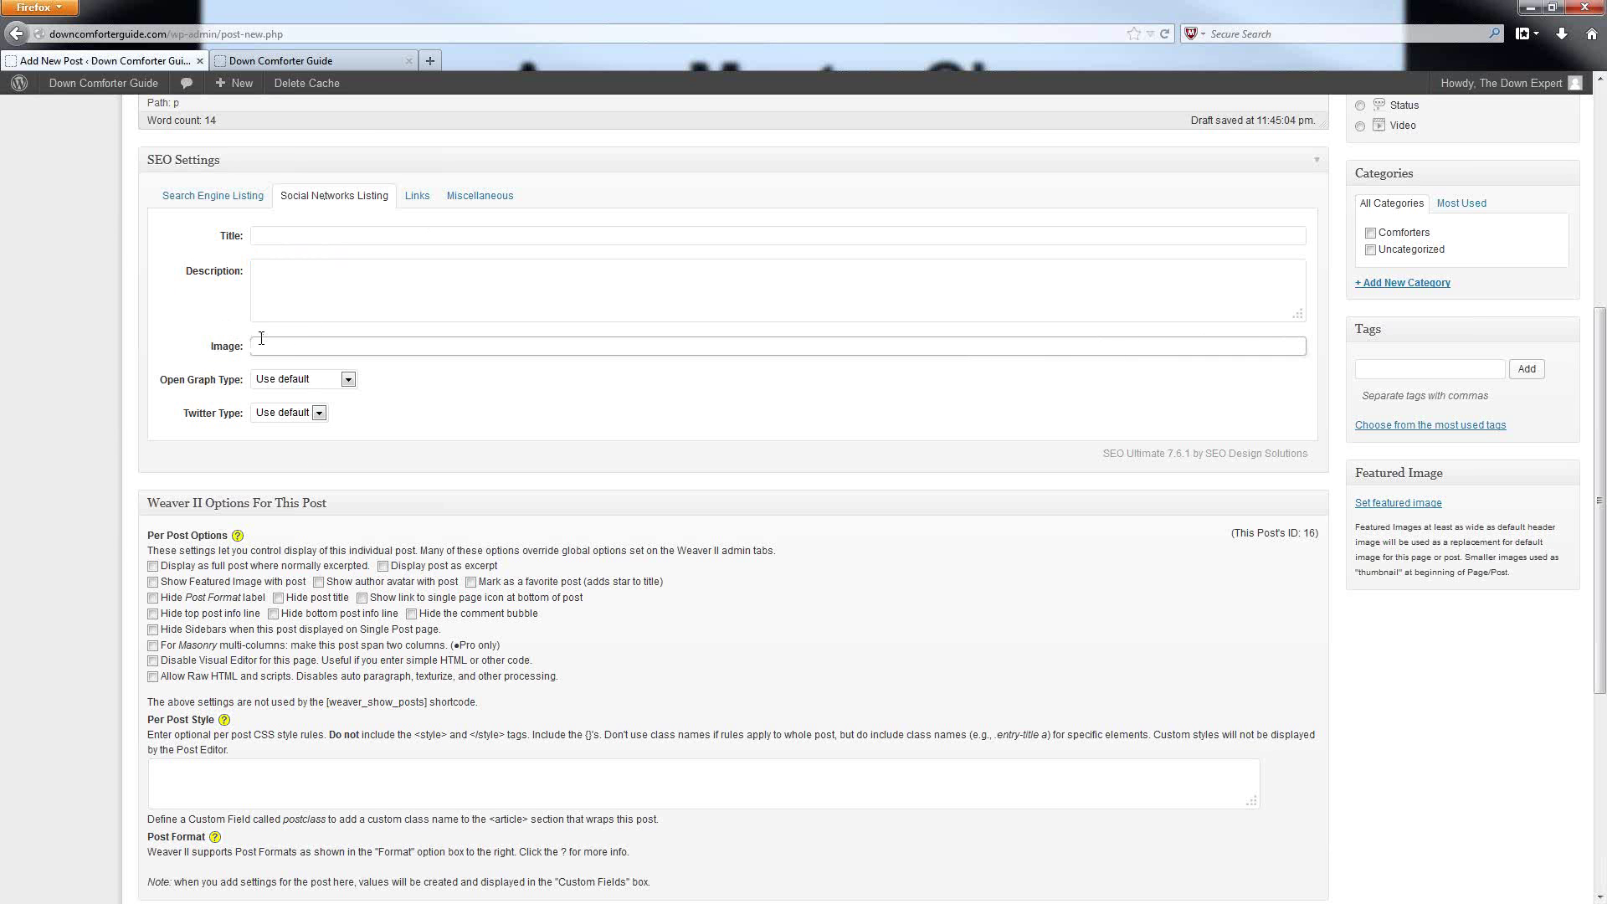
Try the Noindex option under Meta Robots Tag in the Miscellaneous section of the post's SEO settings, and leave it off.
{"action": "left_click", "coordinate": [471, 197]}
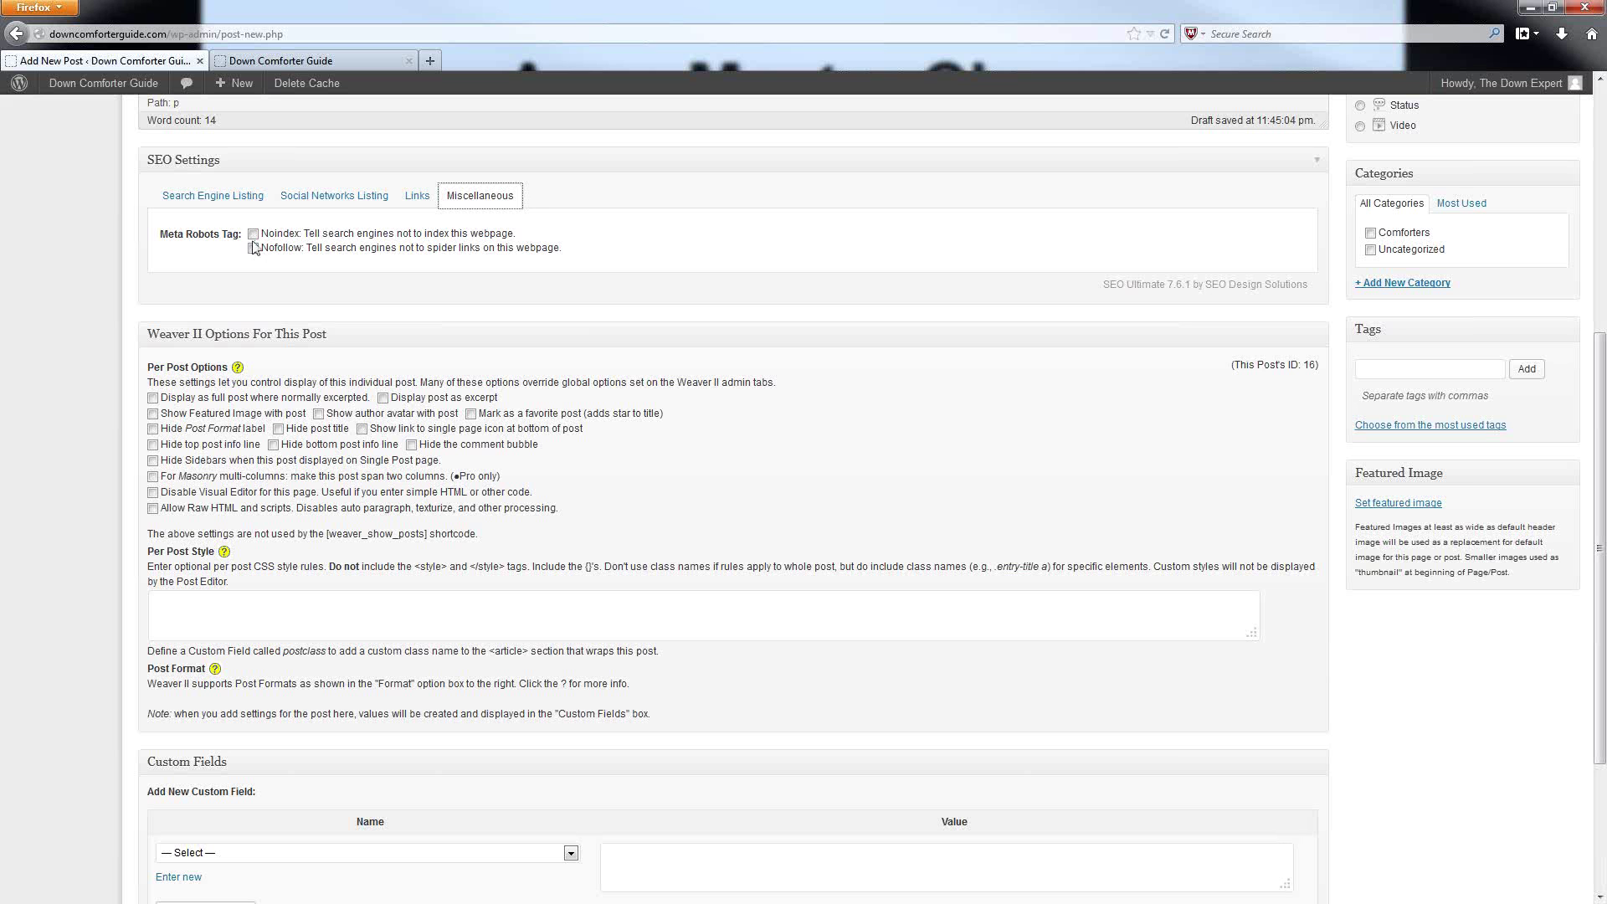
{"action": "left_click", "coordinate": [253, 234]}
{"action": "left_click", "coordinate": [254, 235]}
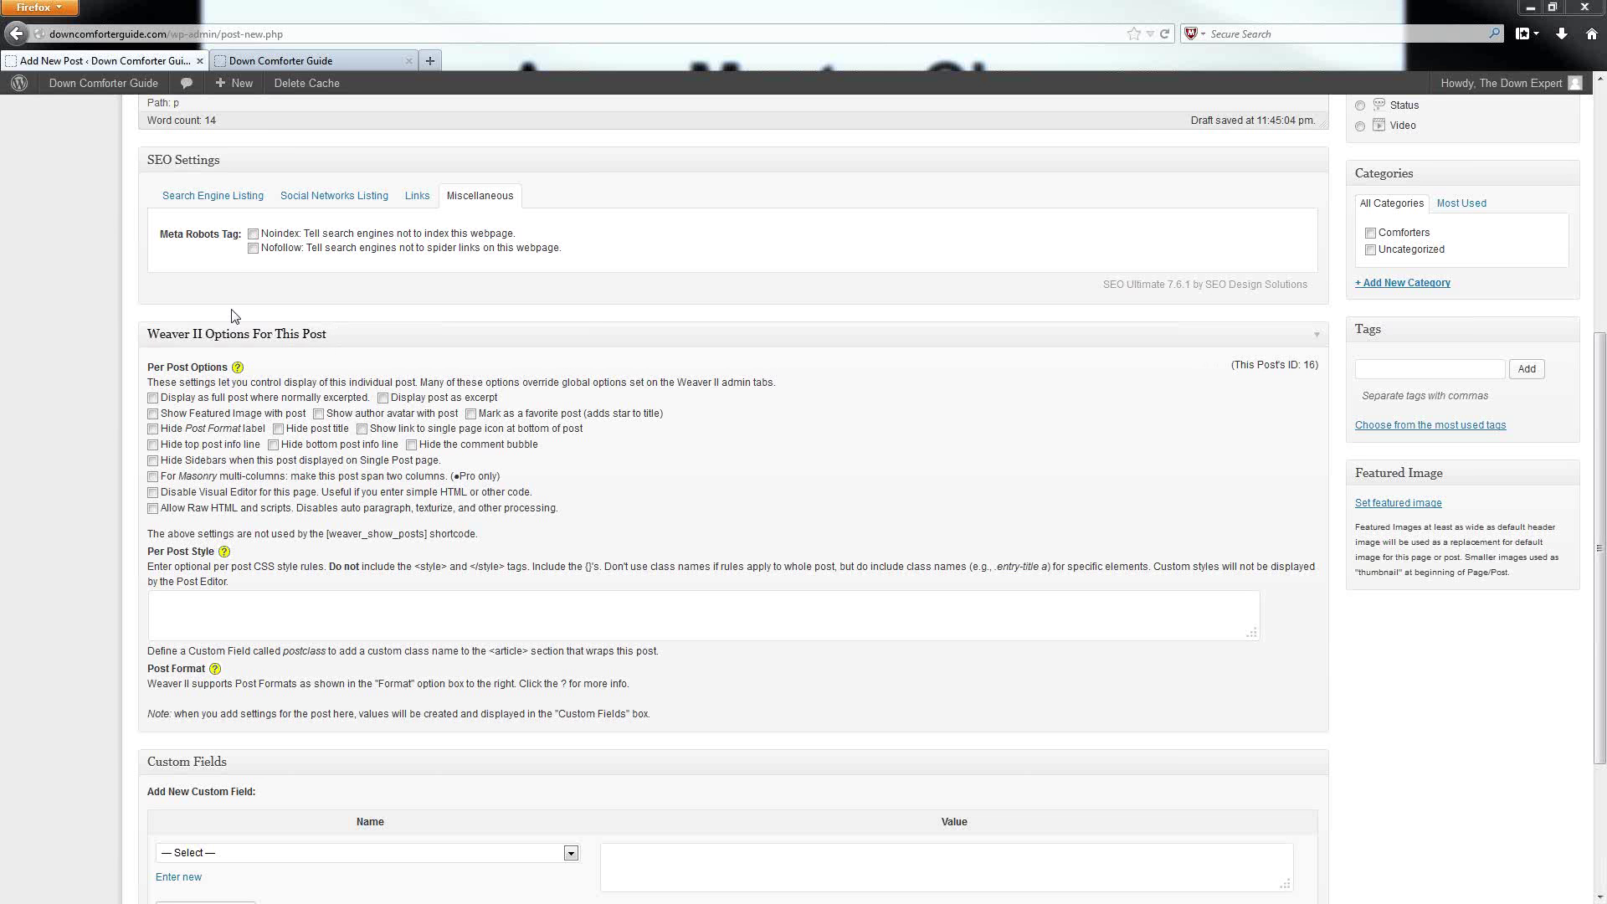
{"action": "left_click", "coordinate": [253, 235]}
Examine the per-post Weaver II options below the post's SEO settings.
{"action": "scroll", "coordinate": [667, 318], "scroll_direction": "up", "scroll_amount": 5}
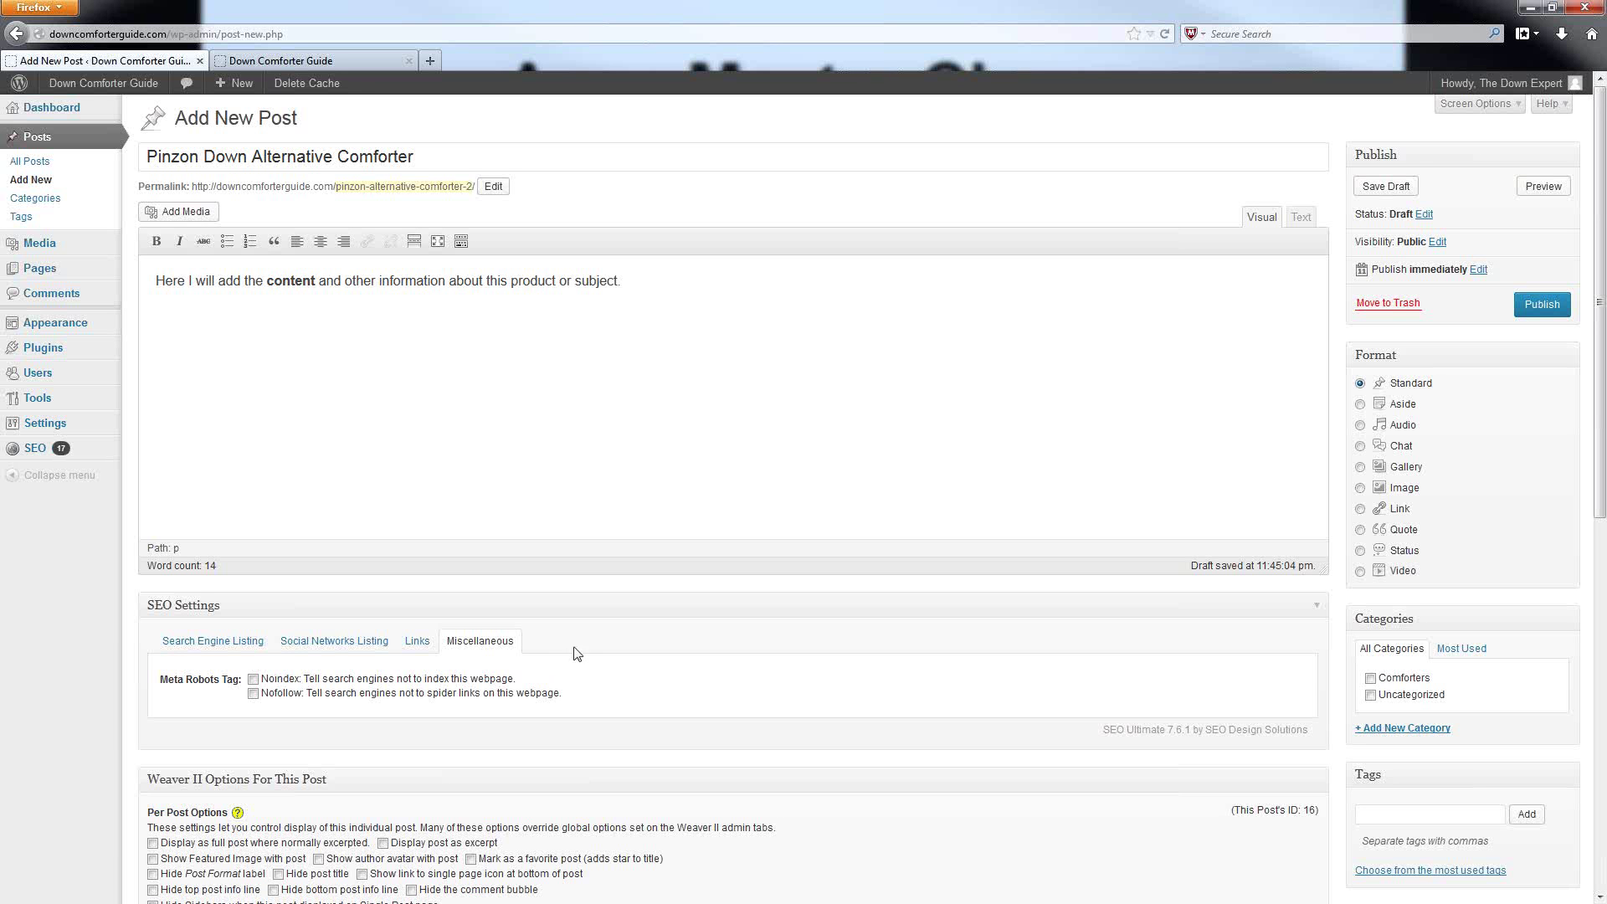
{"action": "scroll", "coordinate": [577, 631], "scroll_direction": "down", "scroll_amount": 4}
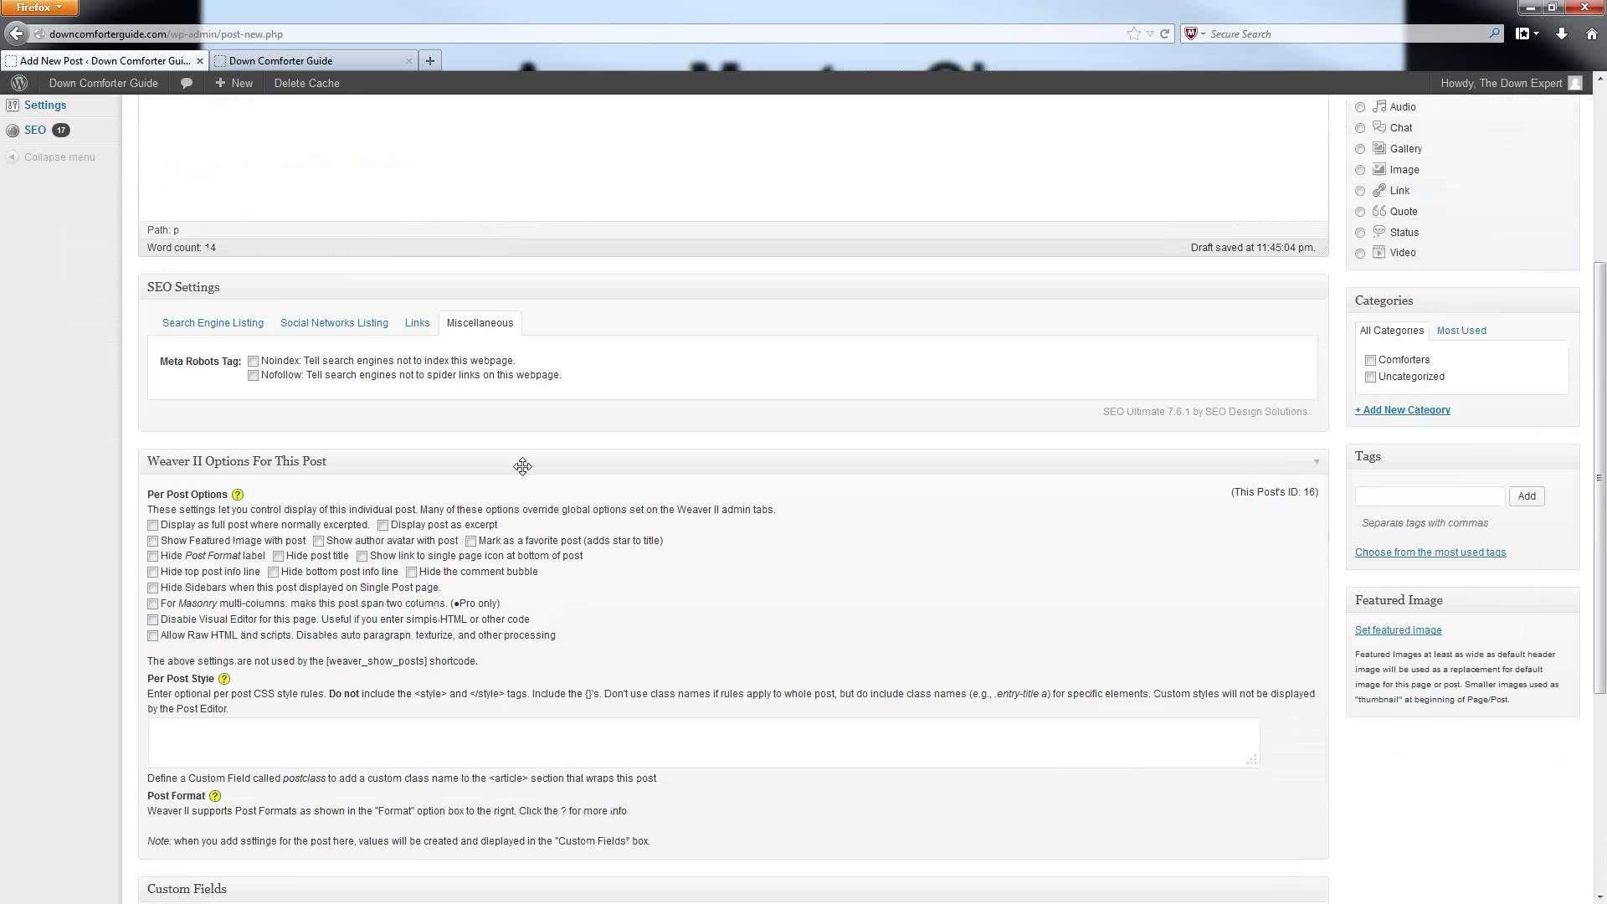
{"action": "scroll", "coordinate": [335, 444], "scroll_direction": "down", "scroll_amount": 2}
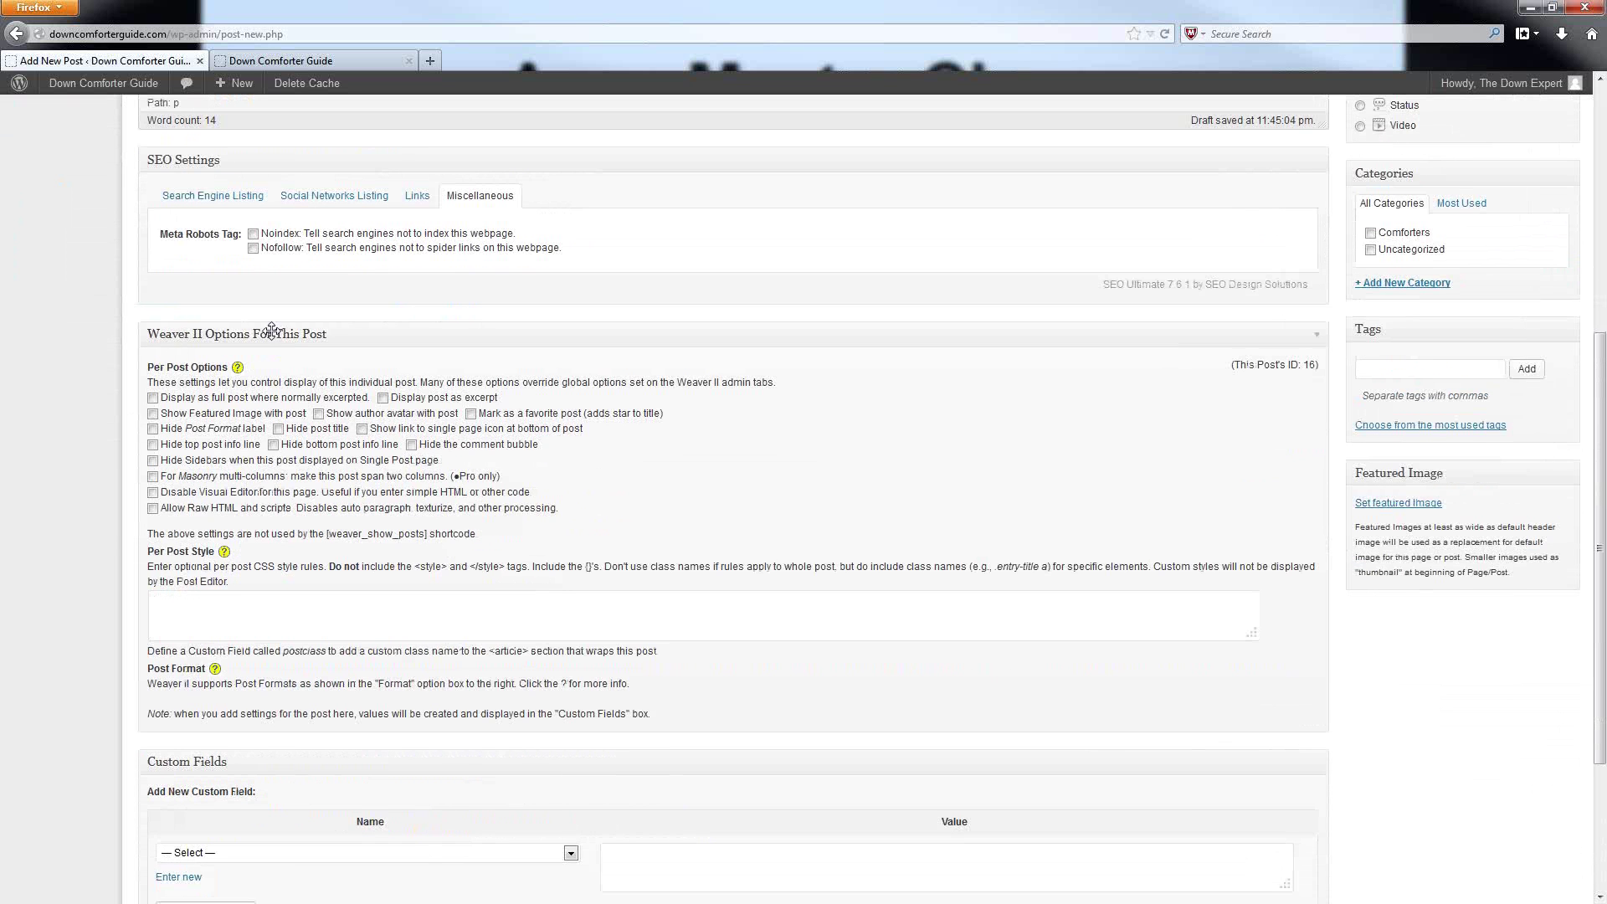
{"action": "scroll", "coordinate": [209, 335], "scroll_direction": "down", "scroll_amount": 2}
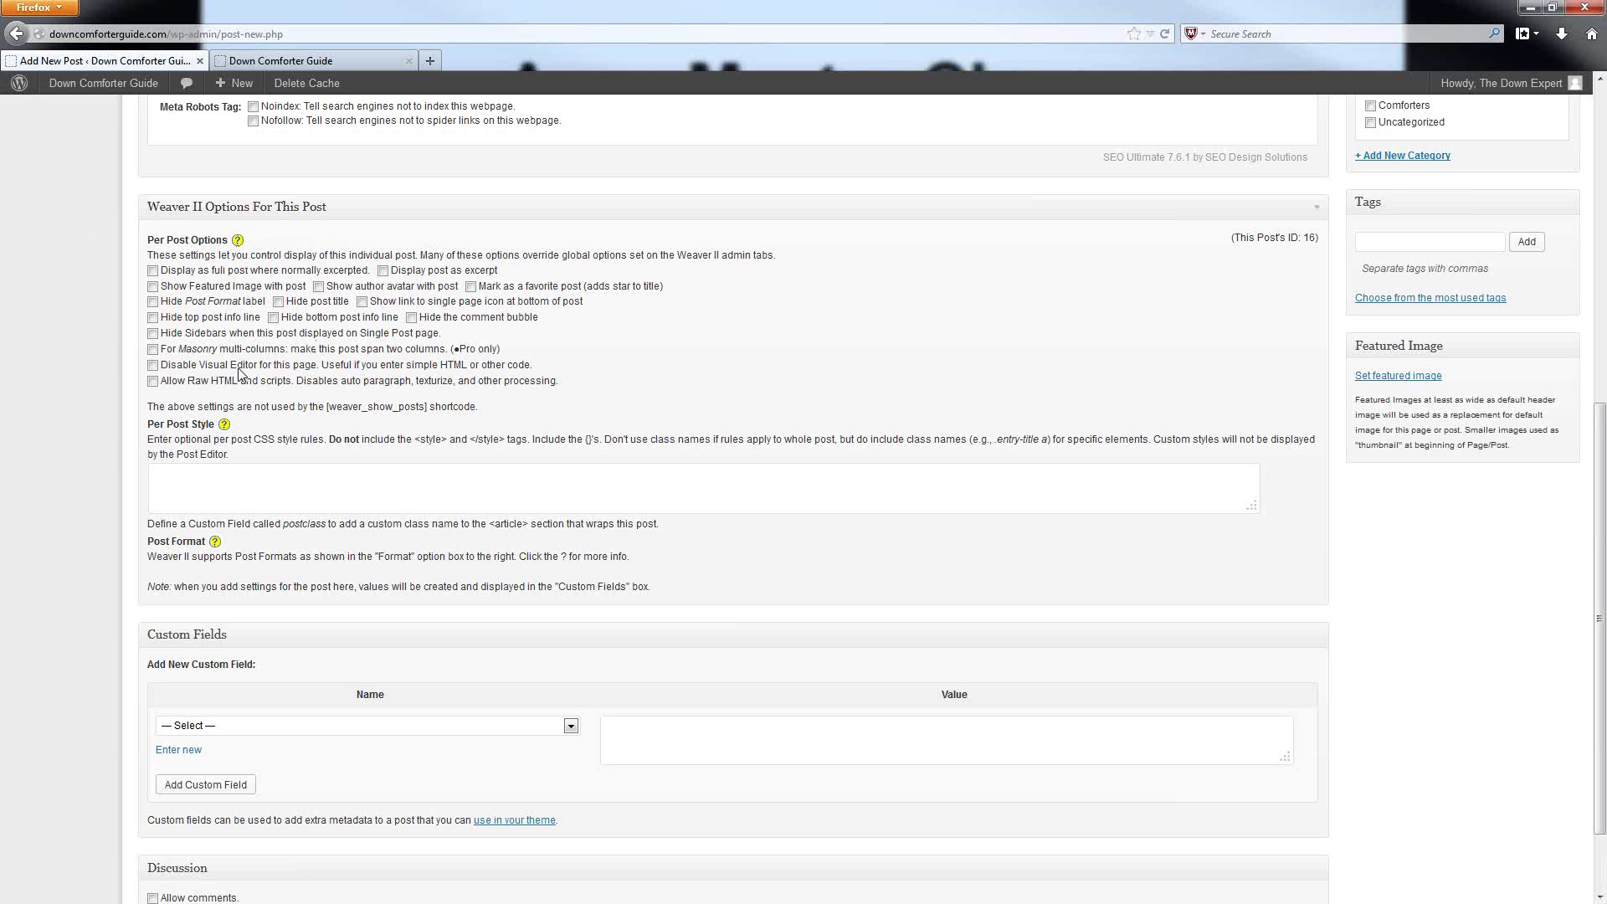
{"action": "scroll", "coordinate": [845, 381], "scroll_direction": "up", "scroll_amount": 5}
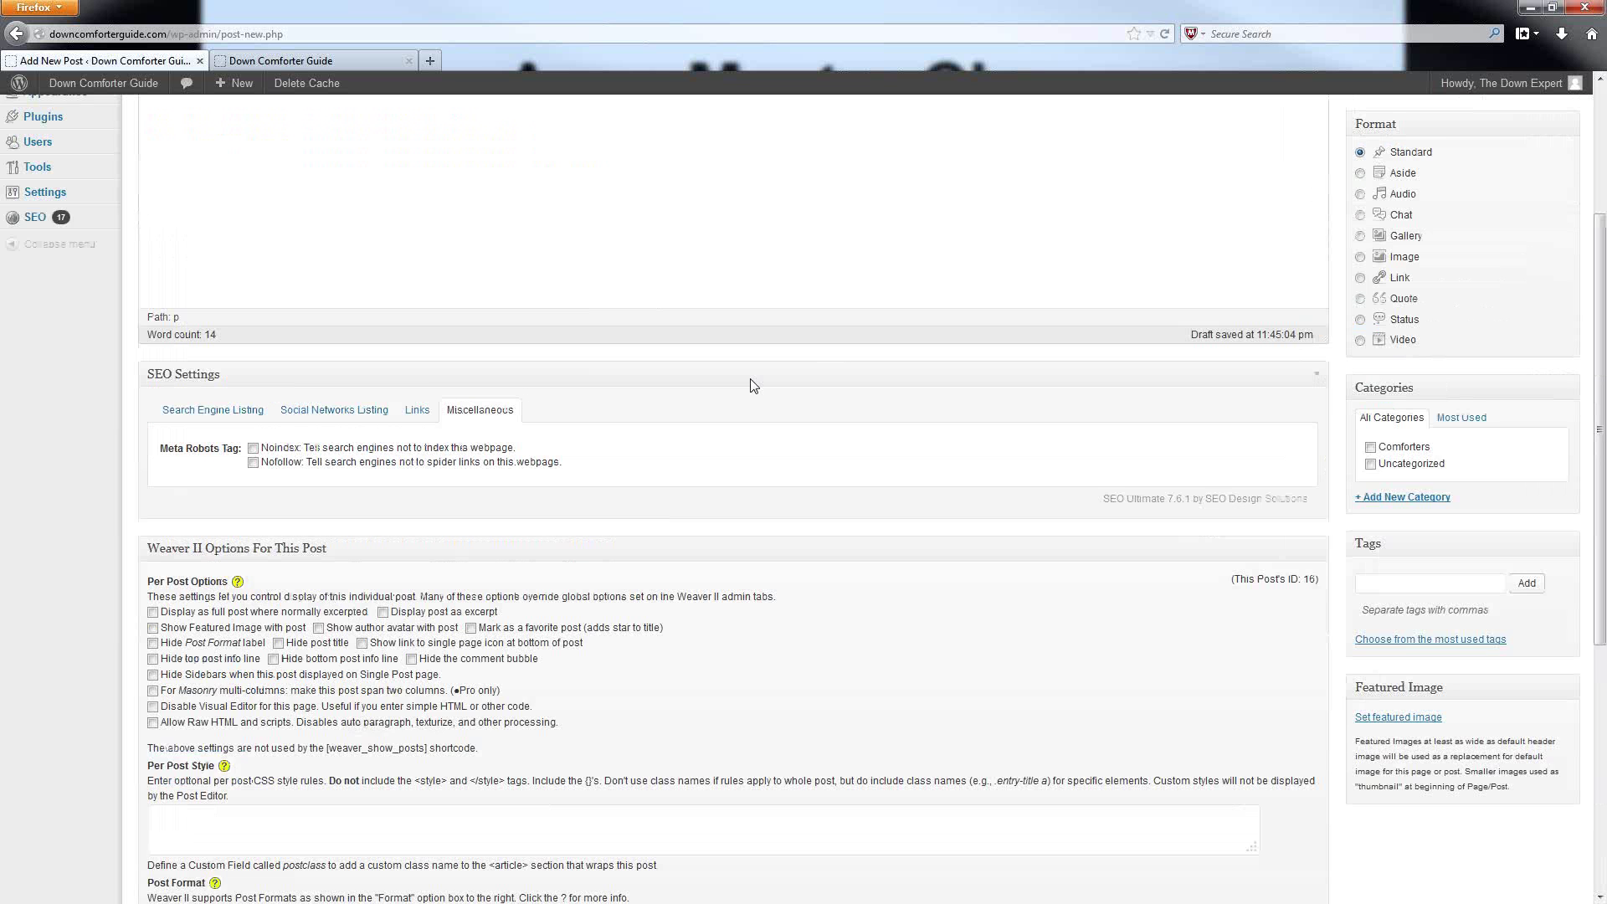
{"action": "left_click", "coordinate": [253, 503]}
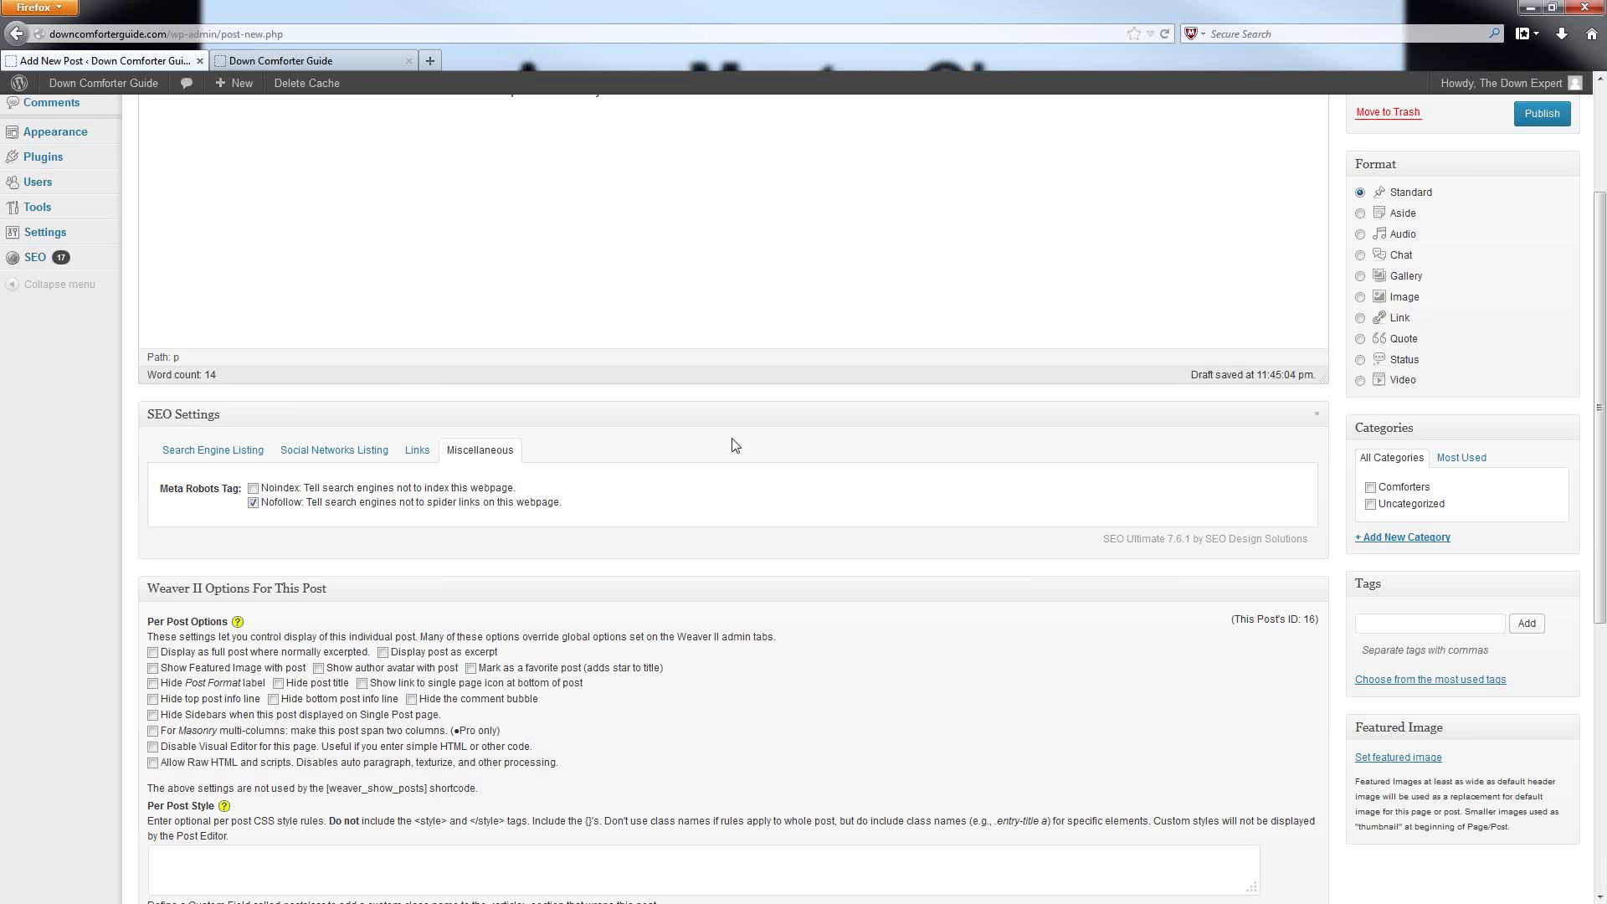
{"action": "scroll", "coordinate": [531, 405], "scroll_direction": "up", "scroll_amount": 4}
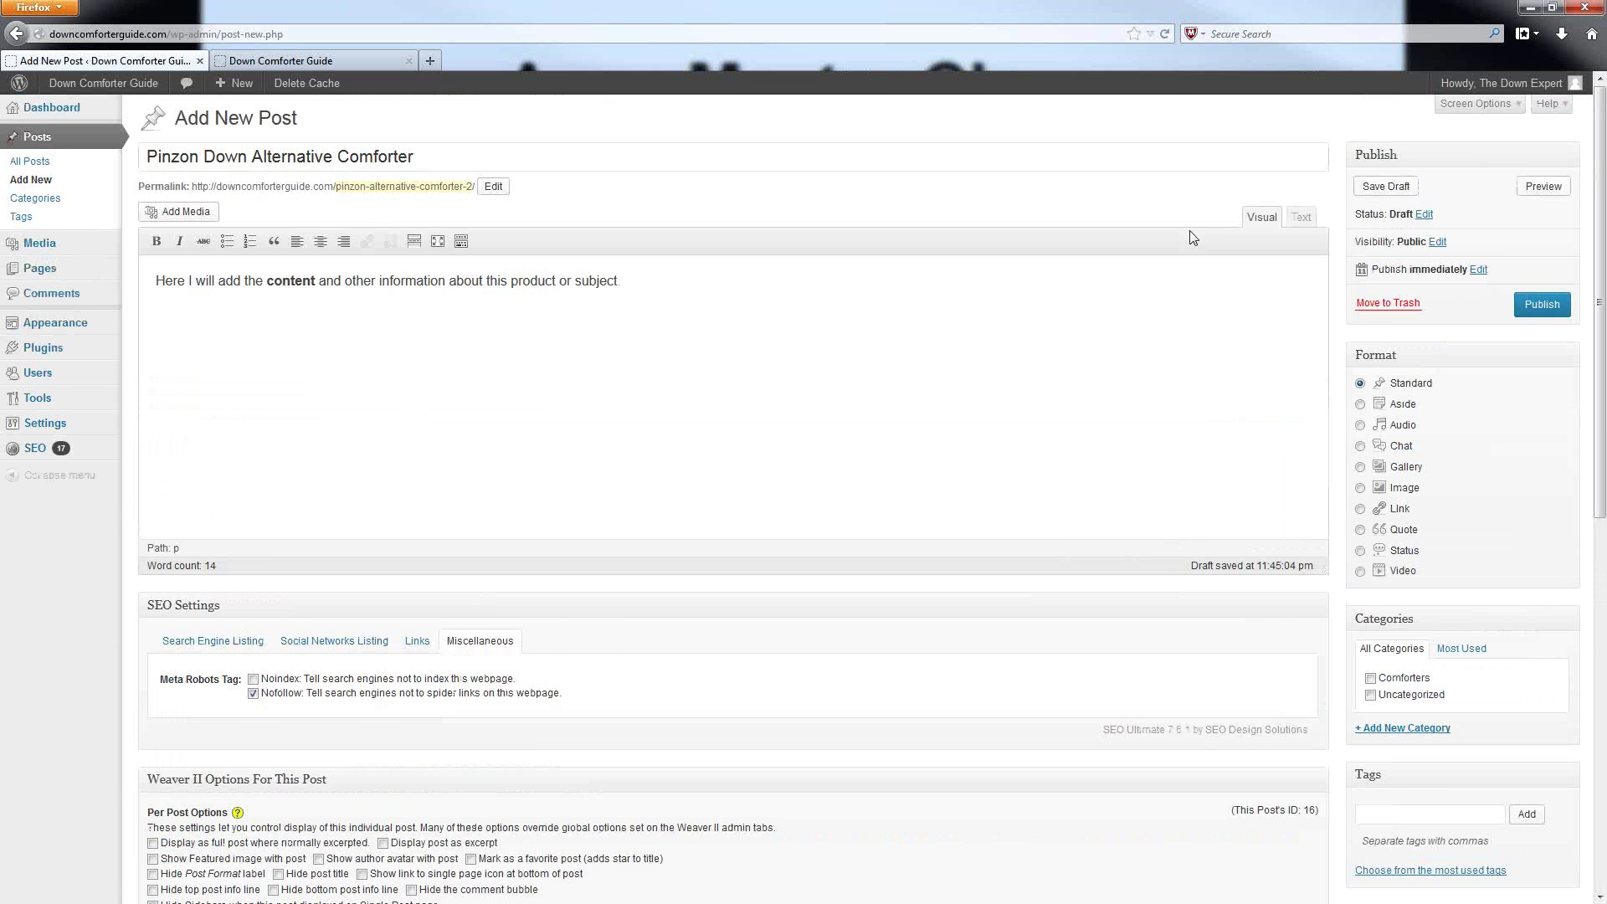
{"action": "left_click", "coordinate": [1300, 217]}
{"action": "left_click_drag", "start_coordinate": [189, 301], "coordinate": [98, 310]}
{"action": "key", "text": "BackSpace"}
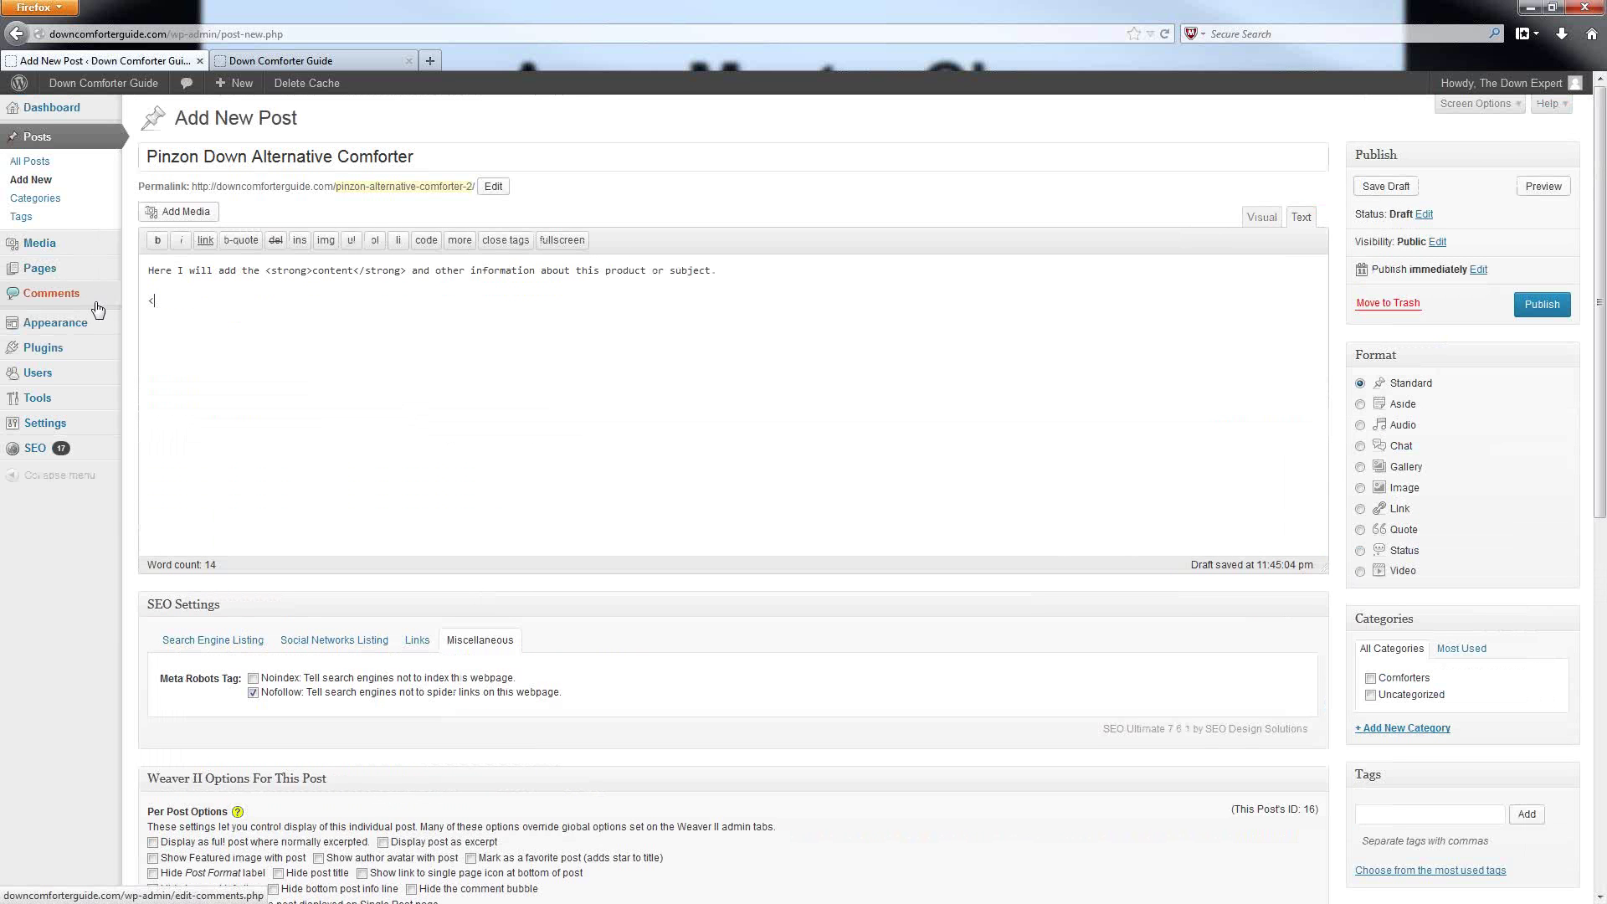
{"action": "type", "text": "<a href=\"http://\" rel=\"nofollow\">Link Text</a>"}
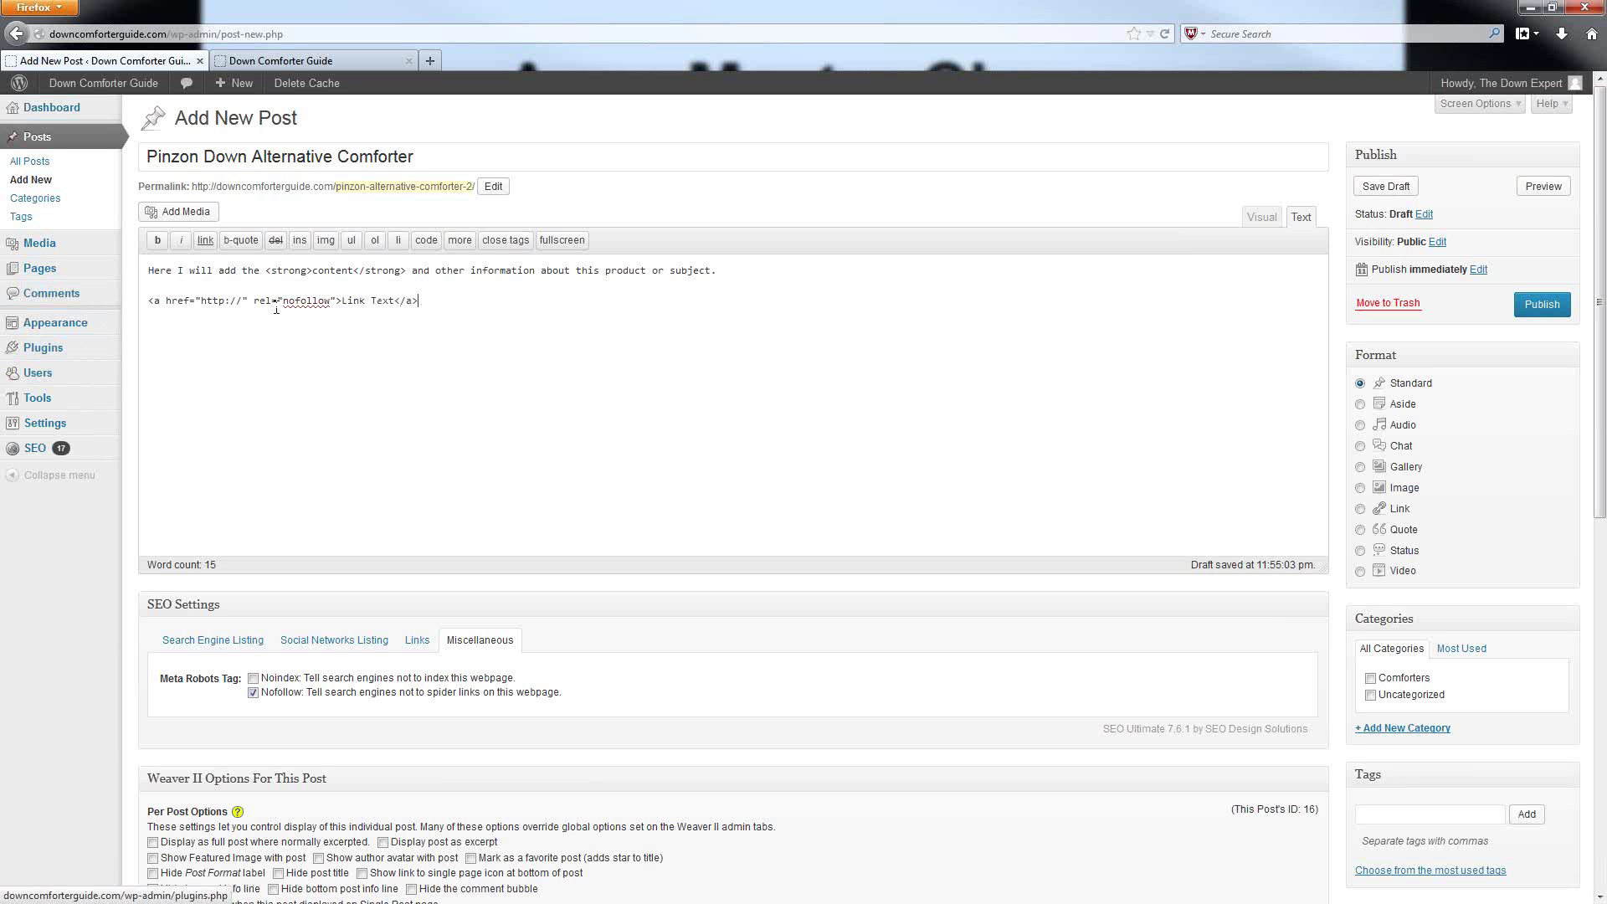
{"action": "left_click_drag", "start_coordinate": [243, 301], "coordinate": [203, 299]}
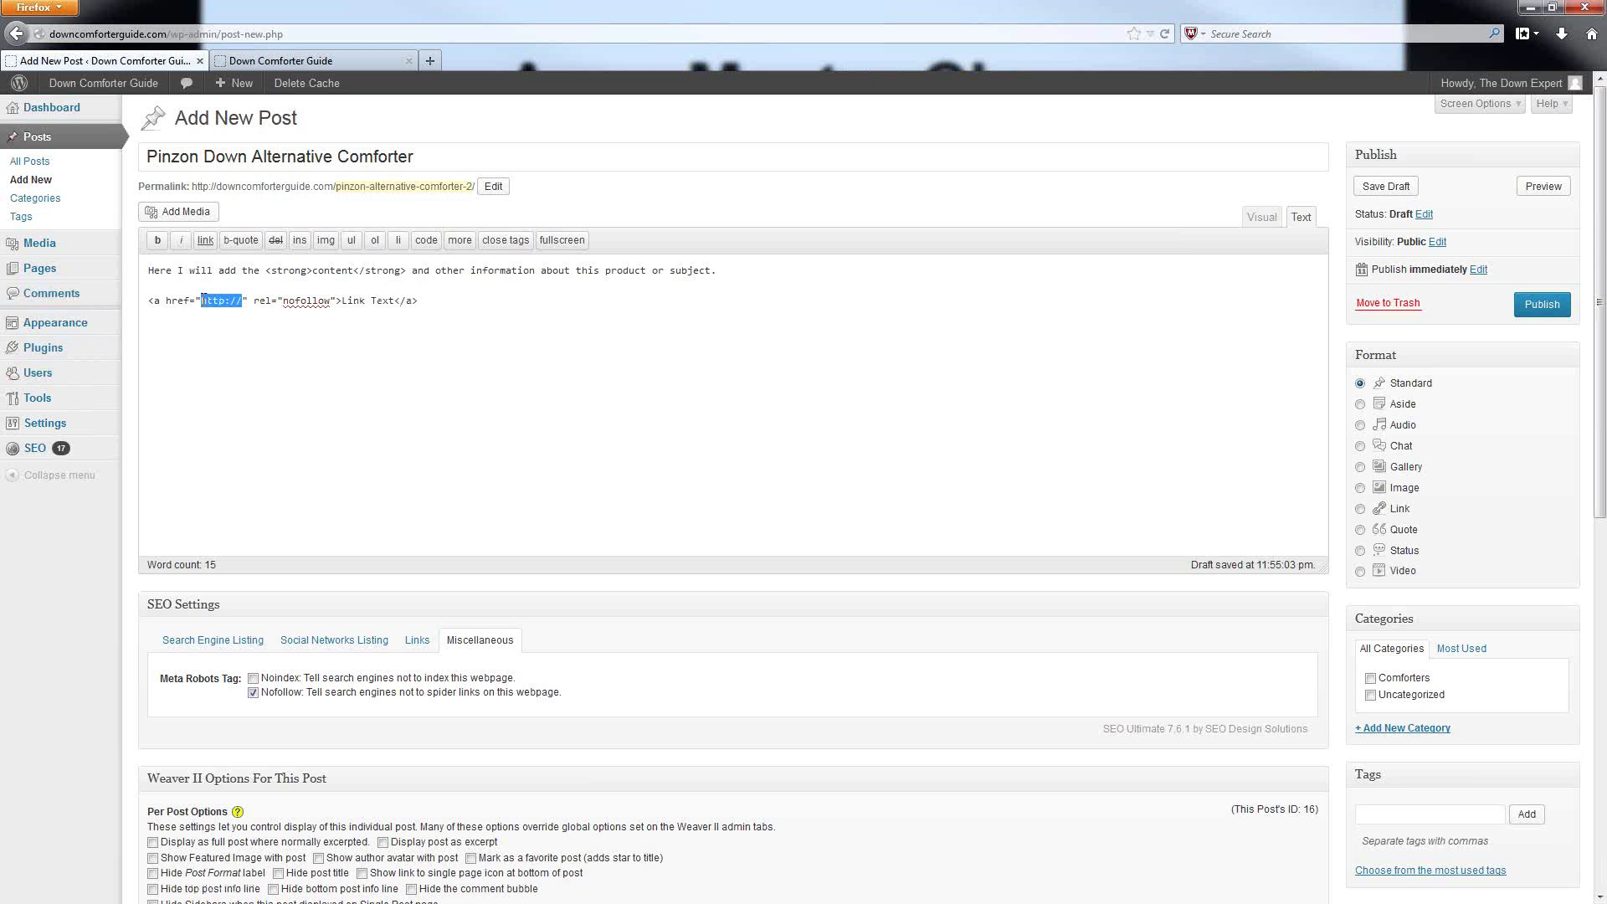
{"action": "double_click", "coordinate": [304, 299]}
{"action": "left_click", "coordinate": [303, 299]}
{"action": "left_click", "coordinate": [254, 693]}
Try the "Allow Raw HTML and scripts" option in the post's Weaver II options, read the nearby shortcode note, and turn it off again.
{"action": "scroll", "coordinate": [657, 640], "scroll_direction": "down", "scroll_amount": 7}
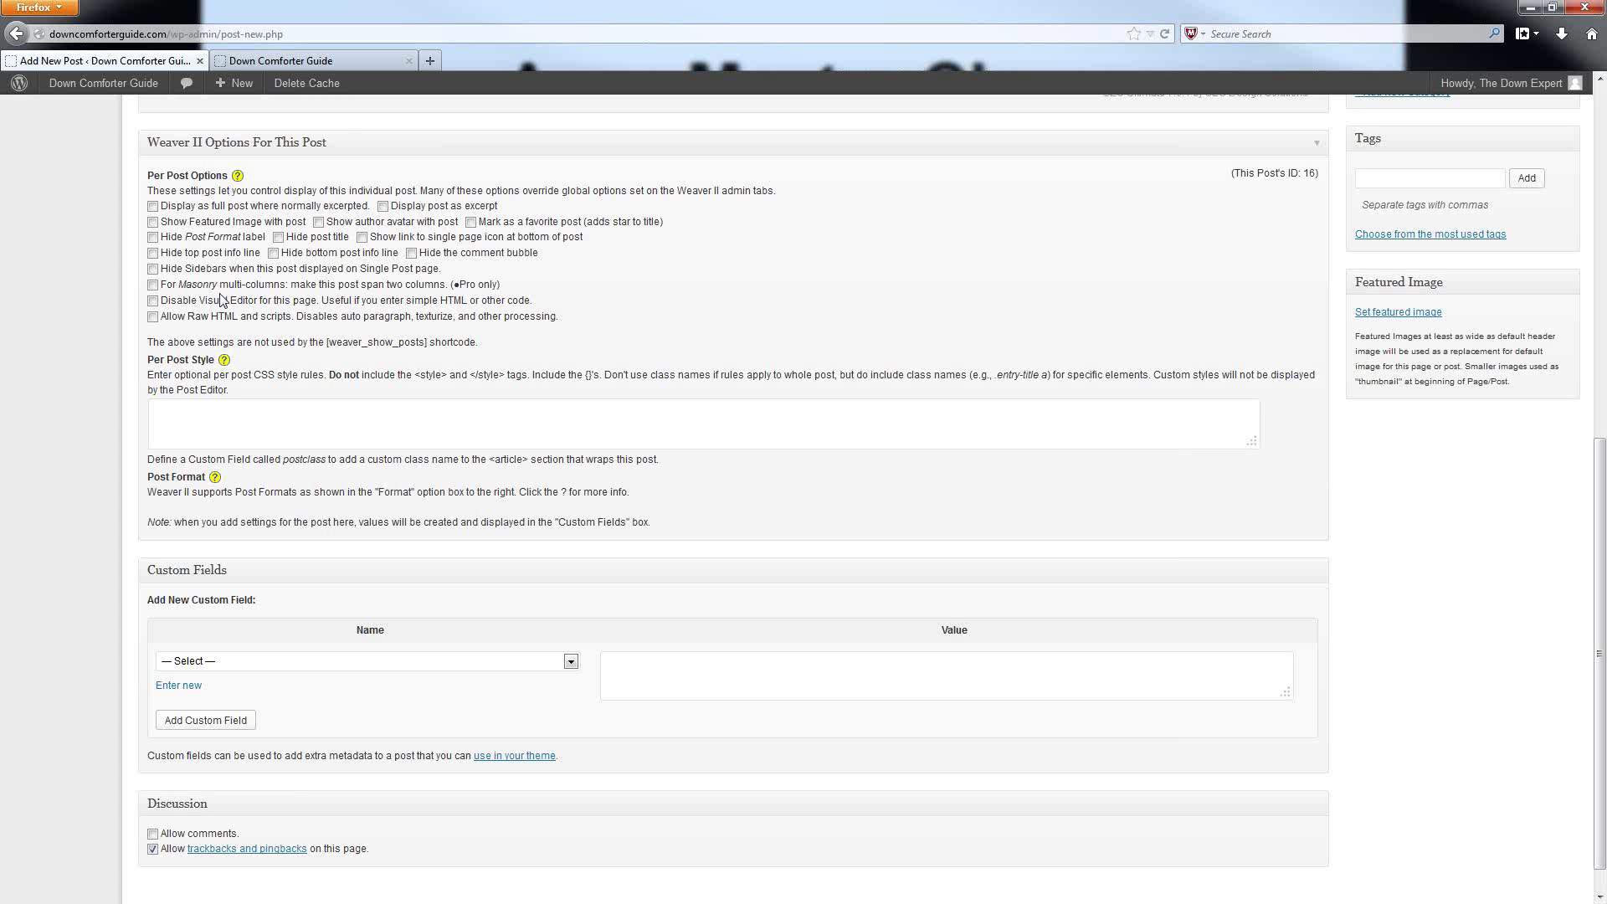
{"action": "scroll", "coordinate": [224, 299], "scroll_direction": "up", "scroll_amount": 5}
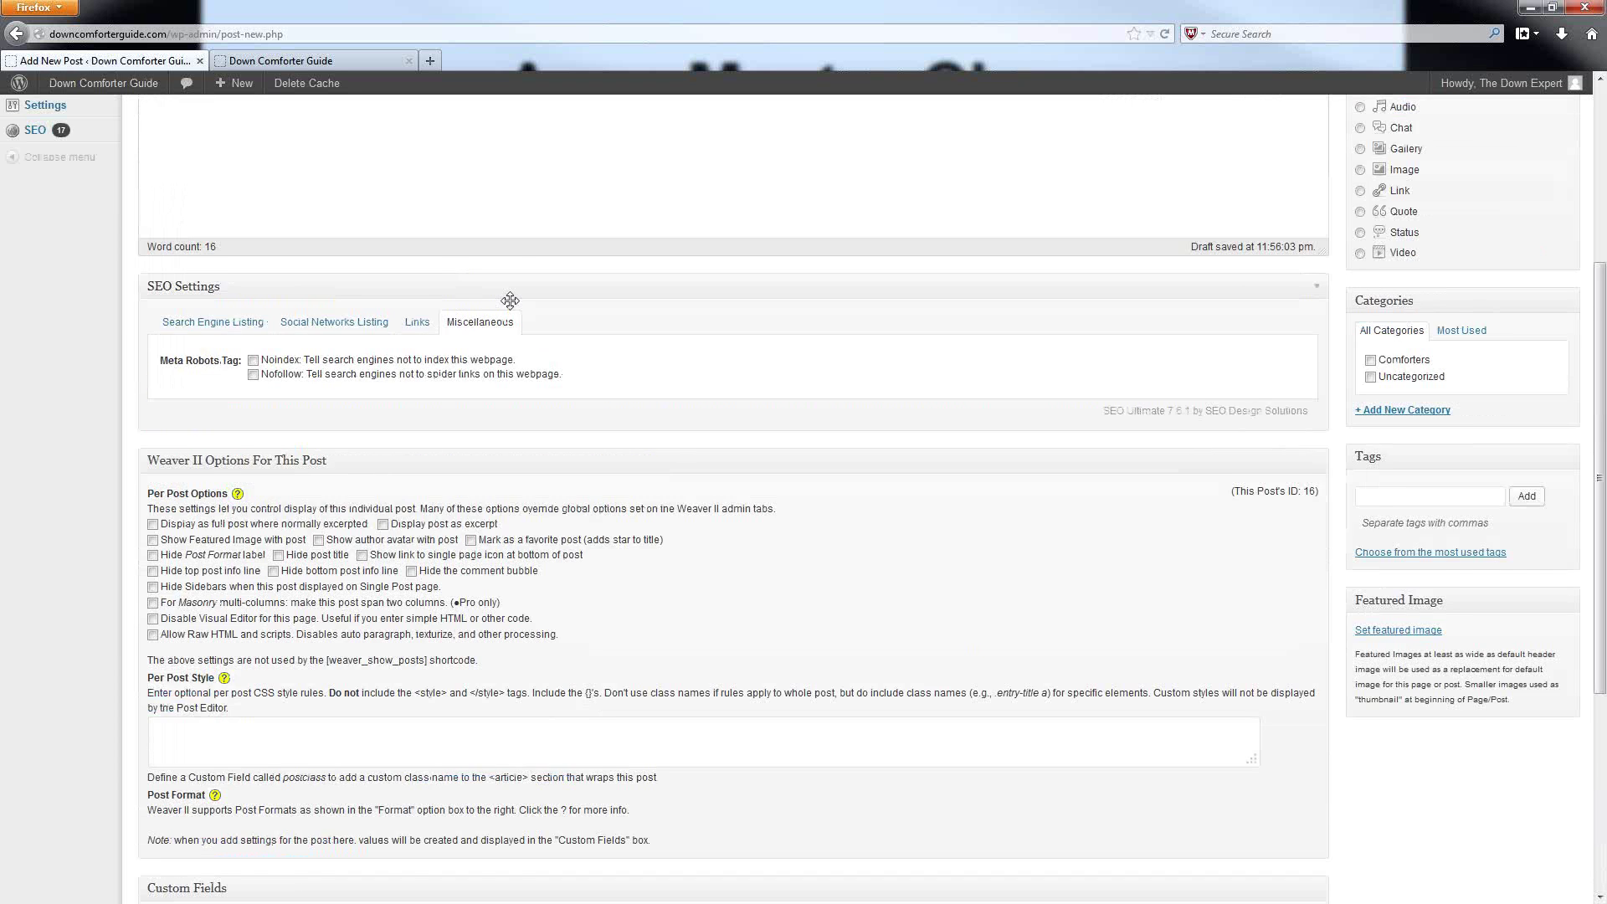
{"action": "scroll", "coordinate": [777, 326], "scroll_direction": "up", "scroll_amount": 3}
{"action": "scroll", "coordinate": [433, 503], "scroll_direction": "down", "scroll_amount": 5}
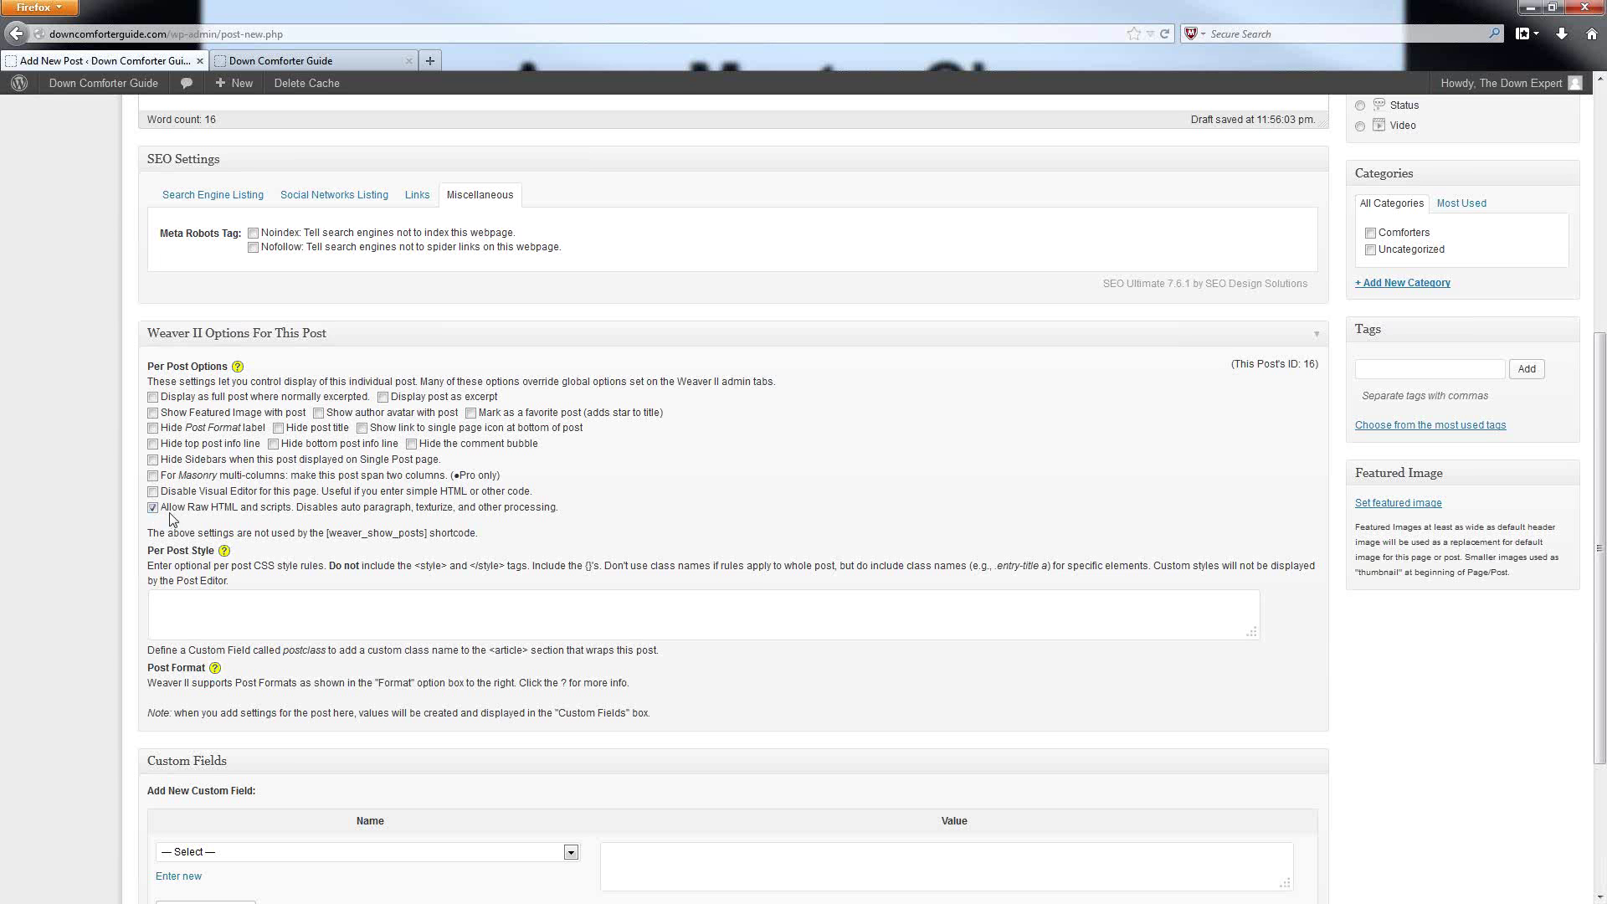
{"action": "left_click", "coordinate": [153, 507]}
{"action": "left_click", "coordinate": [153, 507]}
{"action": "left_click", "coordinate": [153, 509]}
{"action": "left_click_drag", "start_coordinate": [428, 540], "coordinate": [324, 535]}
{"action": "left_click", "coordinate": [392, 534]}
{"action": "left_click_drag", "start_coordinate": [327, 534], "coordinate": [431, 541]}
{"action": "left_click", "coordinate": [152, 508]}
{"action": "left_click", "coordinate": [153, 508]}
{"action": "left_click", "coordinate": [555, 507]}
{"action": "left_click_drag", "start_coordinate": [556, 507], "coordinate": [478, 508]}
{"action": "double_click", "coordinate": [445, 534]}
{"action": "left_click", "coordinate": [152, 507]}
{"action": "left_click_drag", "start_coordinate": [328, 534], "coordinate": [428, 534]}
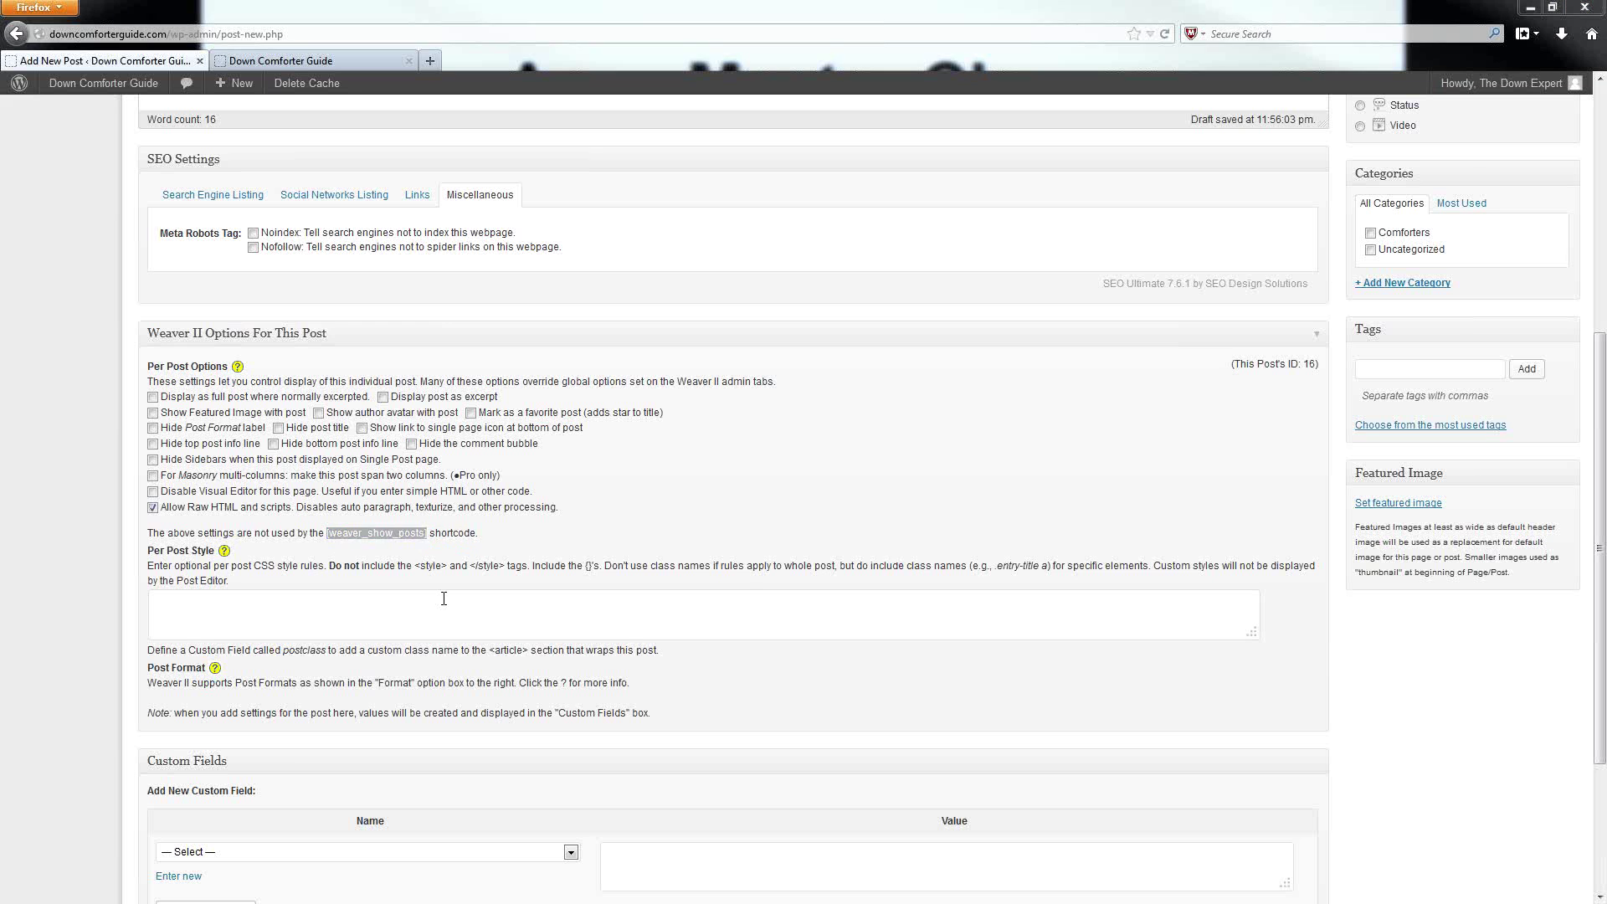
{"action": "left_click_drag", "start_coordinate": [226, 551], "coordinate": [215, 536]}
{"action": "left_click", "coordinate": [159, 517]}
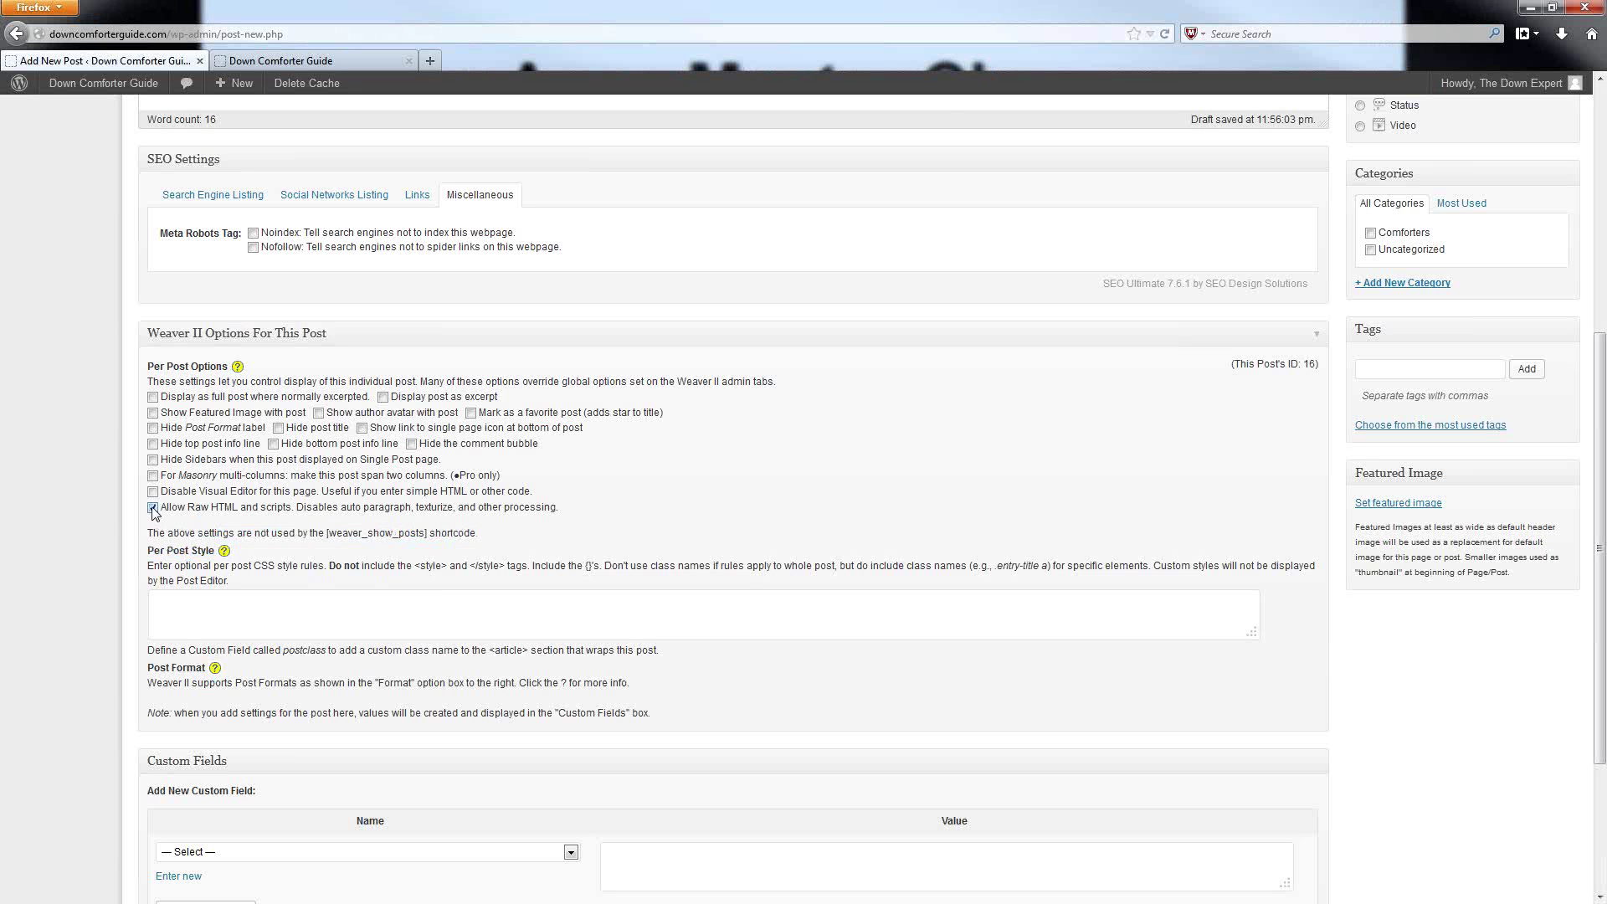
{"action": "left_click", "coordinate": [152, 507]}
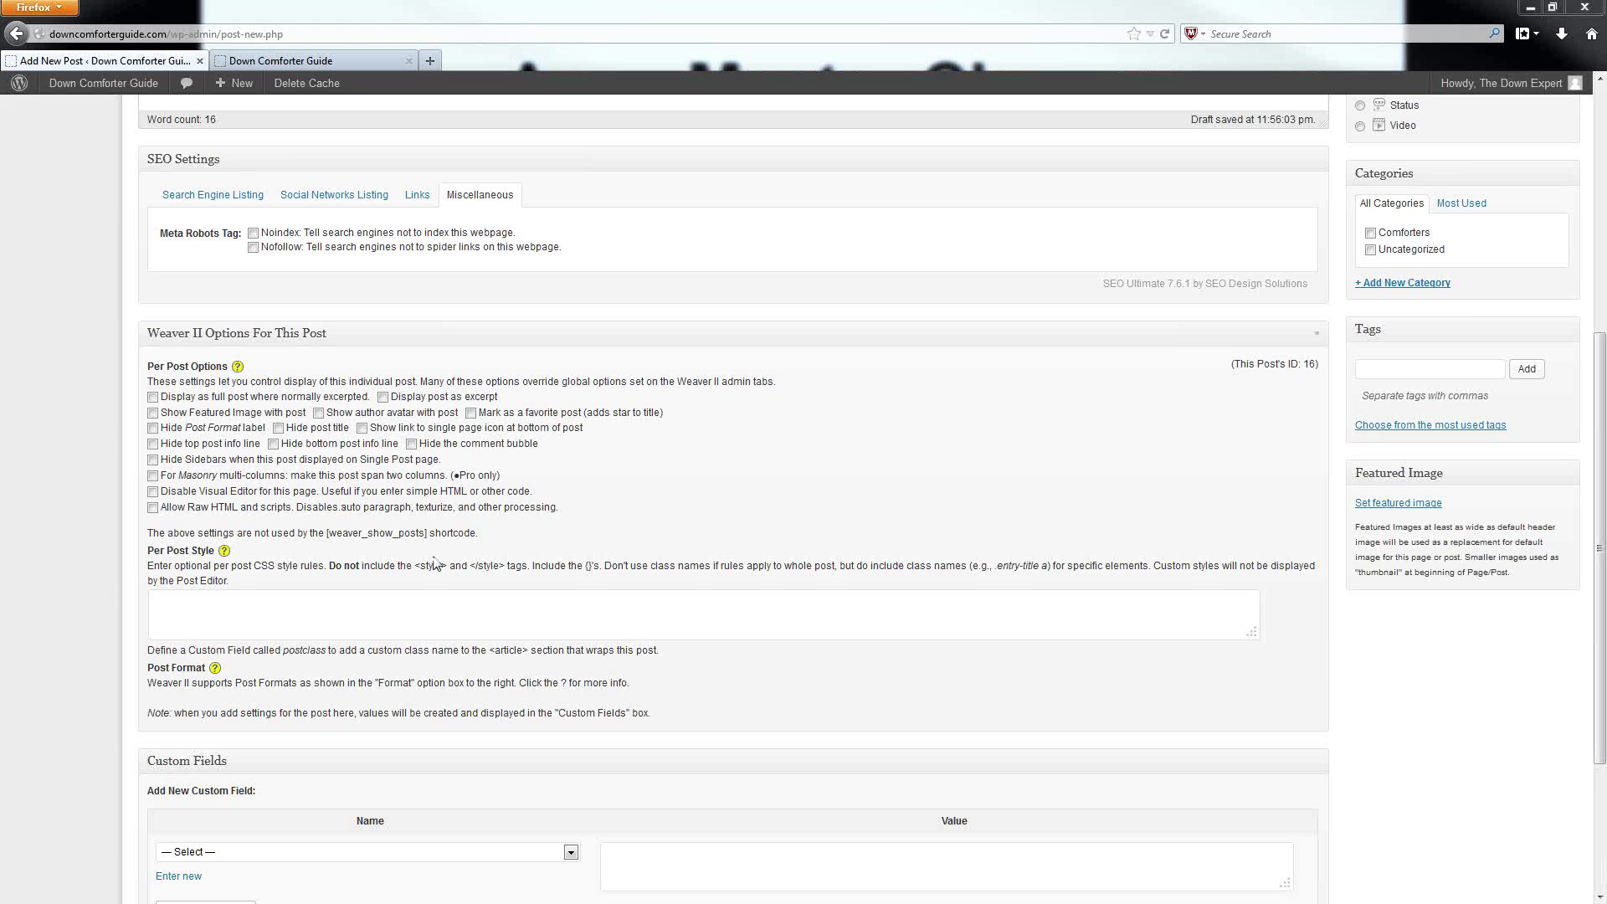
Enable Noindex under the post's Meta Robots Tag, and return the SEO settings to the Search Engine Listing section.
{"action": "scroll", "coordinate": [893, 580], "scroll_direction": "up", "scroll_amount": 5}
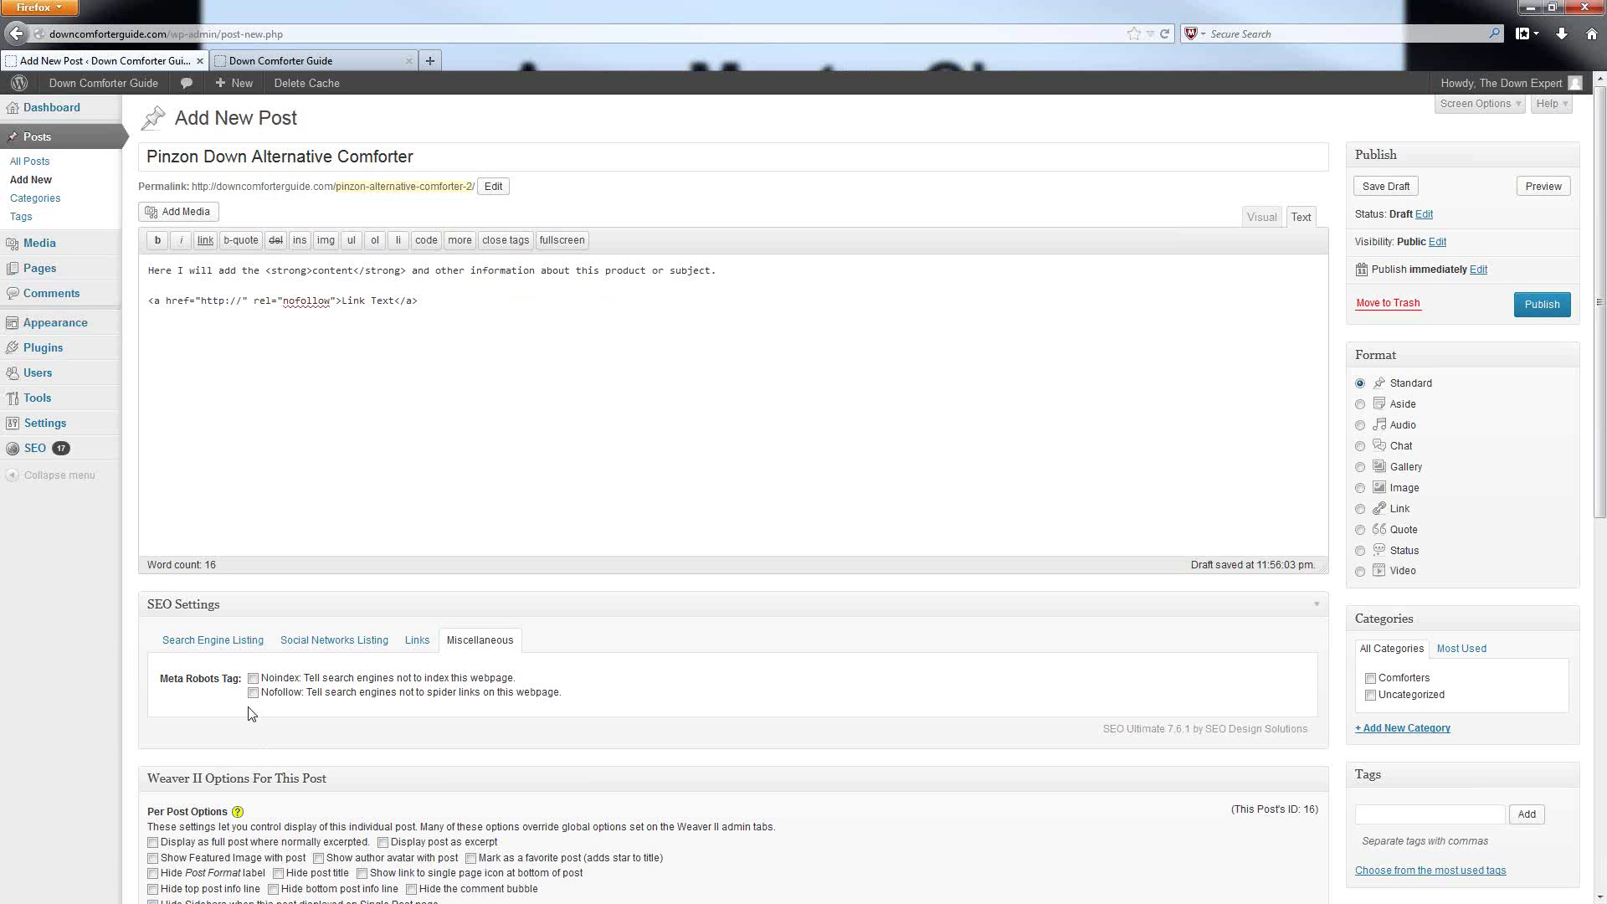
{"action": "left_click", "coordinate": [254, 679]}
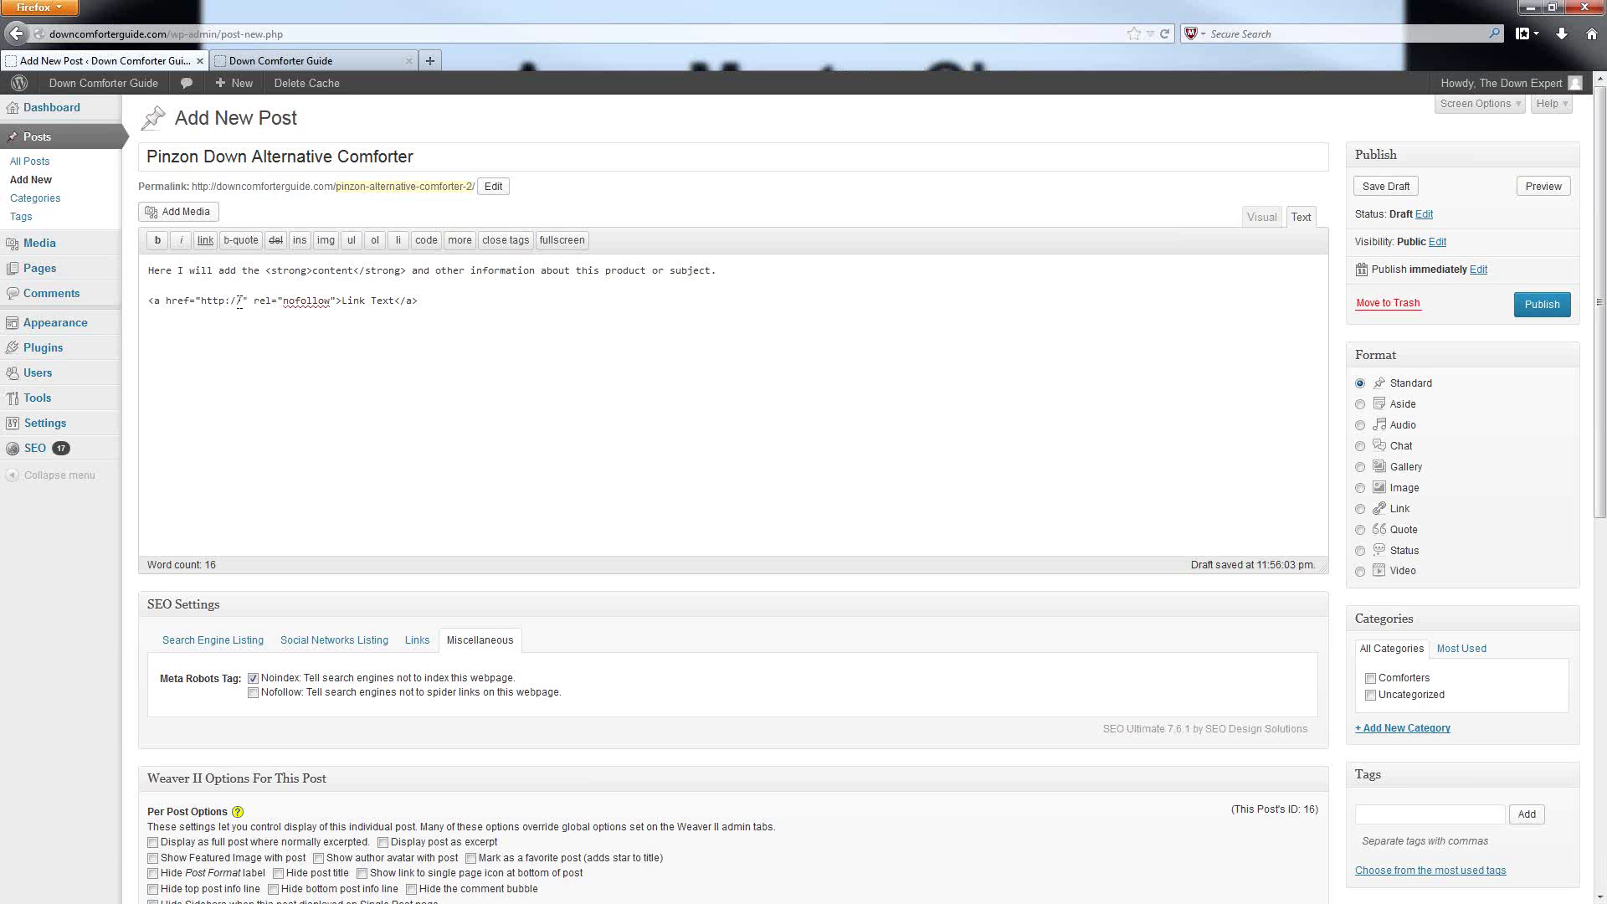
{"action": "left_click_drag", "start_coordinate": [237, 301], "coordinate": [244, 300]}
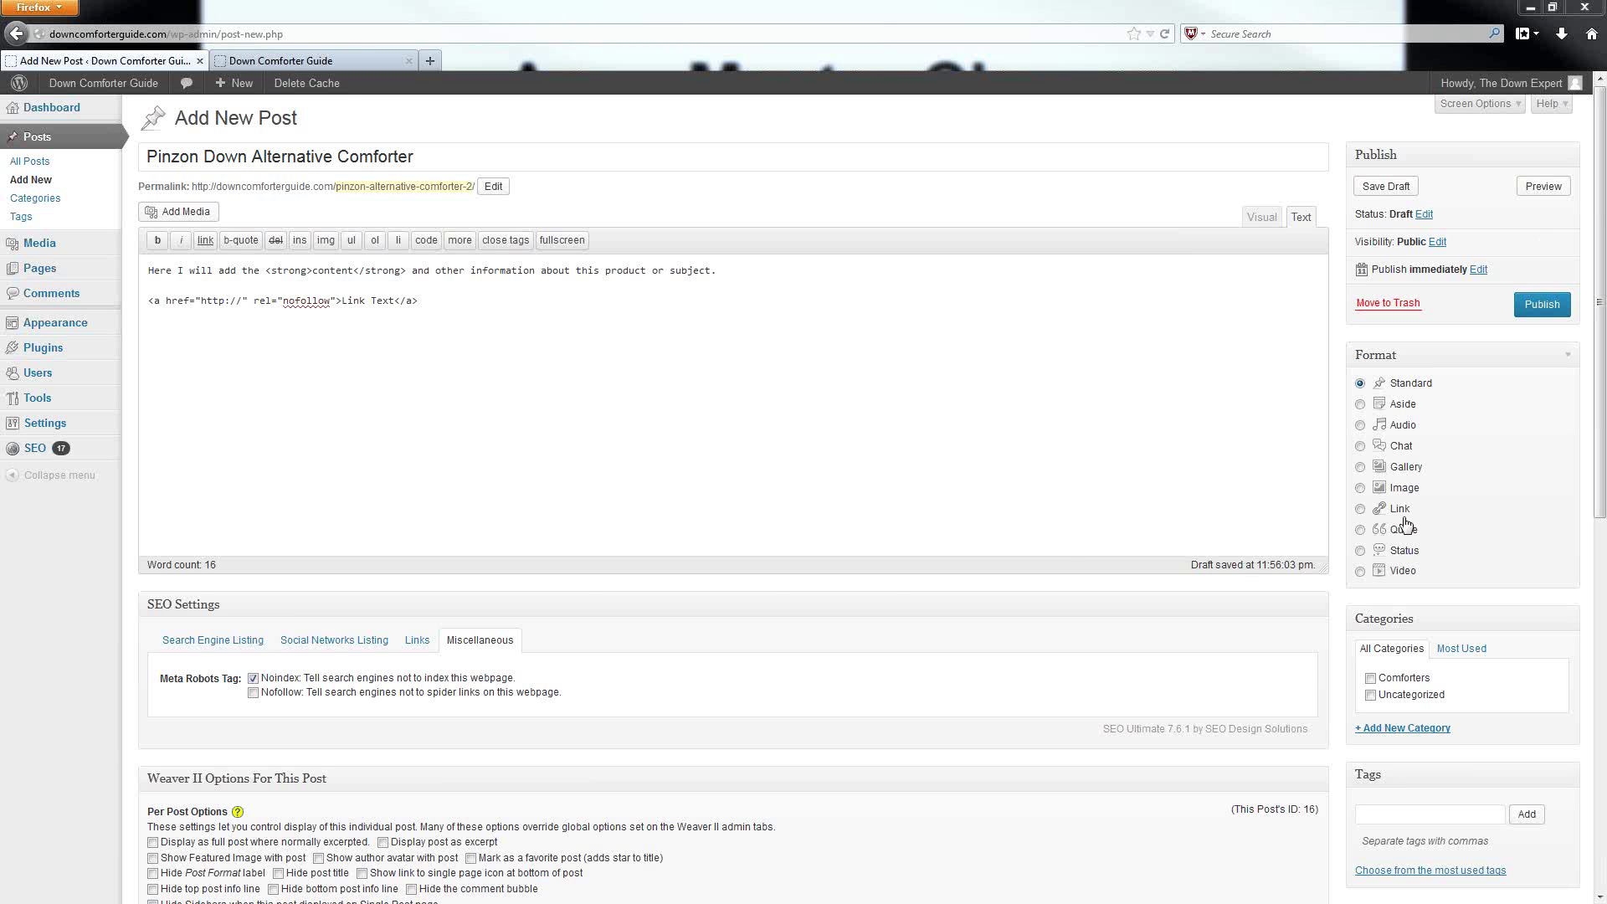
{"action": "left_click", "coordinate": [243, 641]}
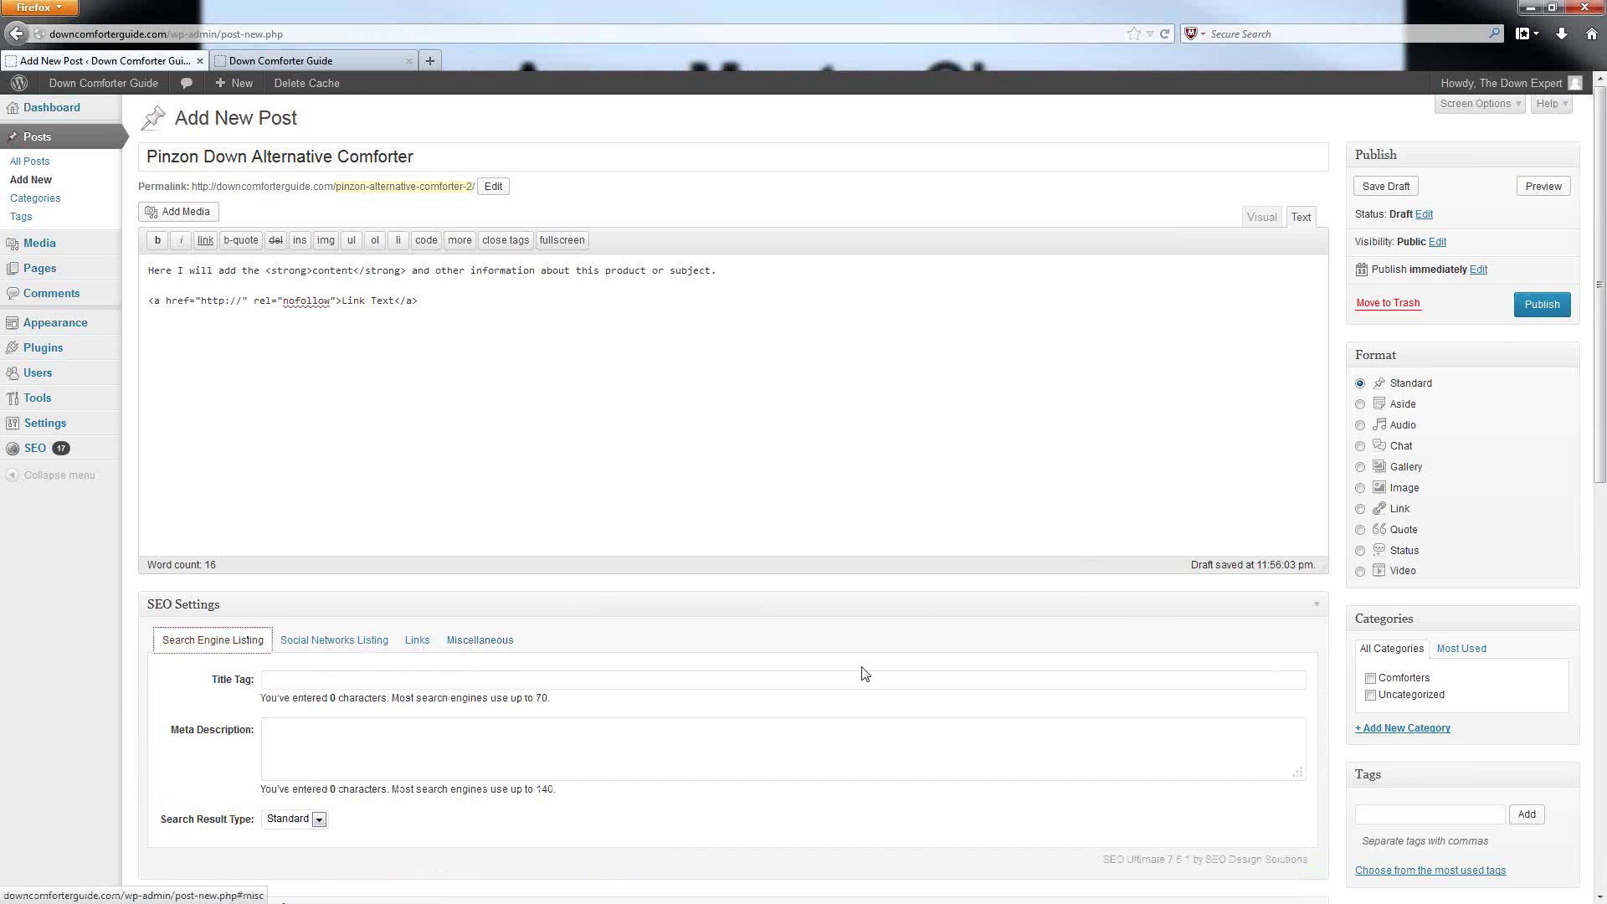
Compare the per-post Weaver II options with the header, breadcrumb, page heading and footer on the site's homepage.
{"action": "scroll", "coordinate": [804, 649], "scroll_direction": "down", "scroll_amount": 5}
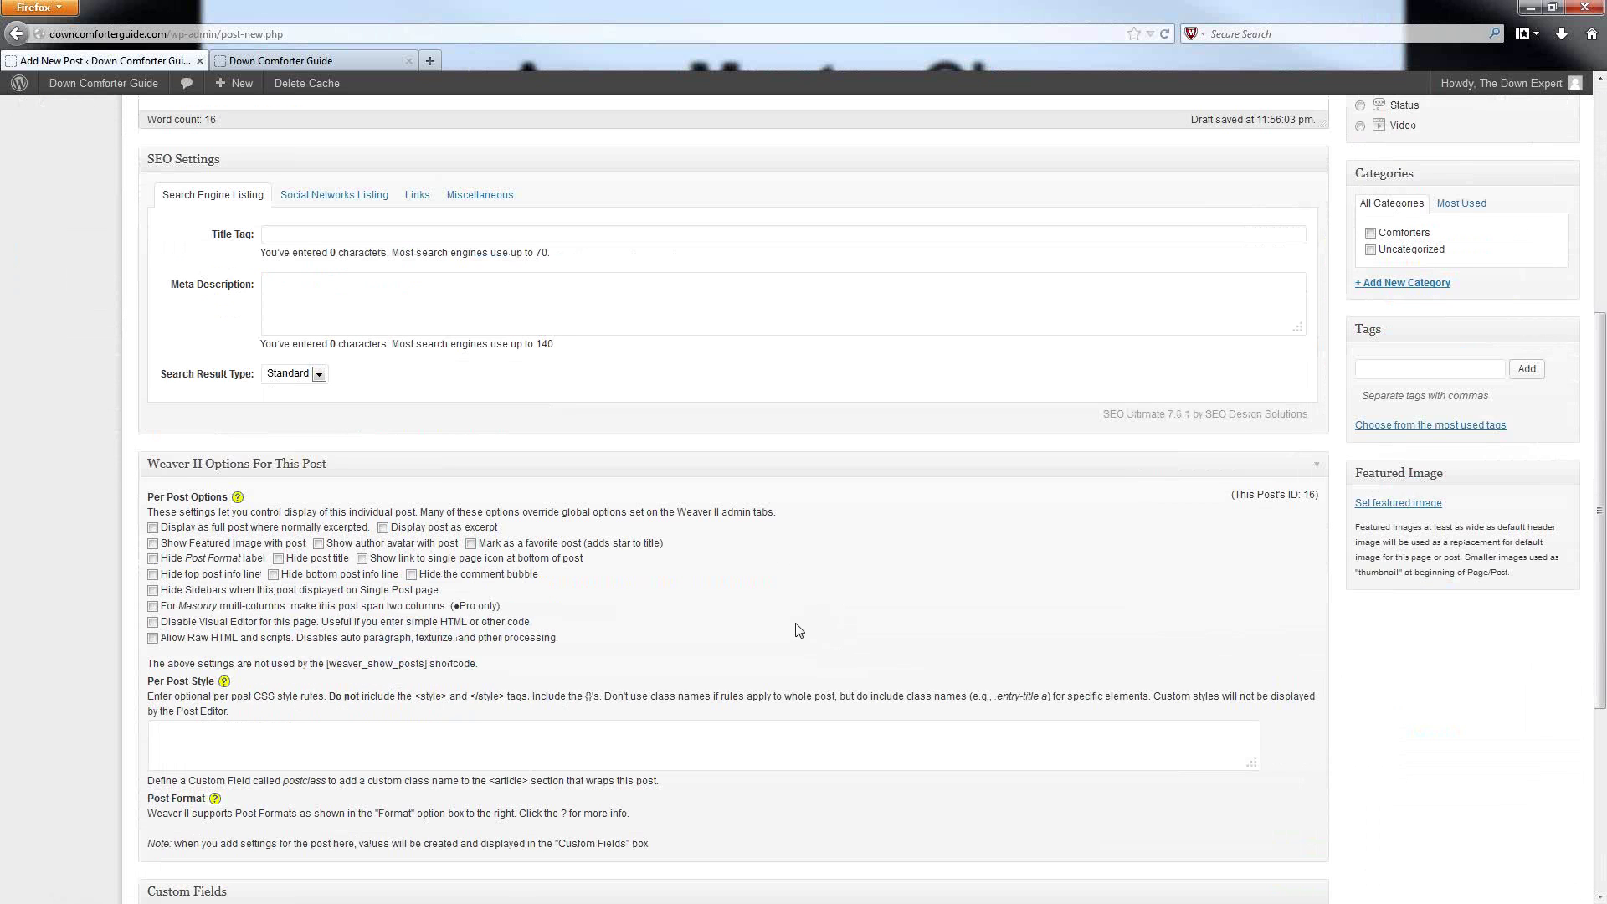
{"action": "scroll", "coordinate": [799, 635], "scroll_direction": "down", "scroll_amount": 3}
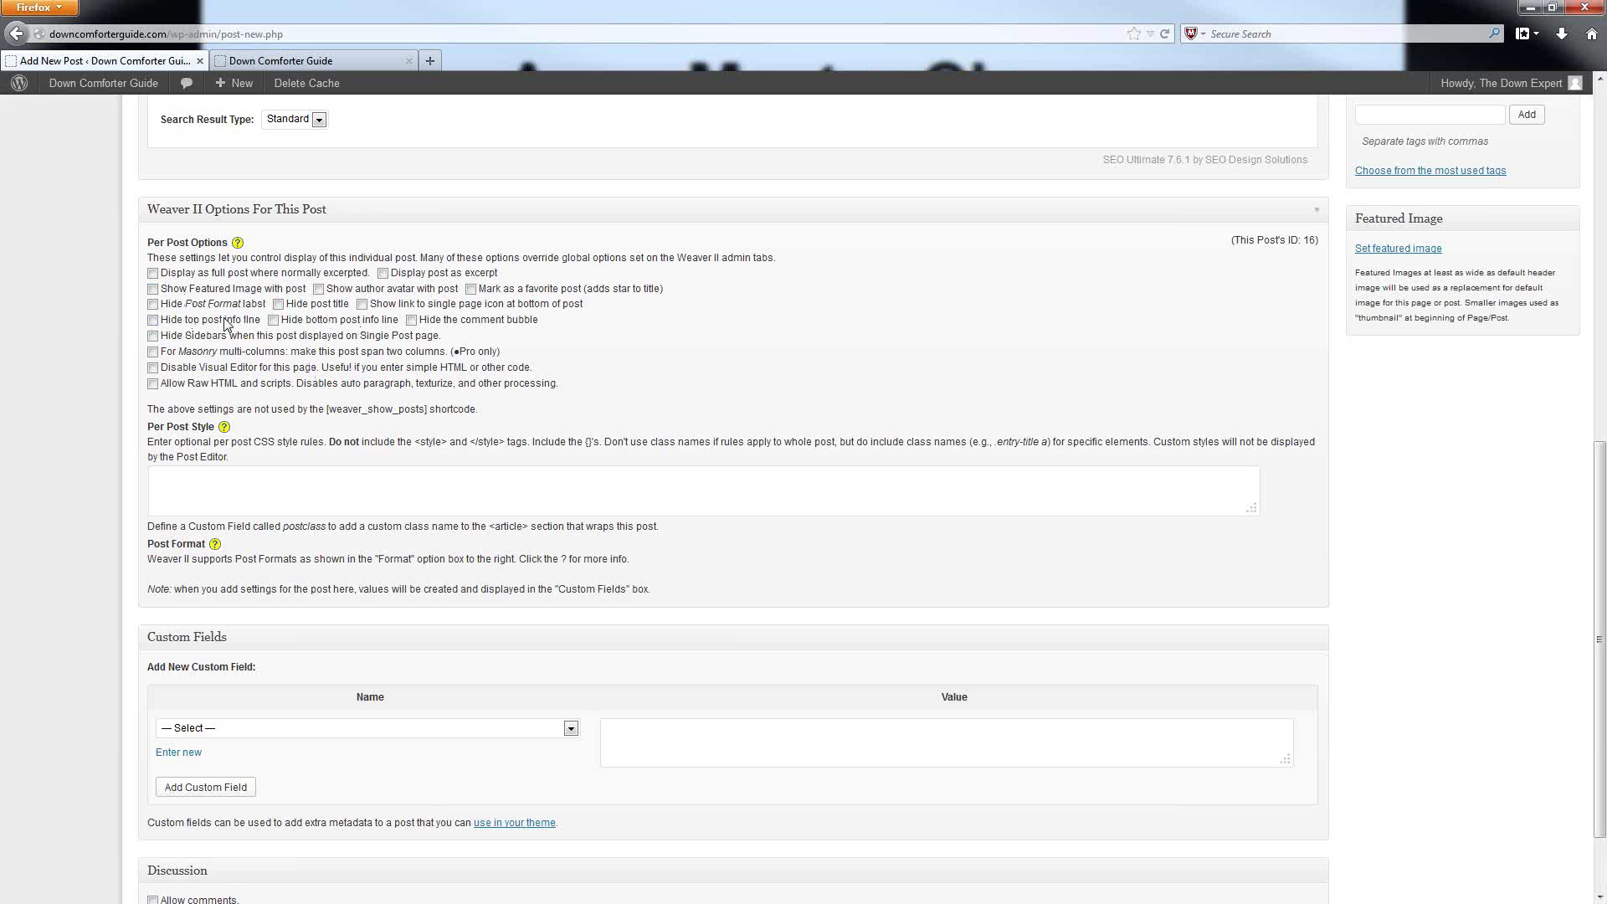
{"action": "left_click", "coordinate": [261, 61]}
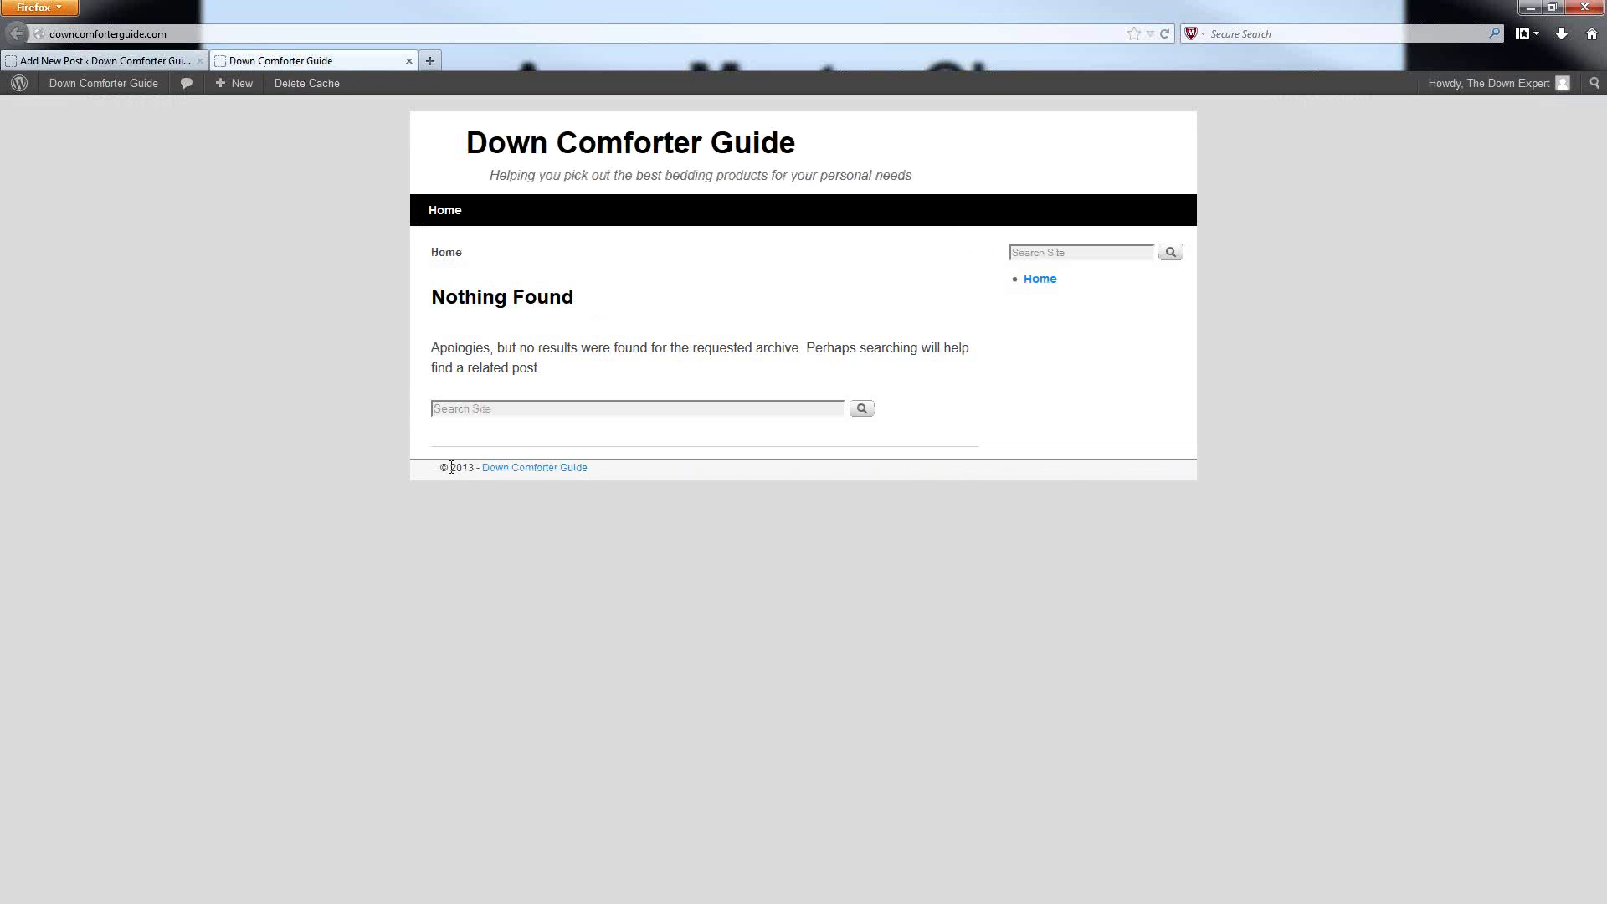
{"action": "triple_click", "coordinate": [616, 473]}
{"action": "left_click", "coordinate": [919, 207]}
{"action": "left_click_drag", "start_coordinate": [939, 179], "coordinate": [452, 143]}
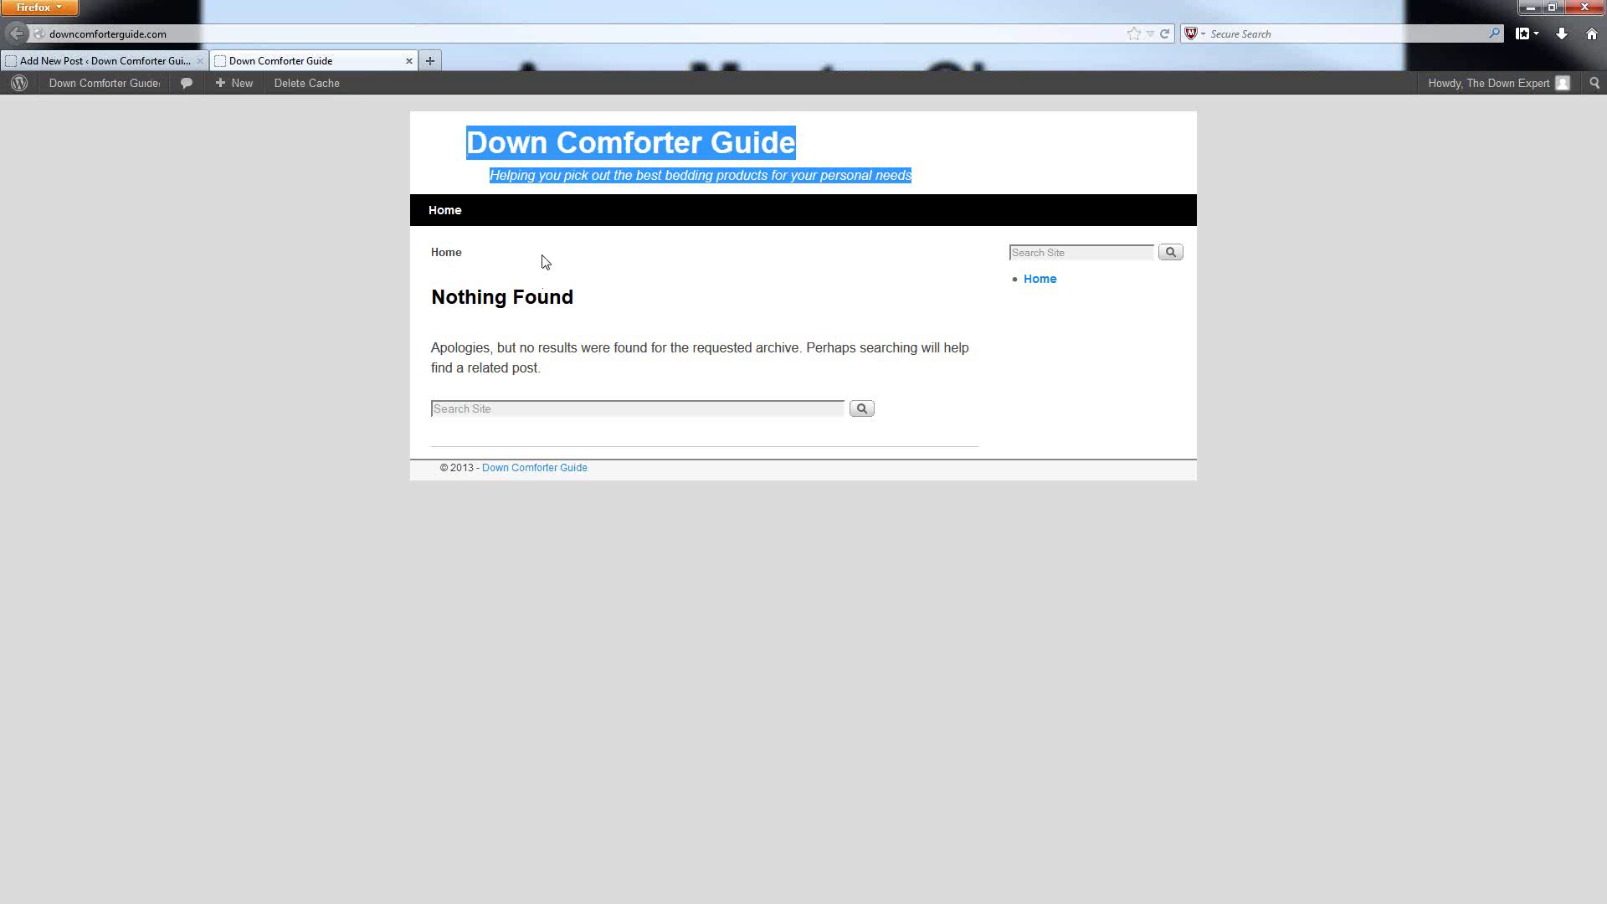
{"action": "left_click", "coordinate": [560, 296]}
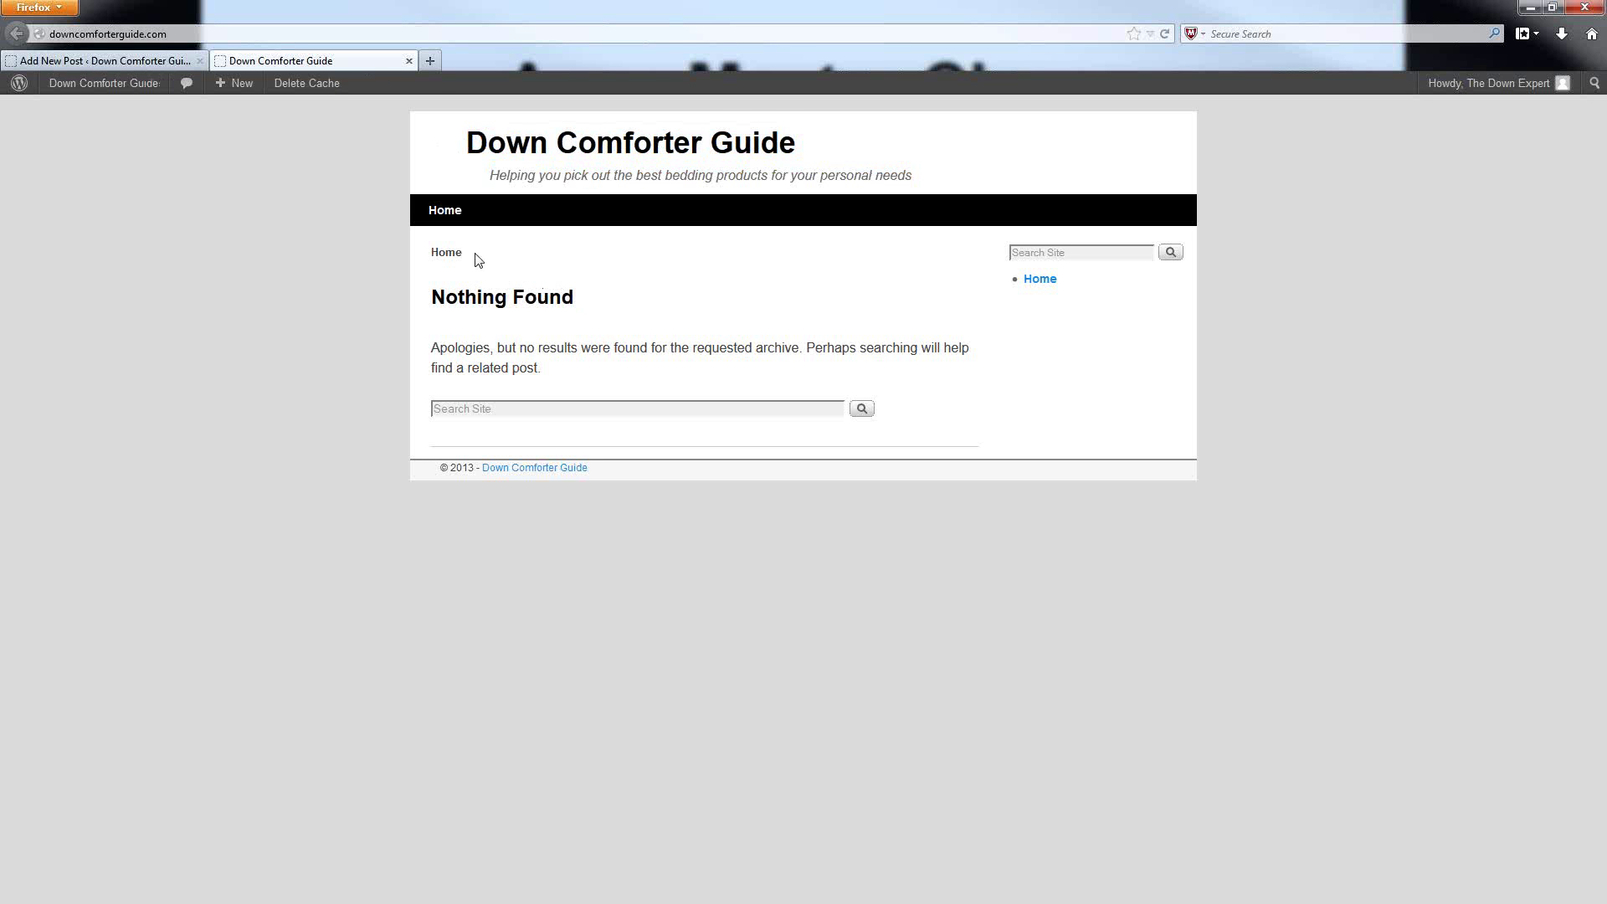
{"action": "left_click_drag", "start_coordinate": [474, 259], "coordinate": [428, 254]}
{"action": "left_click_drag", "start_coordinate": [585, 305], "coordinate": [426, 309]}
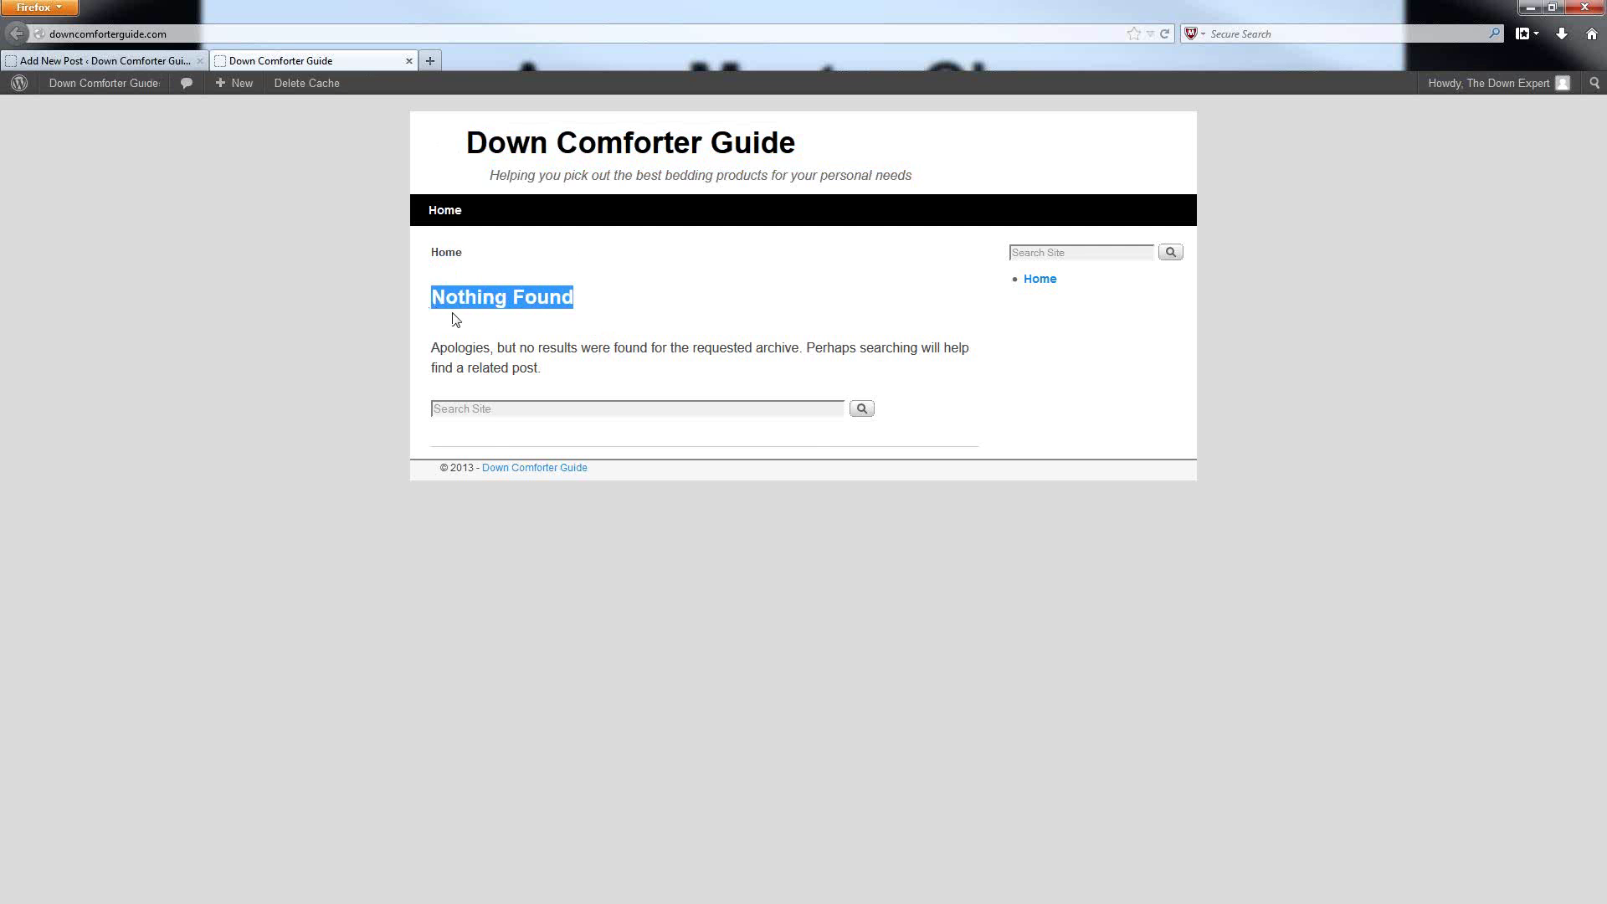
{"action": "left_click", "coordinate": [134, 61]}
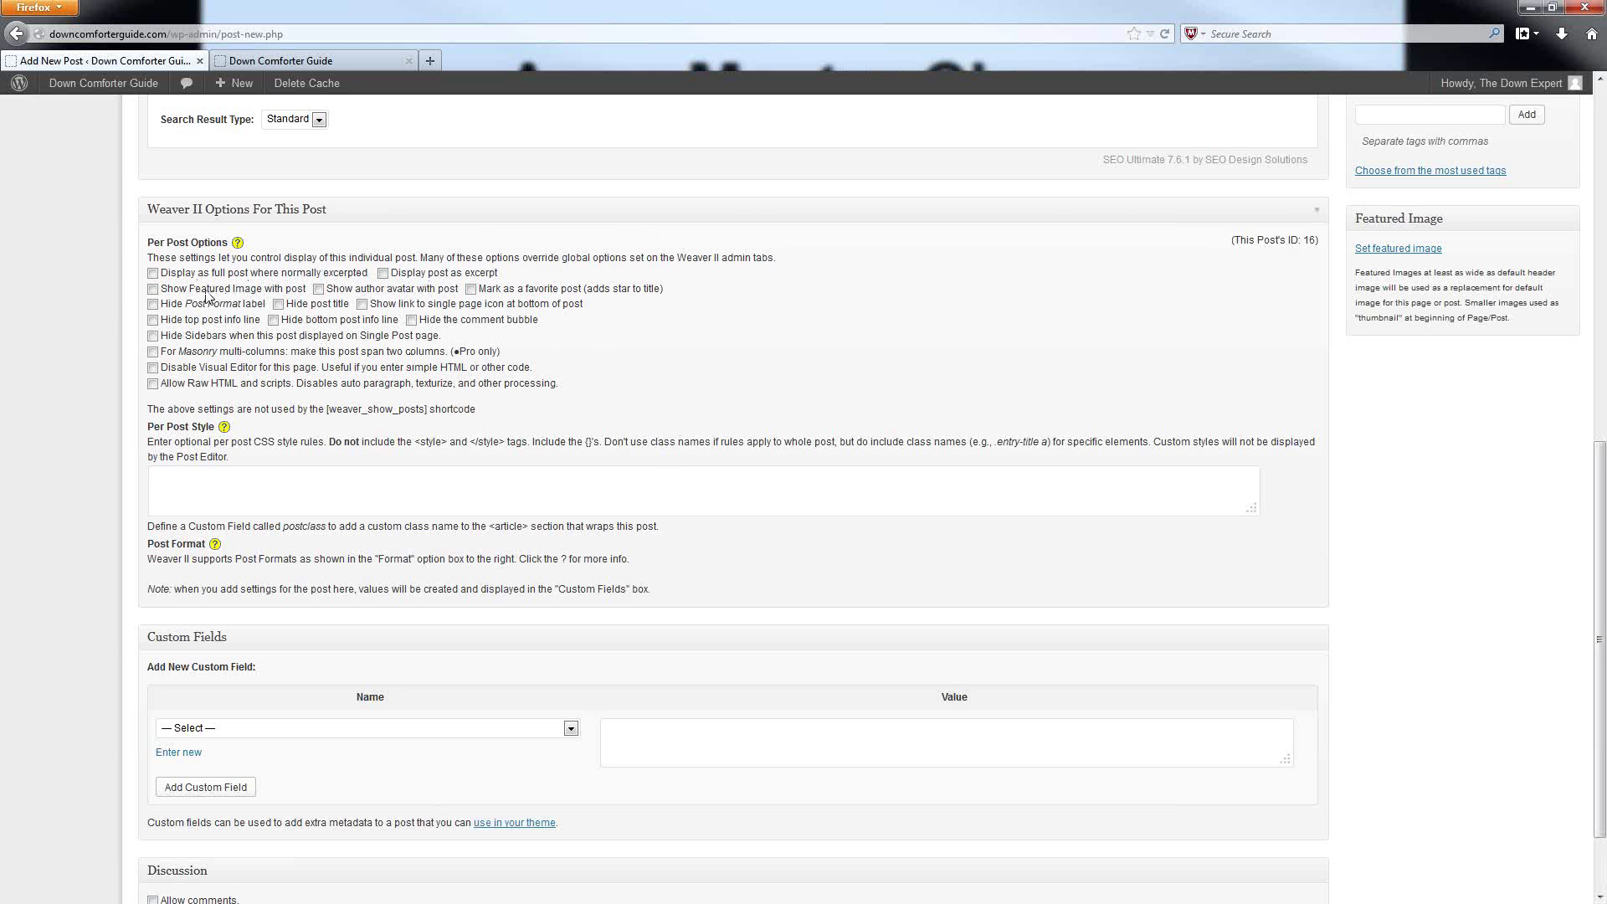
Enable "Hide post title" in the post's Weaver II options, and check the page heading on the site's homepage.
{"action": "left_click", "coordinate": [278, 305]}
{"action": "left_click", "coordinate": [281, 60]}
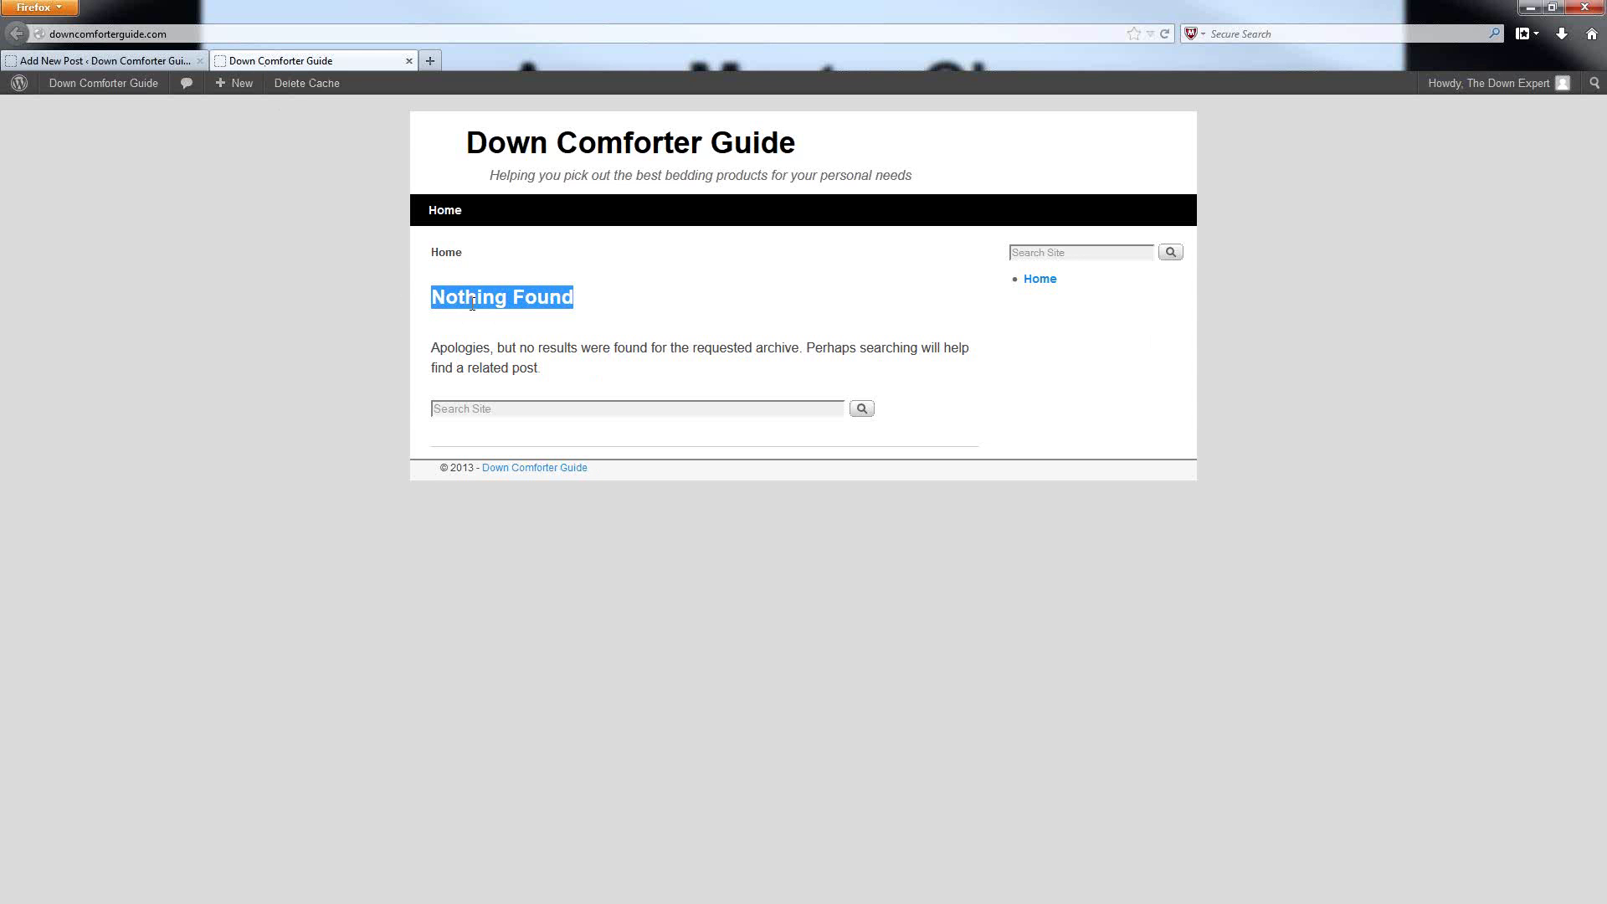
{"action": "left_click", "coordinate": [114, 60]}
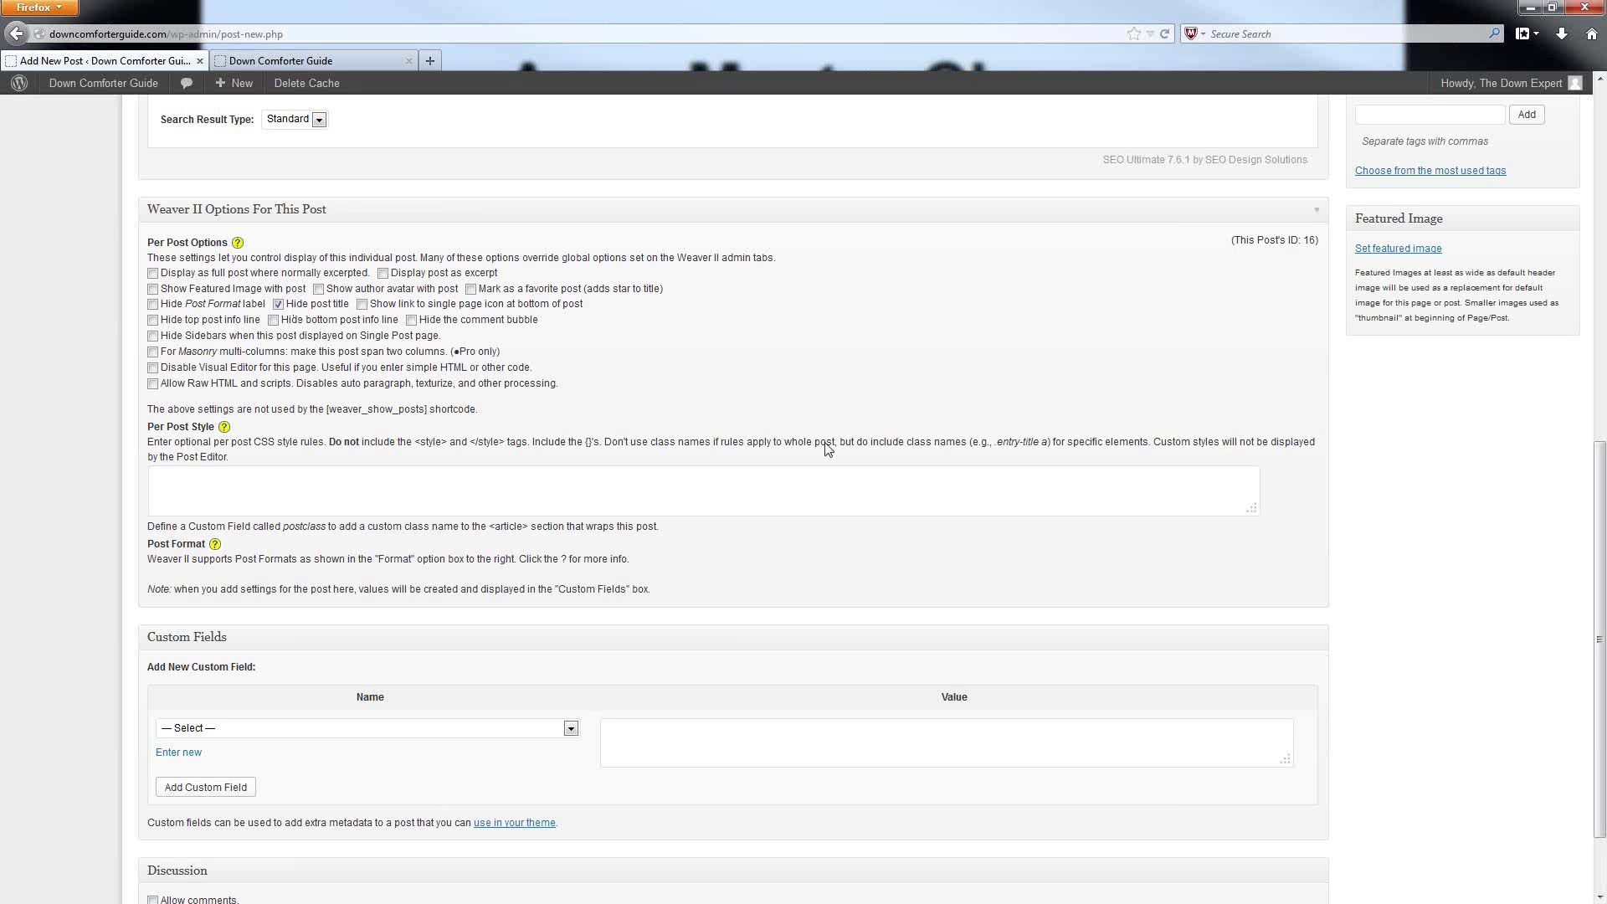
Try the "Password protected" visibility option for the post, and cancel the visibility change.
{"action": "scroll", "coordinate": [1297, 661], "scroll_direction": "up", "scroll_amount": 10}
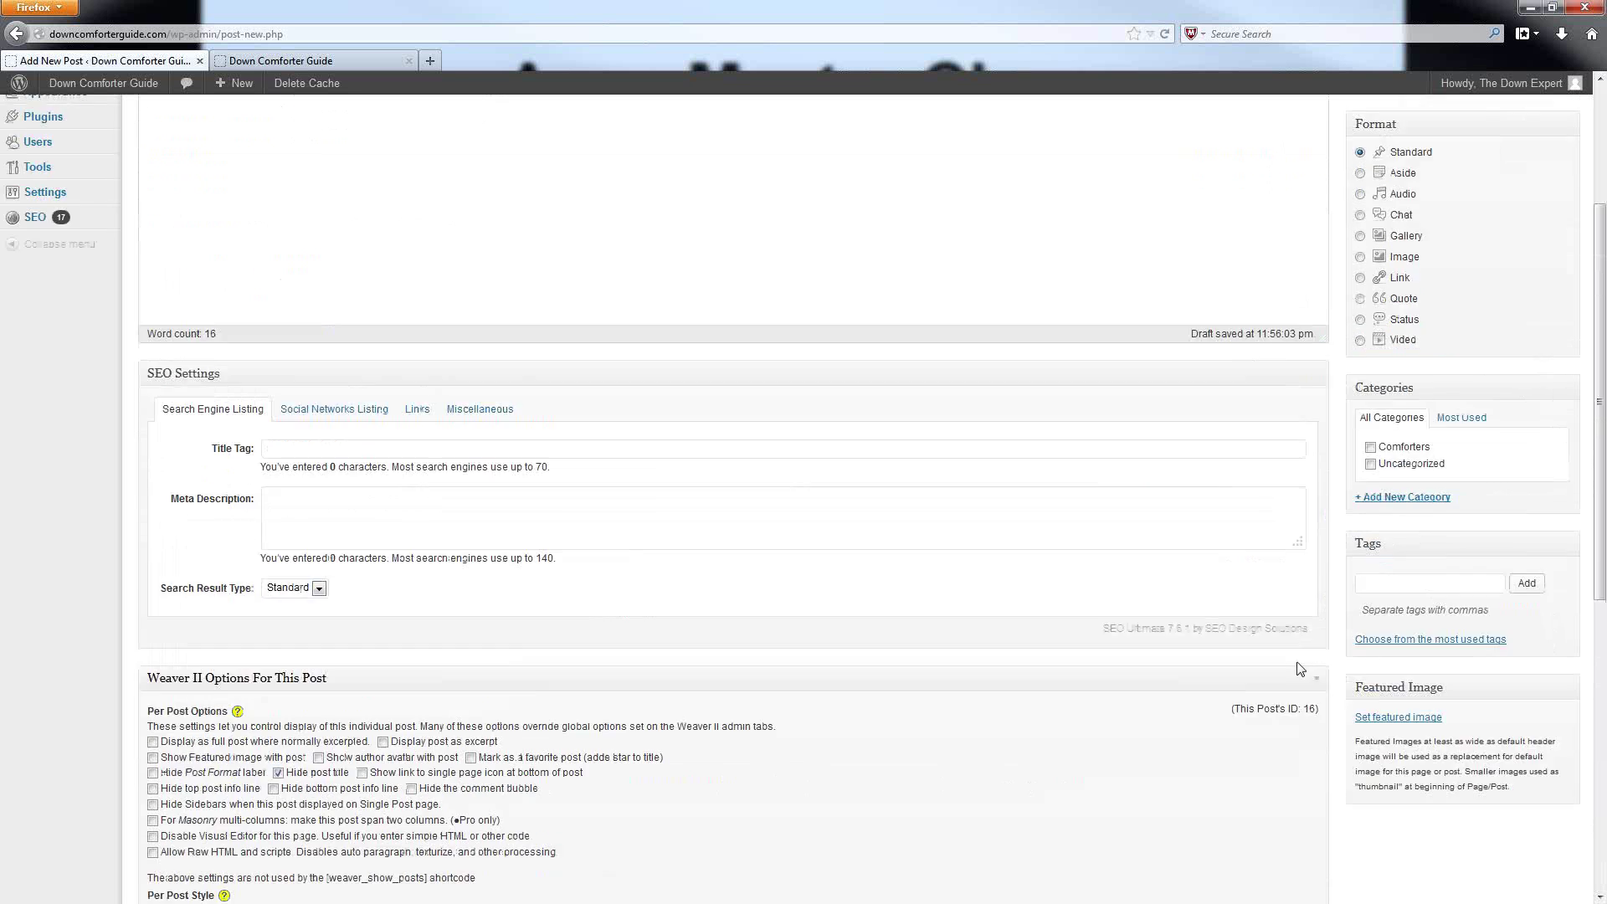
{"action": "scroll", "coordinate": [1339, 653], "scroll_direction": "up", "scroll_amount": 4}
{"action": "scroll", "coordinate": [1412, 639], "scroll_direction": "down", "scroll_amount": 1}
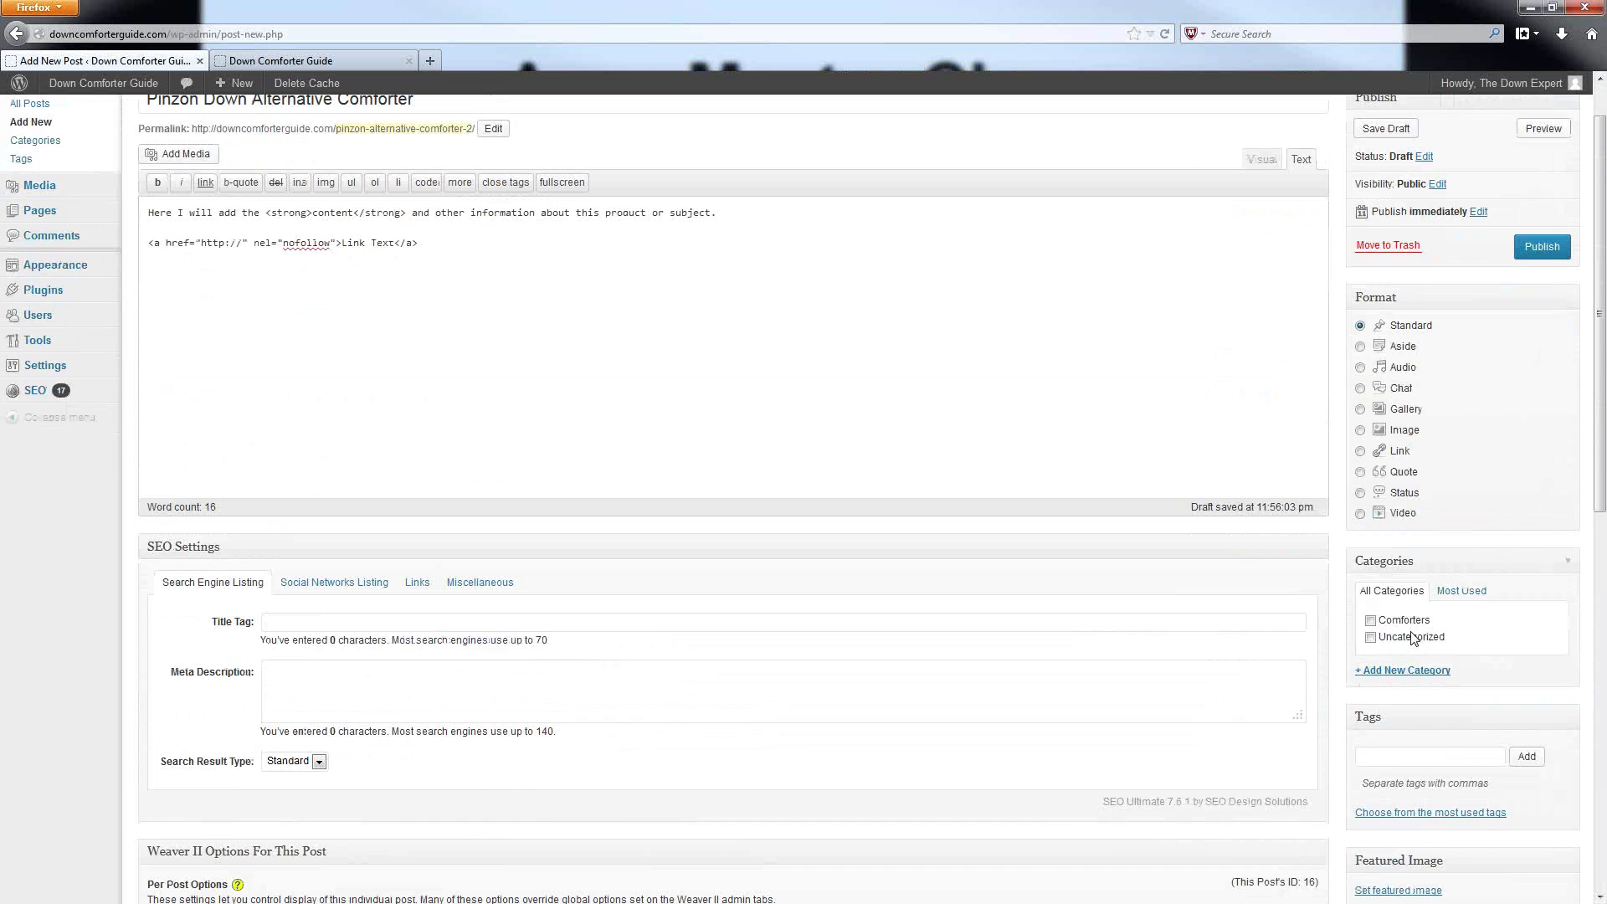
{"action": "scroll", "coordinate": [1440, 619], "scroll_direction": "down", "scroll_amount": 2}
{"action": "scroll", "coordinate": [1553, 519], "scroll_direction": "up", "scroll_amount": 3}
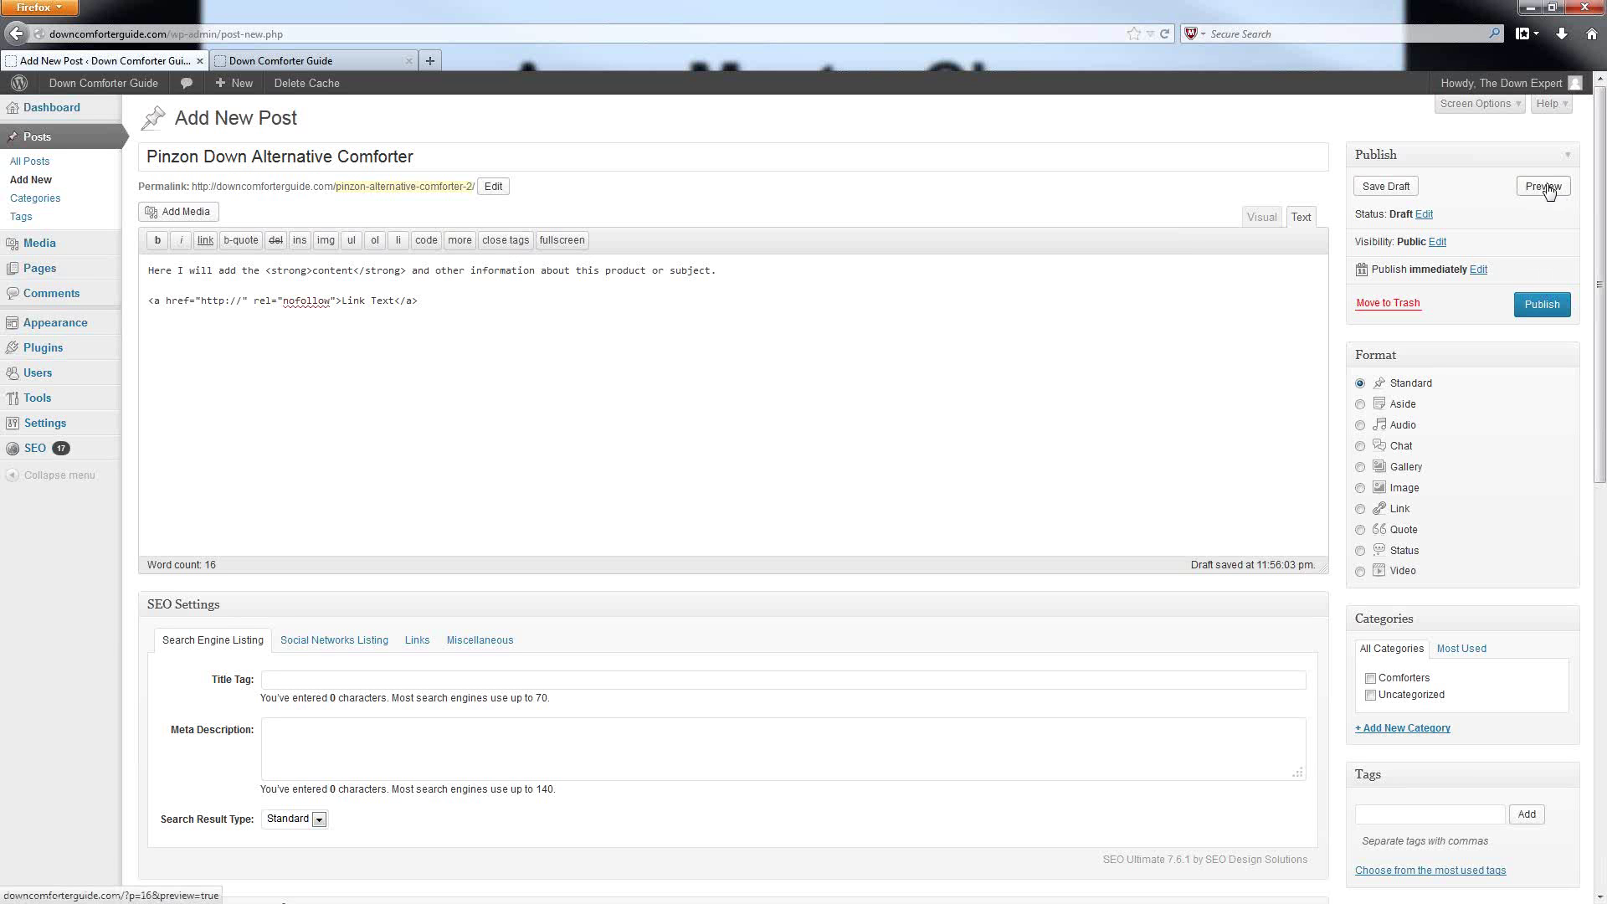
{"action": "left_click", "coordinate": [1436, 243]}
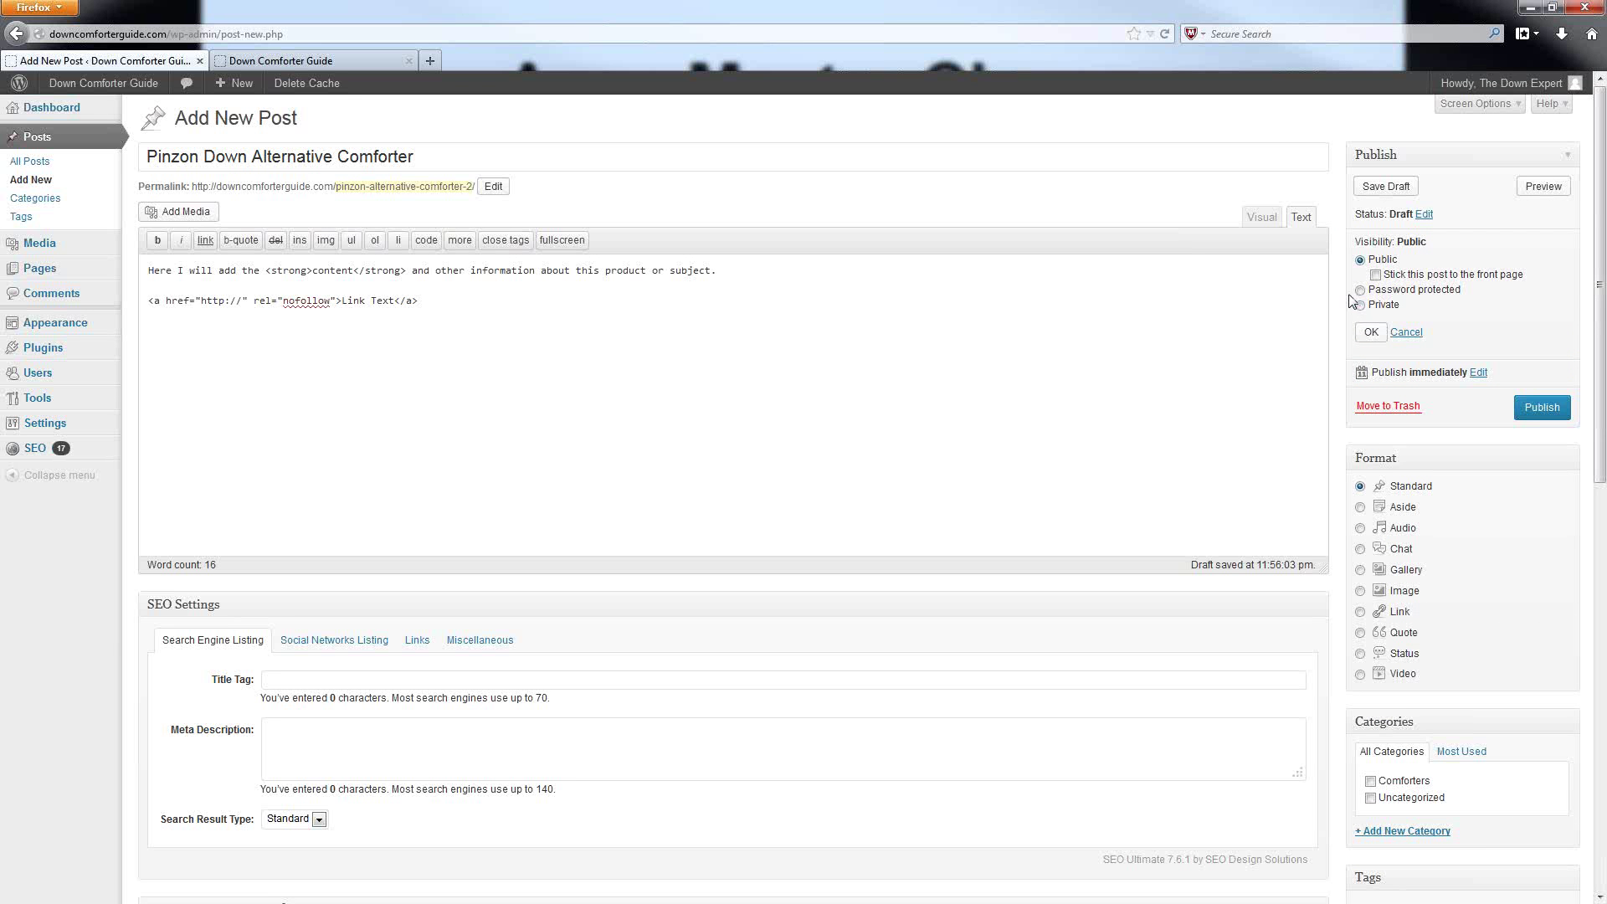
{"action": "left_click", "coordinate": [1360, 290]}
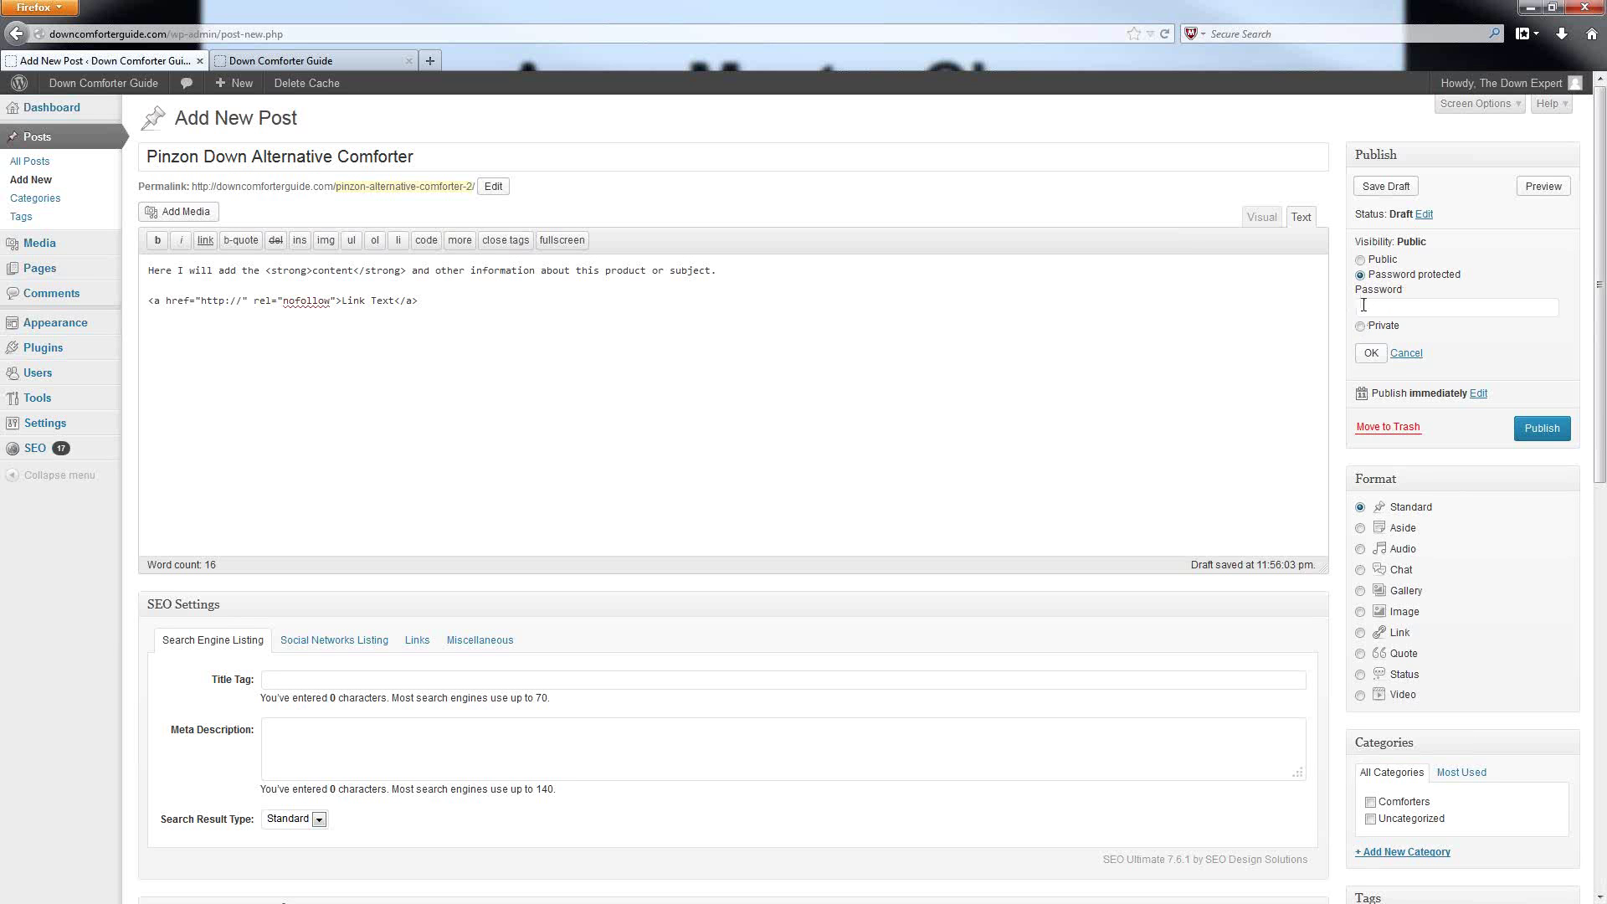
{"action": "left_click", "coordinate": [1389, 309]}
{"action": "left_click", "coordinate": [1406, 353]}
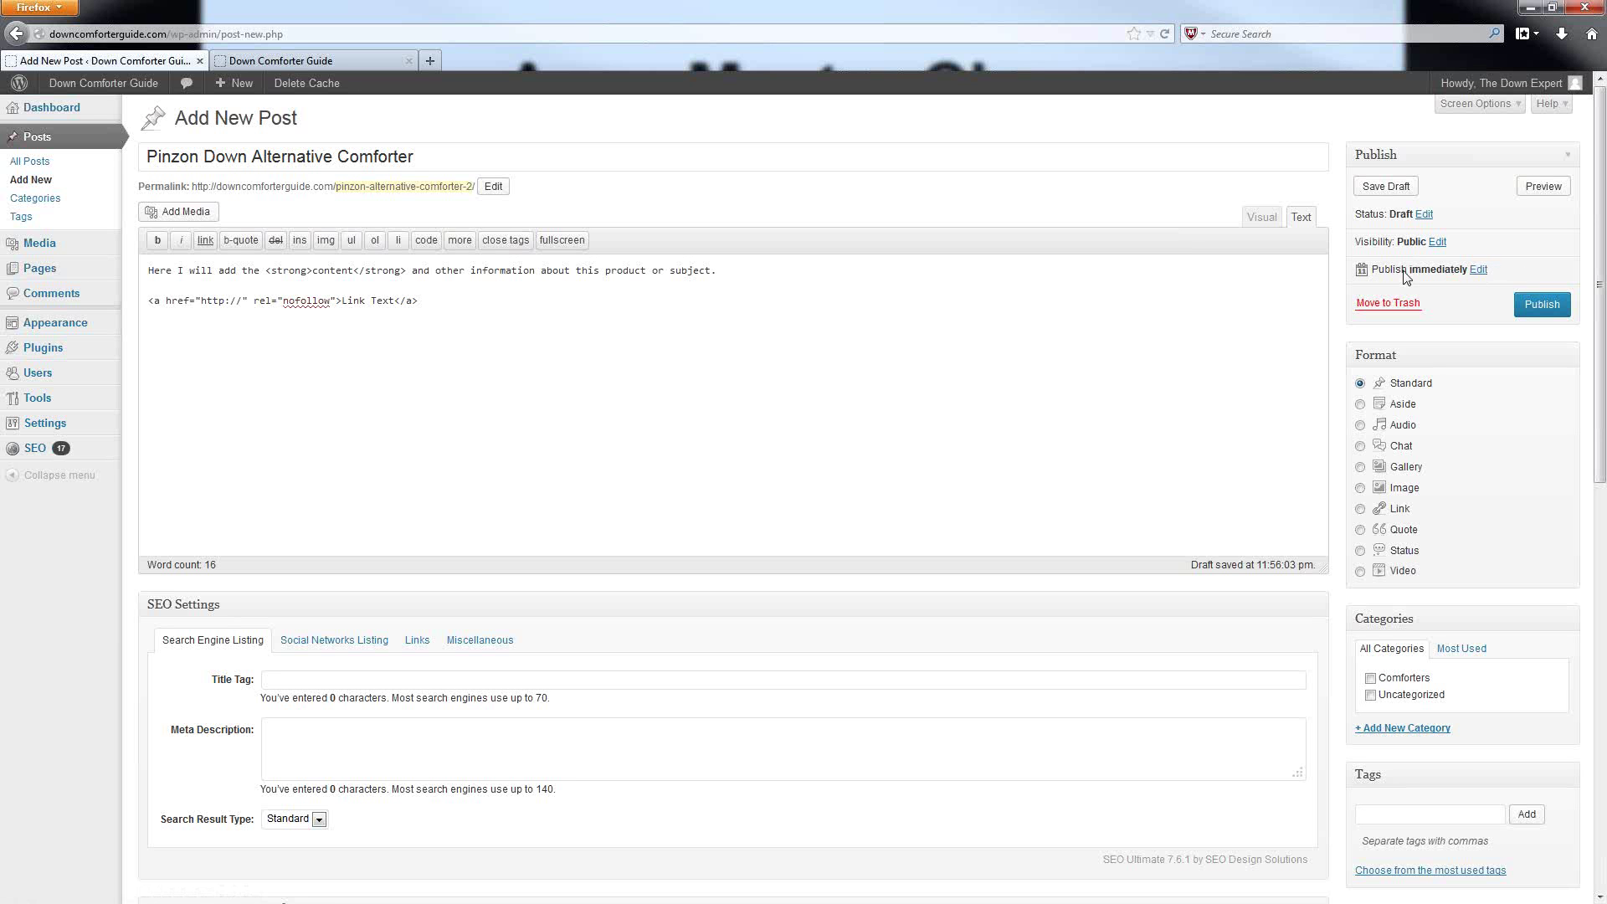
Open the post's publish date and time for editing, and look over the format, category and tag settings.
{"action": "left_click", "coordinate": [1478, 269]}
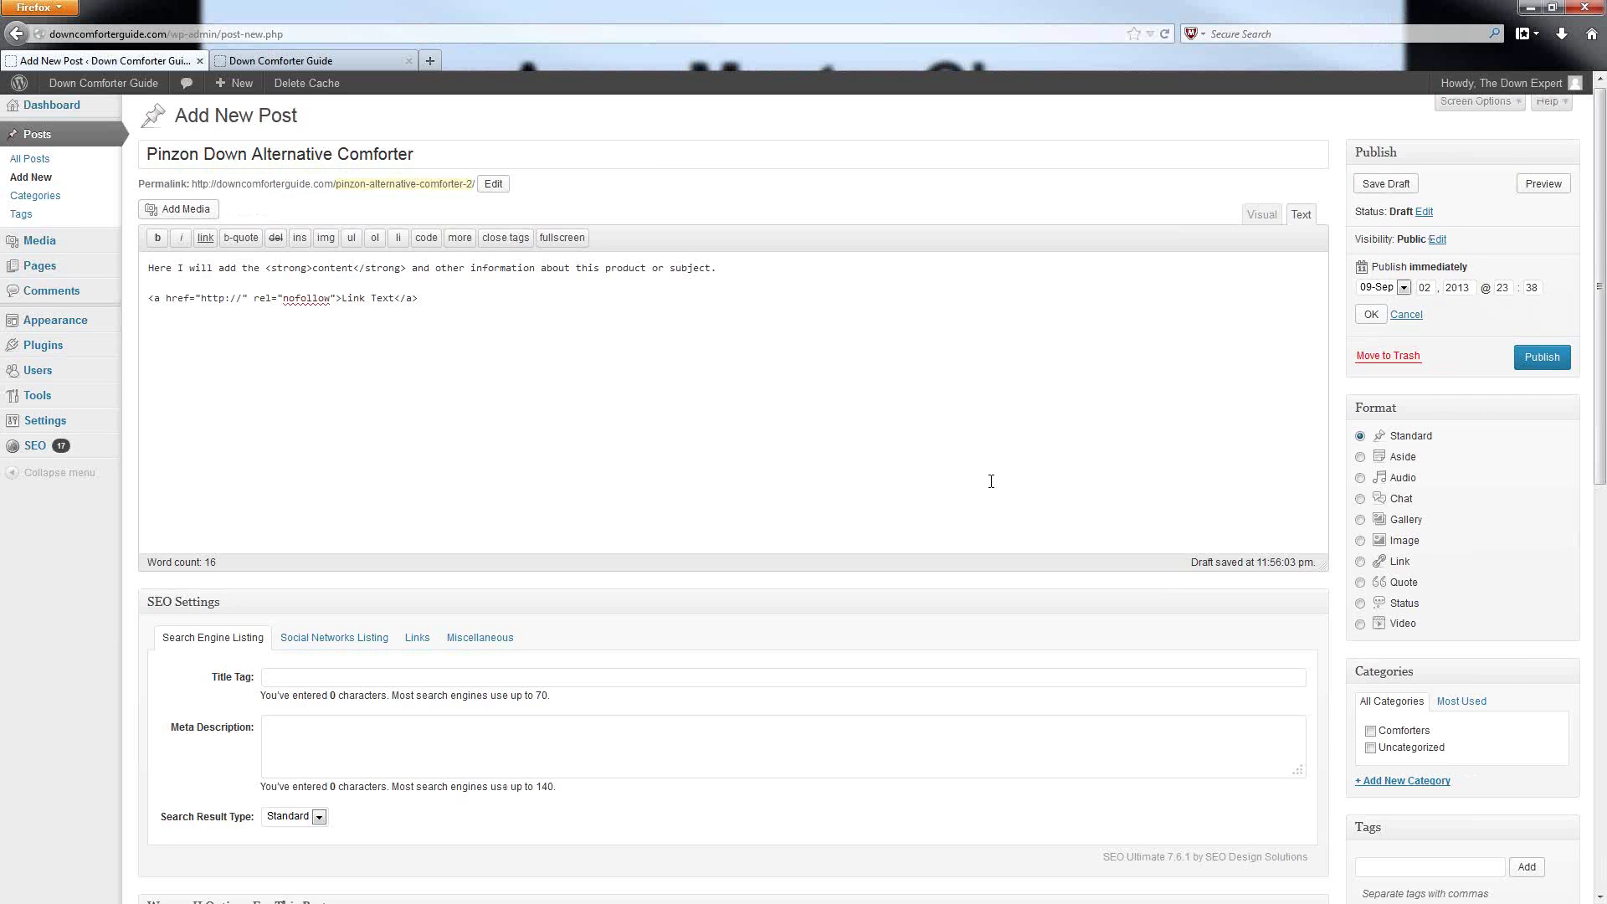
{"action": "scroll", "coordinate": [1183, 454], "scroll_direction": "down", "scroll_amount": 5}
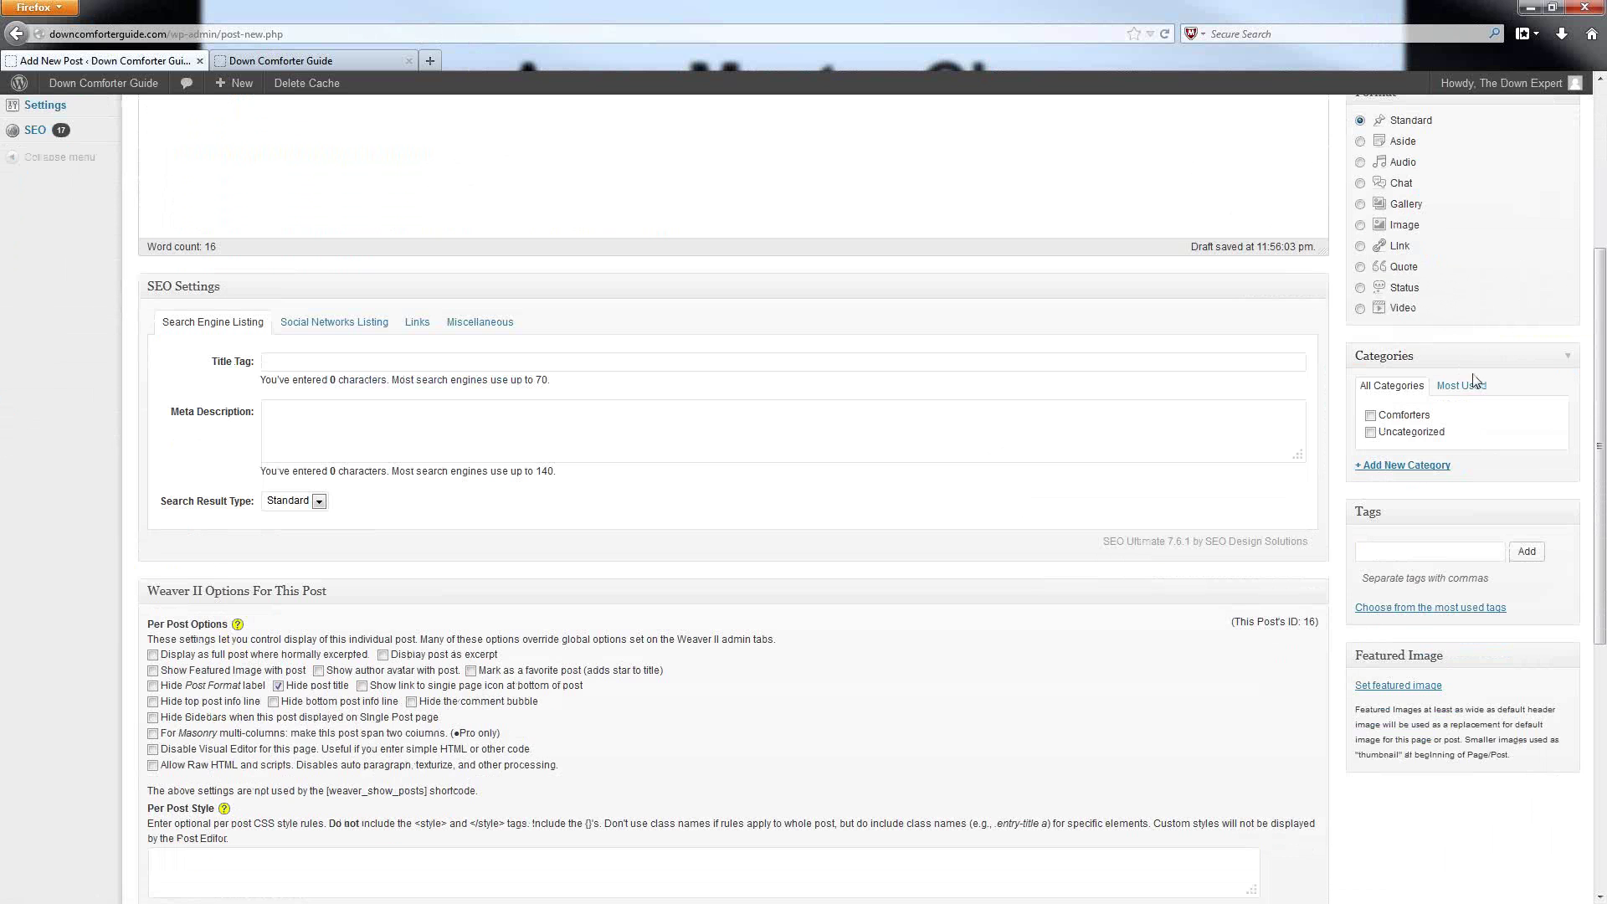
{"action": "scroll", "coordinate": [1473, 486], "scroll_direction": "up", "scroll_amount": 3}
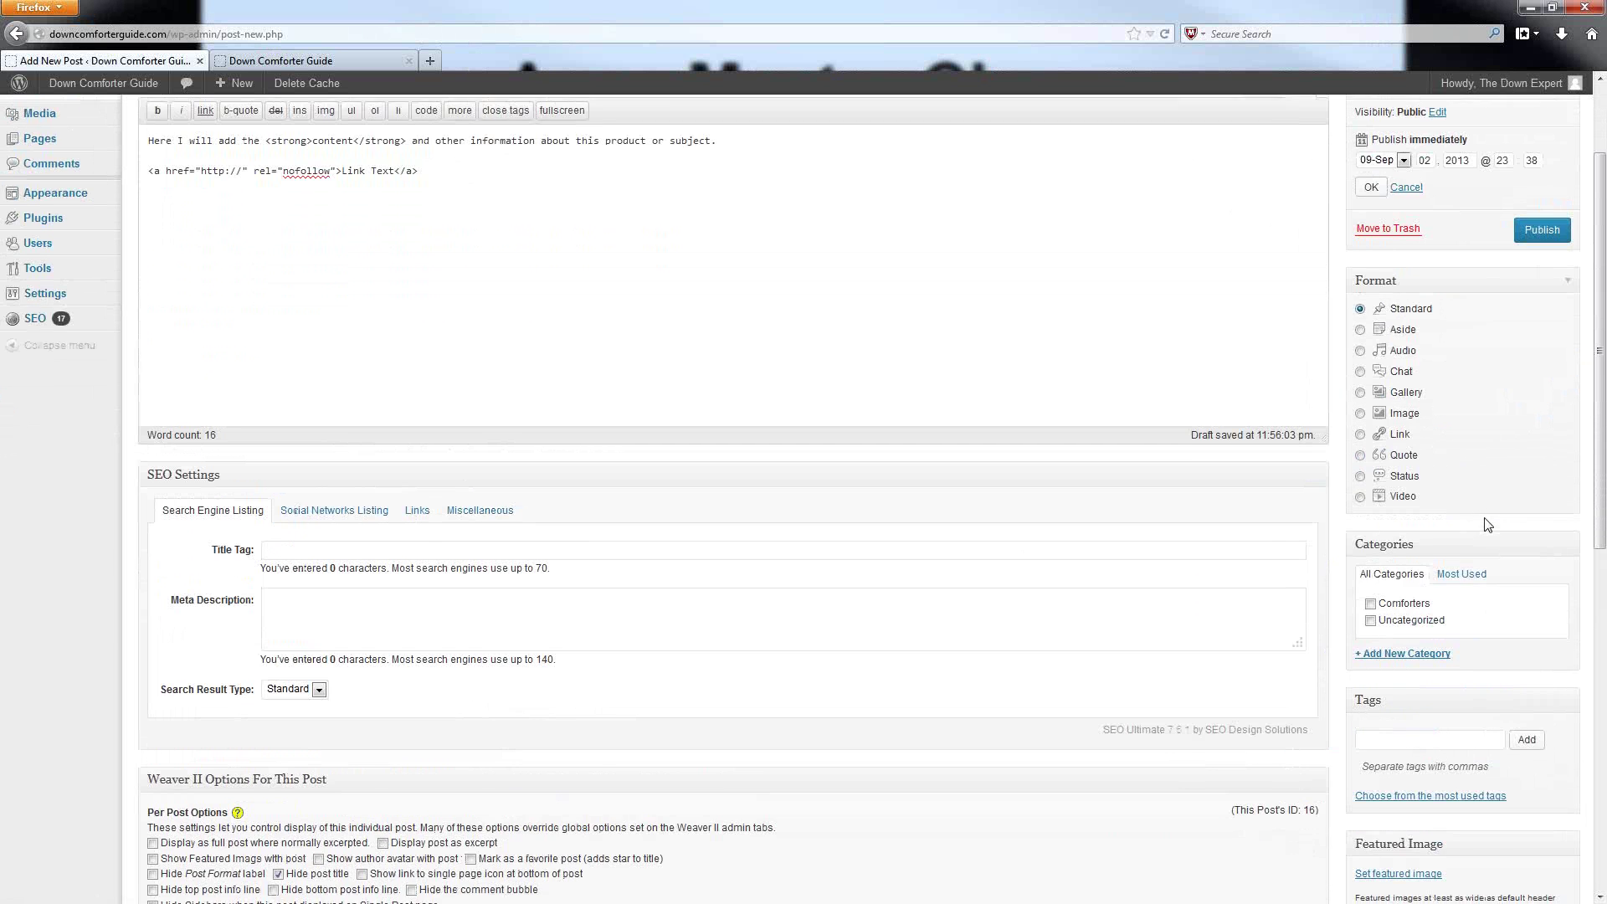
{"action": "scroll", "coordinate": [1507, 580], "scroll_direction": "down", "scroll_amount": 2}
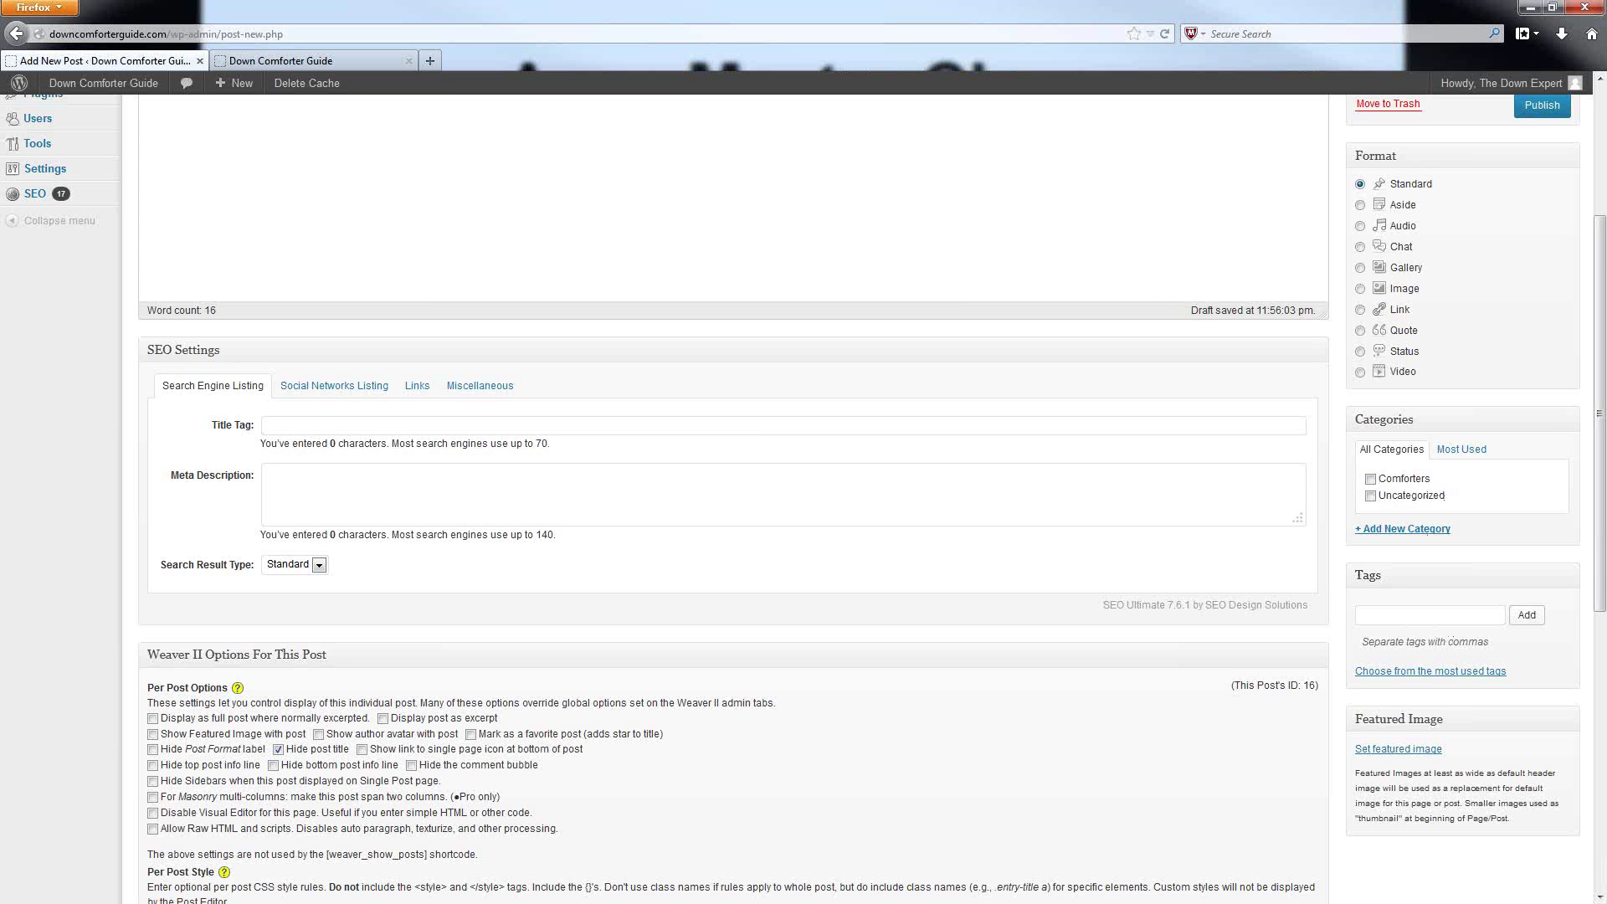
Assign the post to the Comforters category and add the tags "Pinzon" and "Alternative".
{"action": "left_click", "coordinate": [1374, 485]}
{"action": "left_click", "coordinate": [1379, 613]}
{"action": "type", "text": "Pinzon"}
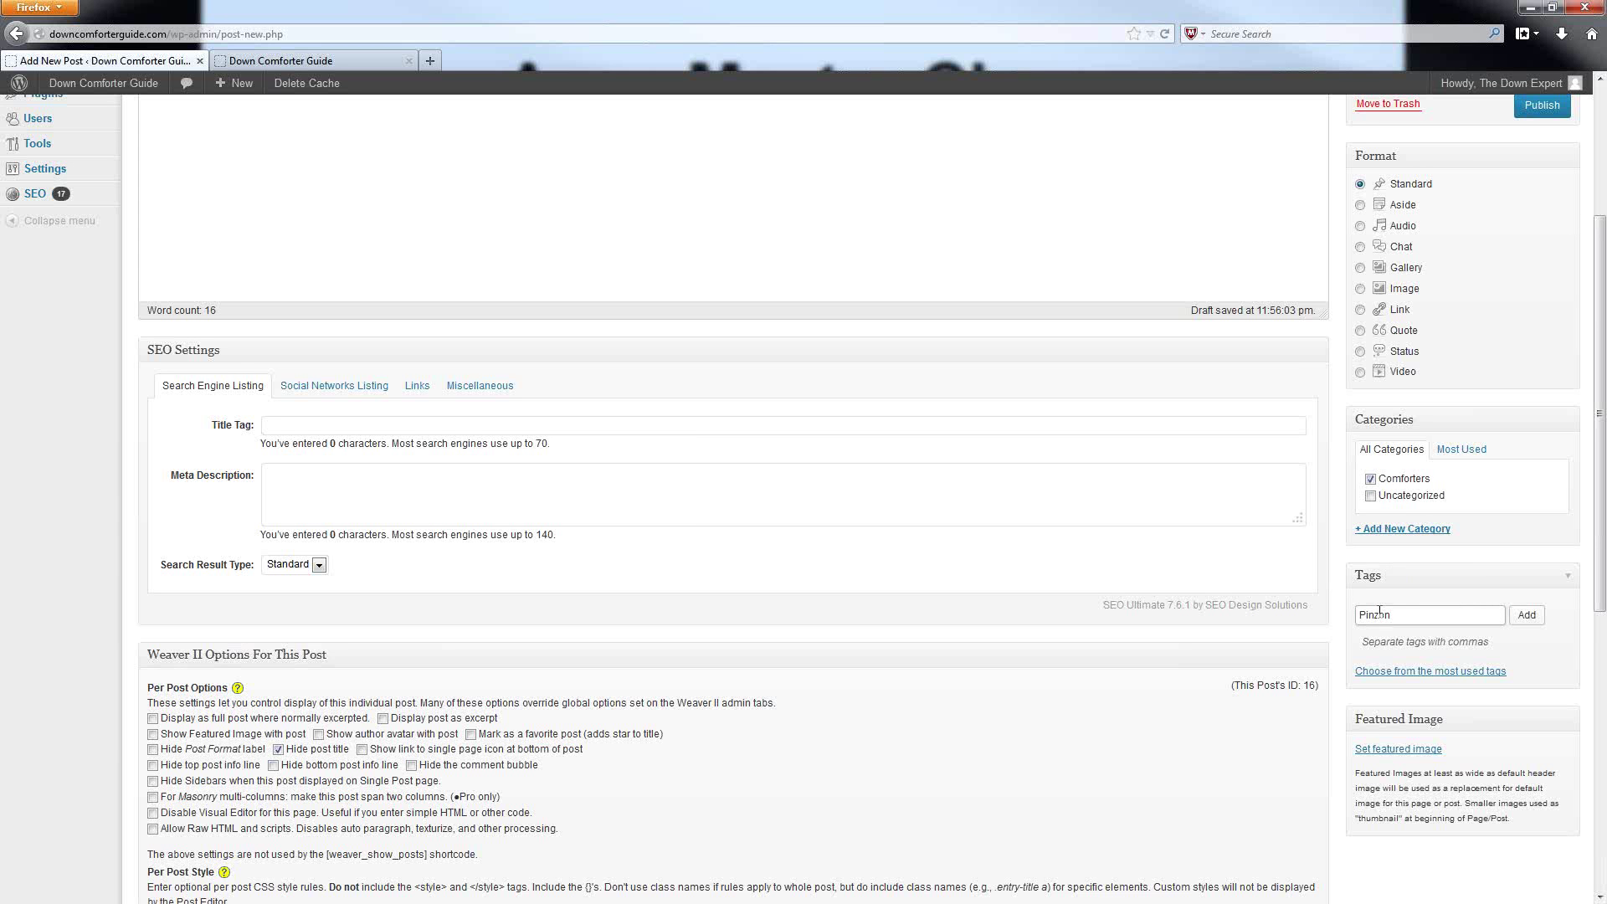
{"action": "left_click", "coordinate": [1529, 616]}
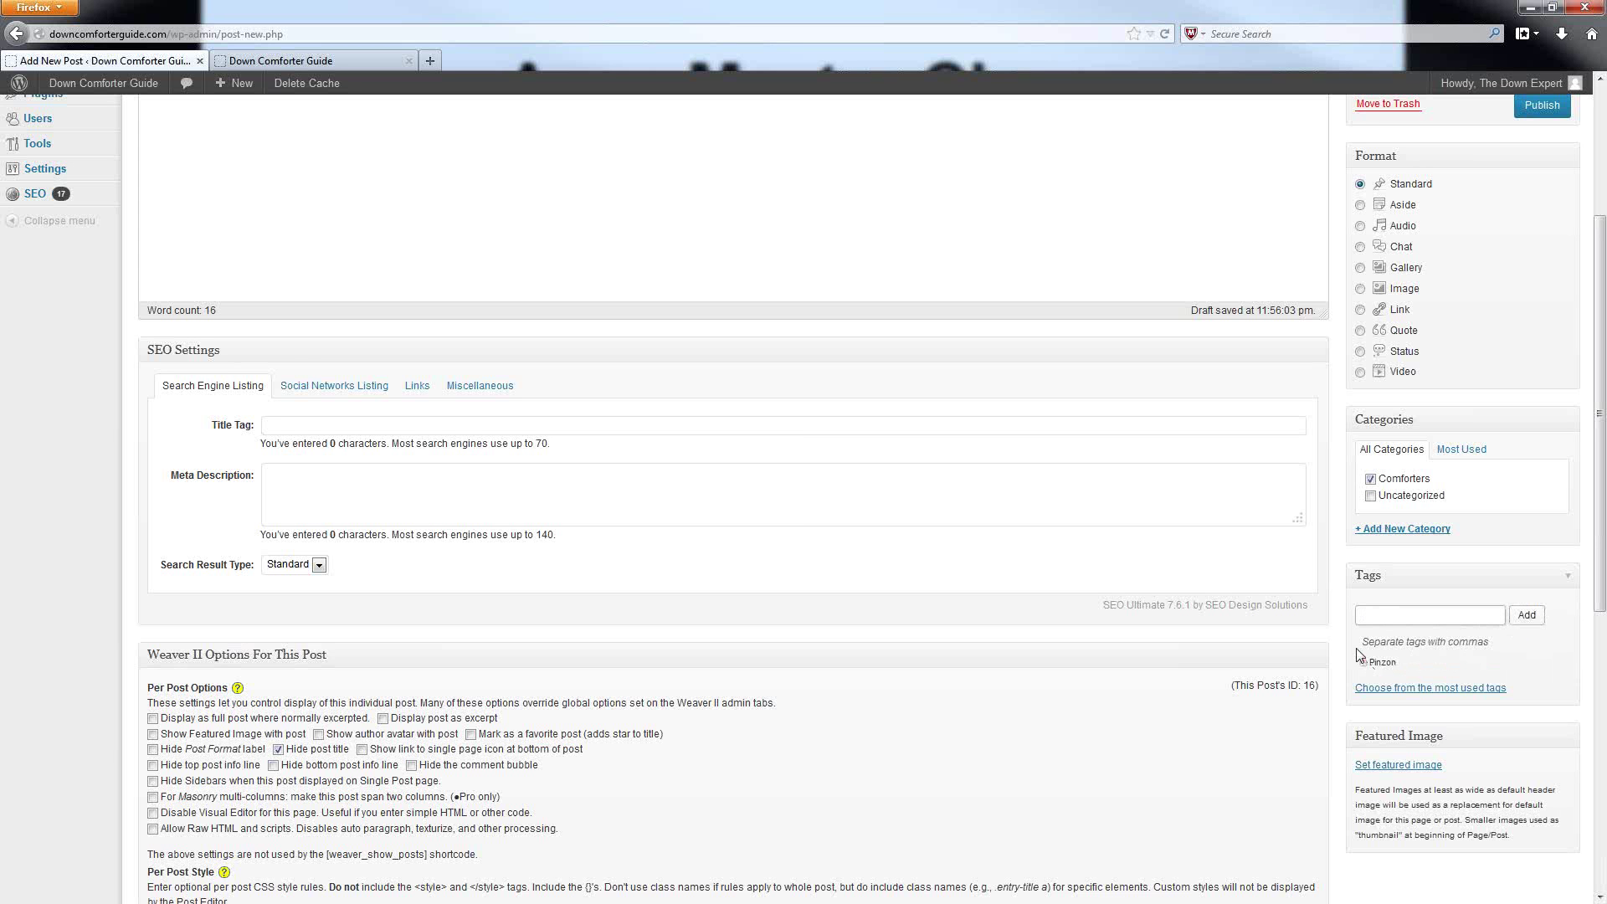
{"action": "left_click", "coordinate": [1397, 624]}
{"action": "type", "text": "Alternative"}
{"action": "left_click", "coordinate": [1526, 615]}
Publish the post and view the live post in a new browser tab.
{"action": "scroll", "coordinate": [1431, 661], "scroll_direction": "up", "scroll_amount": 3}
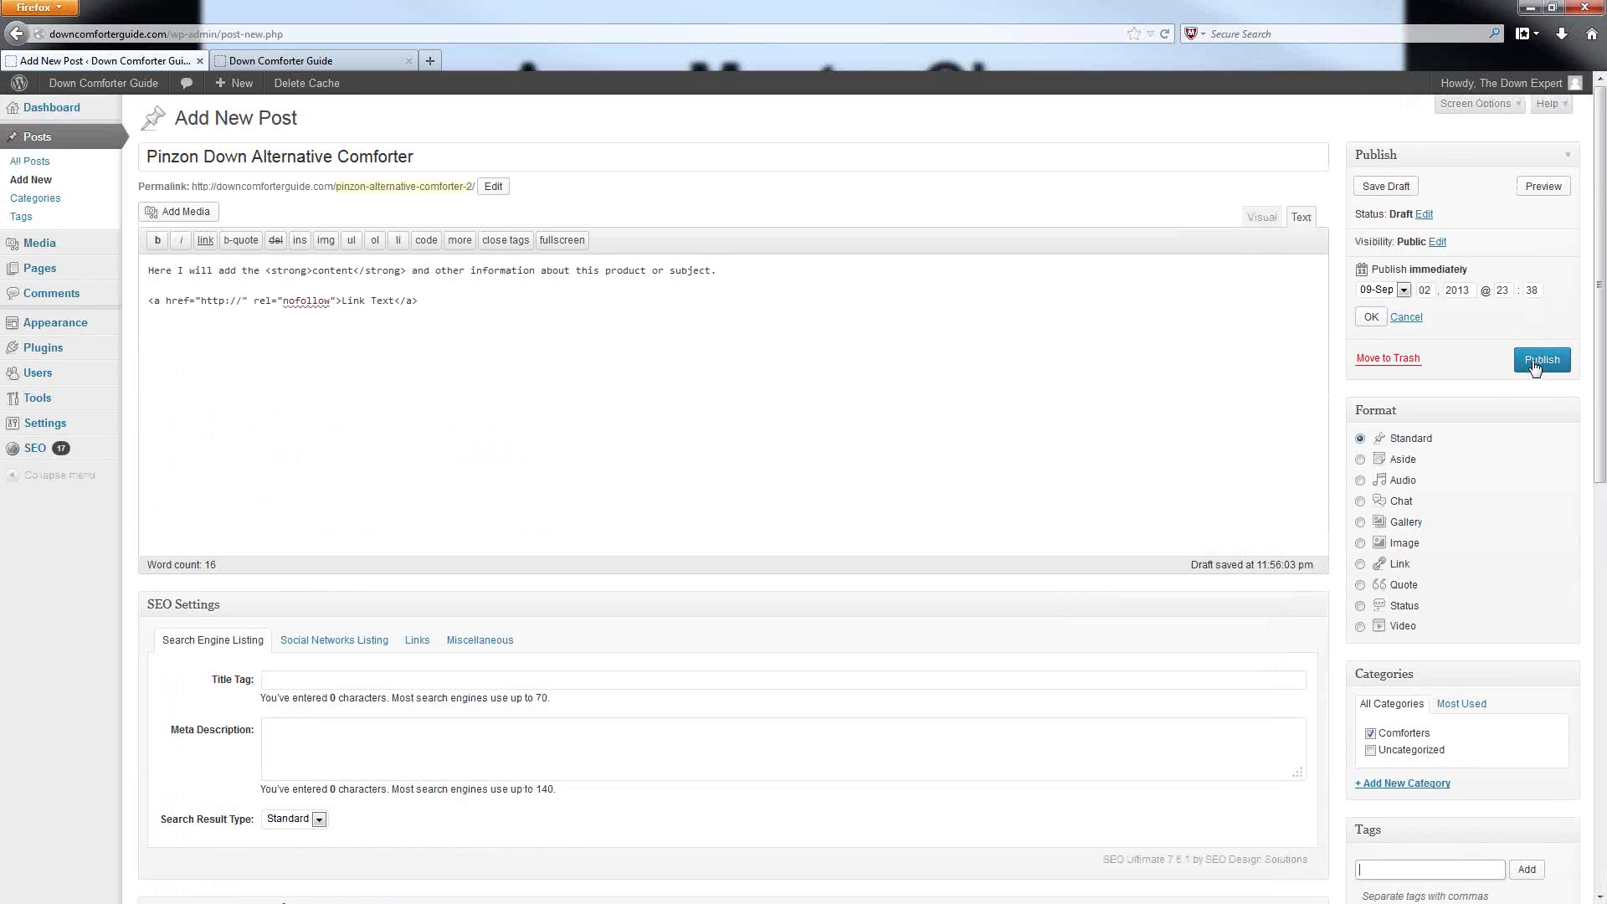
{"action": "left_click", "coordinate": [1530, 362]}
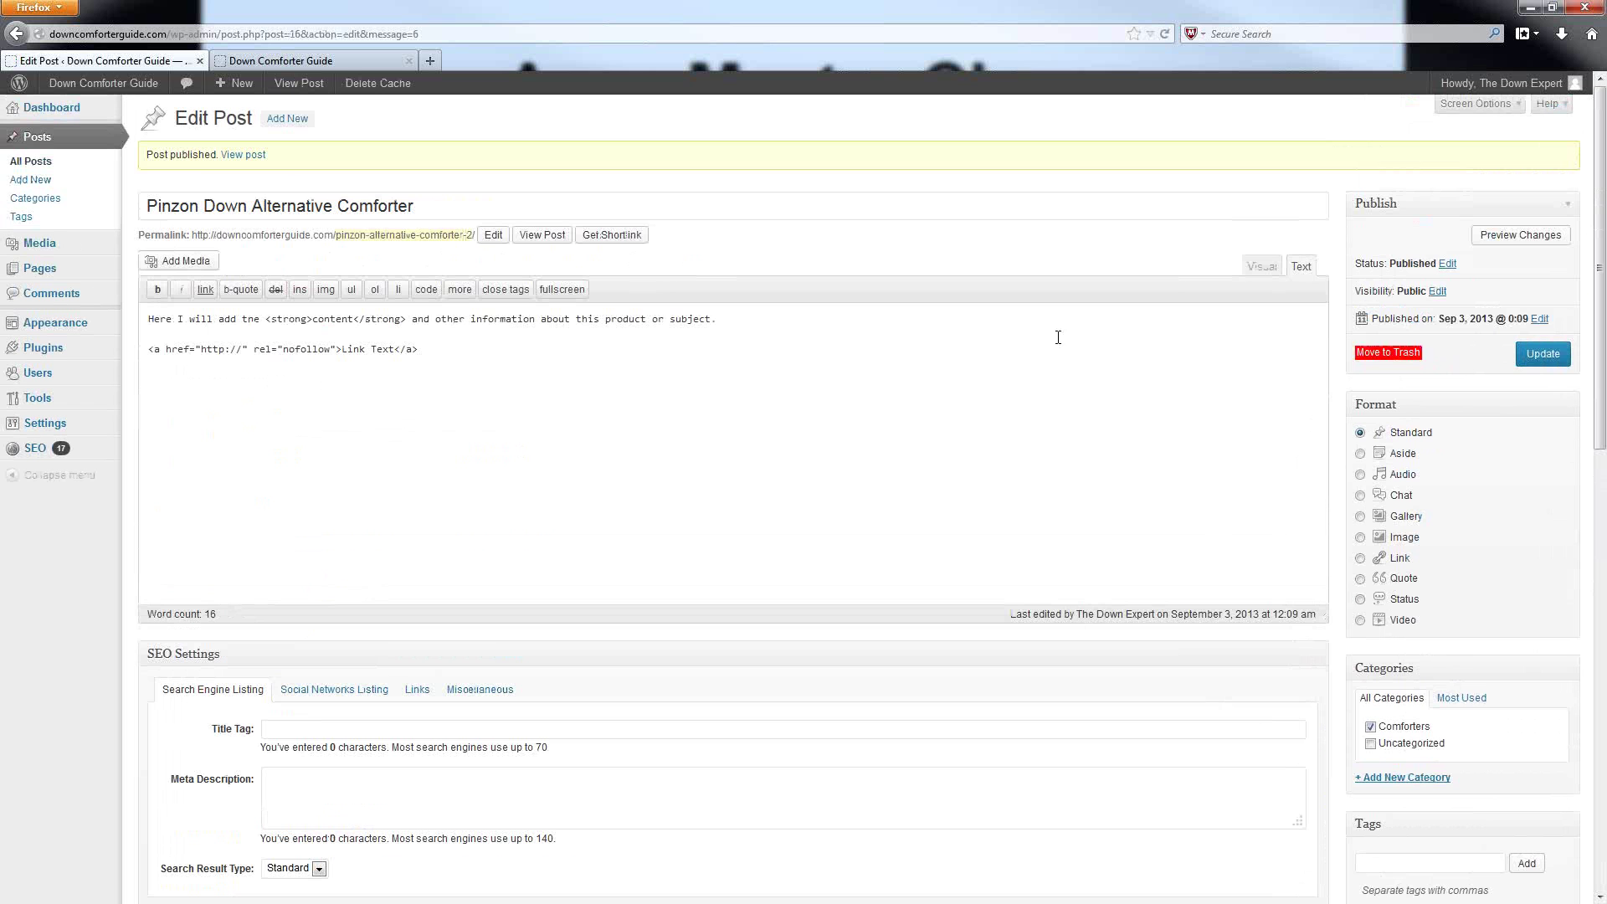
{"action": "right_click", "coordinate": [243, 159]}
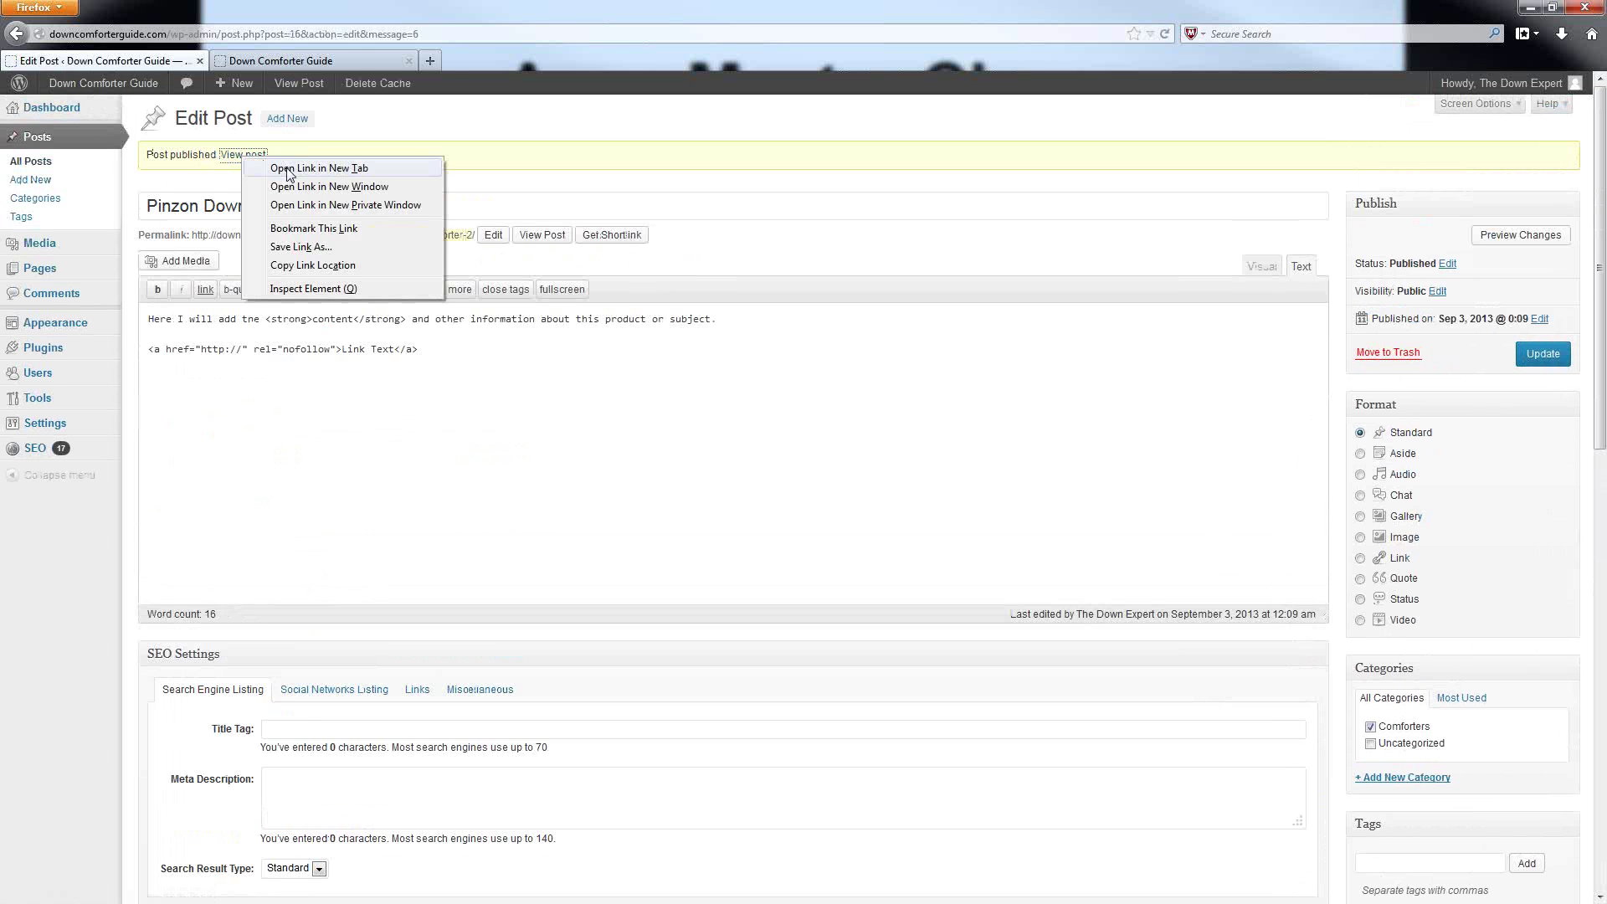
{"action": "left_click", "coordinate": [289, 170]}
{"action": "left_click", "coordinate": [285, 62]}
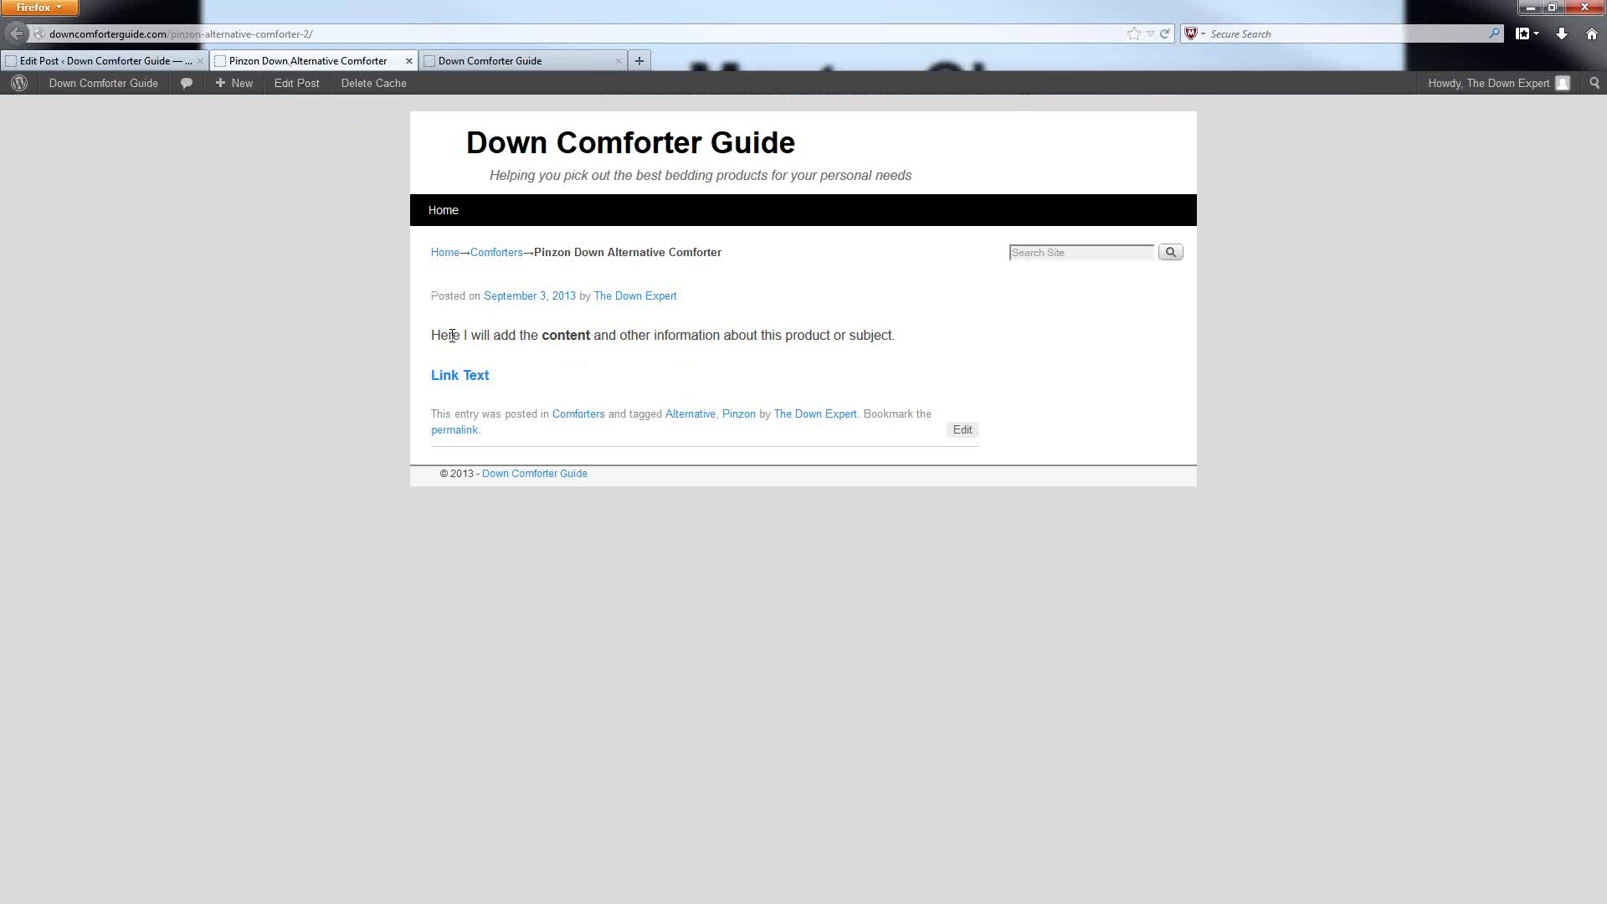
Turn off "Hide post title" in the post's Weaver II options, update the post, and reload the live post page.
{"action": "left_click", "coordinate": [101, 60]}
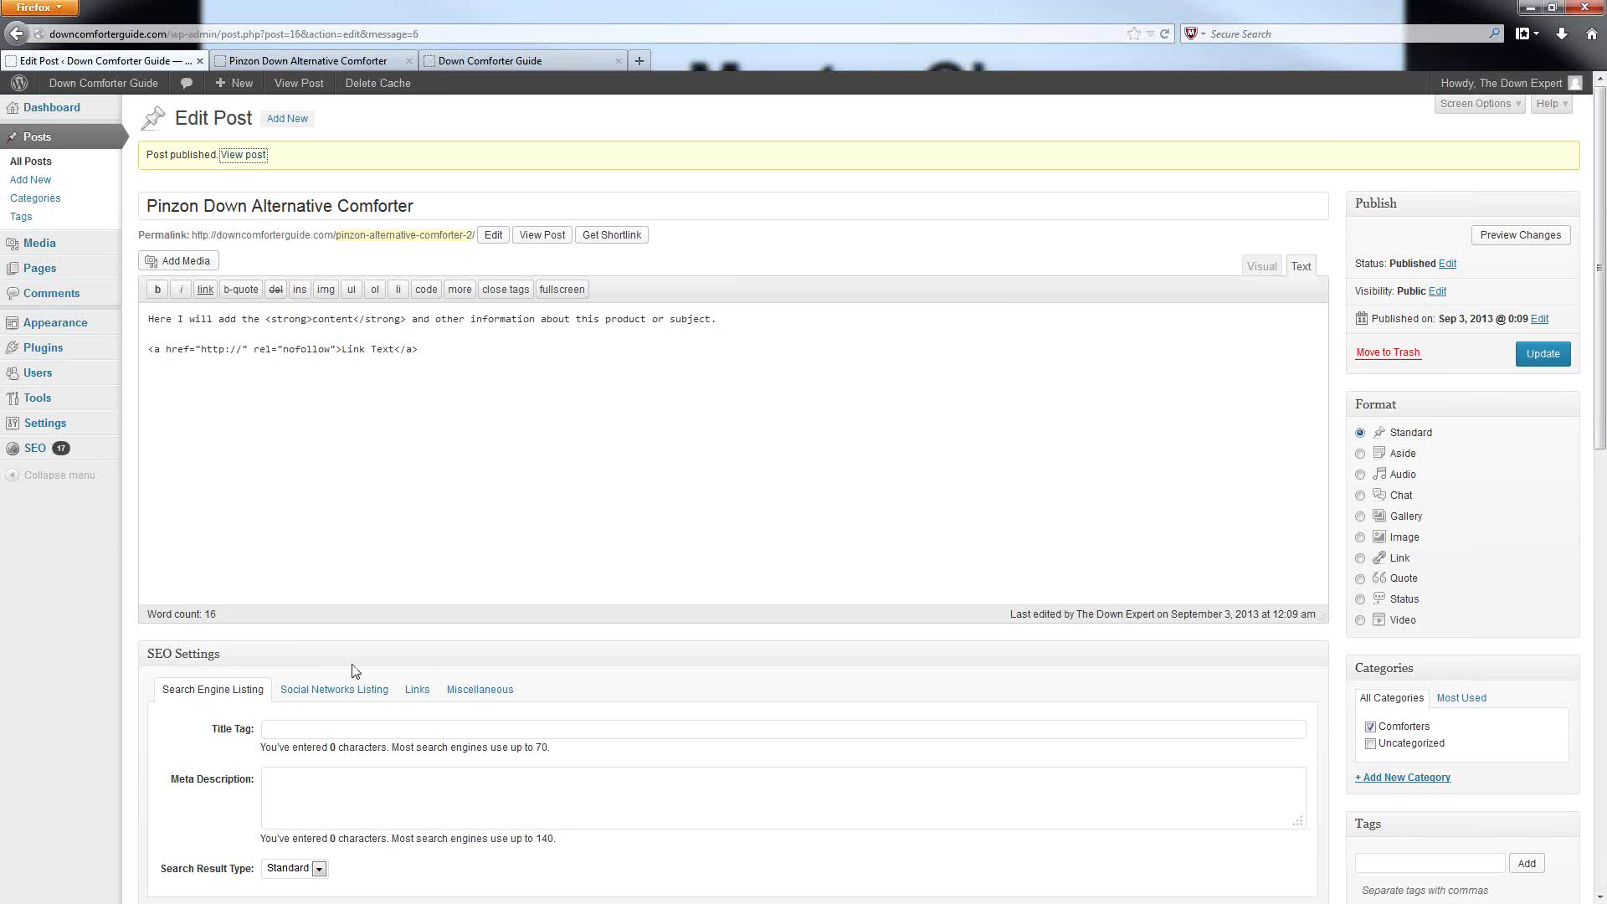
{"action": "scroll", "coordinate": [351, 670], "scroll_direction": "down", "scroll_amount": 10}
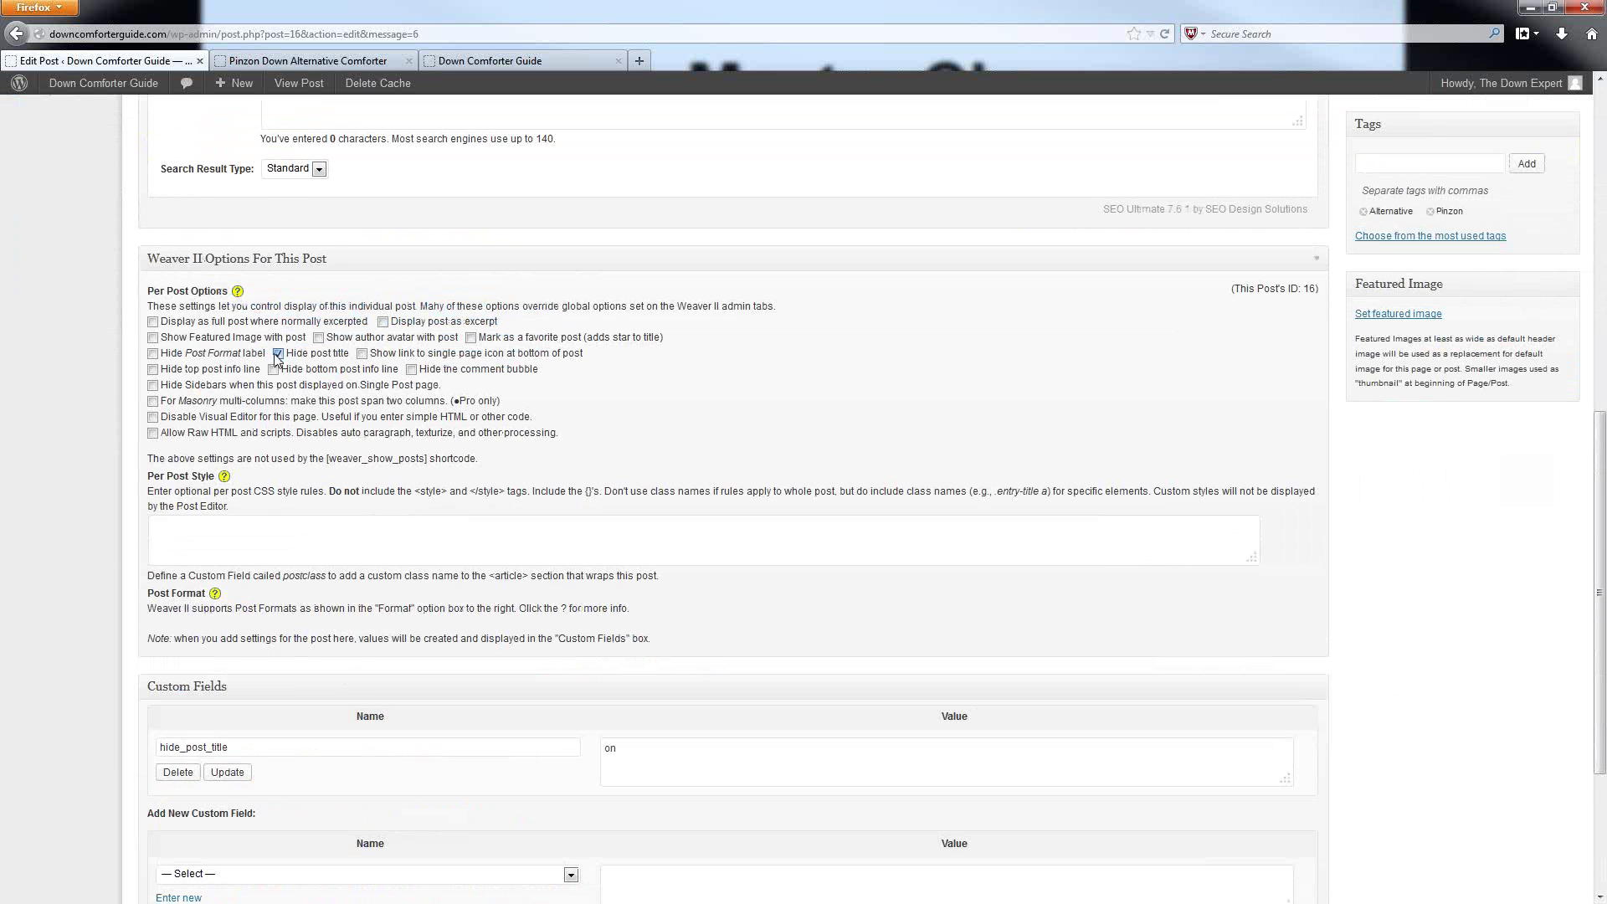
{"action": "scroll", "coordinate": [1516, 699], "scroll_direction": "up", "scroll_amount": 10}
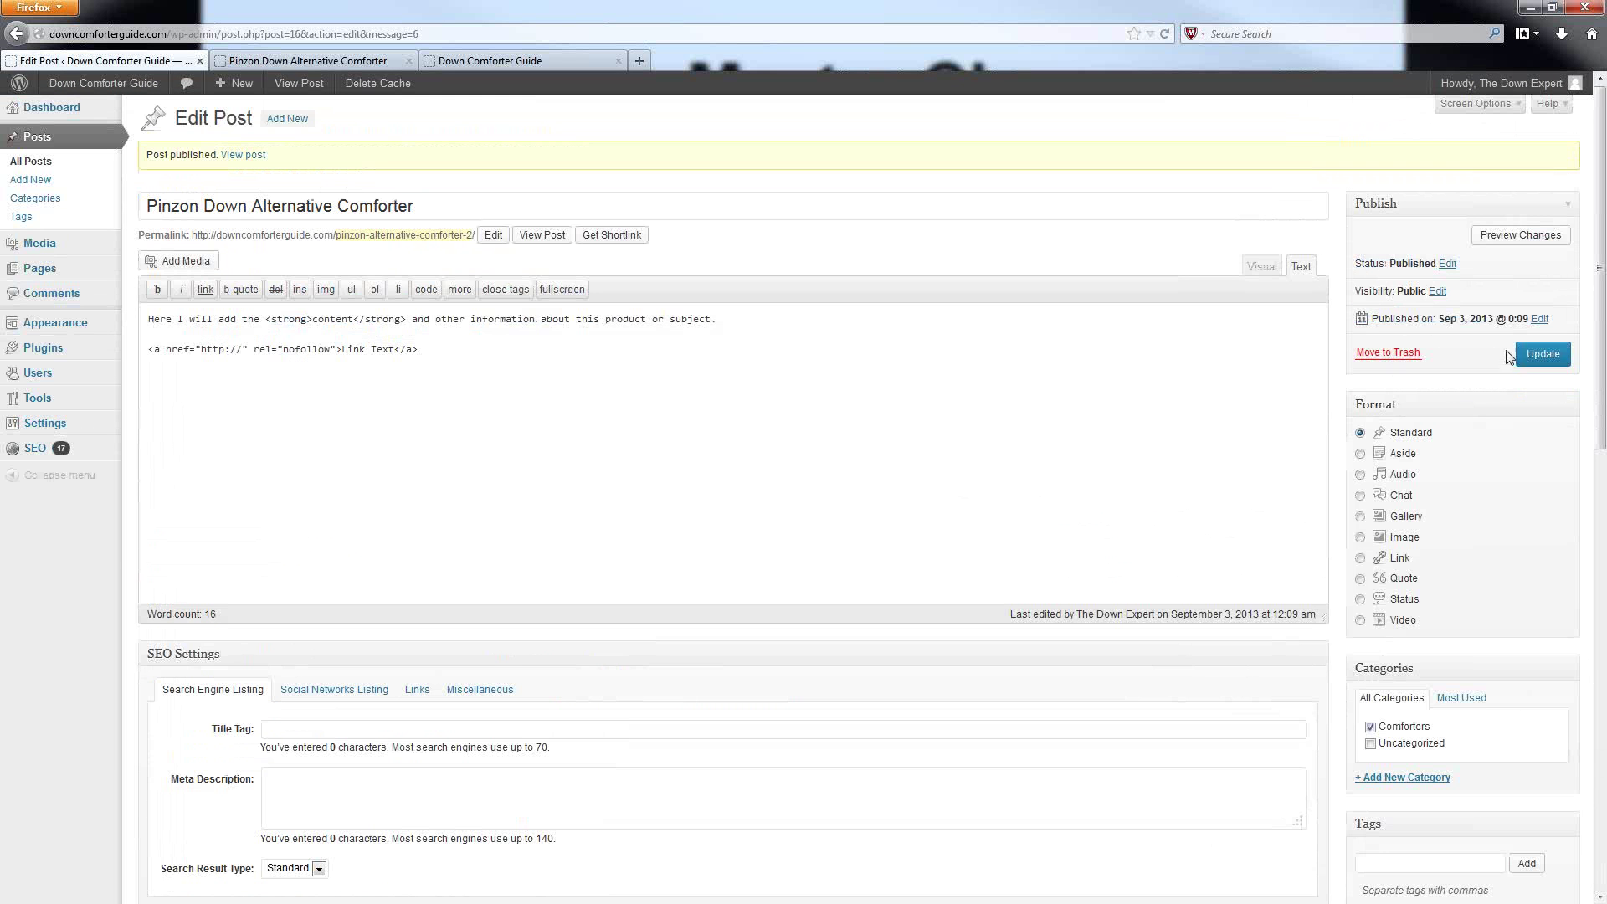
{"action": "left_click", "coordinate": [1556, 354]}
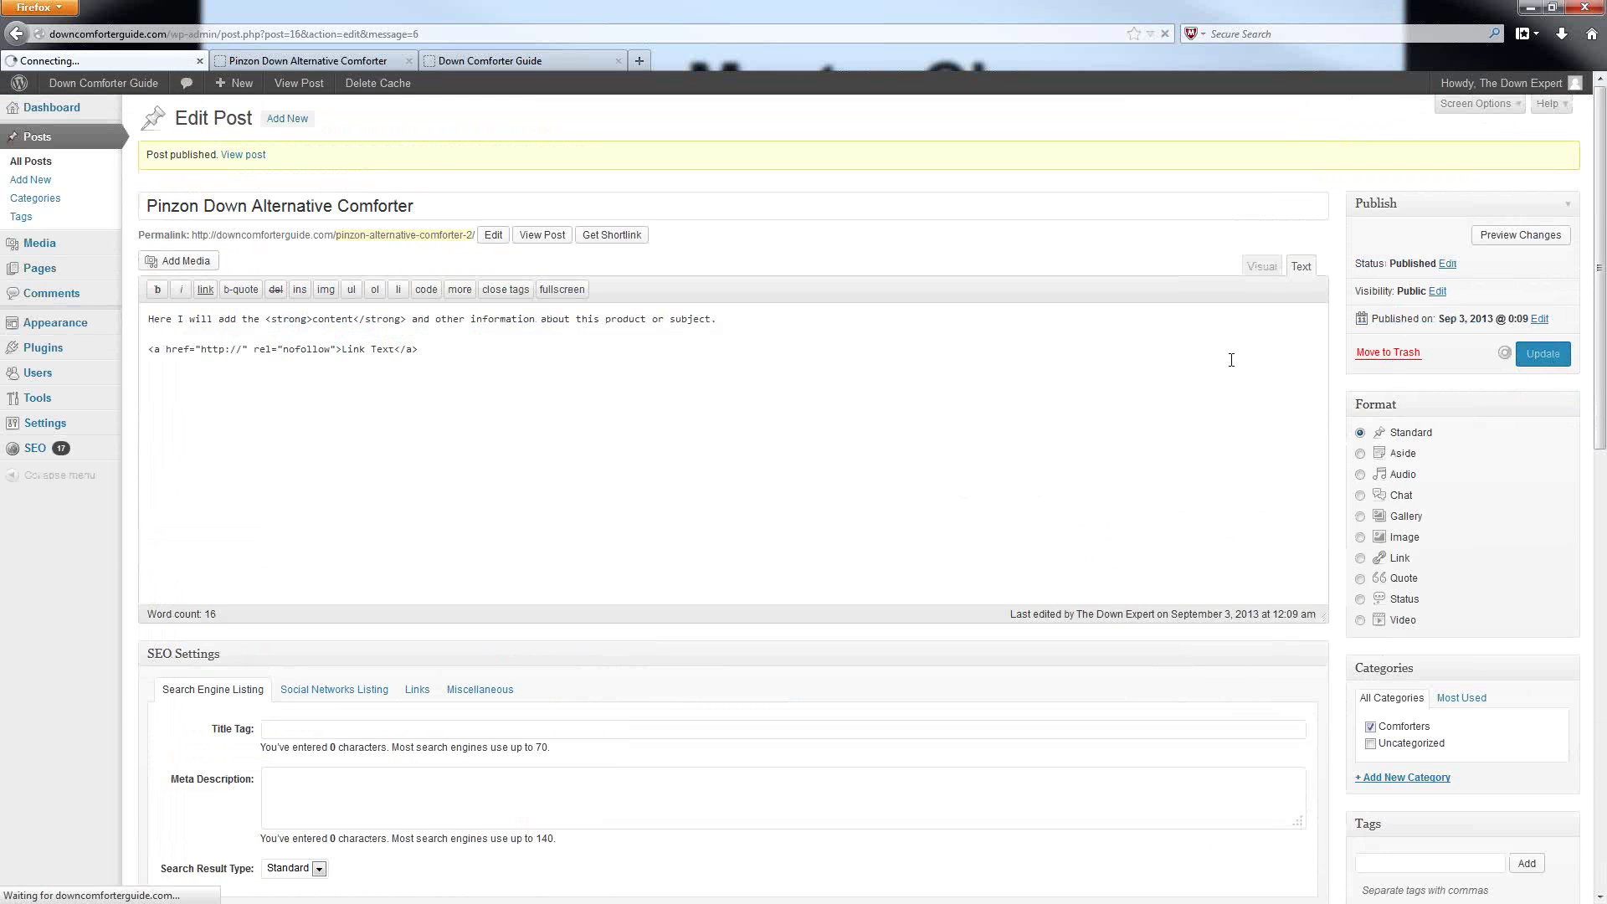
{"action": "left_click", "coordinate": [279, 62]}
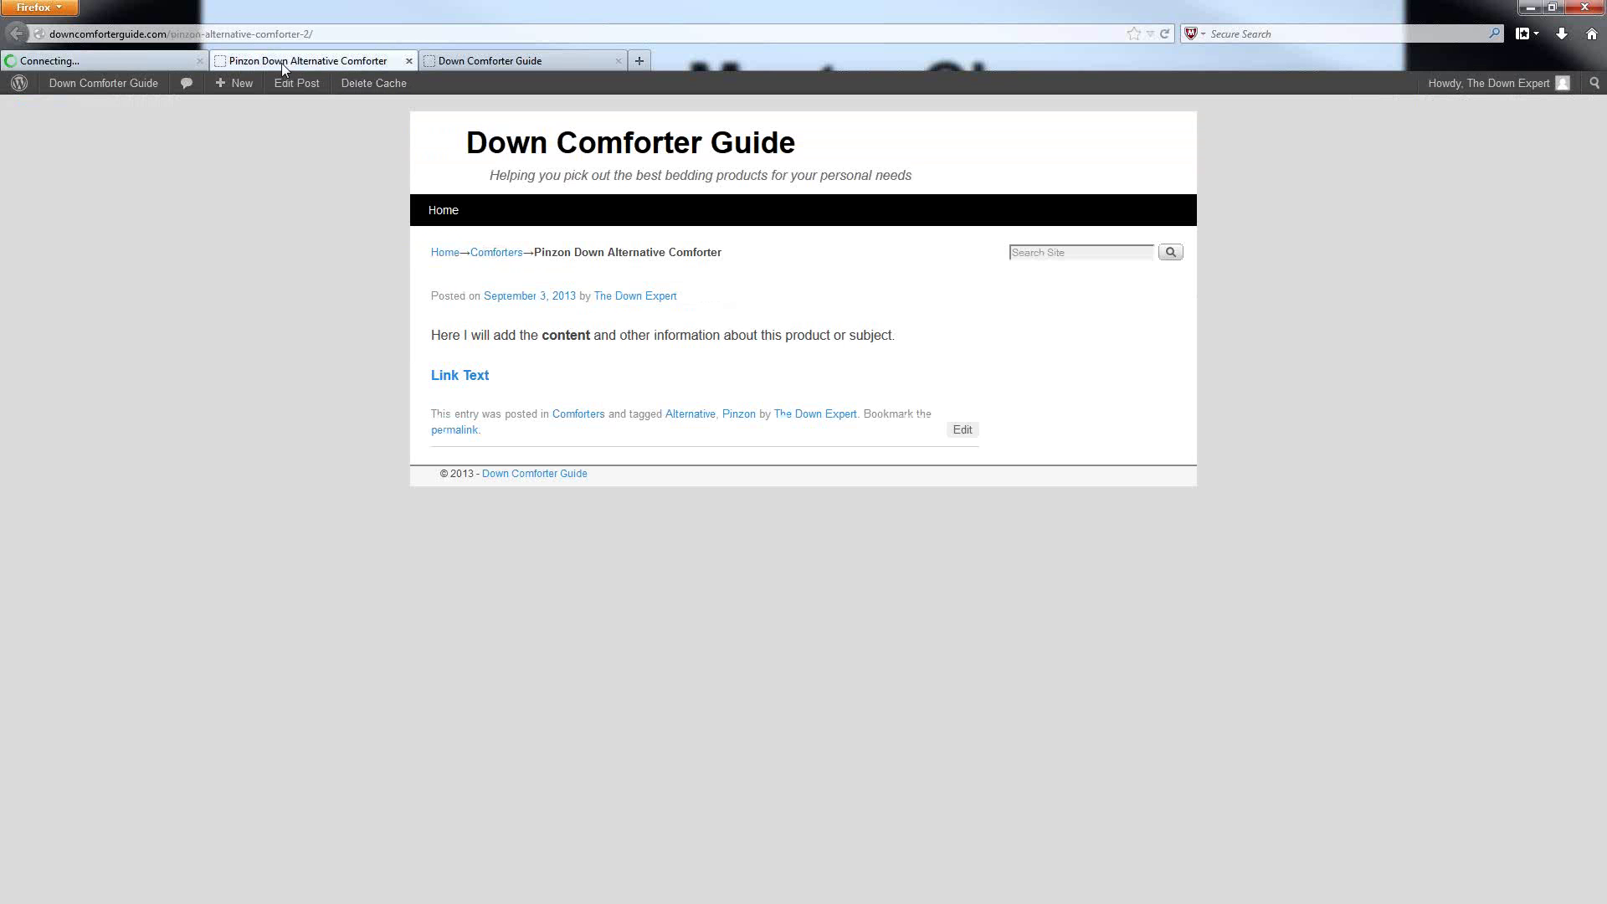
{"action": "left_click", "coordinate": [1163, 37]}
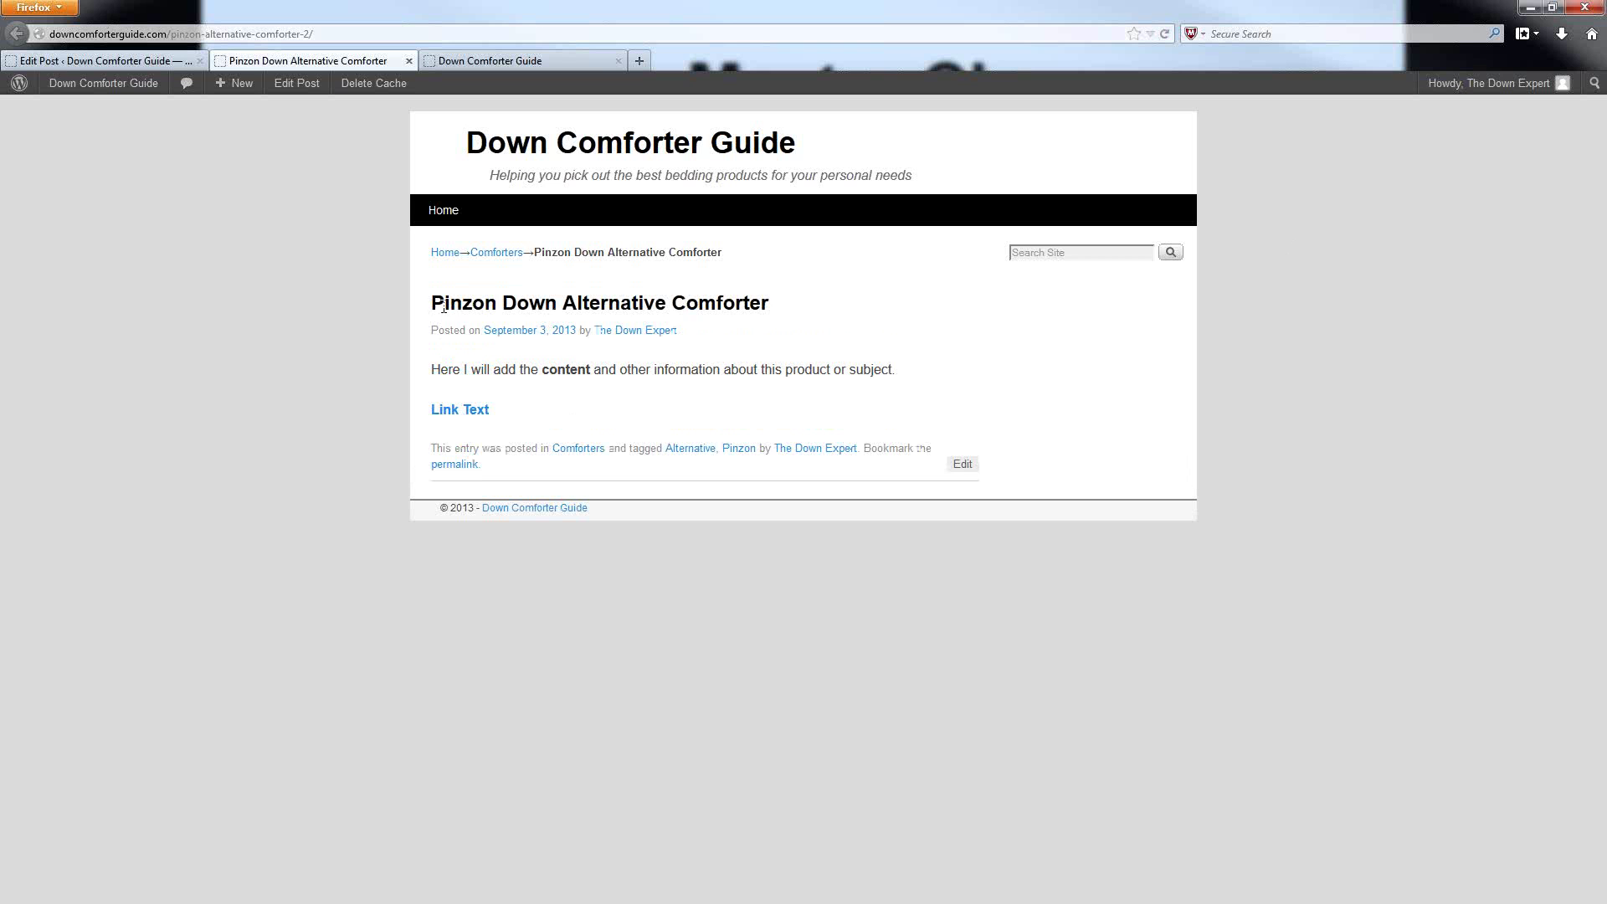
Examine the live post's title, body content, breadcrumb and posted-on line.
{"action": "left_click_drag", "start_coordinate": [431, 303], "coordinate": [804, 322]}
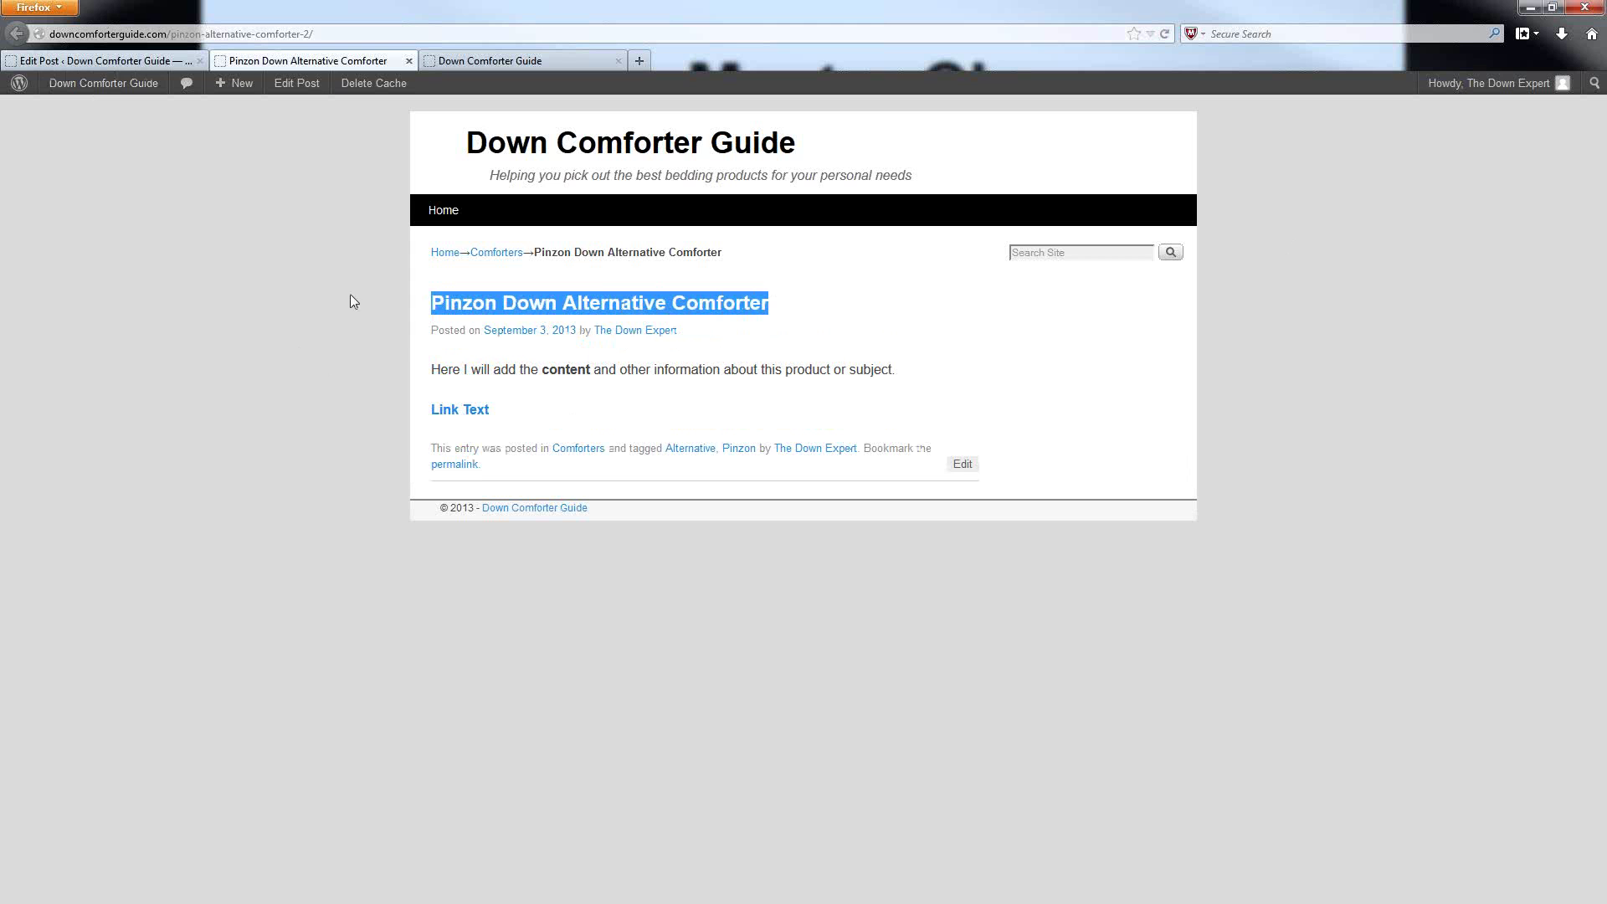
{"action": "left_click", "coordinate": [433, 369]}
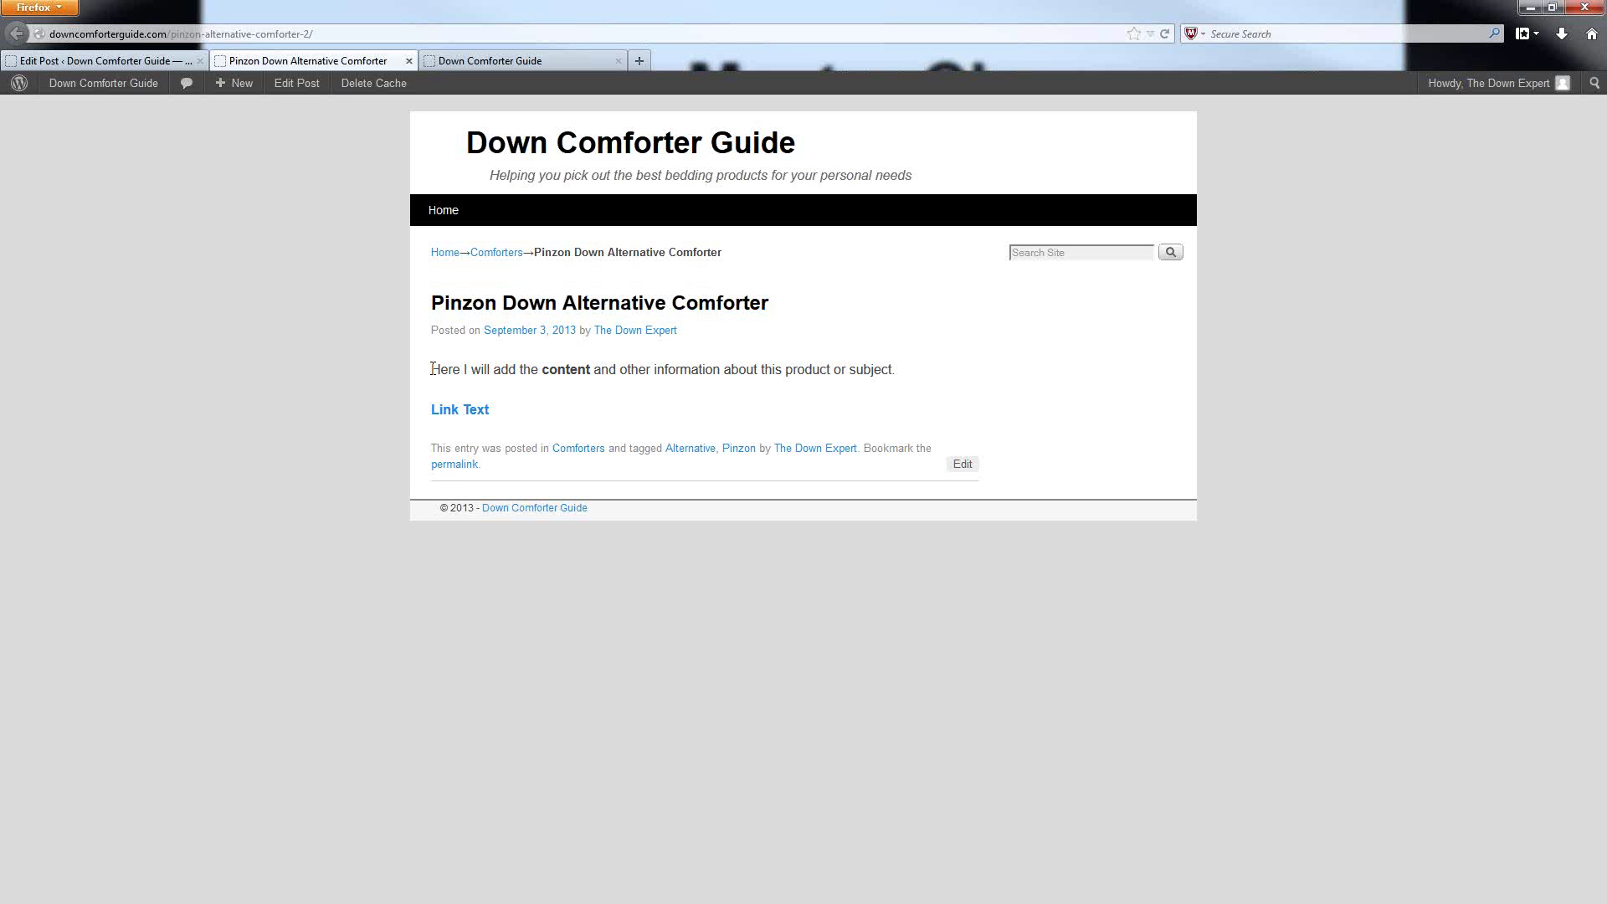
{"action": "left_click_drag", "start_coordinate": [433, 370], "coordinate": [446, 419]}
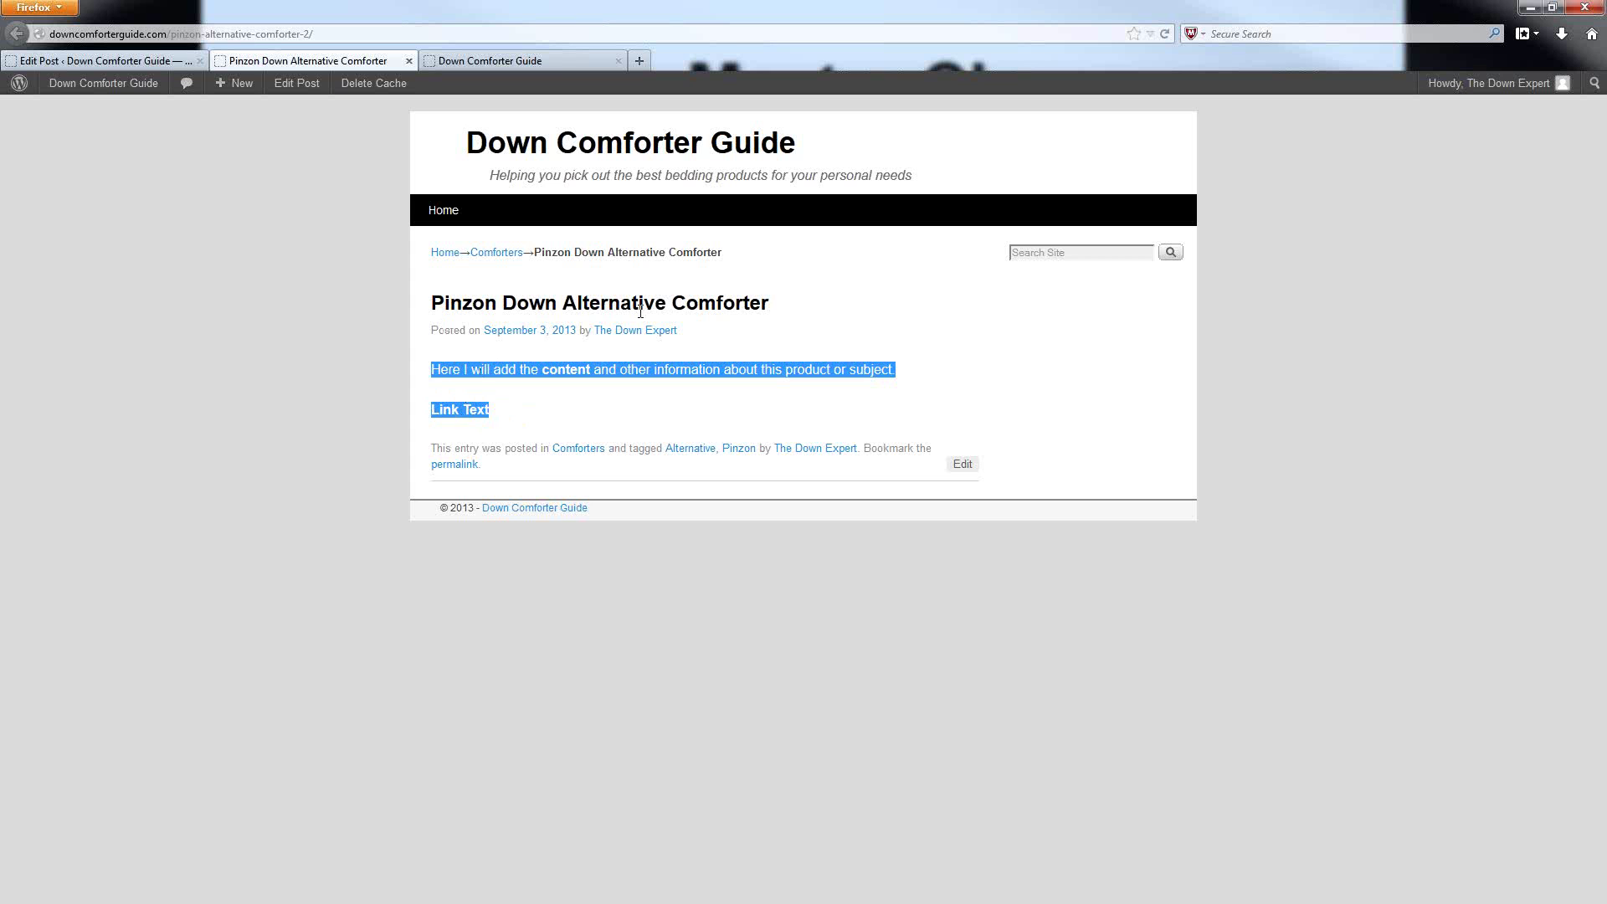
{"action": "left_click_drag", "start_coordinate": [770, 305], "coordinate": [434, 290]}
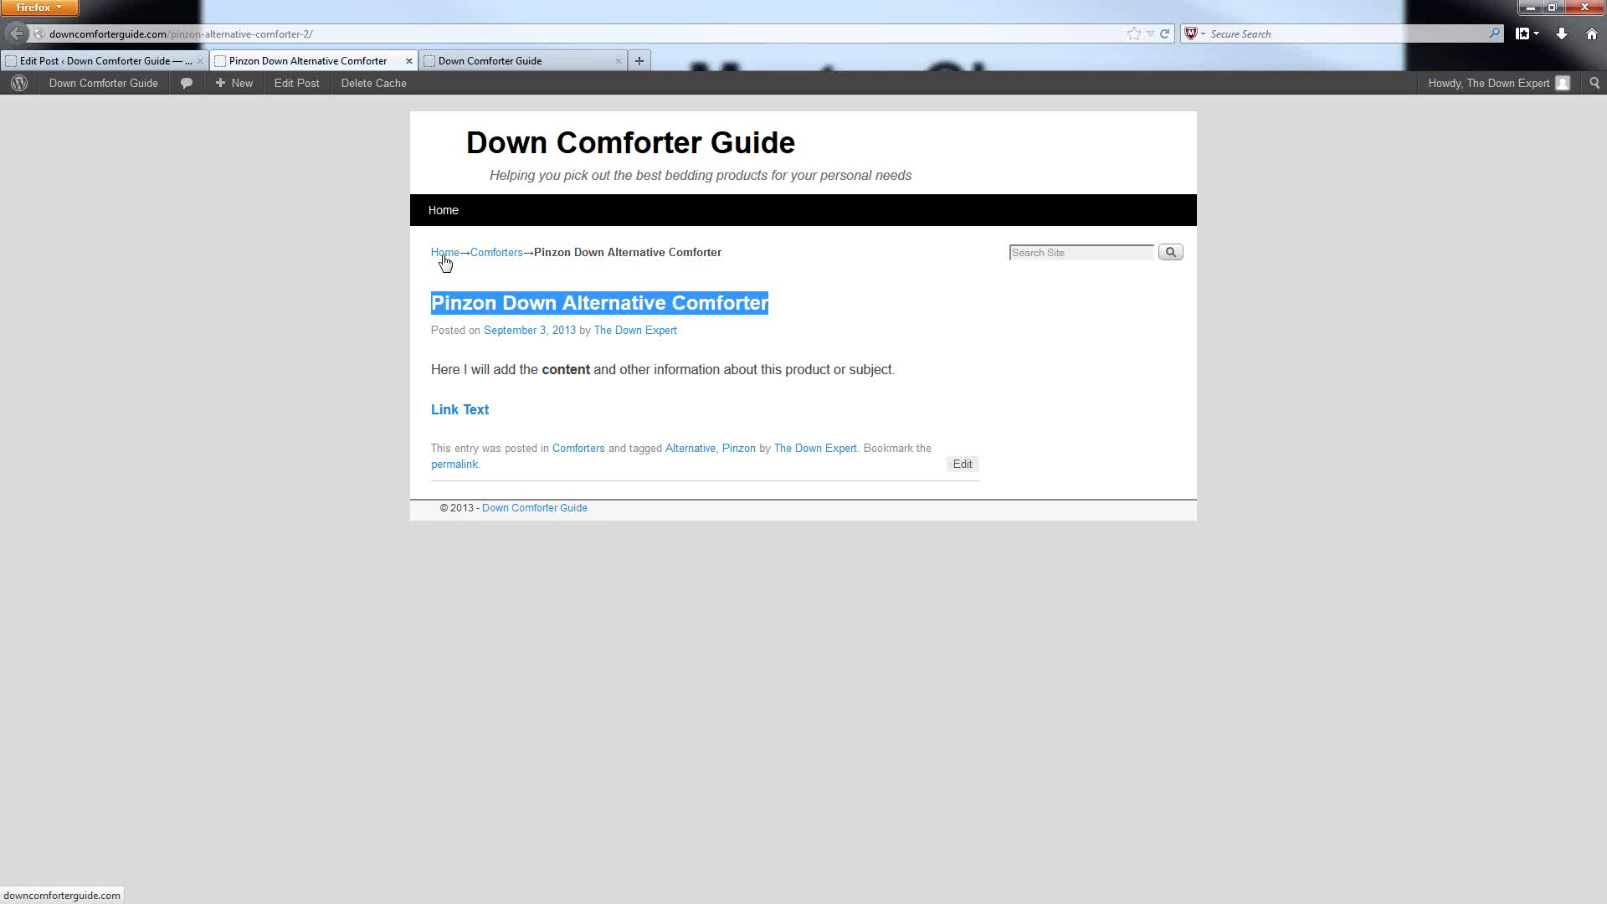
{"action": "left_click", "coordinate": [554, 251]}
{"action": "left_click_drag", "start_coordinate": [536, 252], "coordinate": [725, 255]}
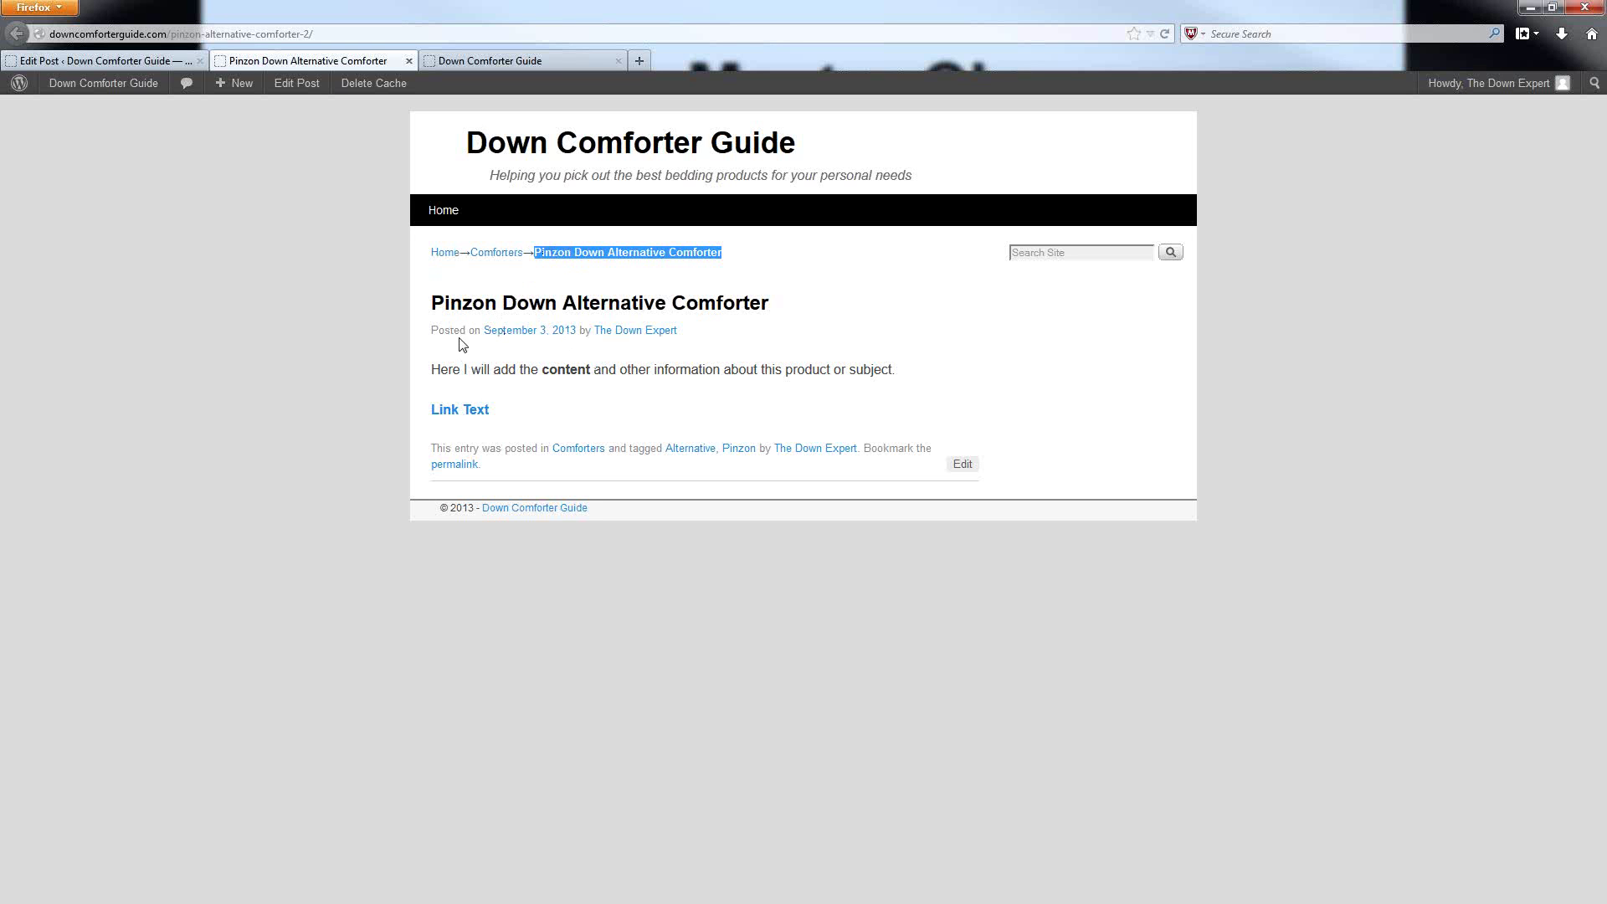
{"action": "left_click_drag", "start_coordinate": [425, 335], "coordinate": [713, 332]}
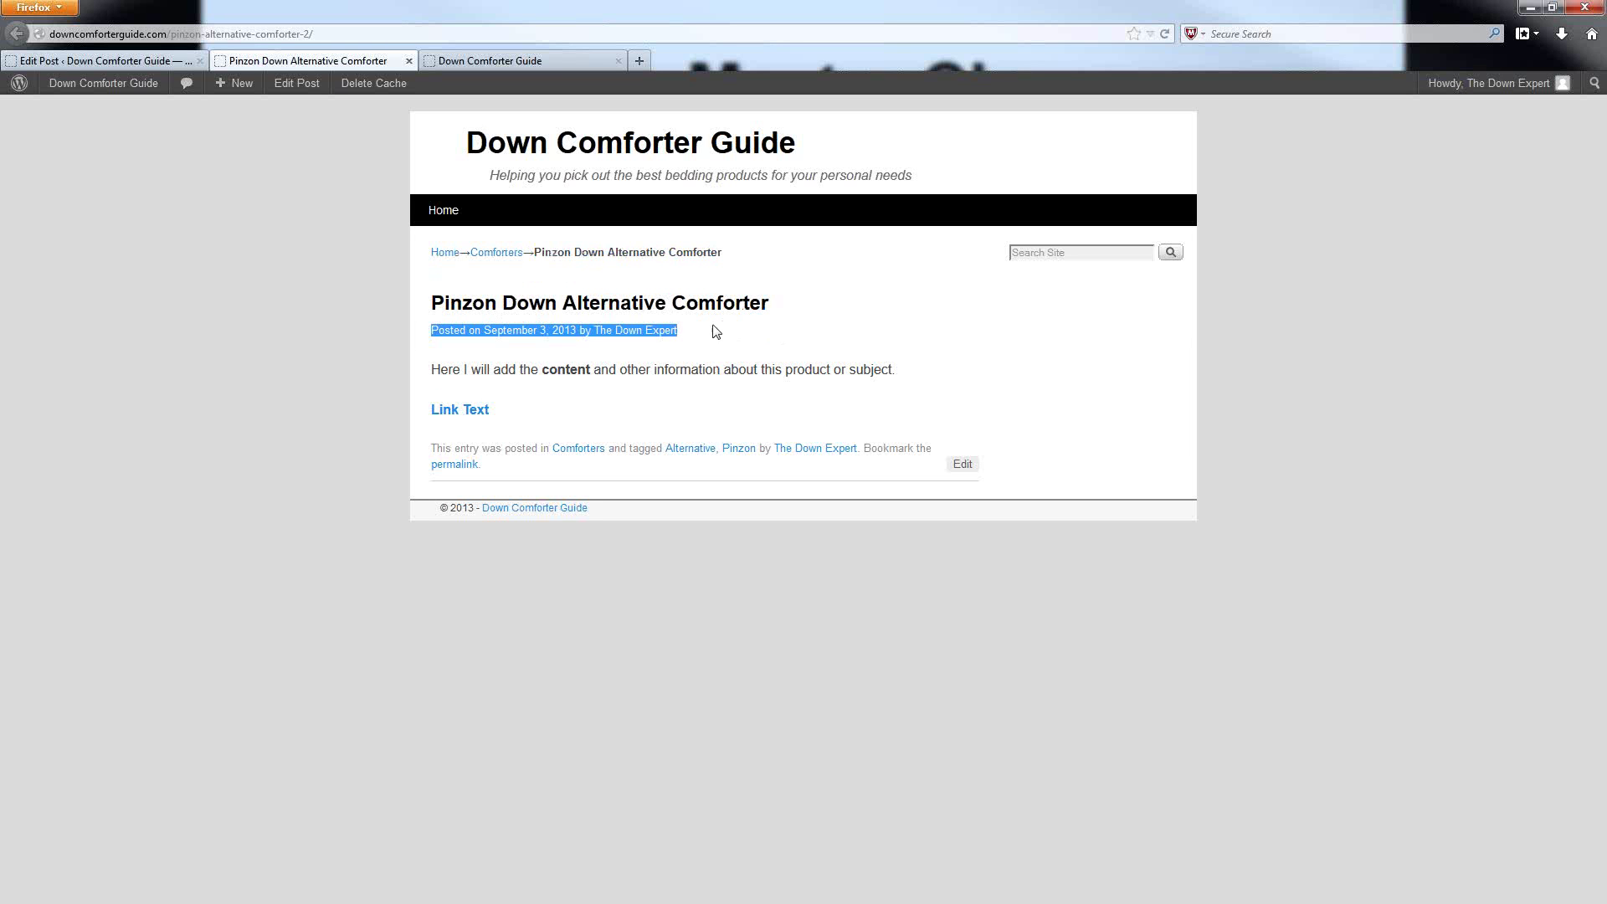
{"action": "left_click", "coordinate": [457, 349]}
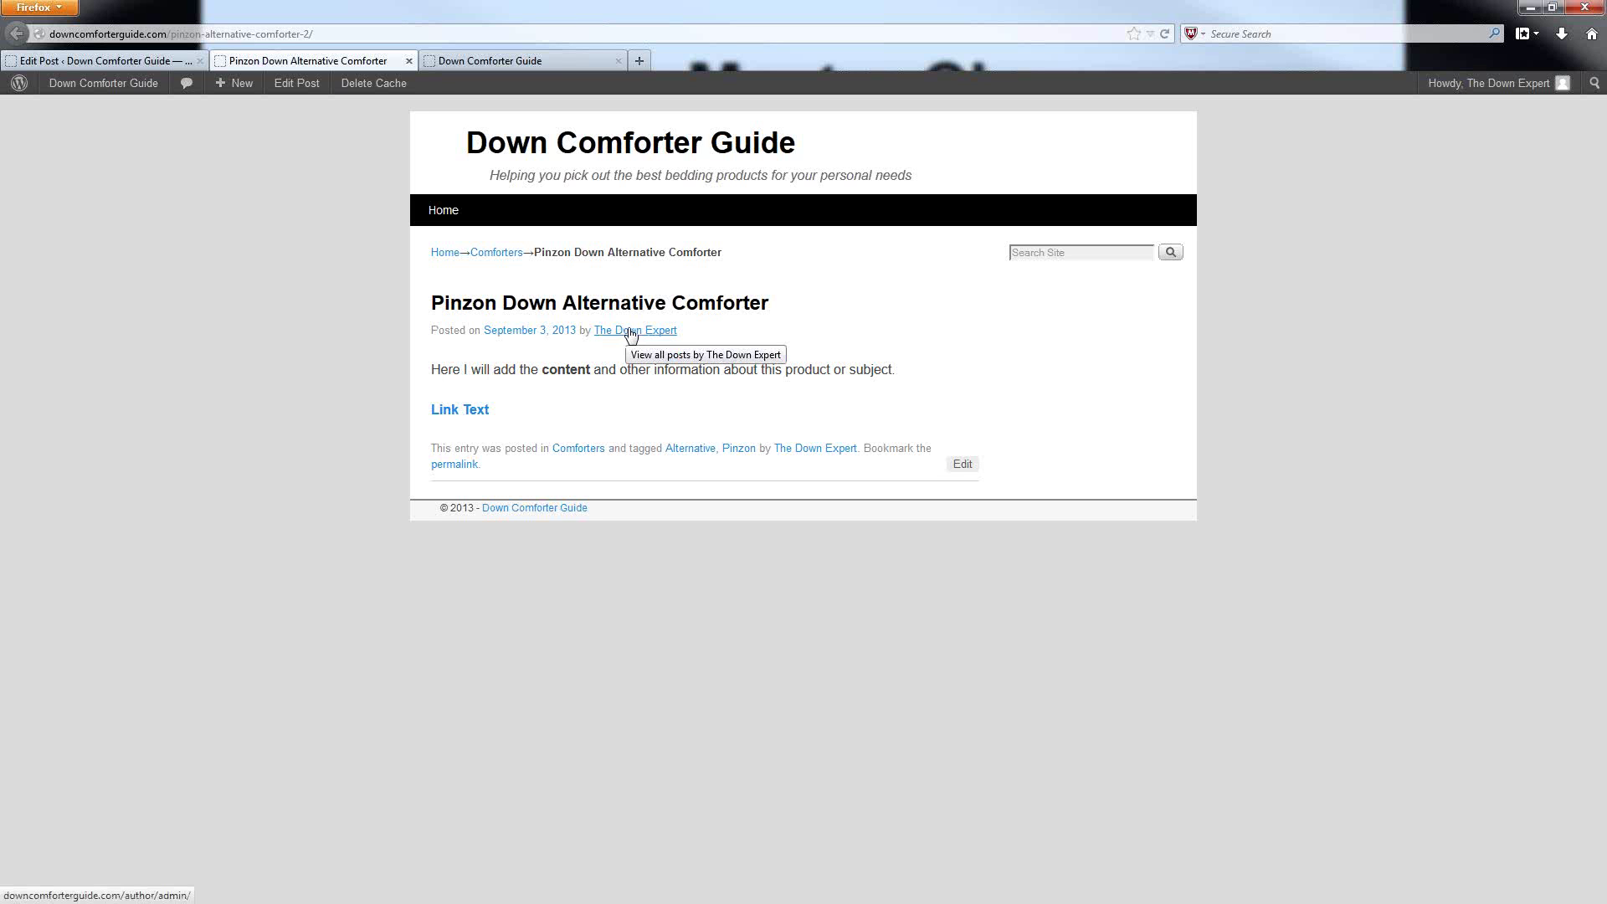
View the author's archive page in a new browser tab from the live post's author link.
{"action": "right_click", "coordinate": [630, 333]}
{"action": "left_click", "coordinate": [669, 344]}
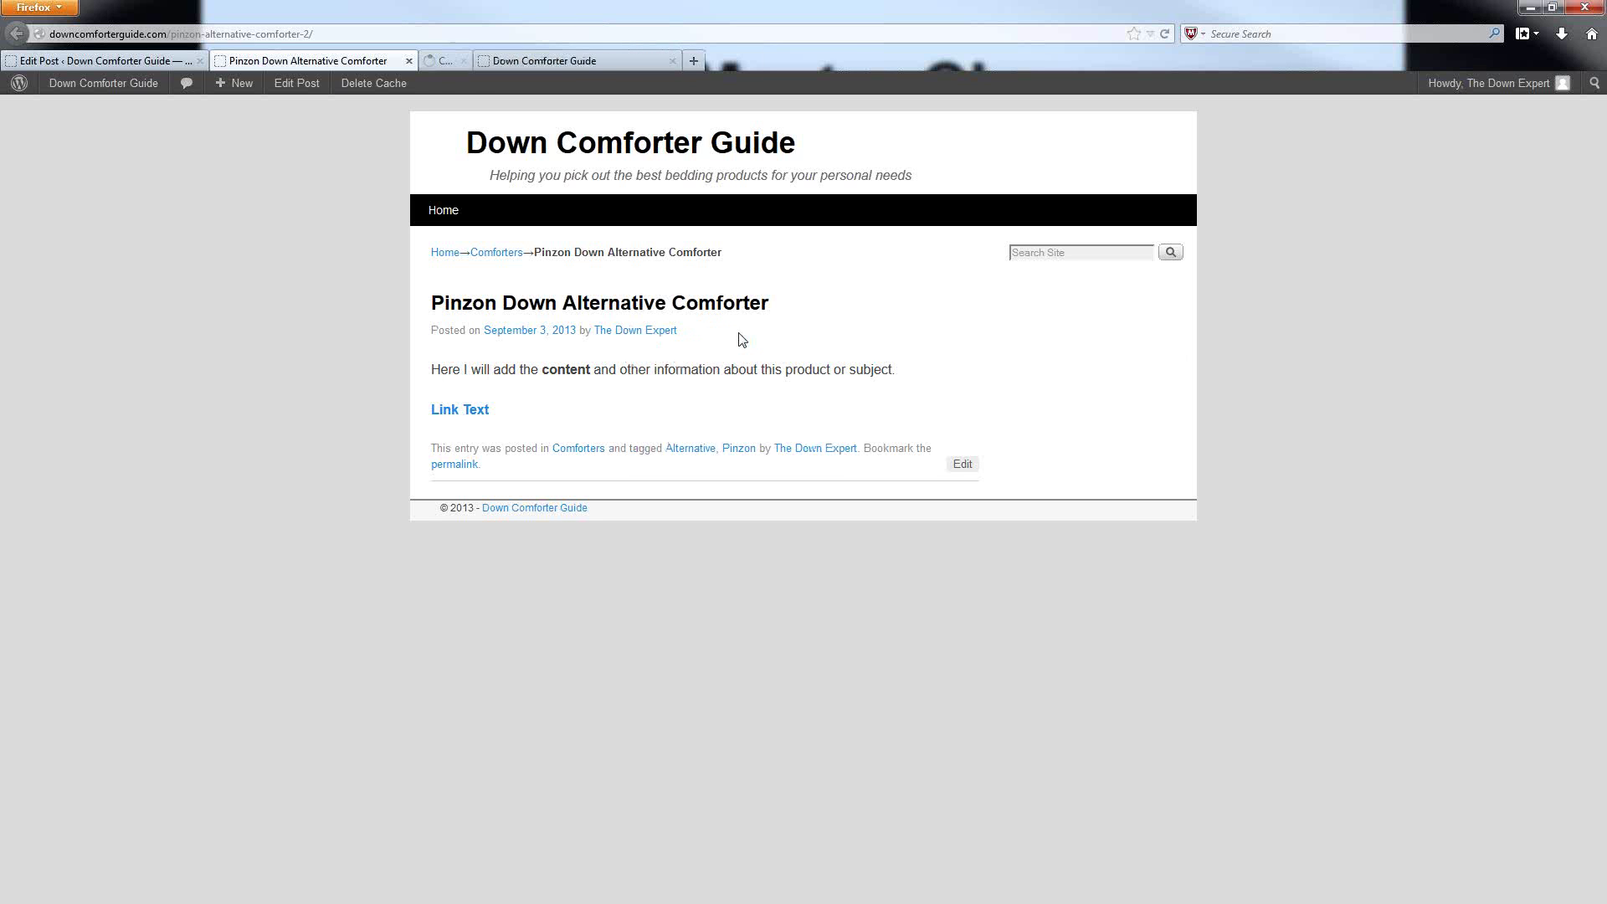
{"action": "left_click", "coordinate": [475, 69]}
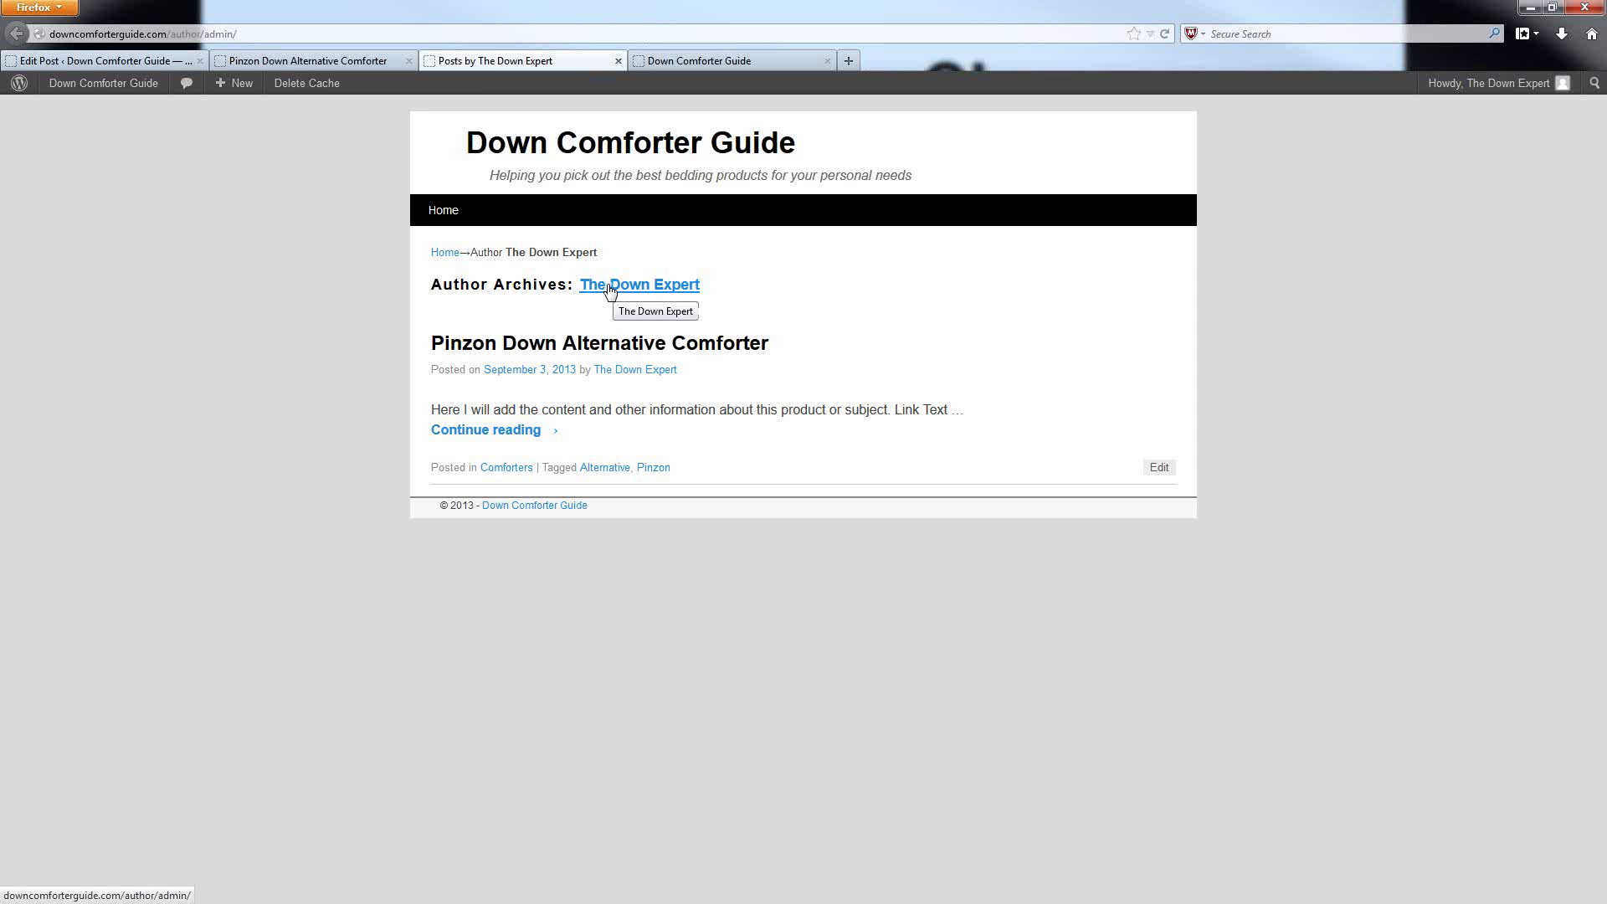
View the Comforters category archive in a new browser tab from the live post's breadcrumb, and examine the archive's breadcrumb.
{"action": "left_click", "coordinate": [297, 65]}
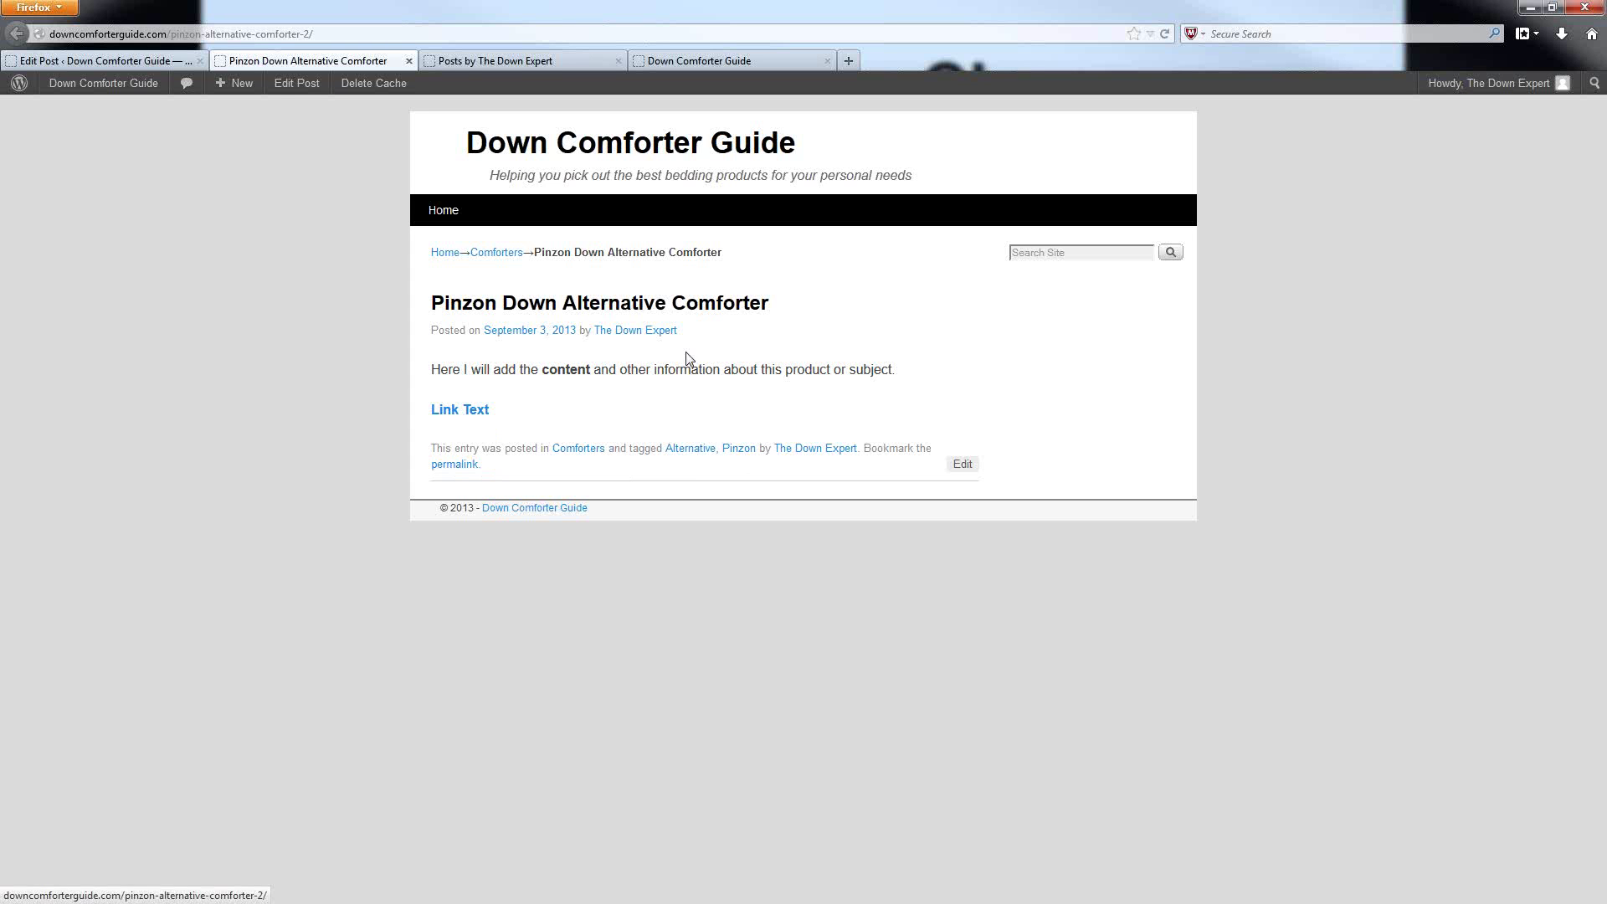
{"action": "right_click", "coordinate": [507, 255]}
{"action": "left_click", "coordinate": [572, 266]}
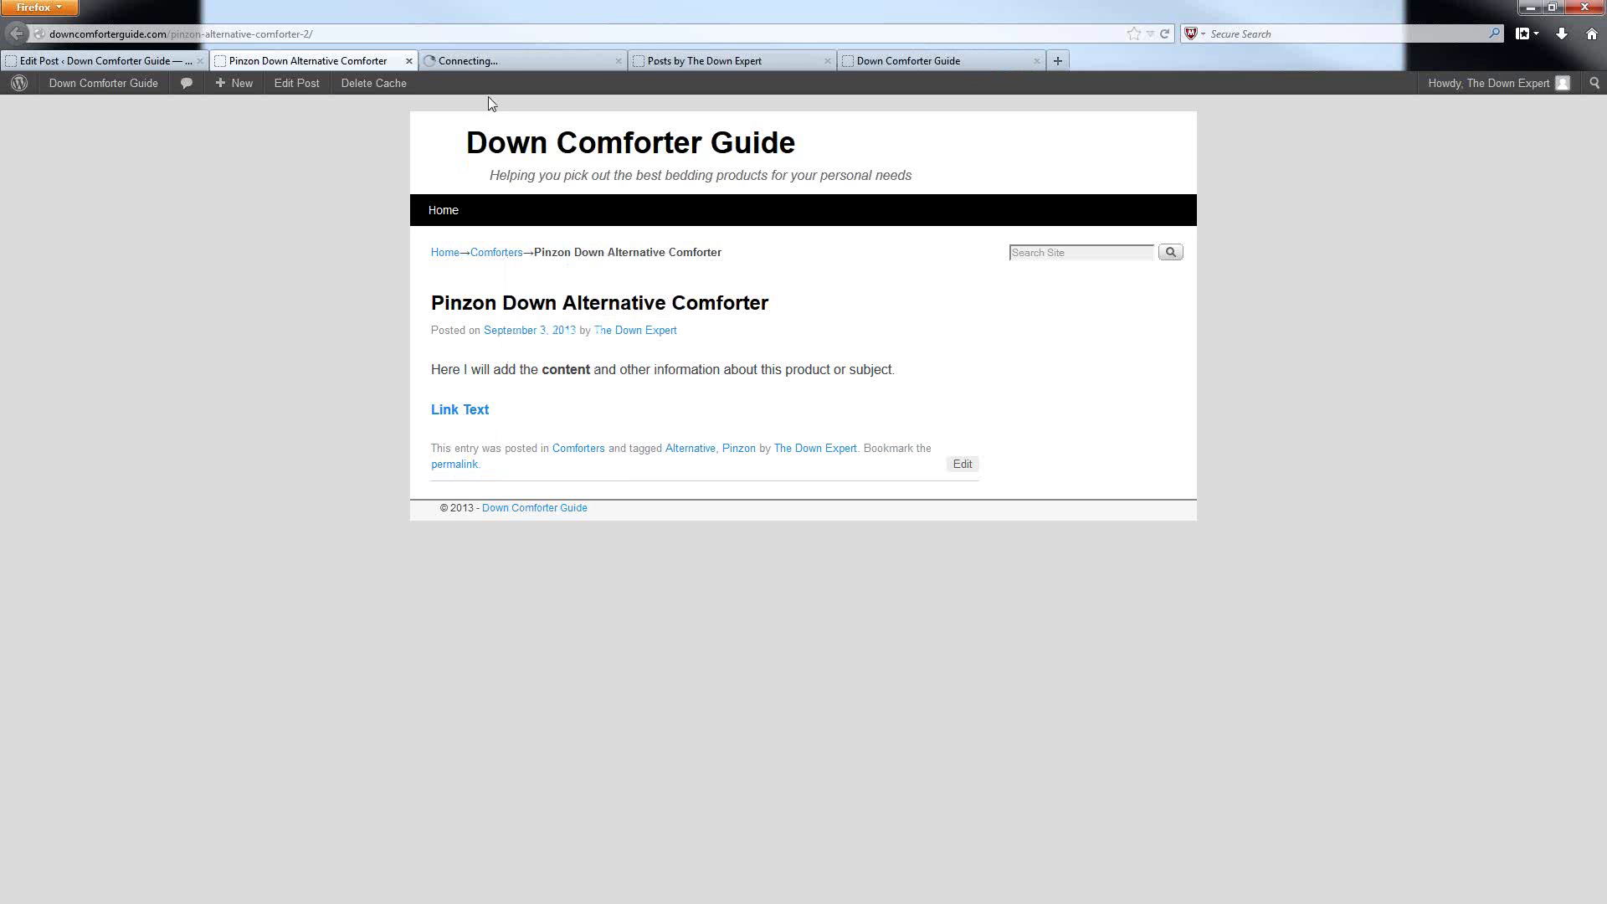
{"action": "left_click", "coordinate": [481, 60]}
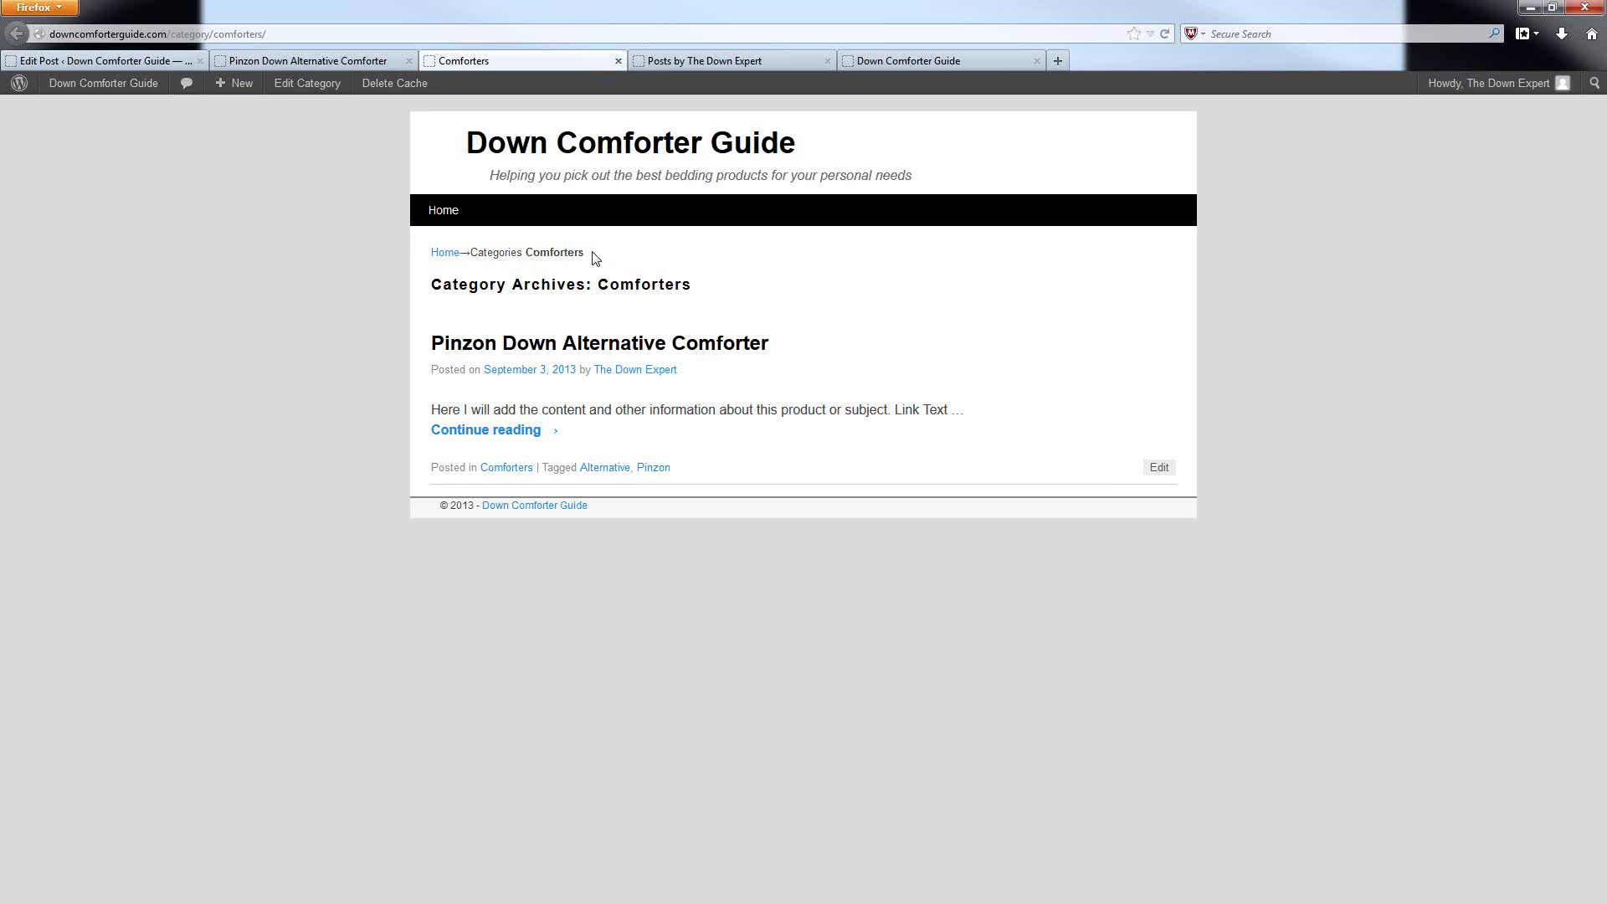
{"action": "left_click_drag", "start_coordinate": [591, 255], "coordinate": [430, 260]}
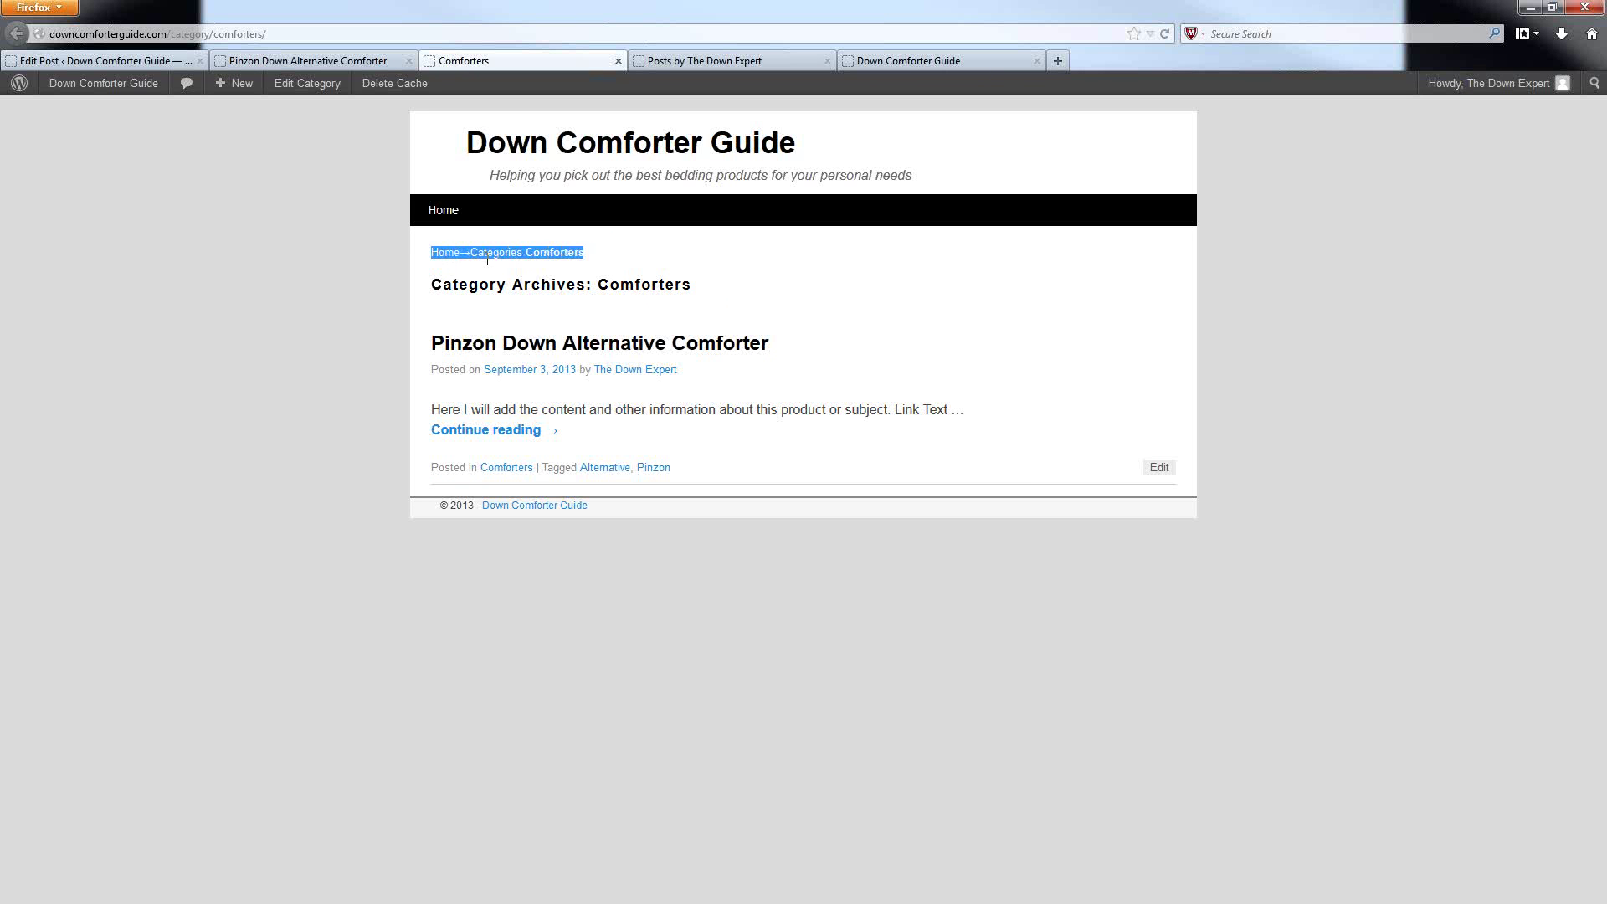
Examine the breadcrumb's "Categories" and "Comforters" parts and the "Category Archives: Comforters" heading on the category archive.
{"action": "left_click", "coordinate": [510, 269]}
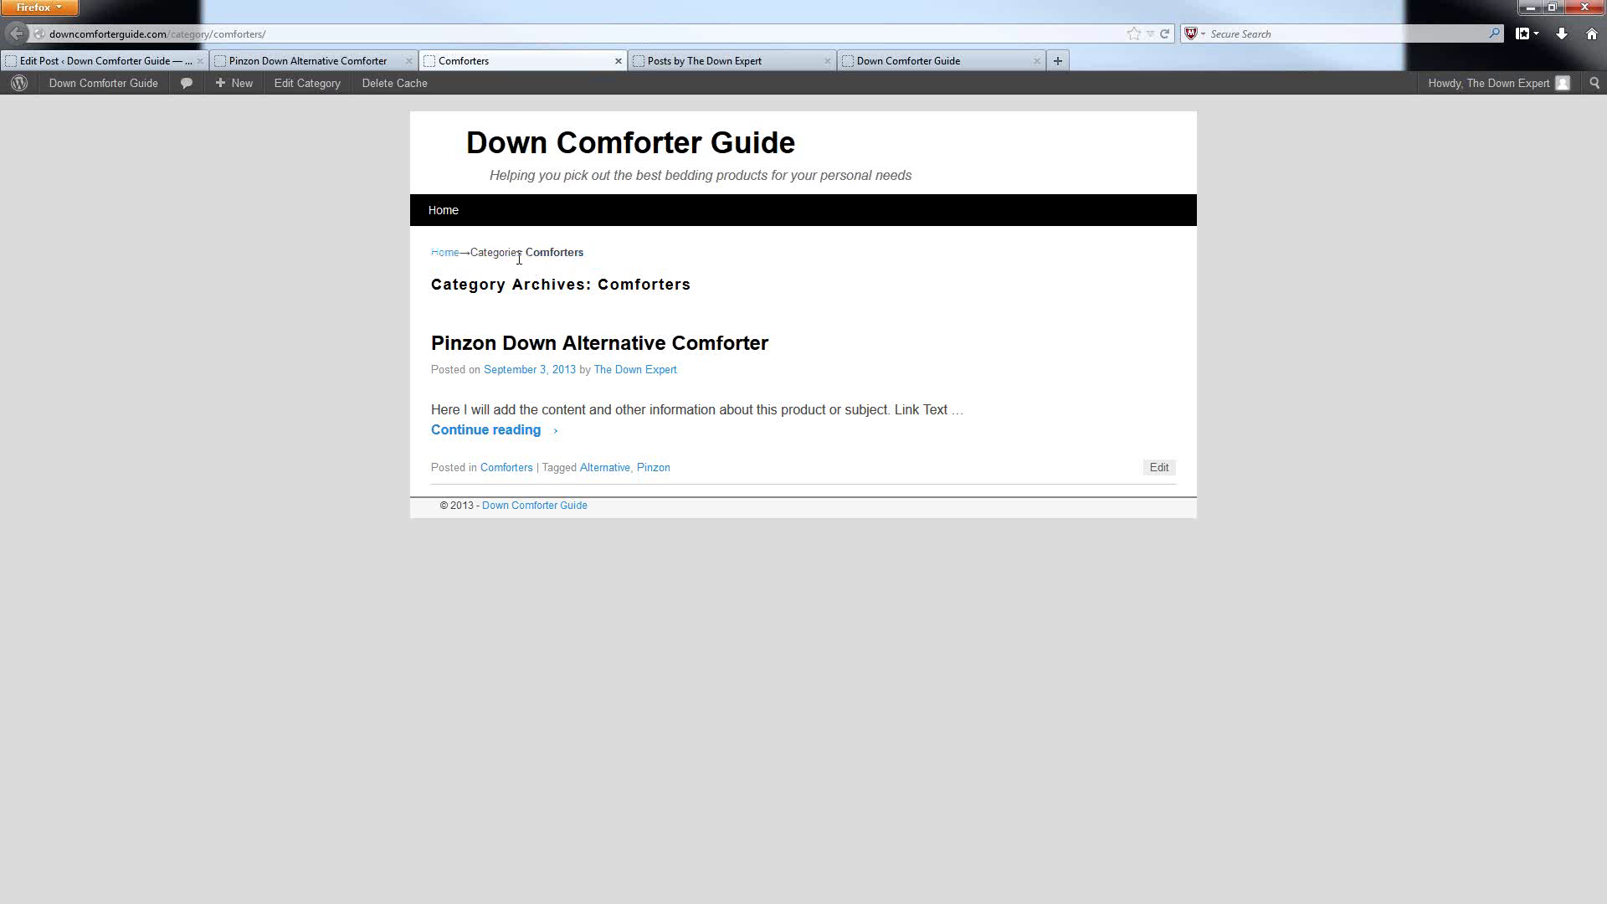
{"action": "double_click", "coordinate": [512, 253]}
{"action": "double_click", "coordinate": [554, 254]}
{"action": "double_click", "coordinate": [508, 253]}
{"action": "double_click", "coordinate": [457, 283]}
{"action": "left_click_drag", "start_coordinate": [596, 285], "coordinate": [446, 280]}
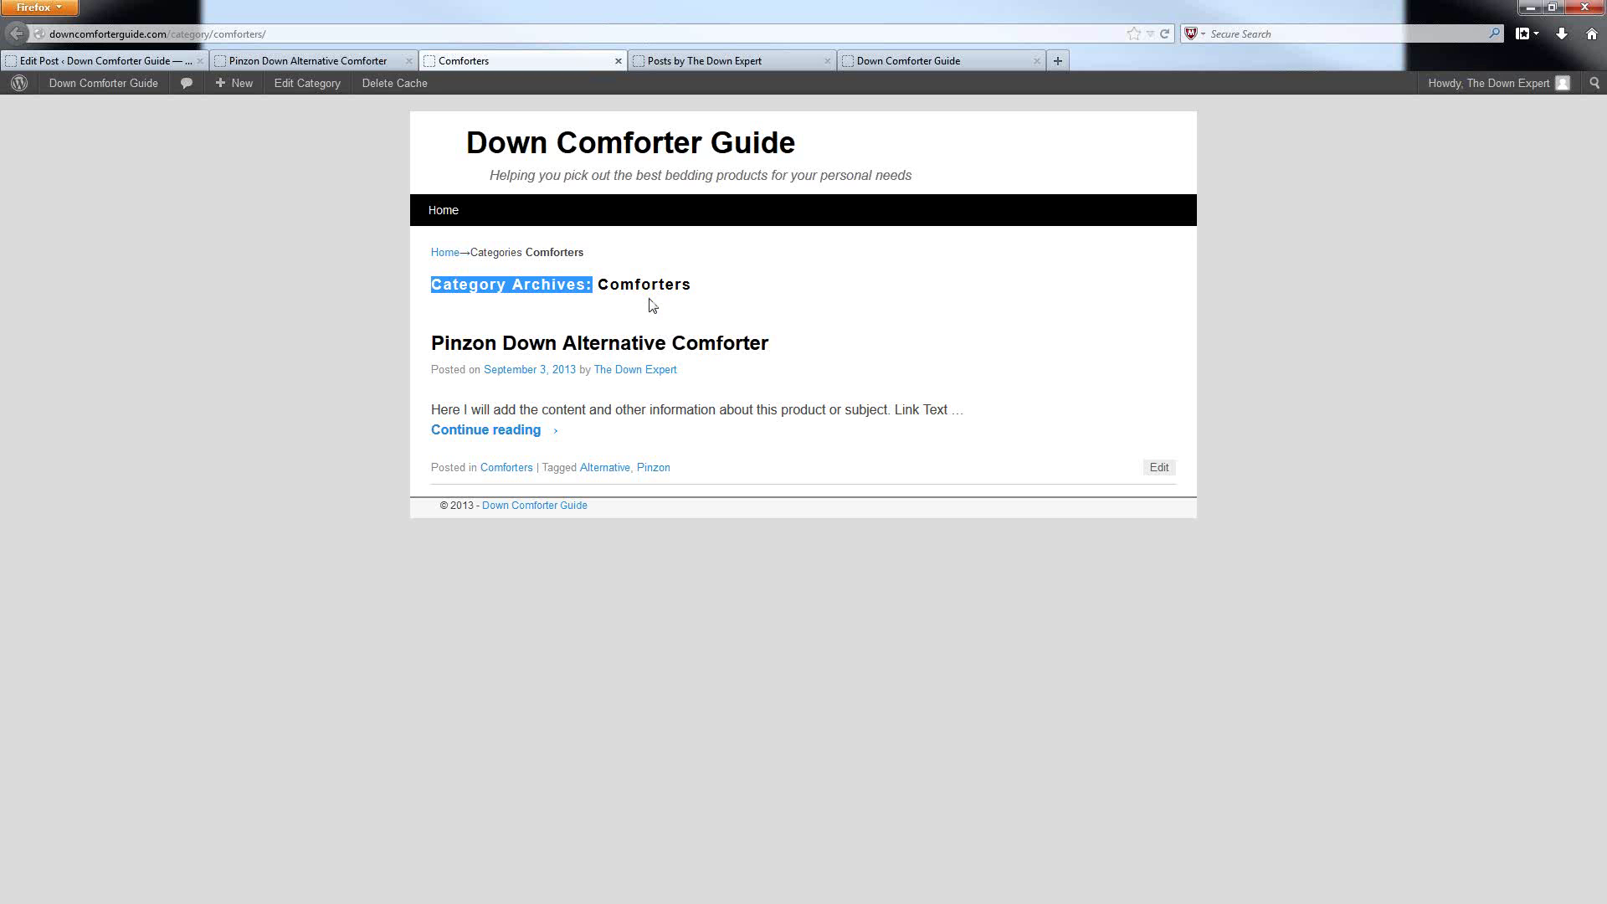
{"action": "left_click", "coordinate": [457, 307]}
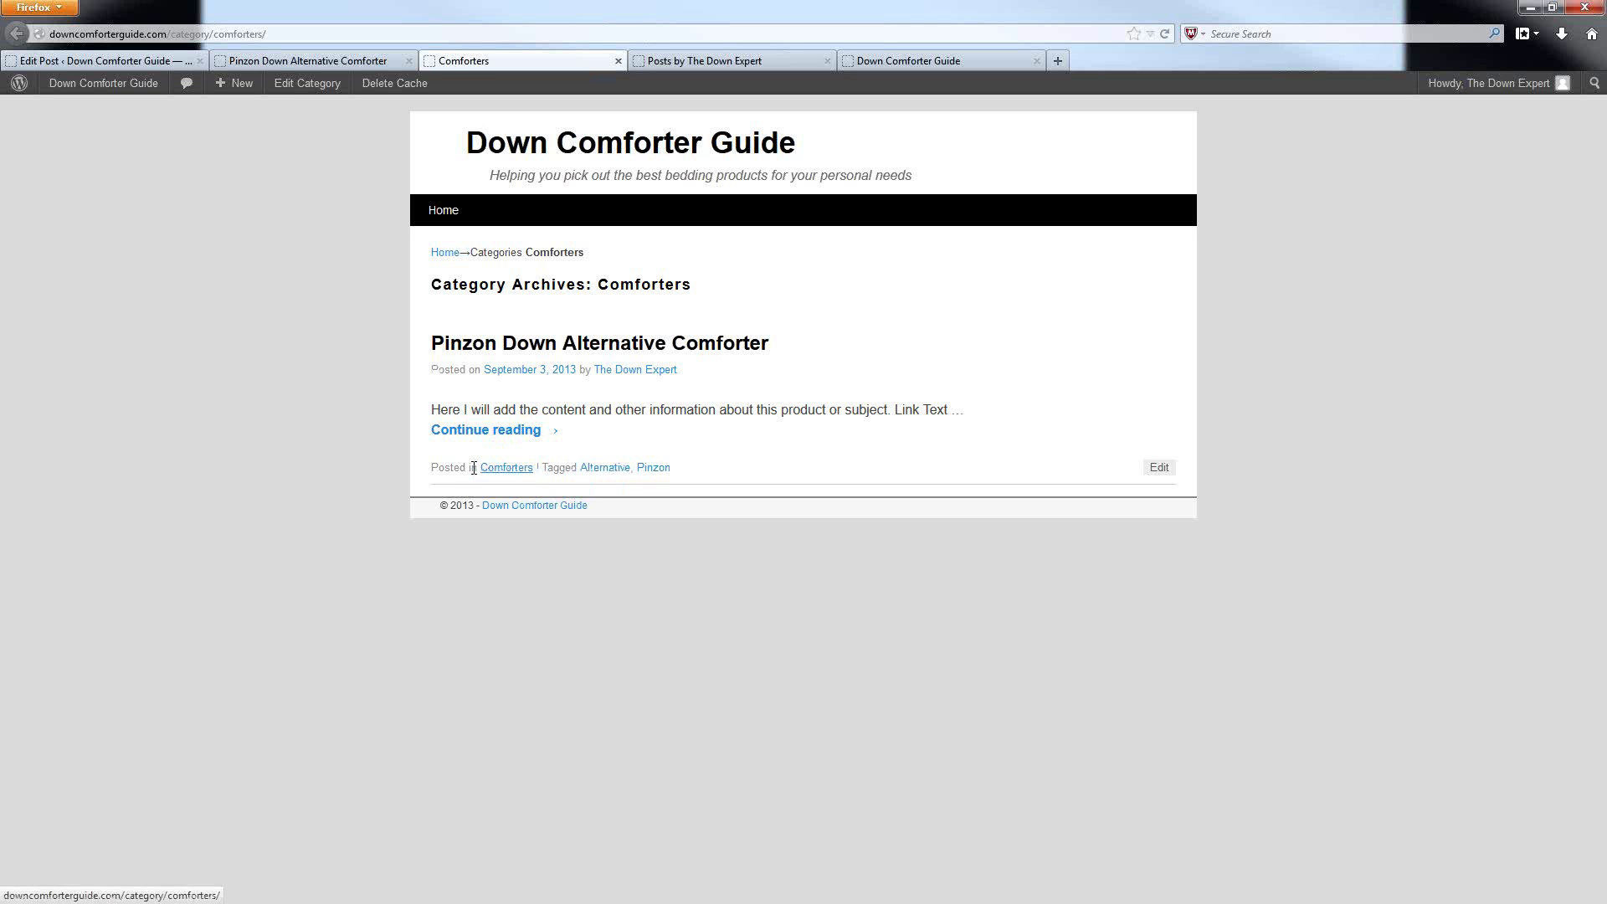
View the Alternative tag archive in a new browser tab from the listed post's tag link.
{"action": "right_click", "coordinate": [616, 470]}
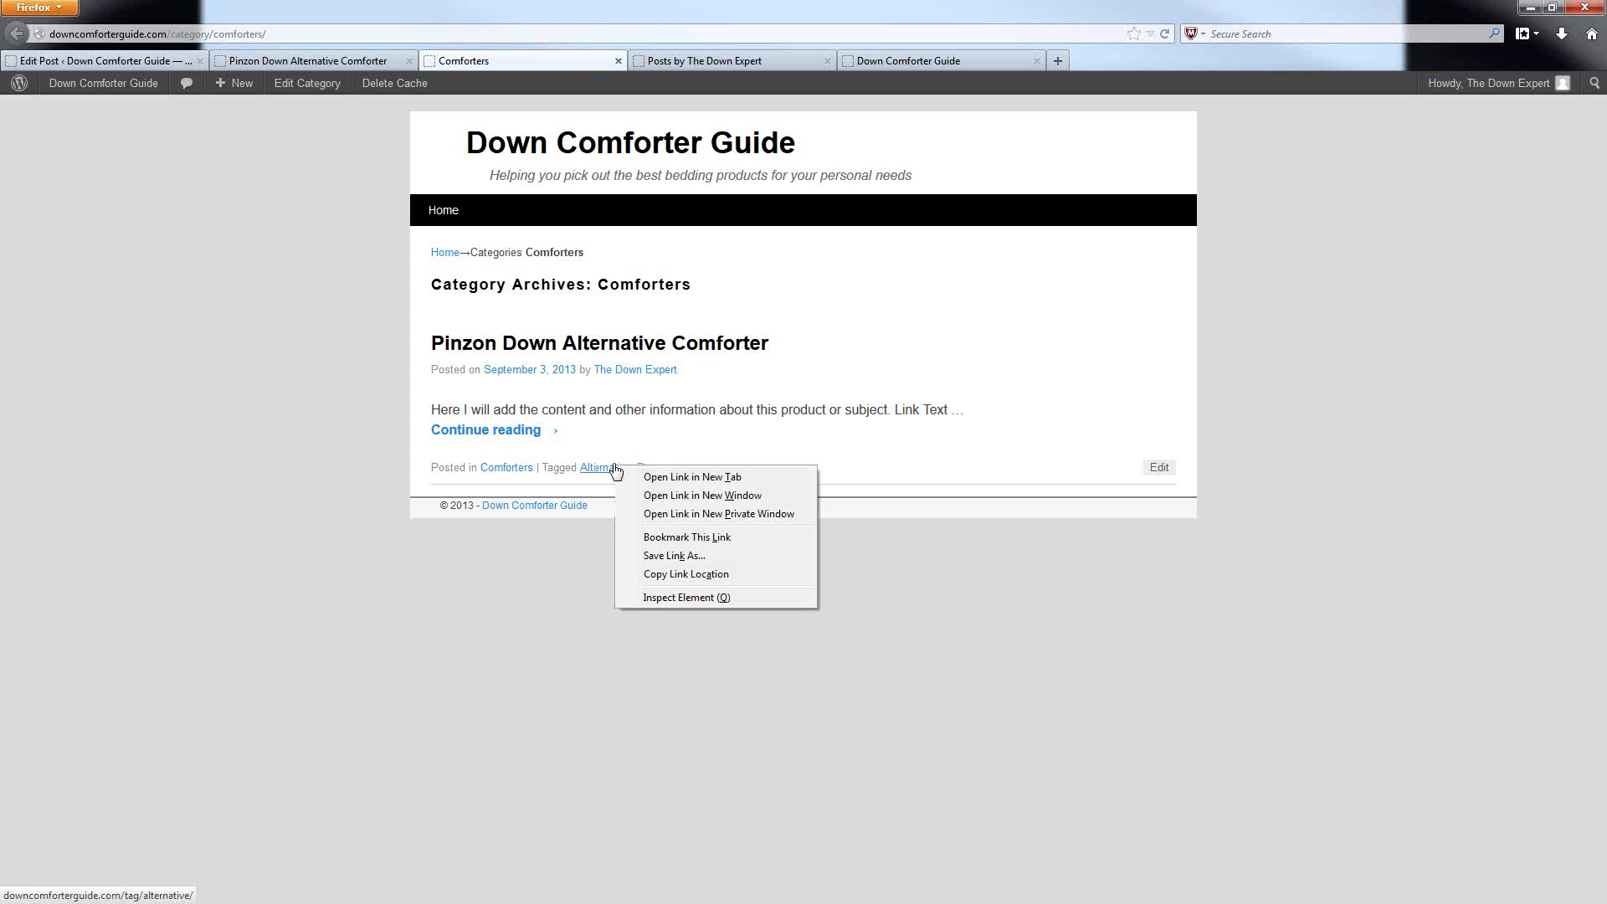
{"action": "left_click", "coordinate": [674, 476]}
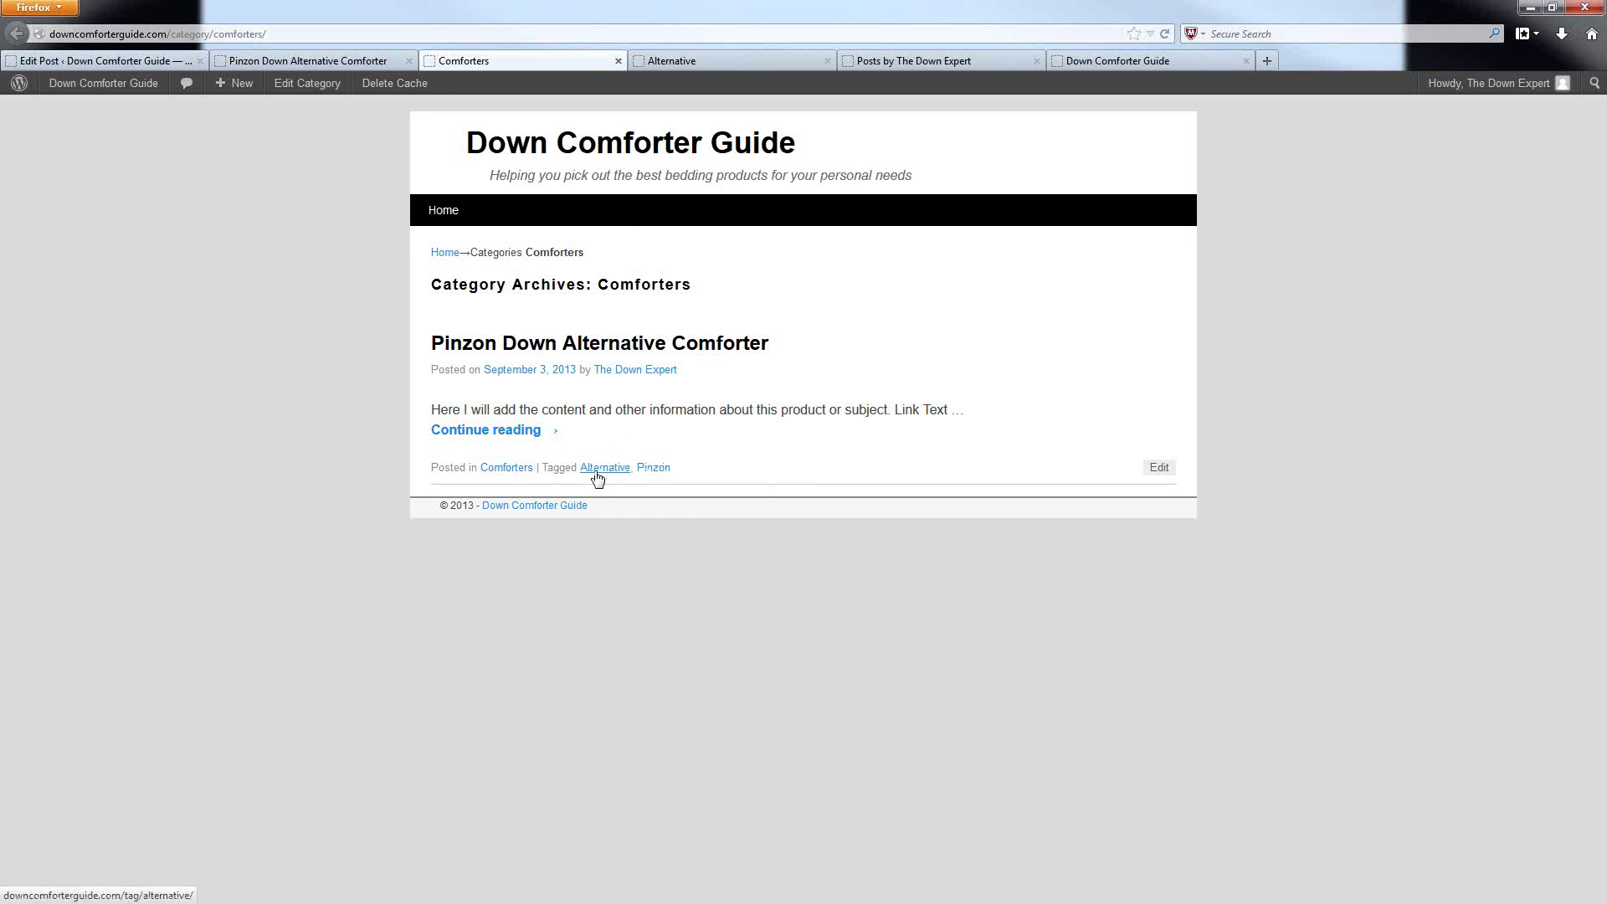
{"action": "left_click", "coordinate": [737, 60]}
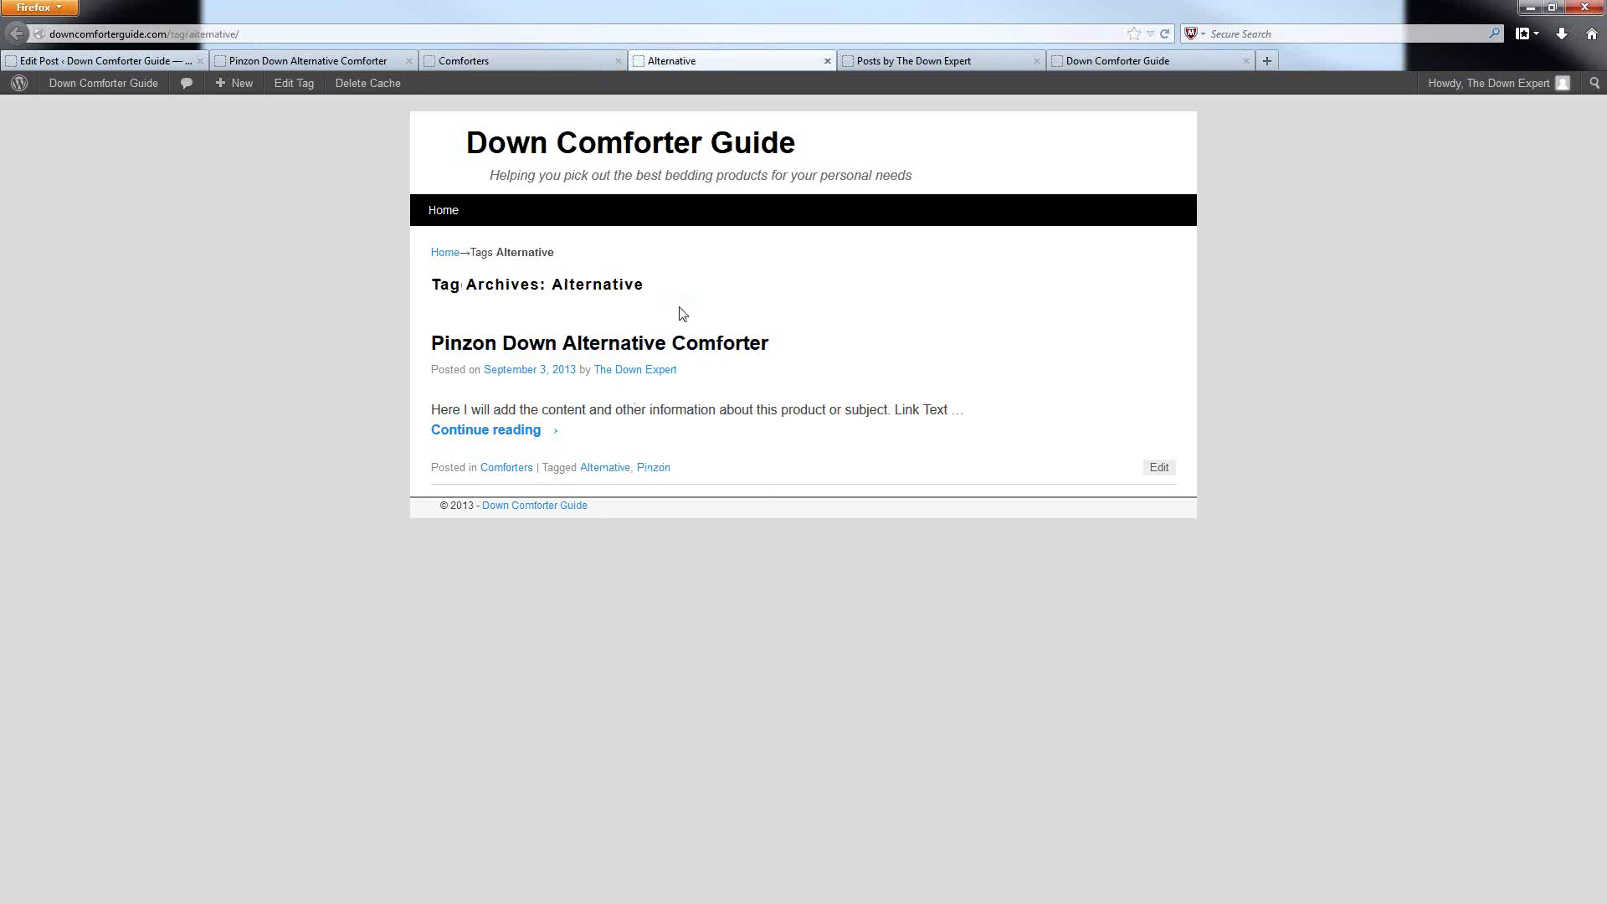
Compare the Comforters category archive with the Alternative tag archive, checking their breadcrumbs, headings and listed post.
{"action": "left_click", "coordinate": [516, 59]}
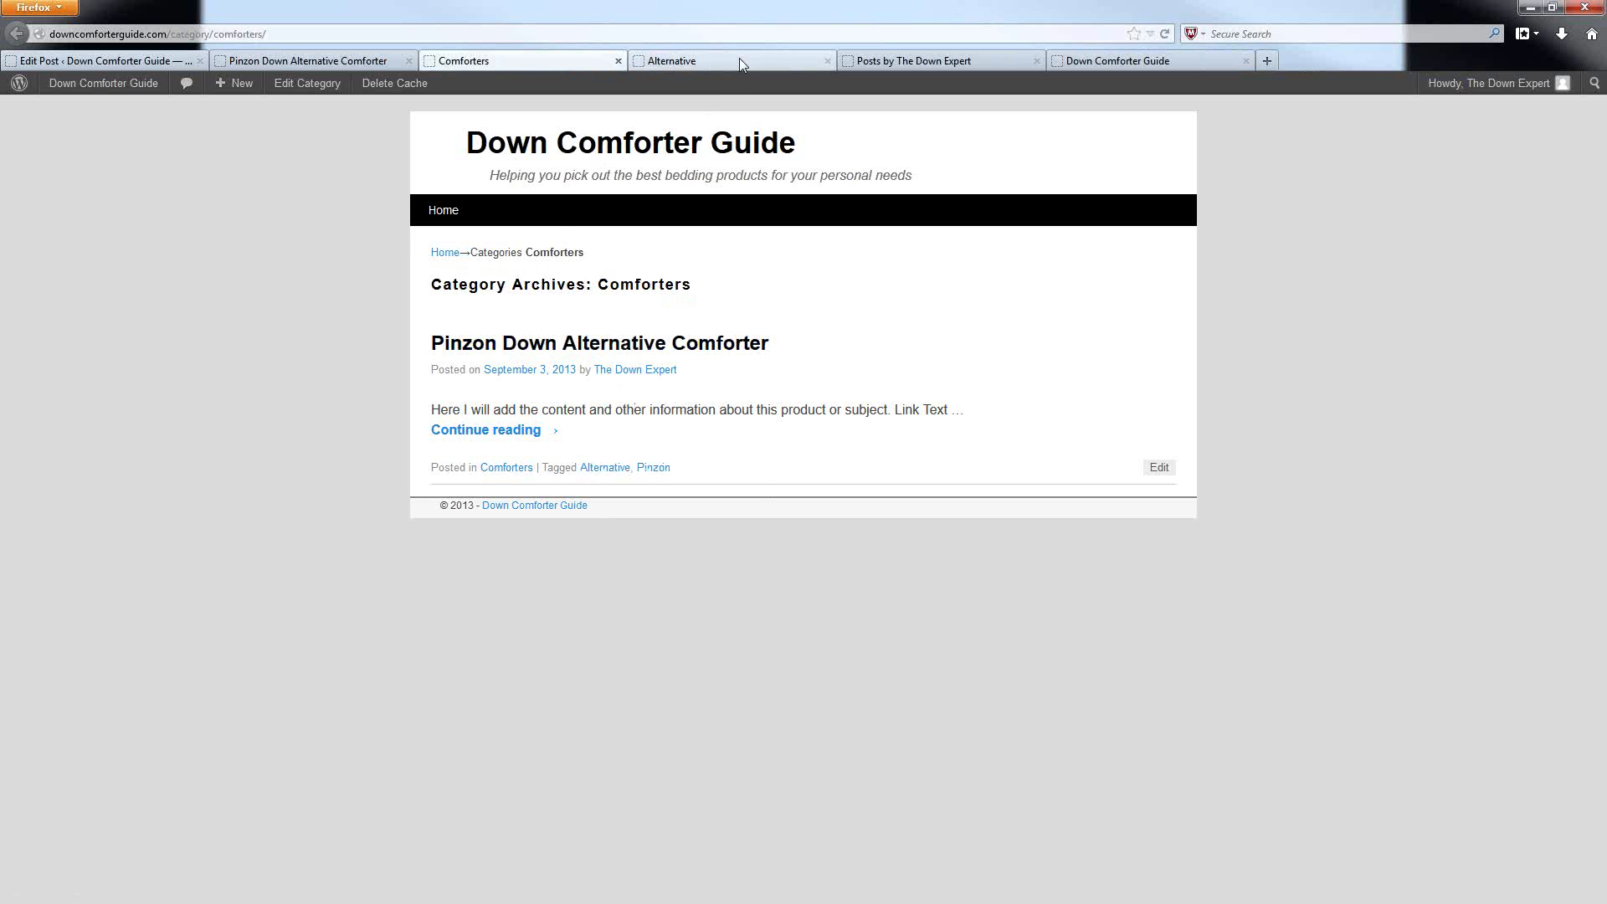
{"action": "left_click", "coordinate": [740, 60]}
{"action": "left_click", "coordinate": [588, 59]}
{"action": "left_click", "coordinate": [677, 57]}
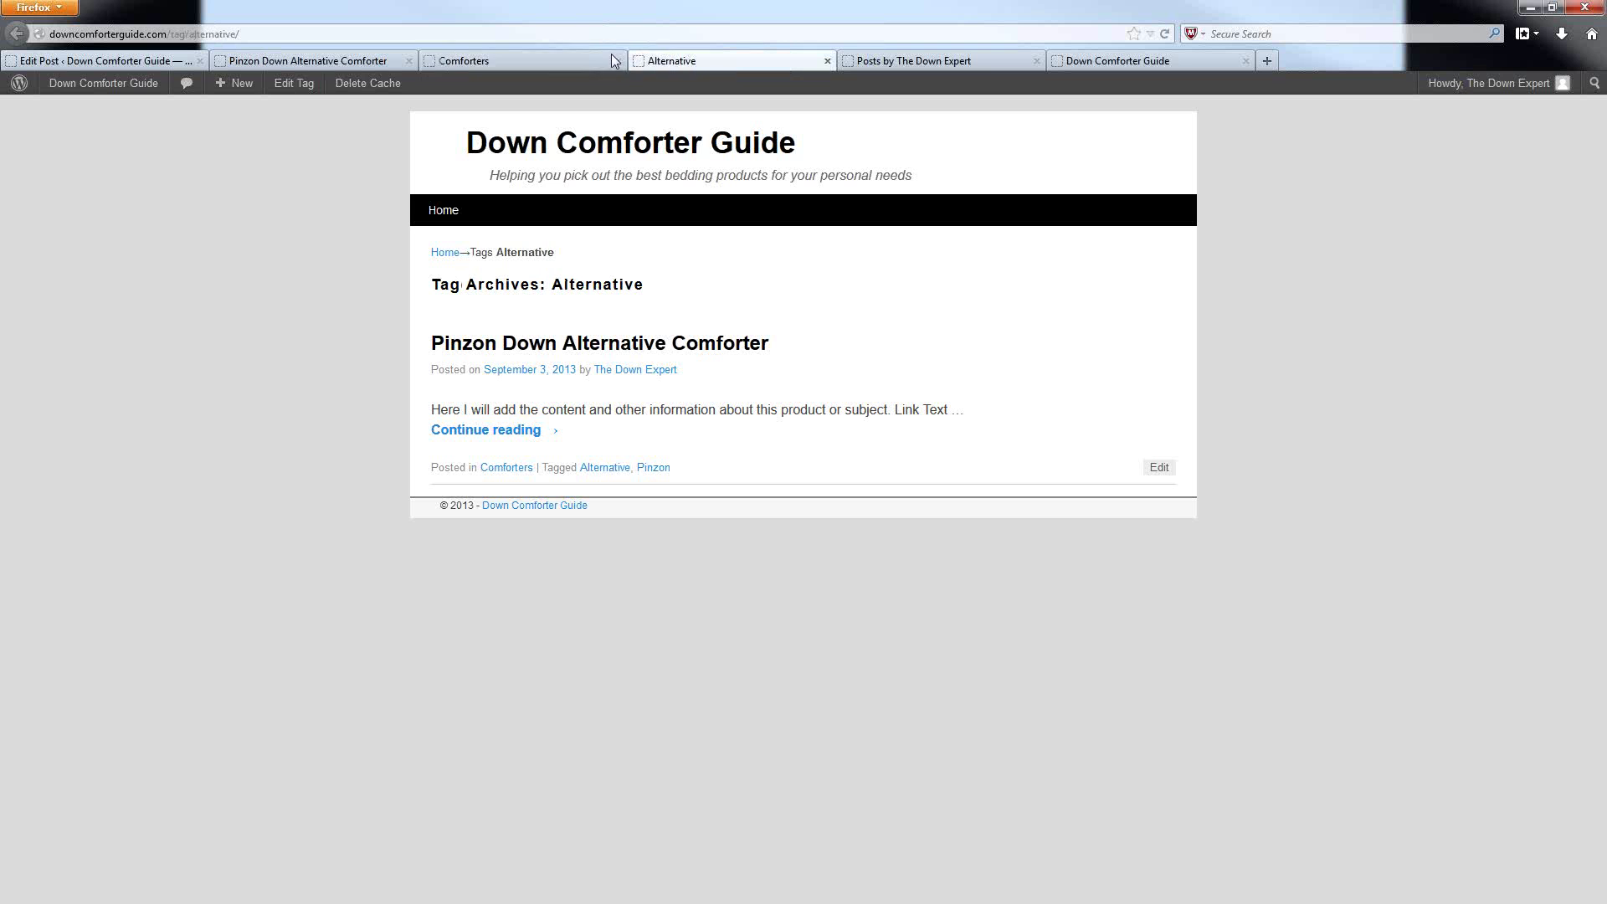
{"action": "left_click", "coordinate": [586, 60]}
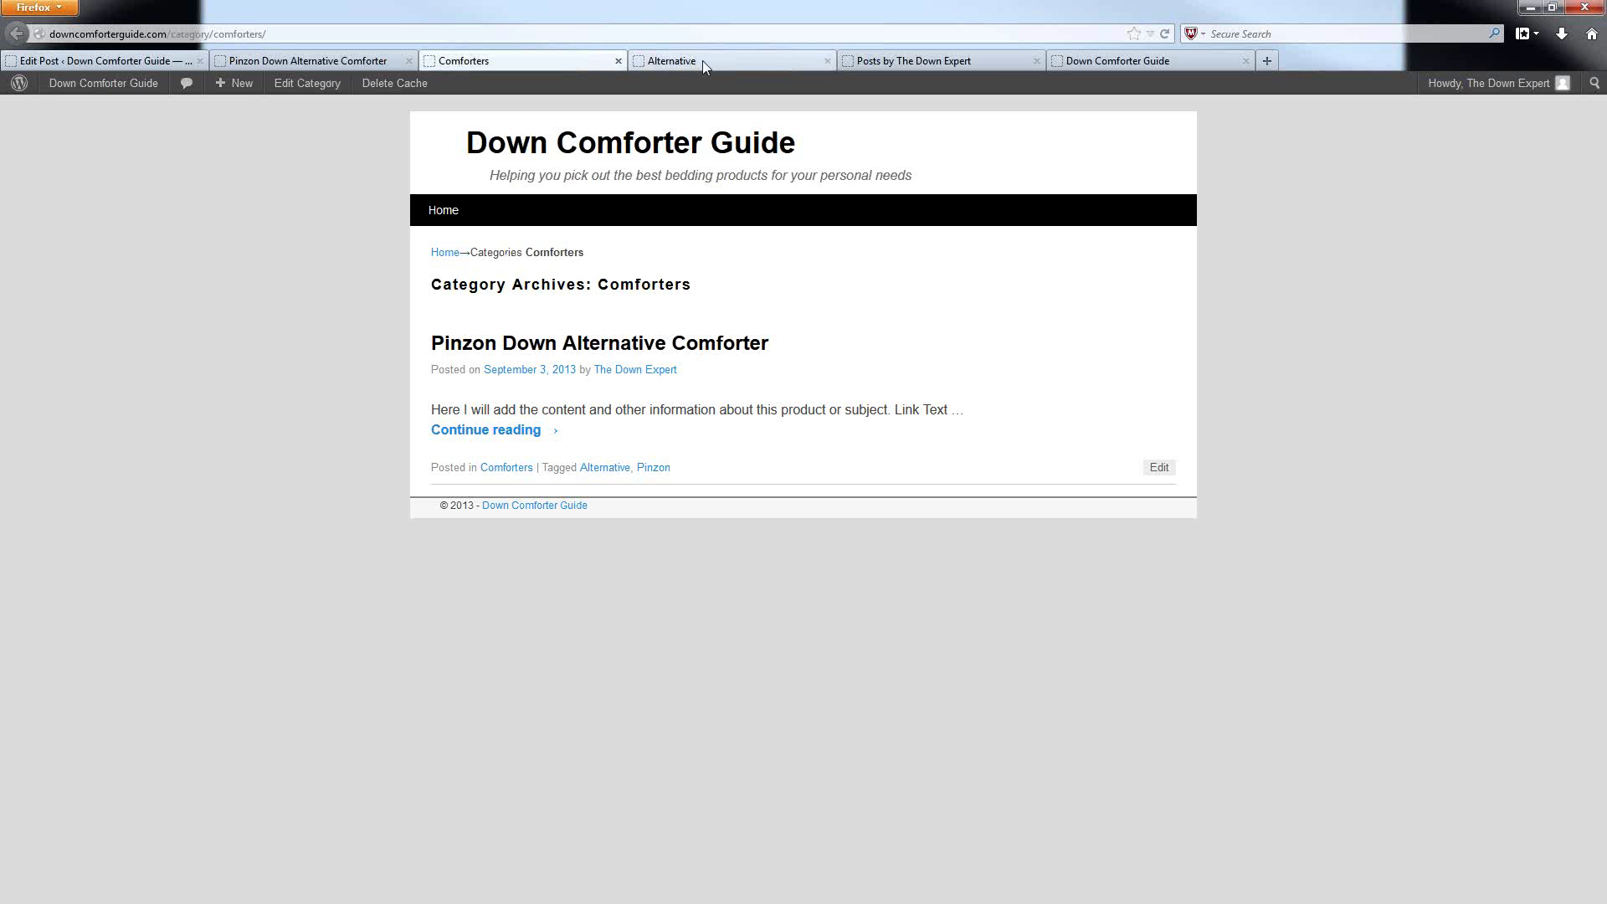
{"action": "left_click", "coordinate": [701, 60]}
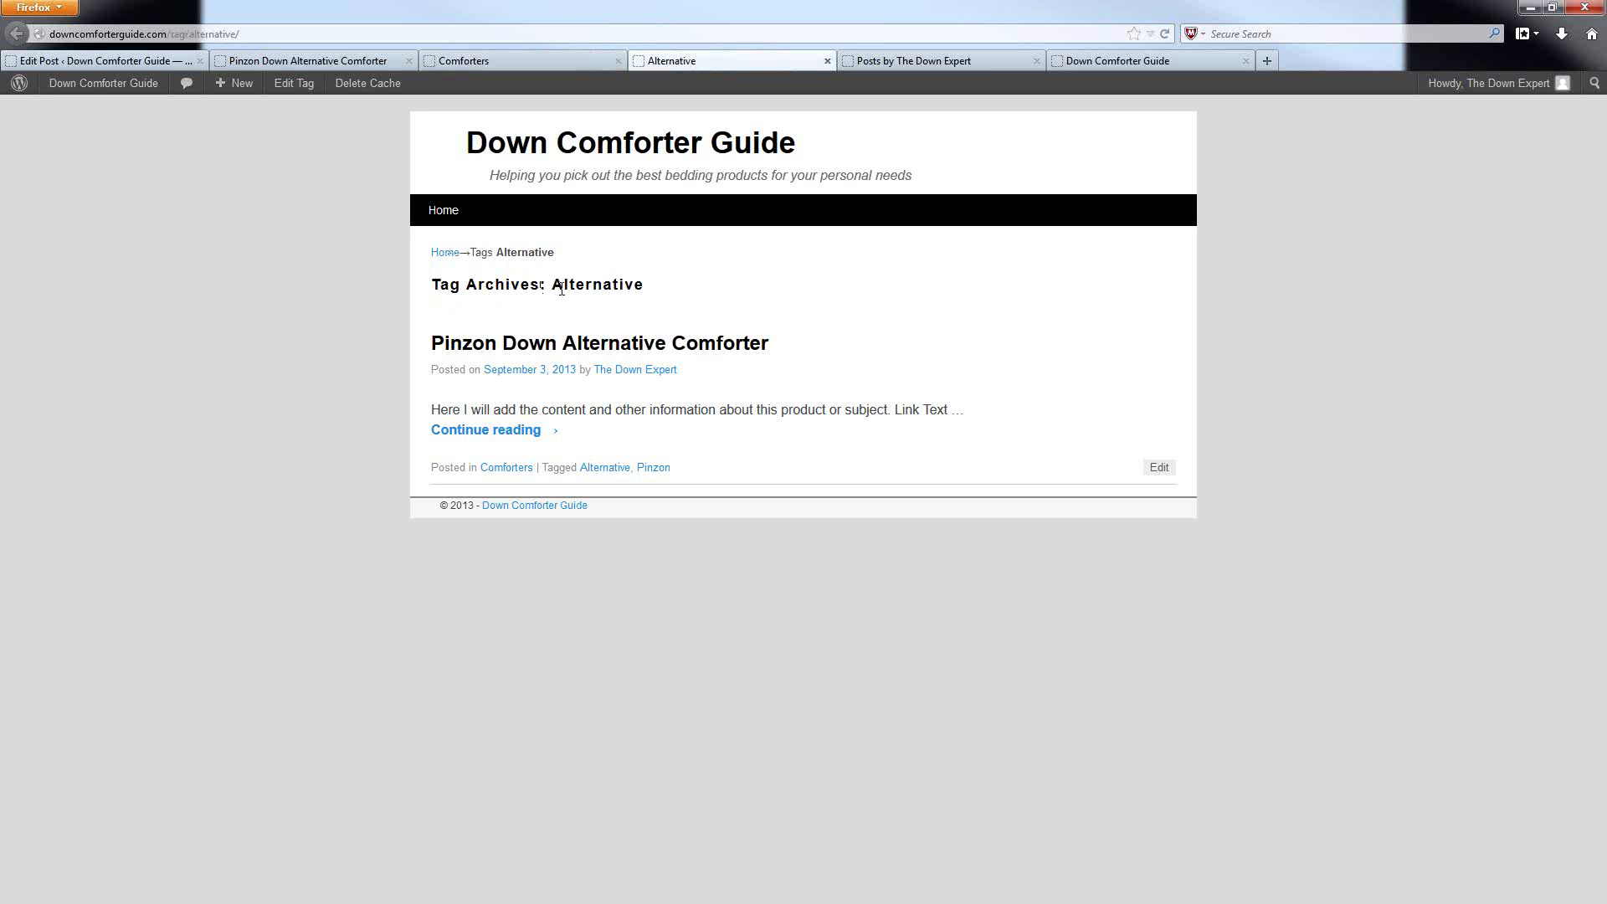
{"action": "left_click", "coordinate": [554, 62]}
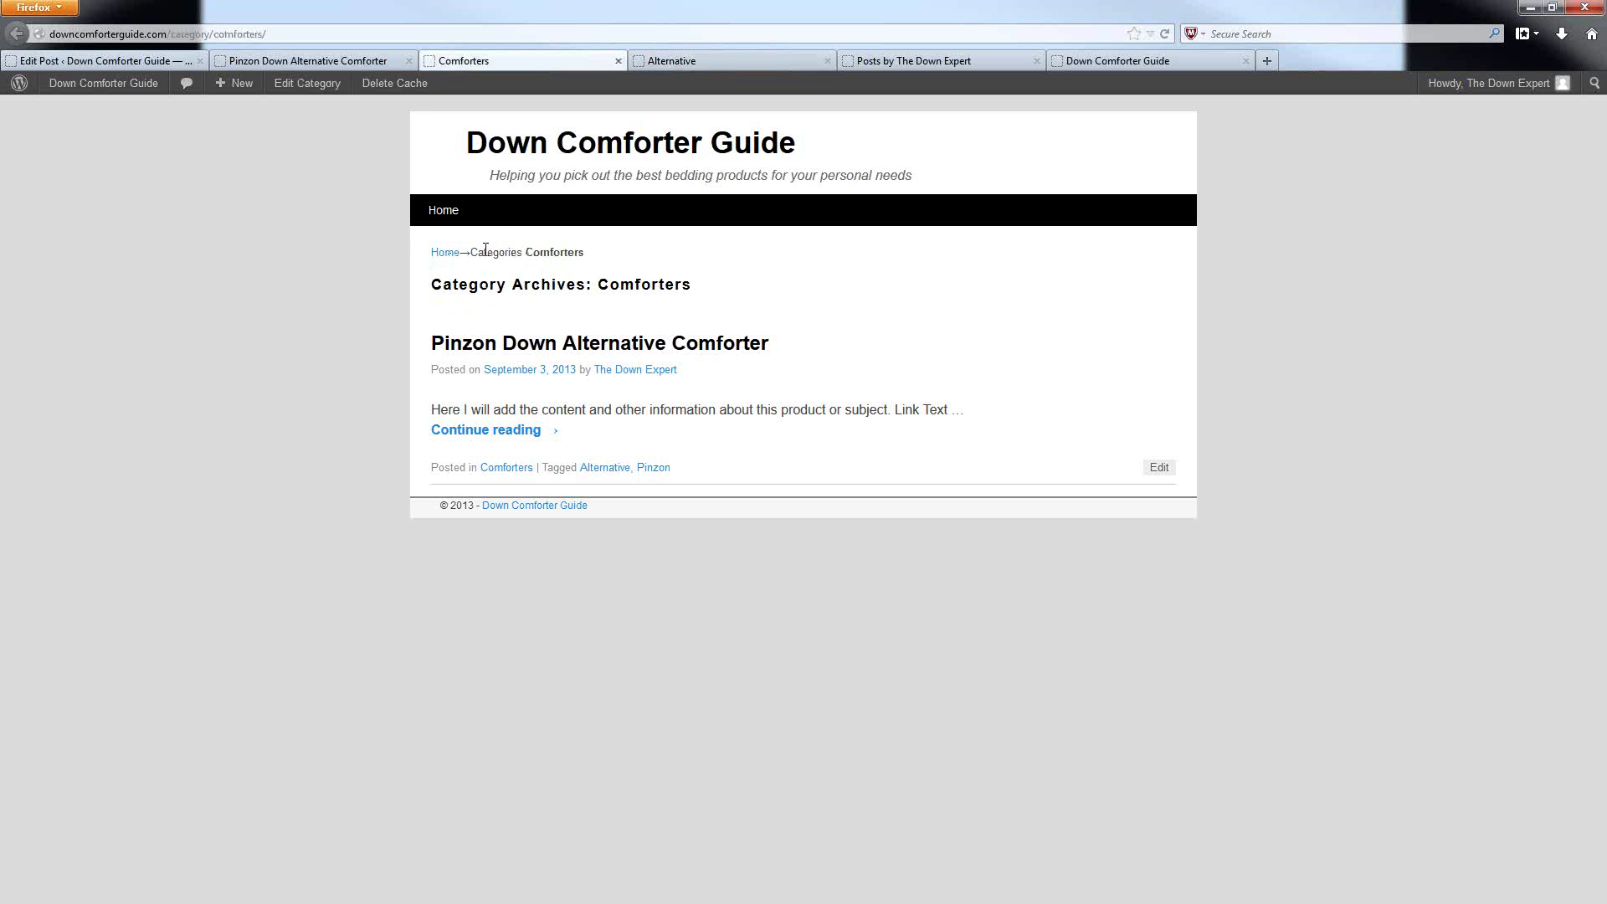
{"action": "left_click", "coordinate": [670, 64]}
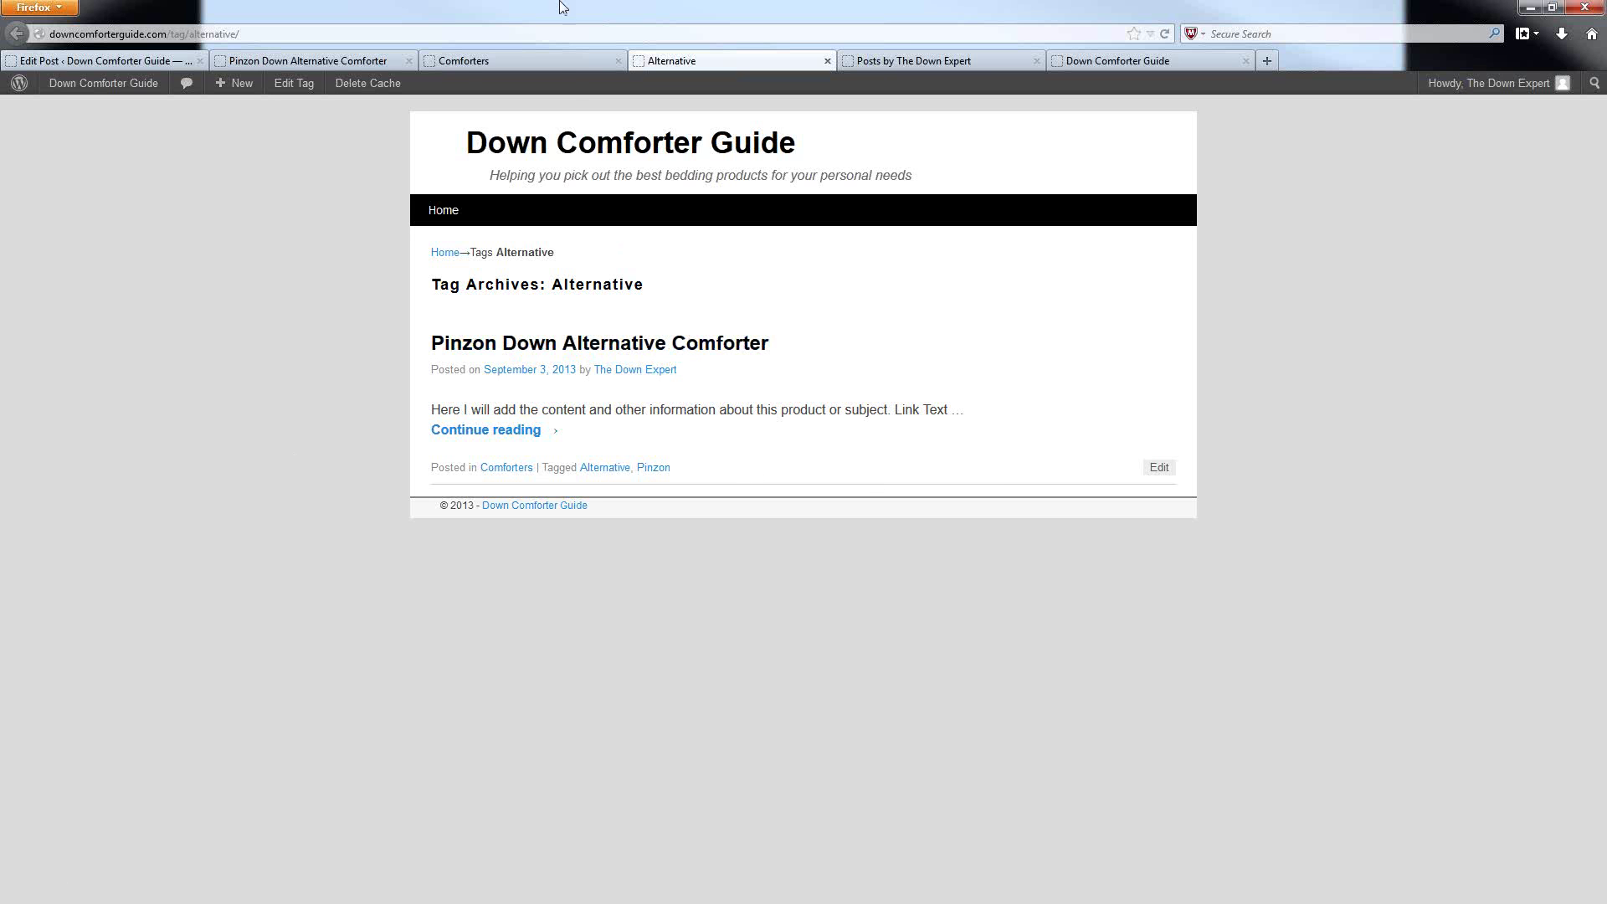
{"action": "left_click", "coordinate": [456, 64]}
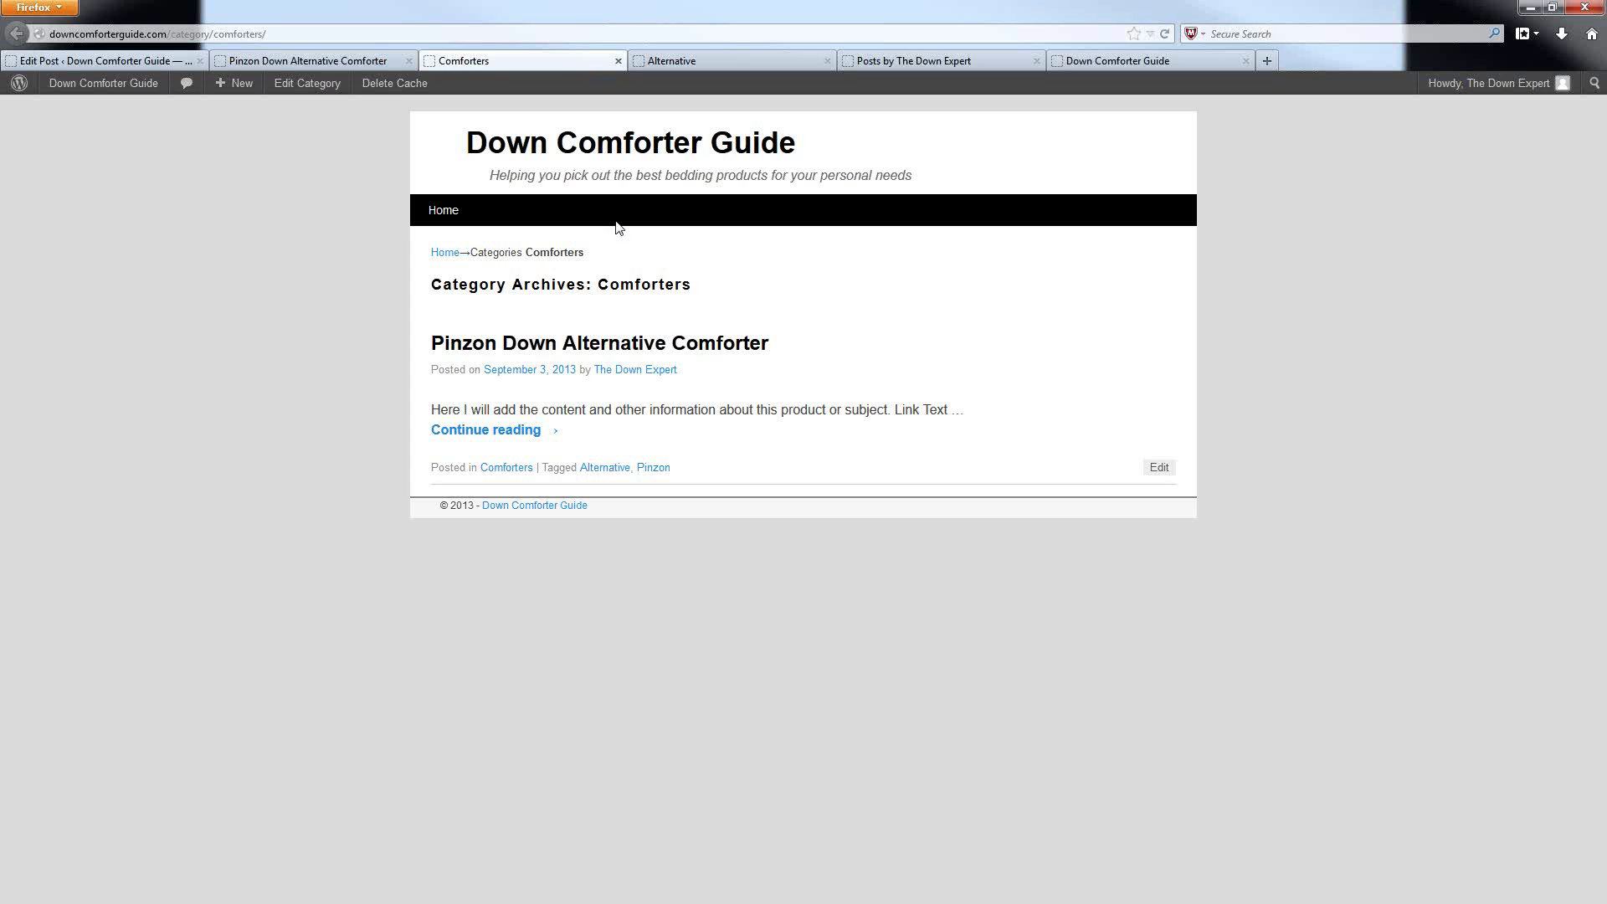
{"action": "left_click", "coordinate": [718, 62]}
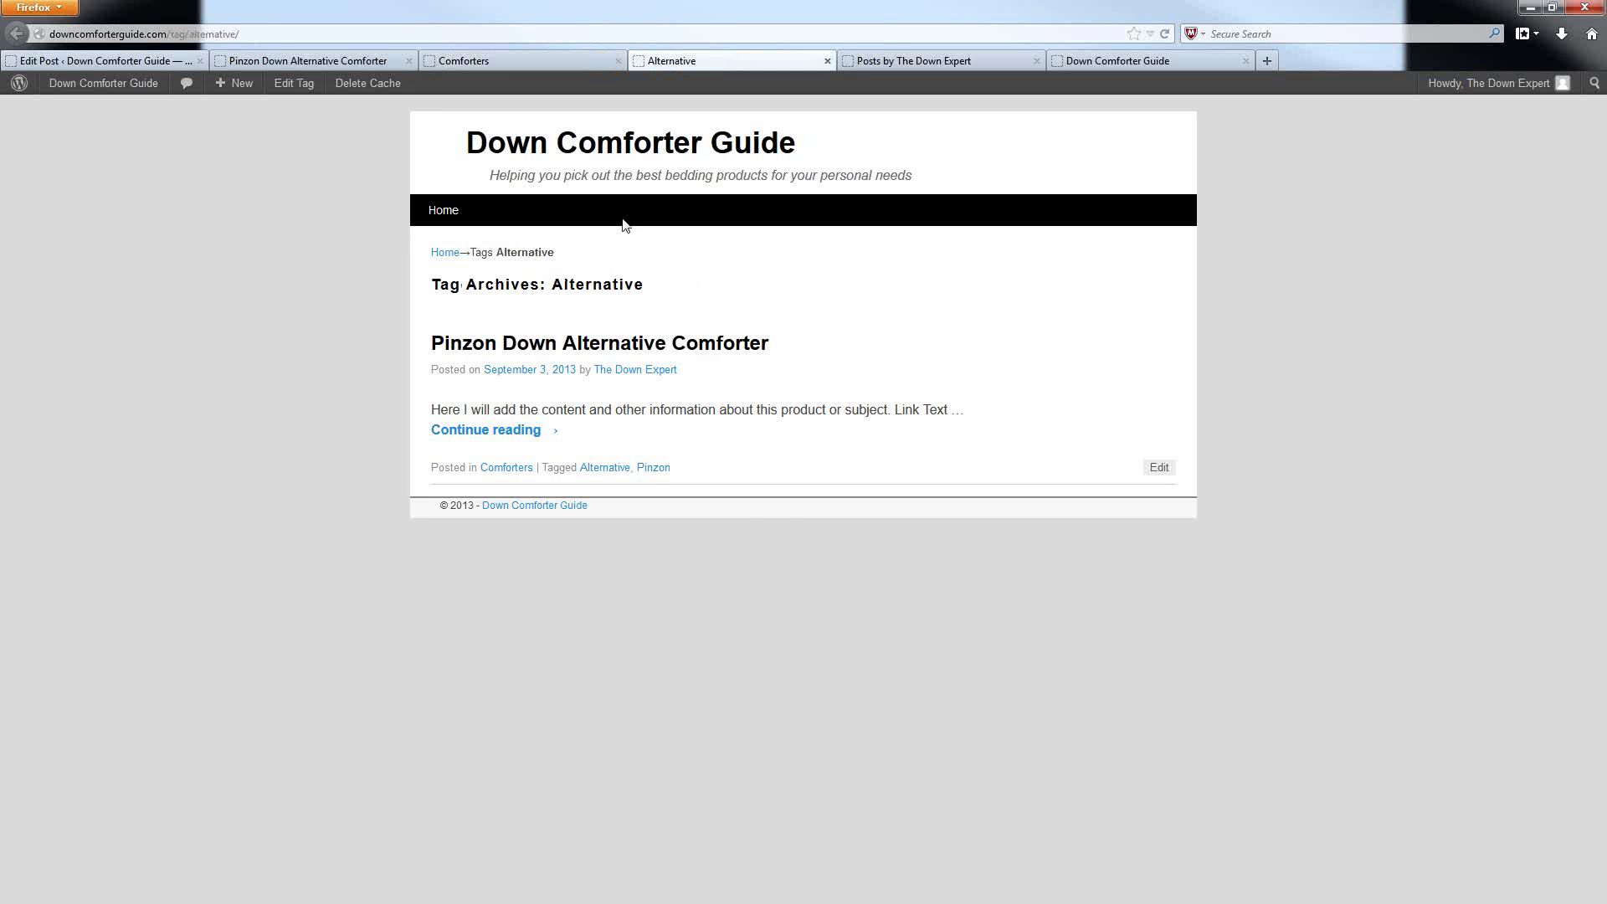
Open the Pinzon tag archive in a new browser tab from the post's tag link and compare it with the Alternative archive.
{"action": "right_click", "coordinate": [655, 477]}
{"action": "left_click", "coordinate": [703, 482]}
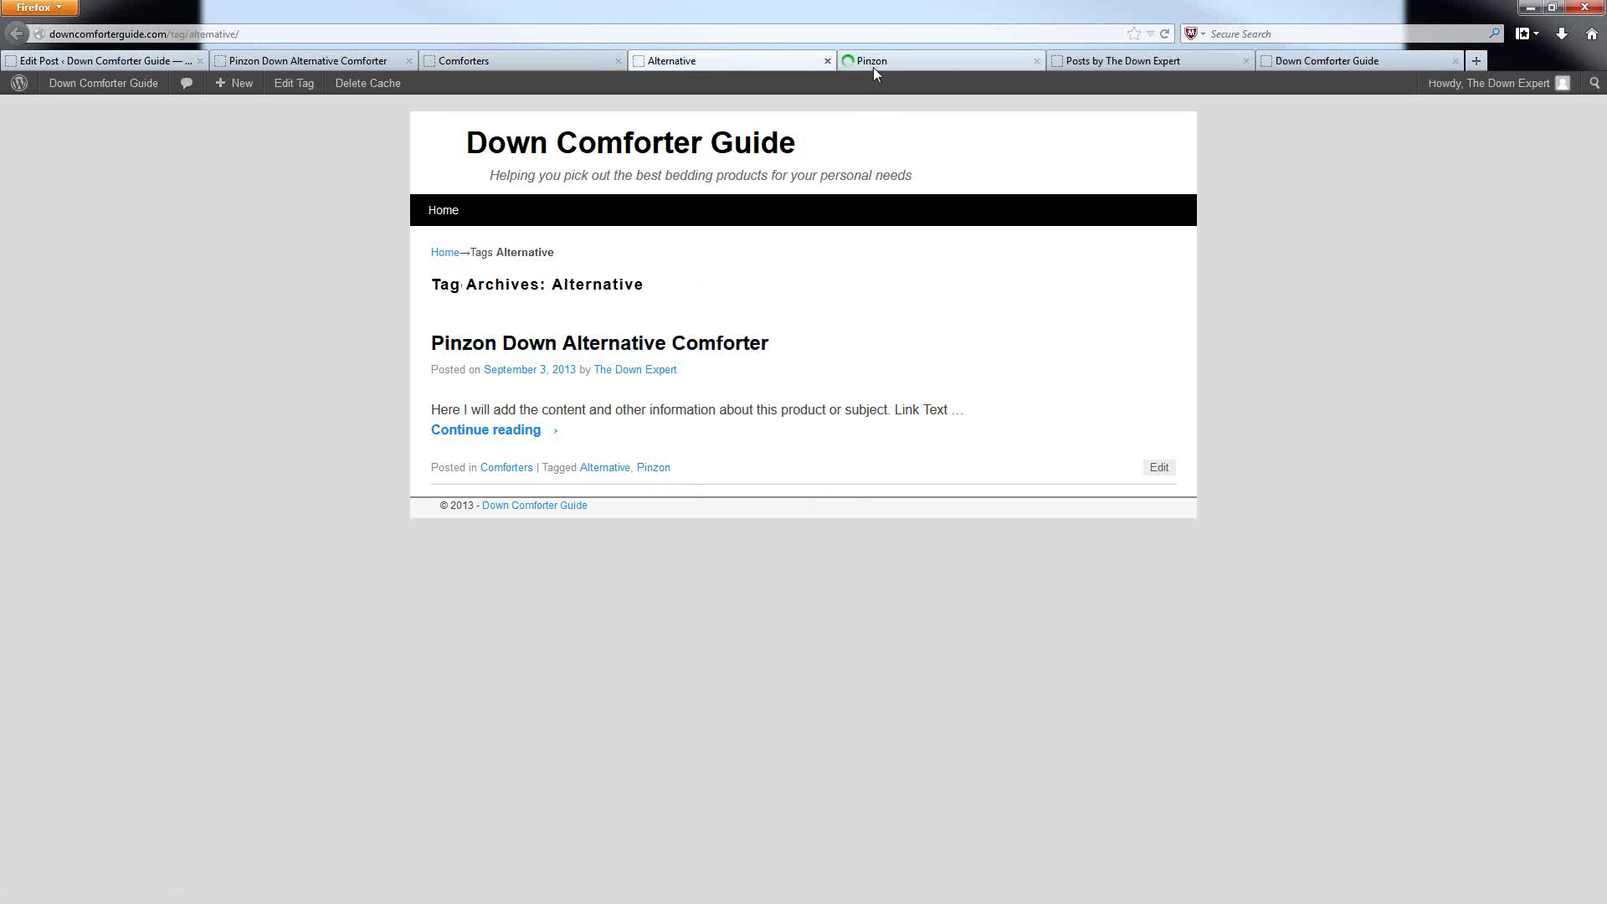
{"action": "left_click", "coordinate": [872, 65]}
{"action": "left_click", "coordinate": [713, 66]}
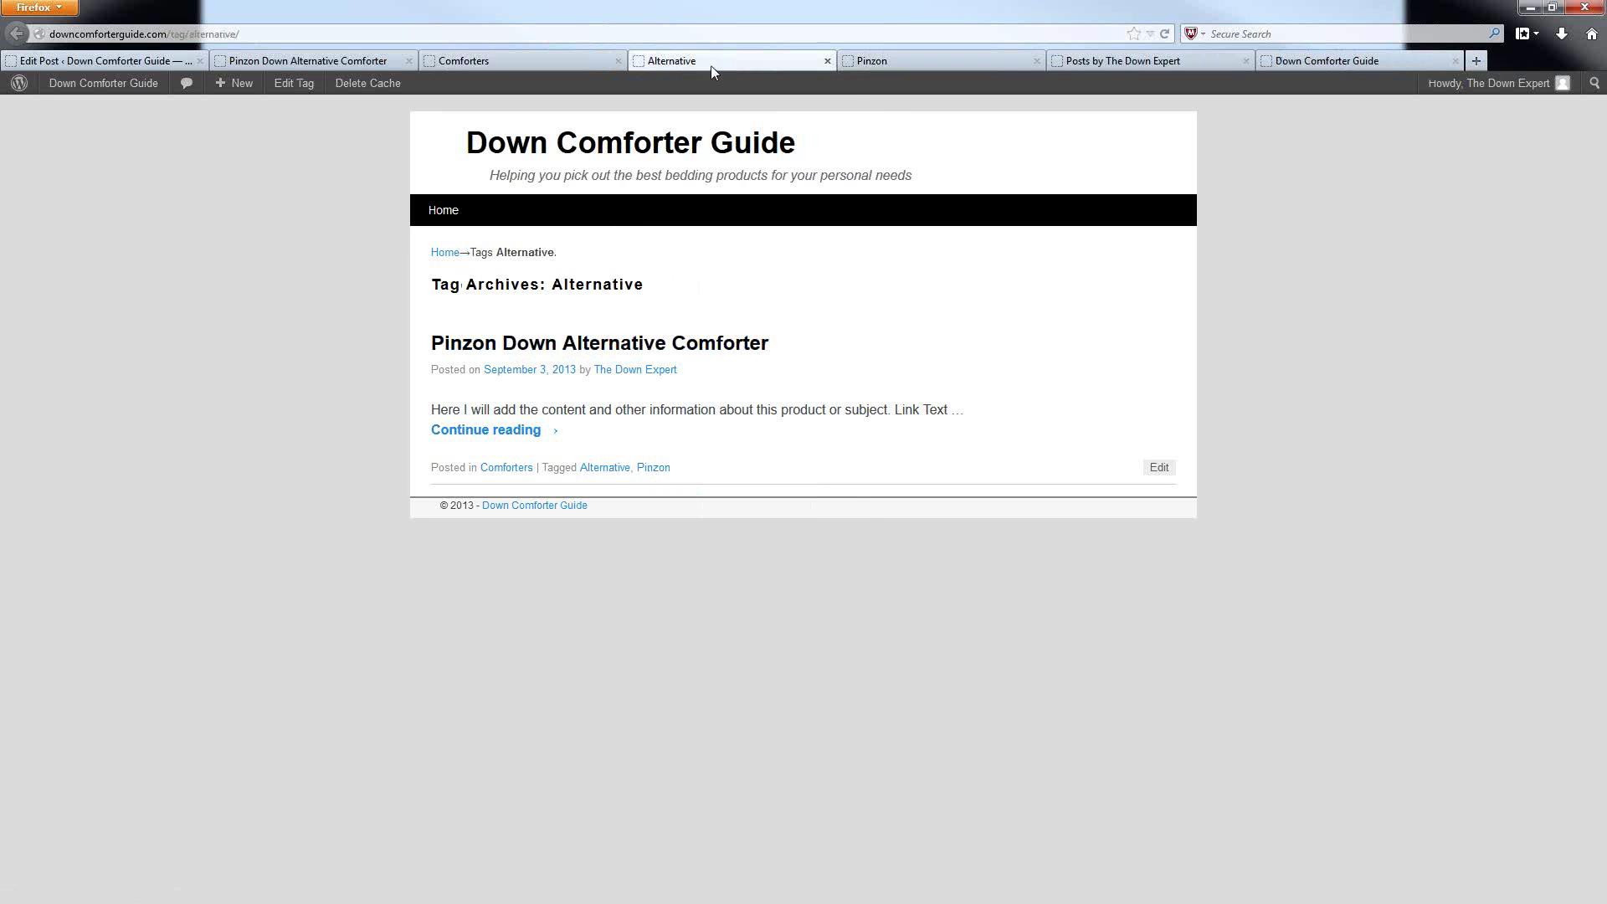
{"action": "left_click", "coordinate": [921, 65]}
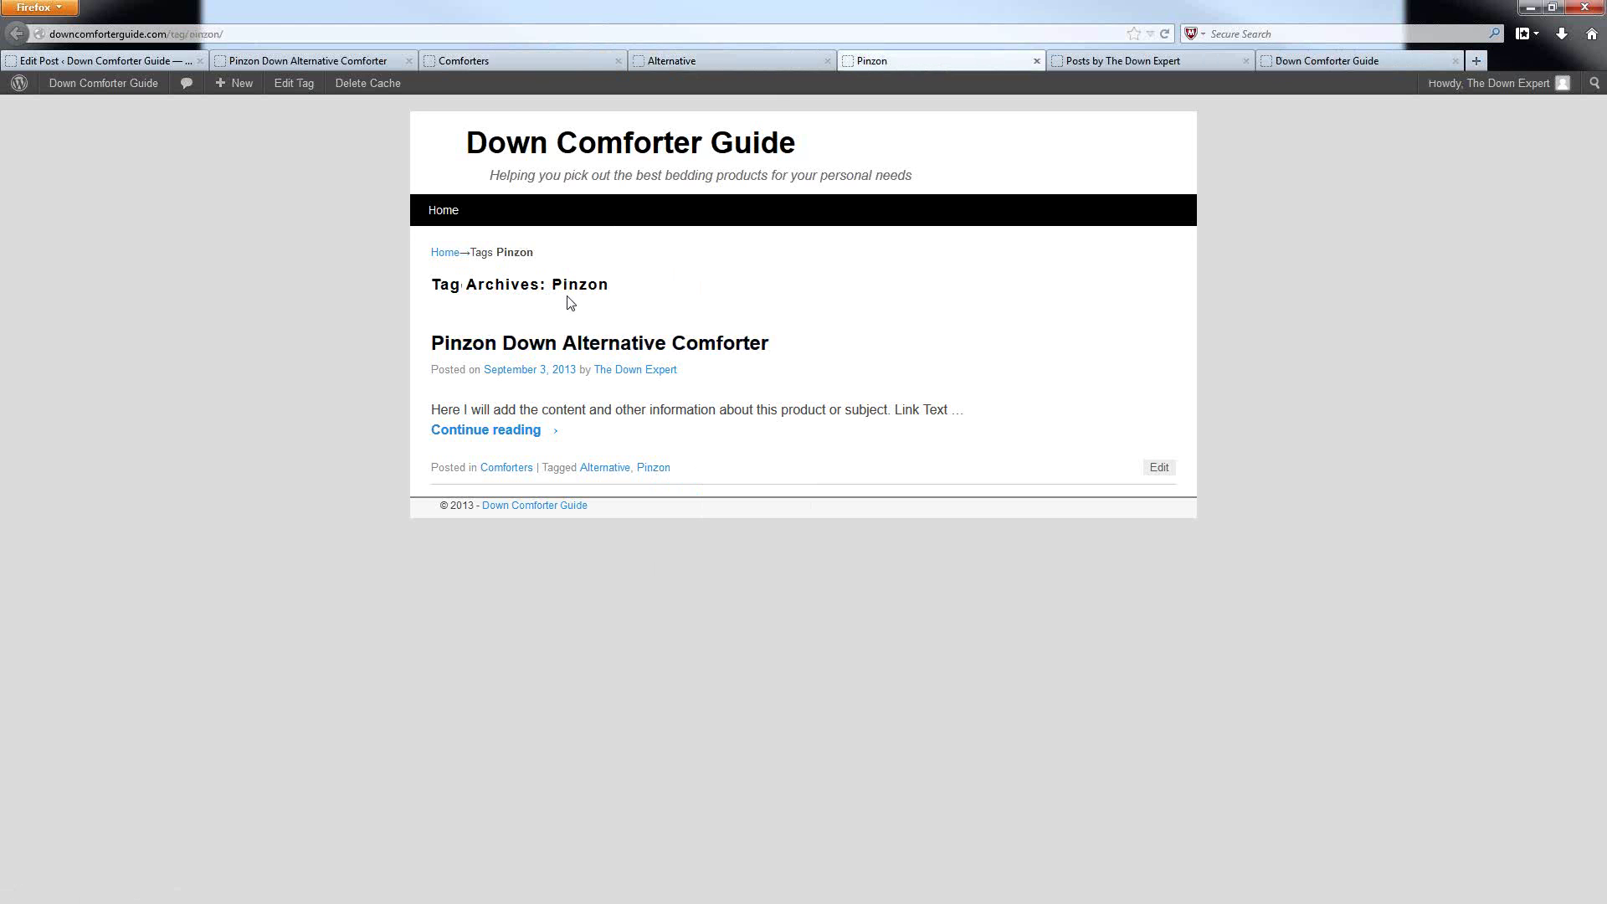
Compare the Comforters, Alternative and Pinzon archive pages for duplicated post content.
{"action": "left_click", "coordinate": [687, 63]}
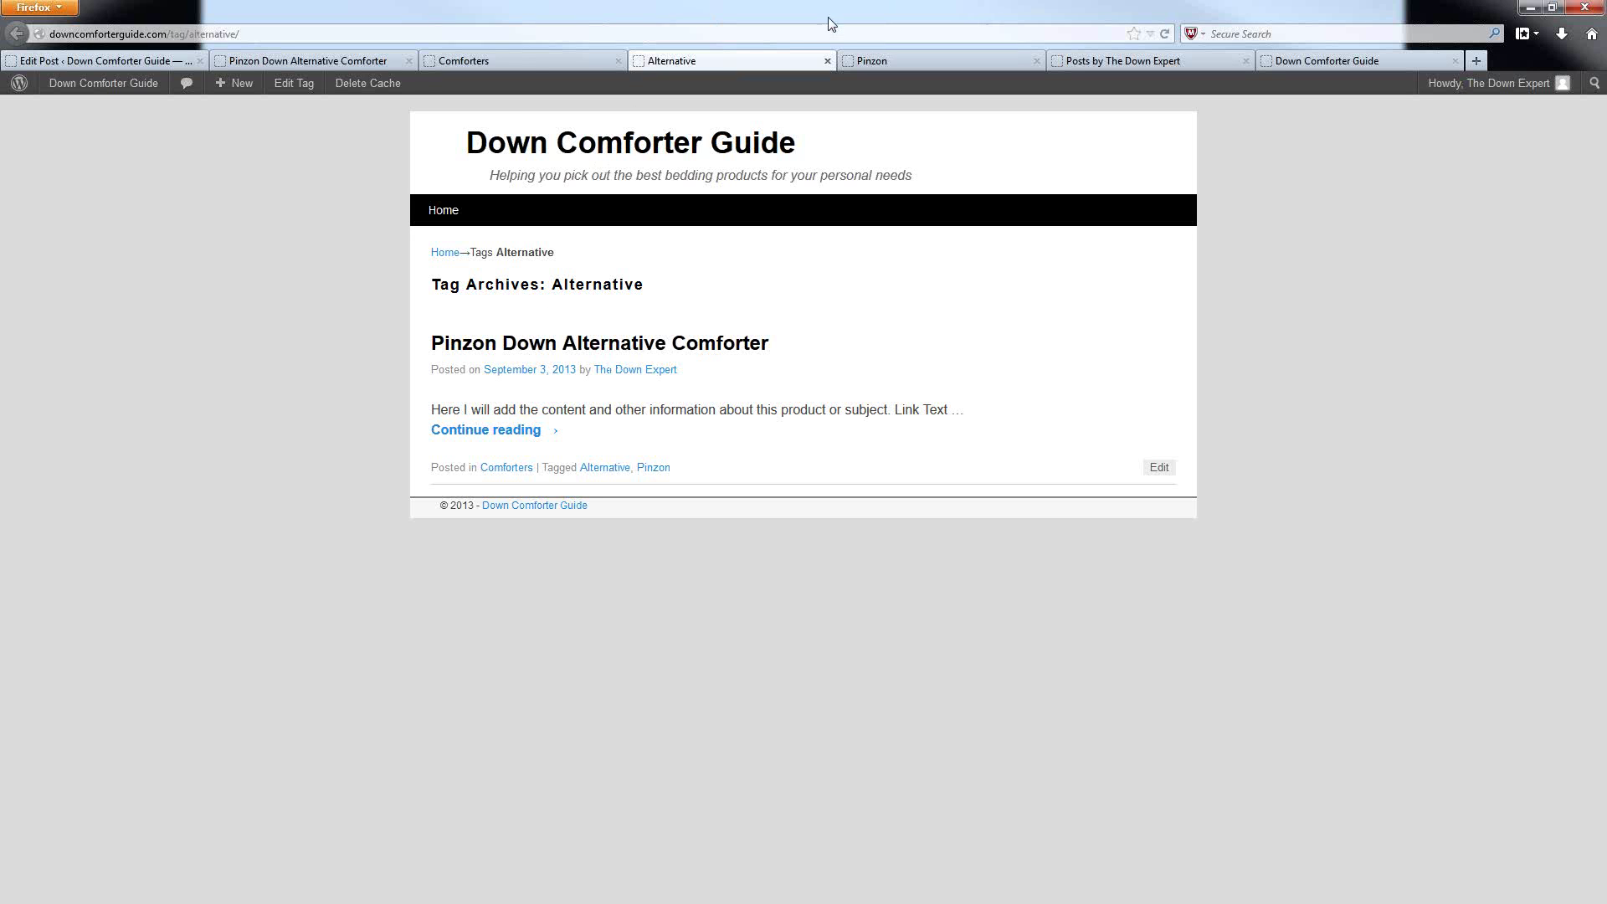
{"action": "left_click", "coordinate": [536, 61]}
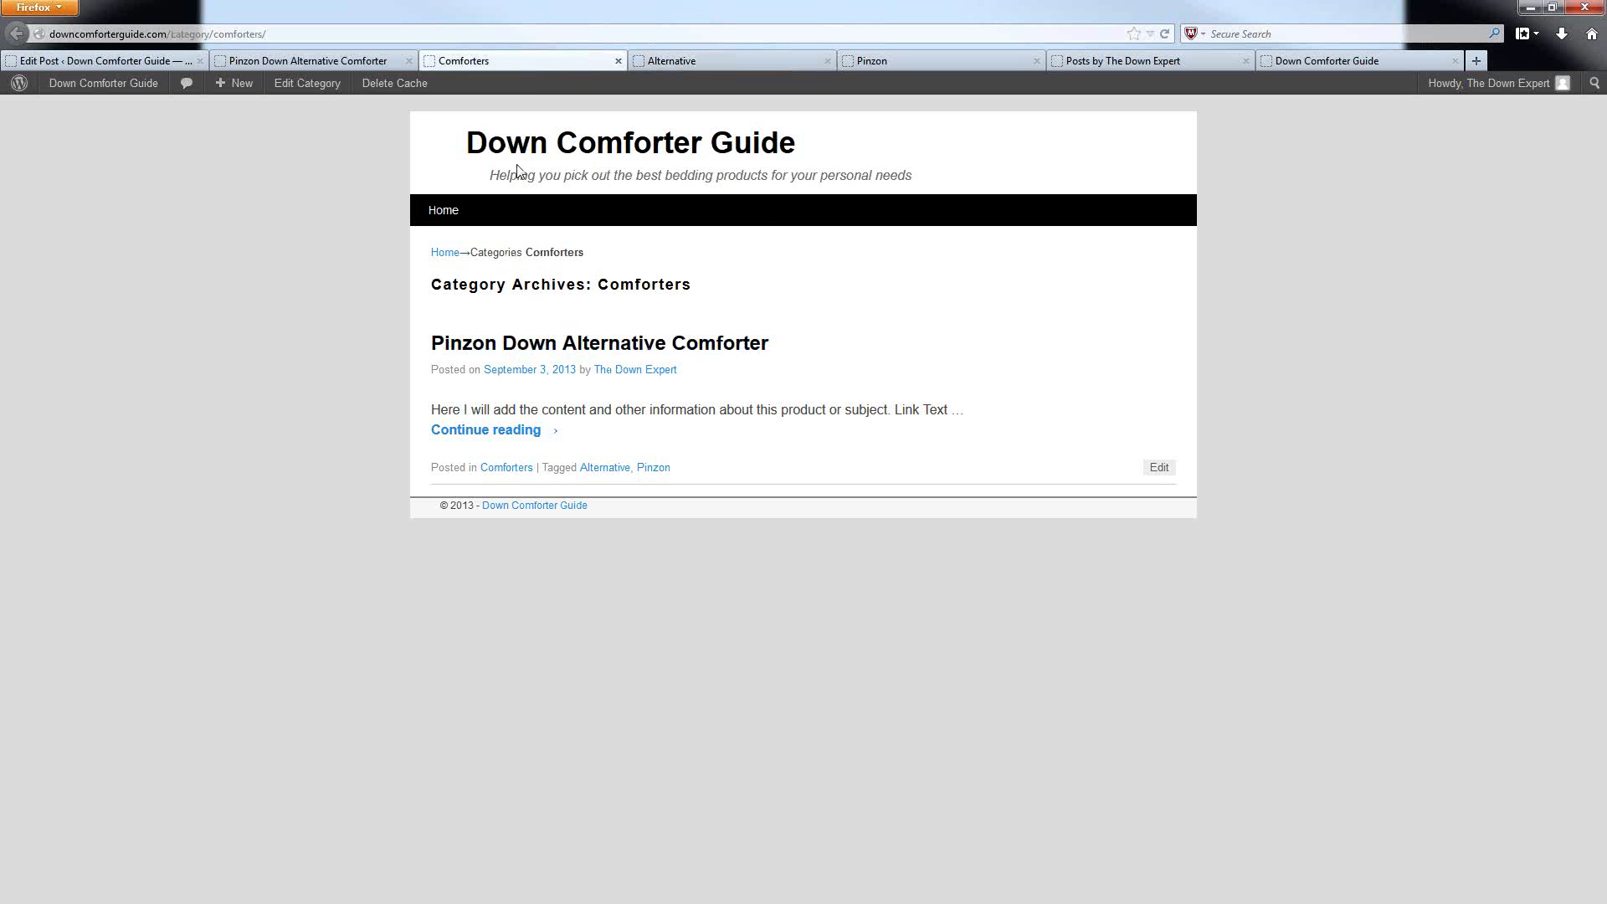
{"action": "left_click", "coordinate": [693, 62]}
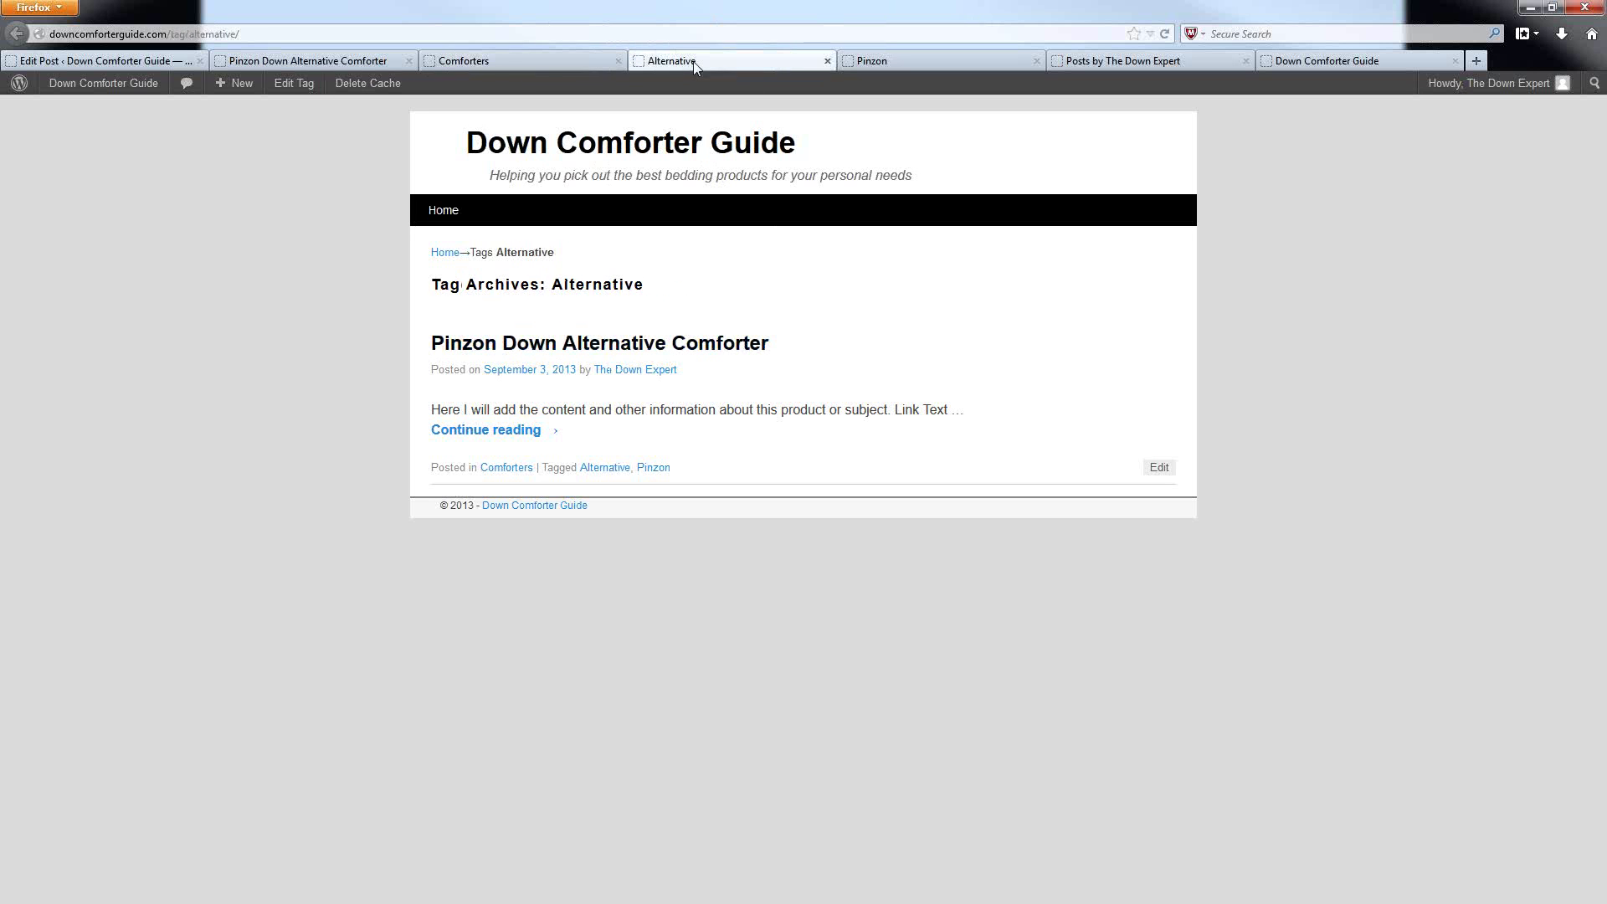
{"action": "left_click", "coordinate": [901, 56]}
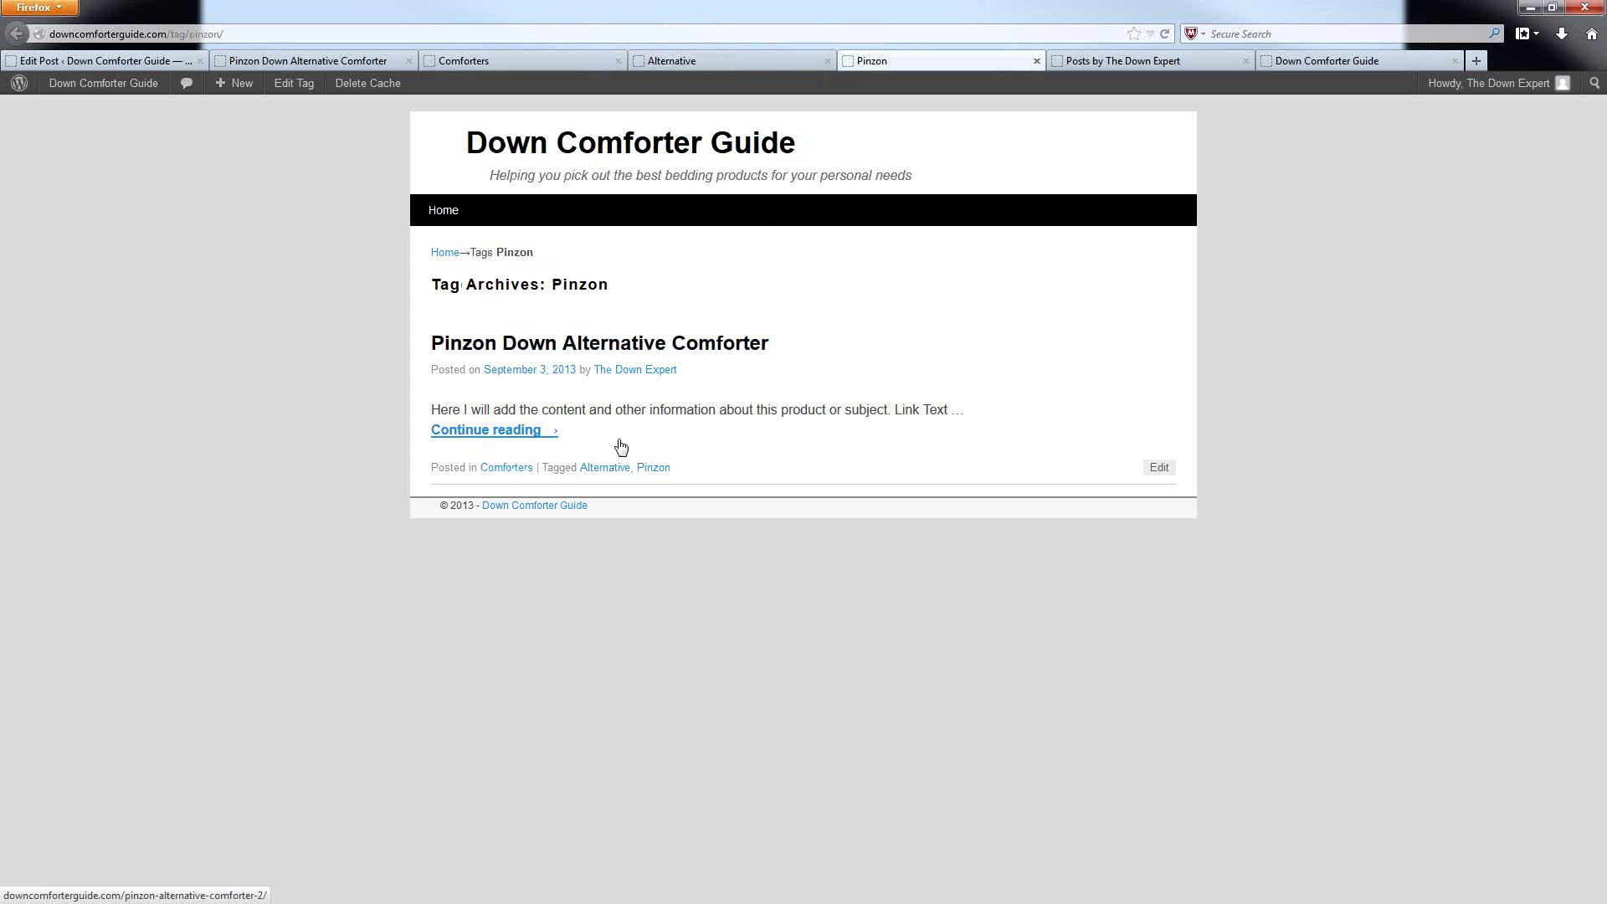
{"action": "left_click", "coordinate": [750, 57]}
{"action": "left_click", "coordinate": [551, 65]}
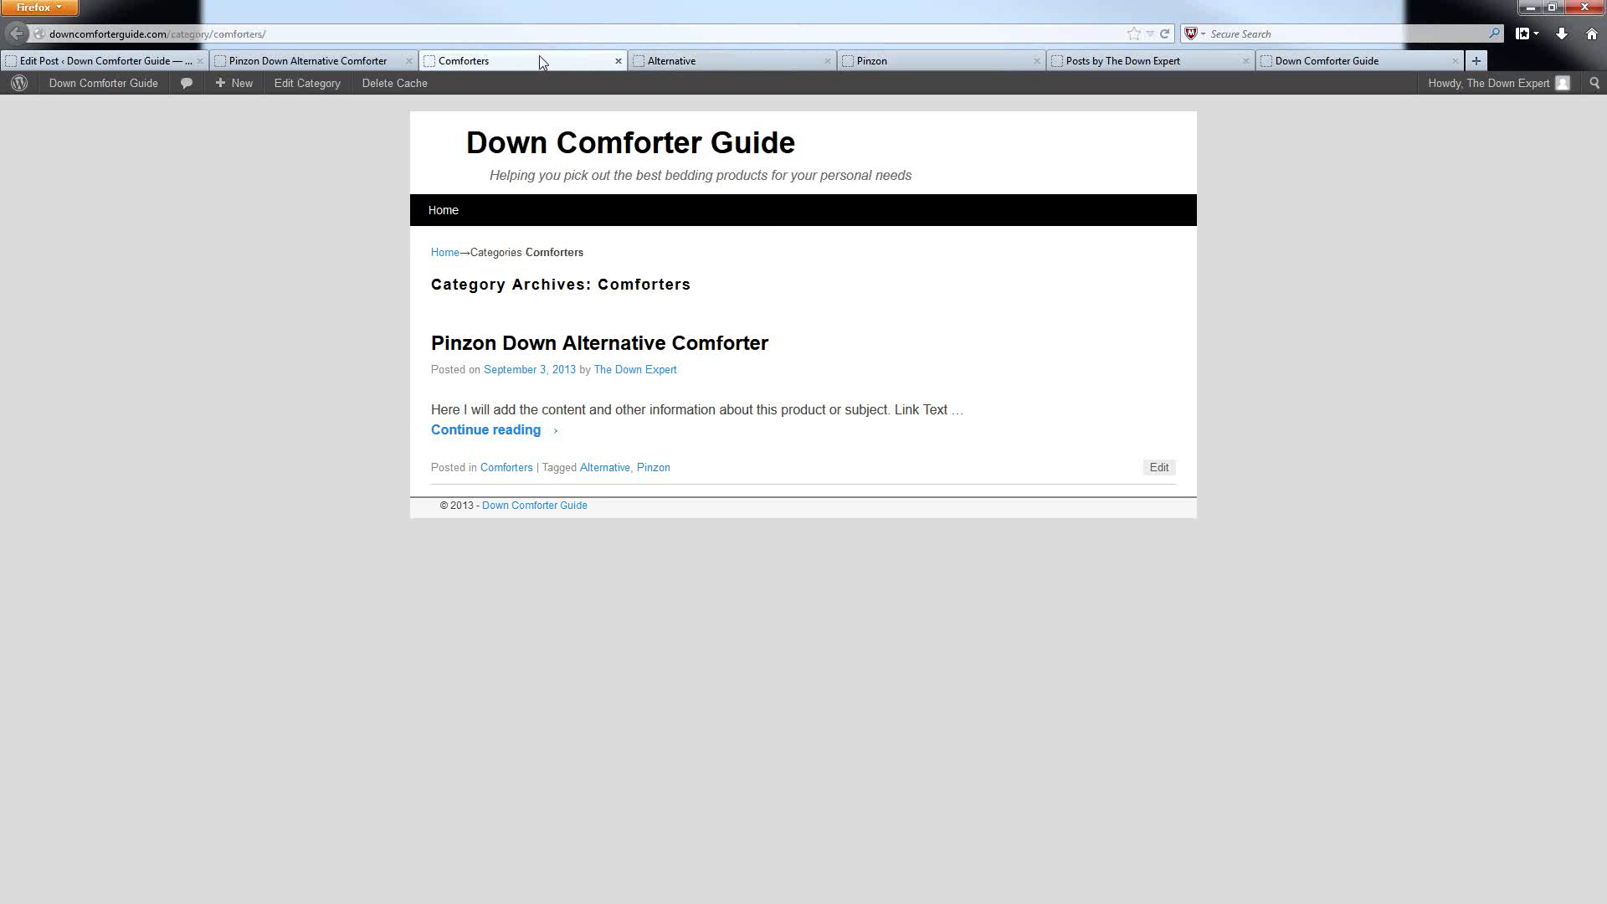
{"action": "left_click", "coordinate": [685, 65]}
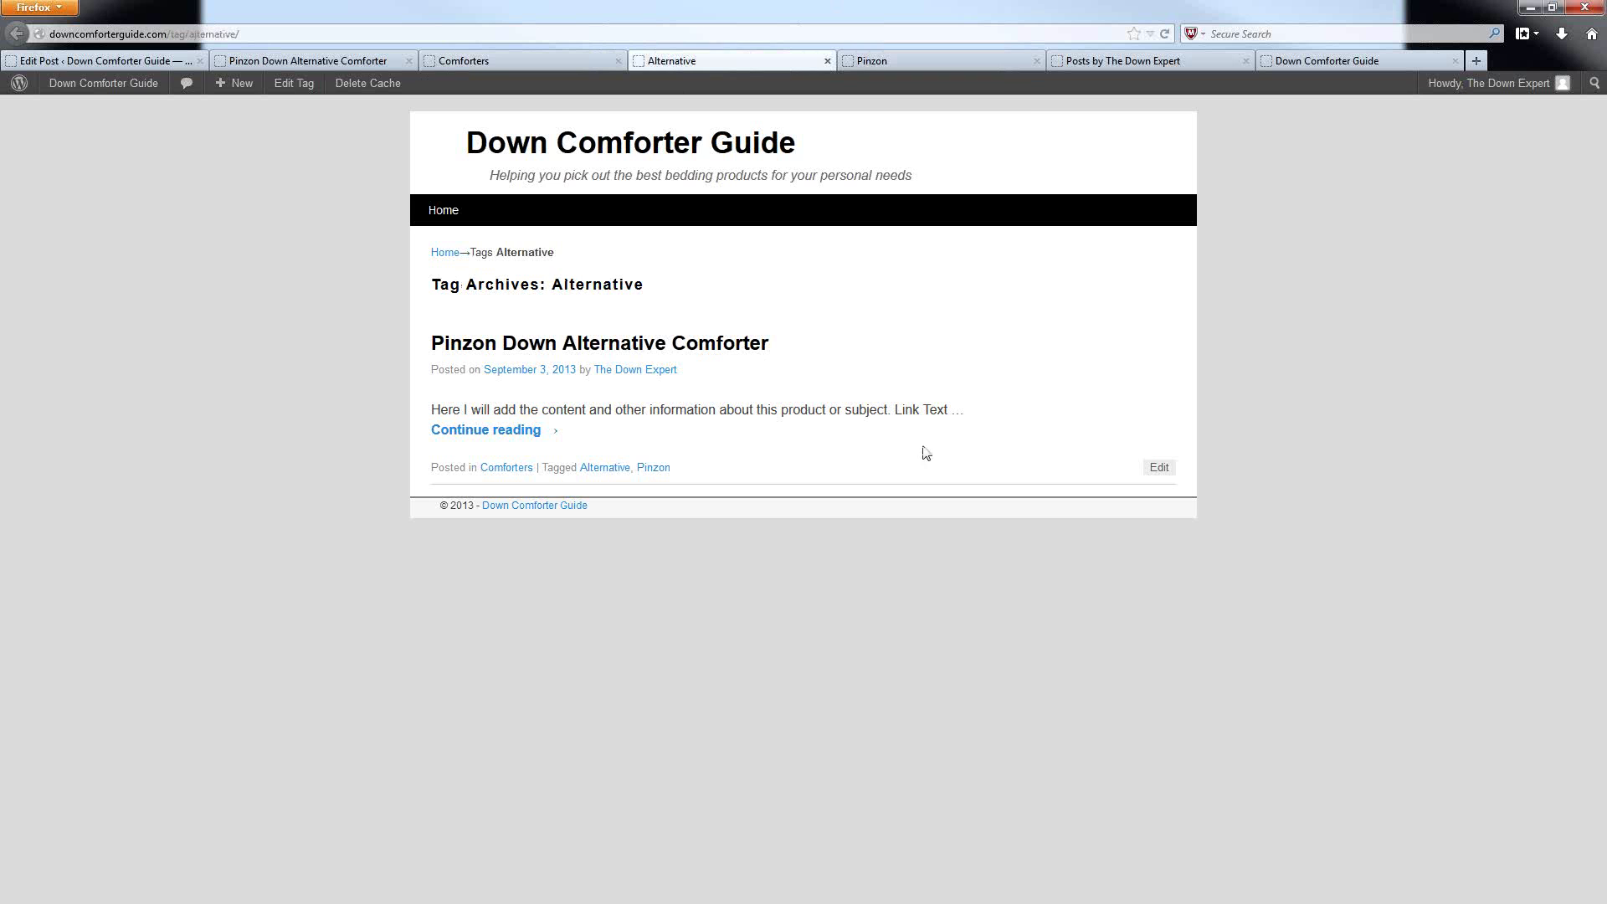
{"action": "left_click", "coordinate": [710, 58]}
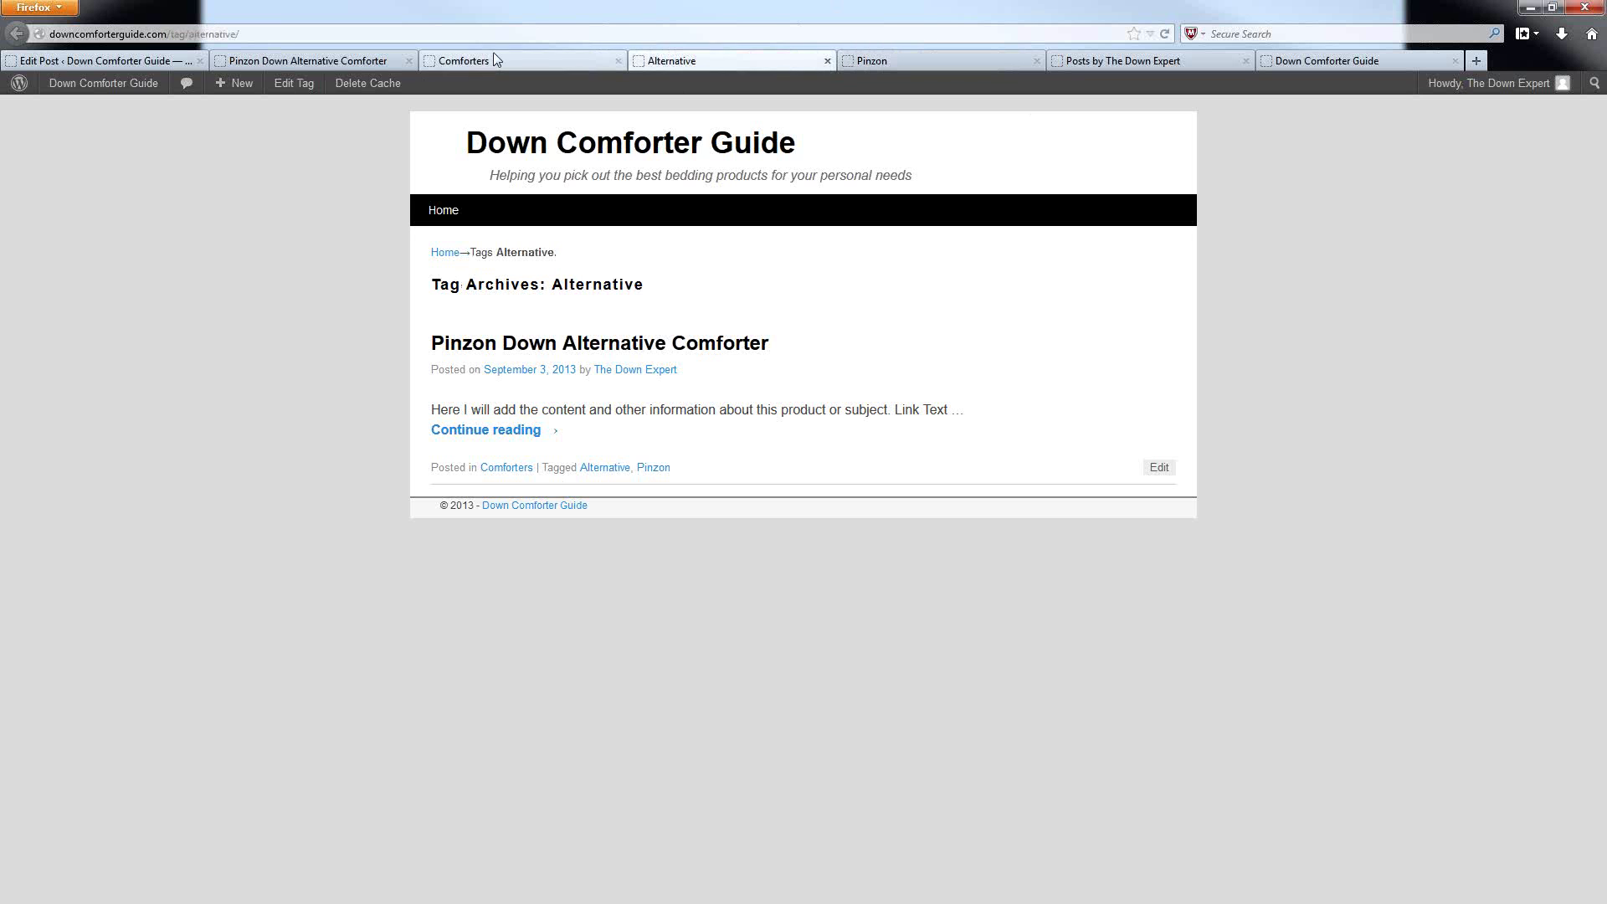
Examine the area under the Comforters archive's heading and the Edit link of its listed post.
{"action": "left_click", "coordinate": [498, 60]}
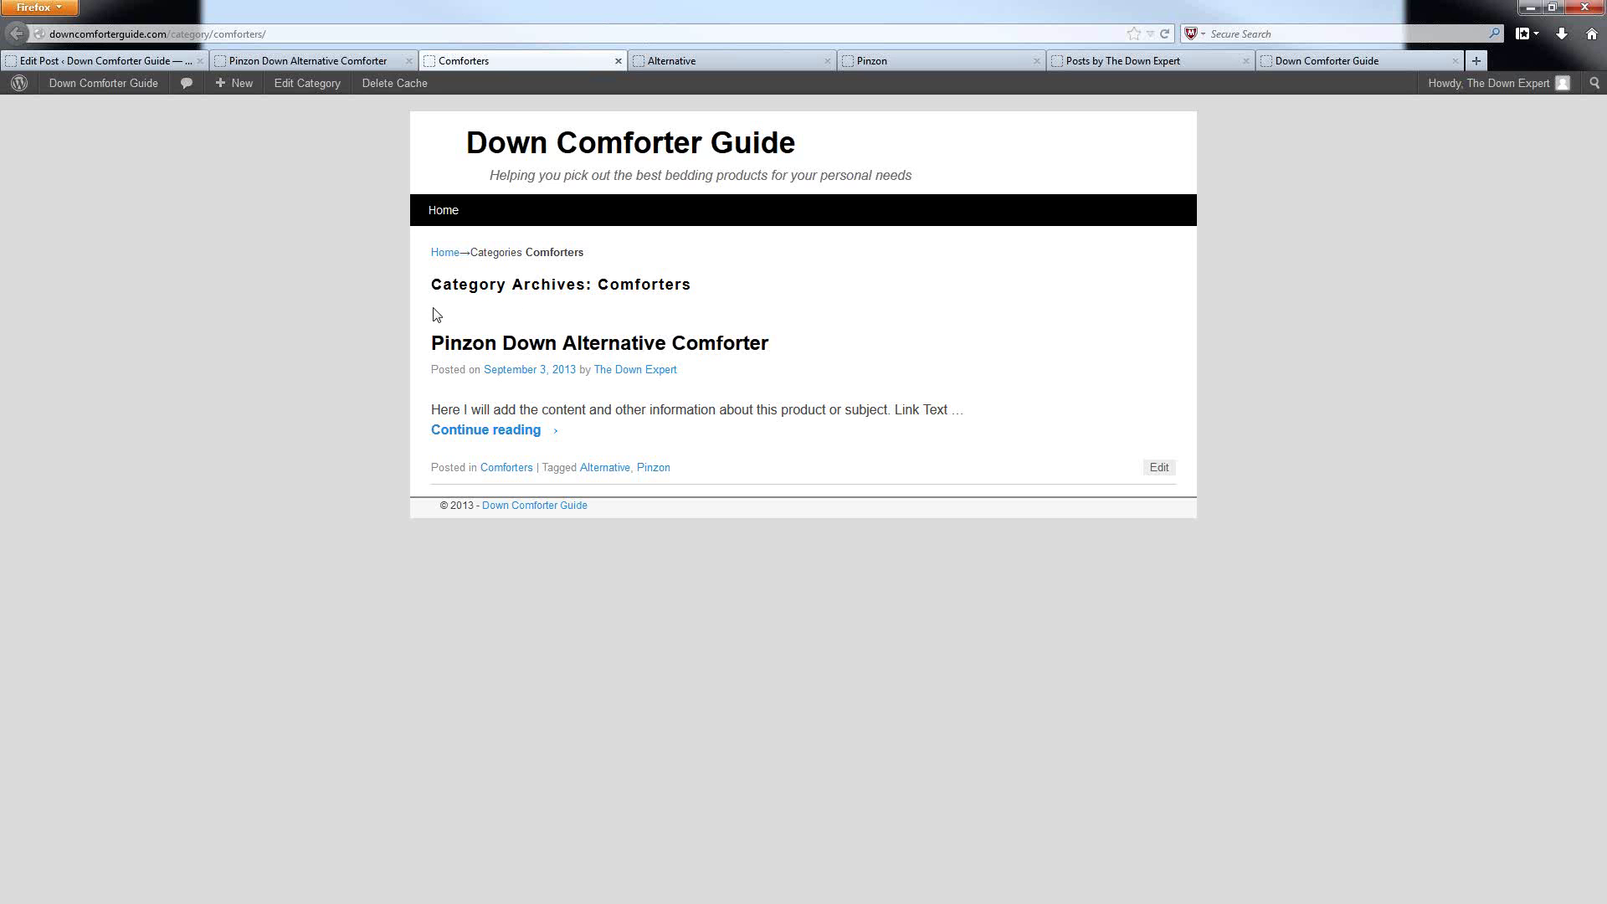
{"action": "left_click_drag", "start_coordinate": [435, 312], "coordinate": [709, 296]}
{"action": "left_click", "coordinate": [709, 295]}
{"action": "left_click", "coordinate": [1160, 473]}
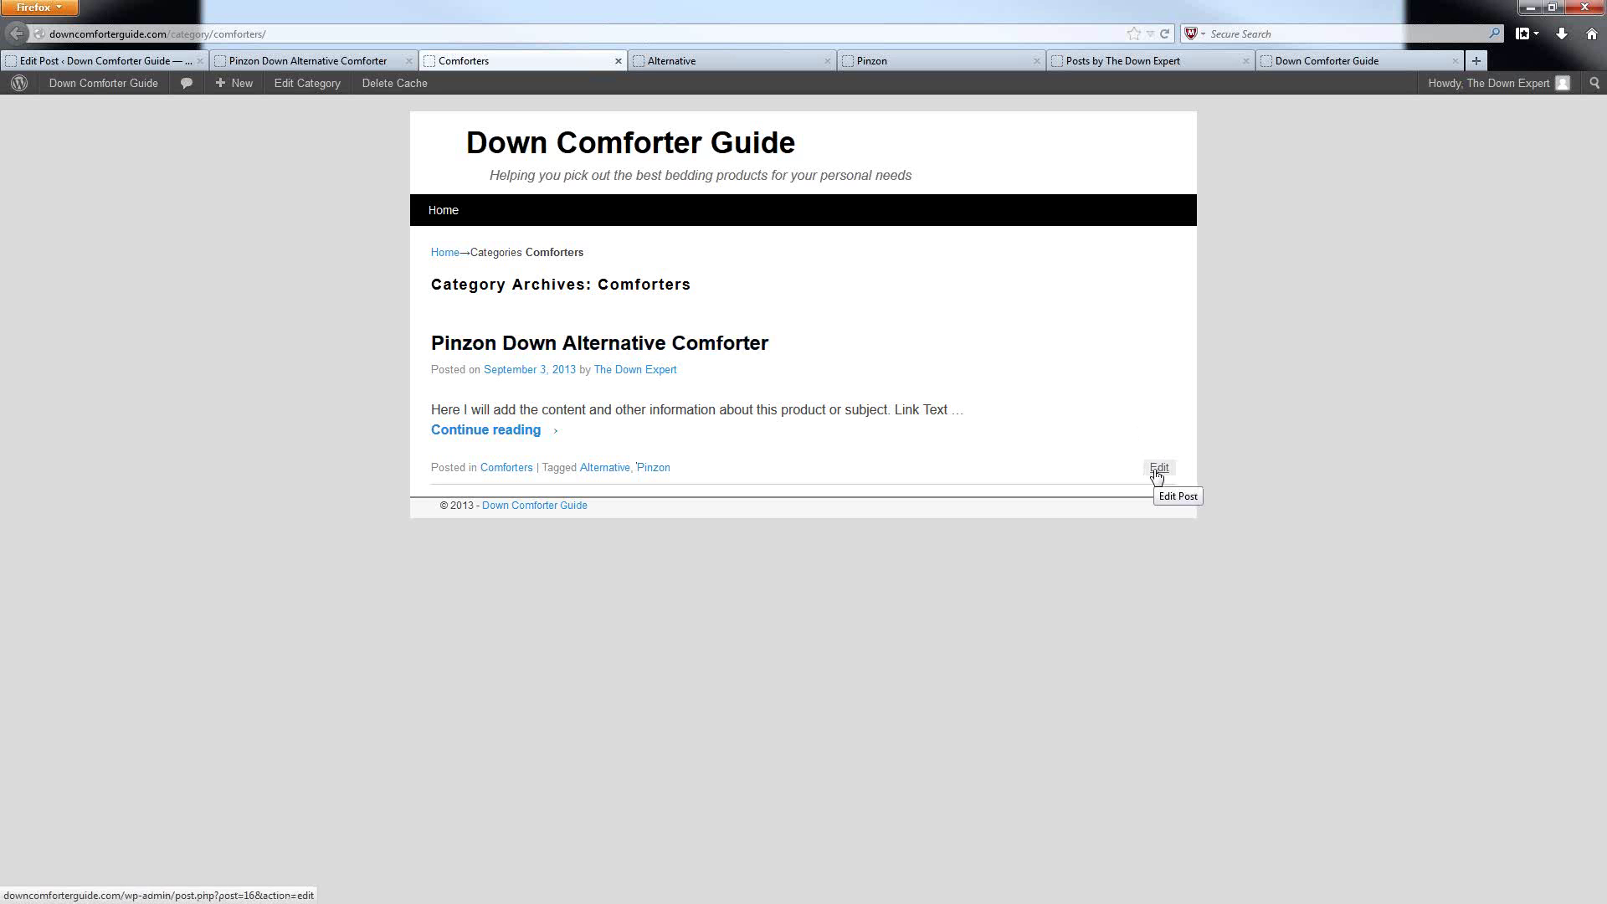
Review the Alternative and Pinzon tag archives once more, ending on the Comforters category archive.
{"action": "left_click", "coordinate": [686, 59]}
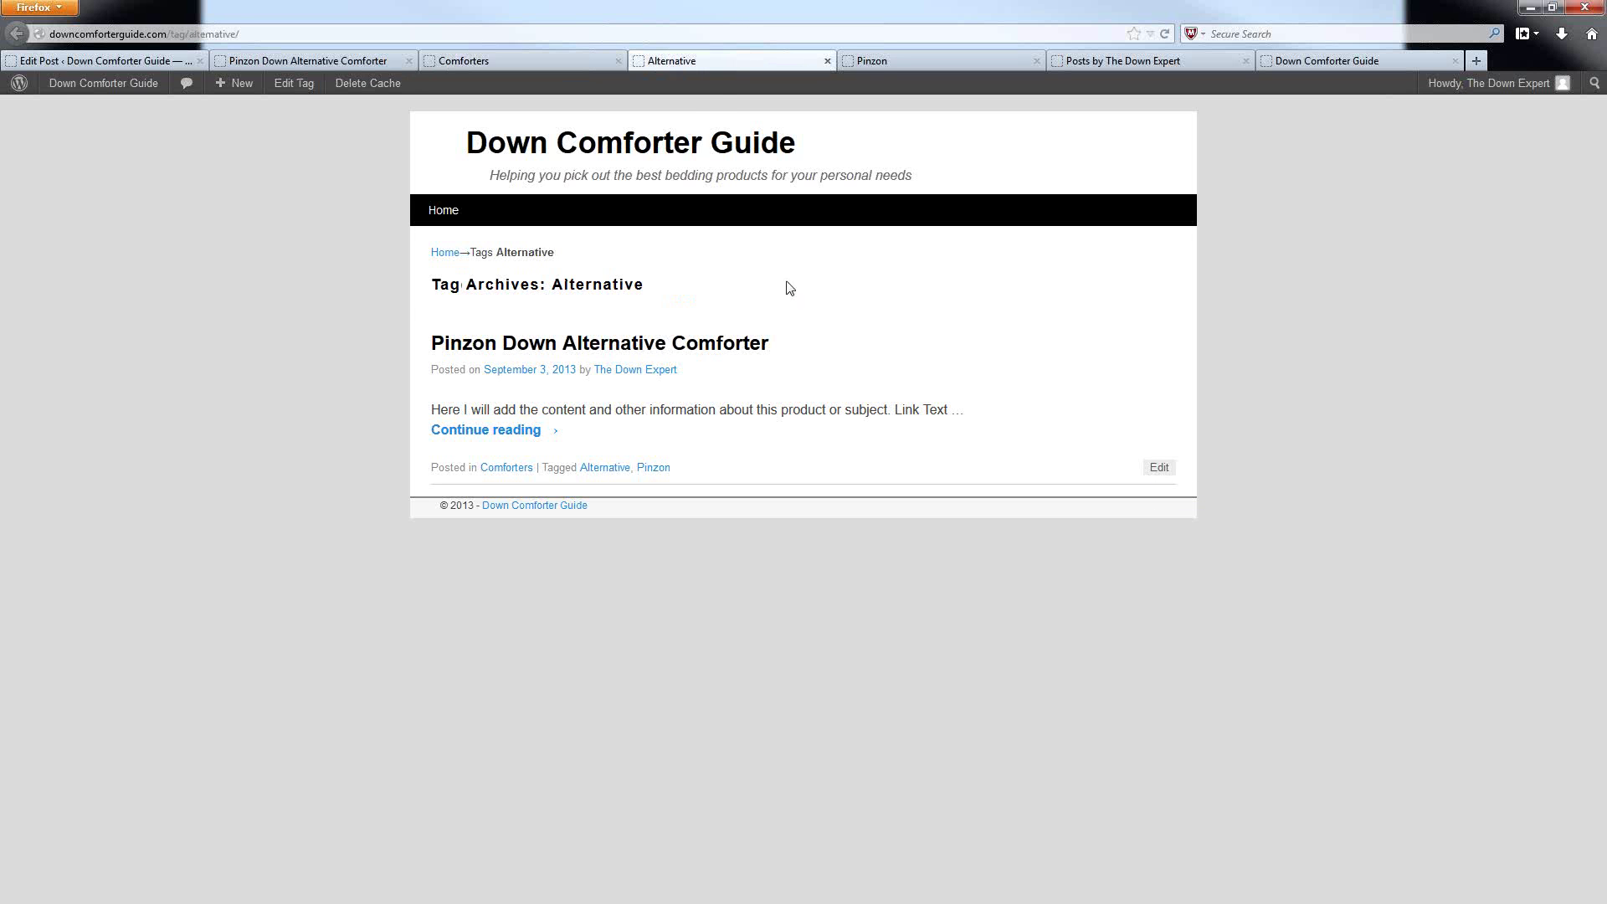
{"action": "left_click", "coordinate": [881, 62]}
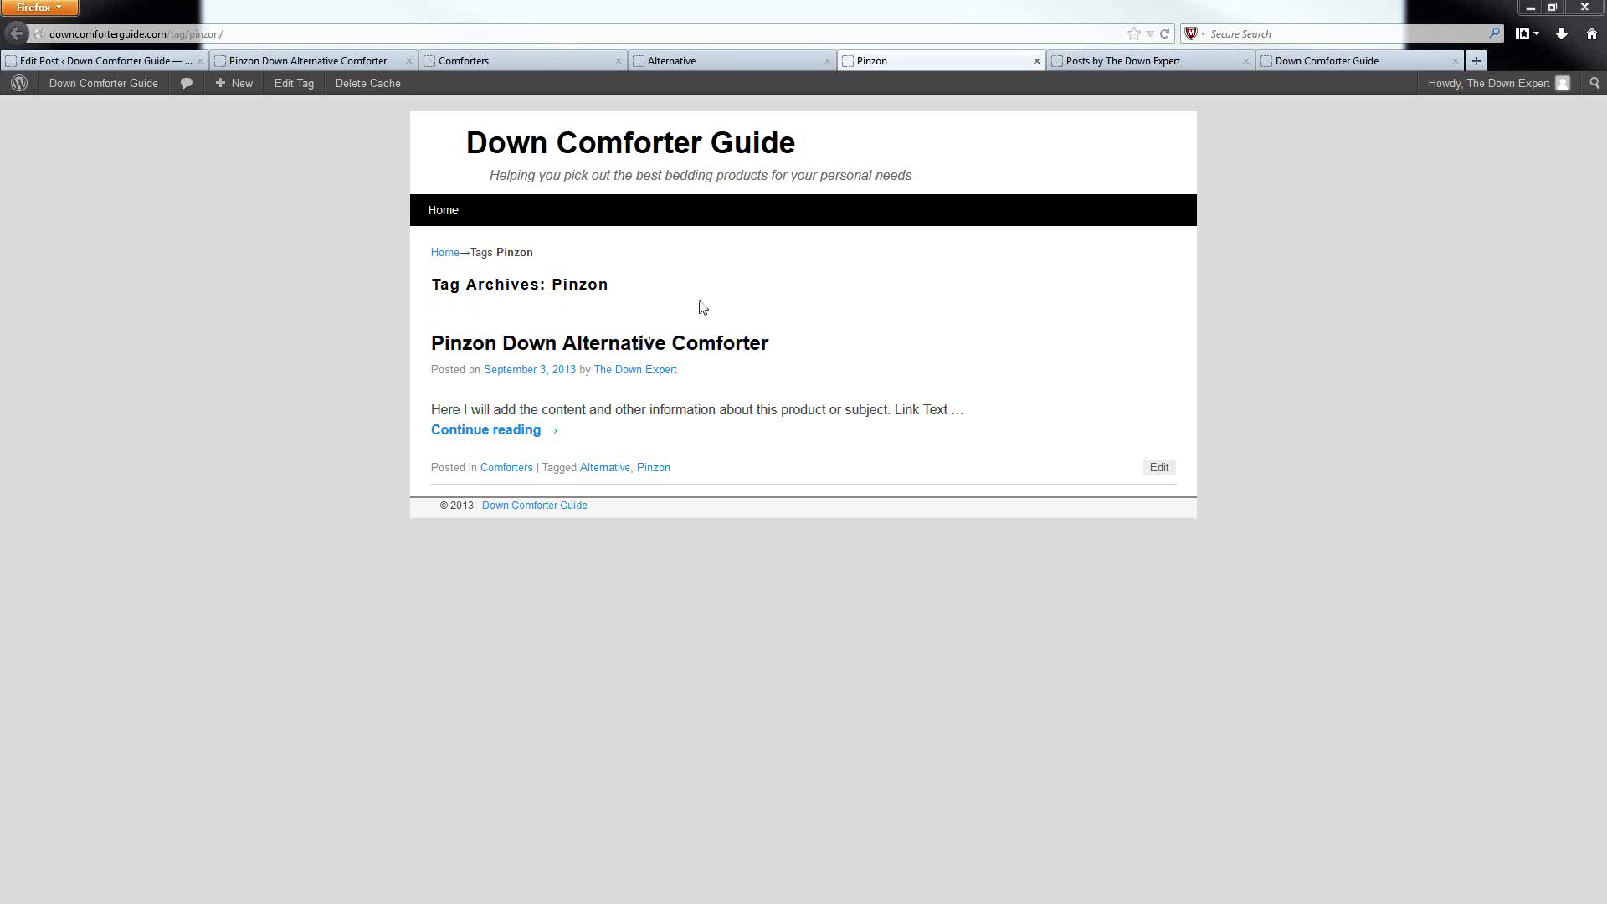
{"action": "left_click", "coordinate": [687, 60]}
{"action": "left_click", "coordinate": [510, 60]}
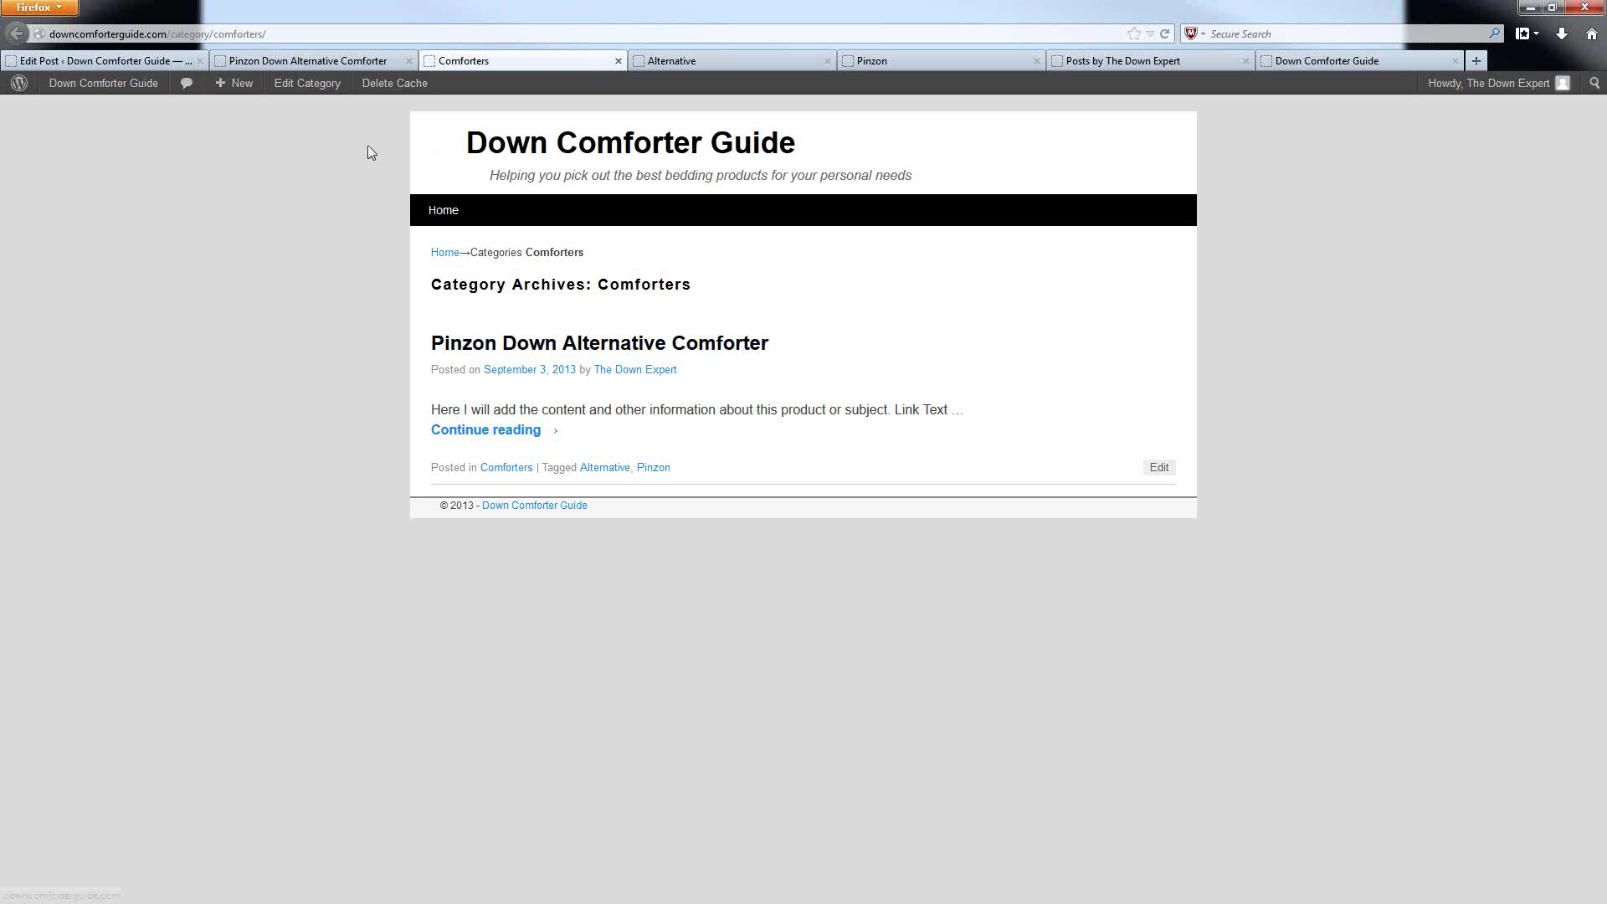
Start a new page from the WordPress admin's page list and title it "Pinzon Down Alternative Comforter".
{"action": "left_click", "coordinate": [127, 67]}
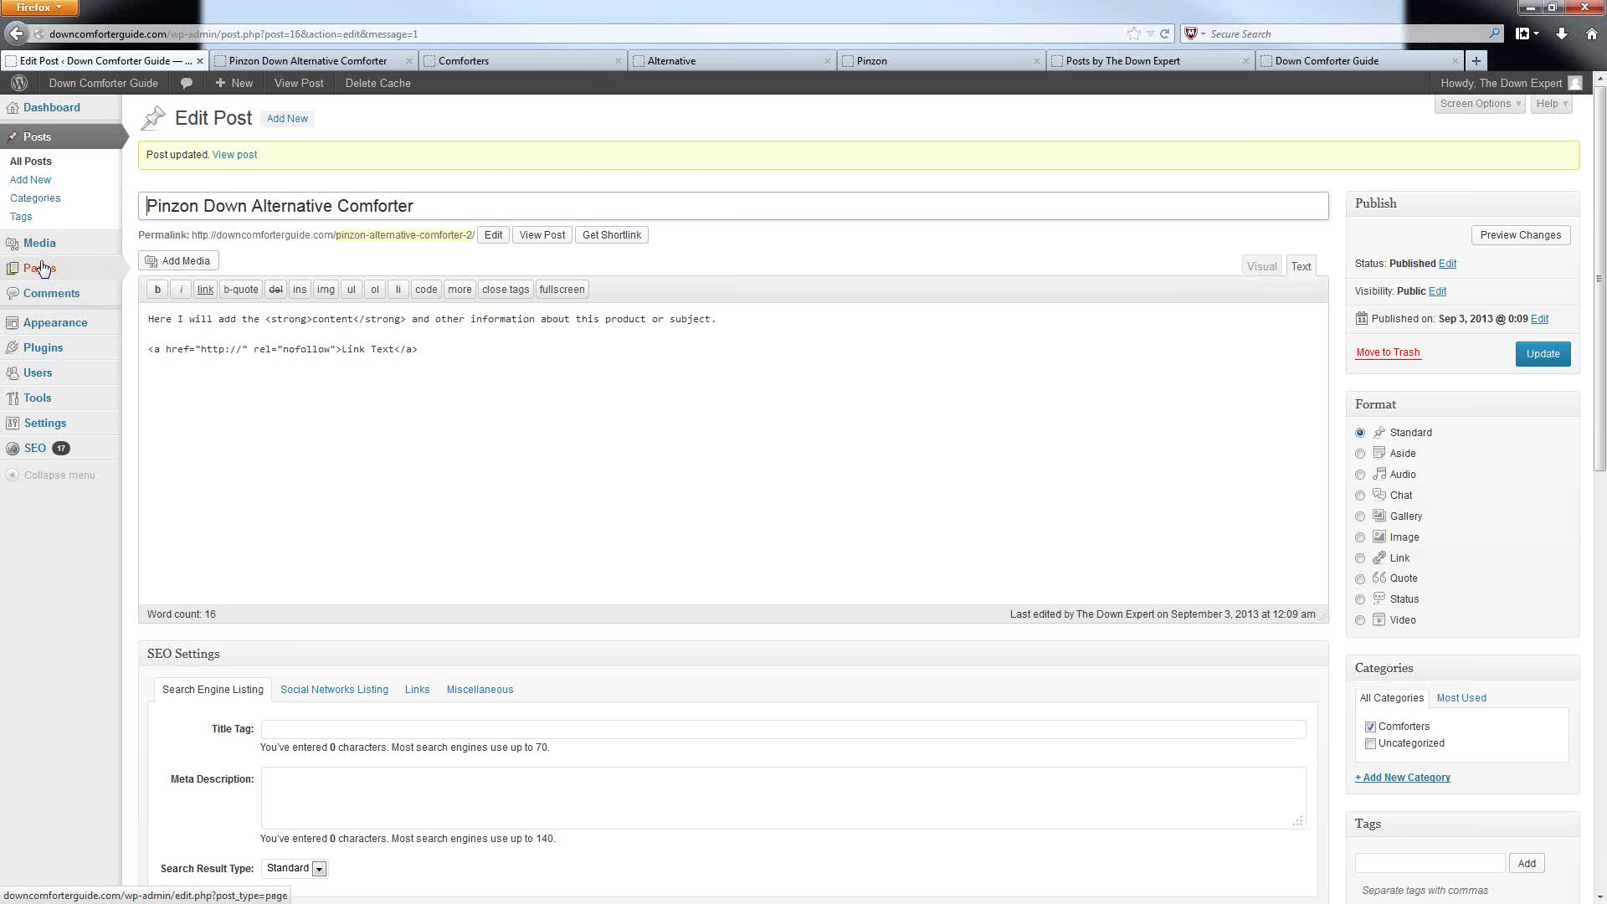
{"action": "mouse_move", "coordinate": [59, 270]}
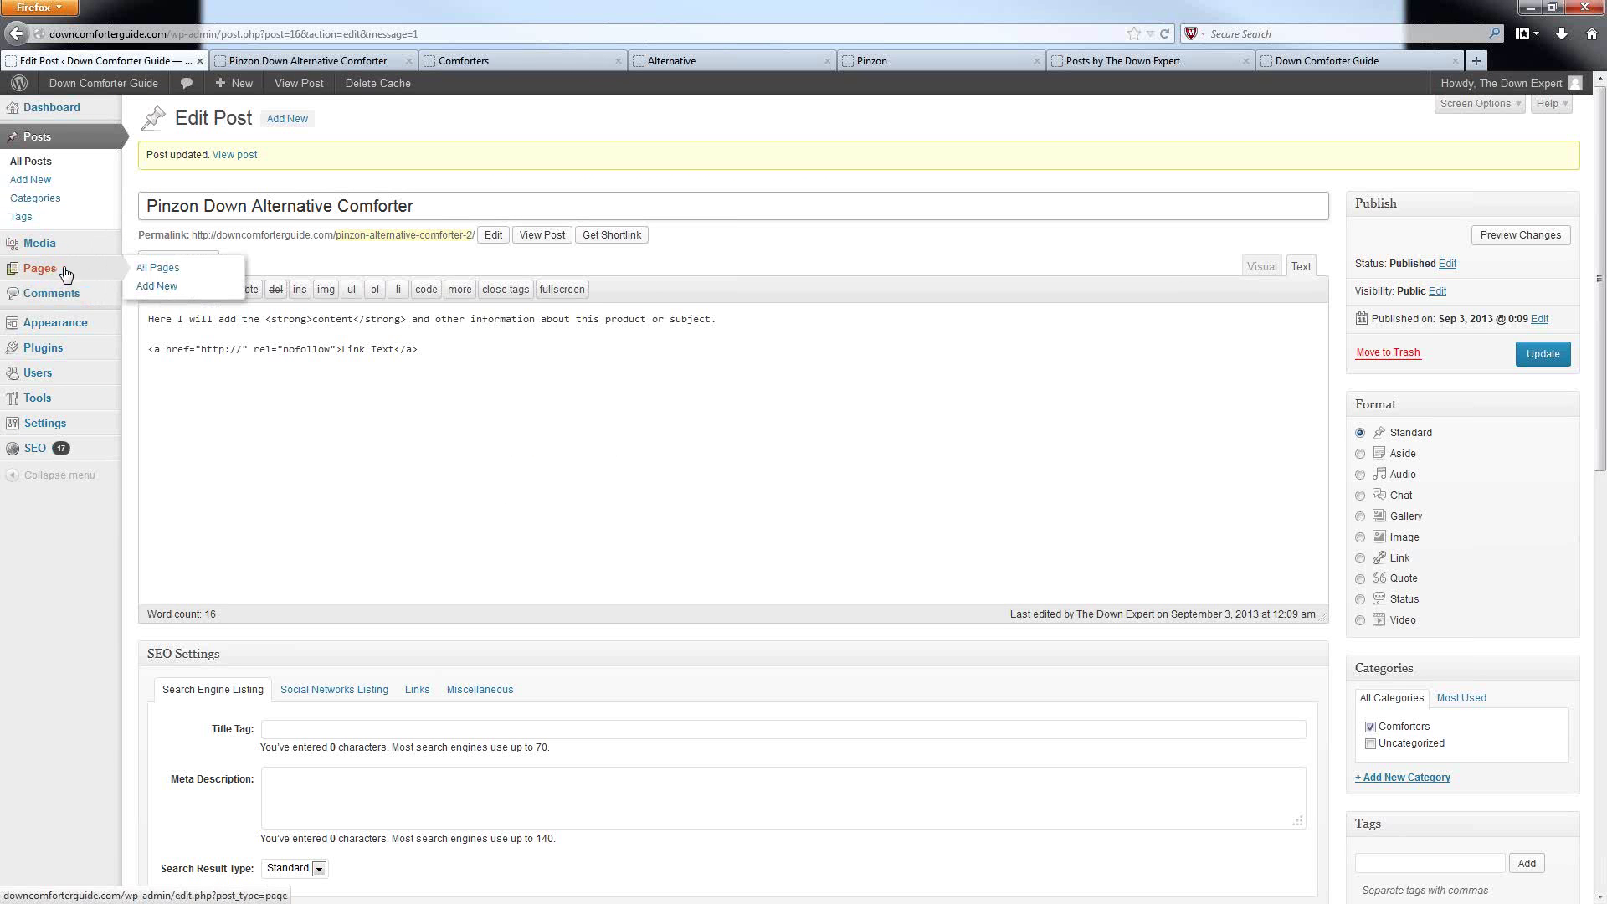
{"action": "left_click", "coordinate": [148, 268]}
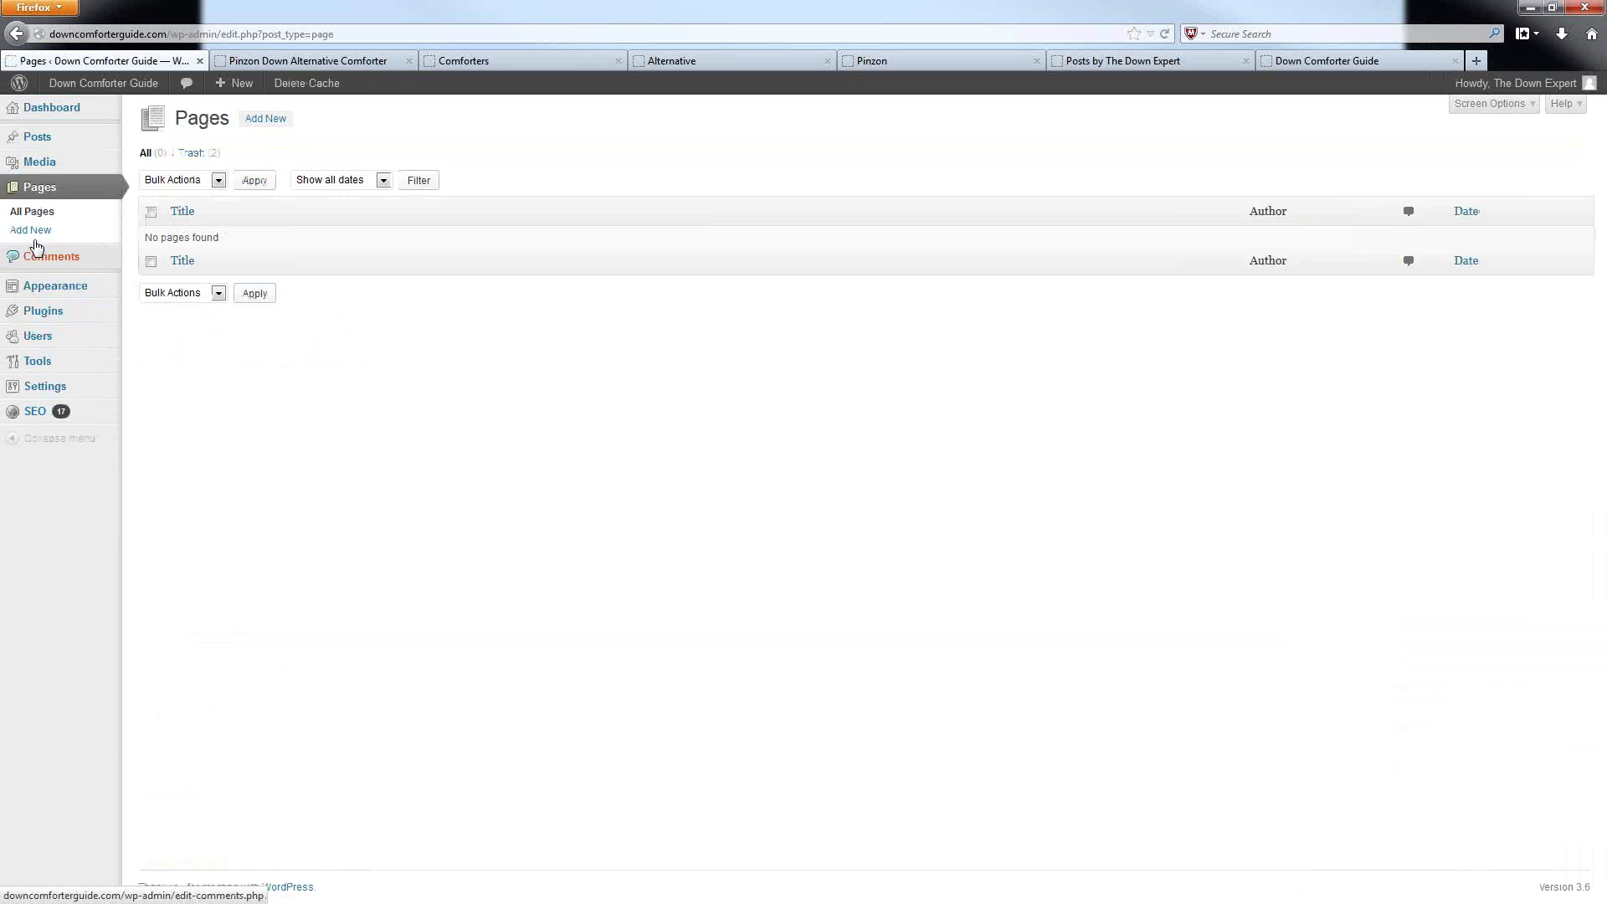
{"action": "left_click", "coordinate": [264, 120]}
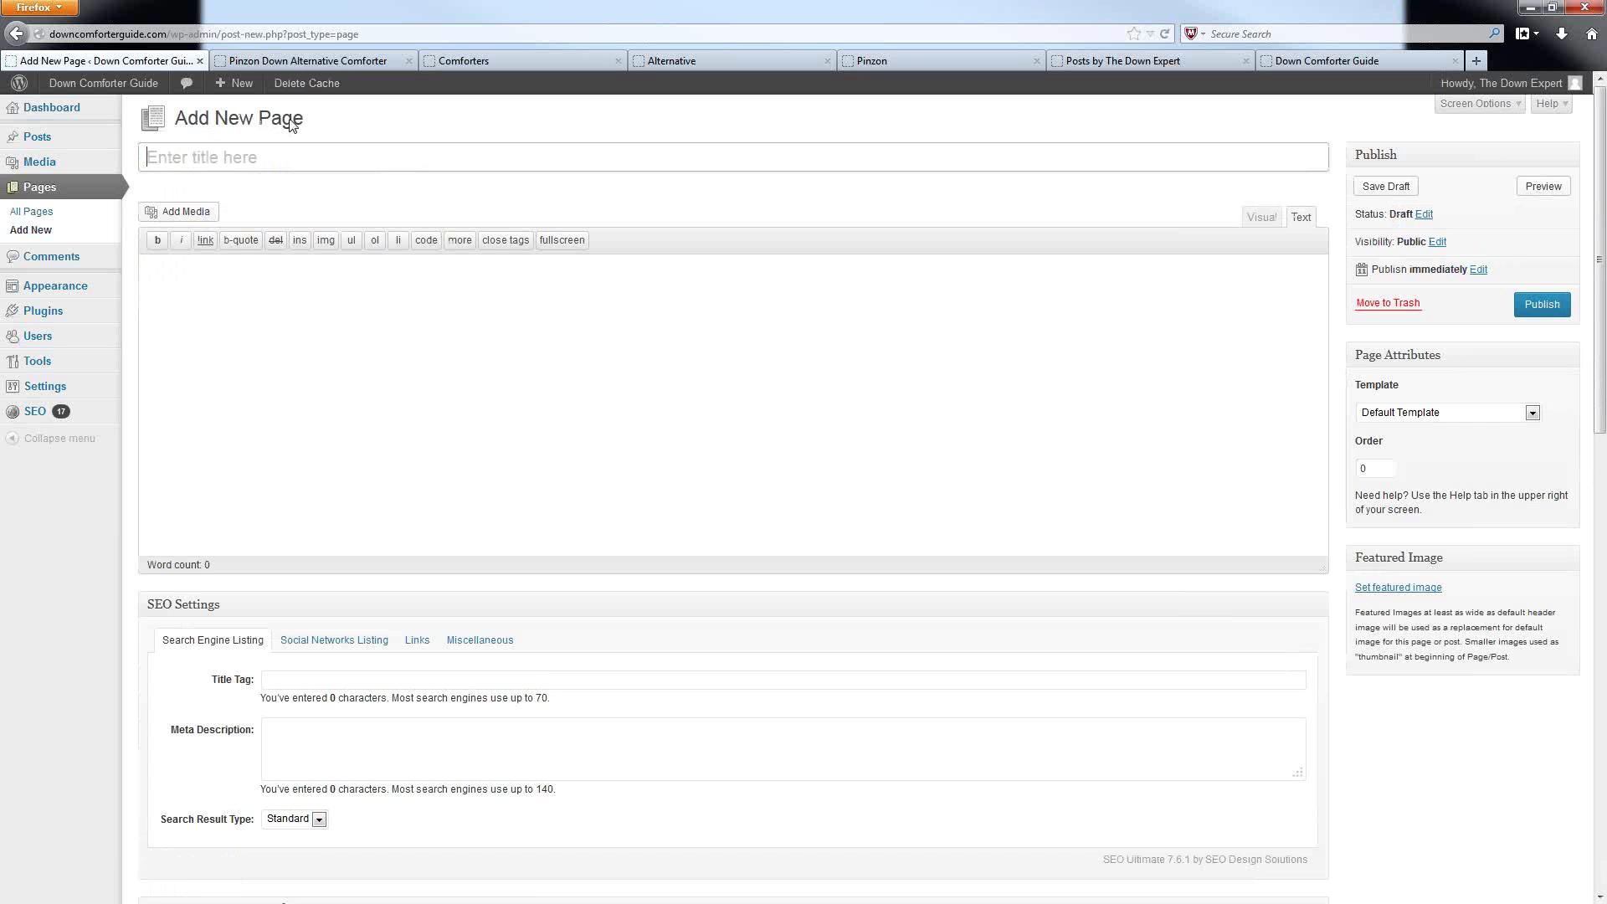
{"action": "left_click", "coordinate": [262, 161]}
{"action": "type", "text": "Pinzon Down Alternat"}
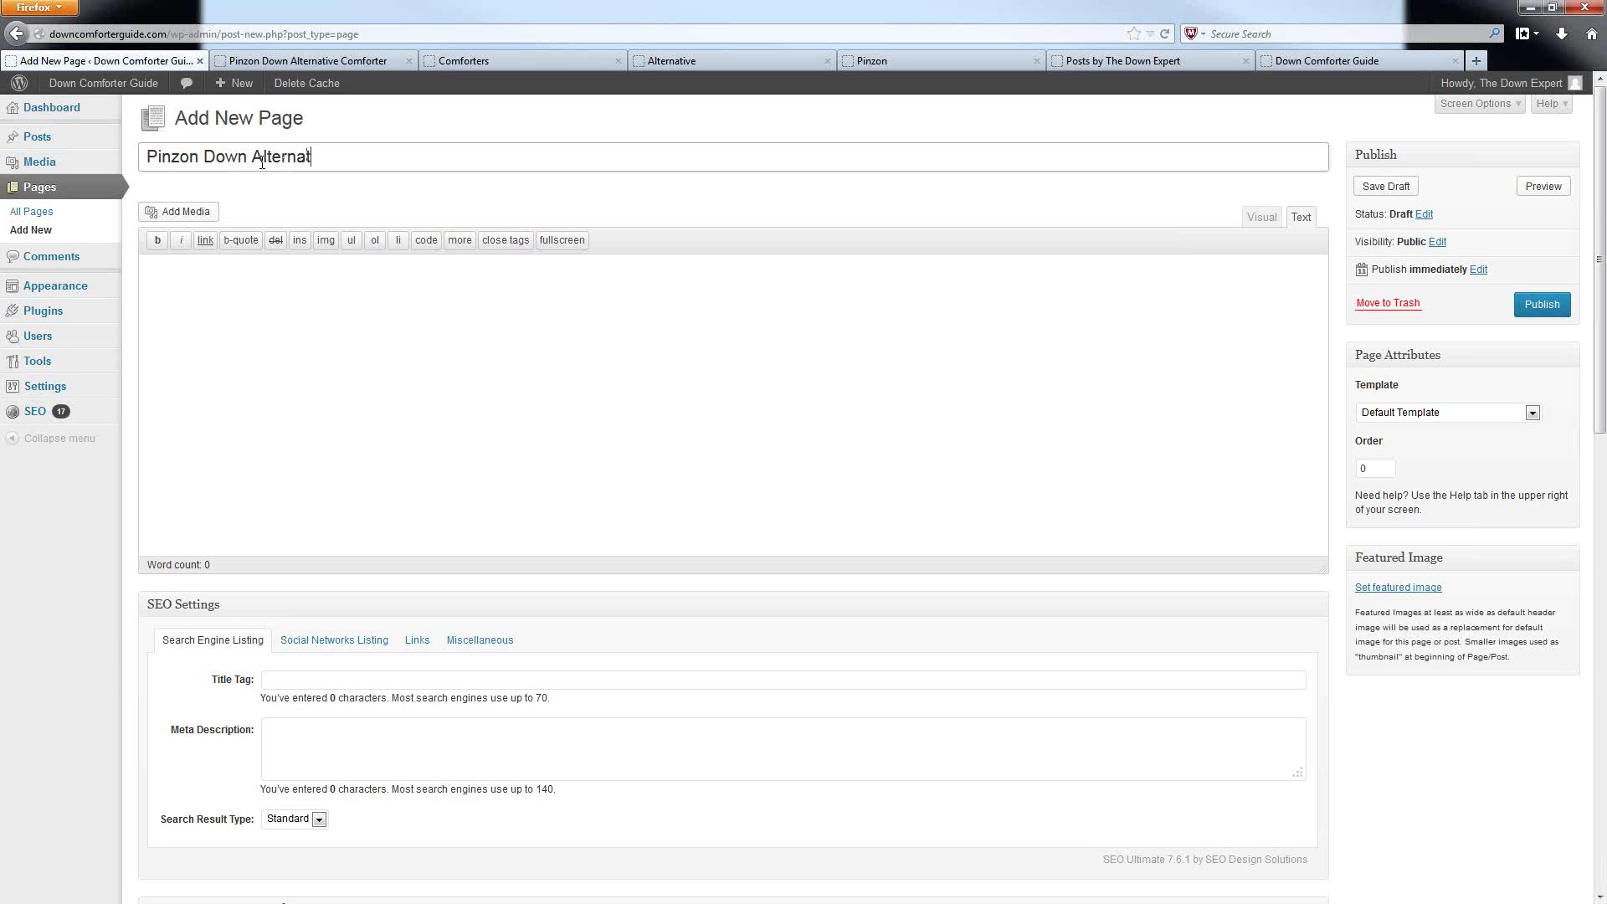
{"action": "type", "text": "ive Comforter"}
Copy the body sentence of the published Pinzon Down Alternative Comforter post into the new page's content.
{"action": "left_click", "coordinate": [340, 64]}
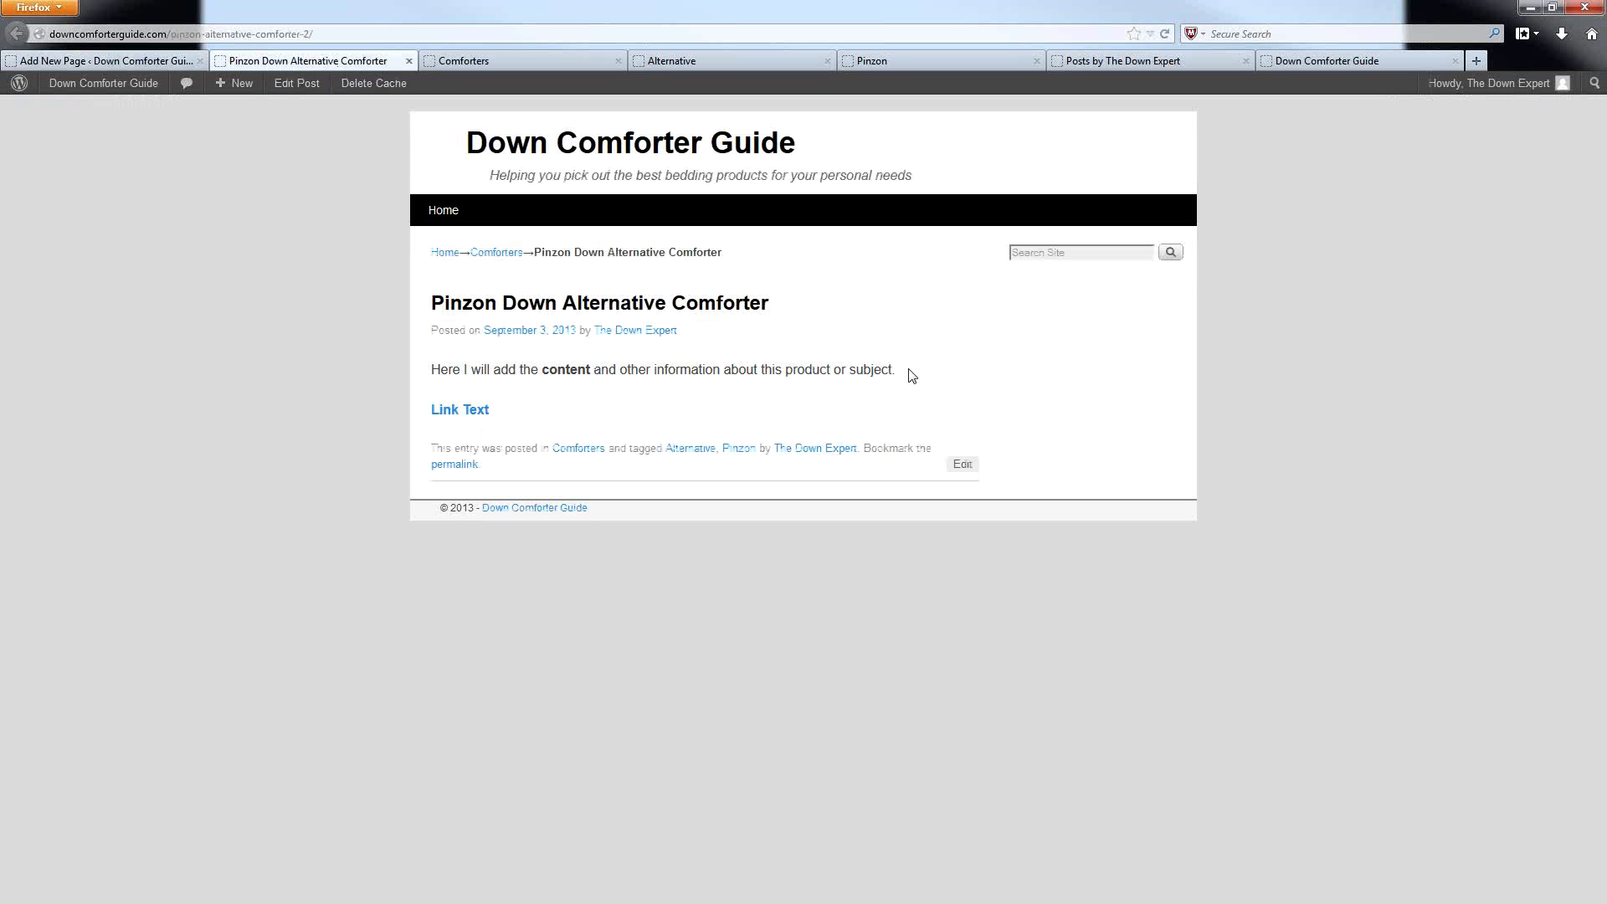
{"action": "left_click_drag", "start_coordinate": [909, 371], "coordinate": [411, 369]}
{"action": "key", "text": "ctrl+c"}
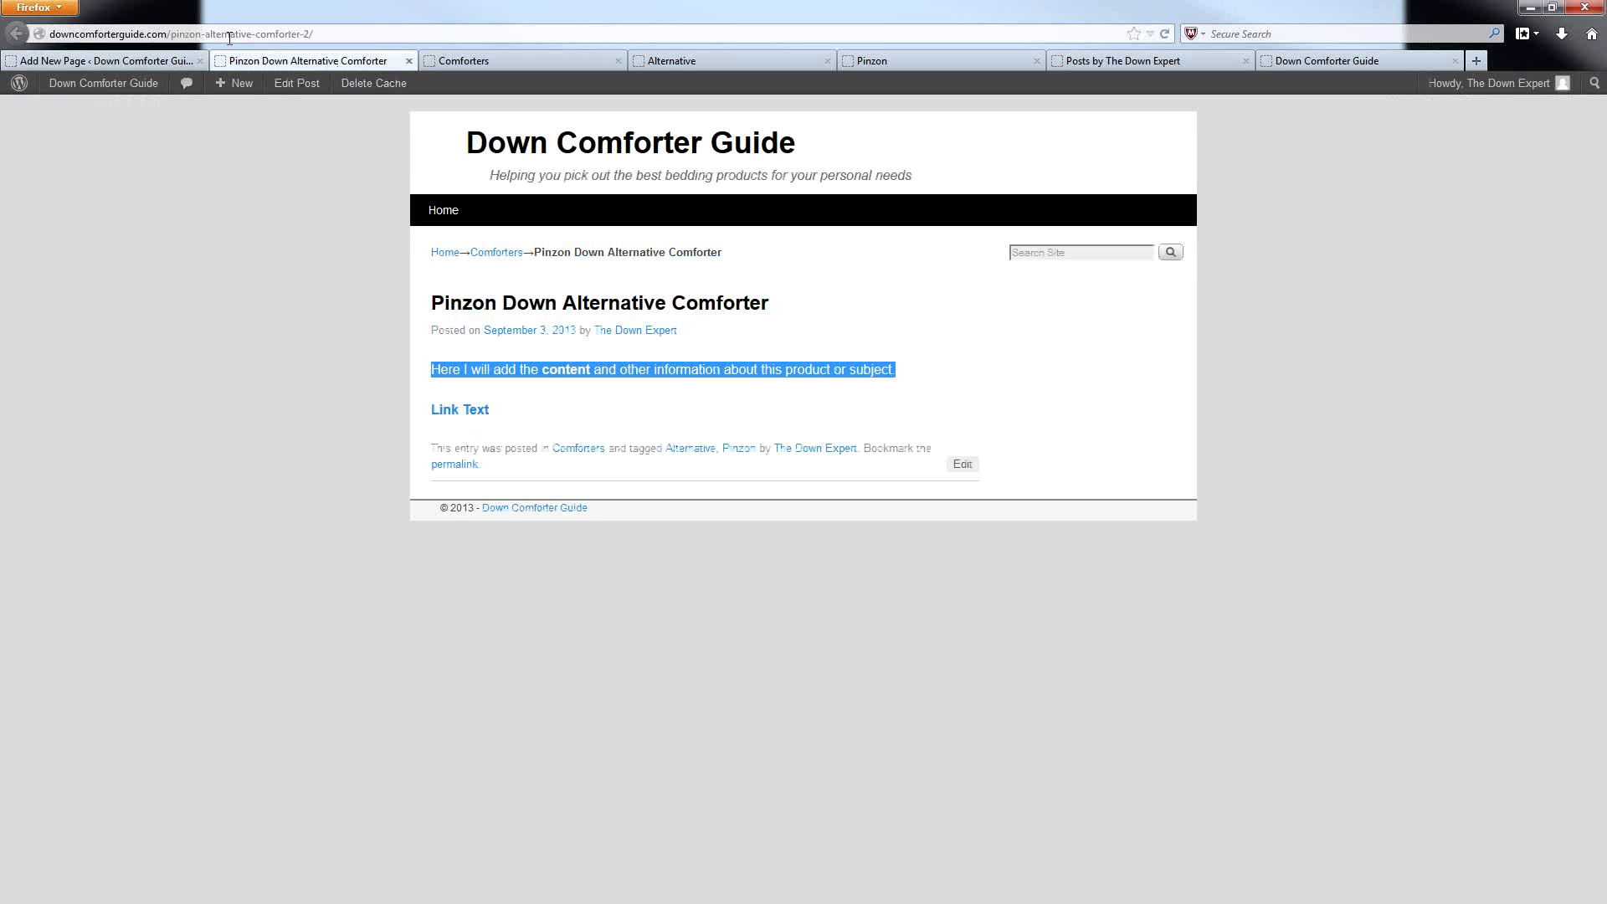
{"action": "left_click", "coordinate": [140, 63]}
{"action": "left_click", "coordinate": [199, 295]}
{"action": "key", "text": "ctrl+v"}
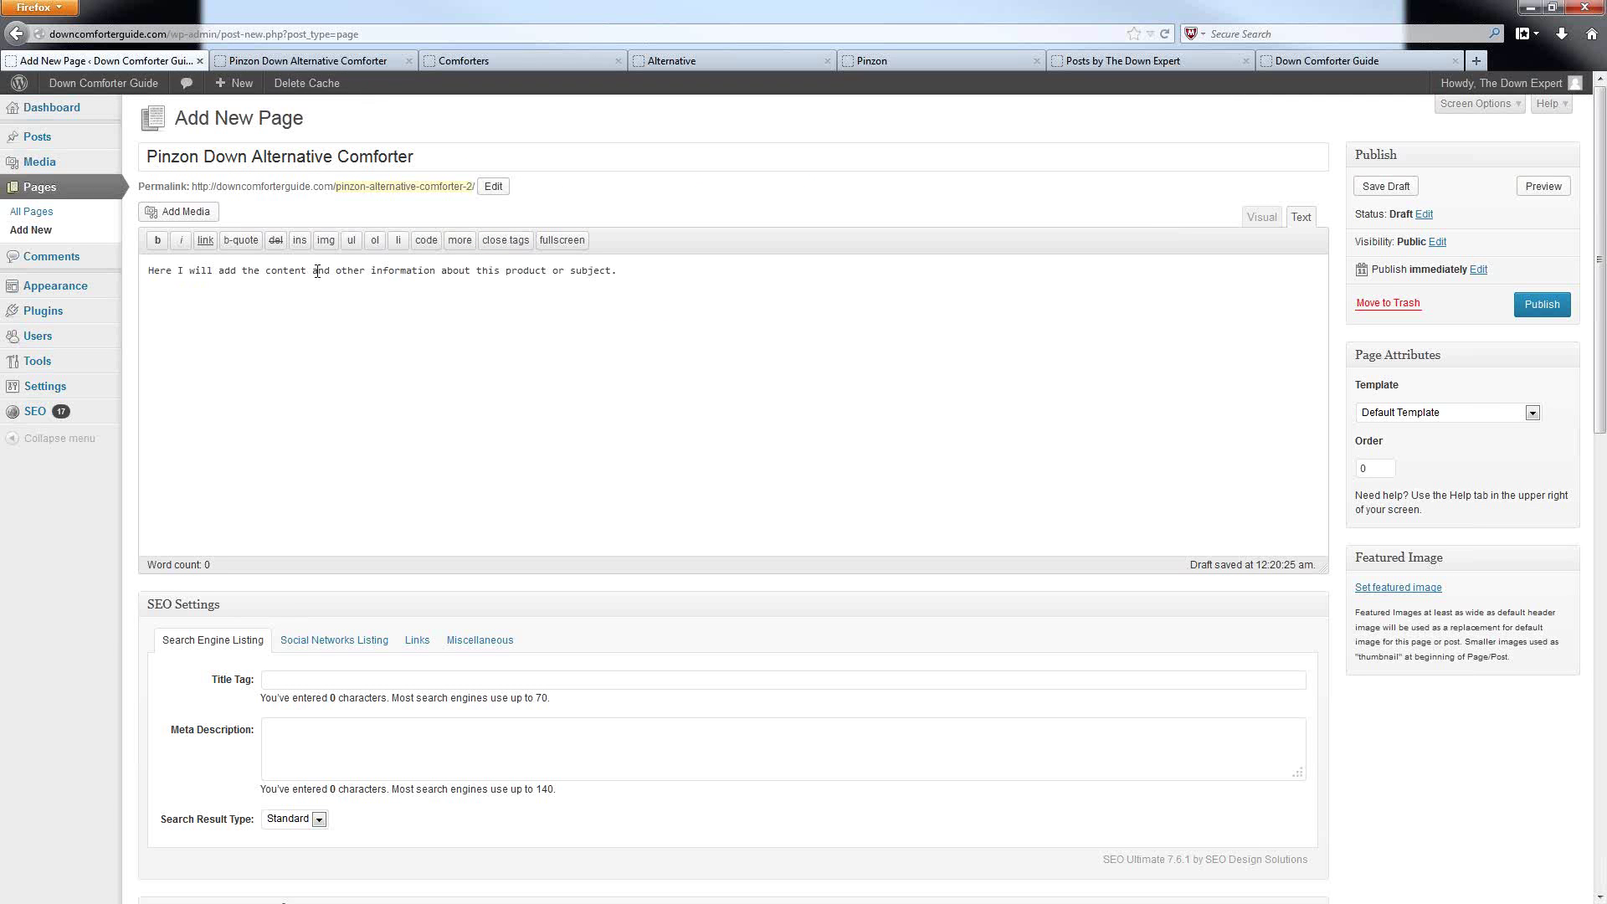
Make the word "content" in the page text bold, keeping the space outside the closing strong tag.
{"action": "double_click", "coordinate": [284, 271]}
{"action": "left_click", "coordinate": [158, 240]}
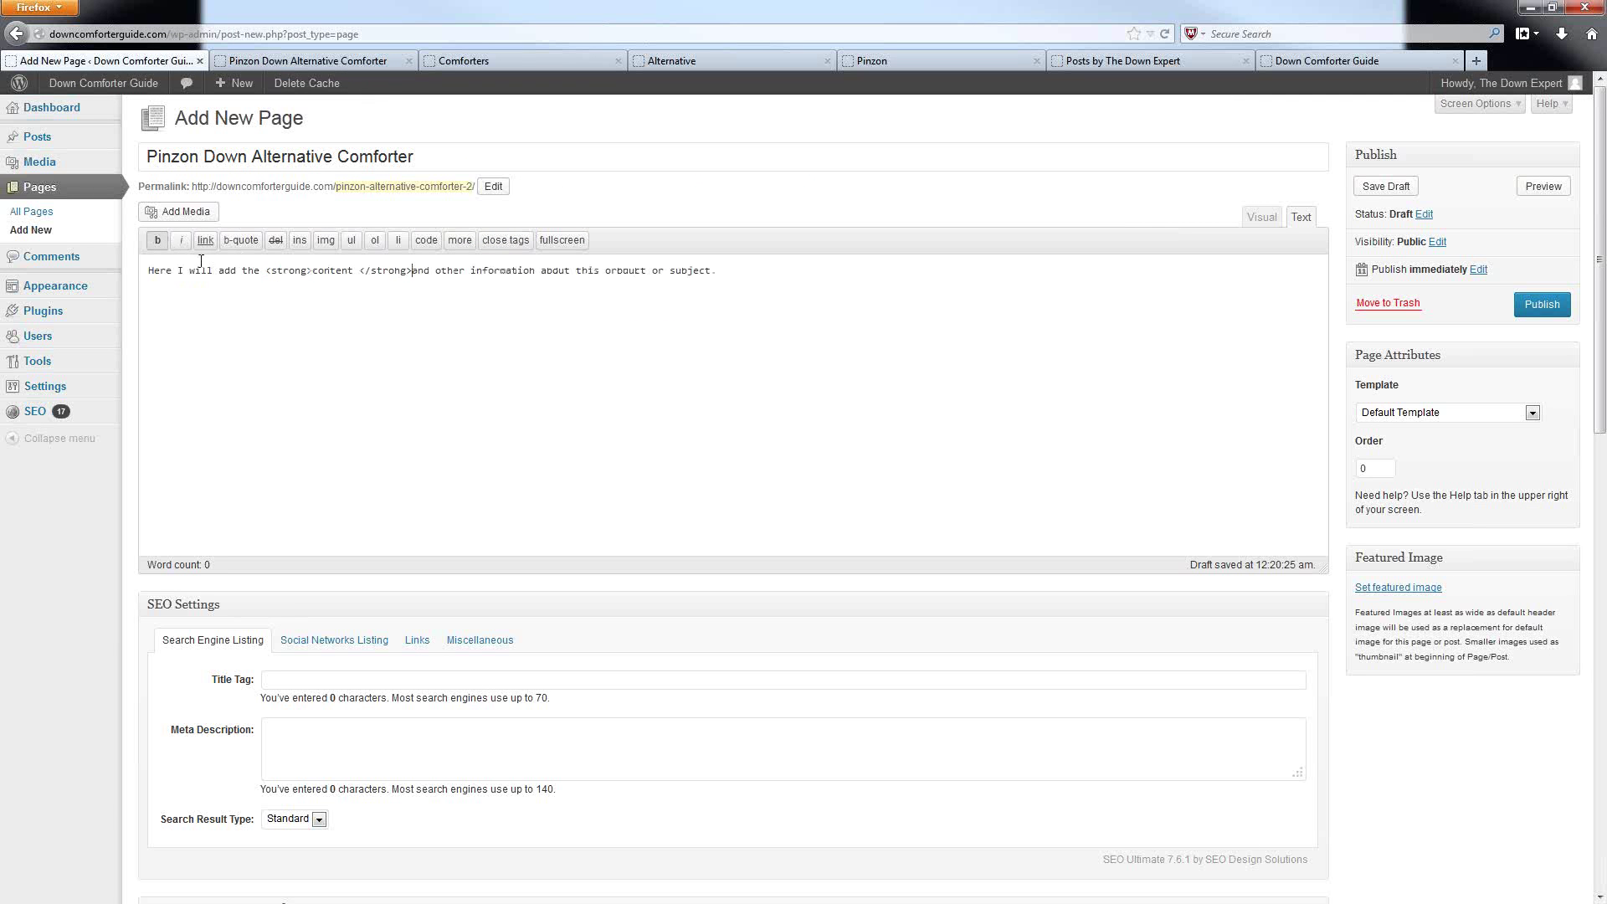
{"action": "left_click", "coordinate": [374, 300]}
{"action": "left_click", "coordinate": [361, 272]}
{"action": "key", "text": "BackSpace"}
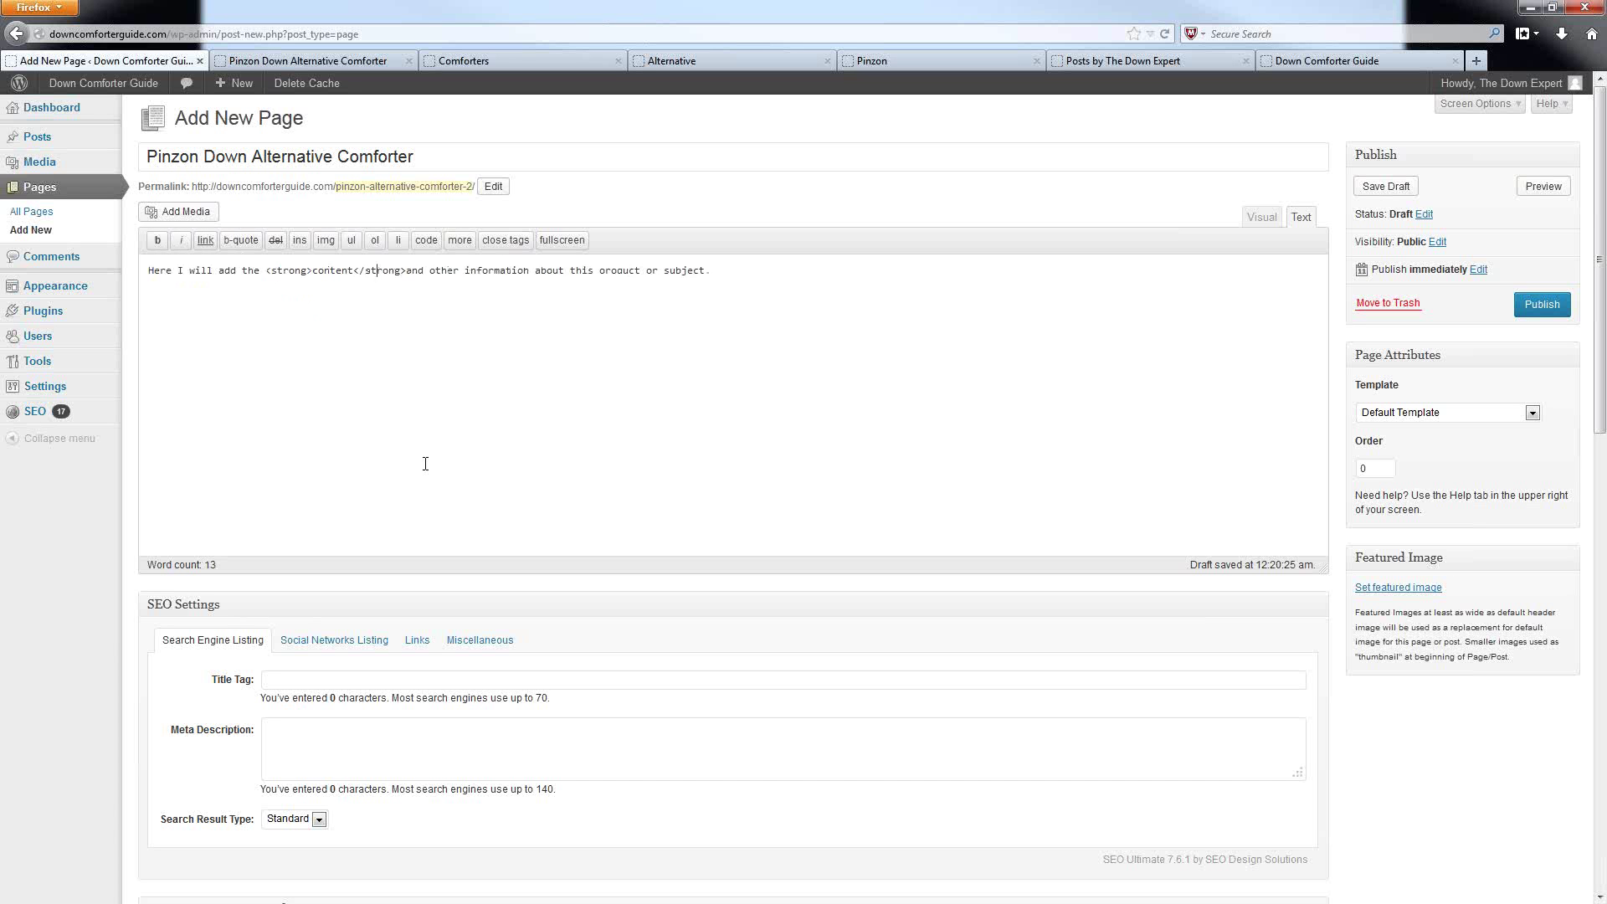
{"action": "key", "text": "Right"}
Change the page's permalink slug to "pinzon-alternative-comforter-3".
{"action": "scroll", "coordinate": [727, 252], "scroll_direction": "down", "scroll_amount": 1}
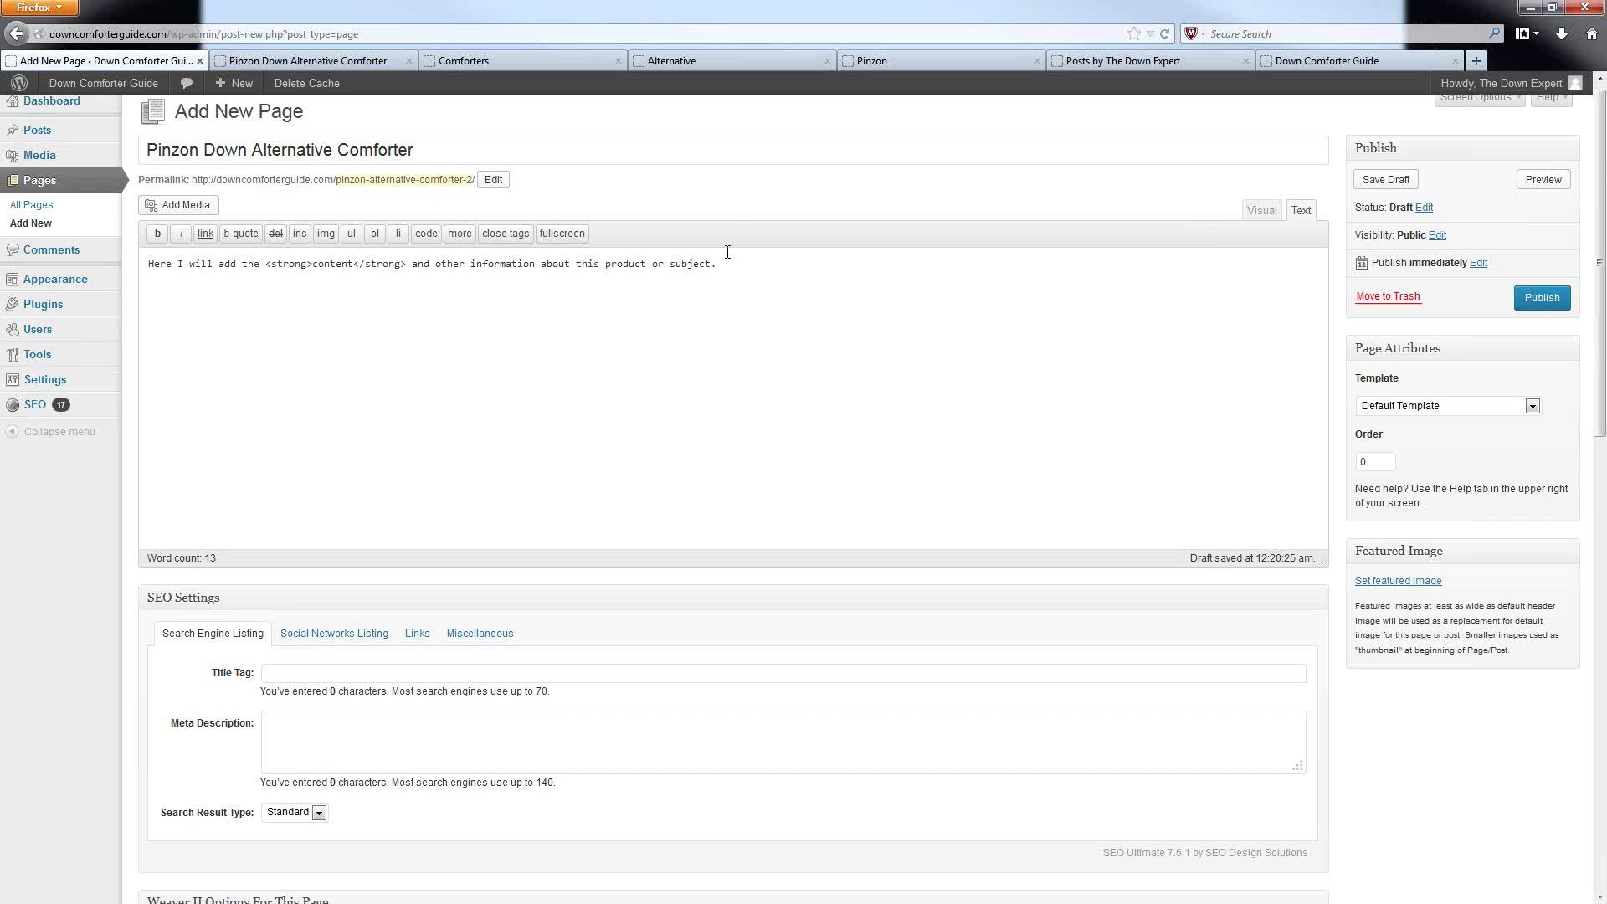
{"action": "scroll", "coordinate": [728, 252], "scroll_direction": "down", "scroll_amount": 3}
{"action": "scroll", "coordinate": [591, 287], "scroll_direction": "up", "scroll_amount": 3}
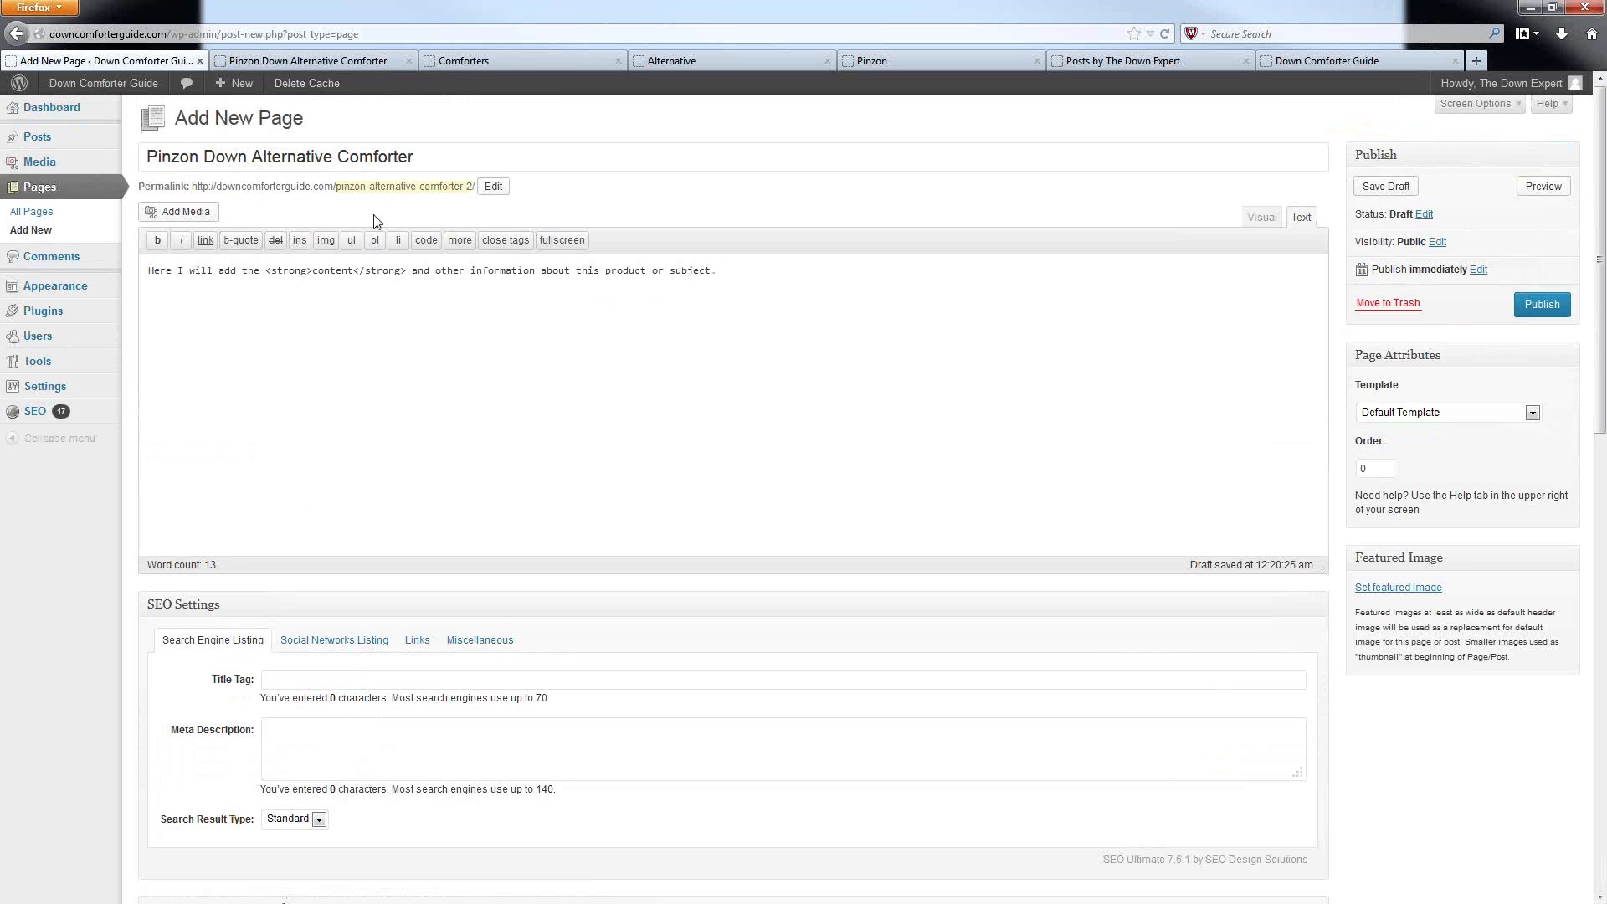
{"action": "left_click", "coordinate": [492, 186]}
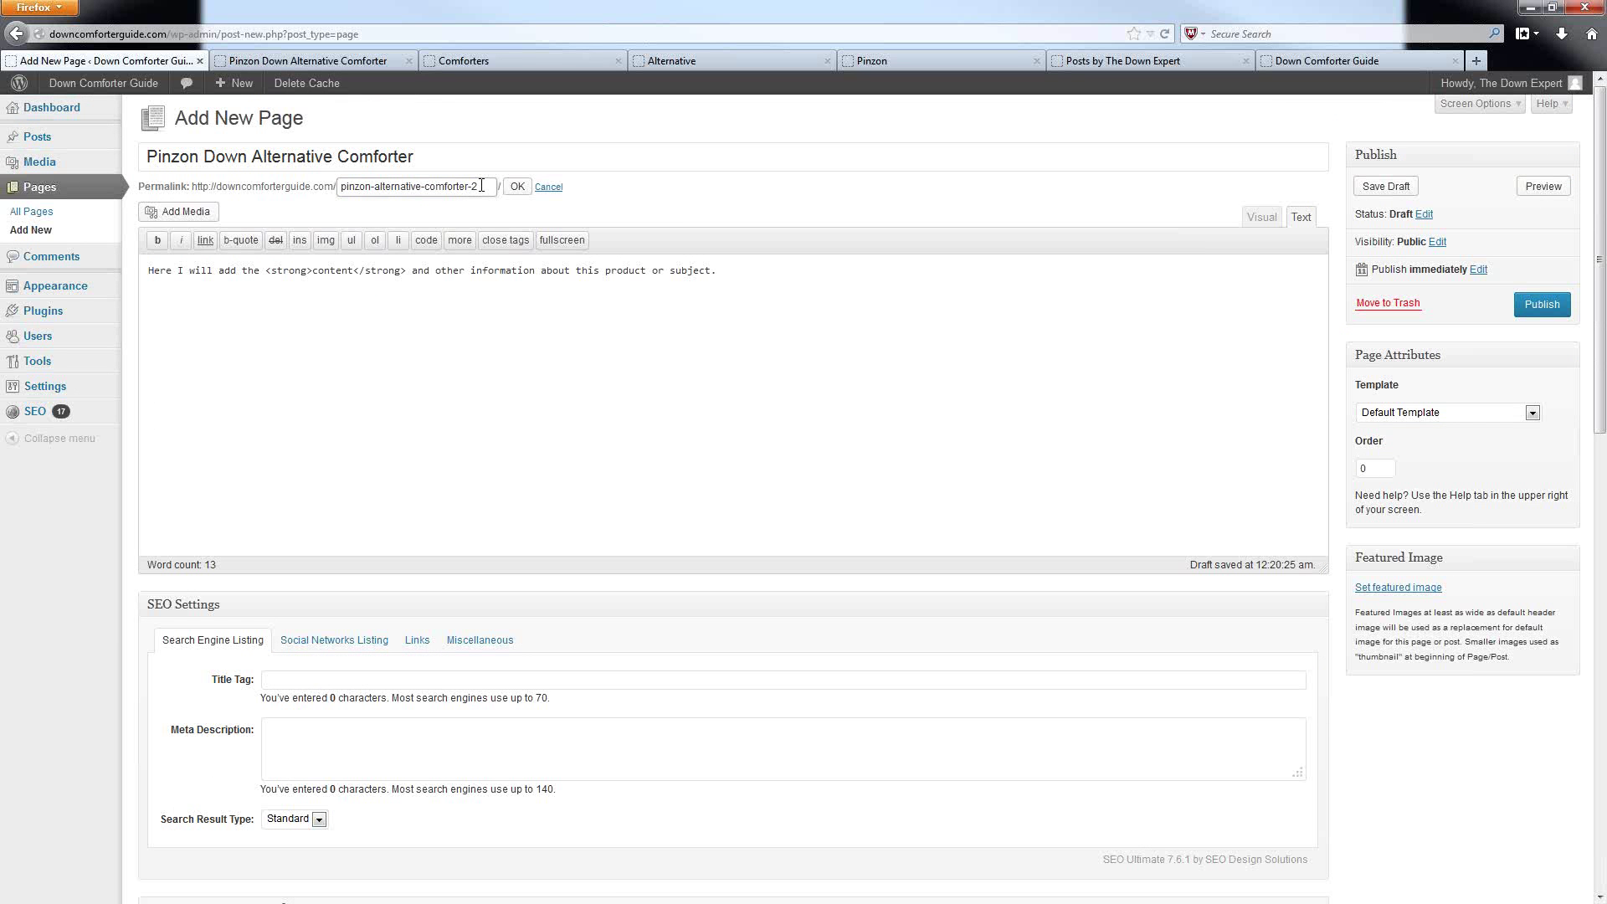
{"action": "key", "text": "BackSpace"}
{"action": "type", "text": "3"}
{"action": "left_click", "coordinate": [517, 186]}
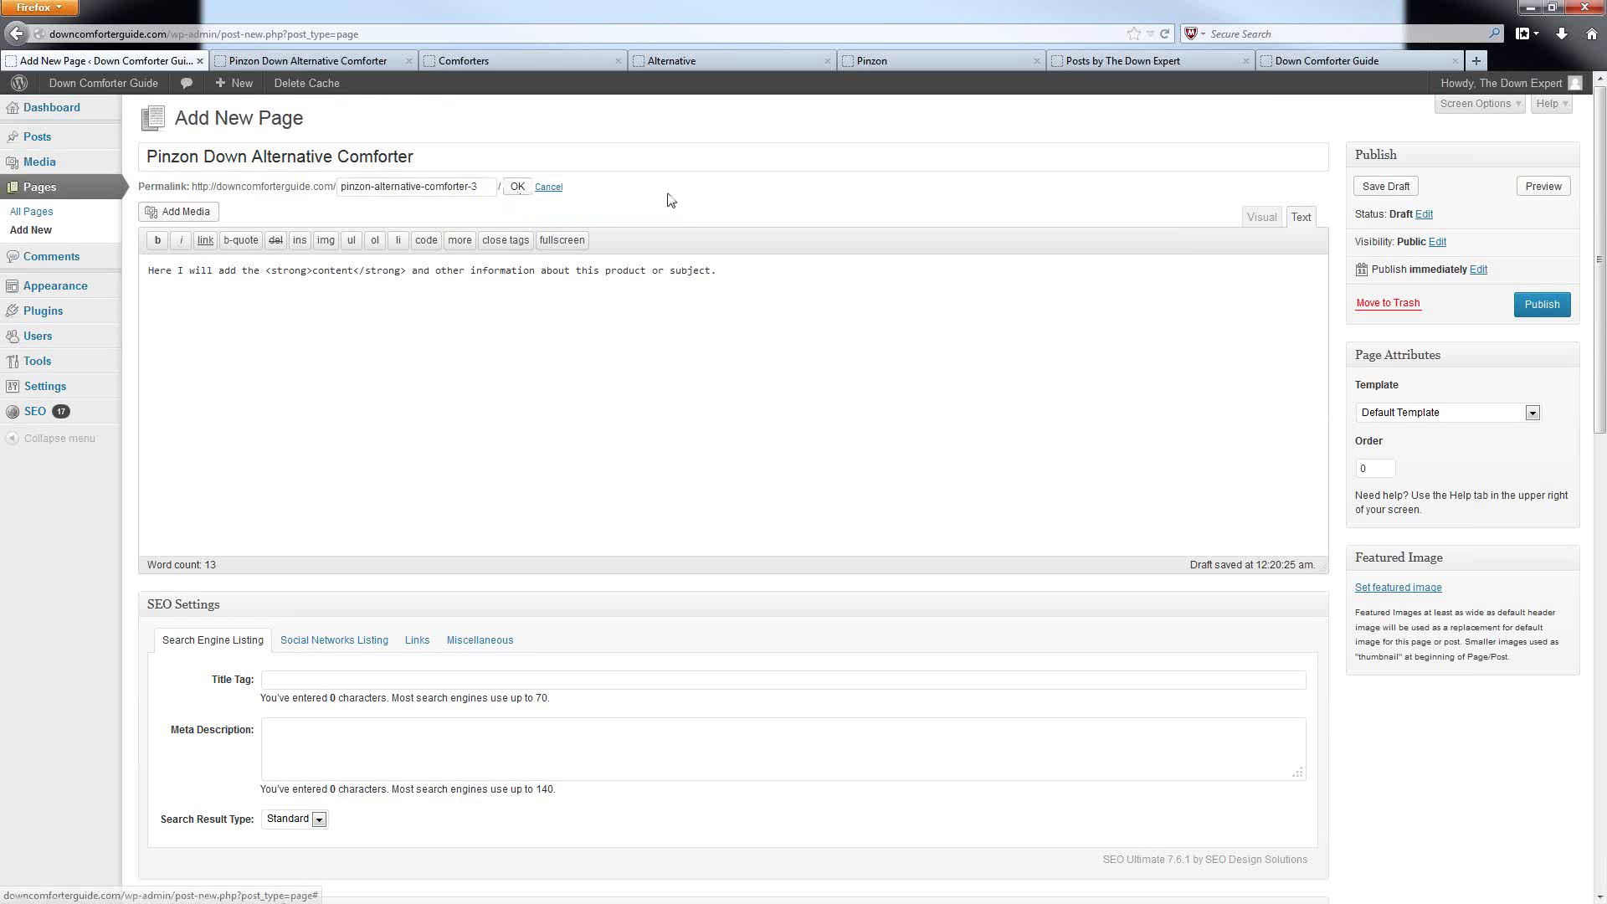
Look through the page's SEO settings and its Weaver II per-page options.
{"action": "scroll", "coordinate": [485, 256], "scroll_direction": "down", "scroll_amount": 2}
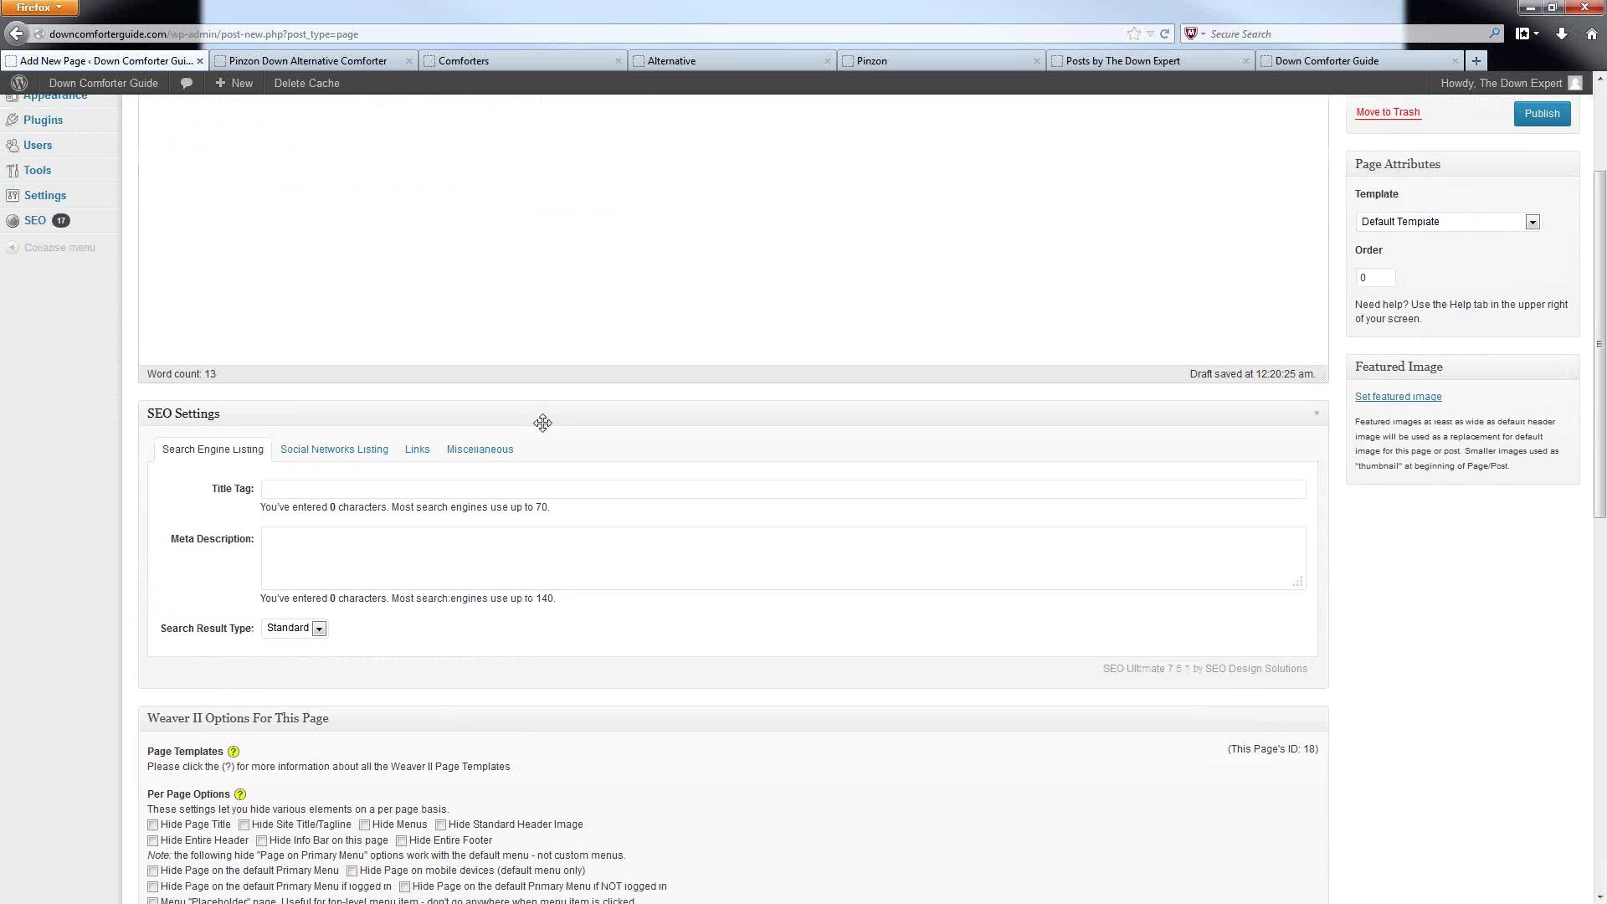
{"action": "scroll", "coordinate": [540, 422], "scroll_direction": "down", "scroll_amount": 2}
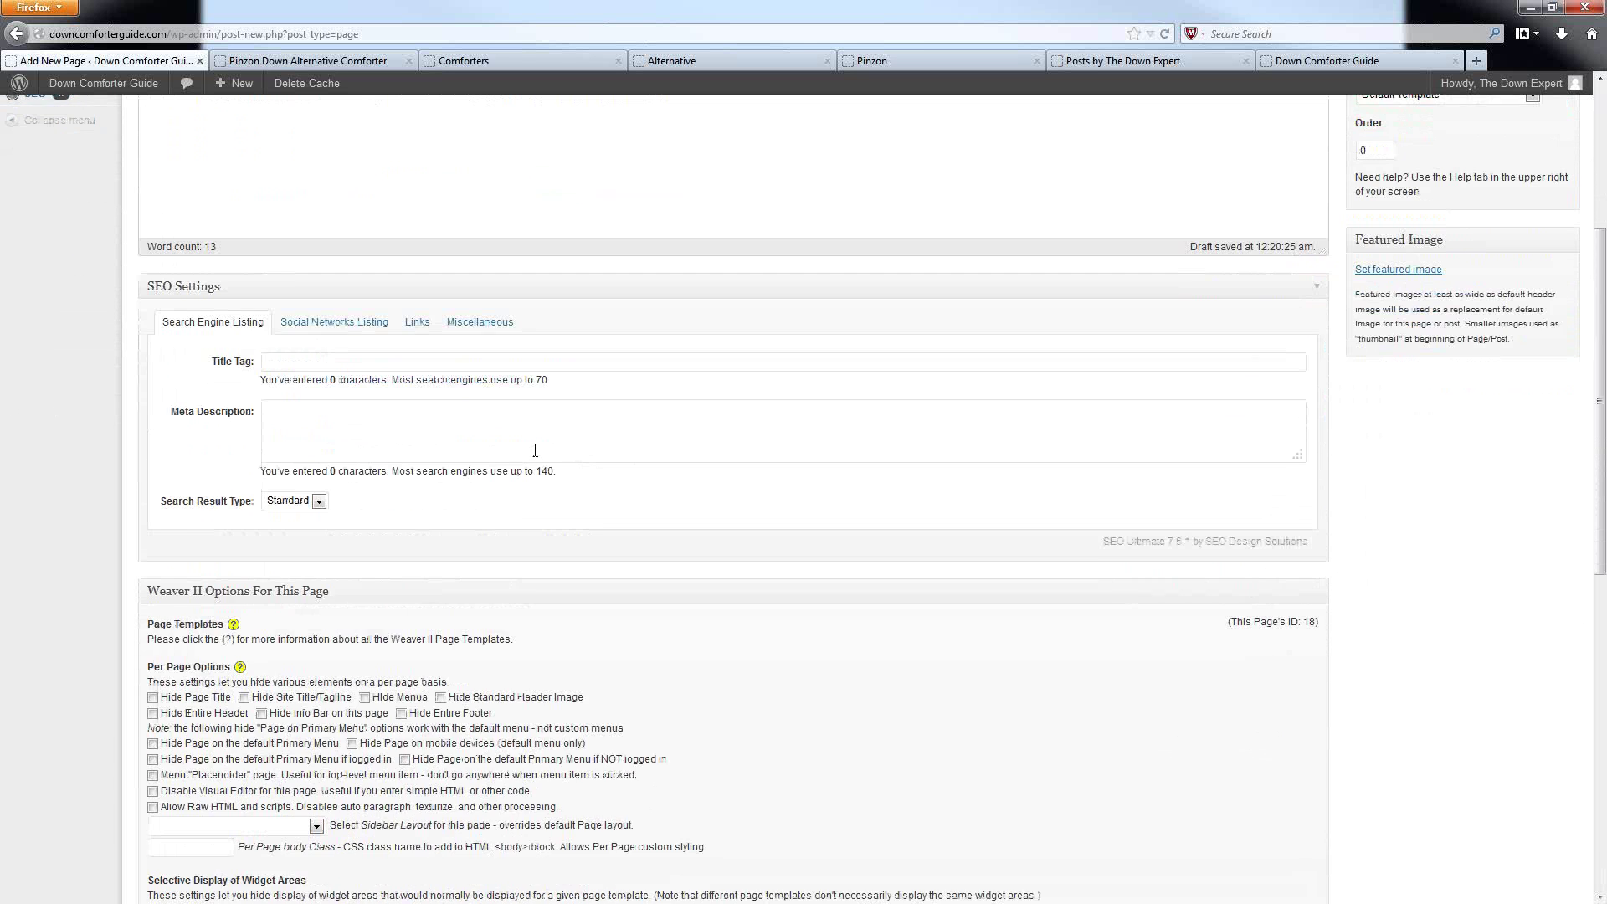
{"action": "scroll", "coordinate": [535, 450], "scroll_direction": "down", "scroll_amount": 4}
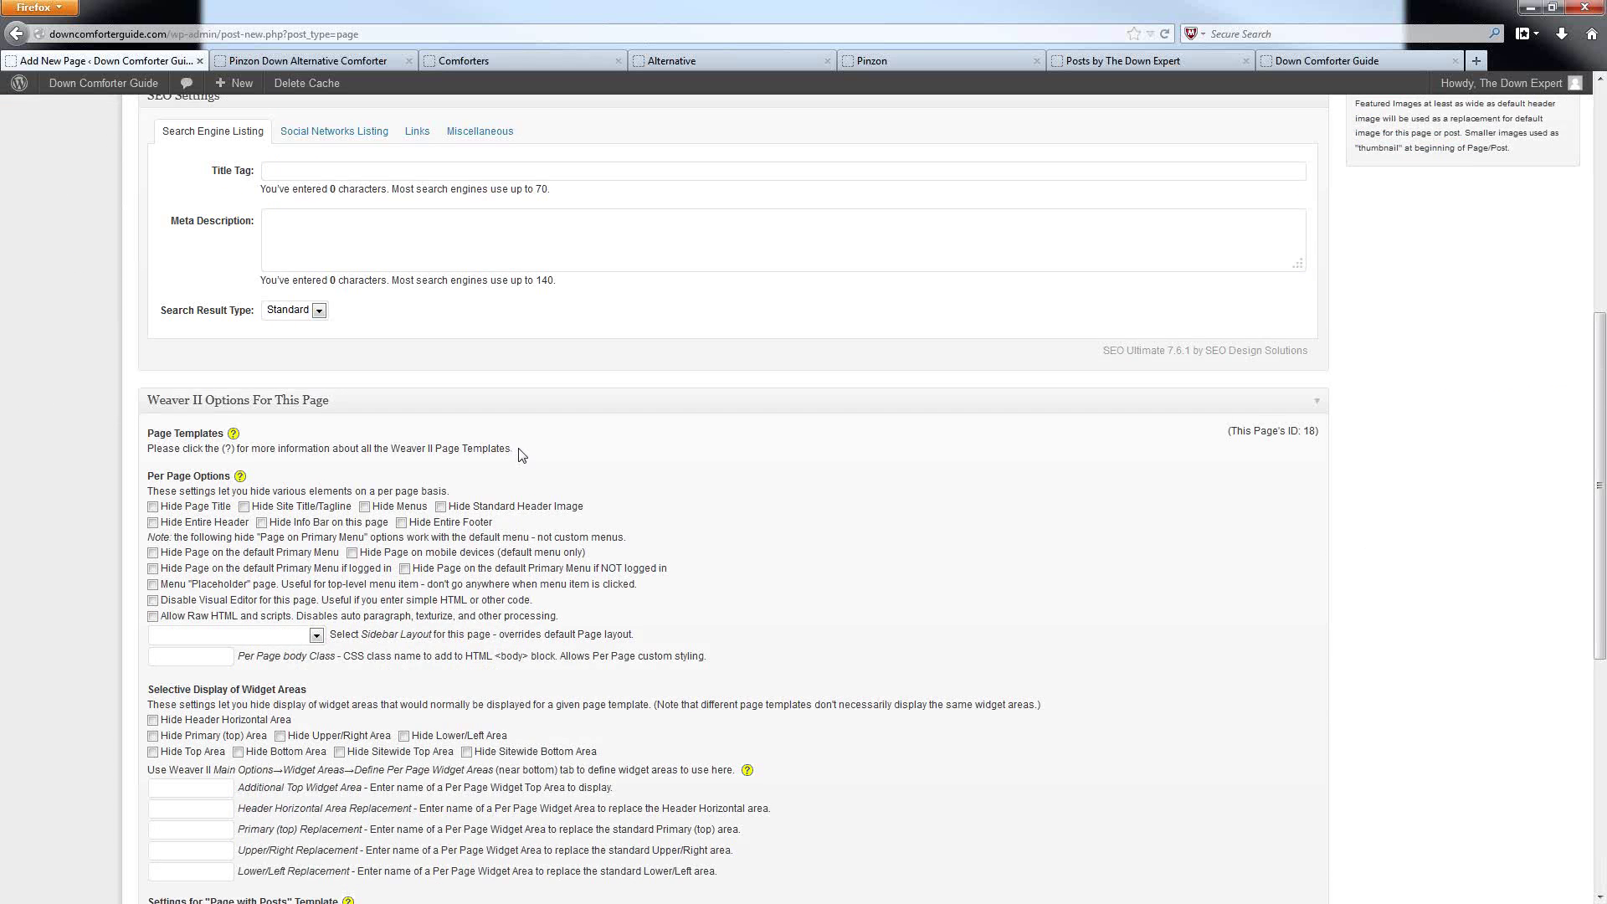
{"action": "scroll", "coordinate": [520, 450], "scroll_direction": "up", "scroll_amount": 1}
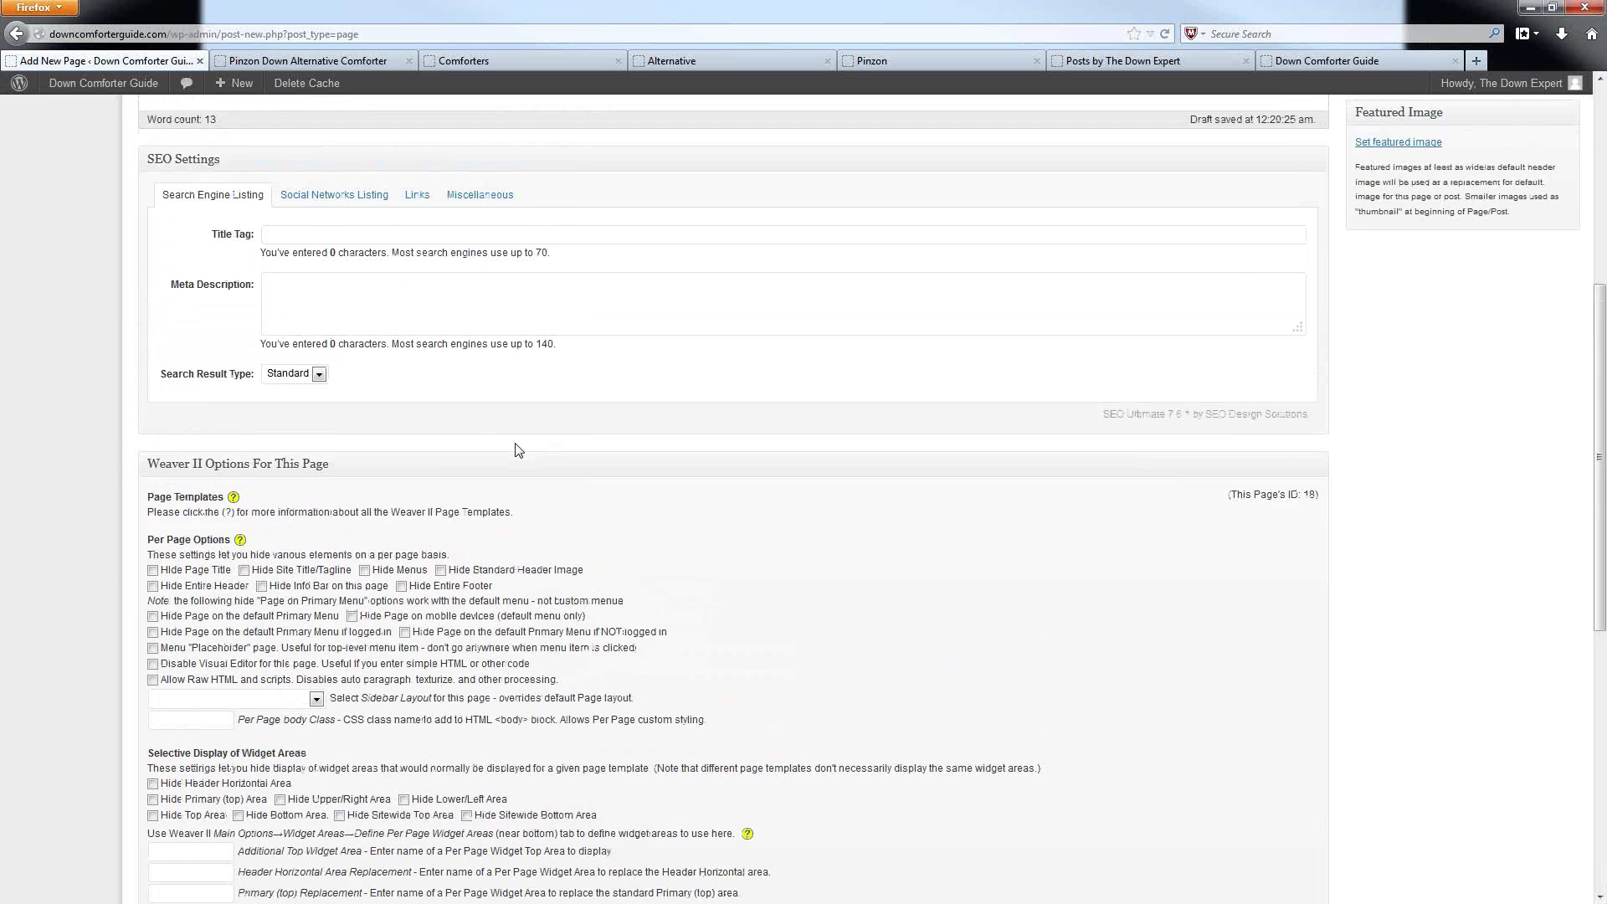
{"action": "scroll", "coordinate": [511, 439], "scroll_direction": "down", "scroll_amount": 3}
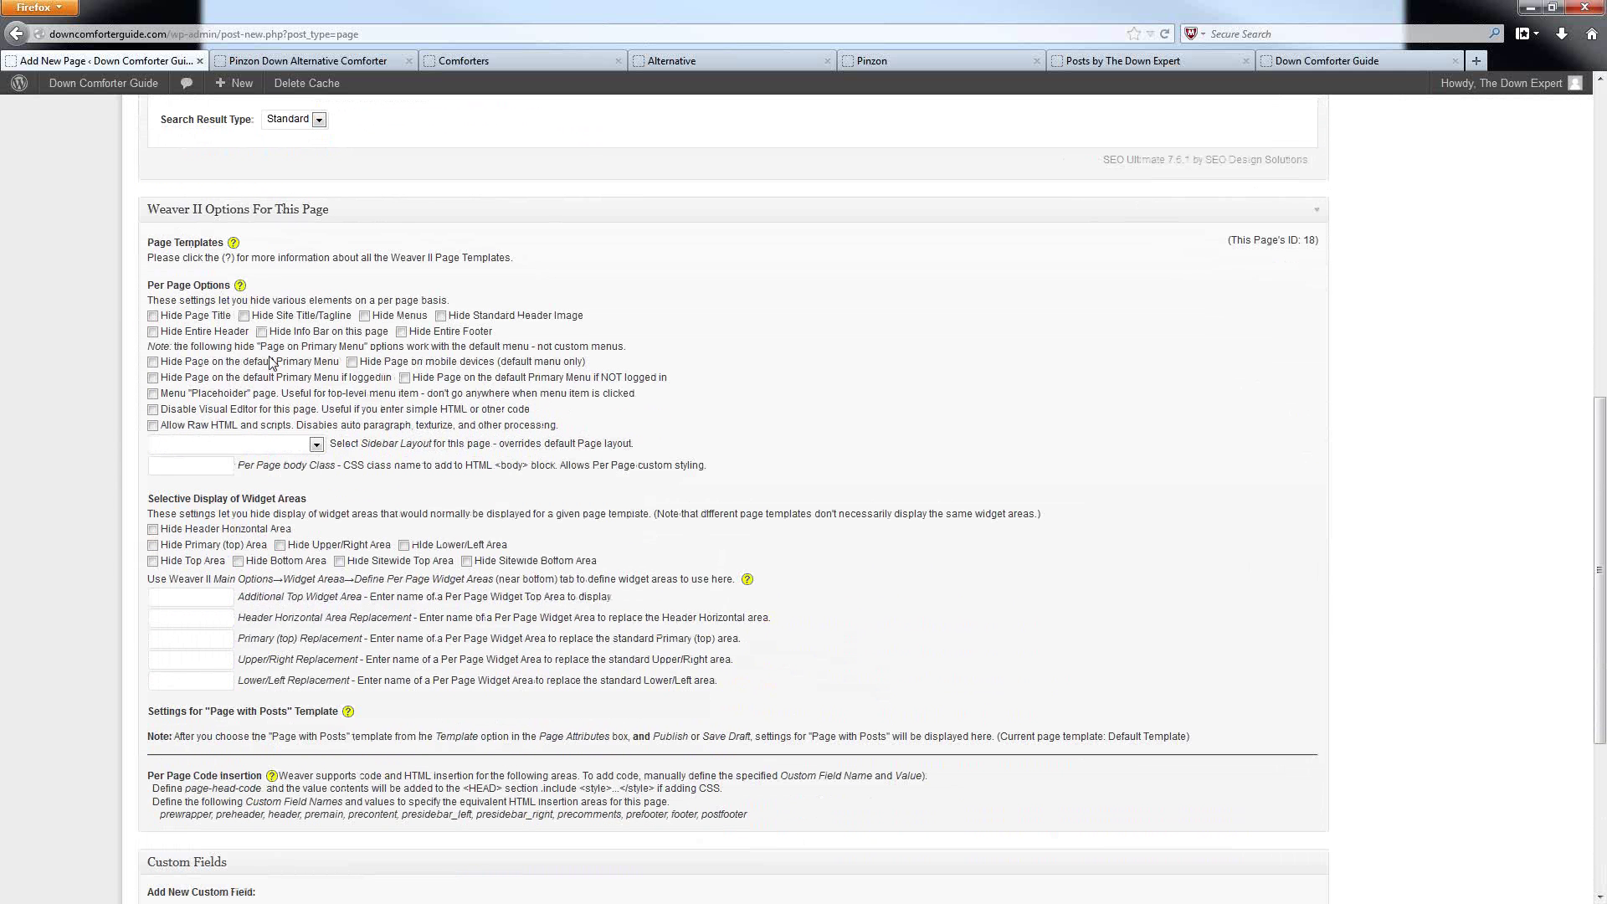
{"action": "scroll", "coordinate": [493, 403], "scroll_direction": "down", "scroll_amount": 4}
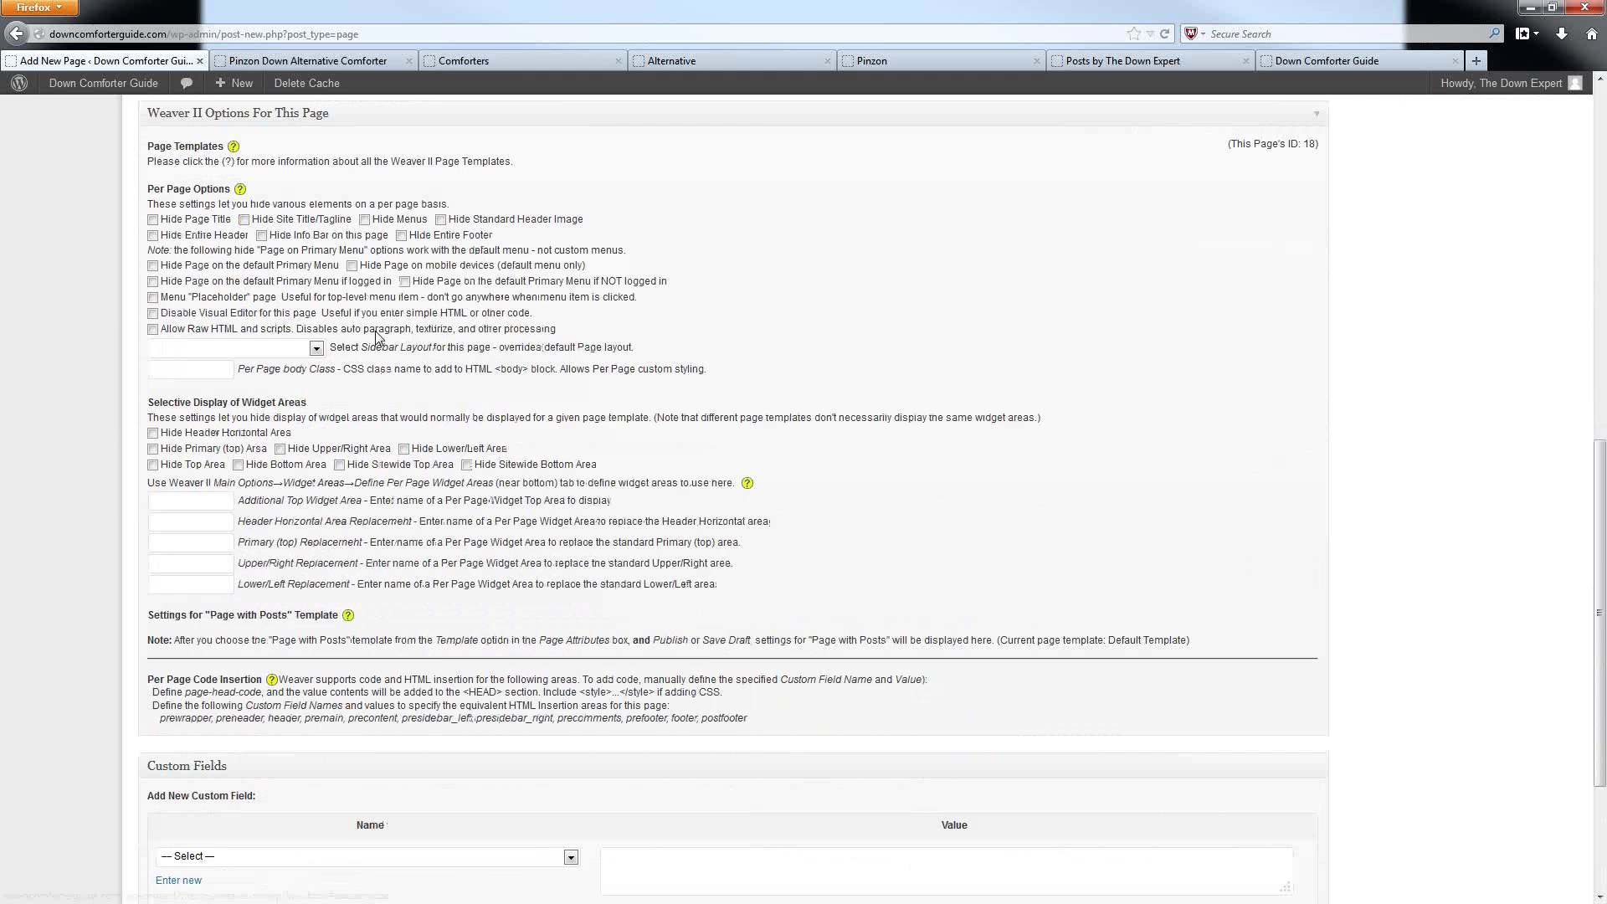
{"action": "scroll", "coordinate": [493, 402], "scroll_direction": "up", "scroll_amount": 5}
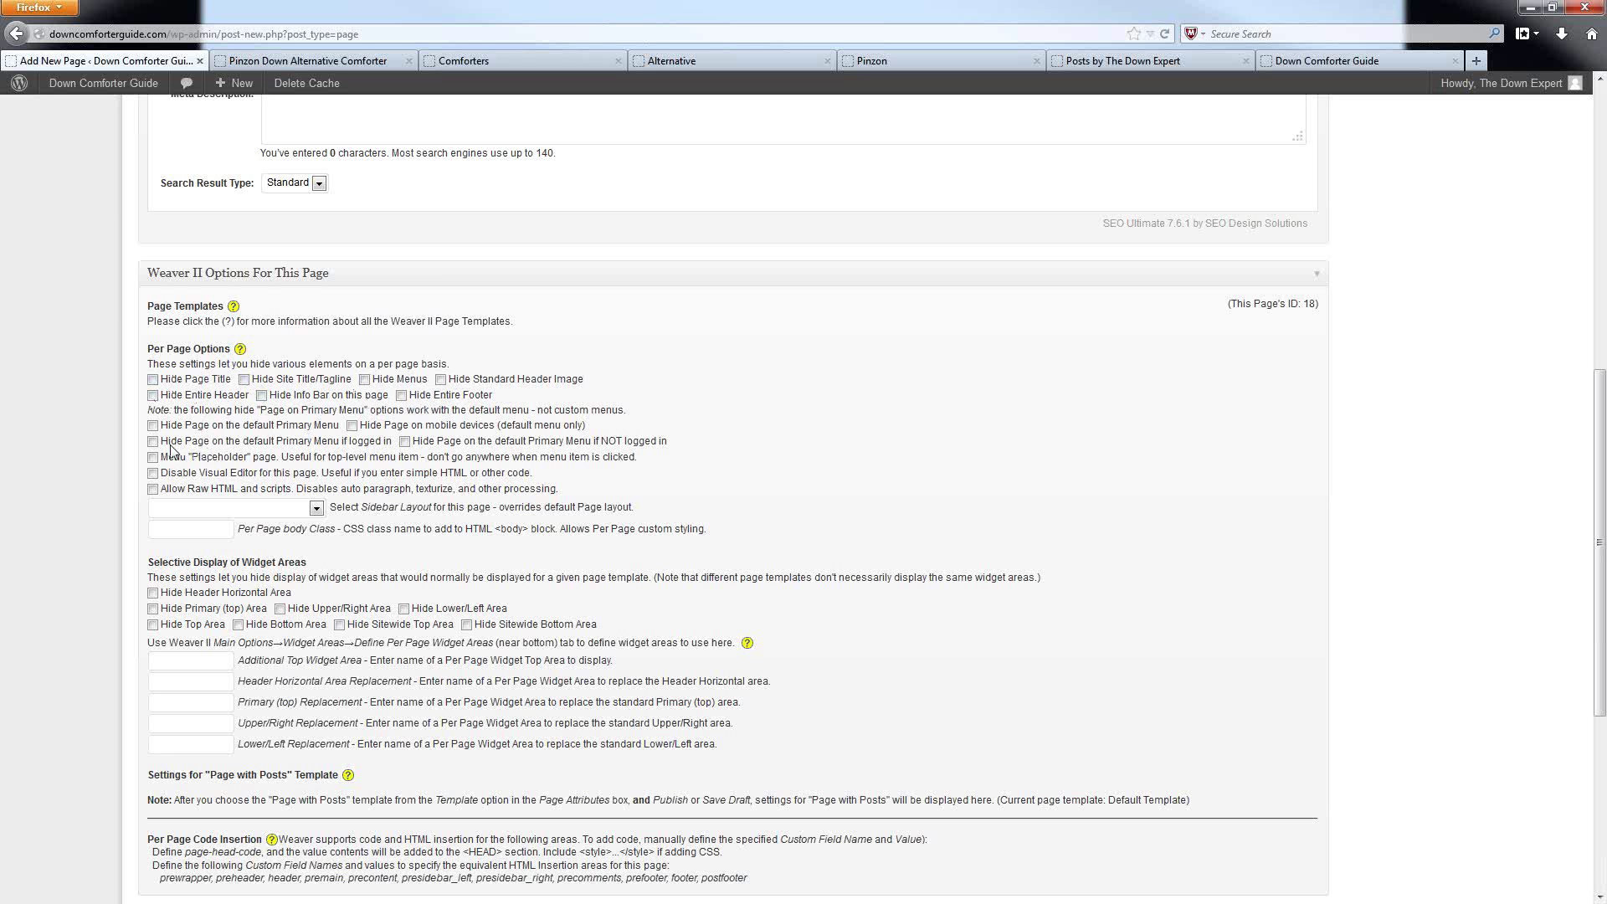
Try the raw HTML option and the "No sidebars, one column content" sidebar layout in the page's Weaver II options.
{"action": "left_click", "coordinate": [153, 488]}
{"action": "left_click", "coordinate": [153, 490]}
{"action": "left_click", "coordinate": [258, 512]}
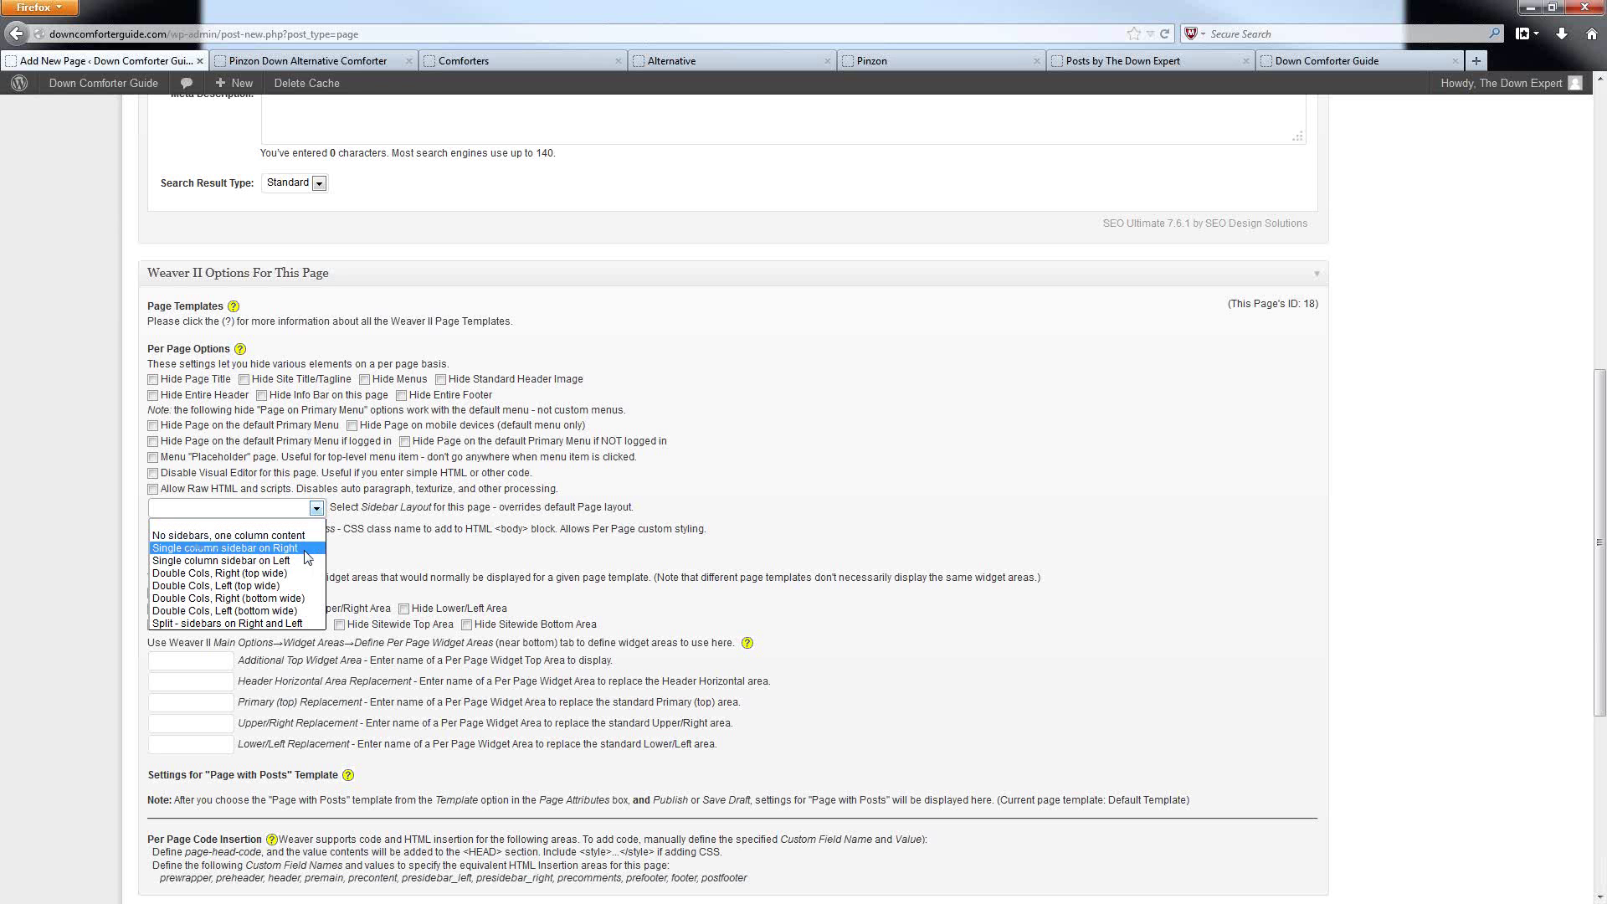
{"action": "left_click", "coordinate": [191, 535]}
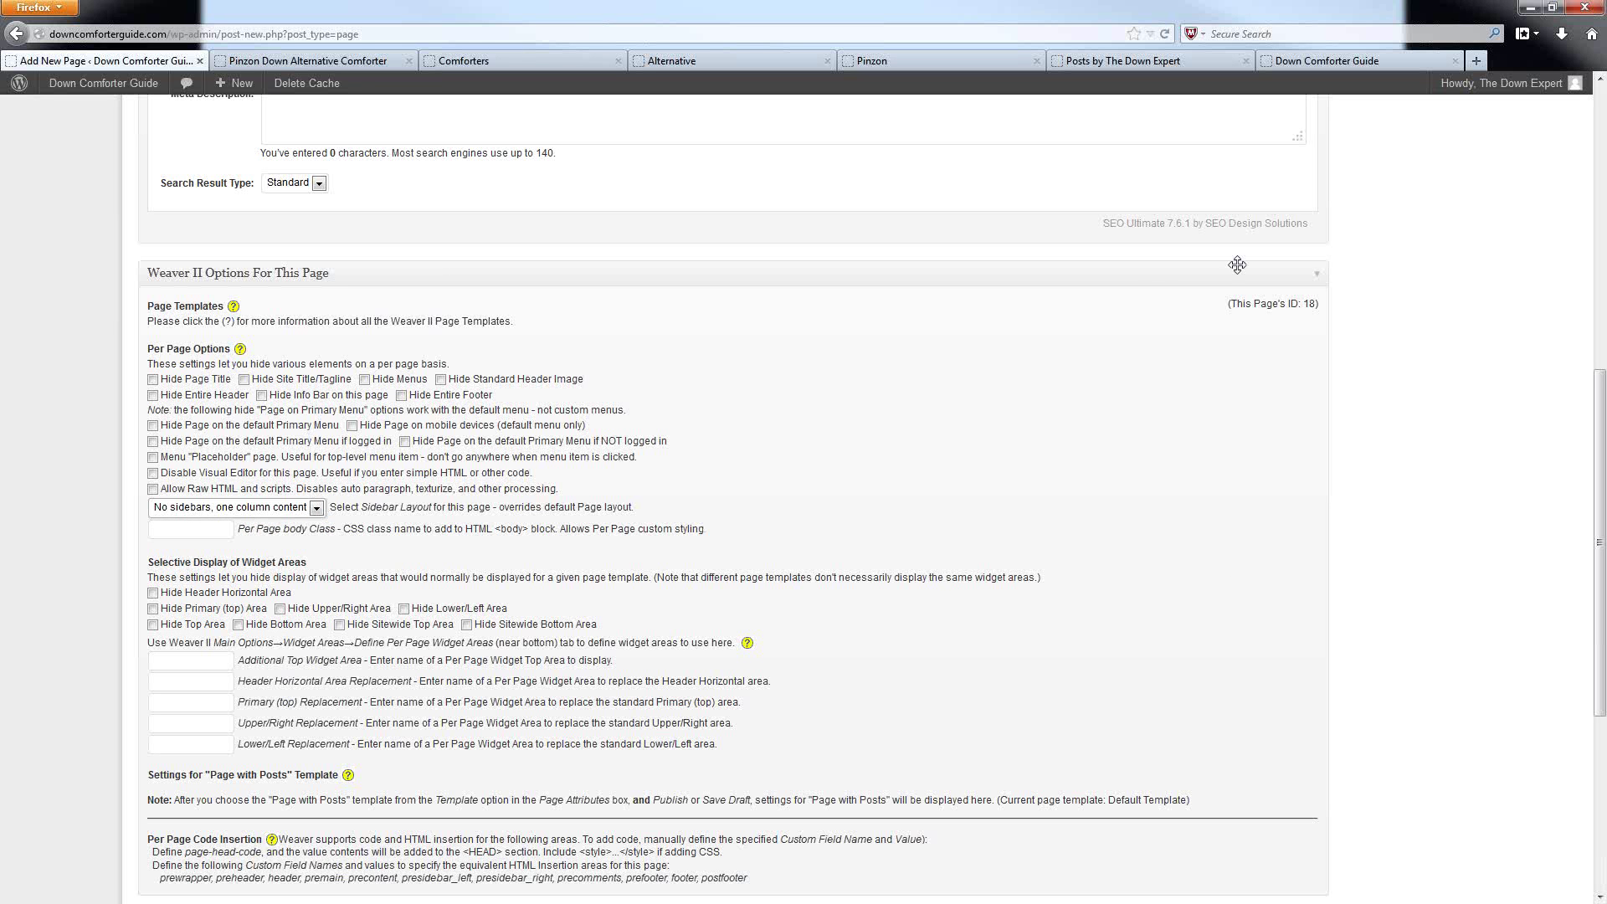
{"action": "left_click", "coordinate": [189, 508]}
{"action": "left_click", "coordinate": [182, 536]}
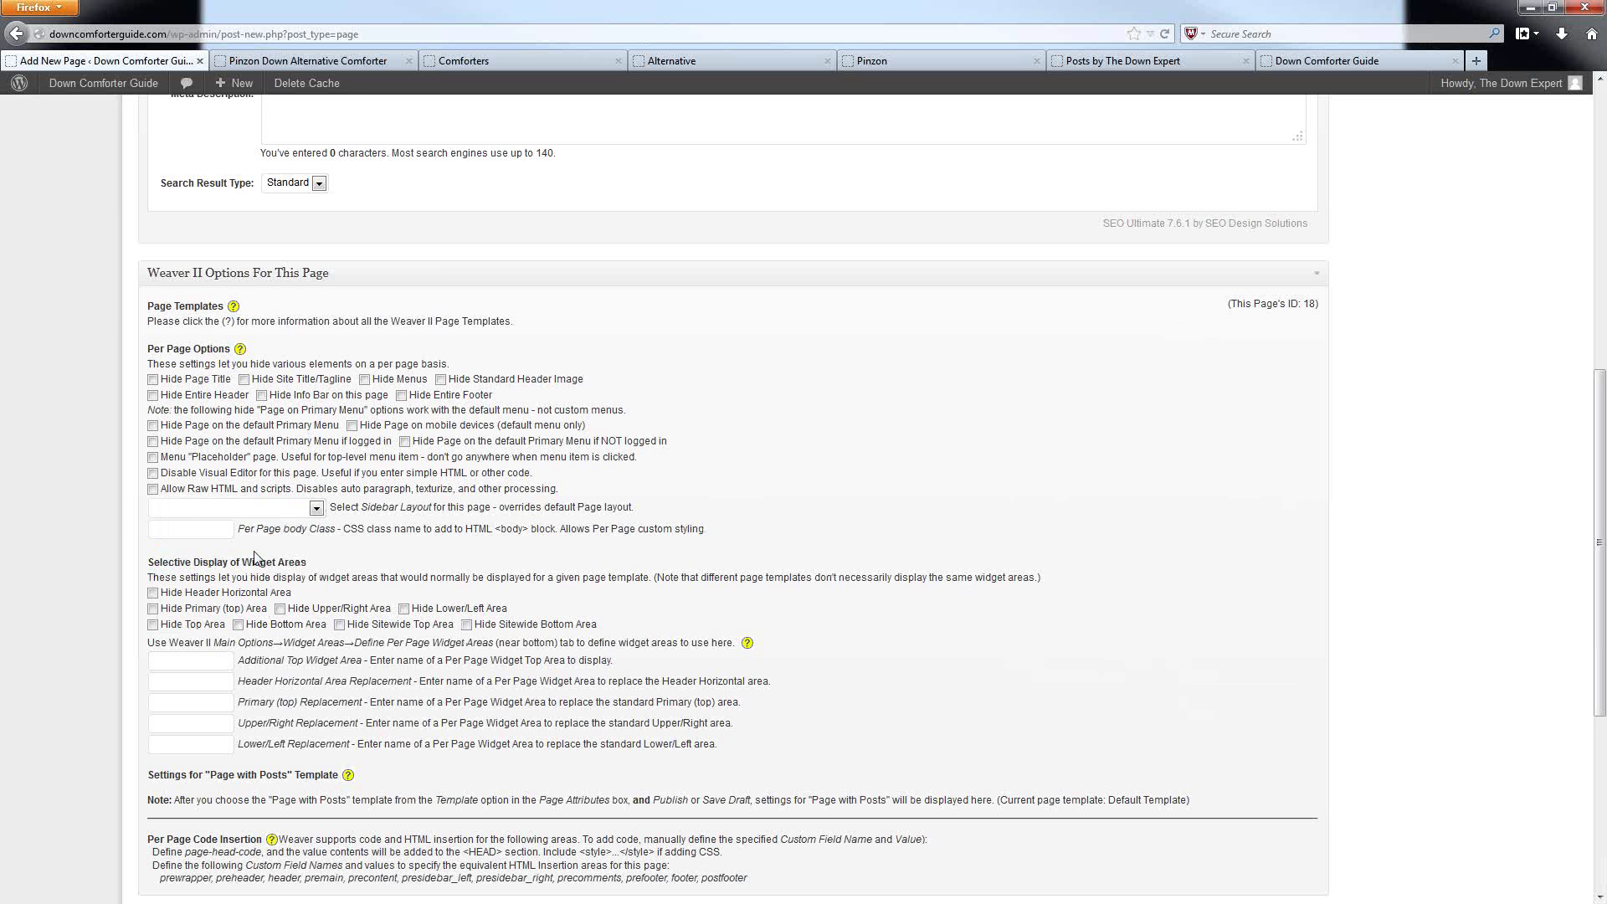
{"action": "left_click", "coordinate": [175, 510]}
{"action": "left_click", "coordinate": [201, 536]}
Review the page editor's remaining options through Custom Fields and Discussion, comparing with the Comforters category archive.
{"action": "scroll", "coordinate": [1018, 372], "scroll_direction": "down", "scroll_amount": 5}
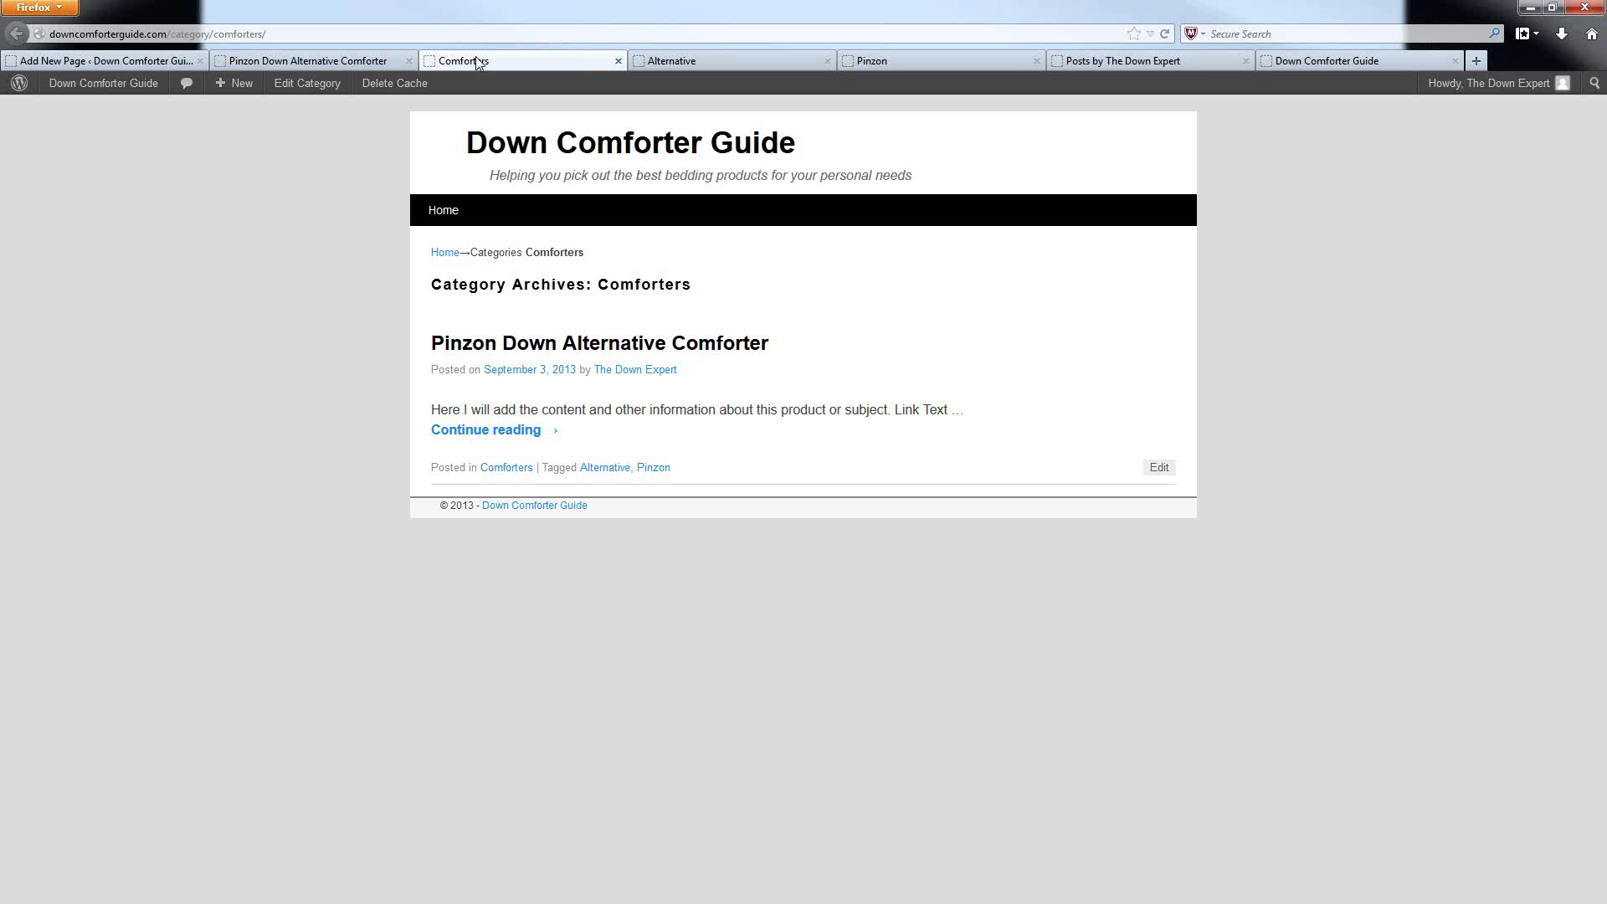
{"action": "left_click", "coordinate": [469, 60]}
{"action": "left_click", "coordinate": [73, 61]}
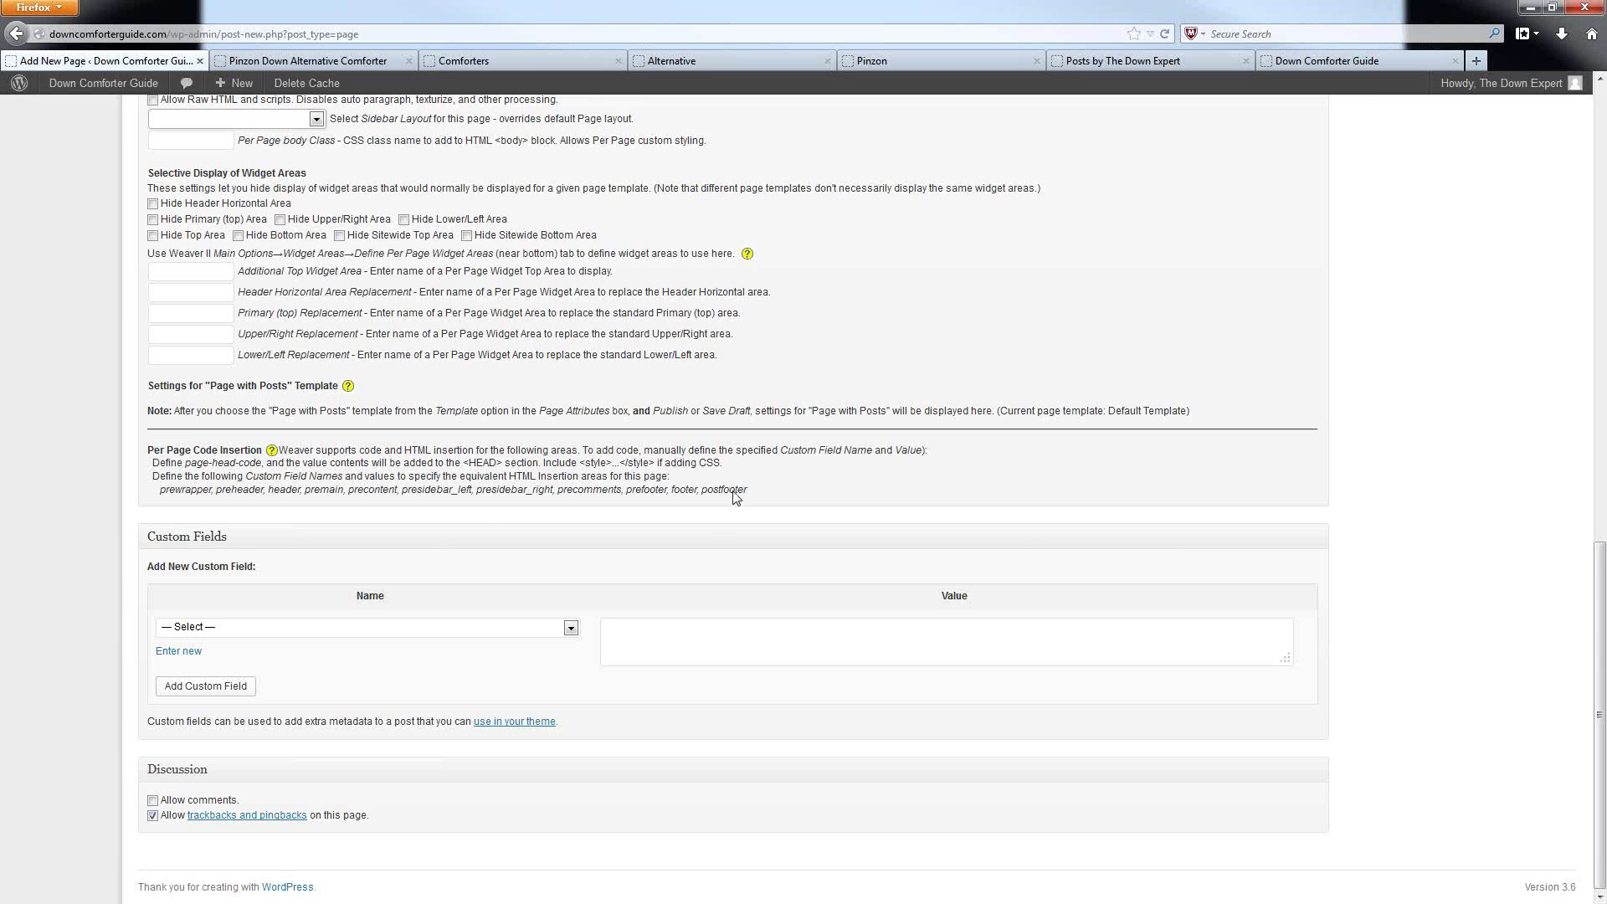
{"action": "scroll", "coordinate": [786, 486], "scroll_direction": "up", "scroll_amount": 5}
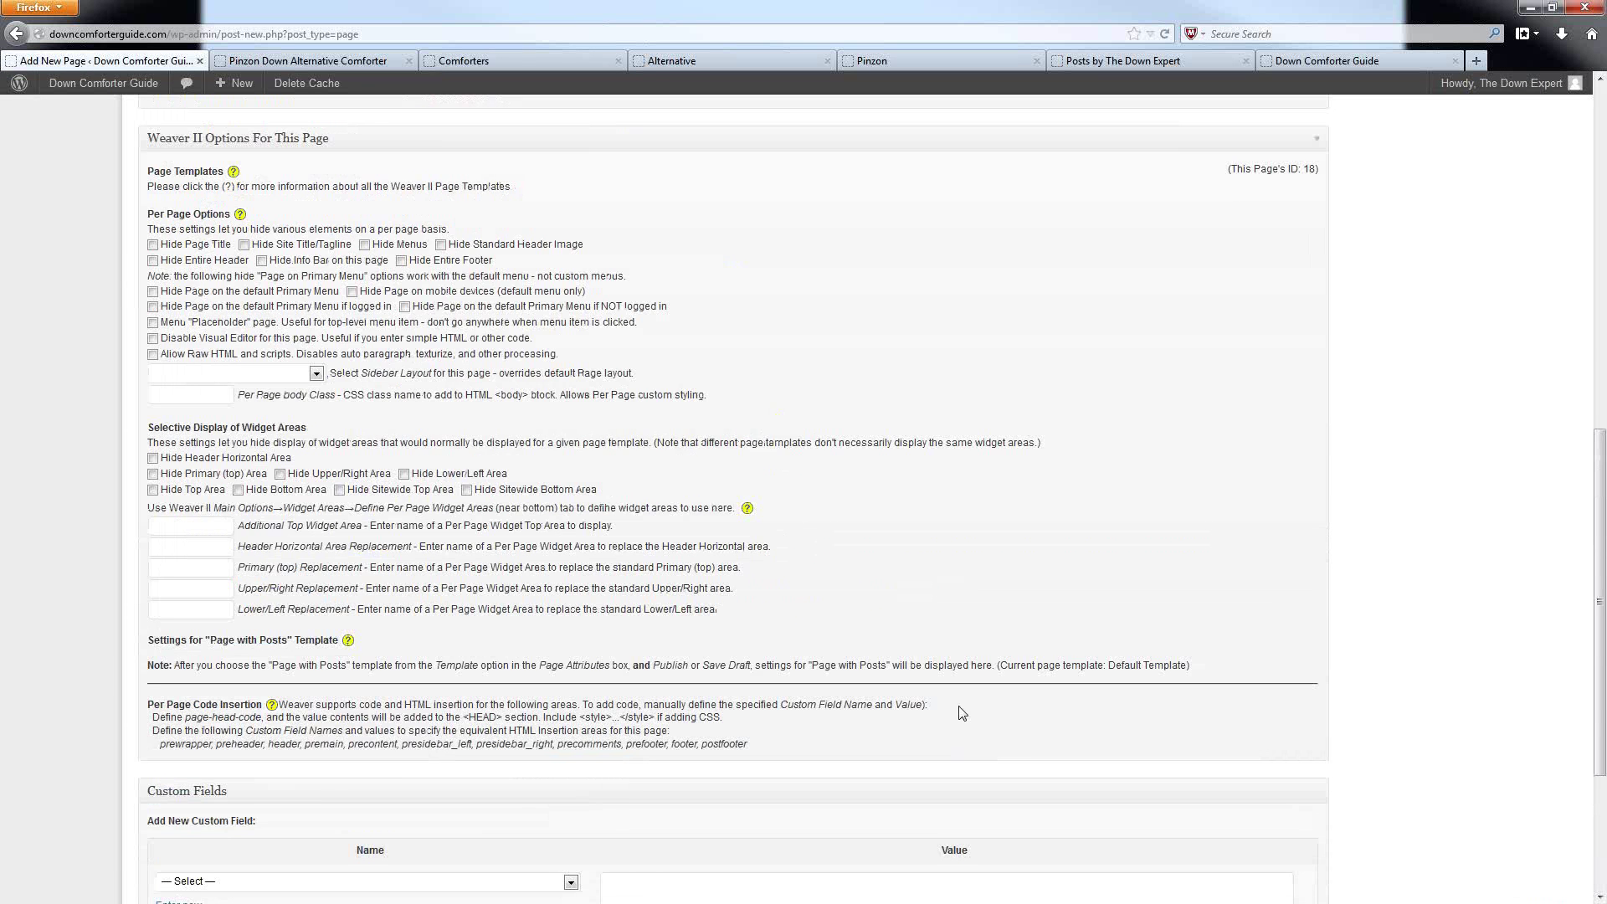
{"action": "scroll", "coordinate": [964, 715], "scroll_direction": "up", "scroll_amount": 3}
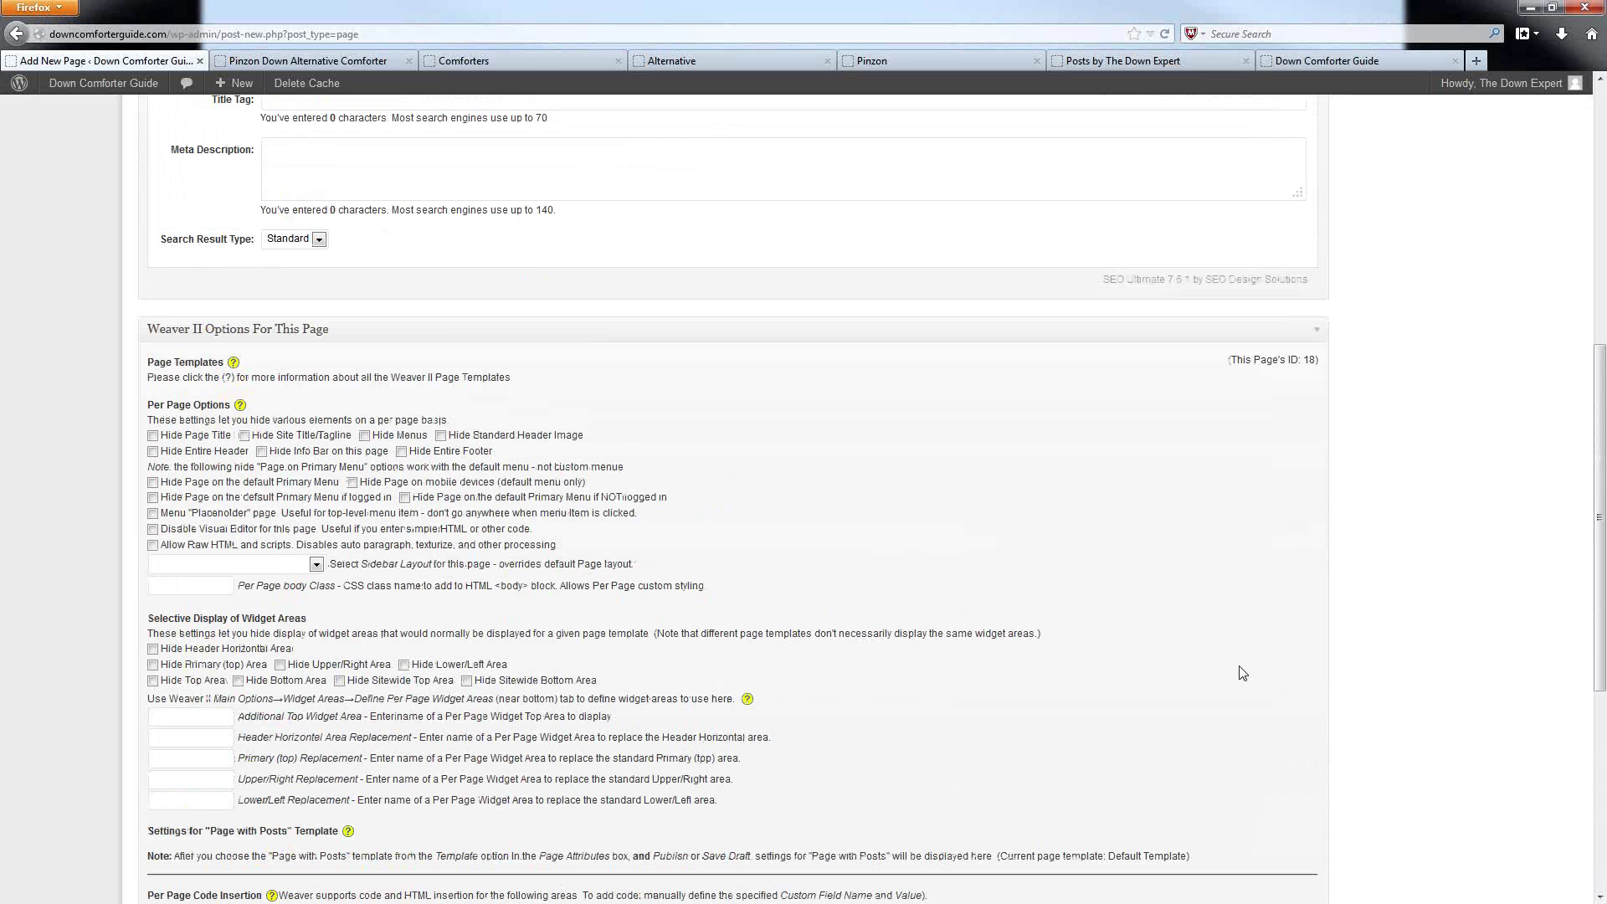
{"action": "scroll", "coordinate": [1228, 676], "scroll_direction": "down", "scroll_amount": 3}
{"action": "scroll", "coordinate": [1228, 676], "scroll_direction": "up", "scroll_amount": 5}
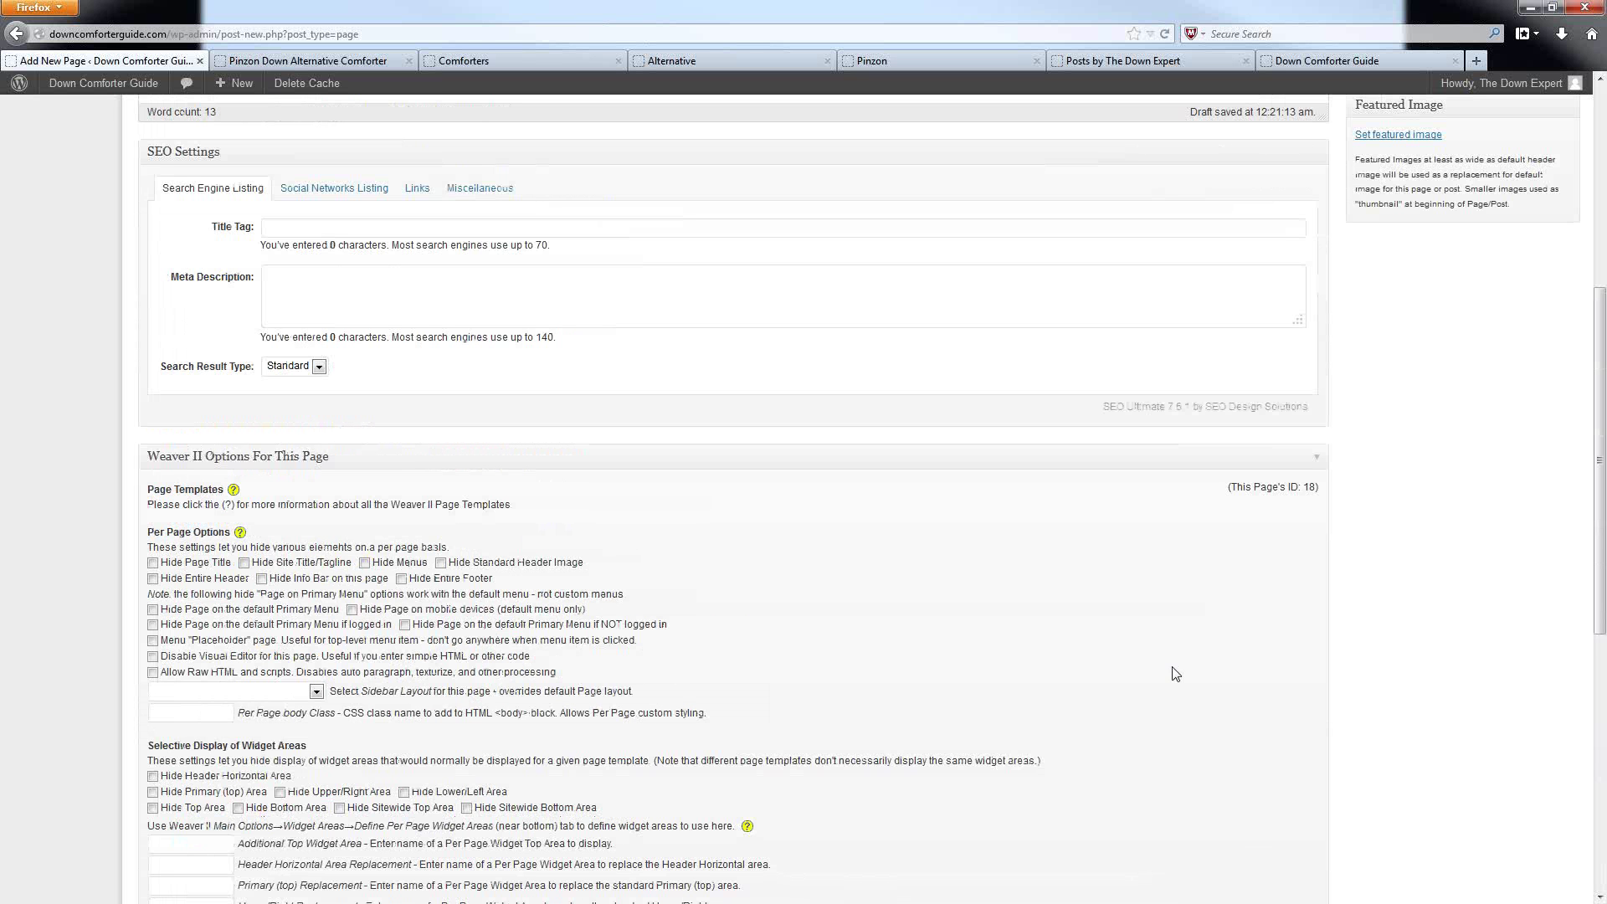
{"action": "scroll", "coordinate": [1129, 691], "scroll_direction": "down", "scroll_amount": 5}
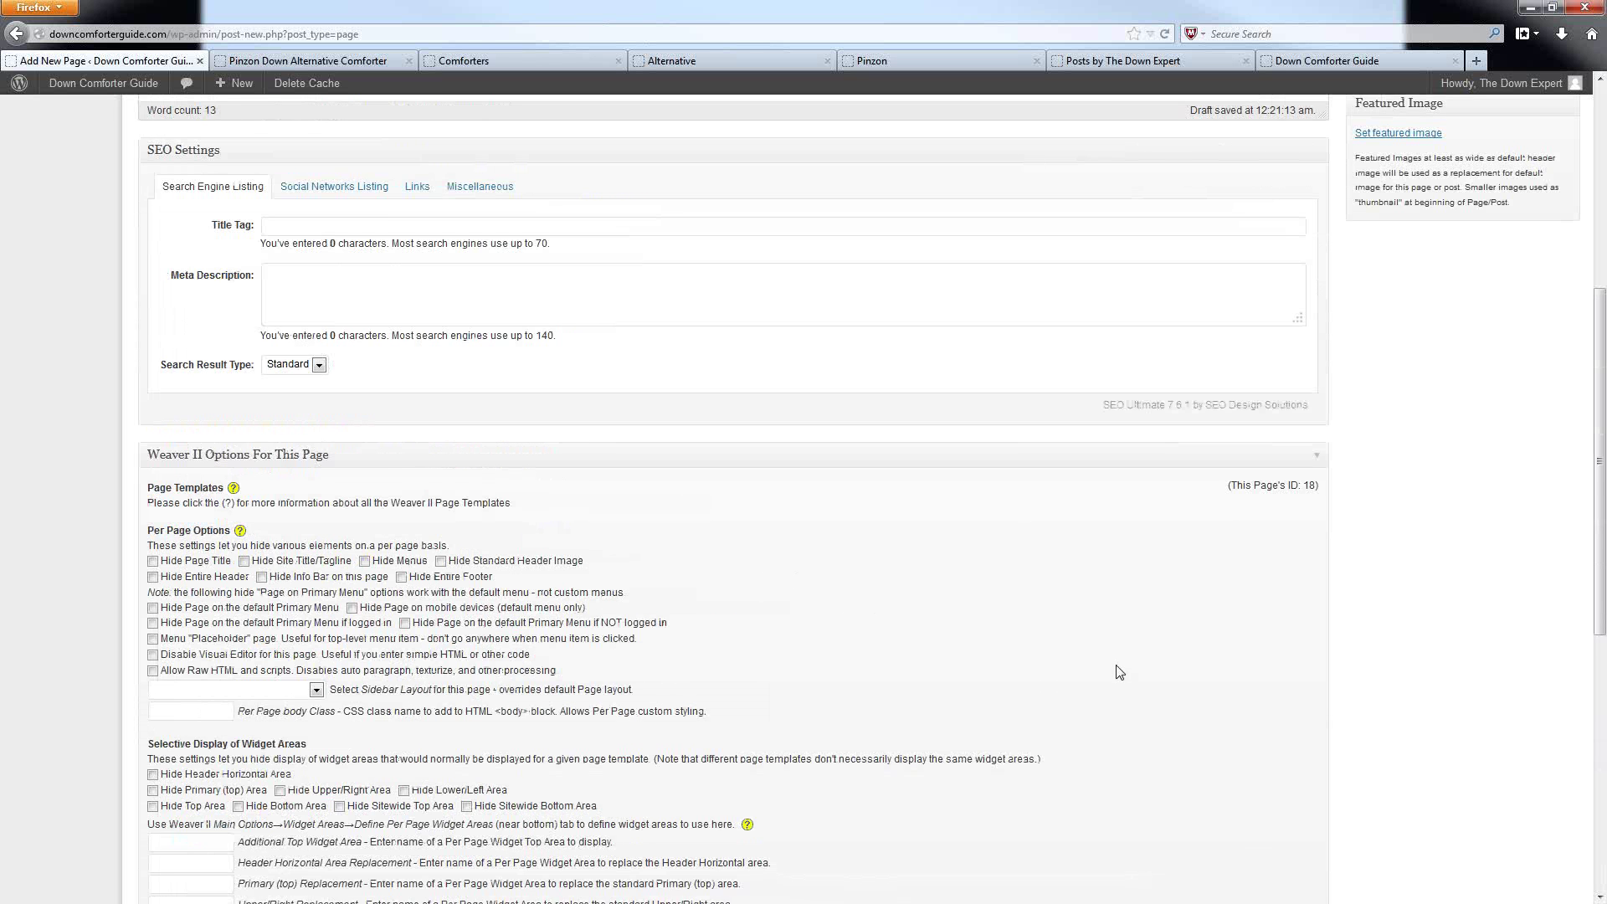
{"action": "scroll", "coordinate": [1503, 475], "scroll_direction": "up", "scroll_amount": 11}
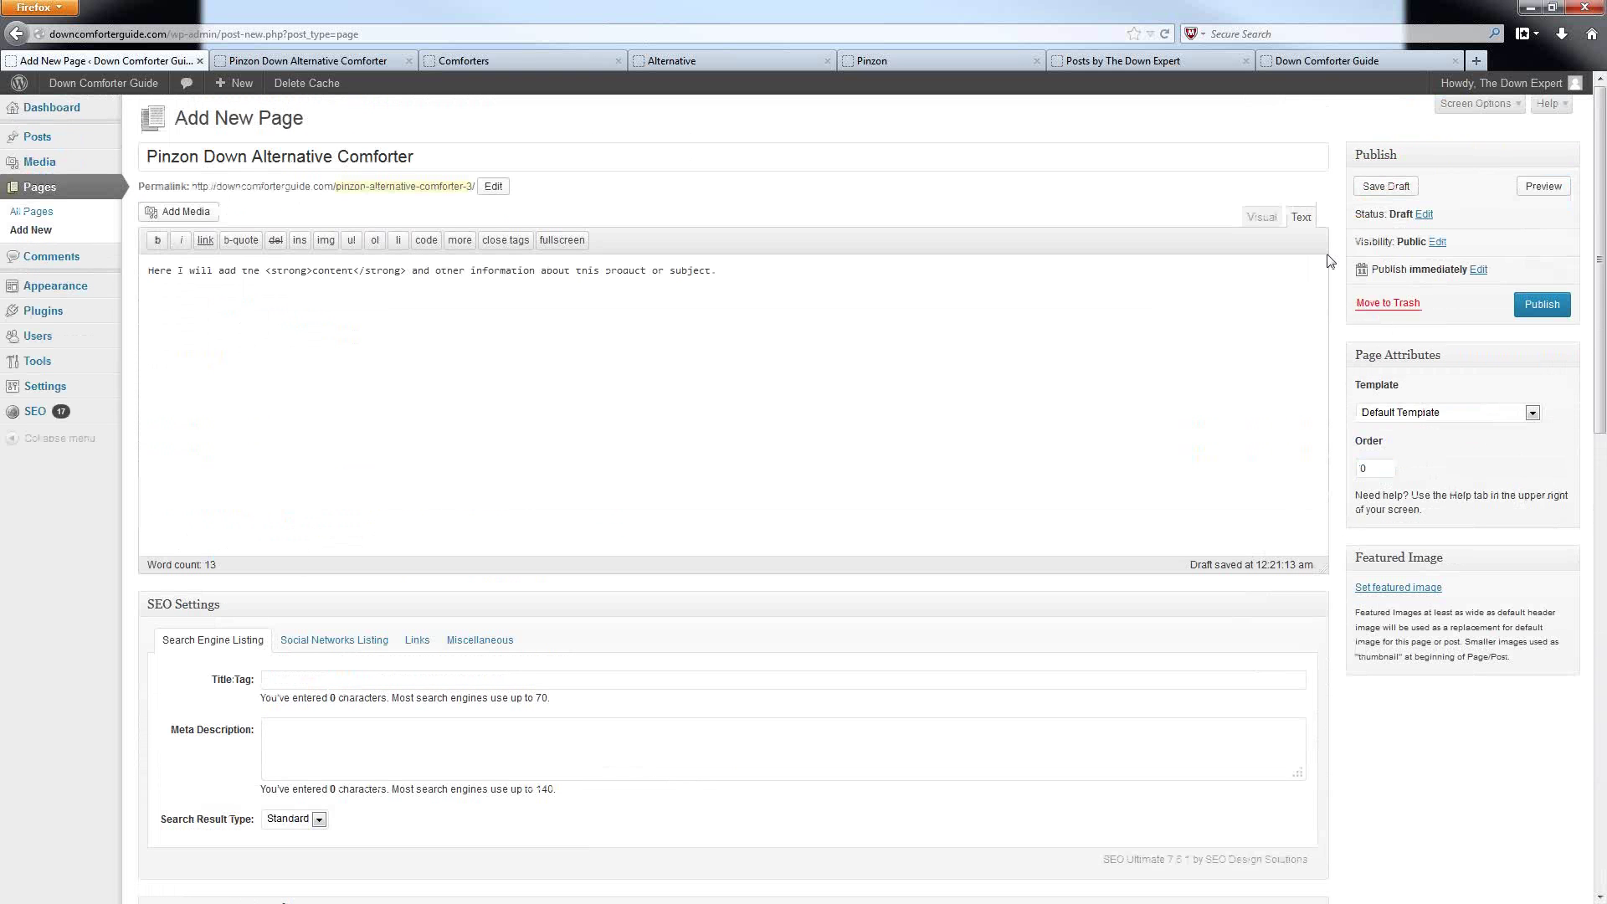
{"action": "scroll", "coordinate": [1298, 832], "scroll_direction": "down", "scroll_amount": 10}
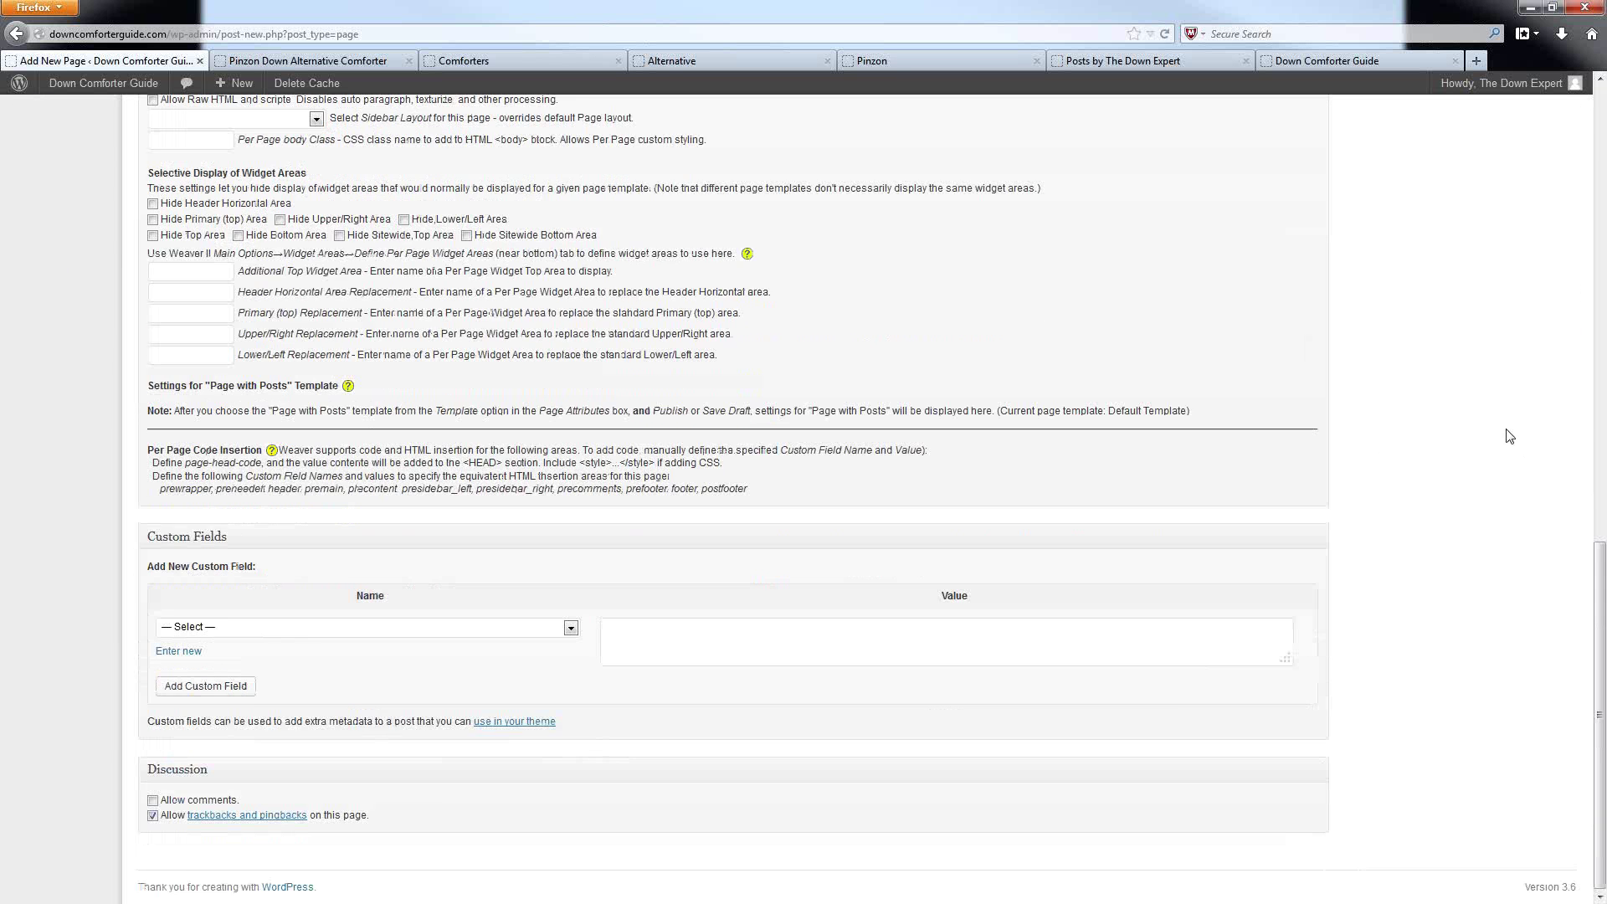
{"action": "scroll", "coordinate": [1507, 435], "scroll_direction": "down", "scroll_amount": 2}
{"action": "middle_click", "coordinate": [1457, 549]}
Publish the Pinzon Down Alternative Comforter page and open its live version in a new tab.
{"action": "scroll", "coordinate": [1458, 549], "scroll_direction": "up", "scroll_amount": 13}
{"action": "left_click", "coordinate": [1542, 304]}
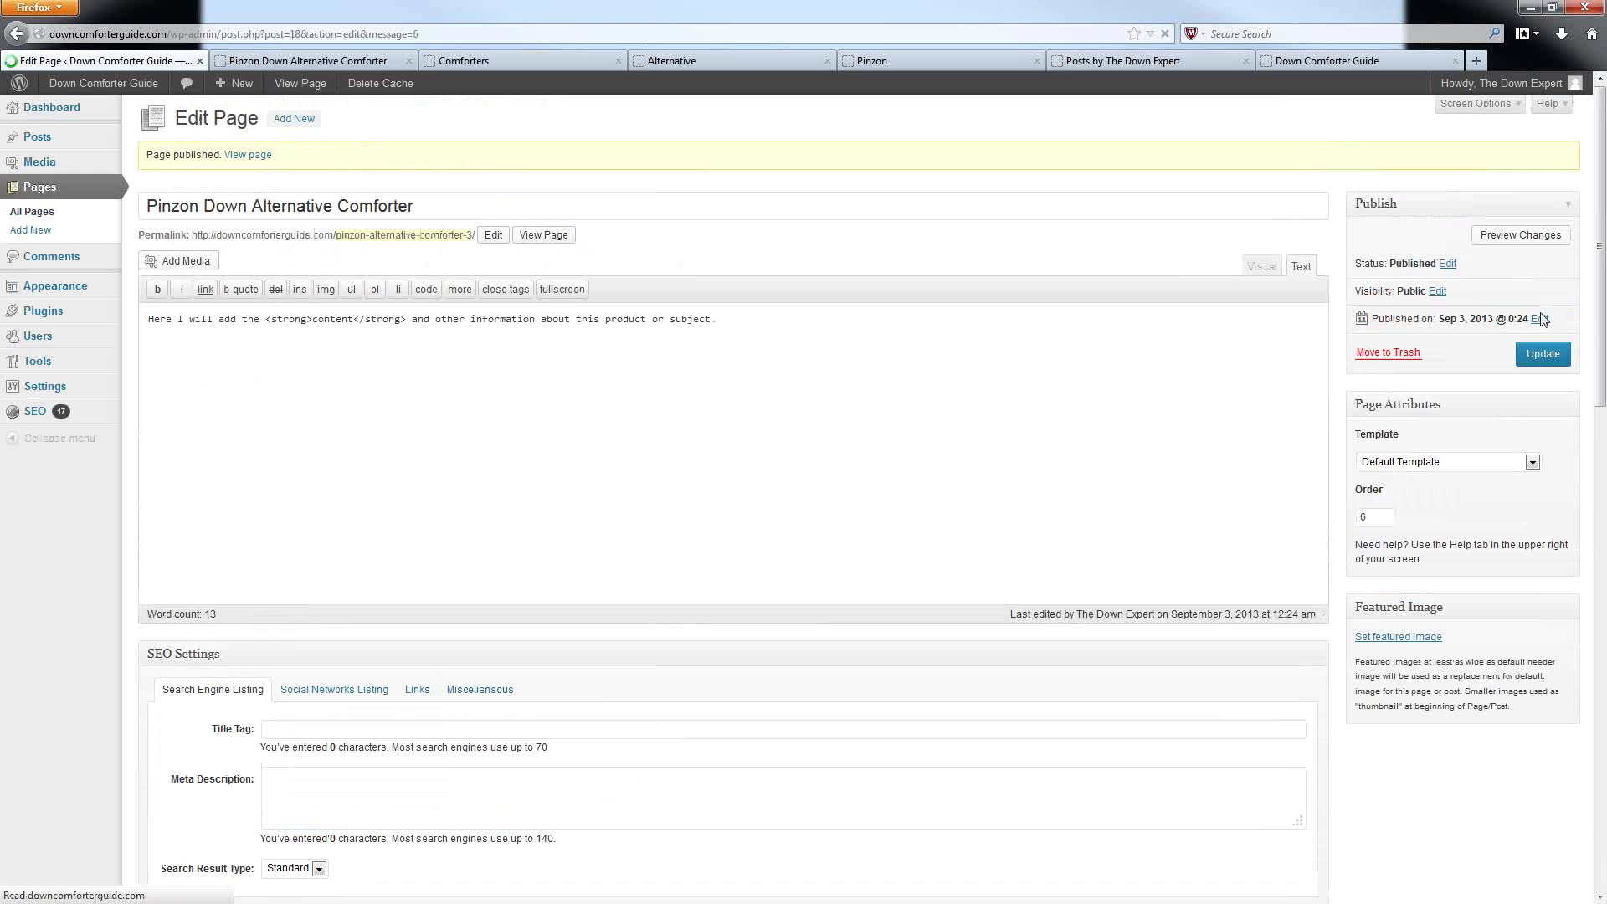
{"action": "right_click", "coordinate": [249, 158]}
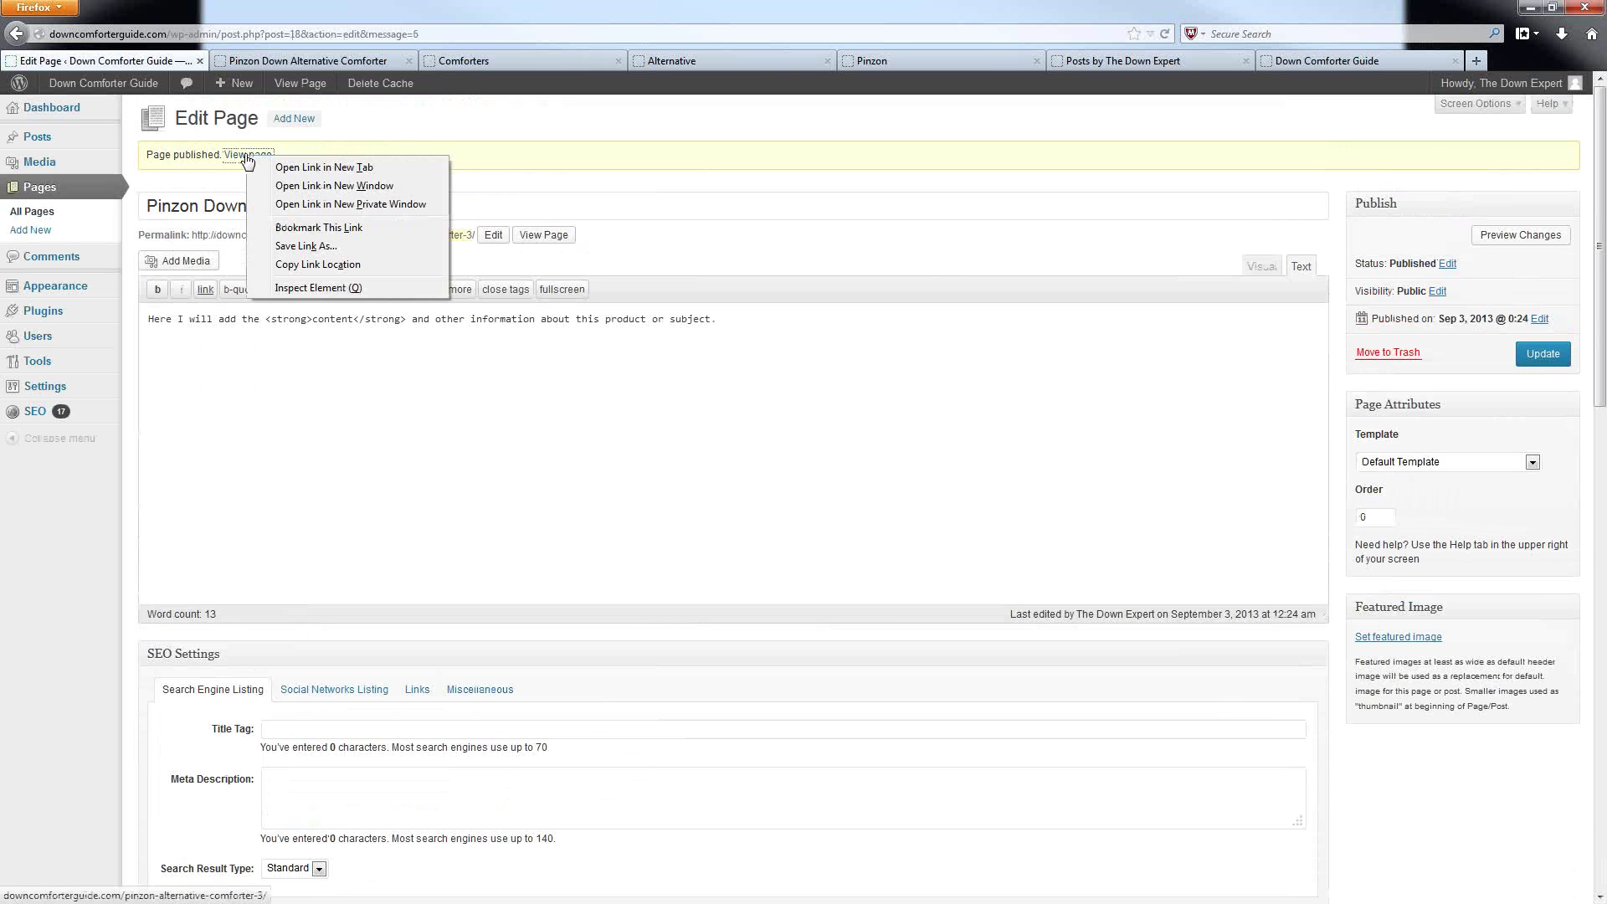
{"action": "left_click", "coordinate": [325, 169]}
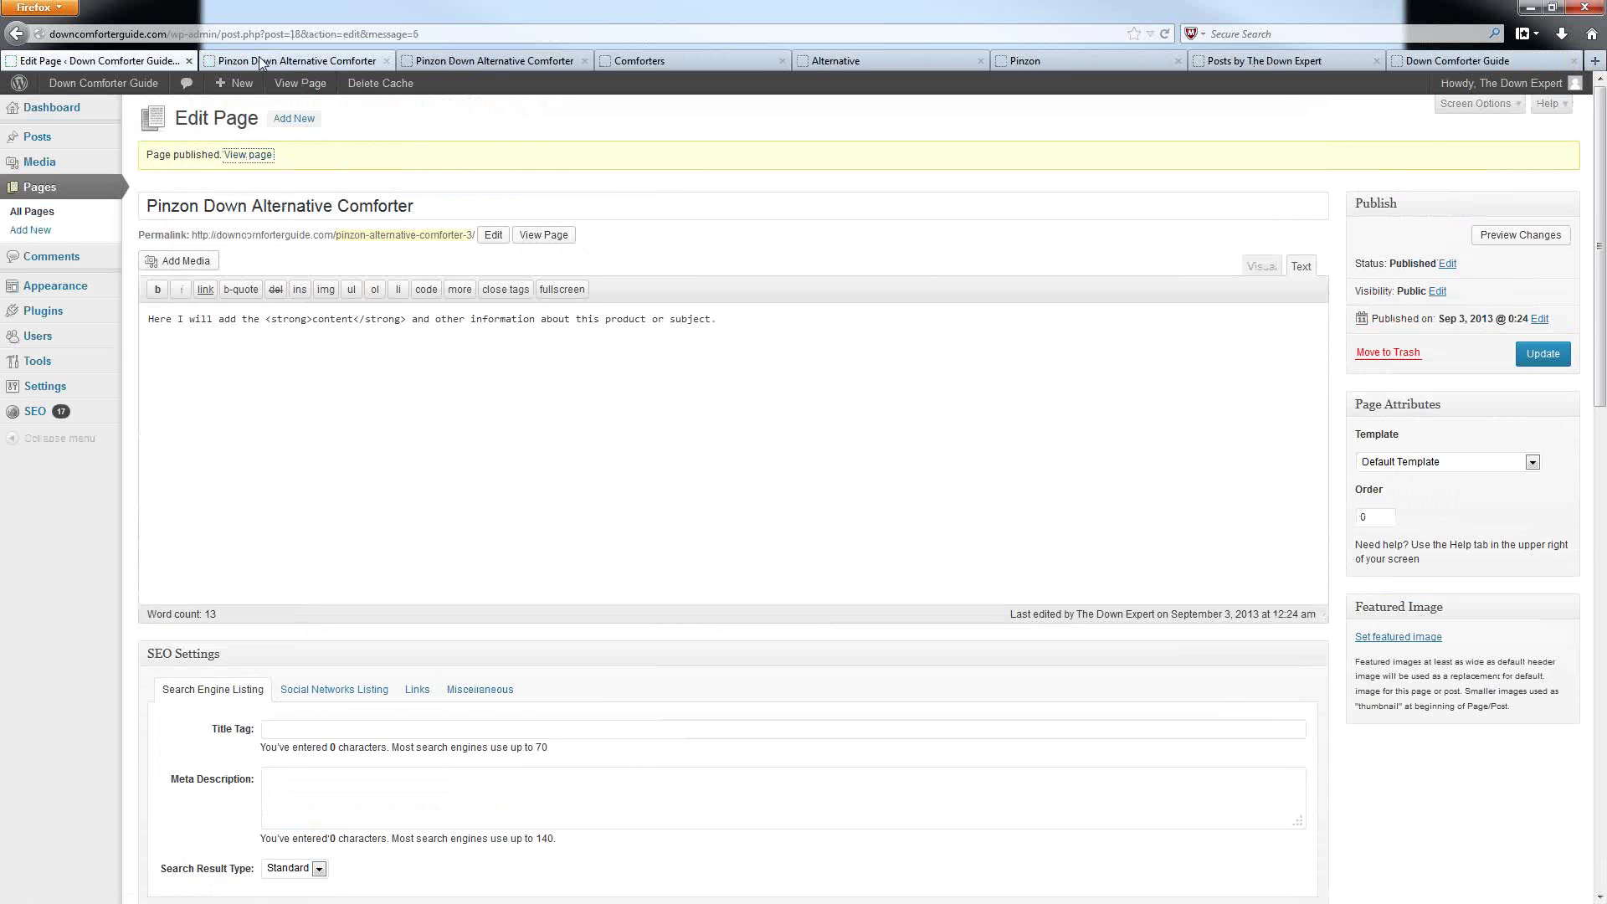
{"action": "left_click", "coordinate": [298, 61]}
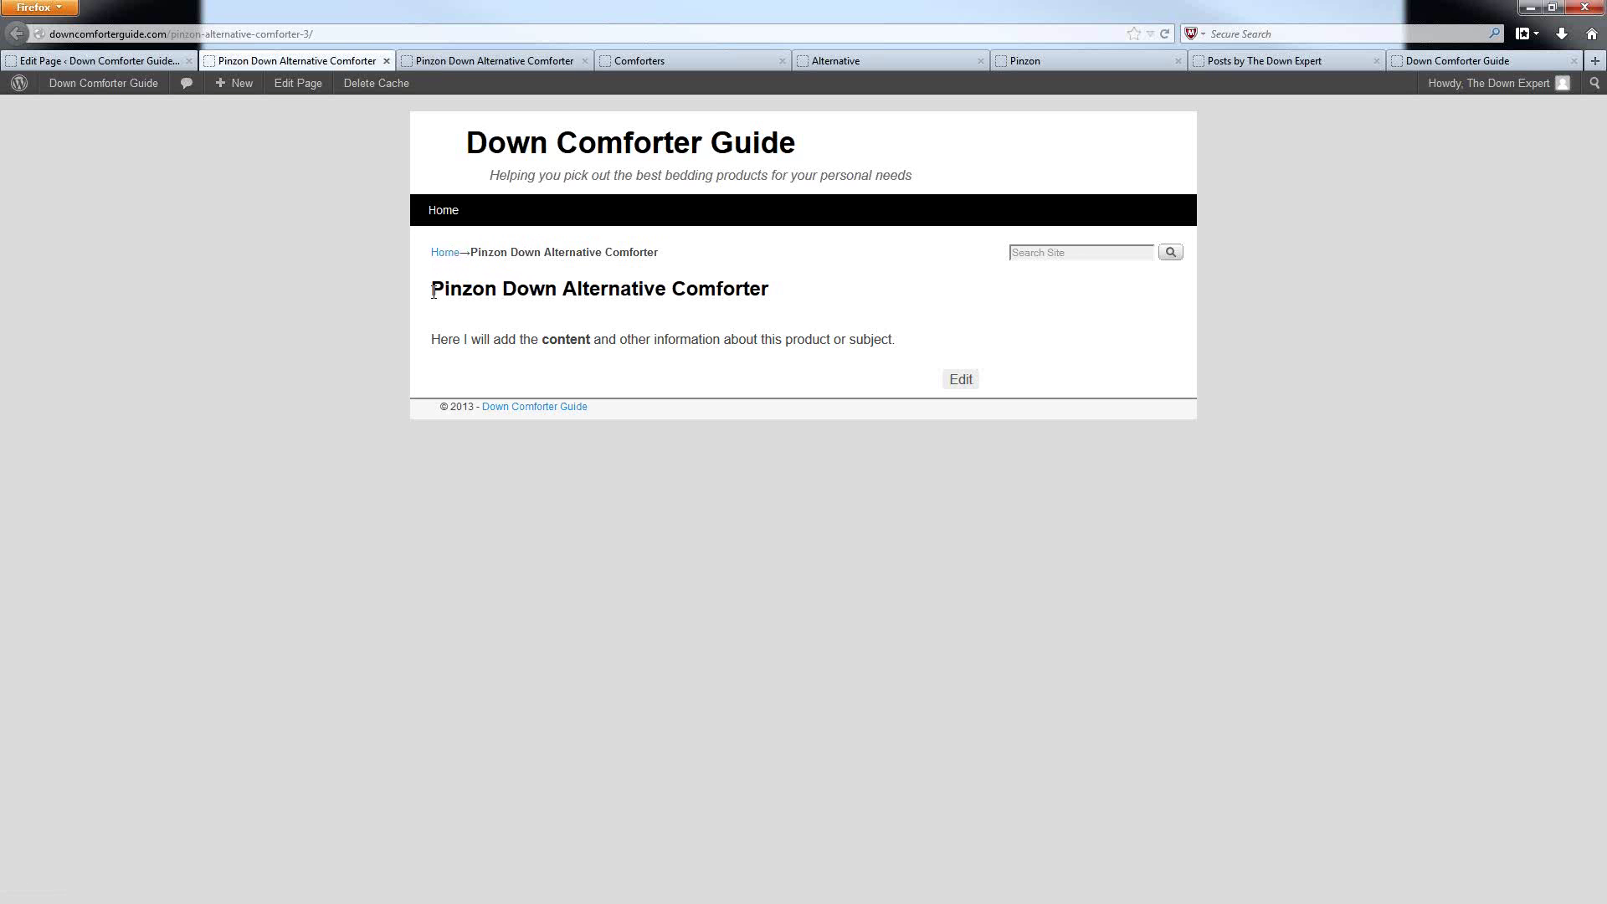
Examine the live page's title and body text alongside its content in the page editor.
{"action": "left_click_drag", "start_coordinate": [432, 291], "coordinate": [910, 348]}
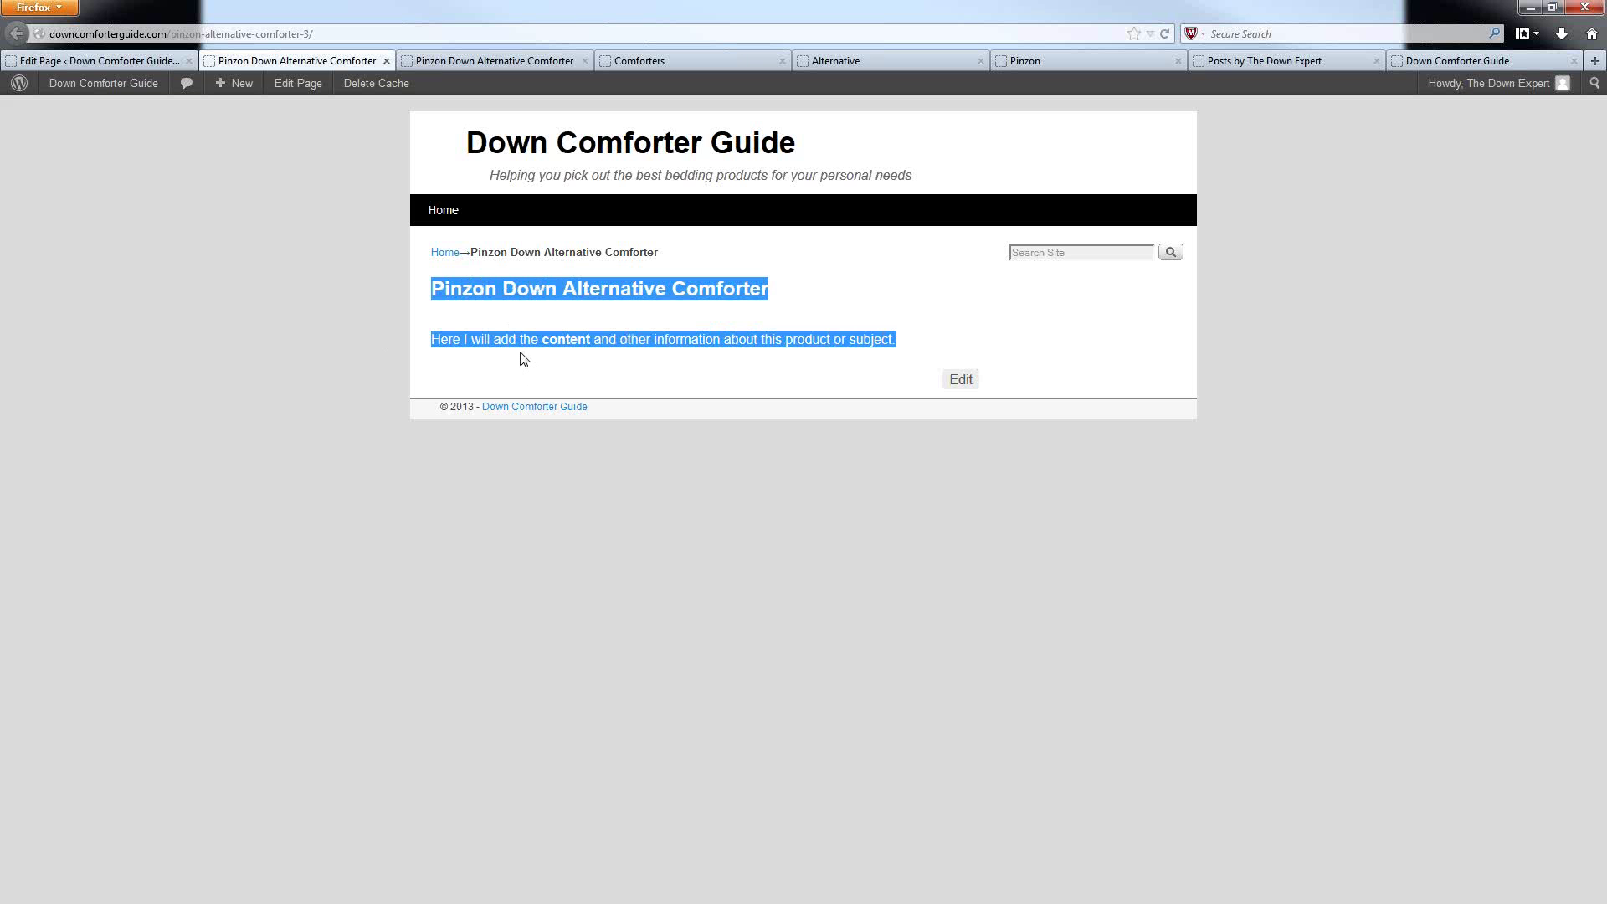
{"action": "left_click", "coordinate": [63, 66]}
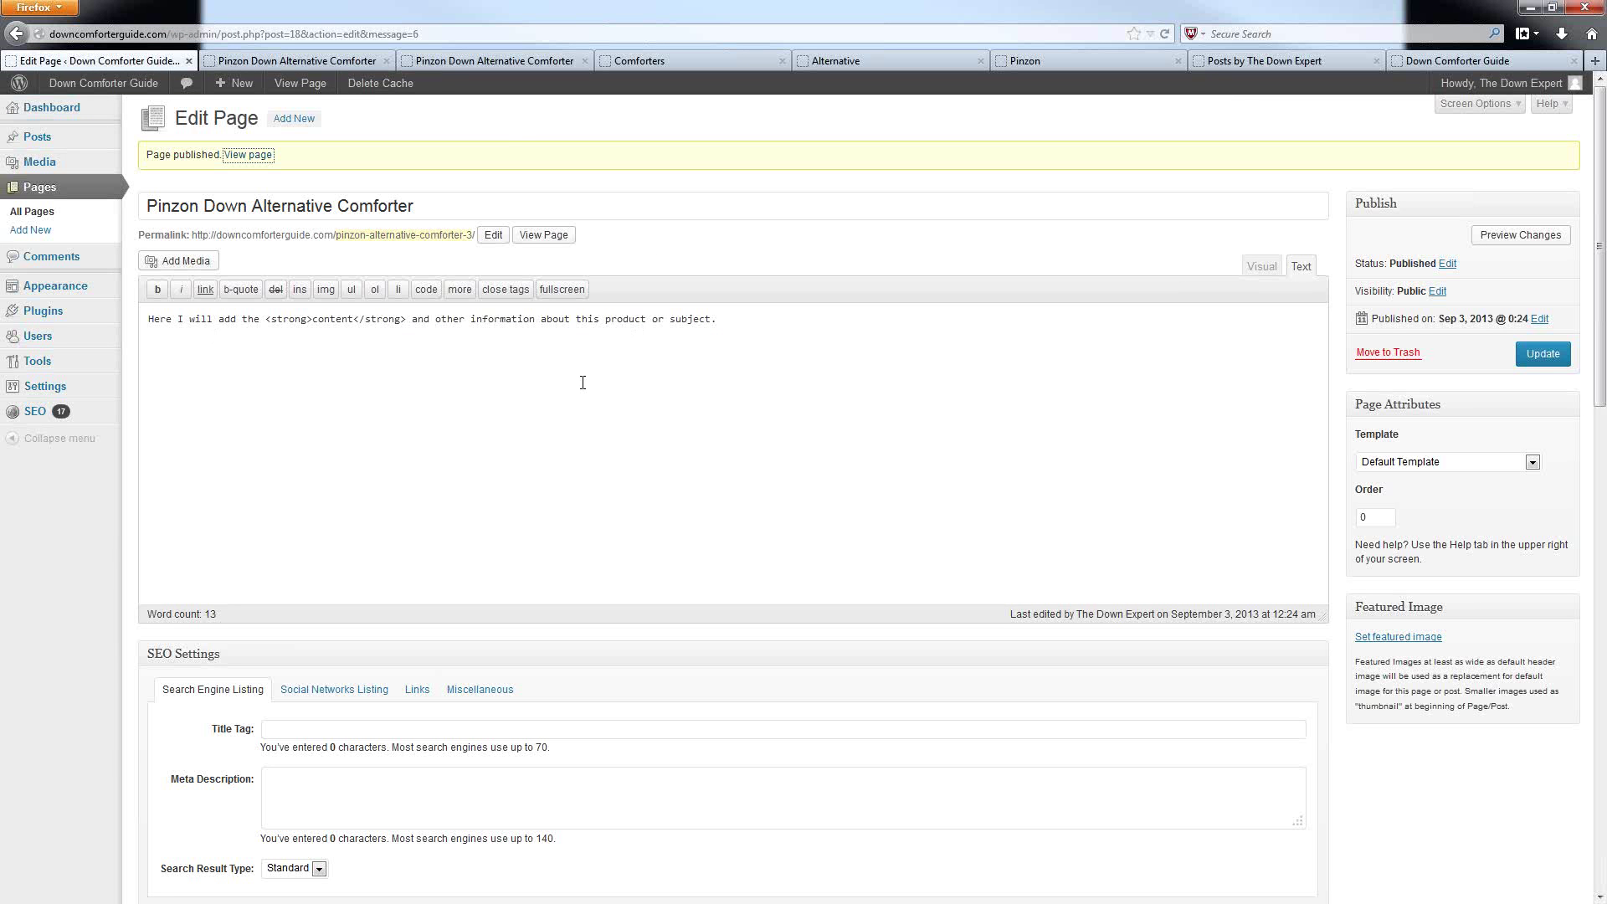
{"action": "left_click", "coordinate": [313, 65]}
{"action": "left_click", "coordinate": [505, 344]}
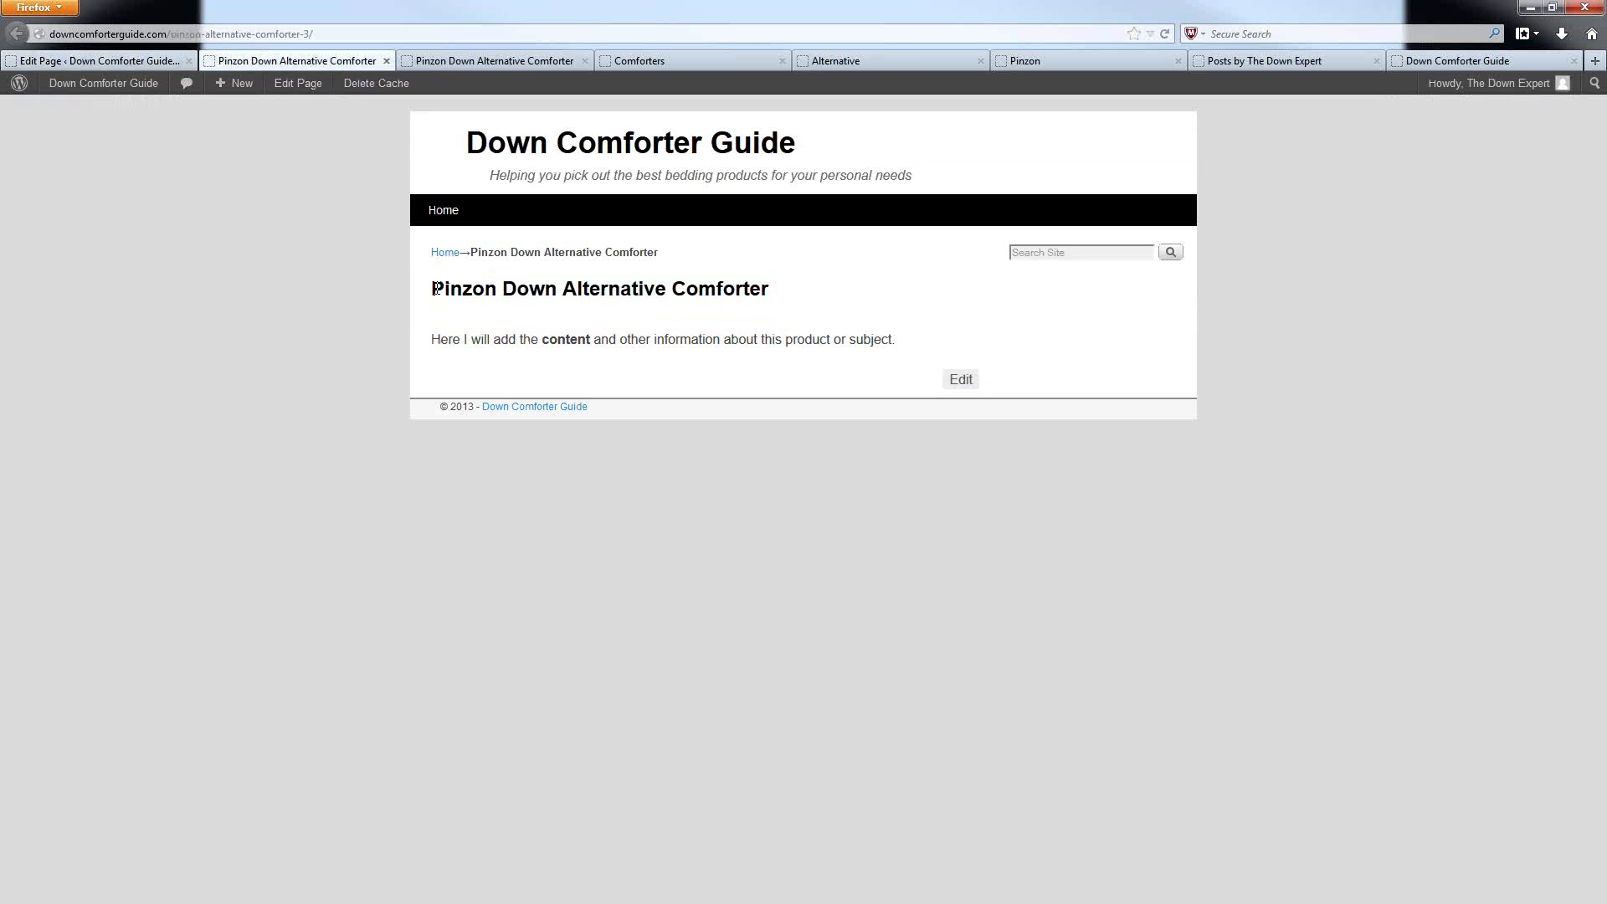
{"action": "left_click_drag", "start_coordinate": [432, 288], "coordinate": [909, 362]}
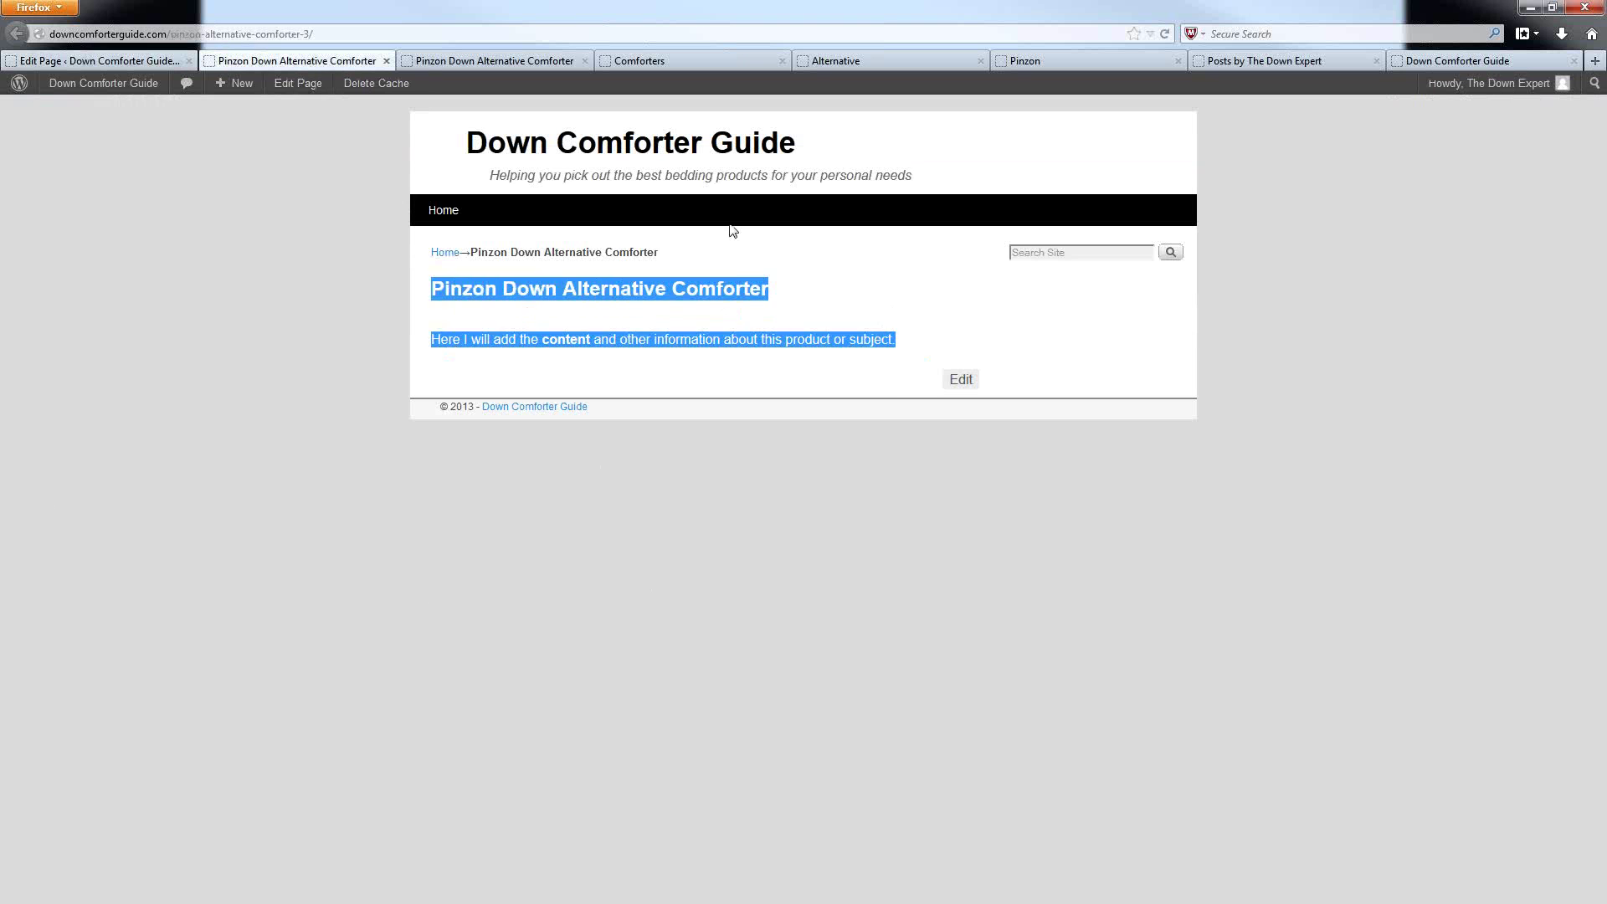
Hide the info bar on the Pinzon Down Alternative Comforter page through its Weaver II options, update the page and reload its live version.
{"action": "left_click_drag", "start_coordinate": [674, 255], "coordinate": [397, 256]}
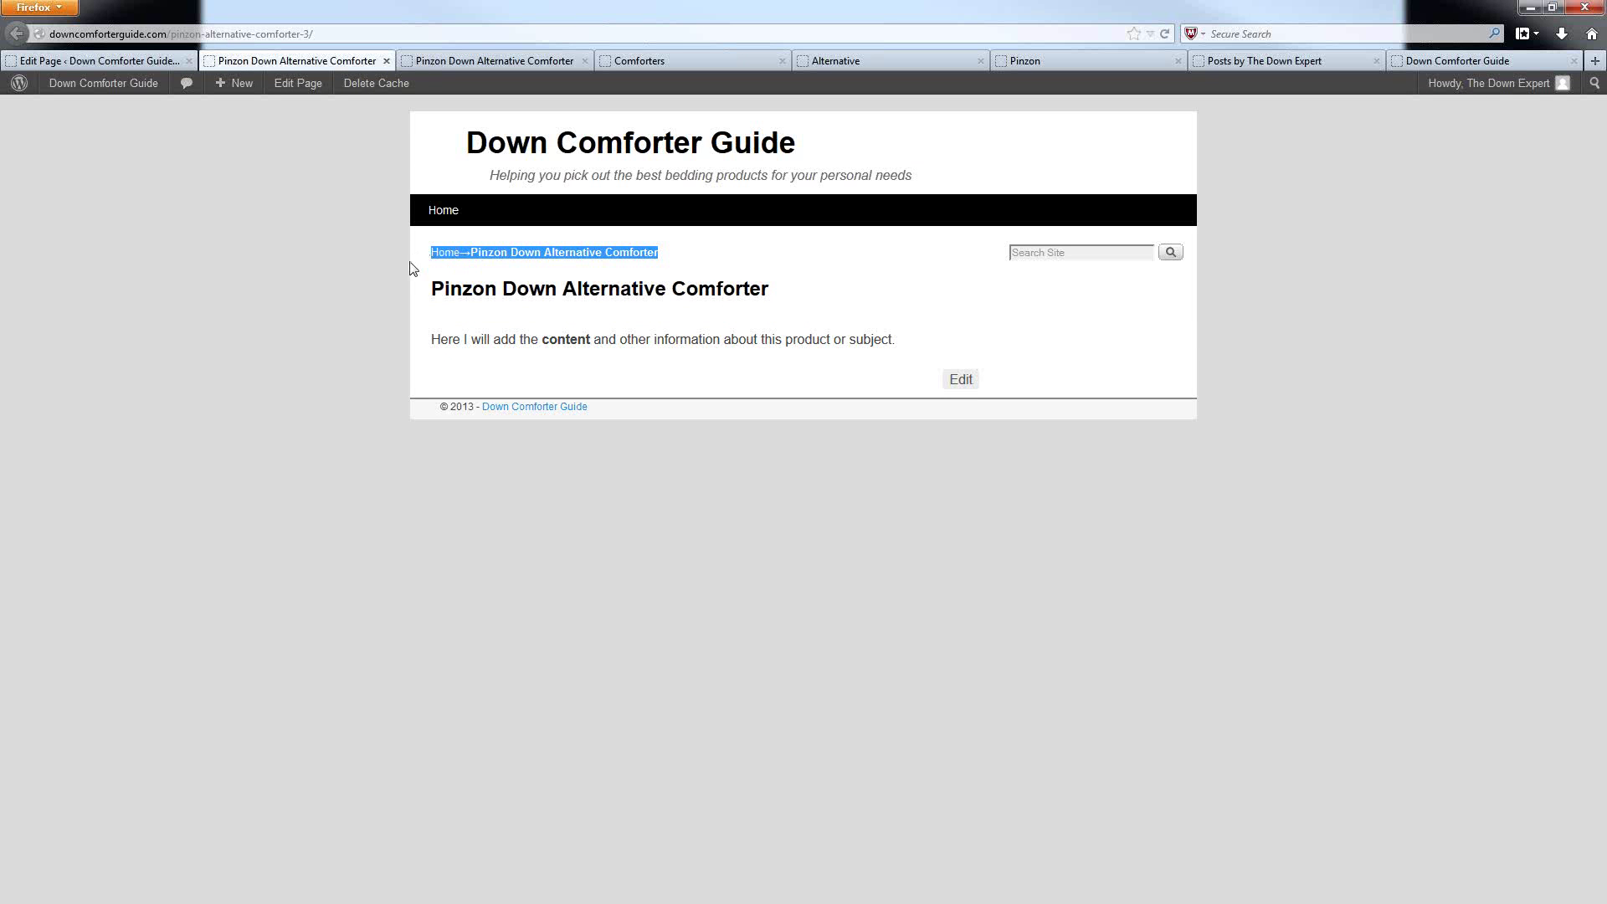
{"action": "left_click", "coordinate": [437, 276]}
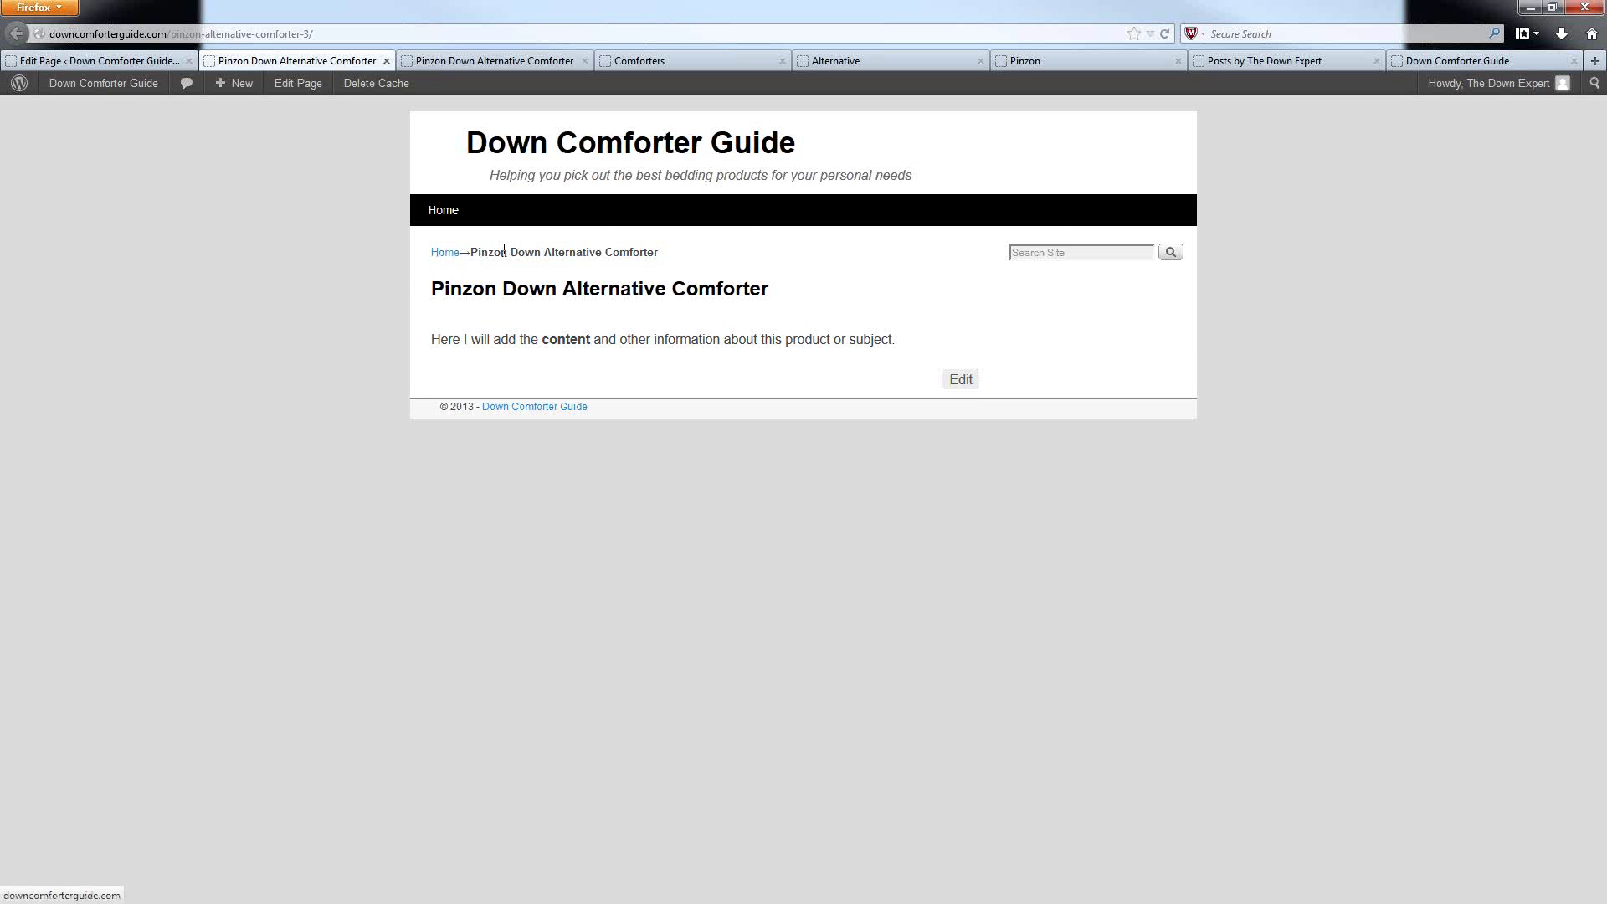
{"action": "left_click", "coordinate": [110, 63]}
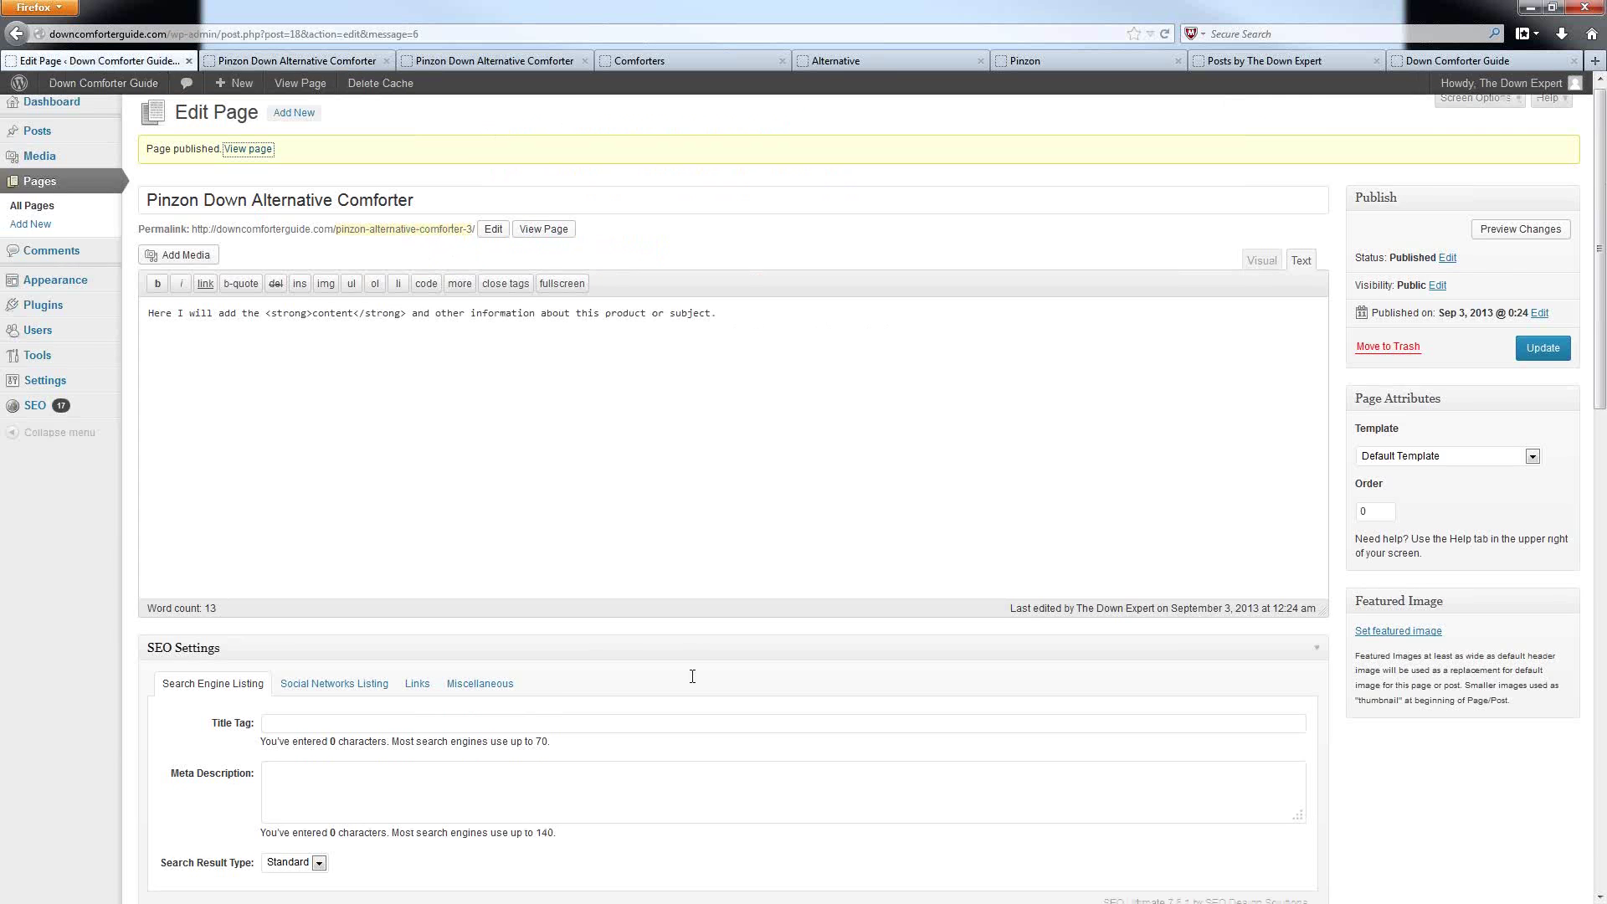
{"action": "scroll", "coordinate": [500, 548], "scroll_direction": "down", "scroll_amount": 10}
{"action": "scroll", "coordinate": [500, 548], "scroll_direction": "up", "scroll_amount": 3}
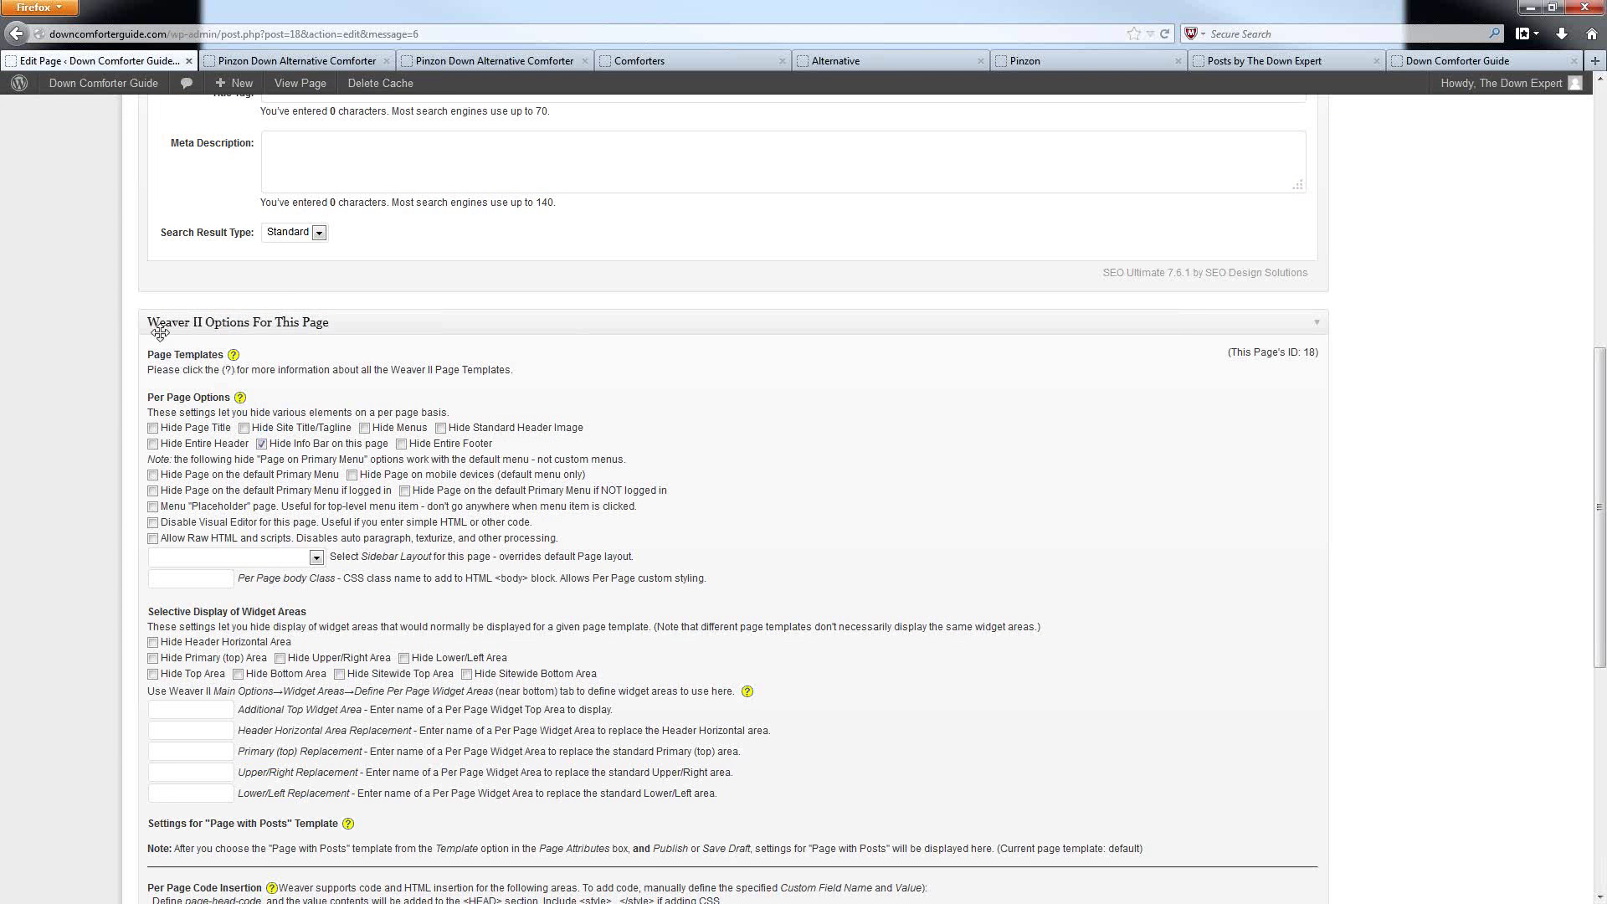
{"action": "left_click", "coordinate": [261, 444]}
{"action": "scroll", "coordinate": [1278, 529], "scroll_direction": "up", "scroll_amount": 5}
{"action": "scroll", "coordinate": [1537, 414], "scroll_direction": "up", "scroll_amount": 3}
{"action": "left_click", "coordinate": [1542, 353]}
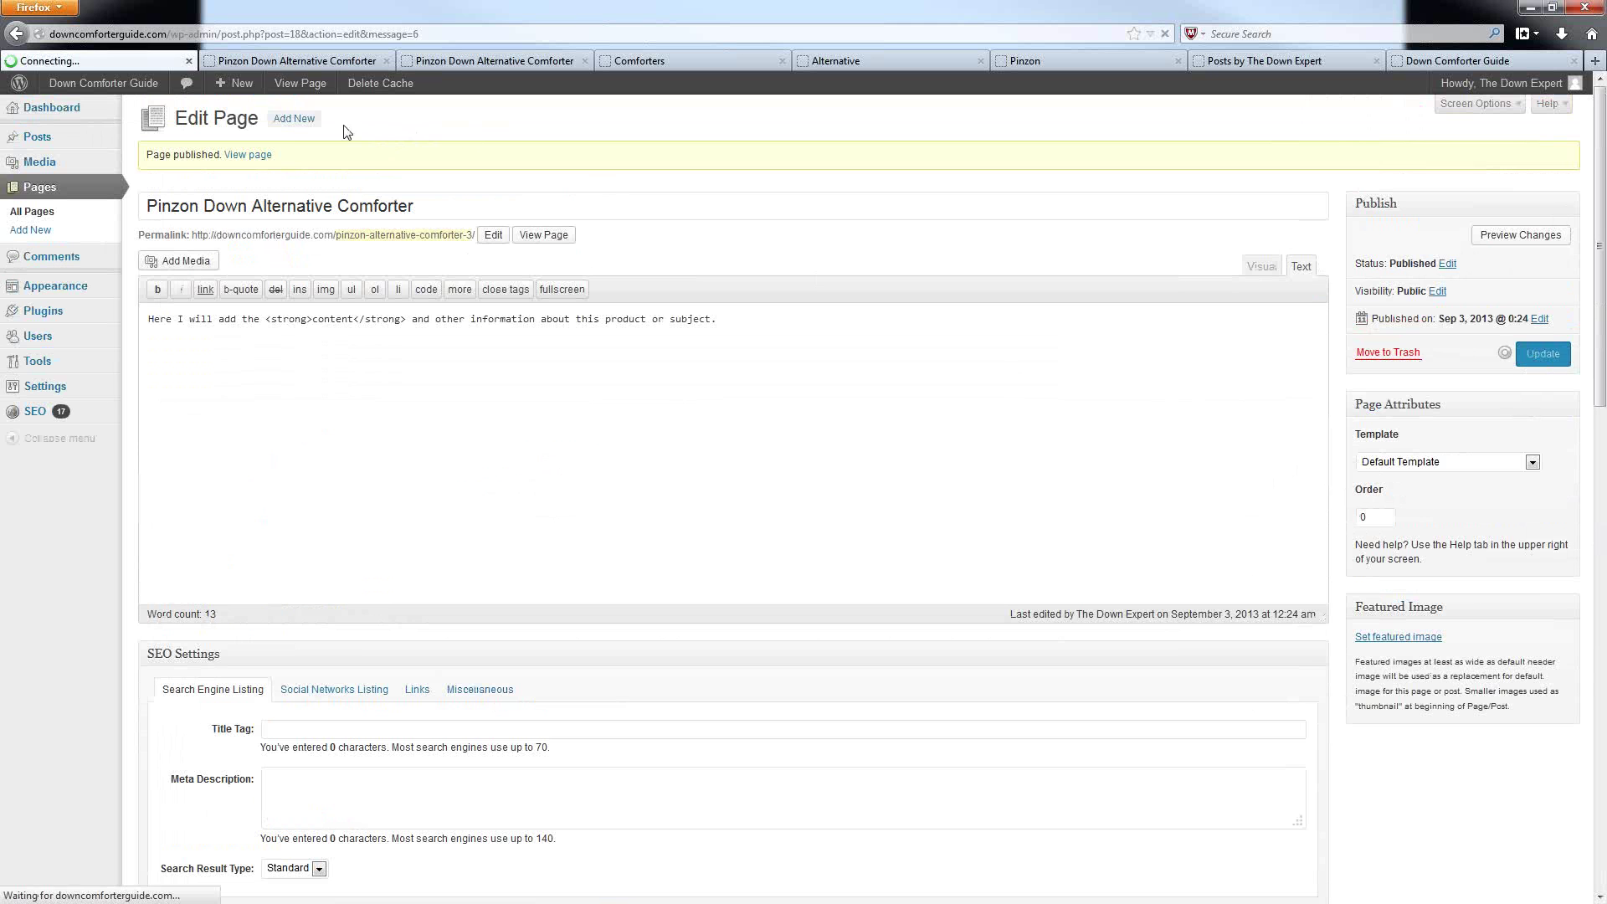
{"action": "left_click", "coordinate": [284, 62]}
{"action": "key", "text": "F5"}
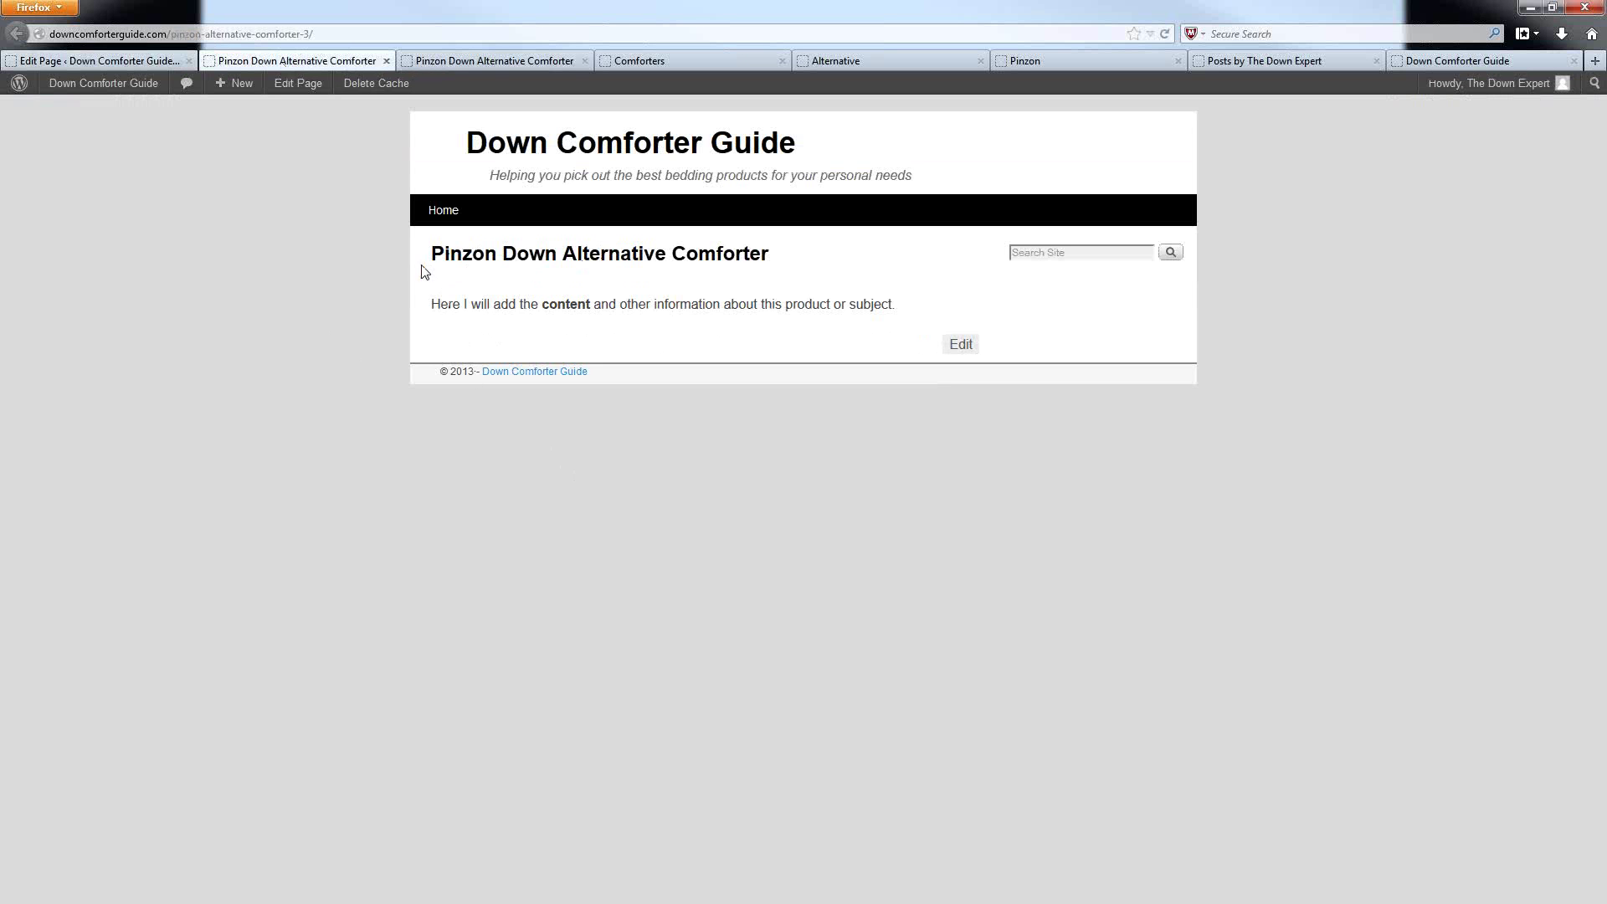
Compare the live page's title and body with its Weaver II options and the live Pinzon Down Alternative Comforter post.
{"action": "left_click_drag", "start_coordinate": [429, 252], "coordinate": [918, 318]}
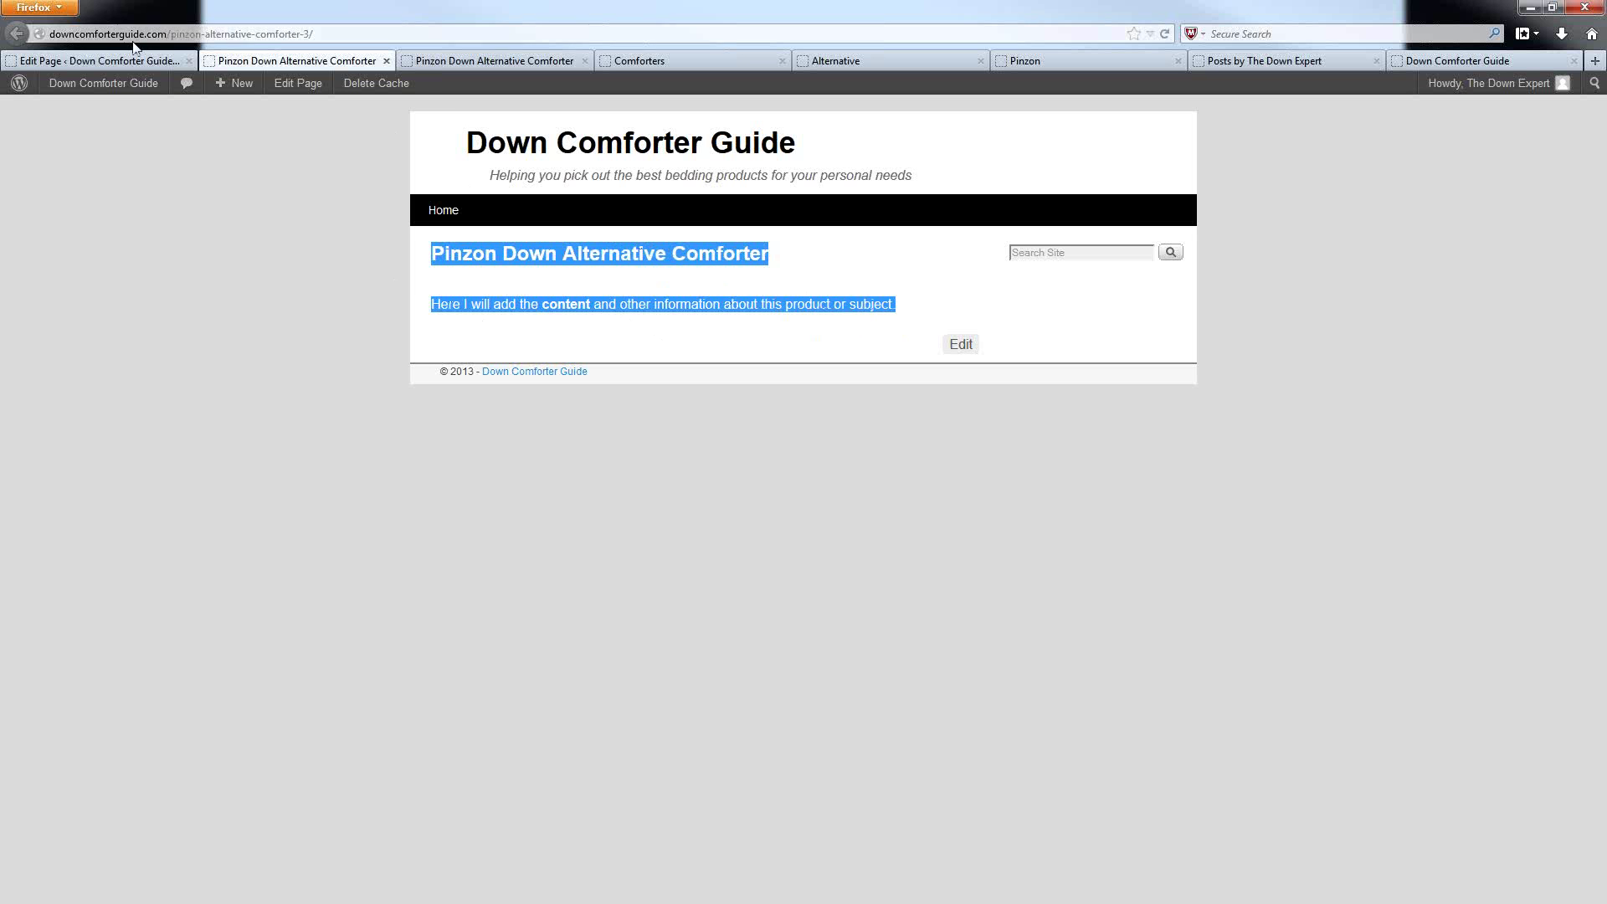
{"action": "left_click", "coordinate": [100, 60]}
{"action": "scroll", "coordinate": [318, 740], "scroll_direction": "down", "scroll_amount": 1}
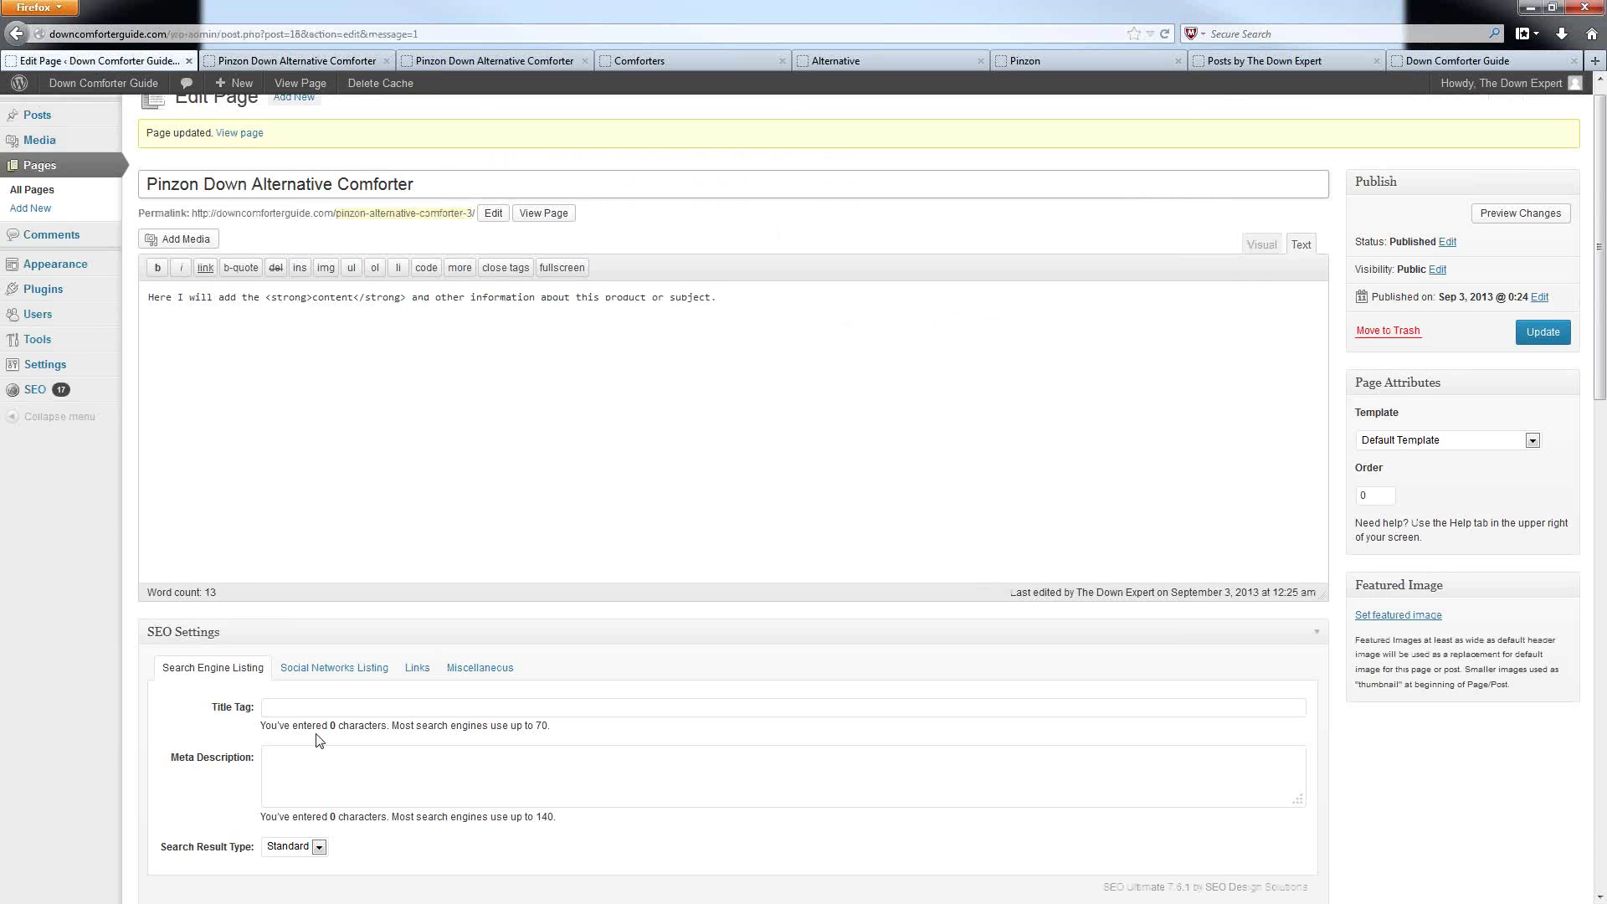
{"action": "scroll", "coordinate": [318, 740], "scroll_direction": "down", "scroll_amount": 10}
{"action": "scroll", "coordinate": [415, 100], "scroll_direction": "up", "scroll_amount": 4}
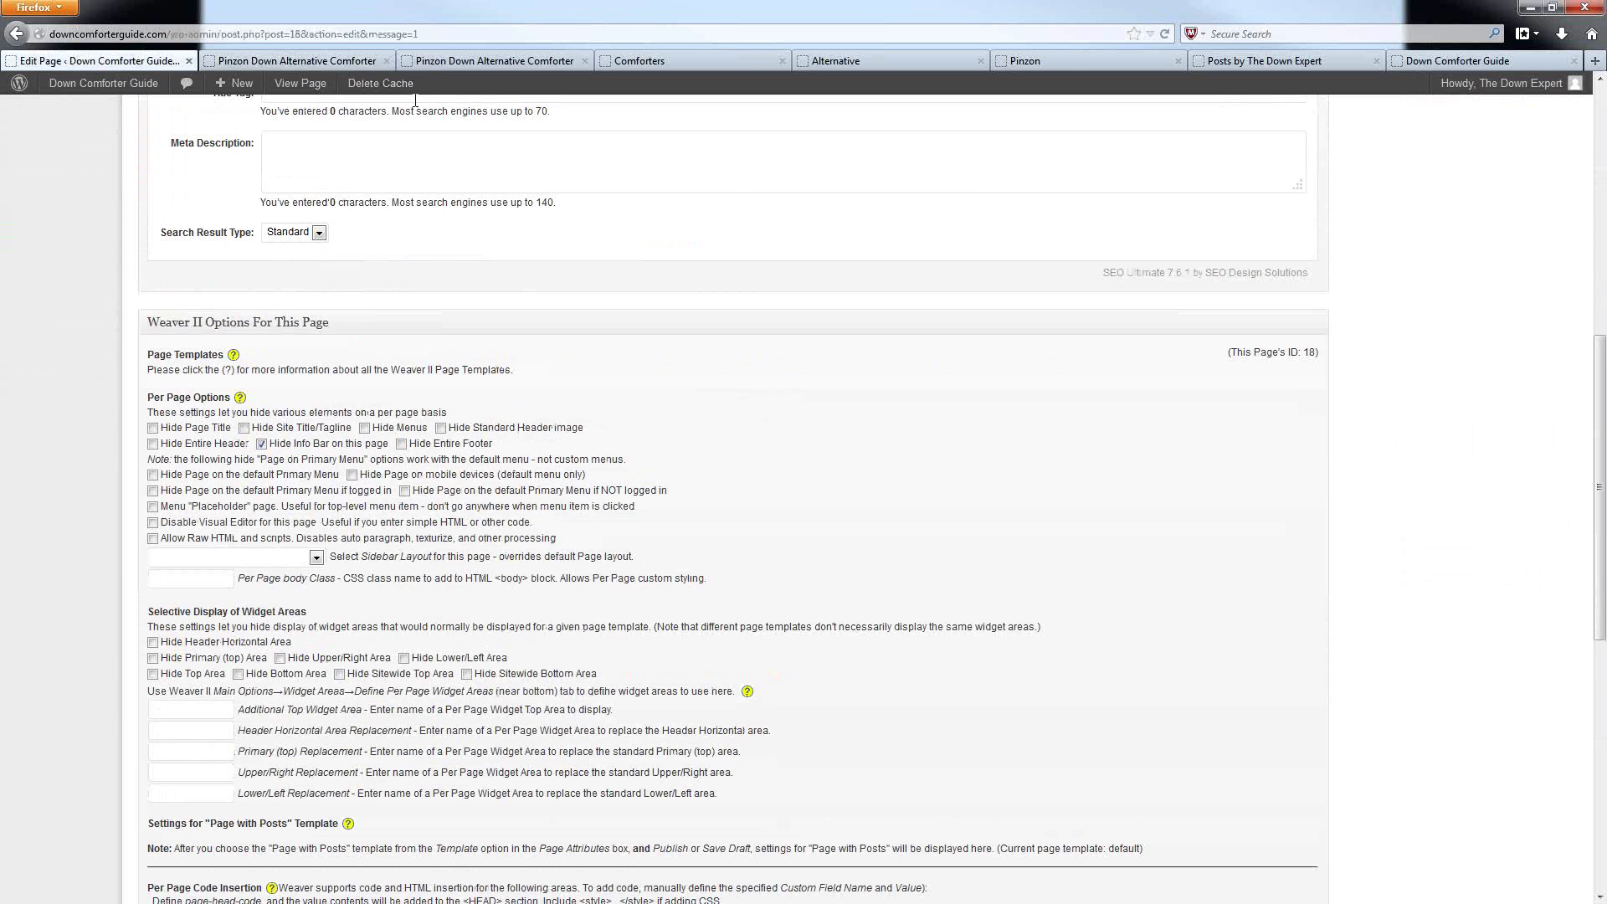
{"action": "left_click", "coordinate": [452, 57]}
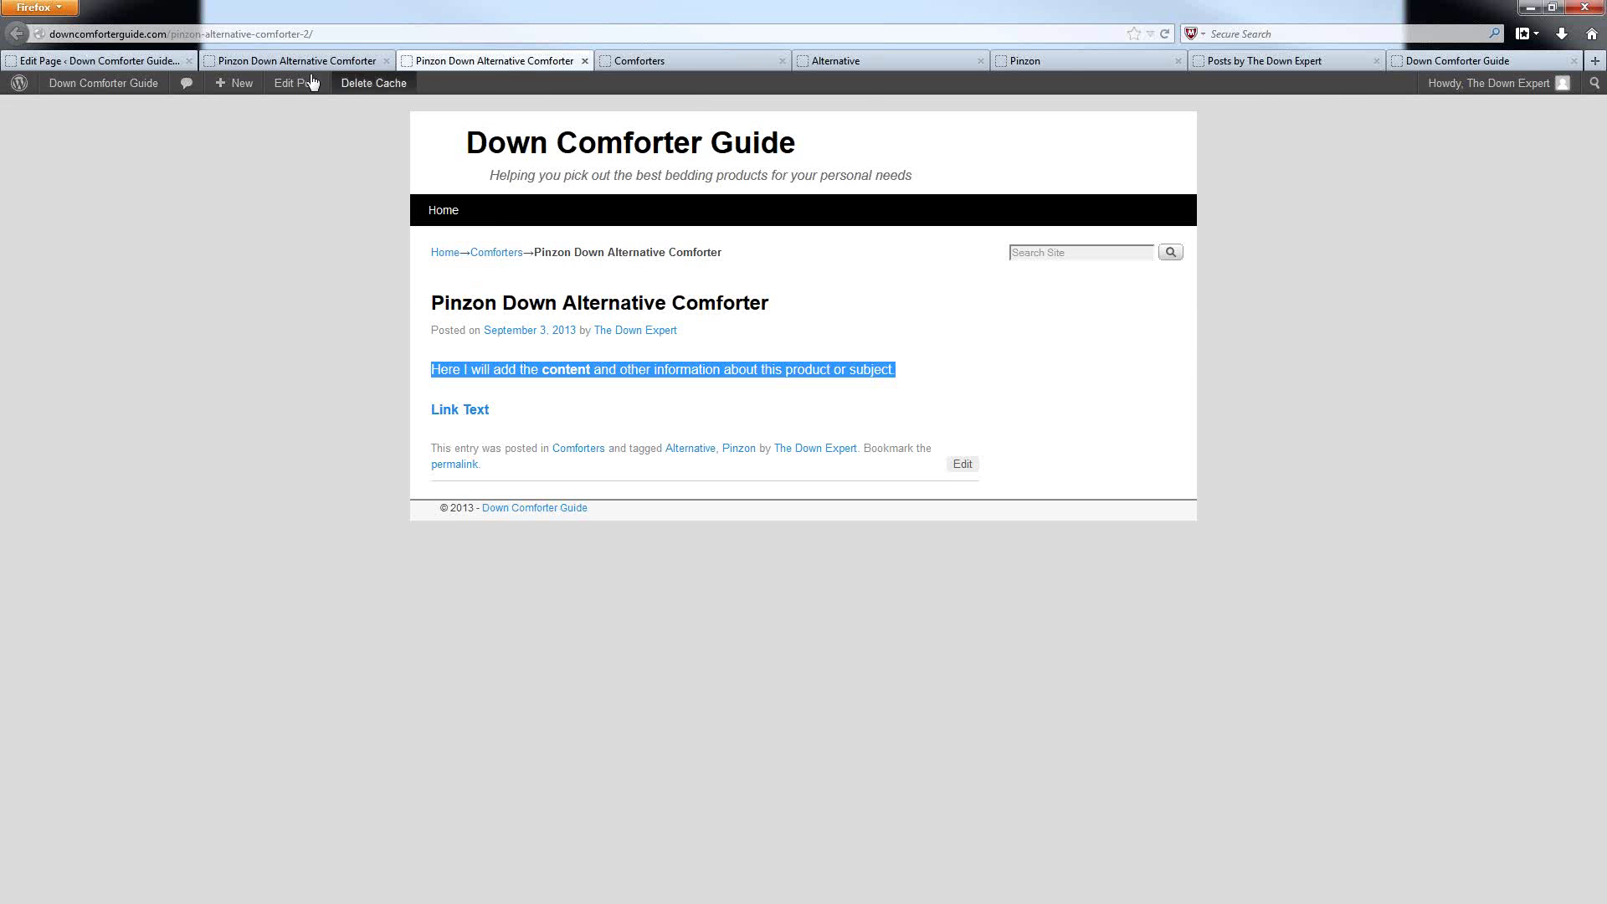
{"action": "left_click", "coordinate": [286, 62]}
{"action": "left_click", "coordinate": [456, 62]}
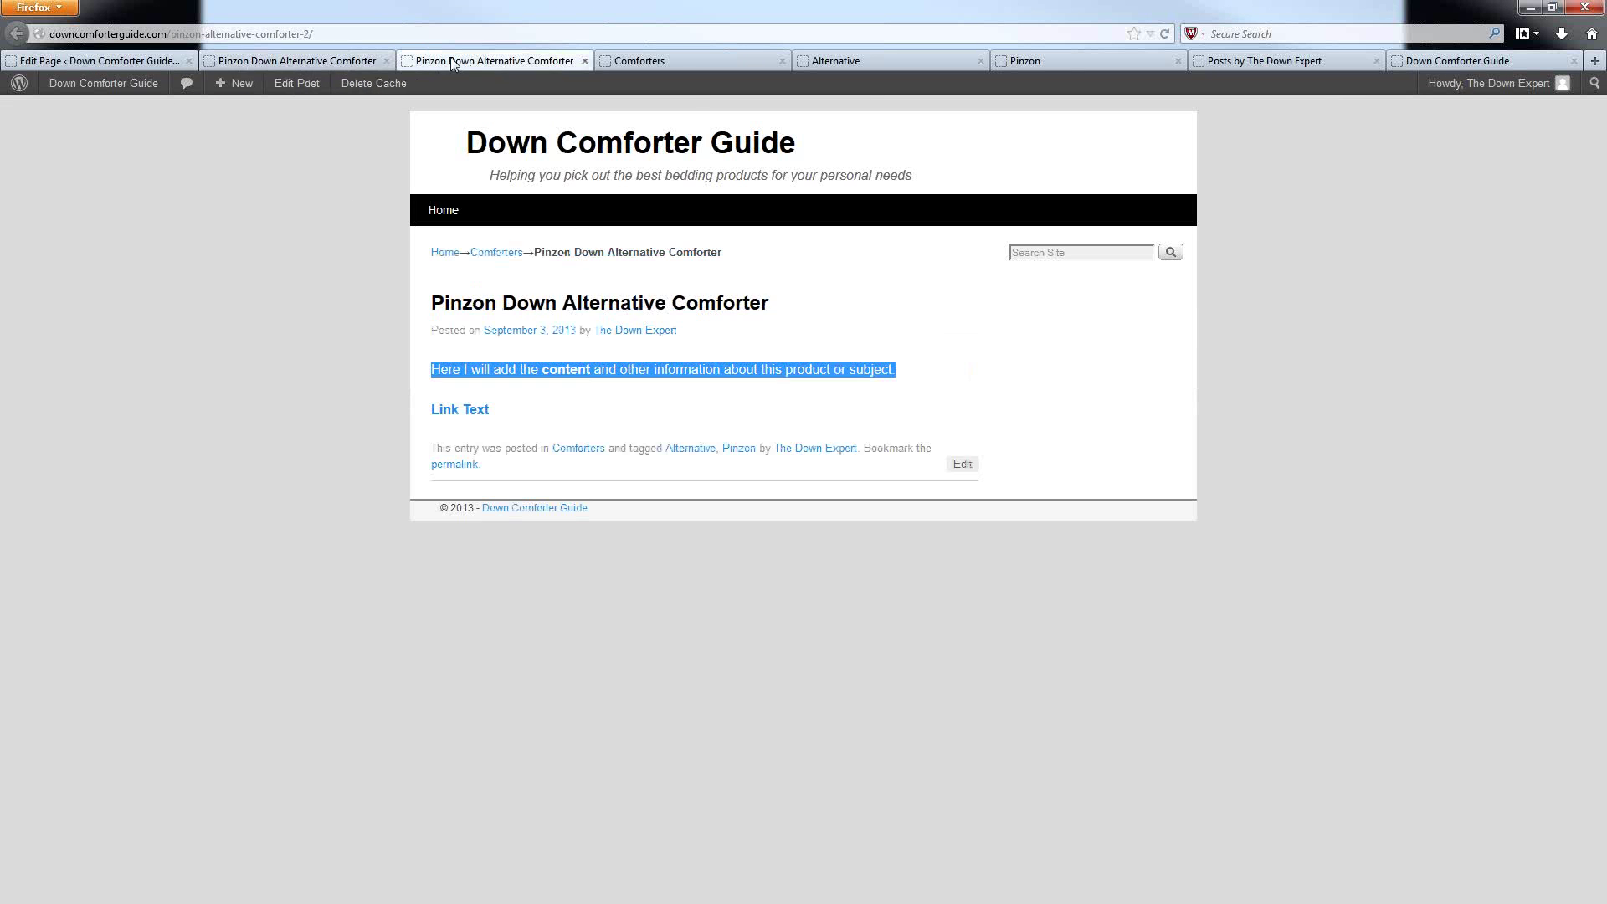
{"action": "left_click", "coordinate": [318, 62]}
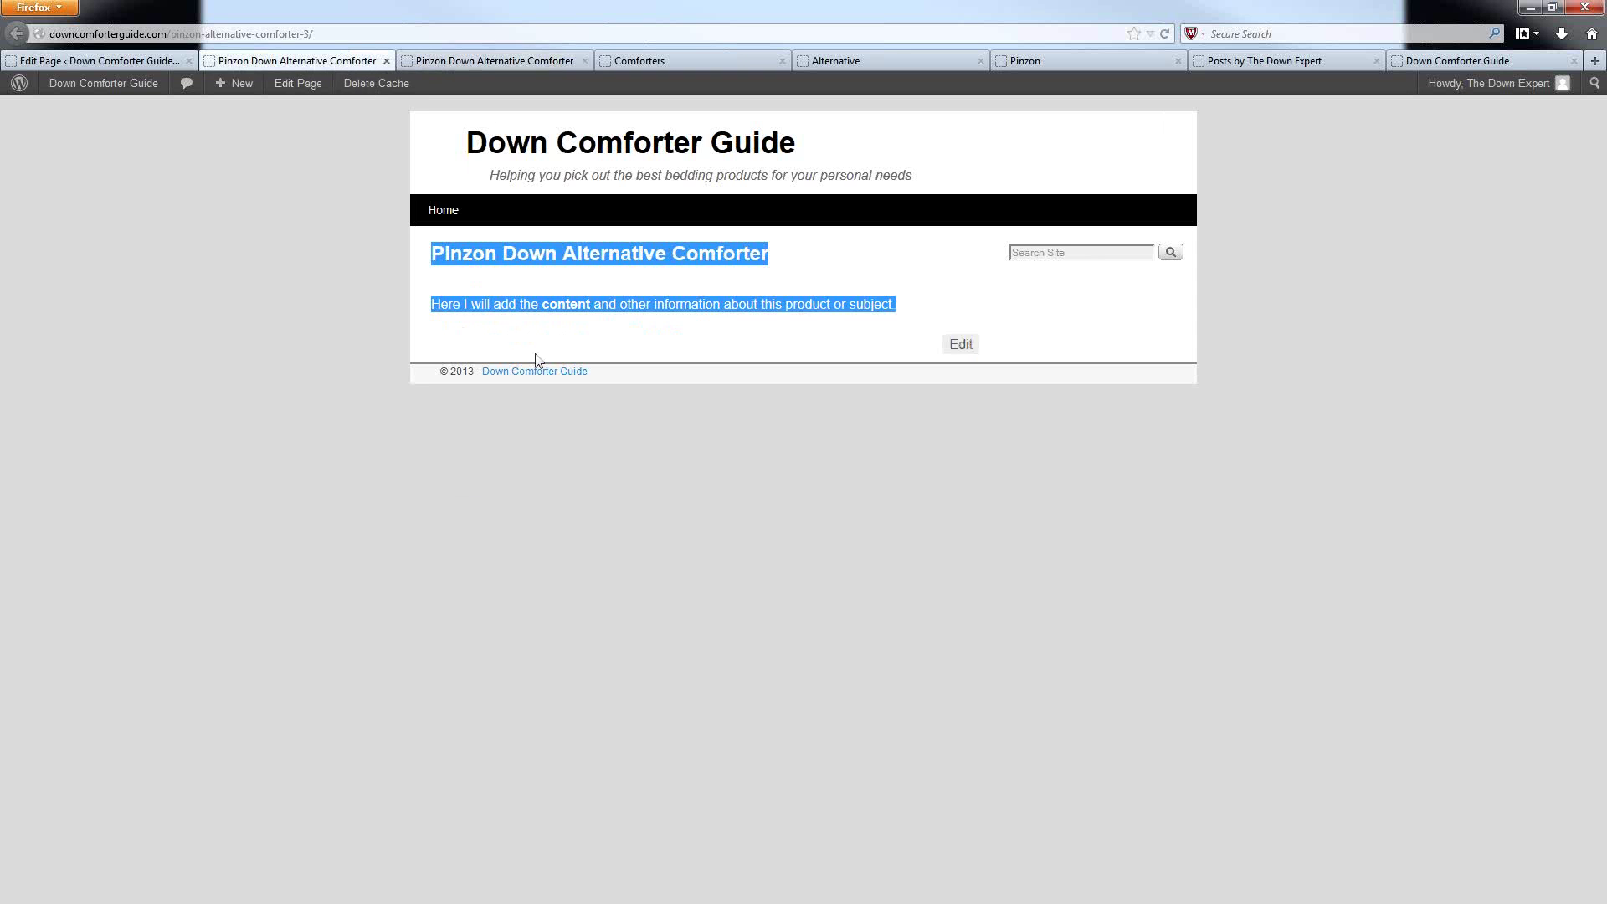
Examine the live post's posted-on line and category and tag footer against the plain layout of the live page.
{"action": "left_click", "coordinate": [438, 62]}
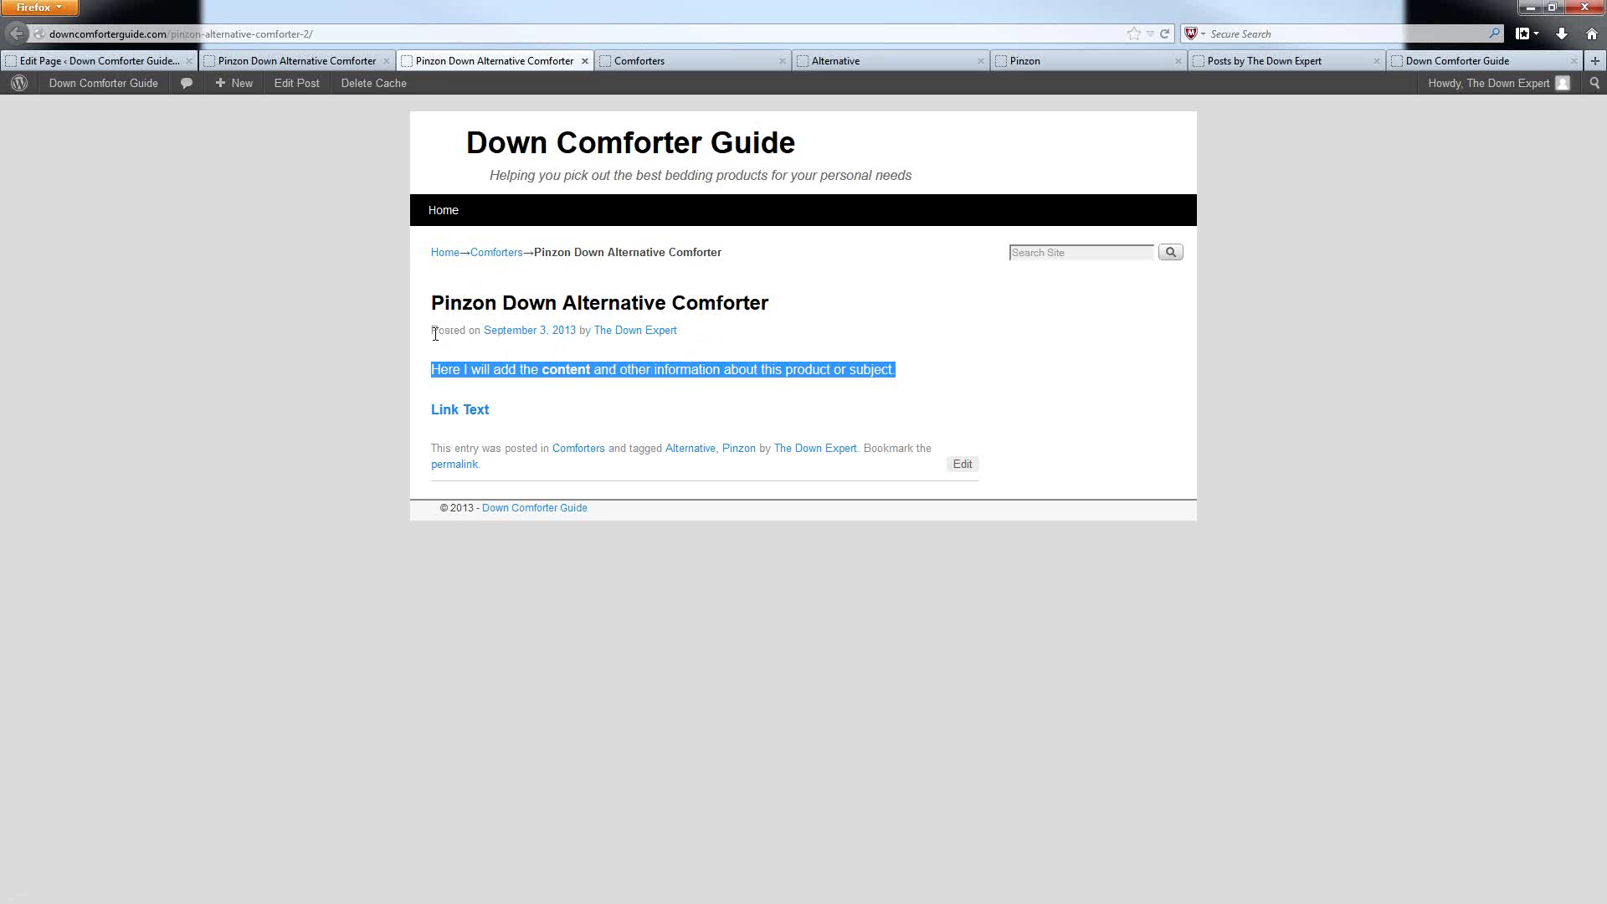
{"action": "left_click_drag", "start_coordinate": [435, 334], "coordinate": [694, 335]}
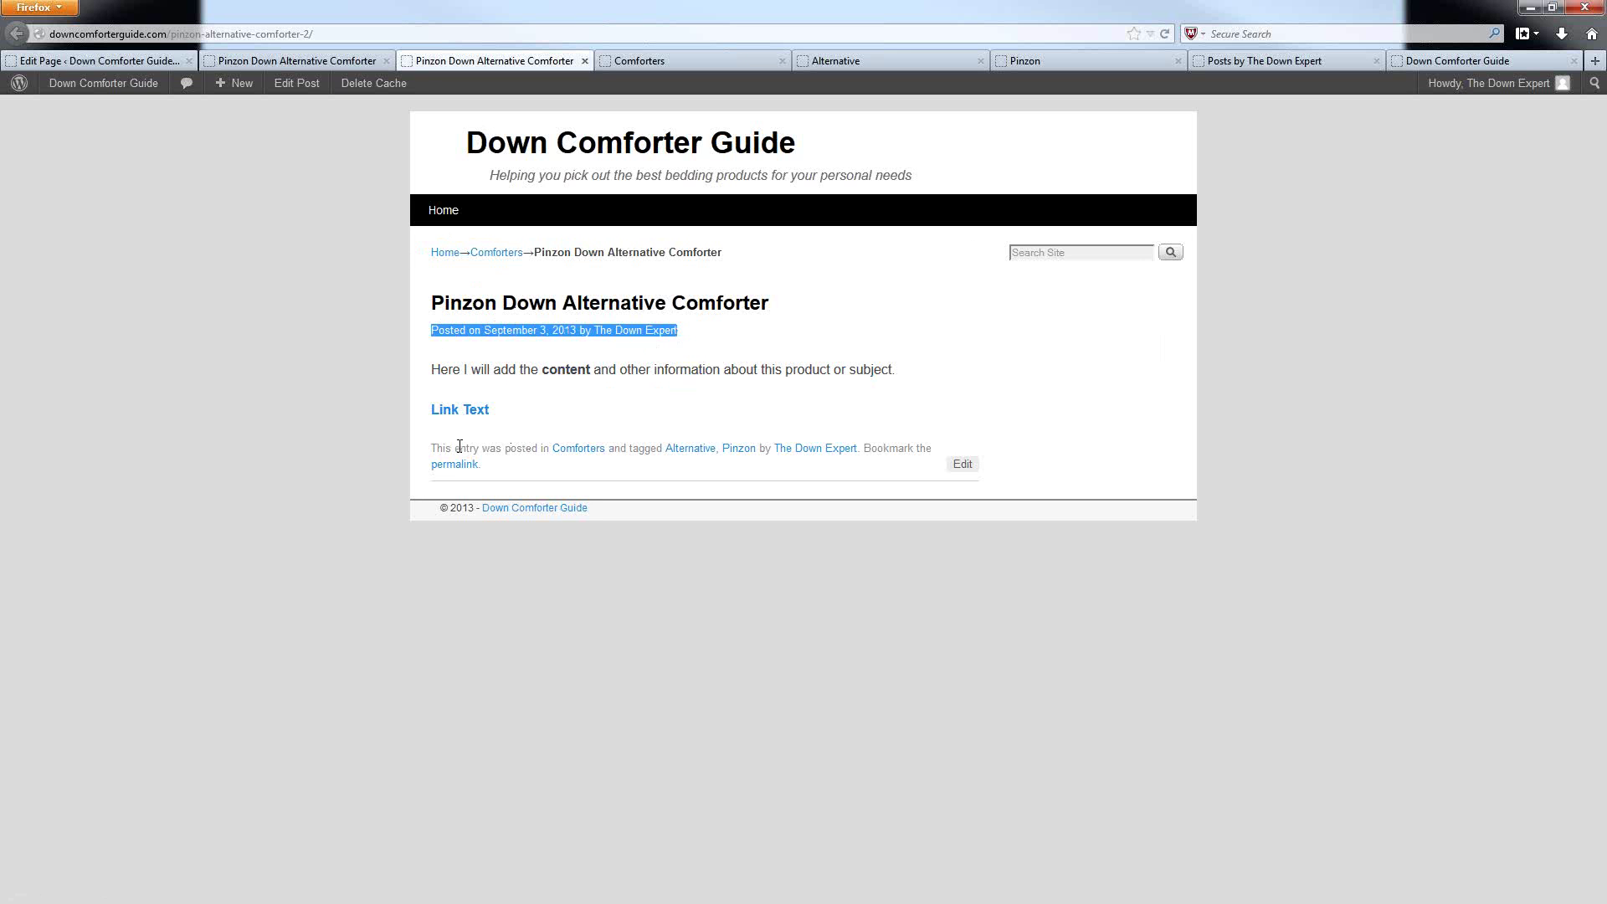
{"action": "left_click_drag", "start_coordinate": [430, 449], "coordinate": [510, 480]}
{"action": "left_click", "coordinate": [510, 479]}
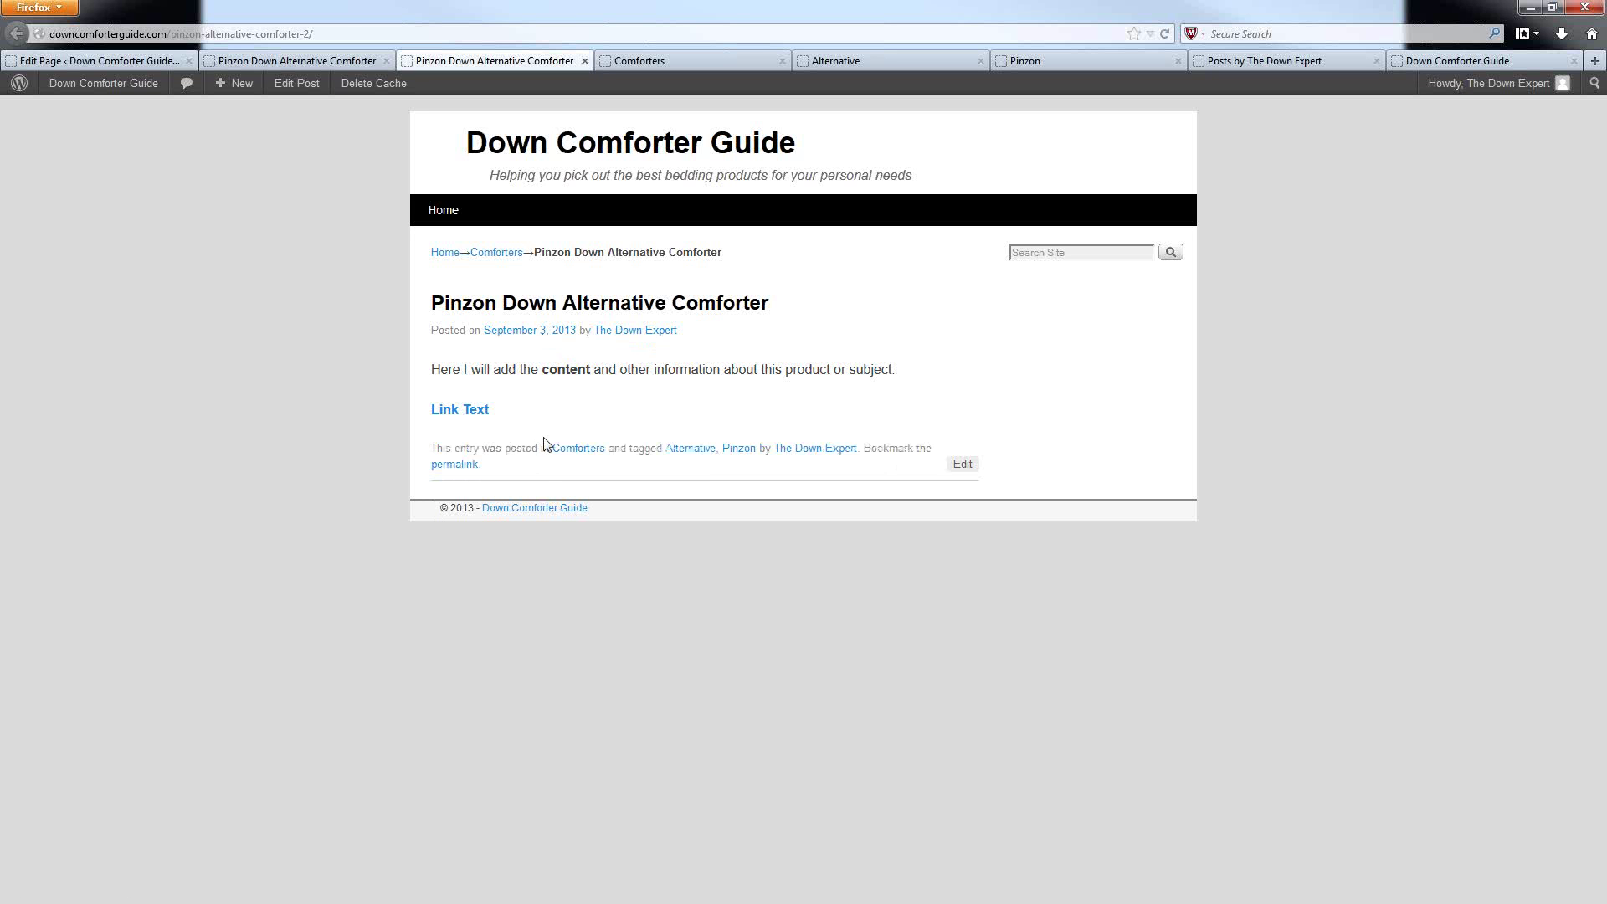
{"action": "left_click", "coordinate": [293, 59]}
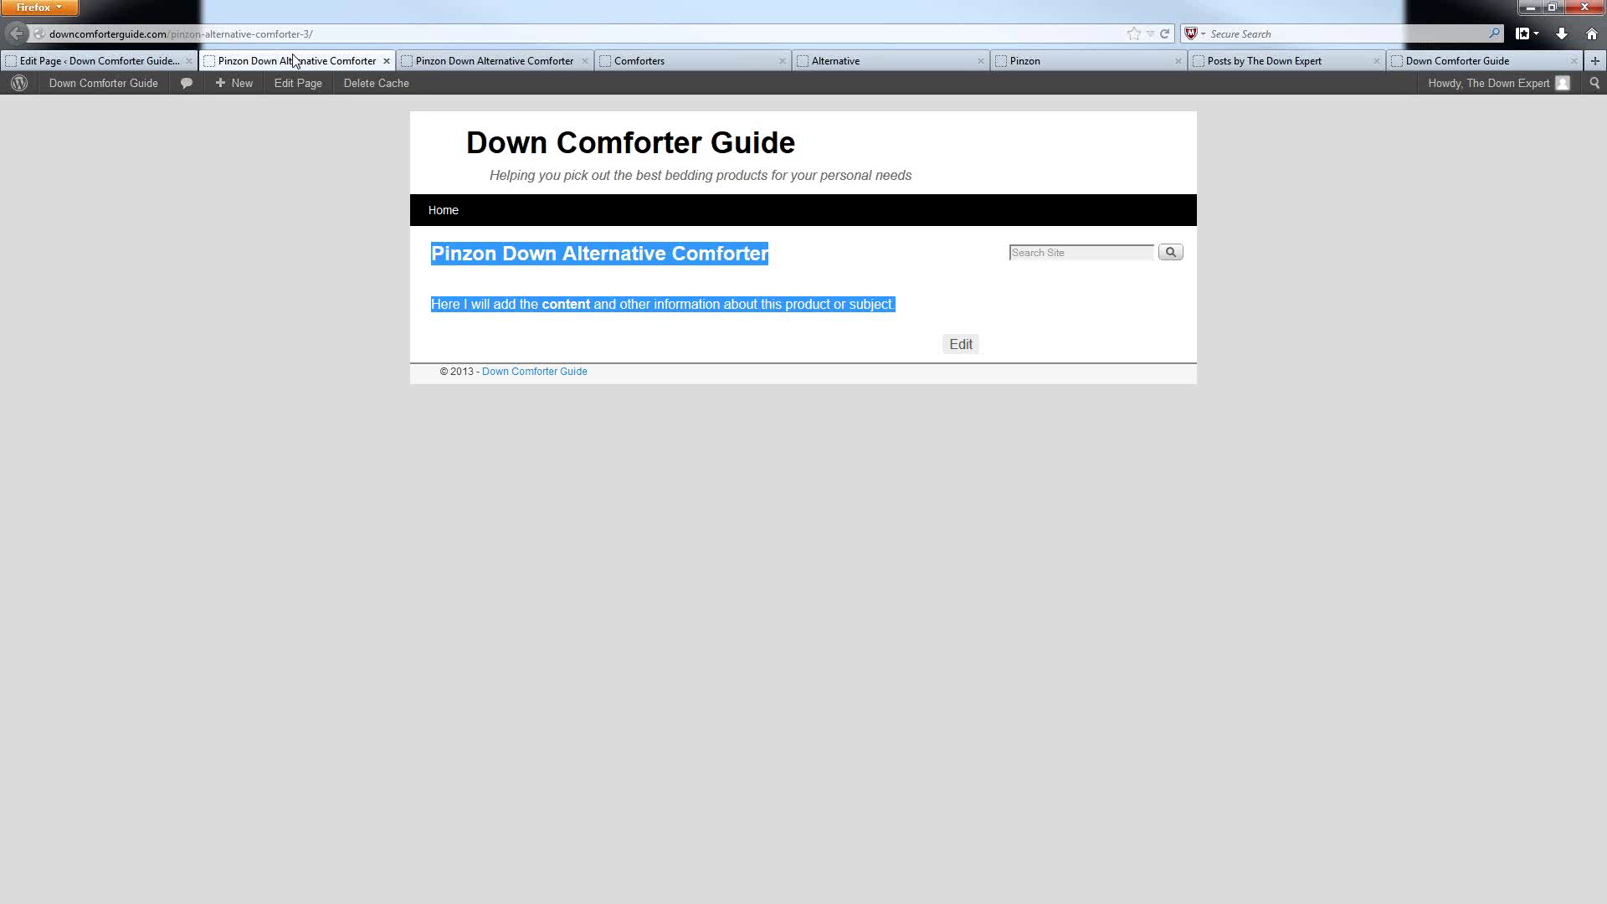
{"action": "left_click", "coordinate": [590, 333]}
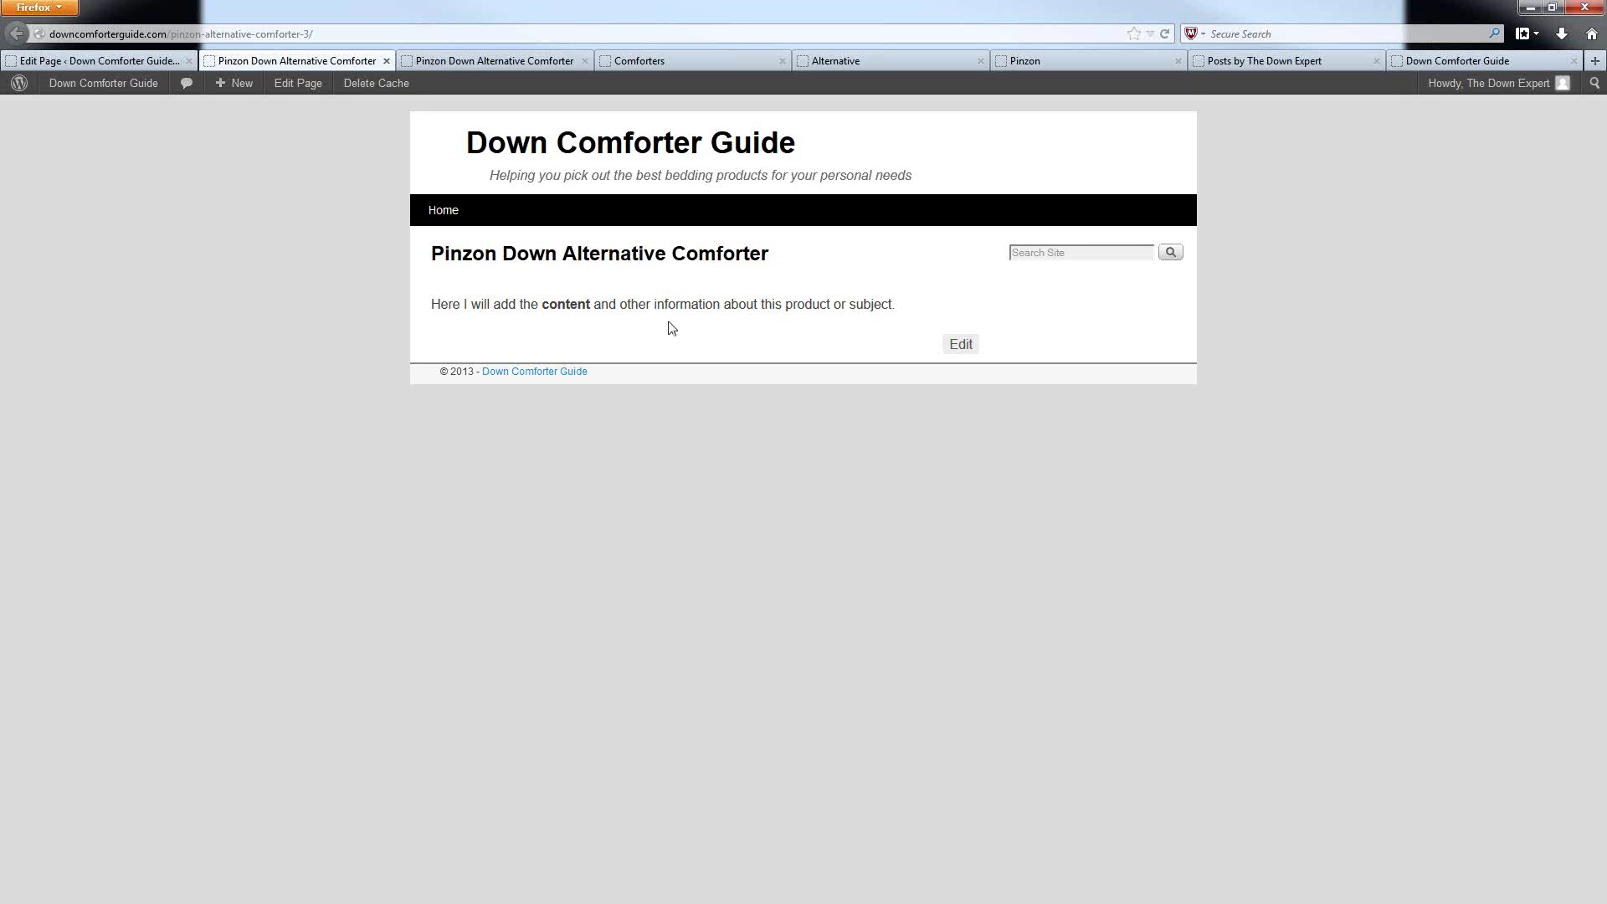
{"action": "left_click", "coordinate": [461, 62]}
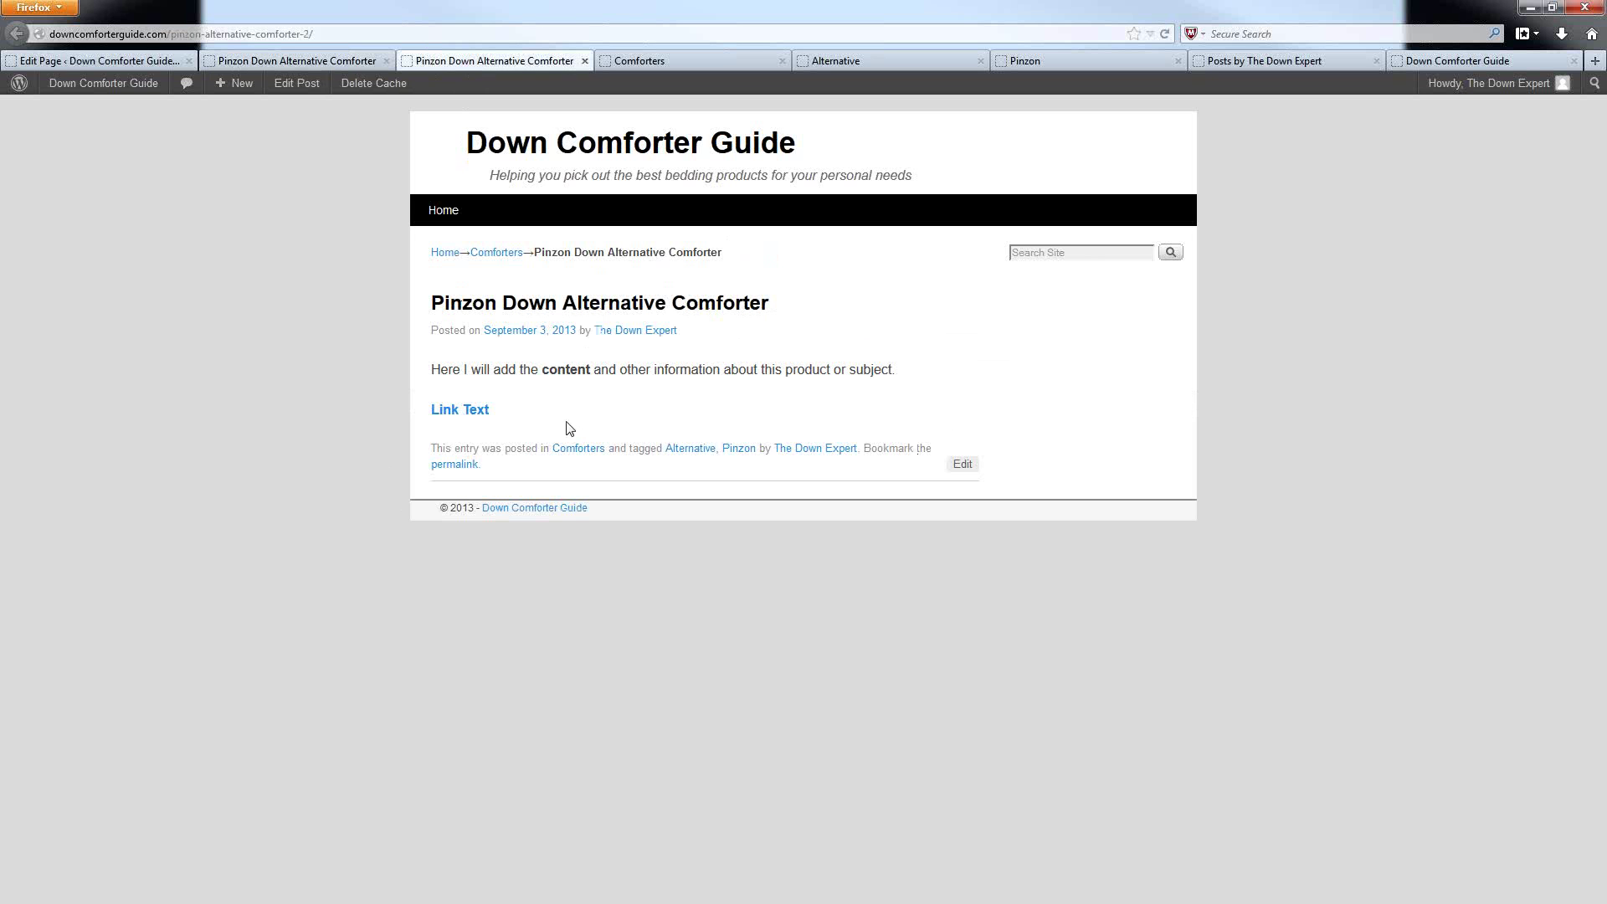
{"action": "left_click", "coordinate": [296, 62]}
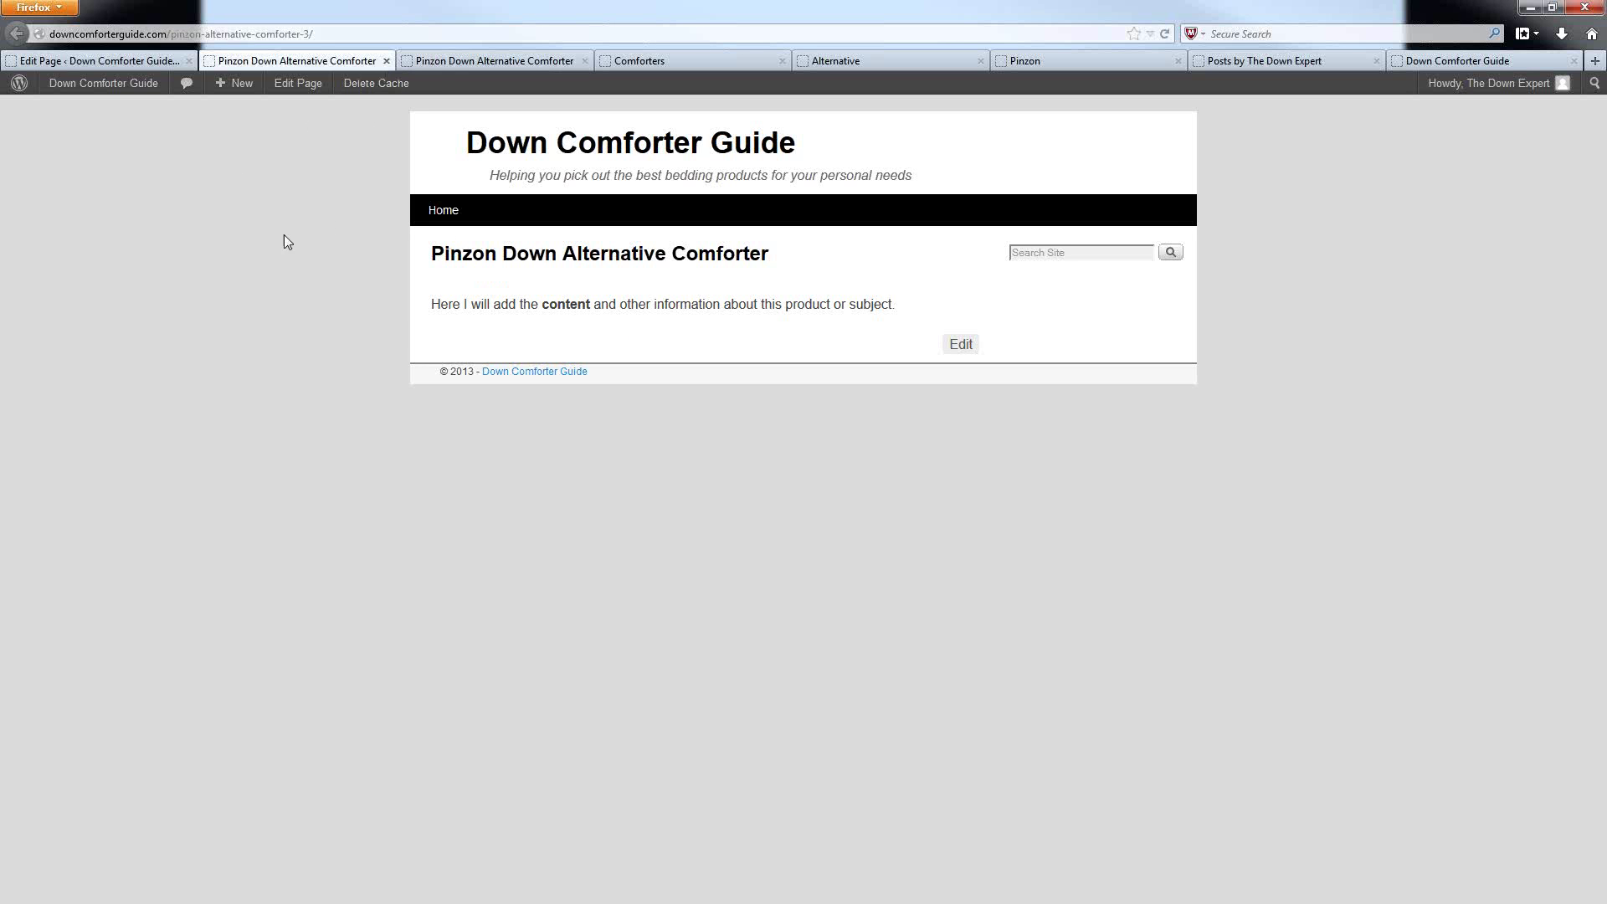
Review the page editor alongside the live page, the live post and the Comforters category archive.
{"action": "left_click", "coordinate": [83, 60]}
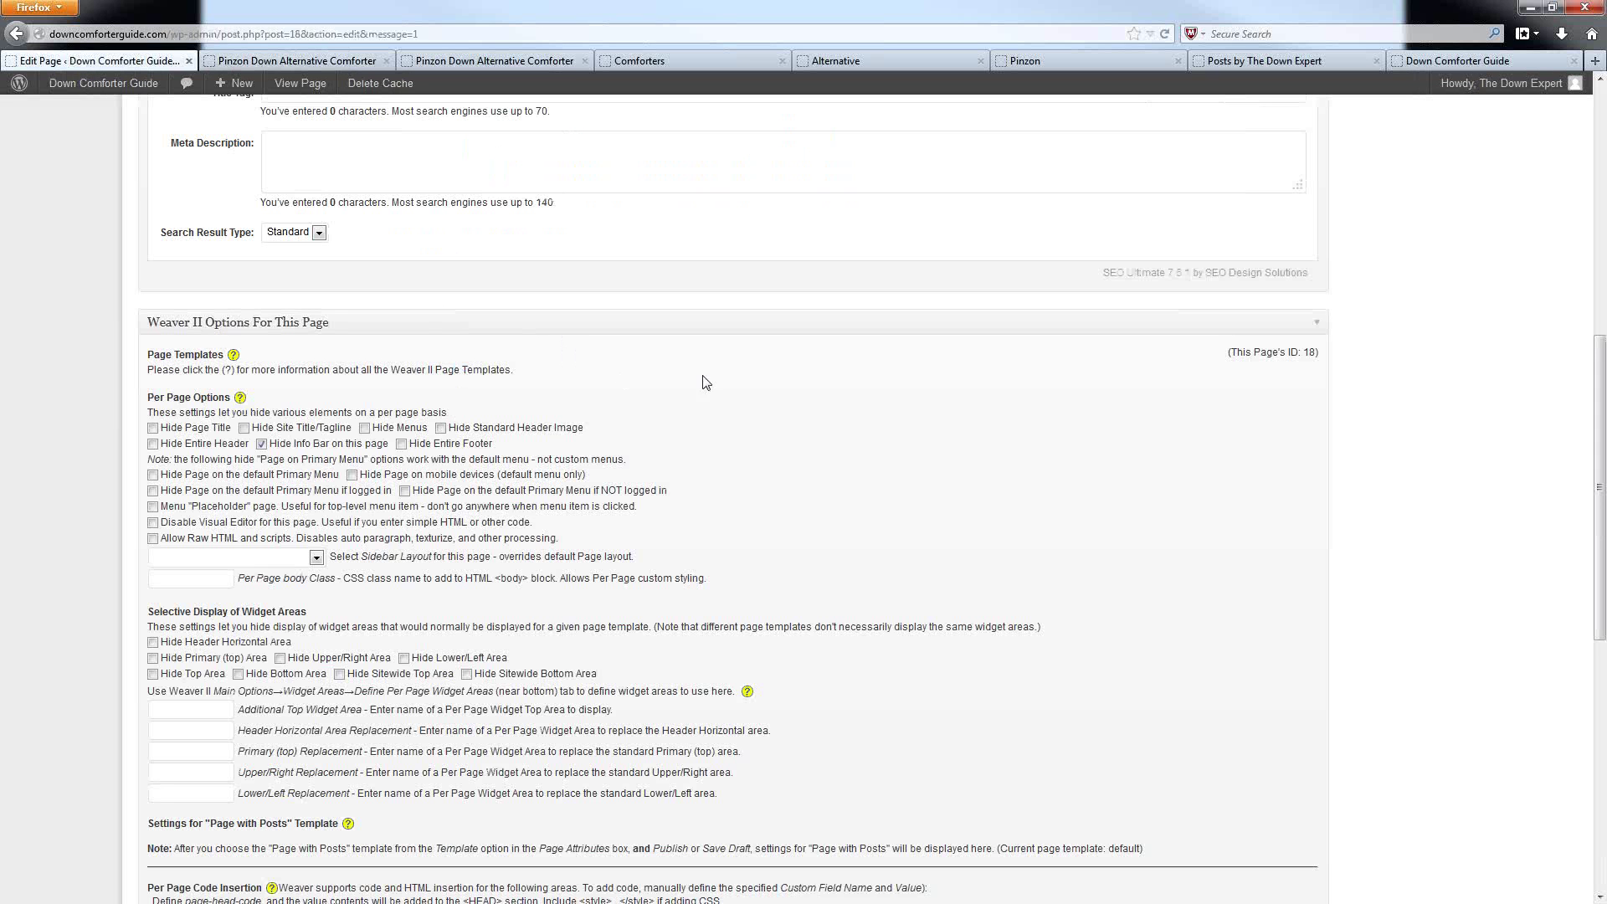
{"action": "scroll", "coordinate": [1452, 569], "scroll_direction": "up", "scroll_amount": 8}
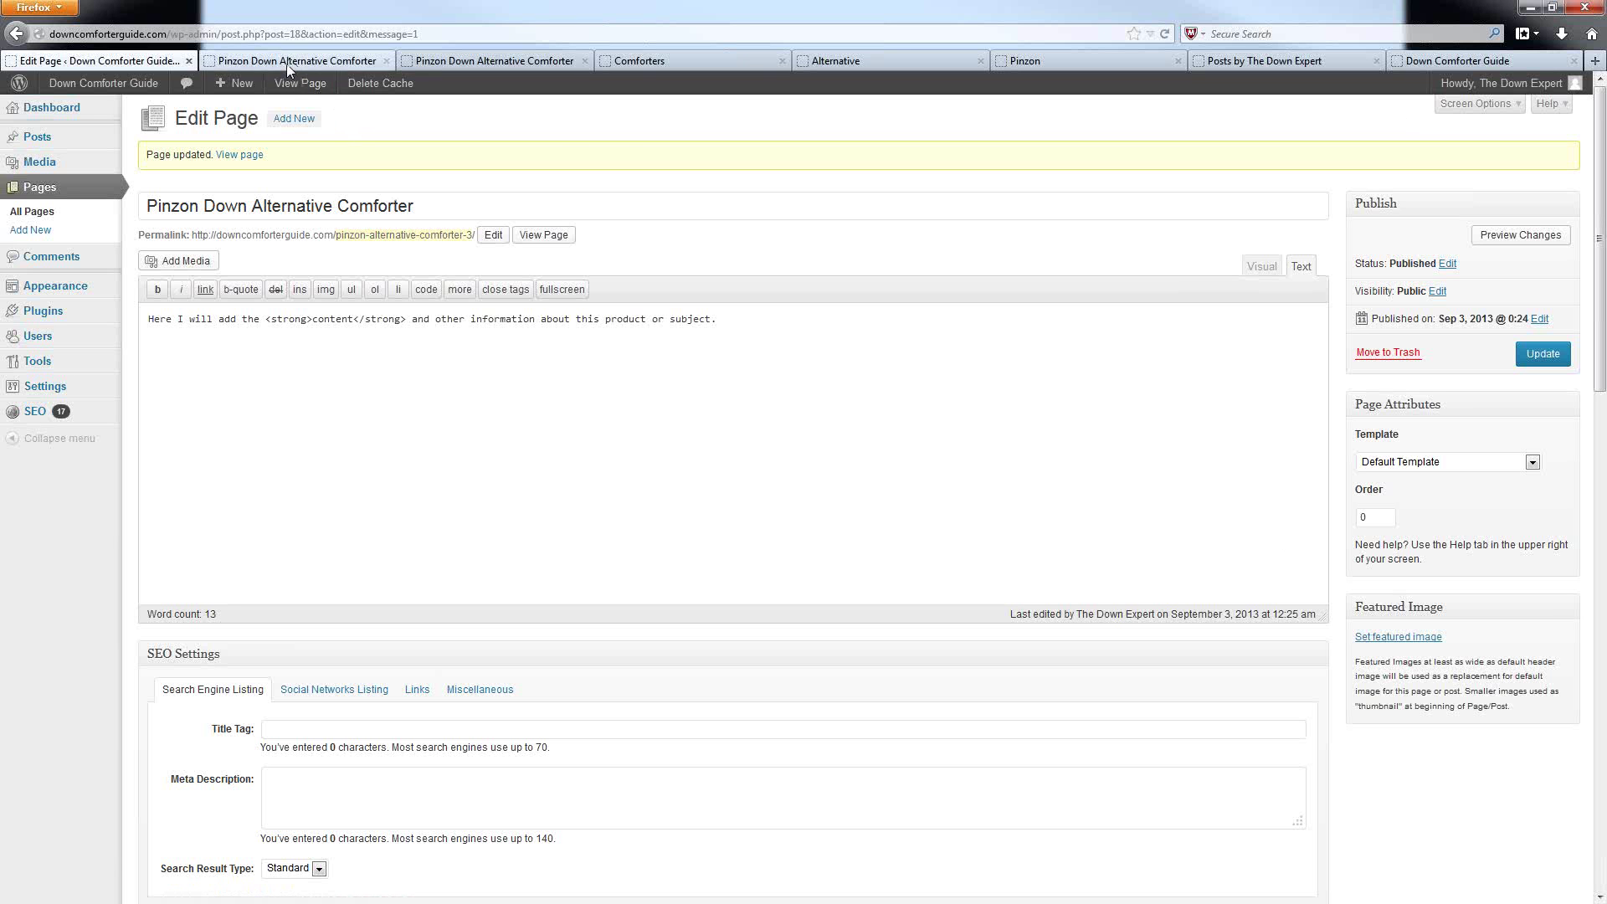
{"action": "left_click", "coordinate": [723, 62]}
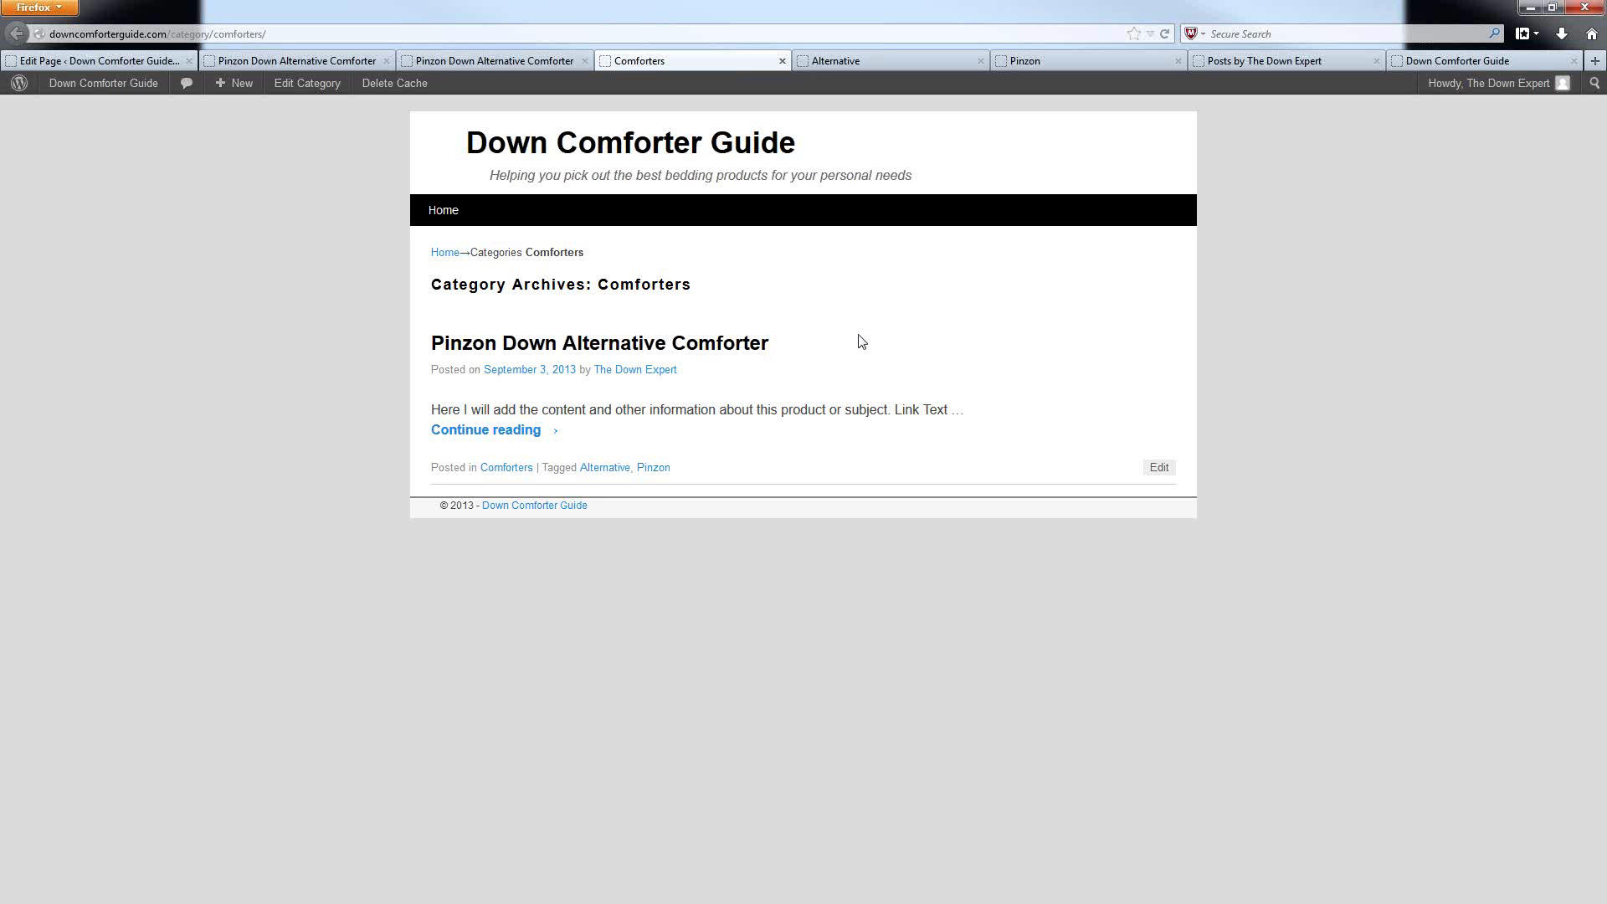
{"action": "left_click", "coordinate": [466, 61]}
{"action": "left_click", "coordinate": [295, 62]}
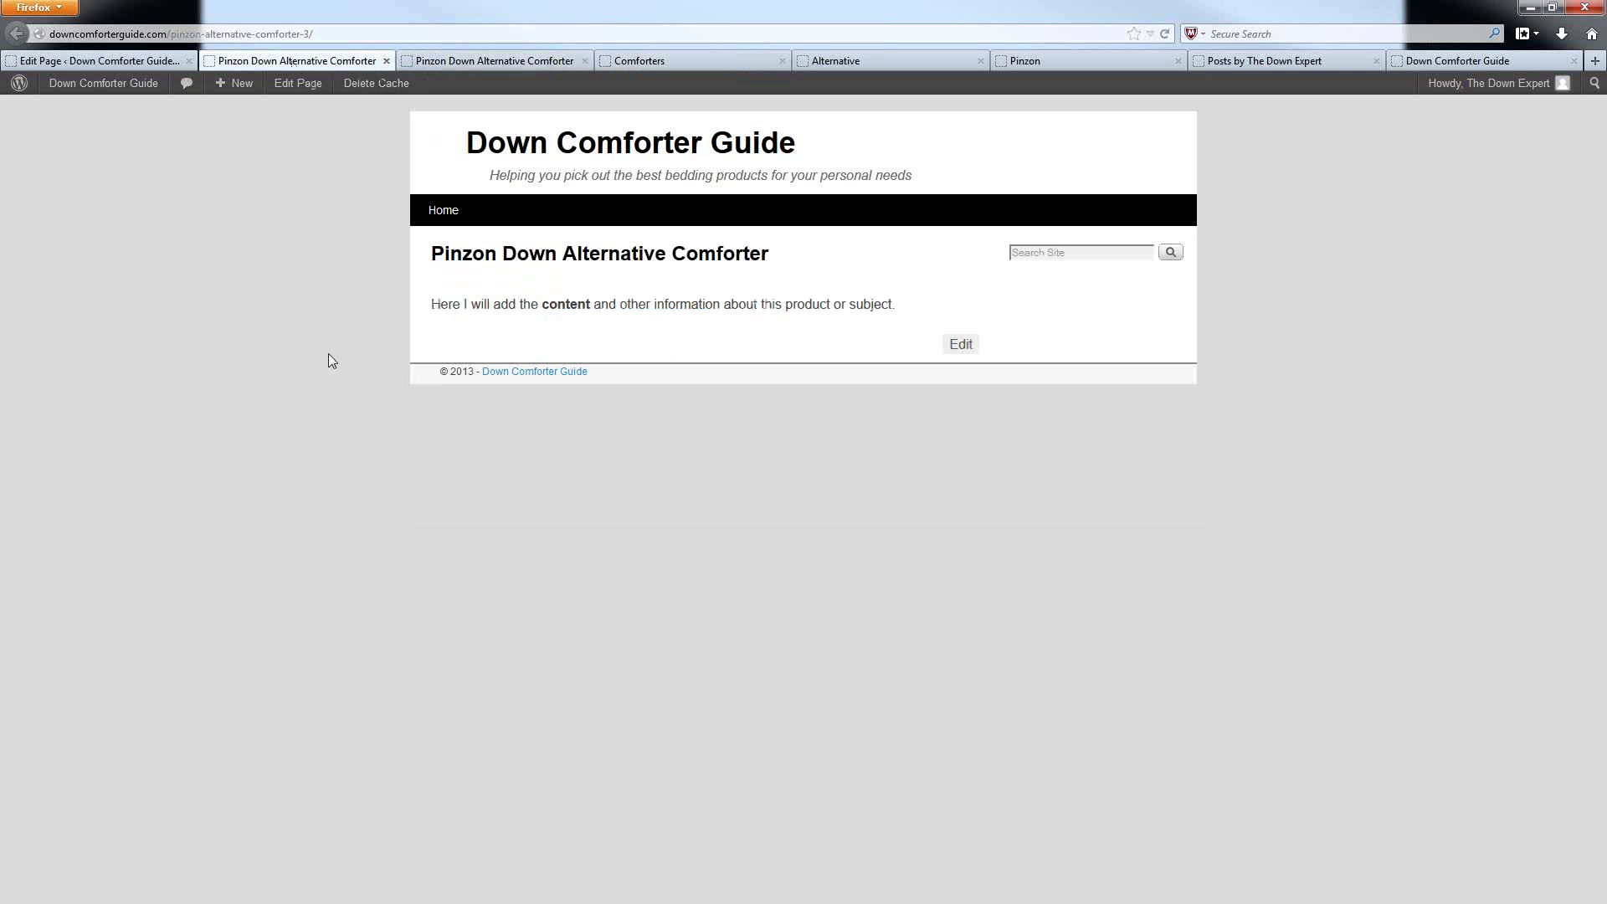
{"action": "left_click", "coordinate": [57, 63]}
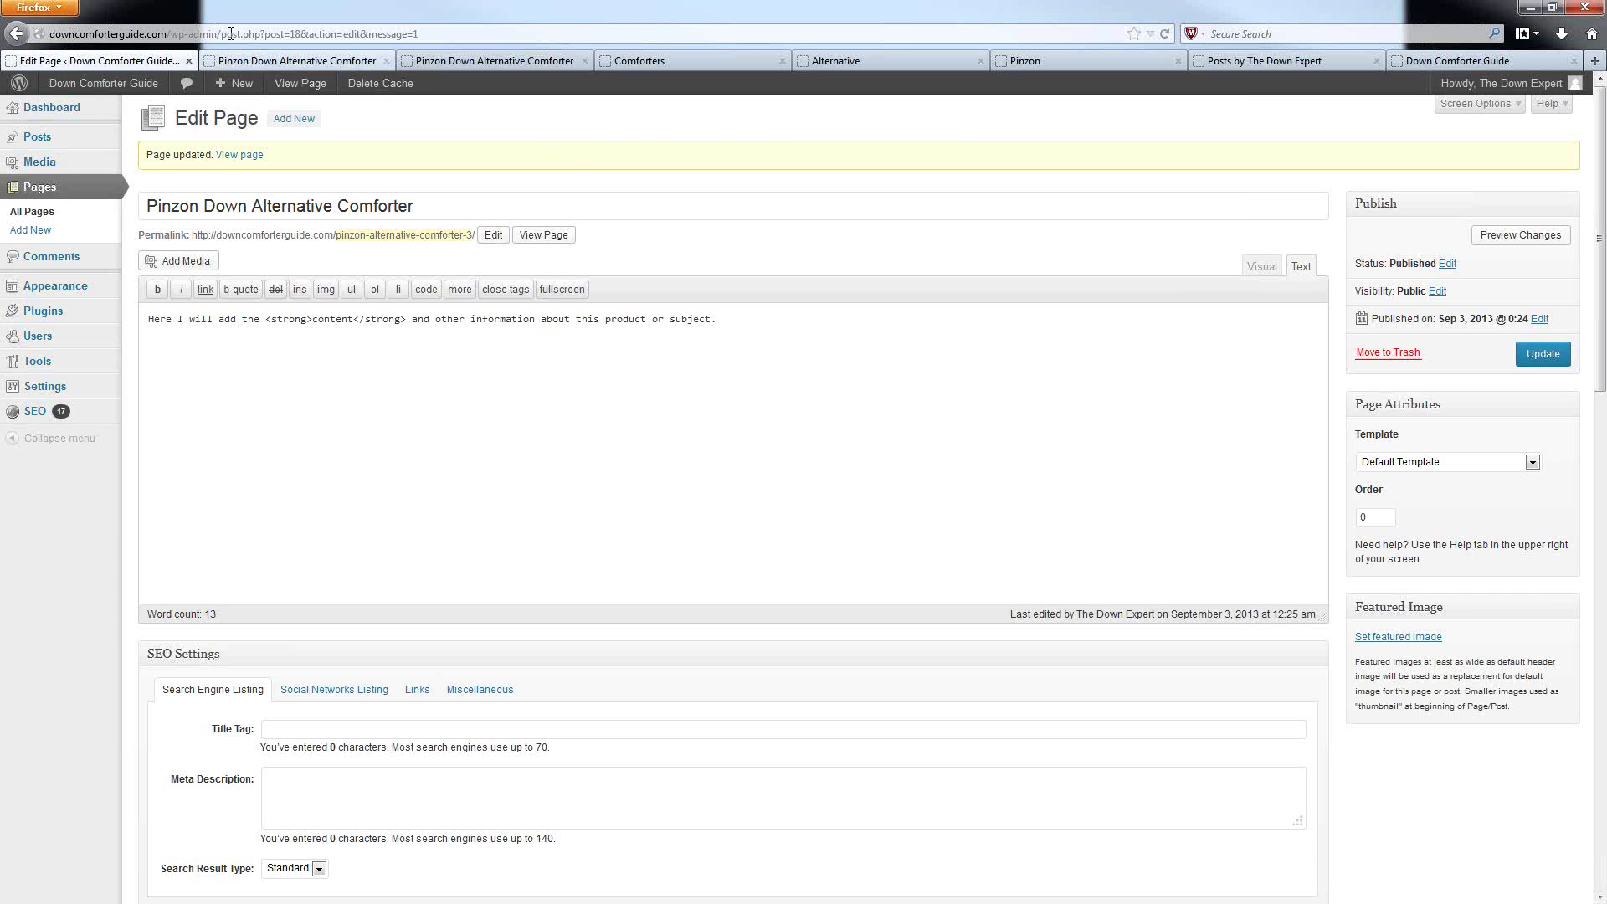
{"action": "left_click", "coordinate": [262, 63]}
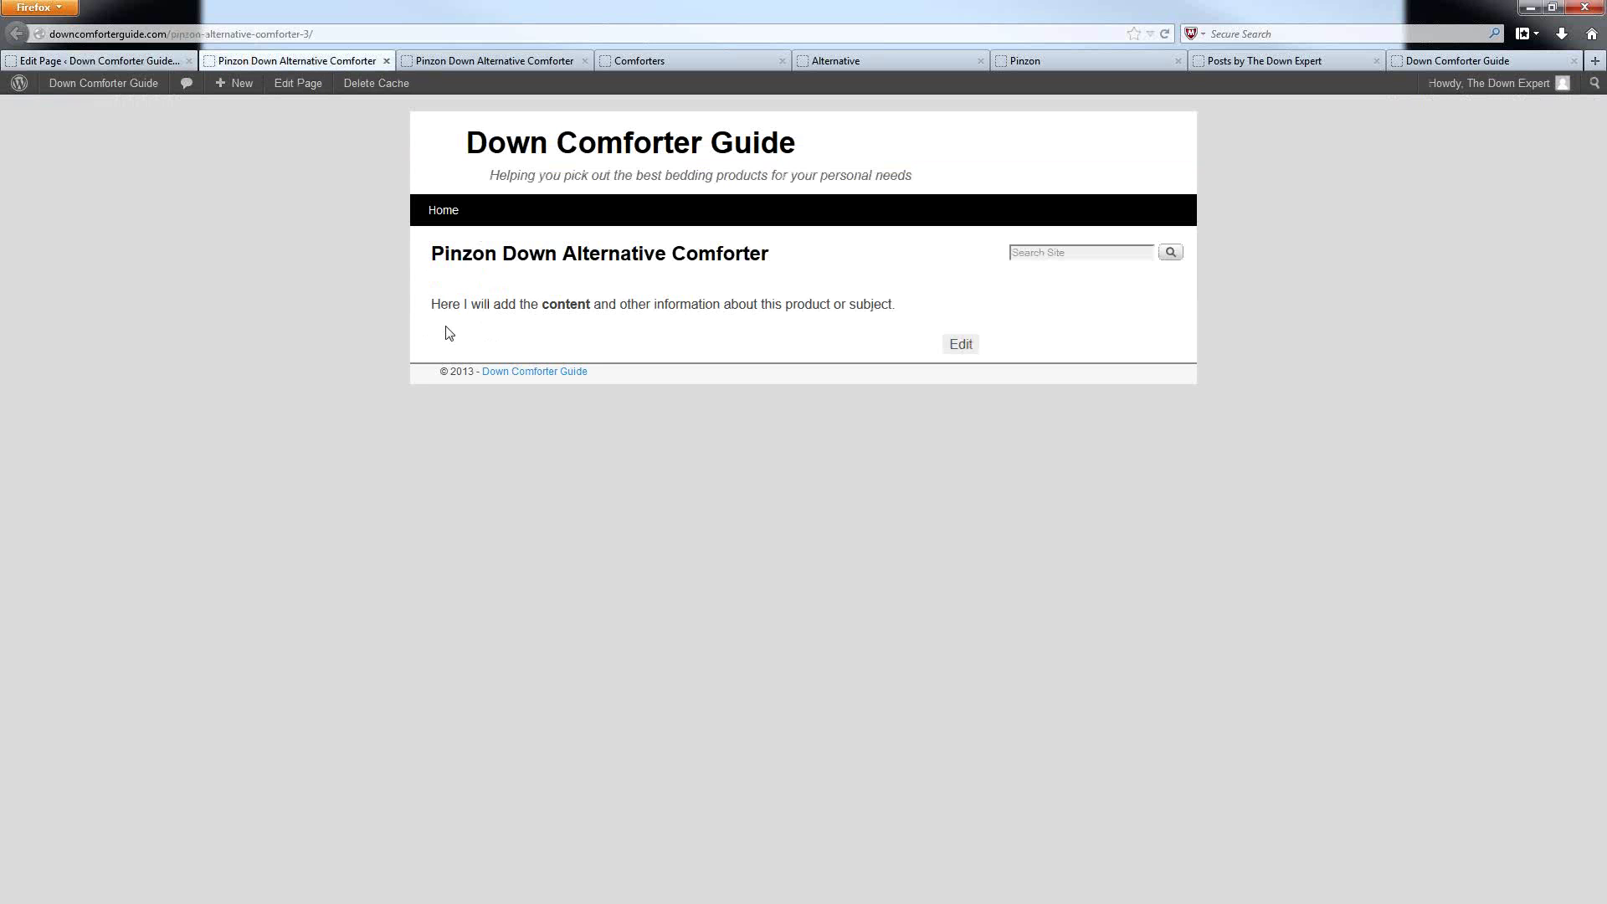
{"action": "left_click", "coordinate": [99, 62]}
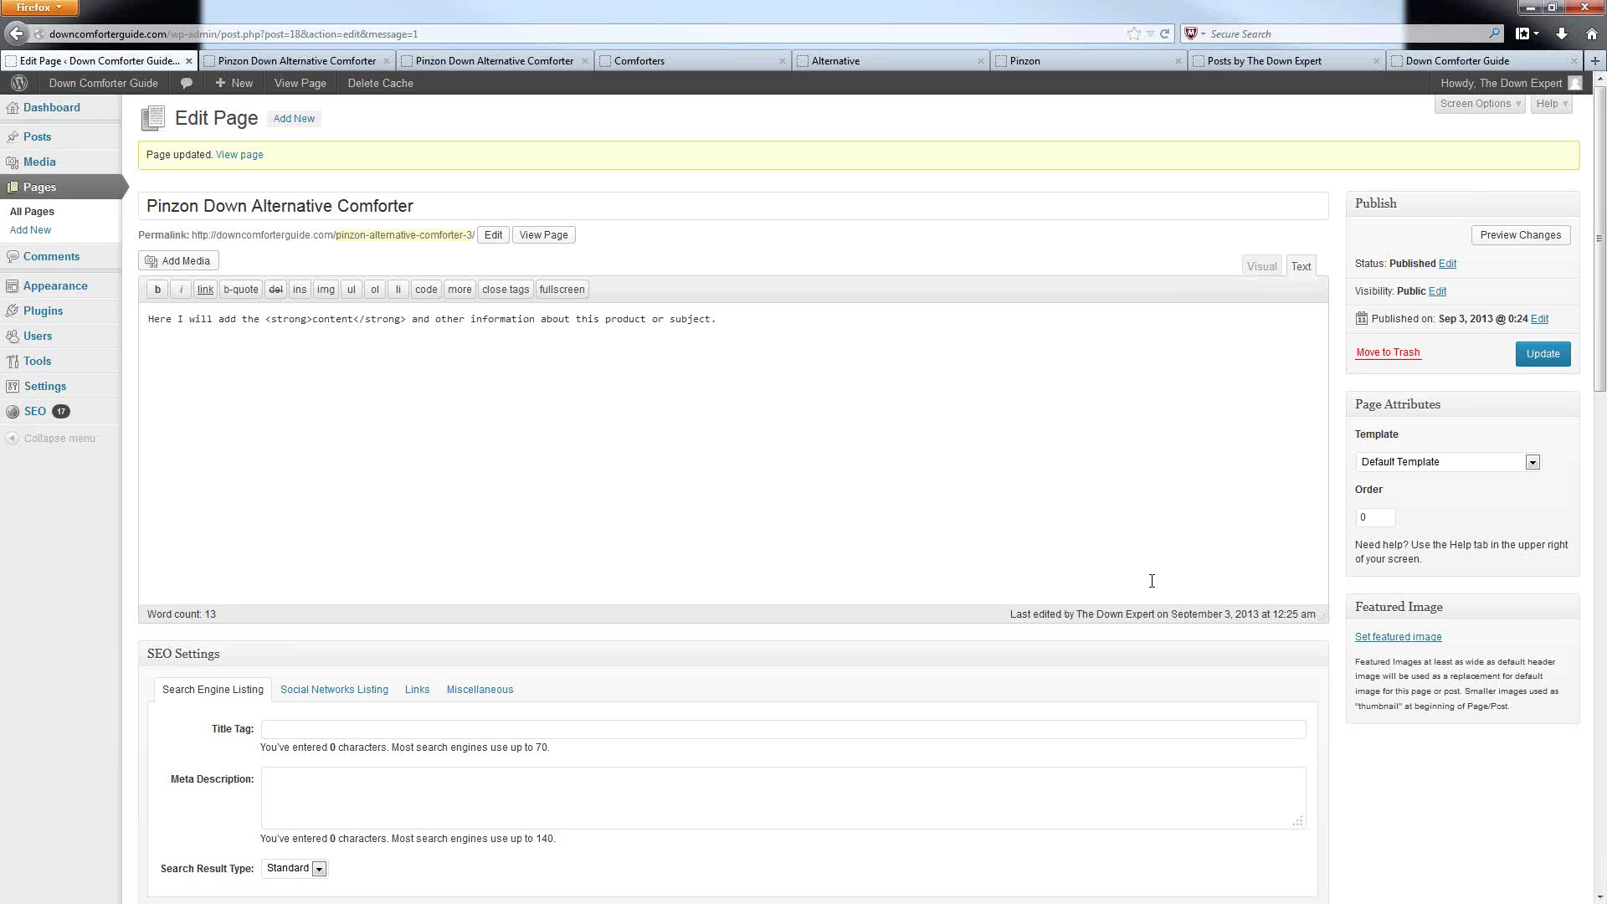
Set the page's template to Page With Posts and update the page.
{"action": "left_click", "coordinate": [1400, 467]}
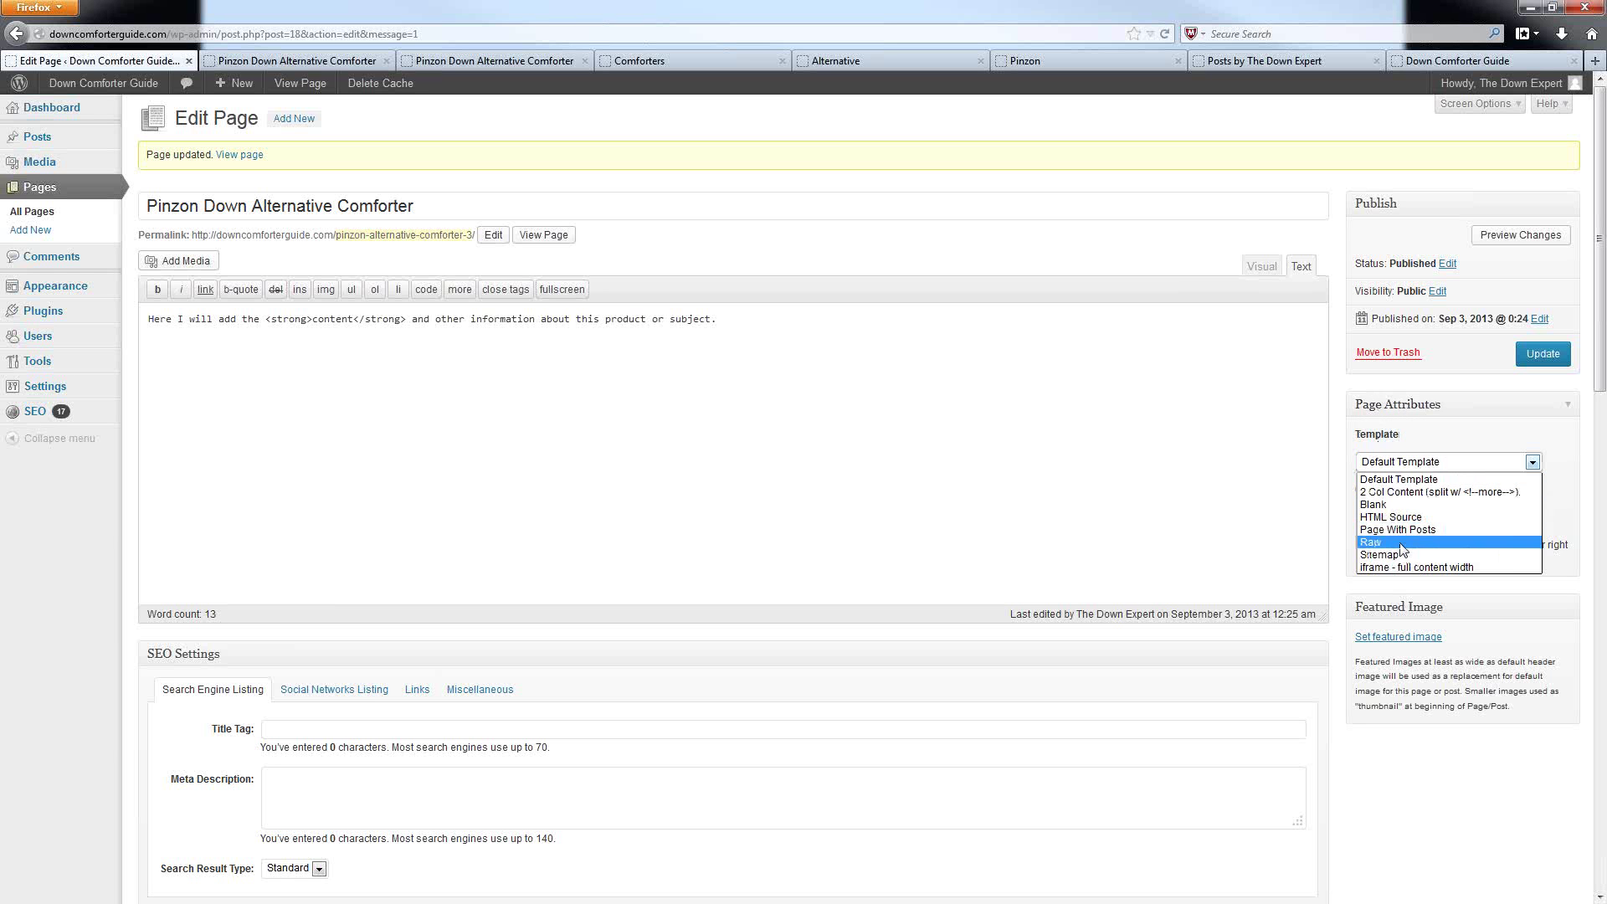
{"action": "left_click", "coordinate": [1423, 540]}
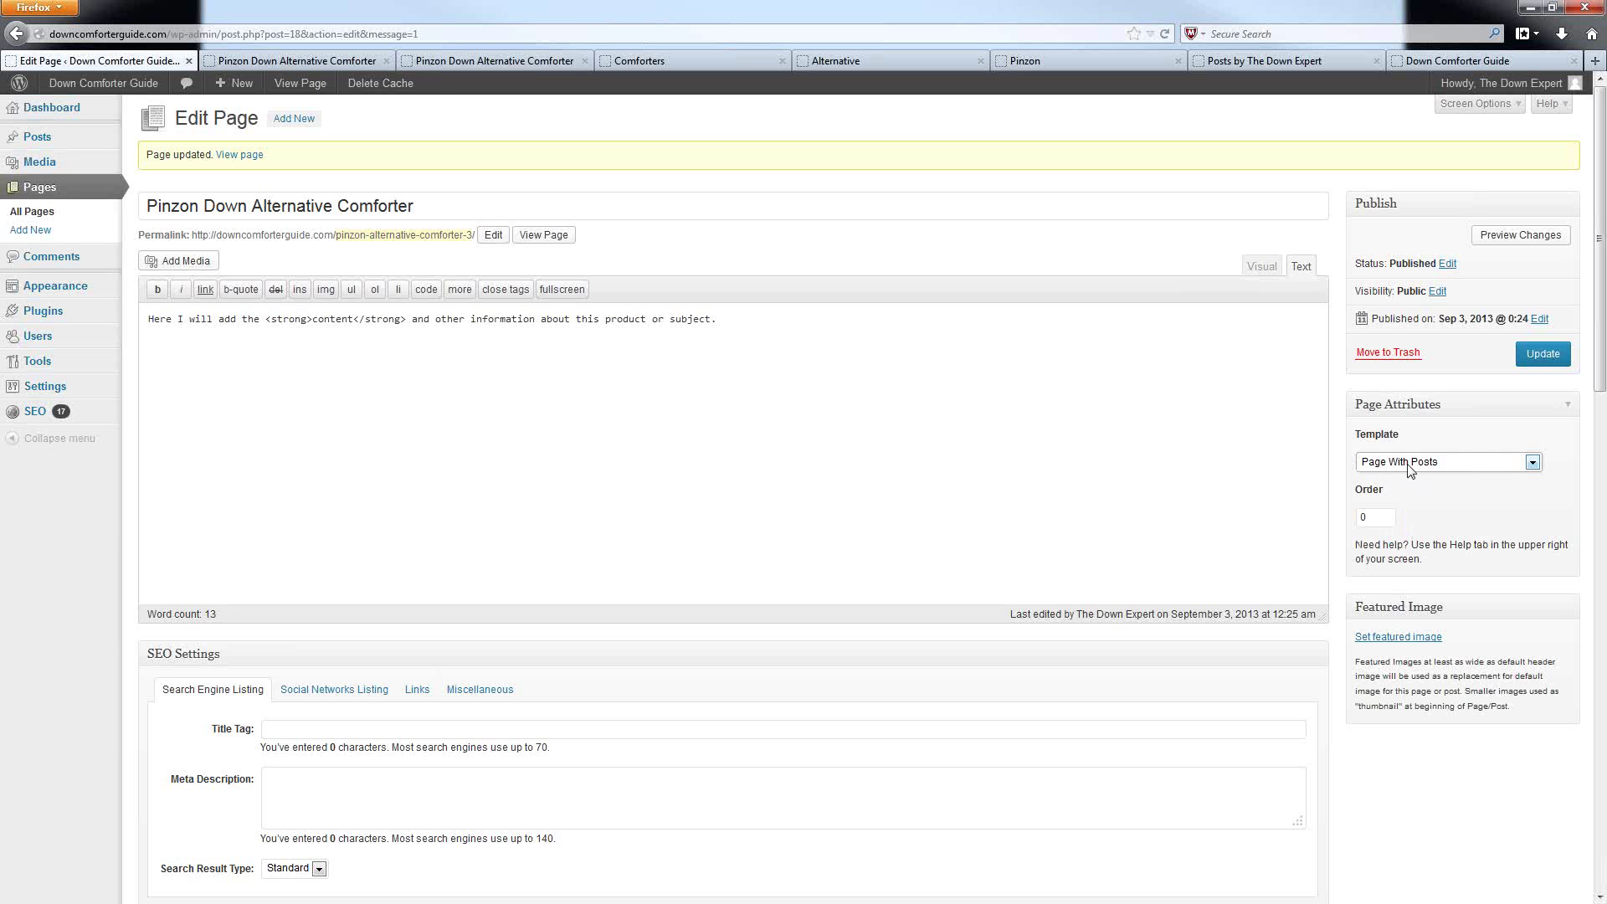
{"action": "left_click", "coordinate": [1540, 353]}
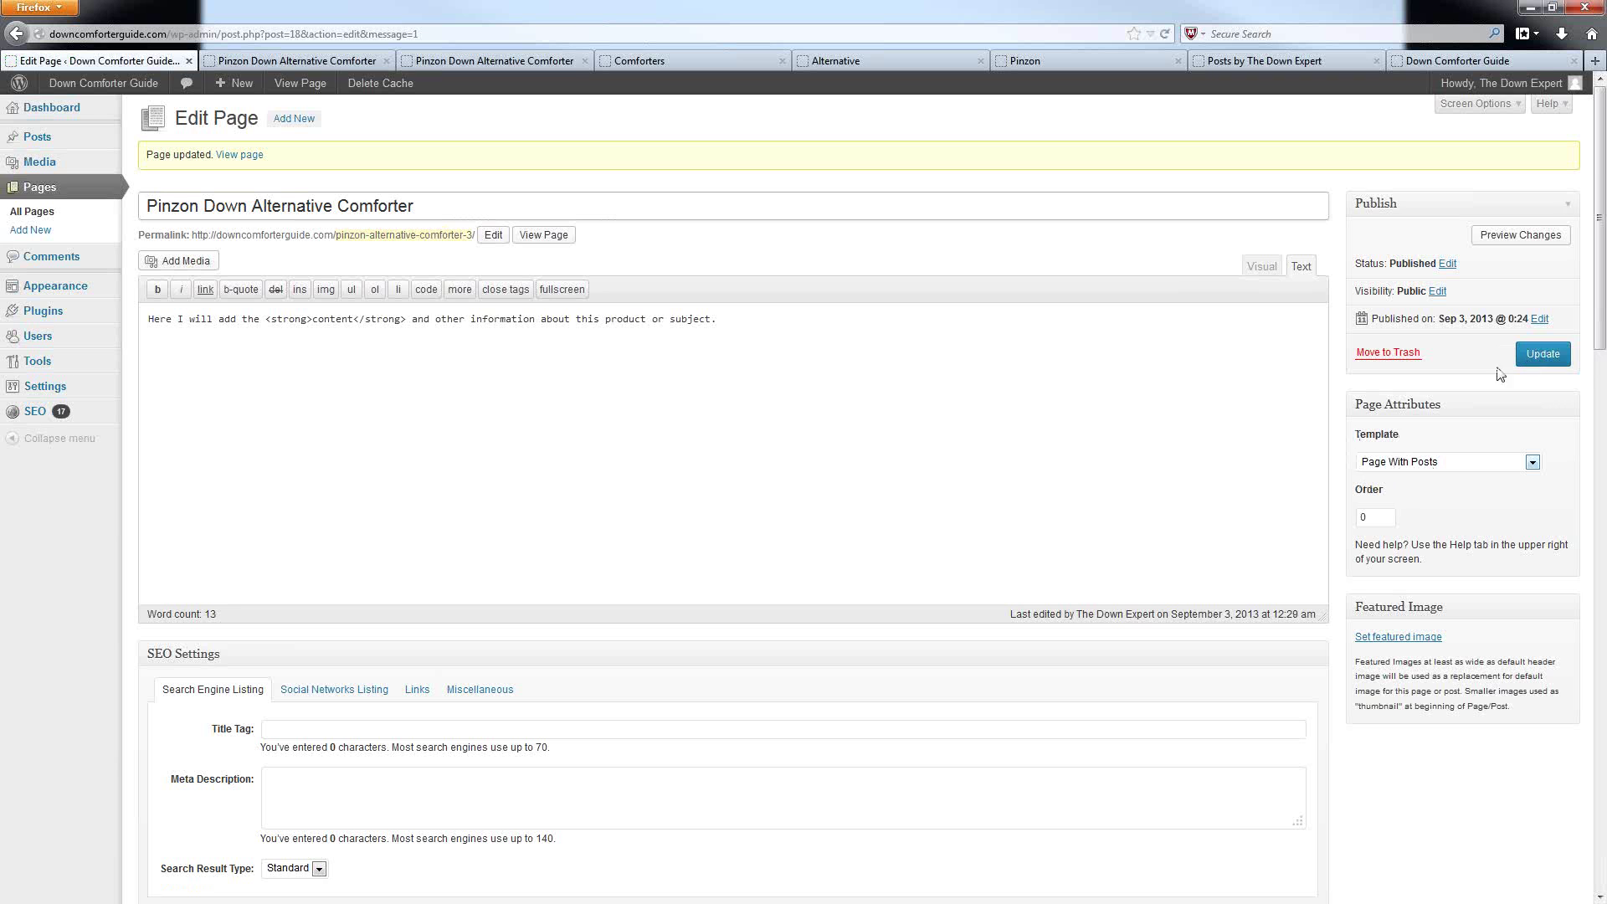
Examine the settings for the "Page with Posts" template in the page's Weaver II options.
{"action": "scroll", "coordinate": [1445, 435], "scroll_direction": "down", "scroll_amount": 3}
{"action": "scroll", "coordinate": [778, 405], "scroll_direction": "down", "scroll_amount": 10}
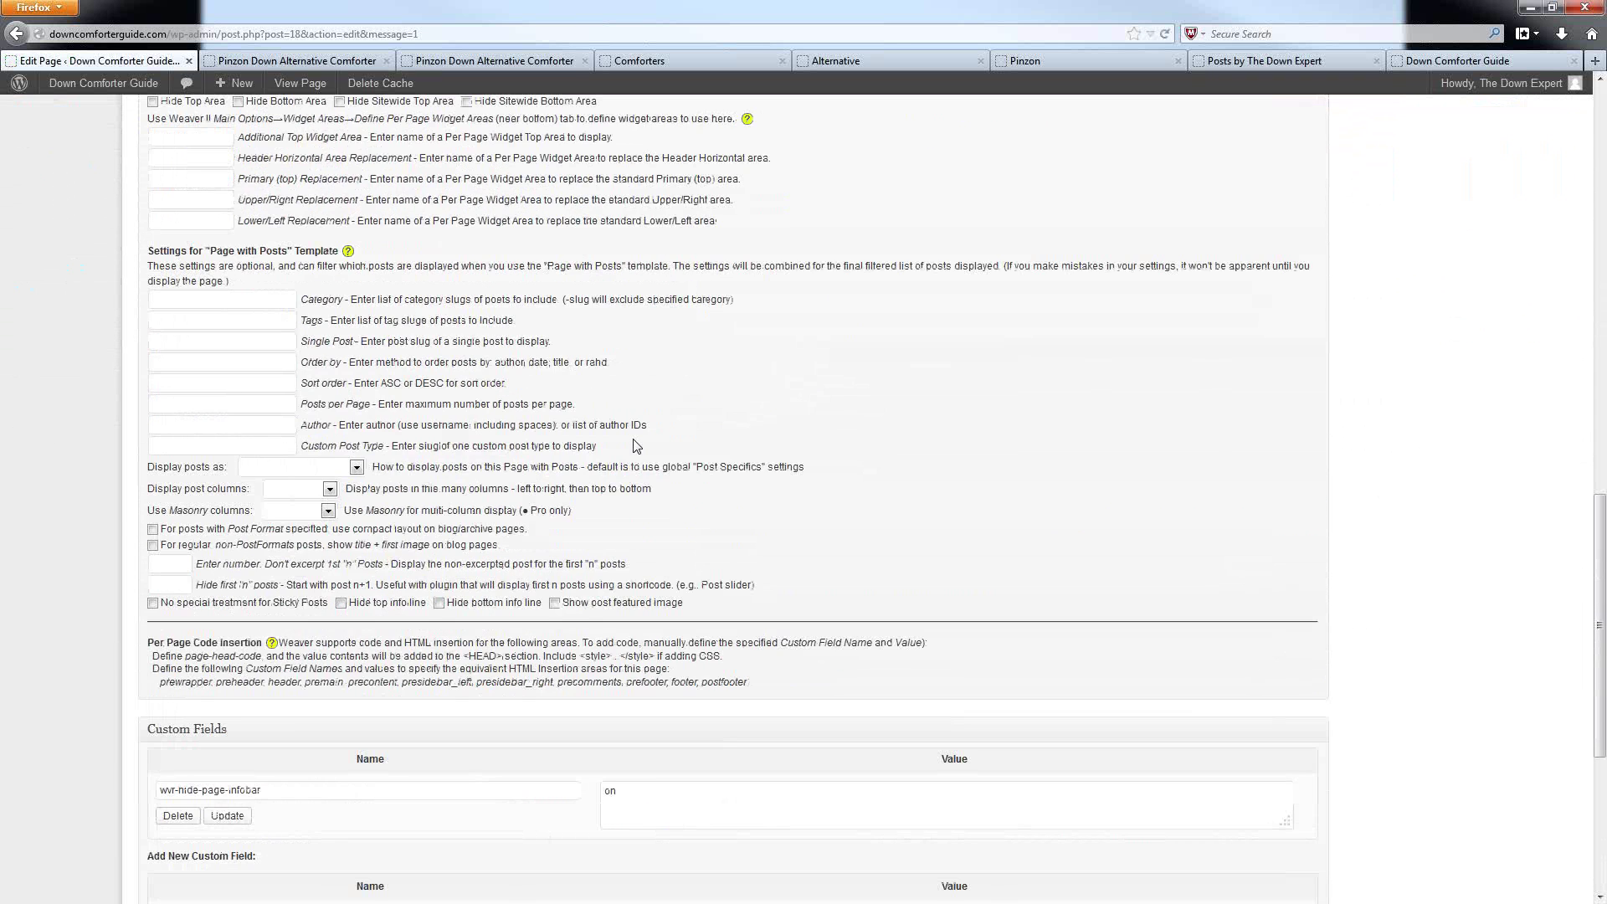
{"action": "scroll", "coordinate": [636, 445], "scroll_direction": "up", "scroll_amount": 2}
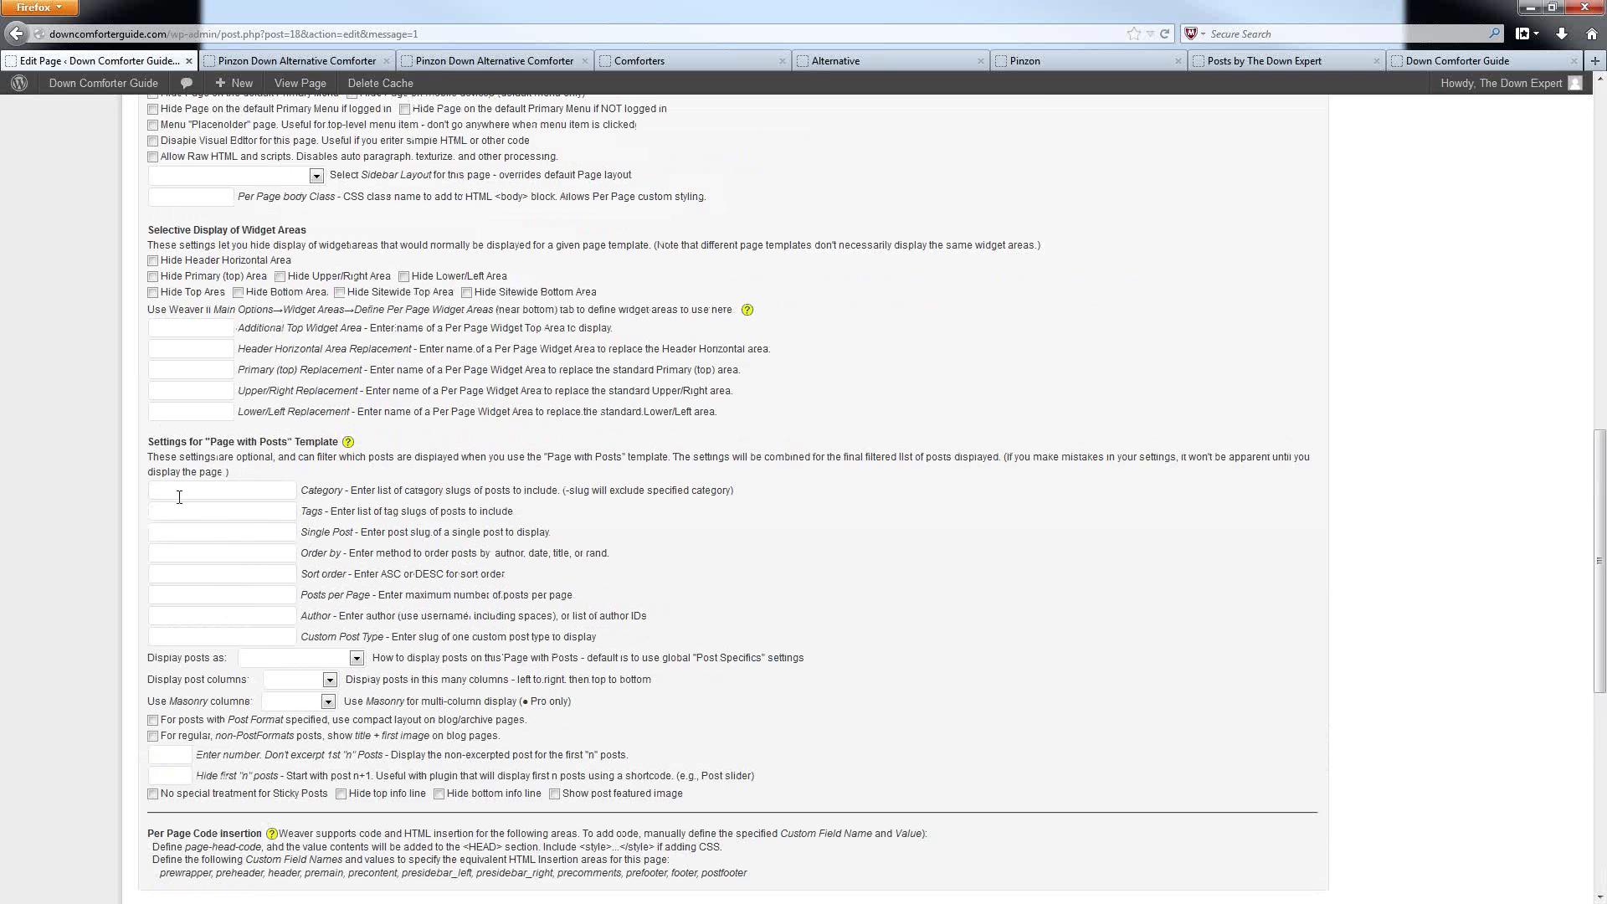
{"action": "scroll", "coordinate": [298, 390], "scroll_direction": "up", "scroll_amount": 3}
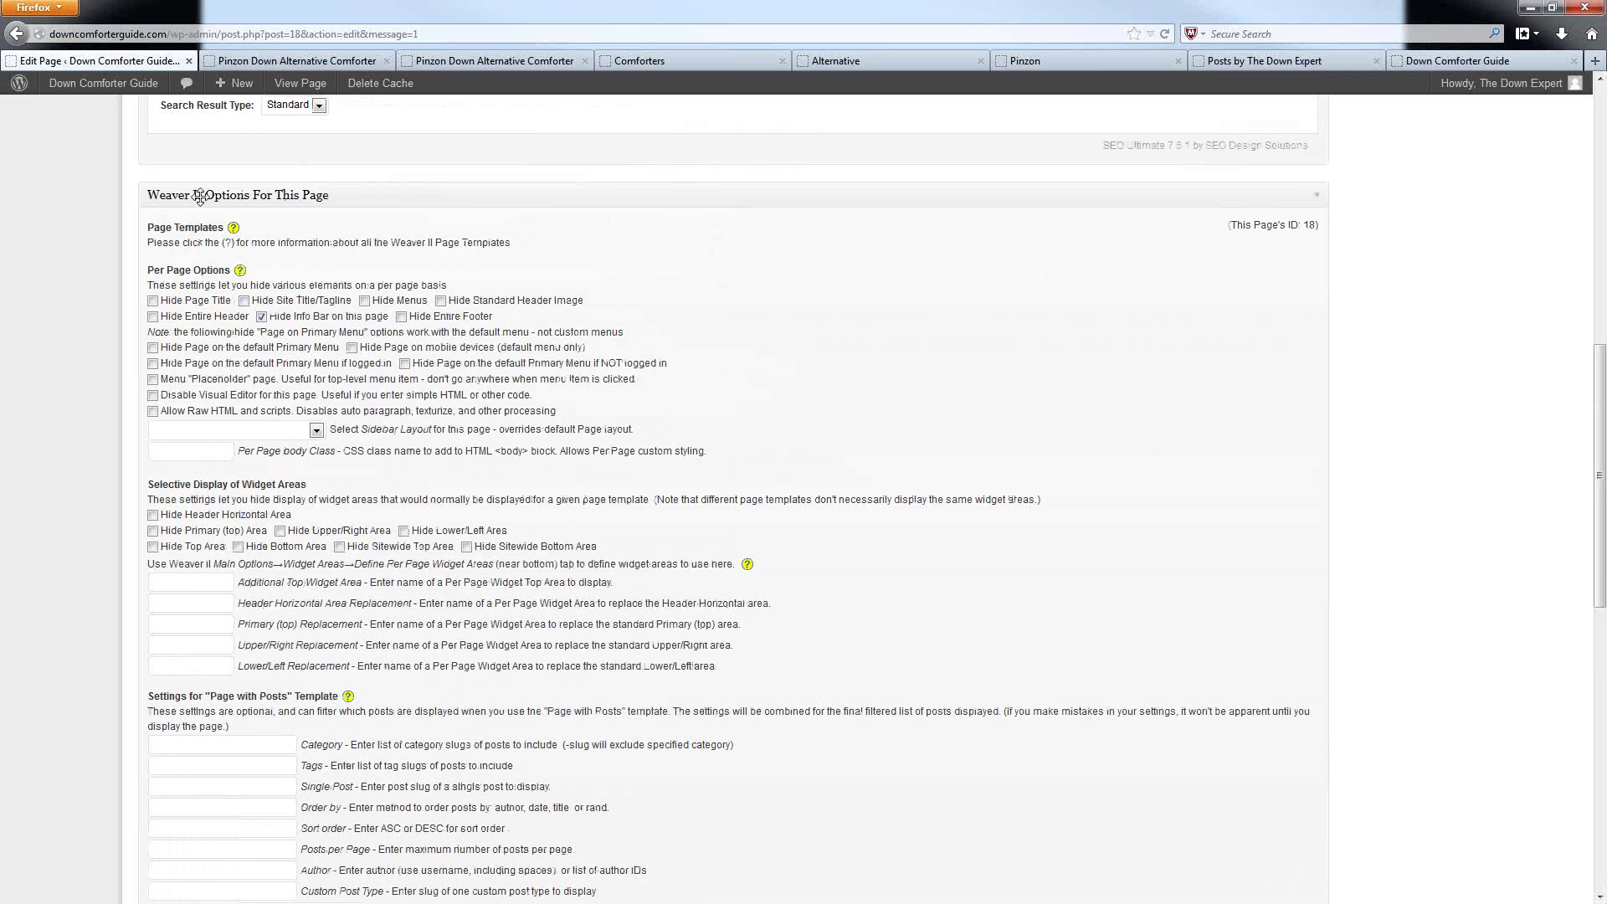
{"action": "scroll", "coordinate": [341, 523], "scroll_direction": "down", "scroll_amount": 3}
{"action": "scroll", "coordinate": [334, 515], "scroll_direction": "down", "scroll_amount": 1}
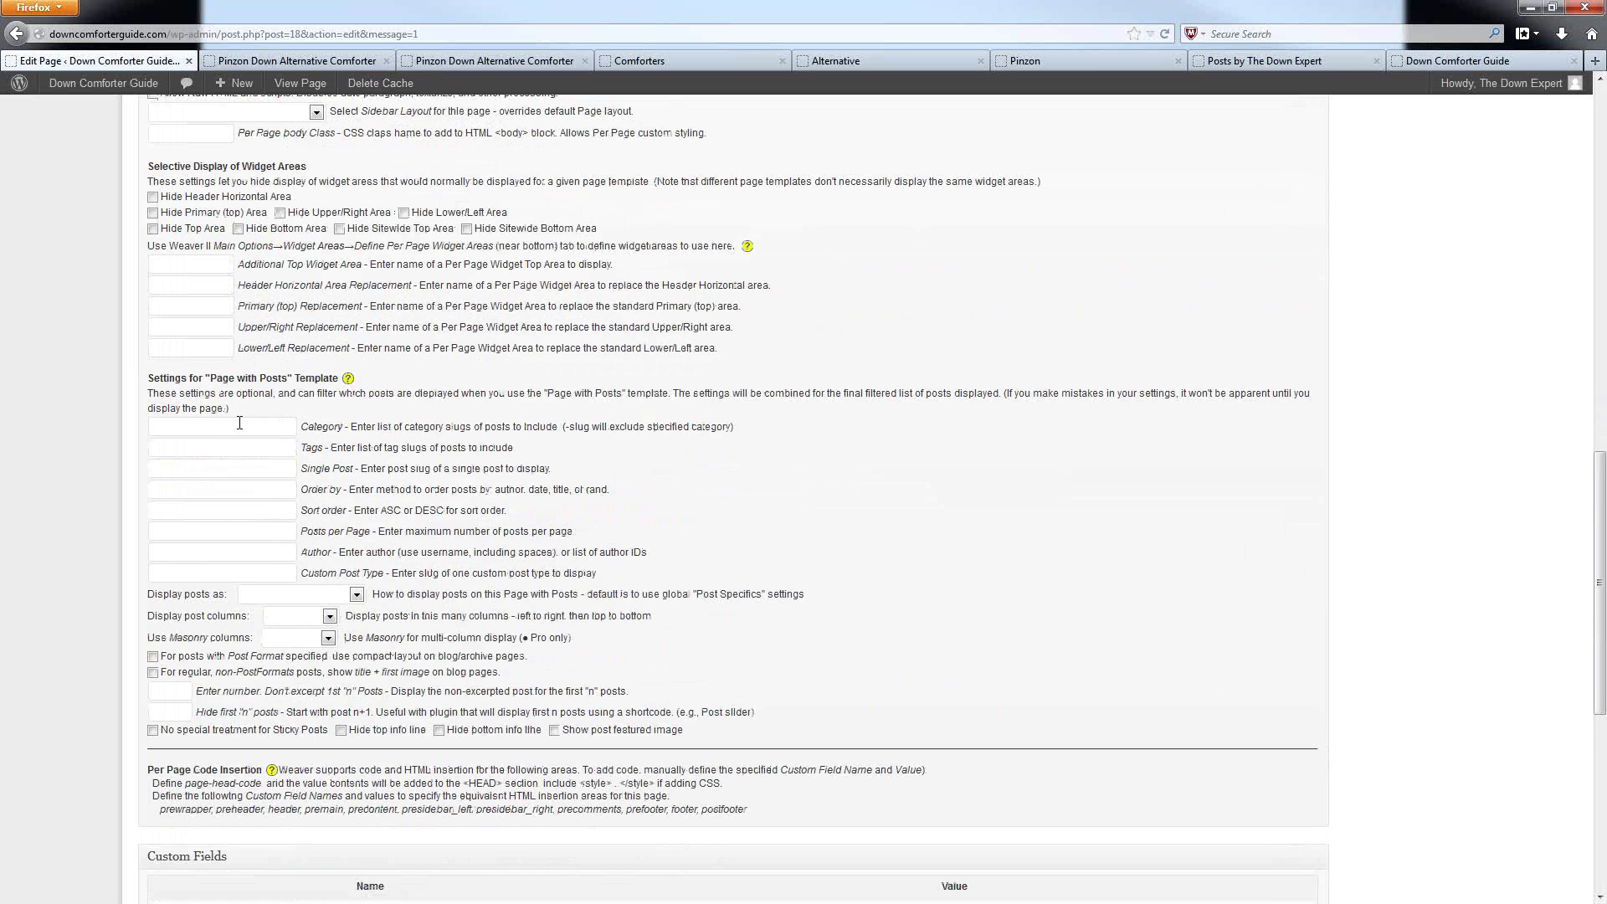
{"action": "scroll", "coordinate": [219, 404], "scroll_direction": "down", "scroll_amount": 1}
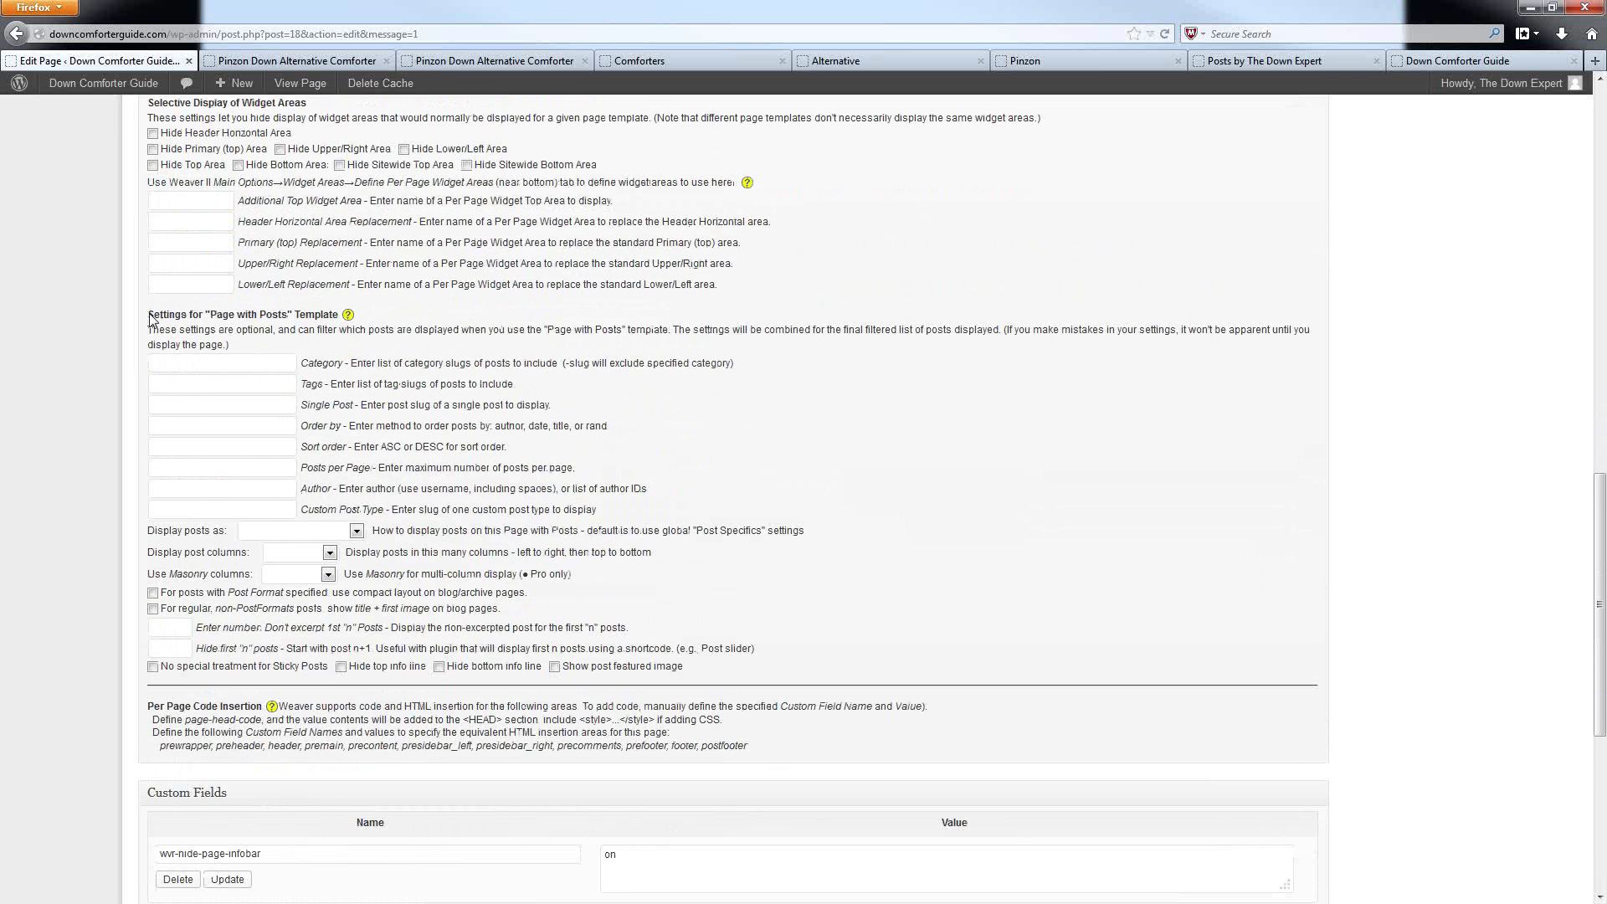
{"action": "left_click_drag", "start_coordinate": [148, 315], "coordinate": [338, 318]}
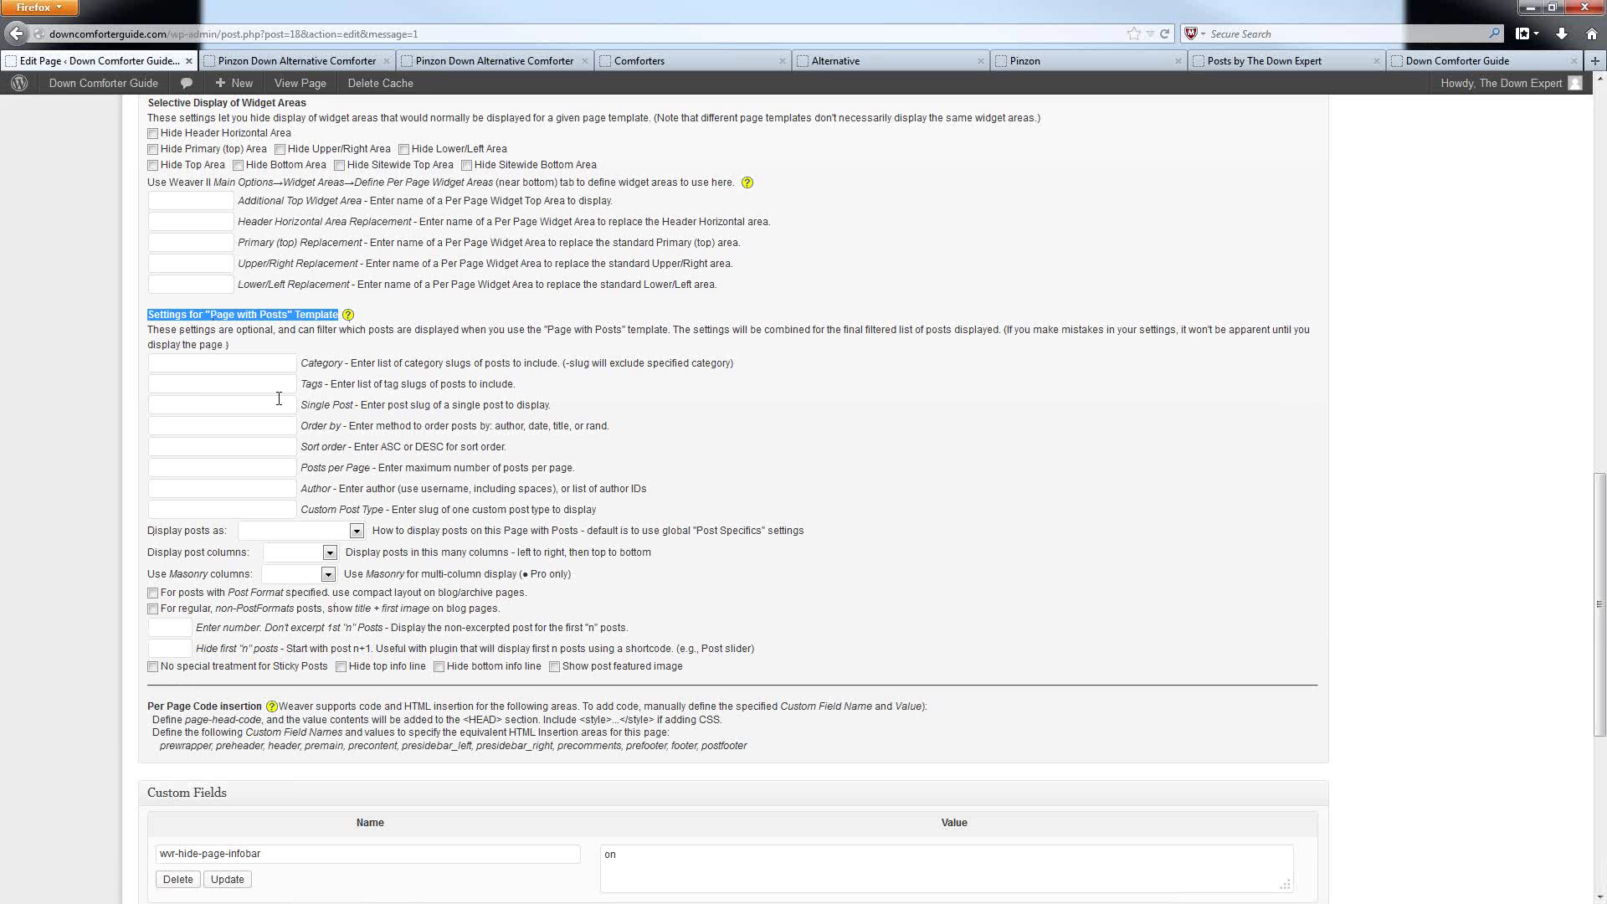
Enter comforters as the category slug in the "Page with Posts" template settings.
{"action": "left_click", "coordinate": [241, 365]}
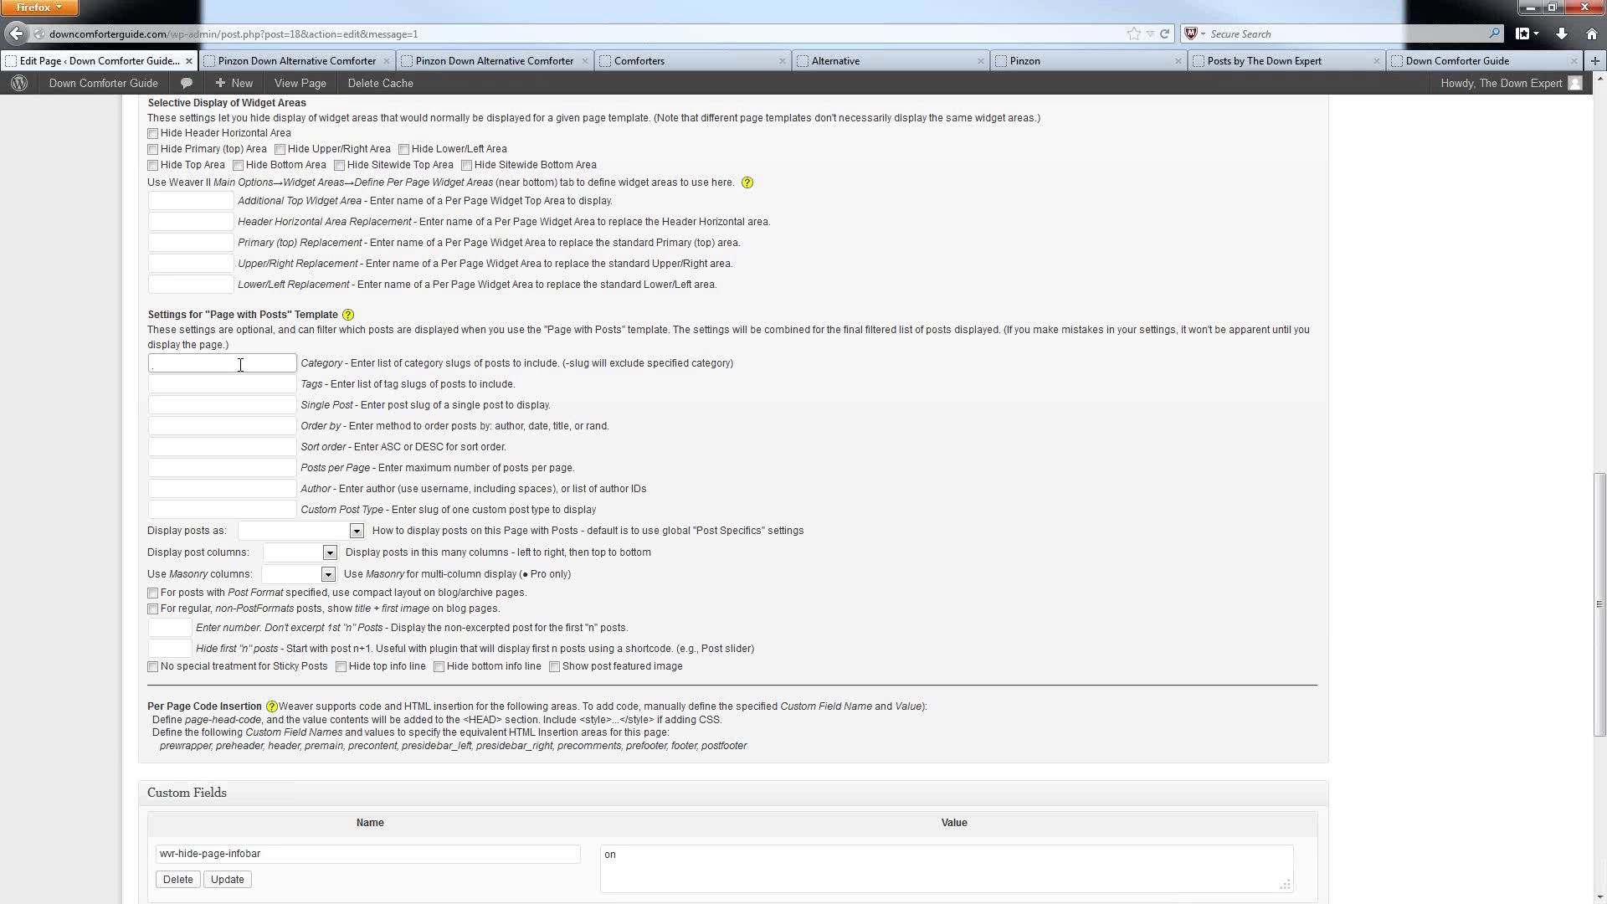
{"action": "type", "text": "omforters"}
{"action": "double_click", "coordinate": [179, 366]}
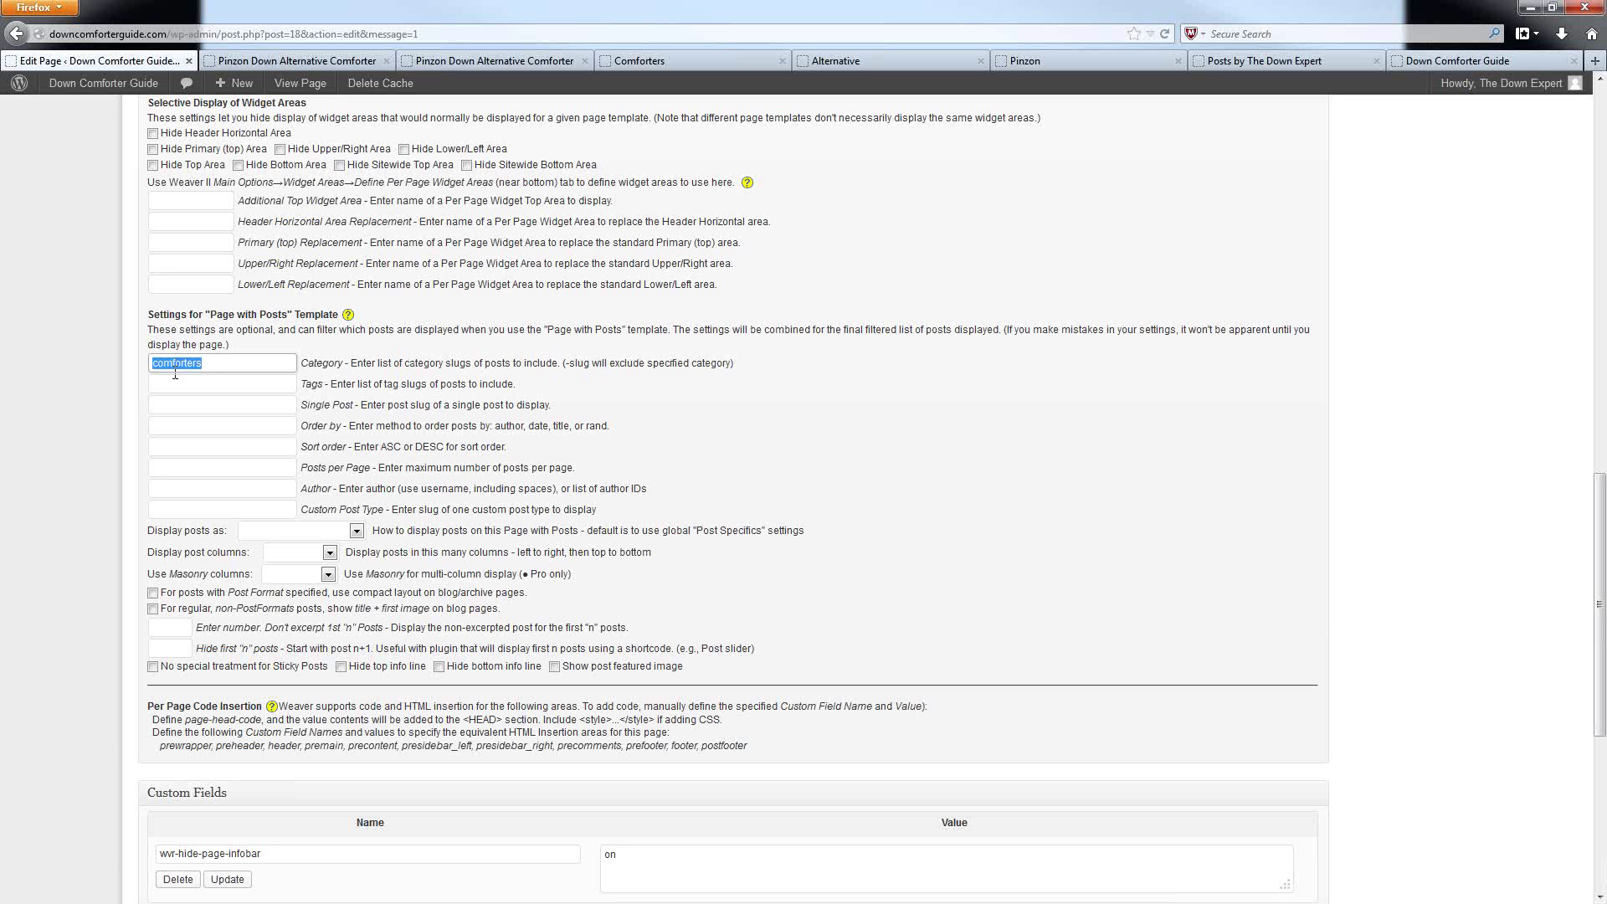
{"action": "left_click", "coordinate": [408, 365]}
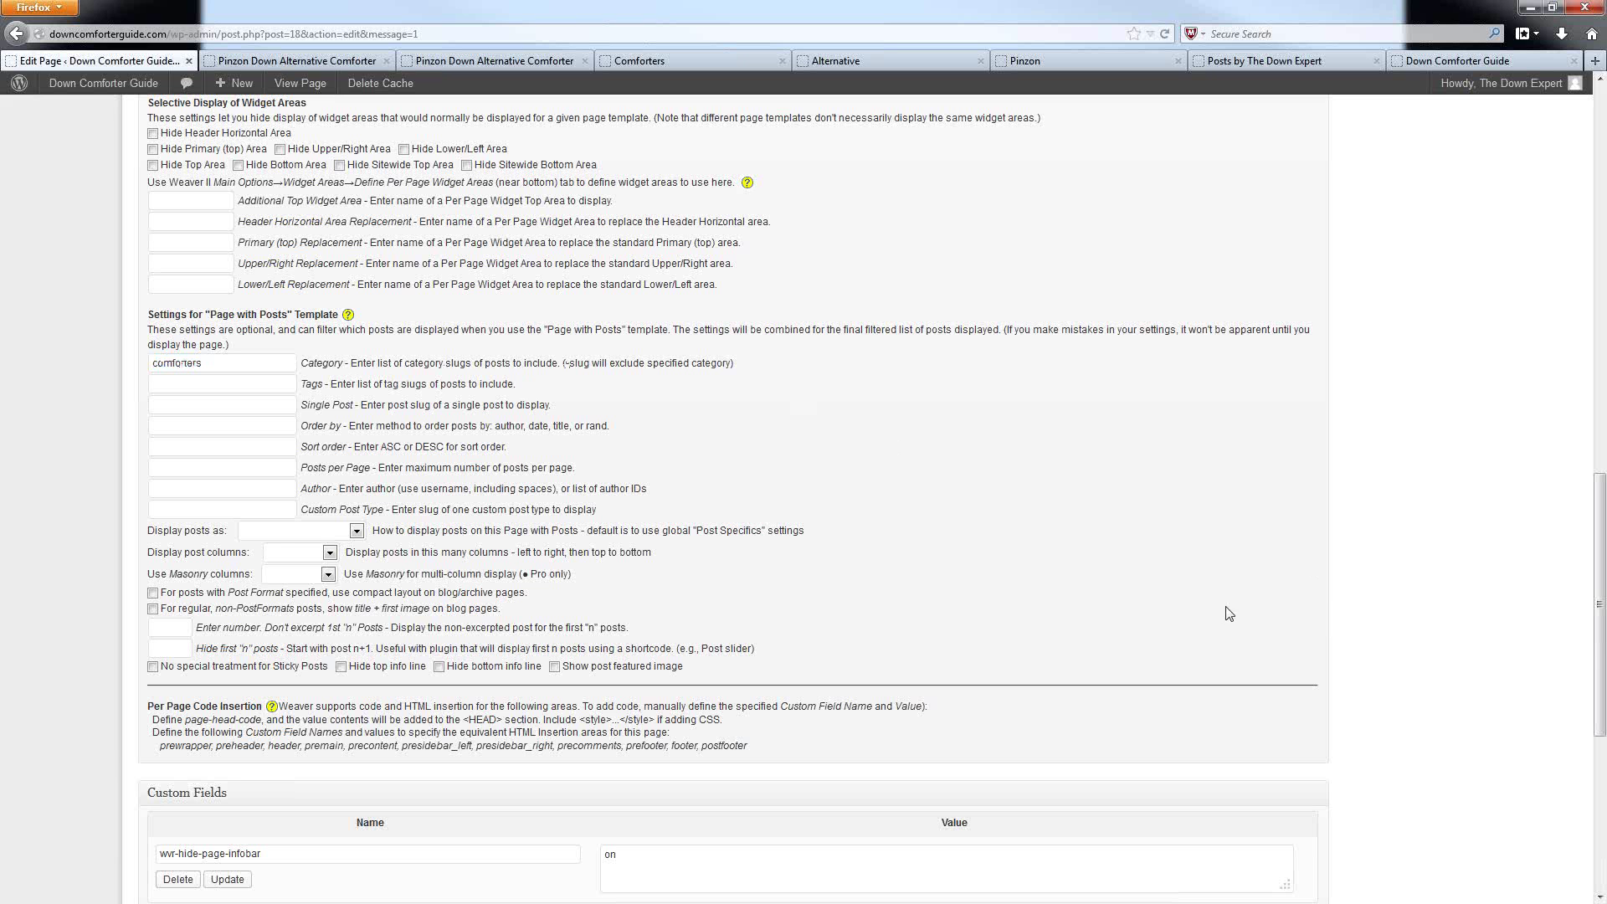
Review the choices for displaying posts, post columns and Masonry columns in the "Page with Posts" settings.
{"action": "left_click", "coordinate": [272, 532]}
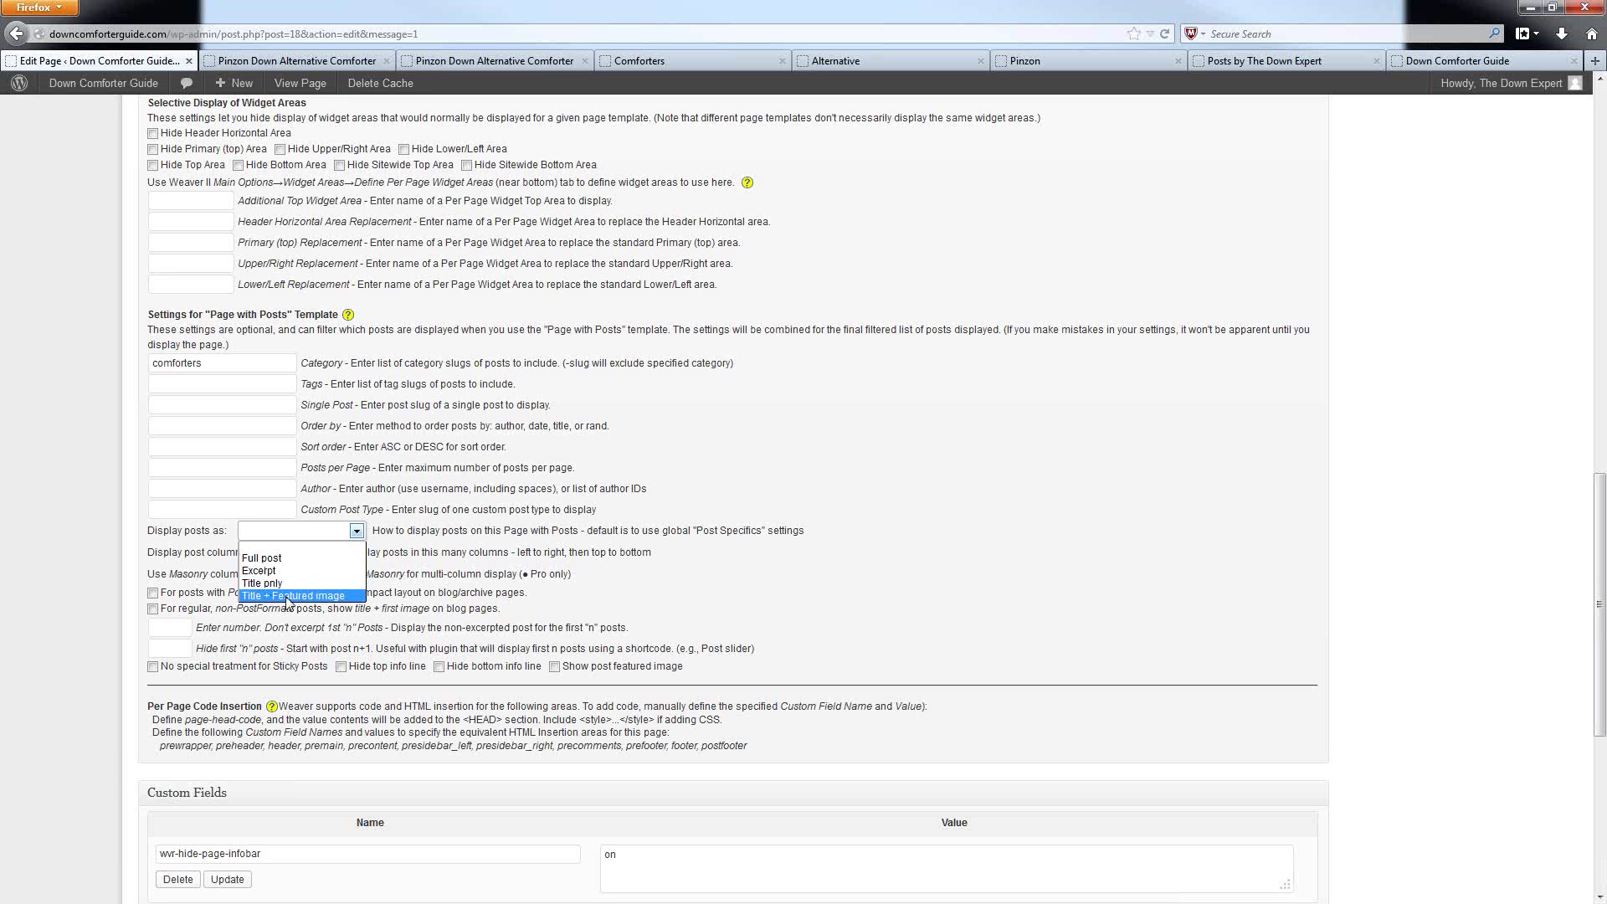
{"action": "left_click", "coordinate": [414, 568]}
{"action": "left_click", "coordinate": [290, 554]}
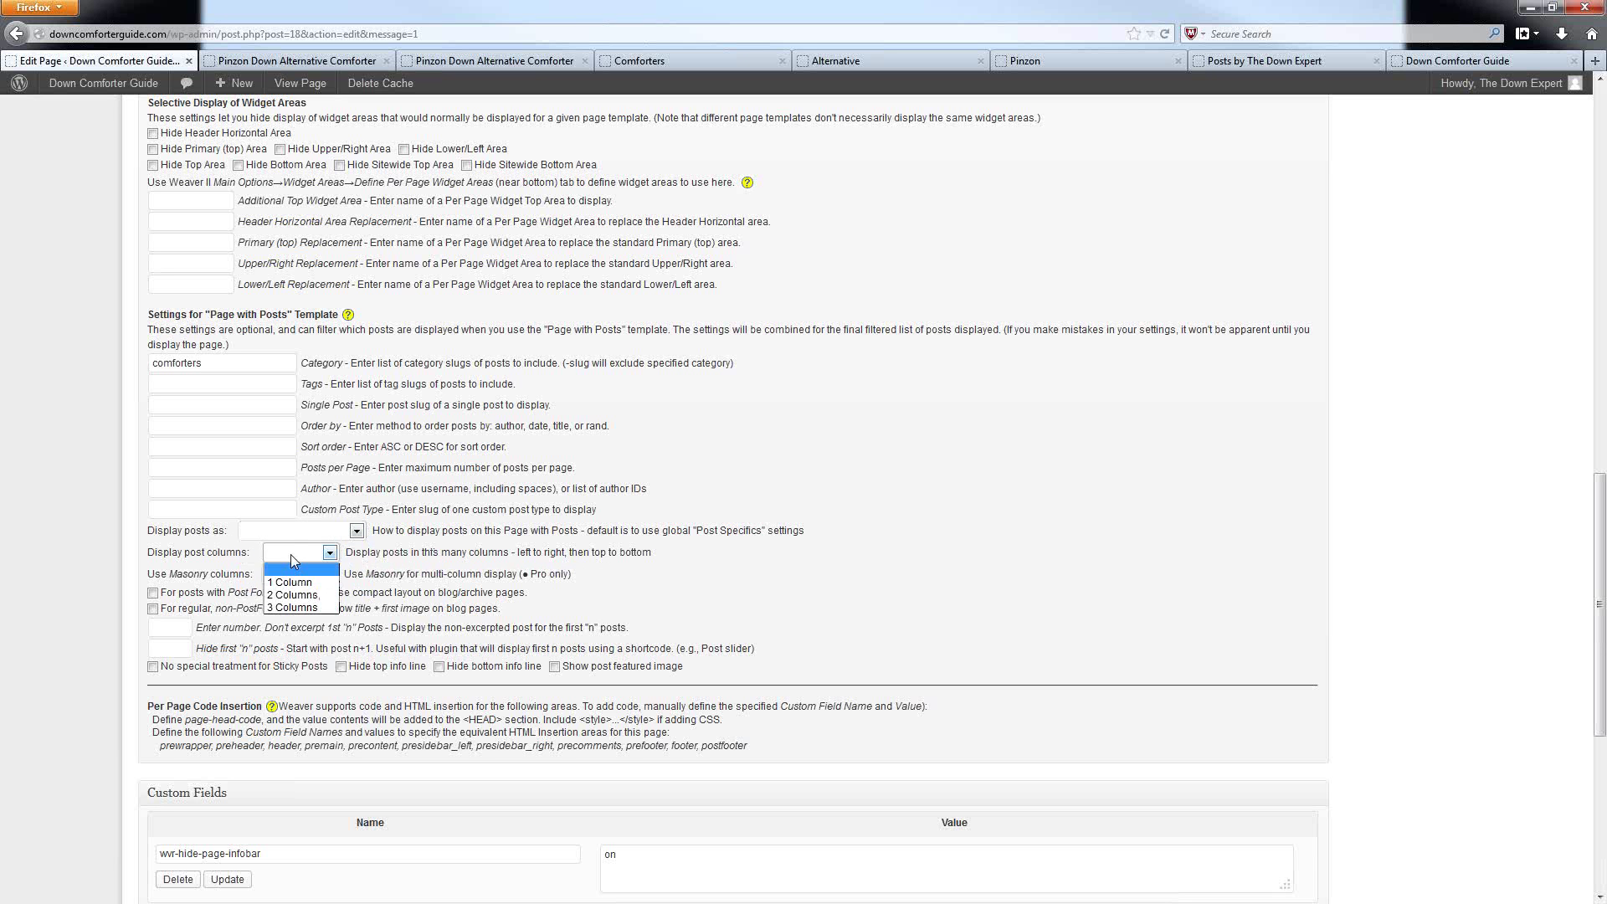
{"action": "left_click", "coordinate": [290, 554]}
{"action": "left_click", "coordinate": [285, 574]}
{"action": "left_click", "coordinate": [285, 574]}
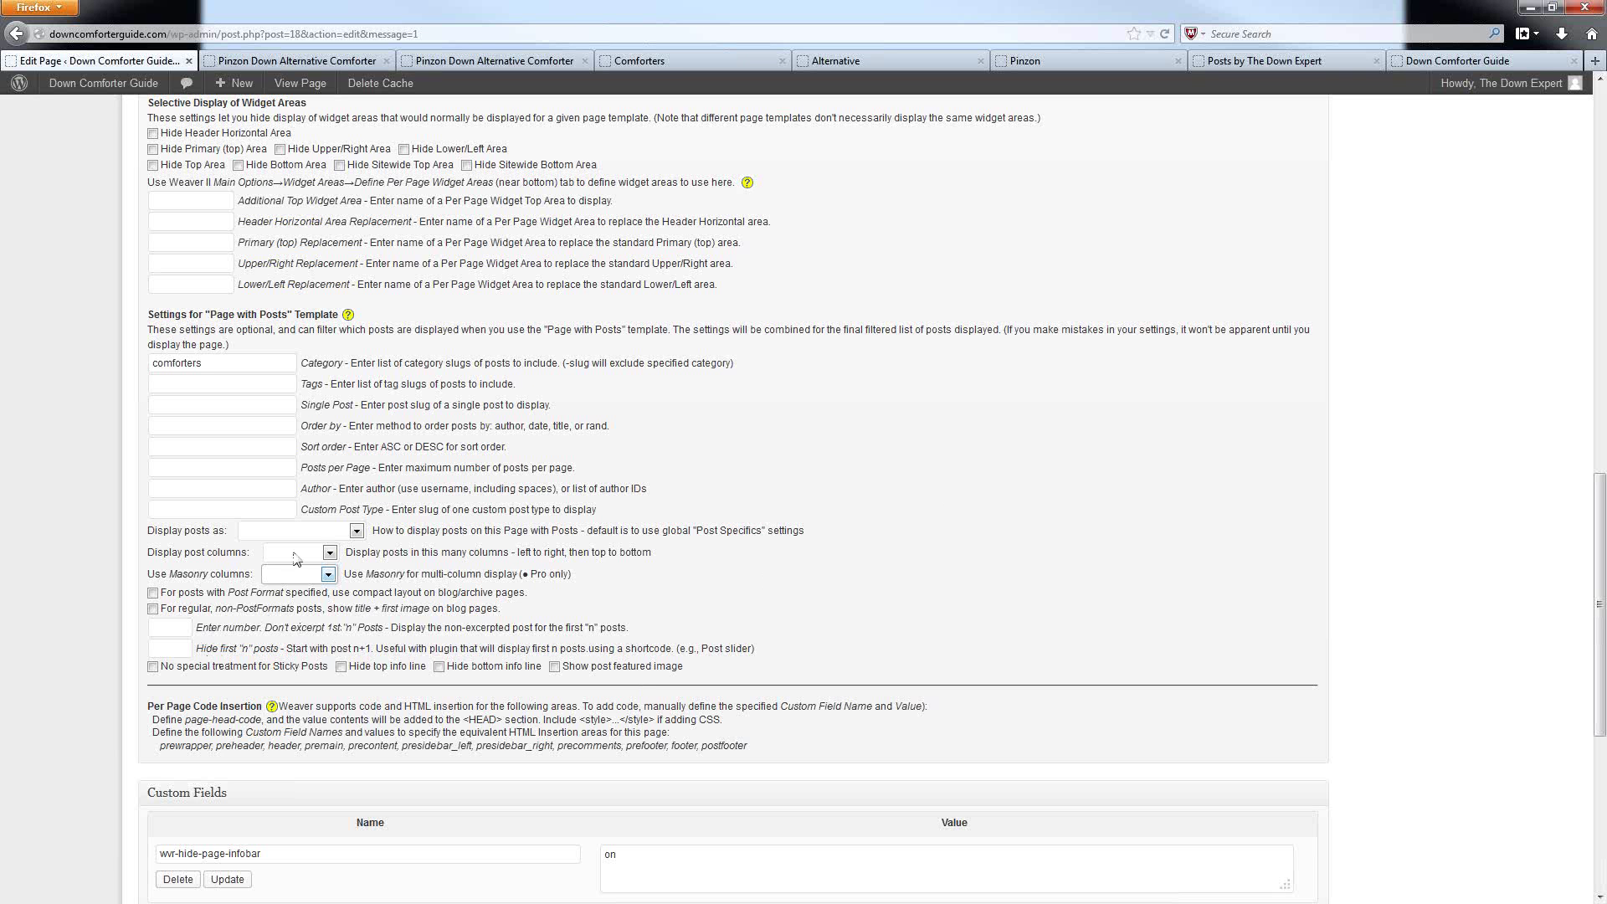
Update the page to save its comforters category filter.
{"action": "left_click", "coordinate": [1015, 573]}
{"action": "scroll", "coordinate": [1208, 574], "scroll_direction": "up", "scroll_amount": 15}
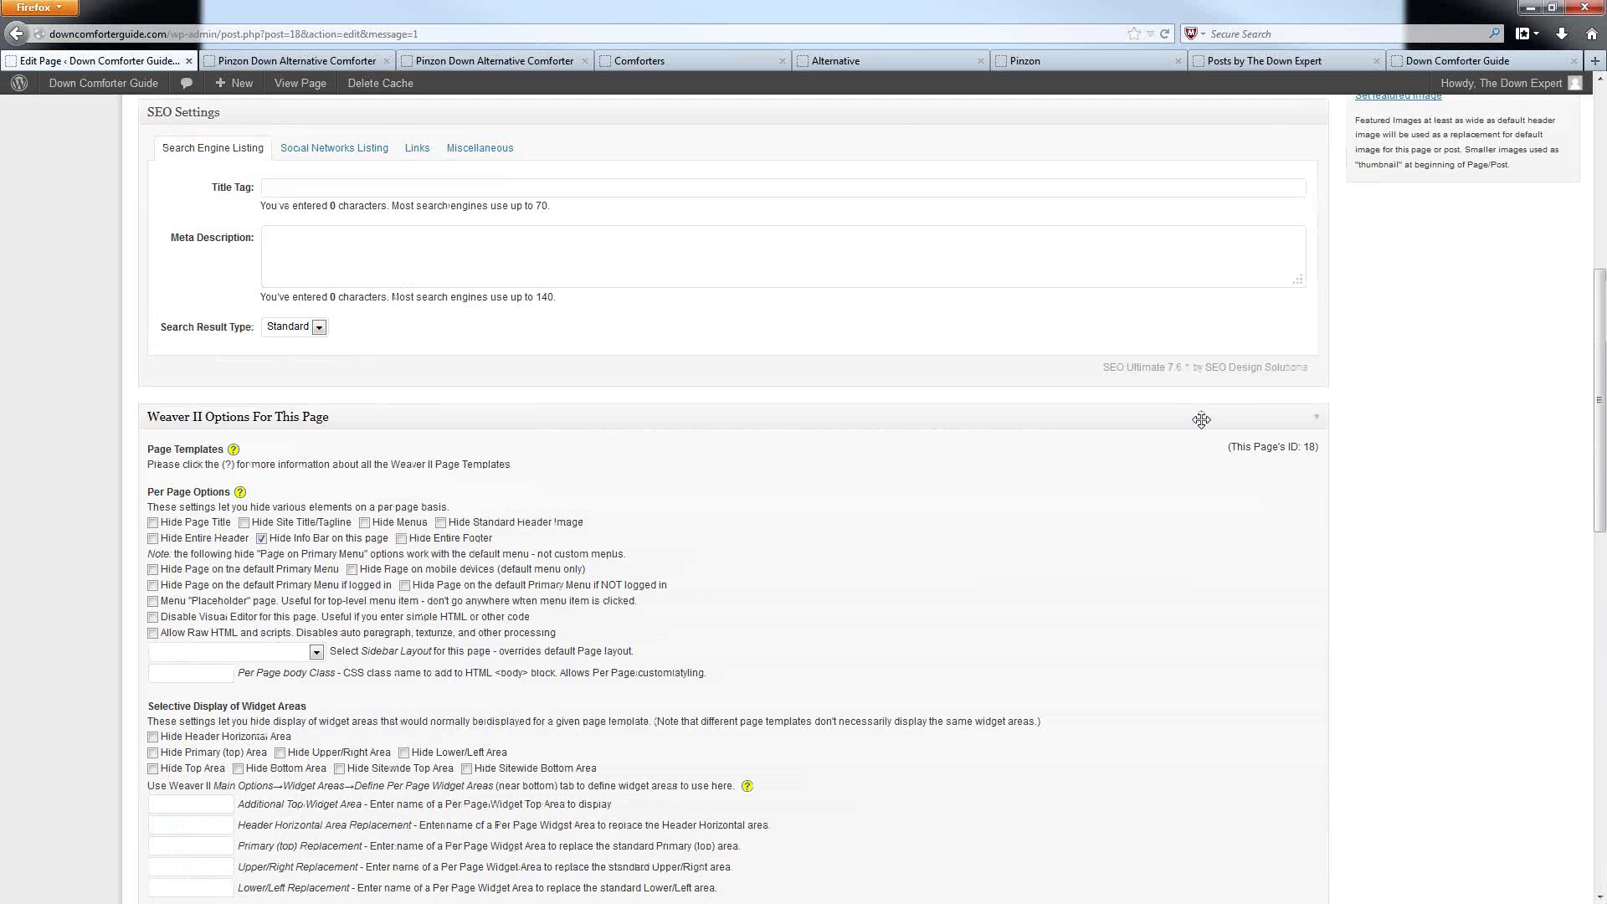
{"action": "left_click", "coordinate": [1540, 354]}
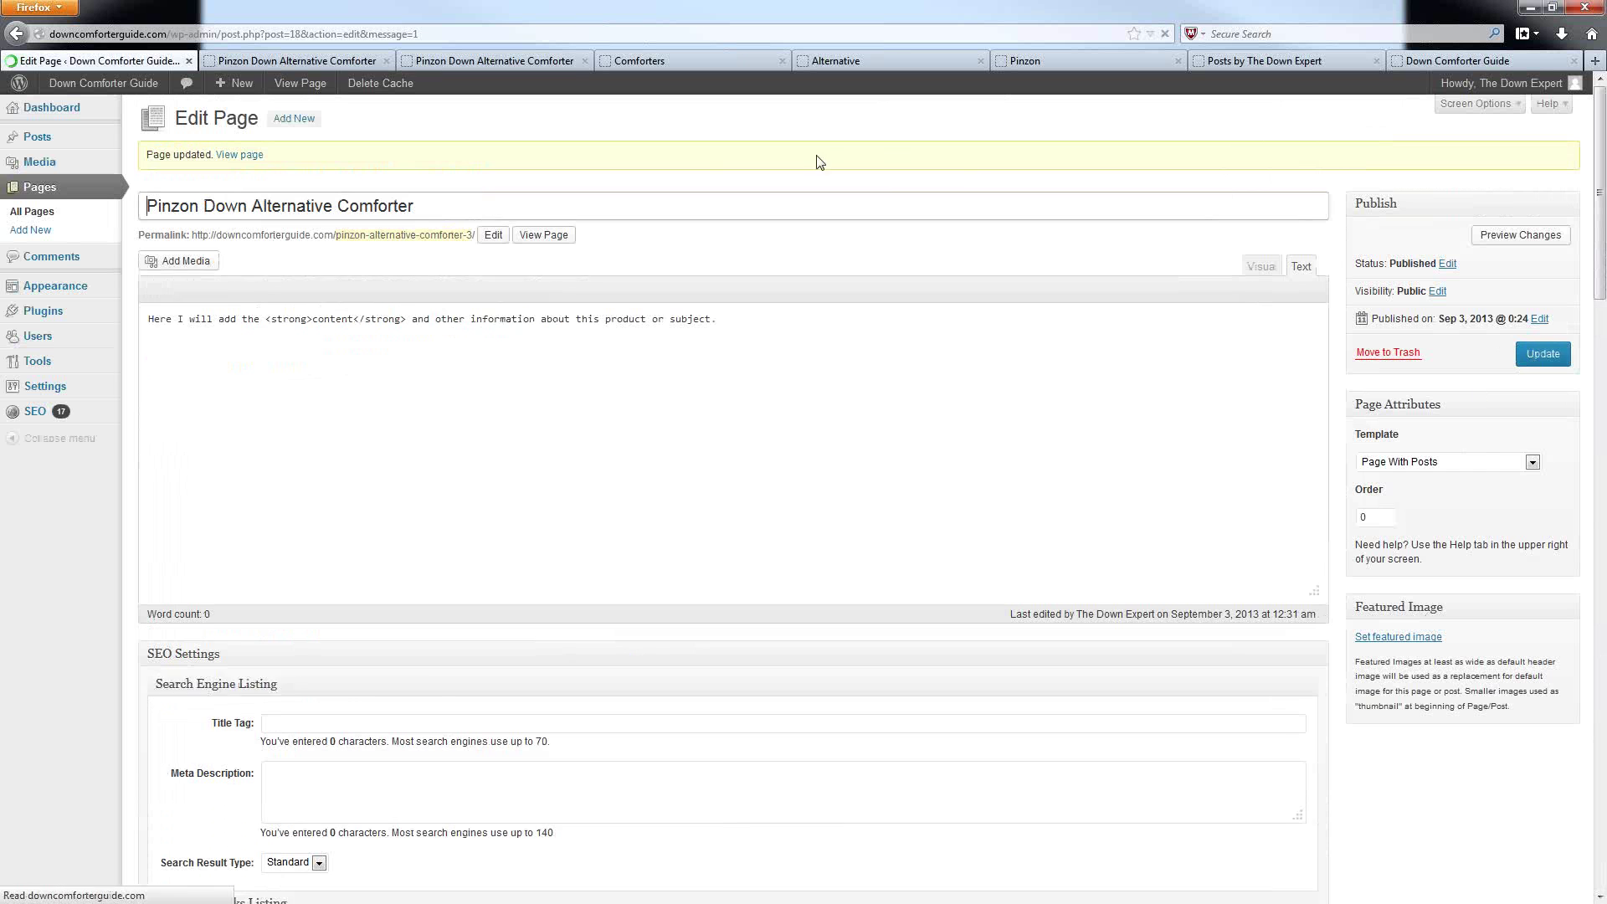
Review the live post and the Comforters category archive, and reload the live page.
{"action": "left_click", "coordinate": [254, 63]}
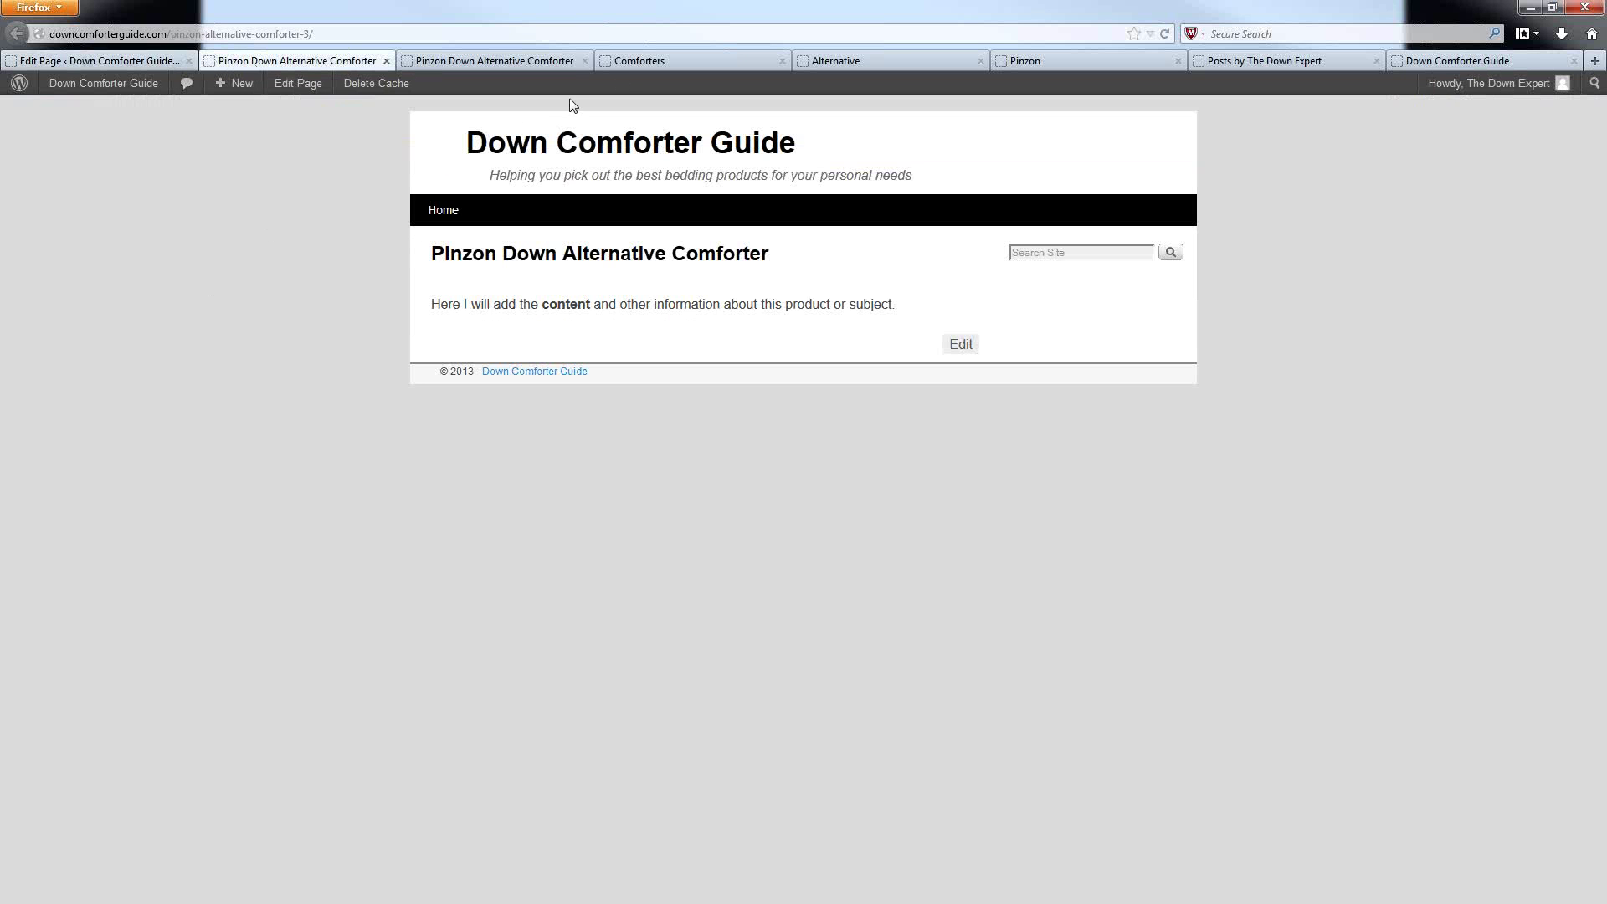
{"action": "left_click", "coordinate": [457, 62]}
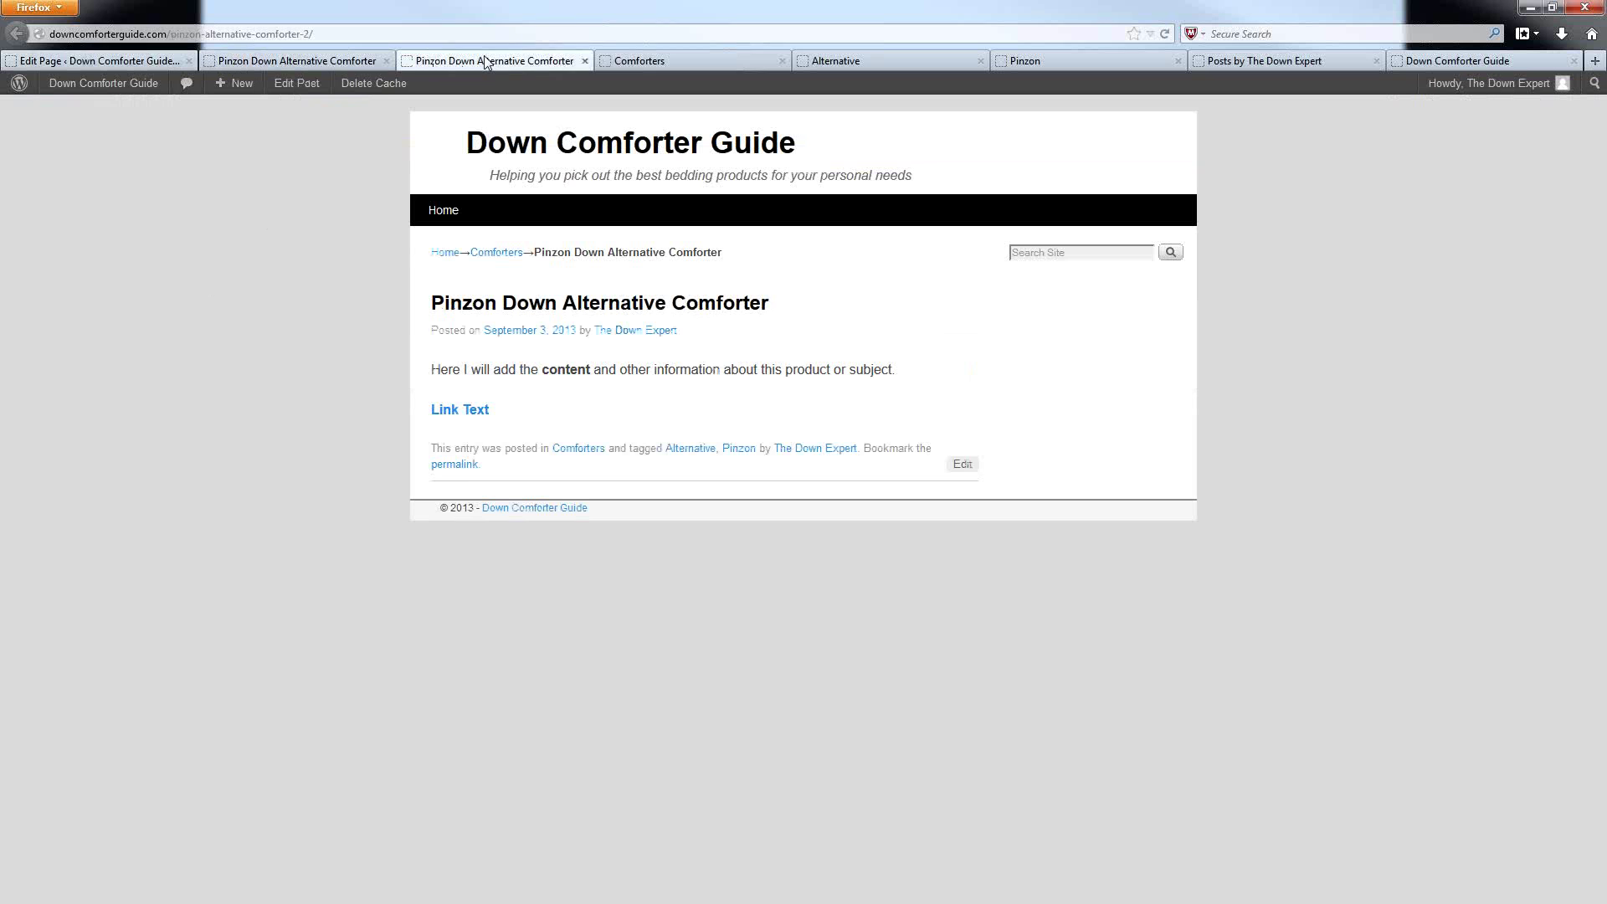
{"action": "left_click", "coordinate": [625, 63]}
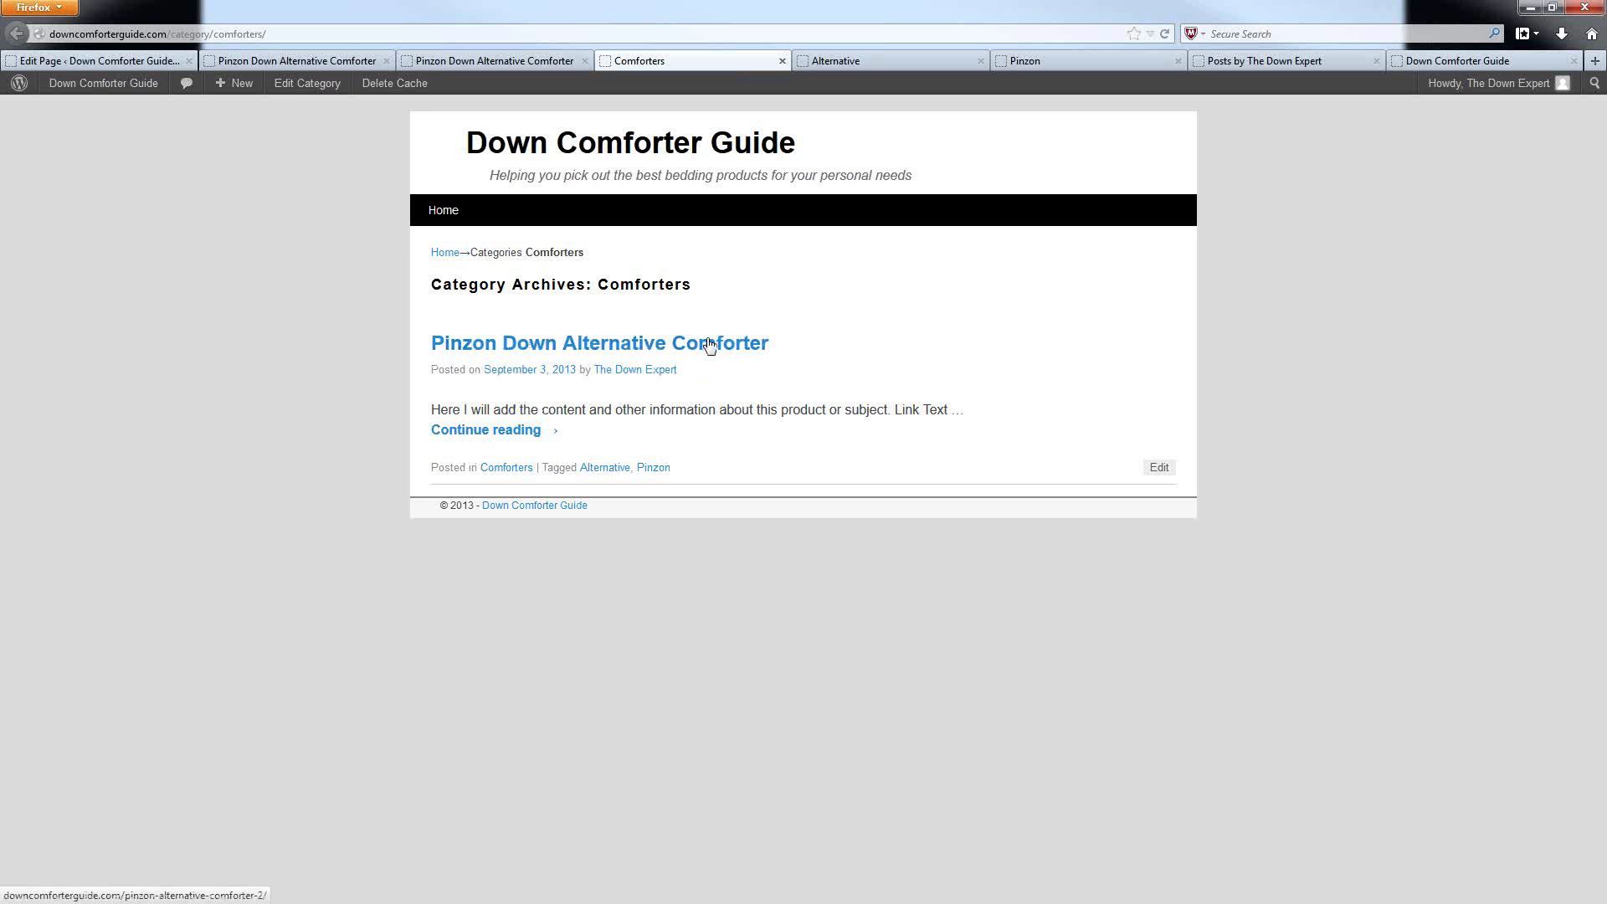
{"action": "left_click", "coordinate": [286, 61]}
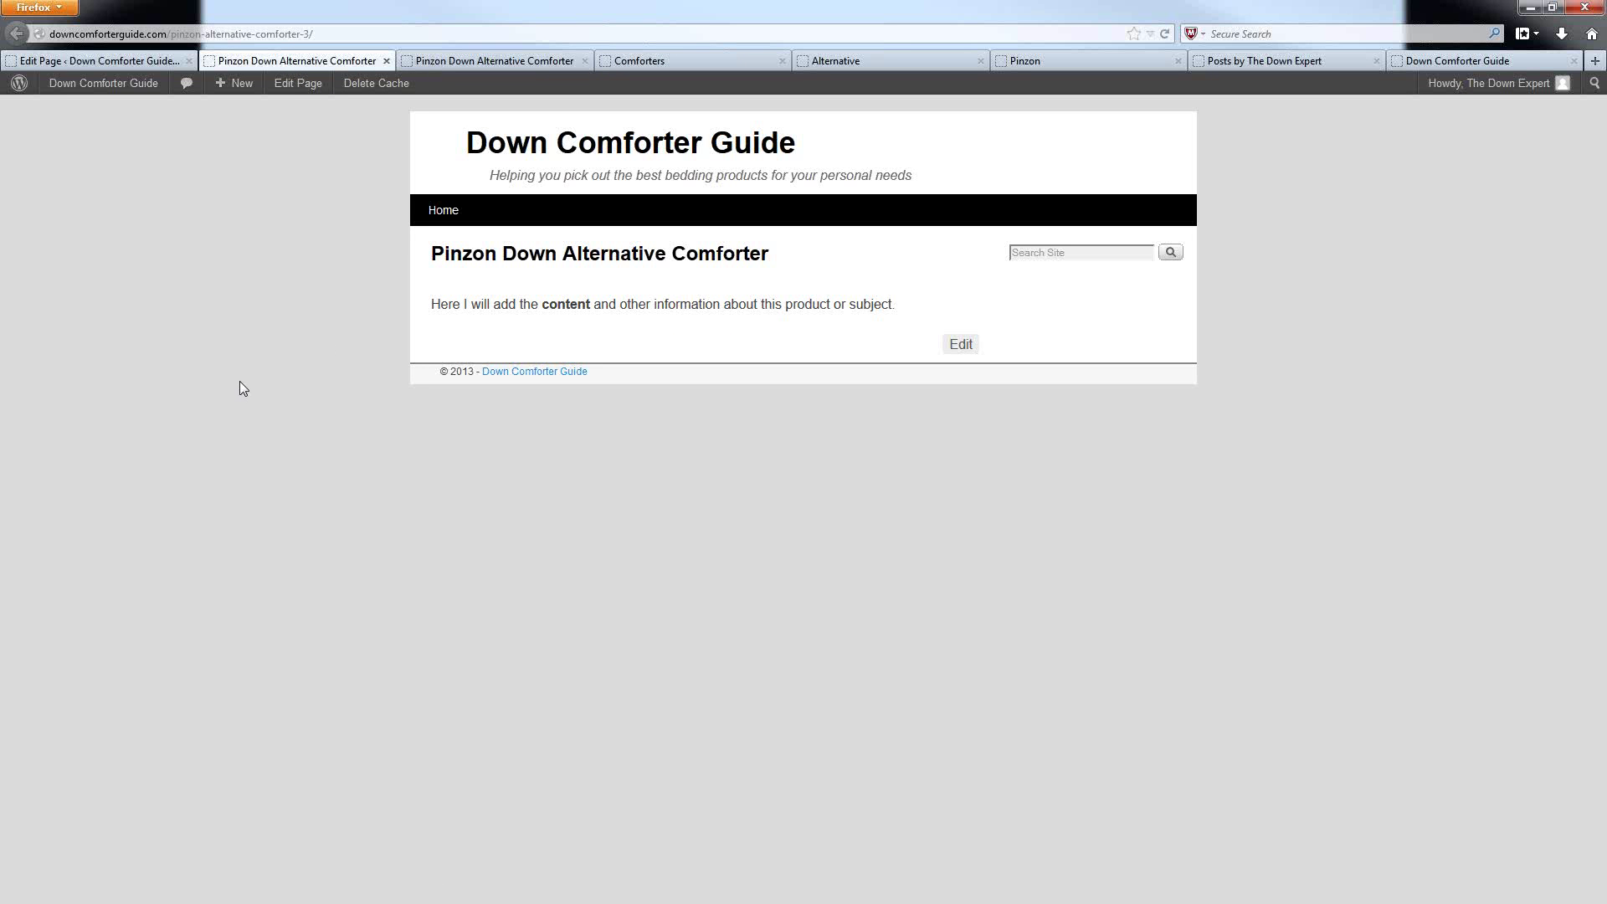
{"action": "key", "text": "F5"}
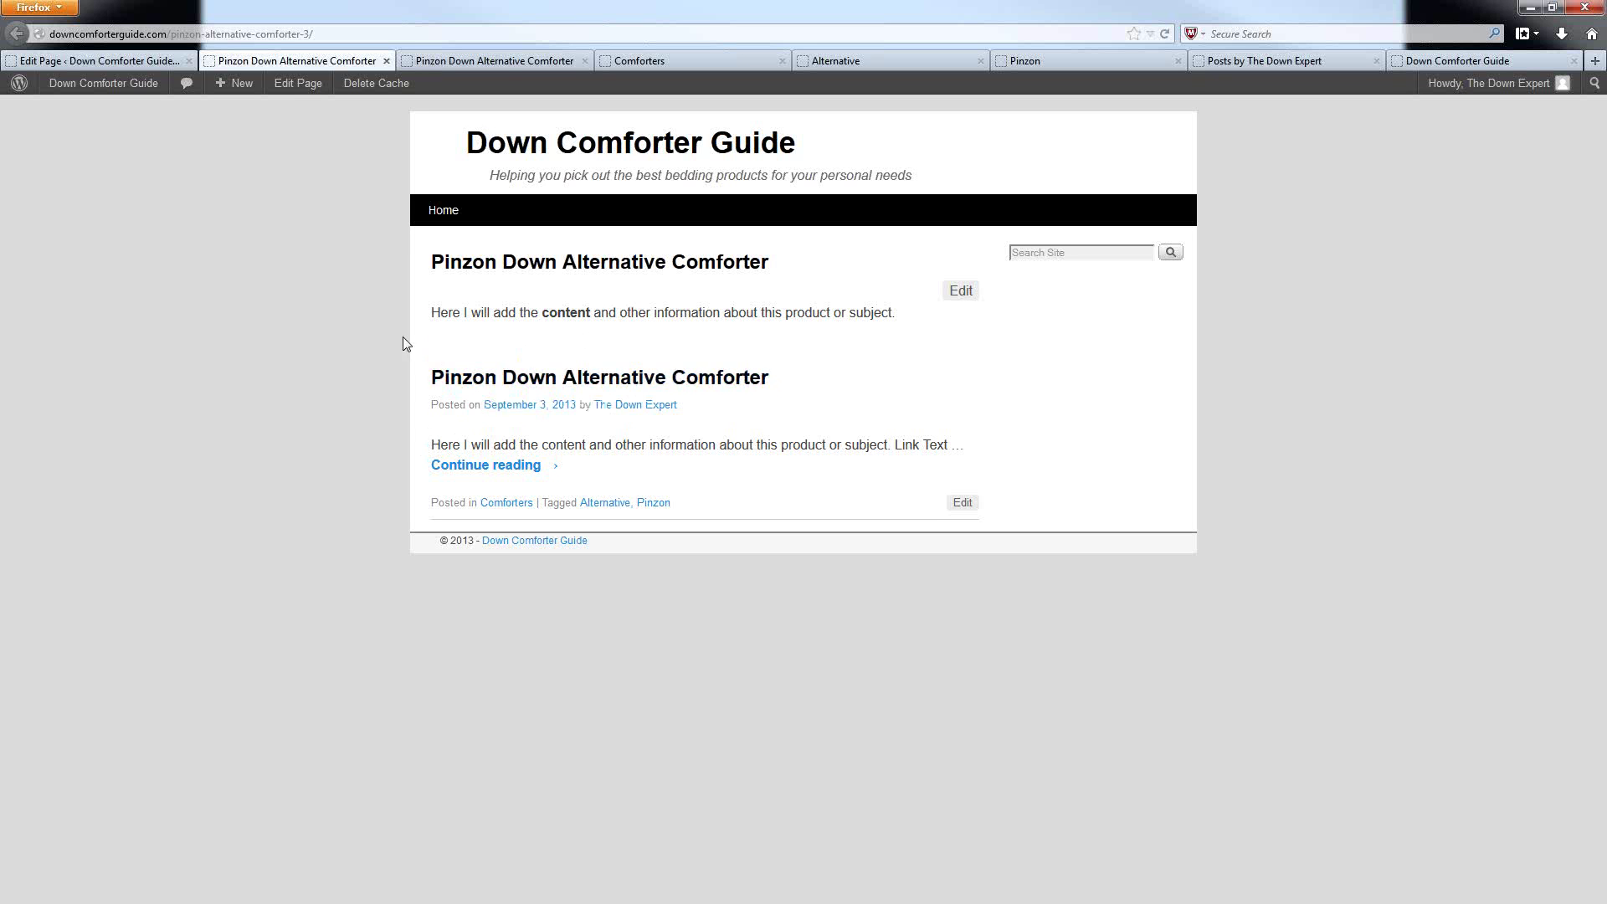
Compare the live page's own content and its embedded post excerpt with the entry in the Comforters category archive.
{"action": "left_click_drag", "start_coordinate": [427, 374], "coordinate": [549, 480]}
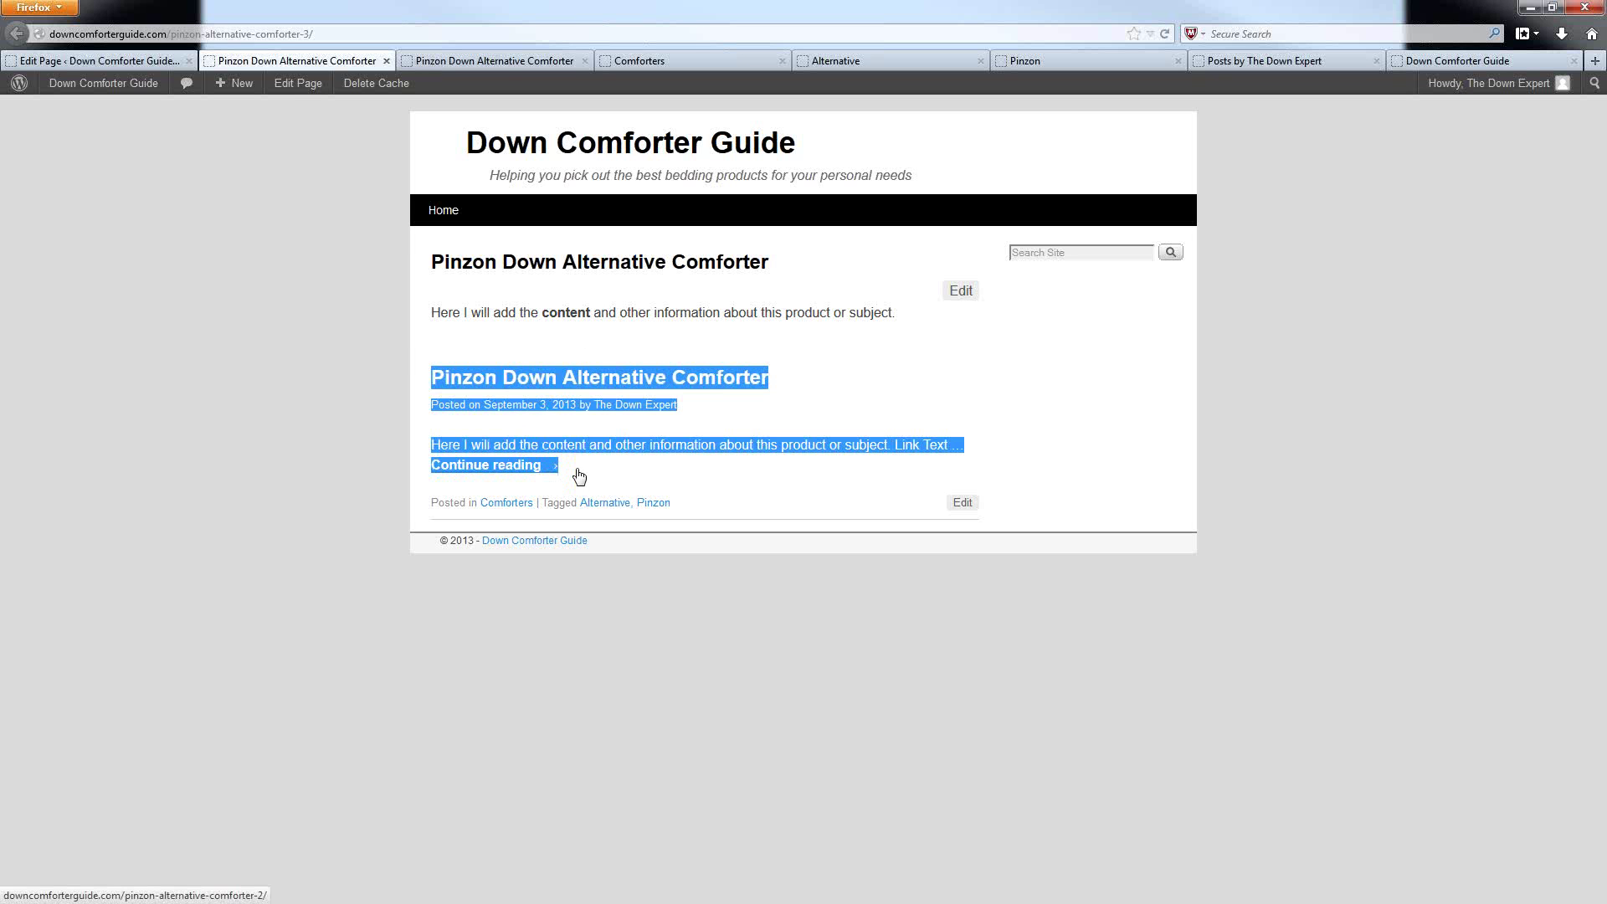
{"action": "left_click", "coordinate": [428, 382]}
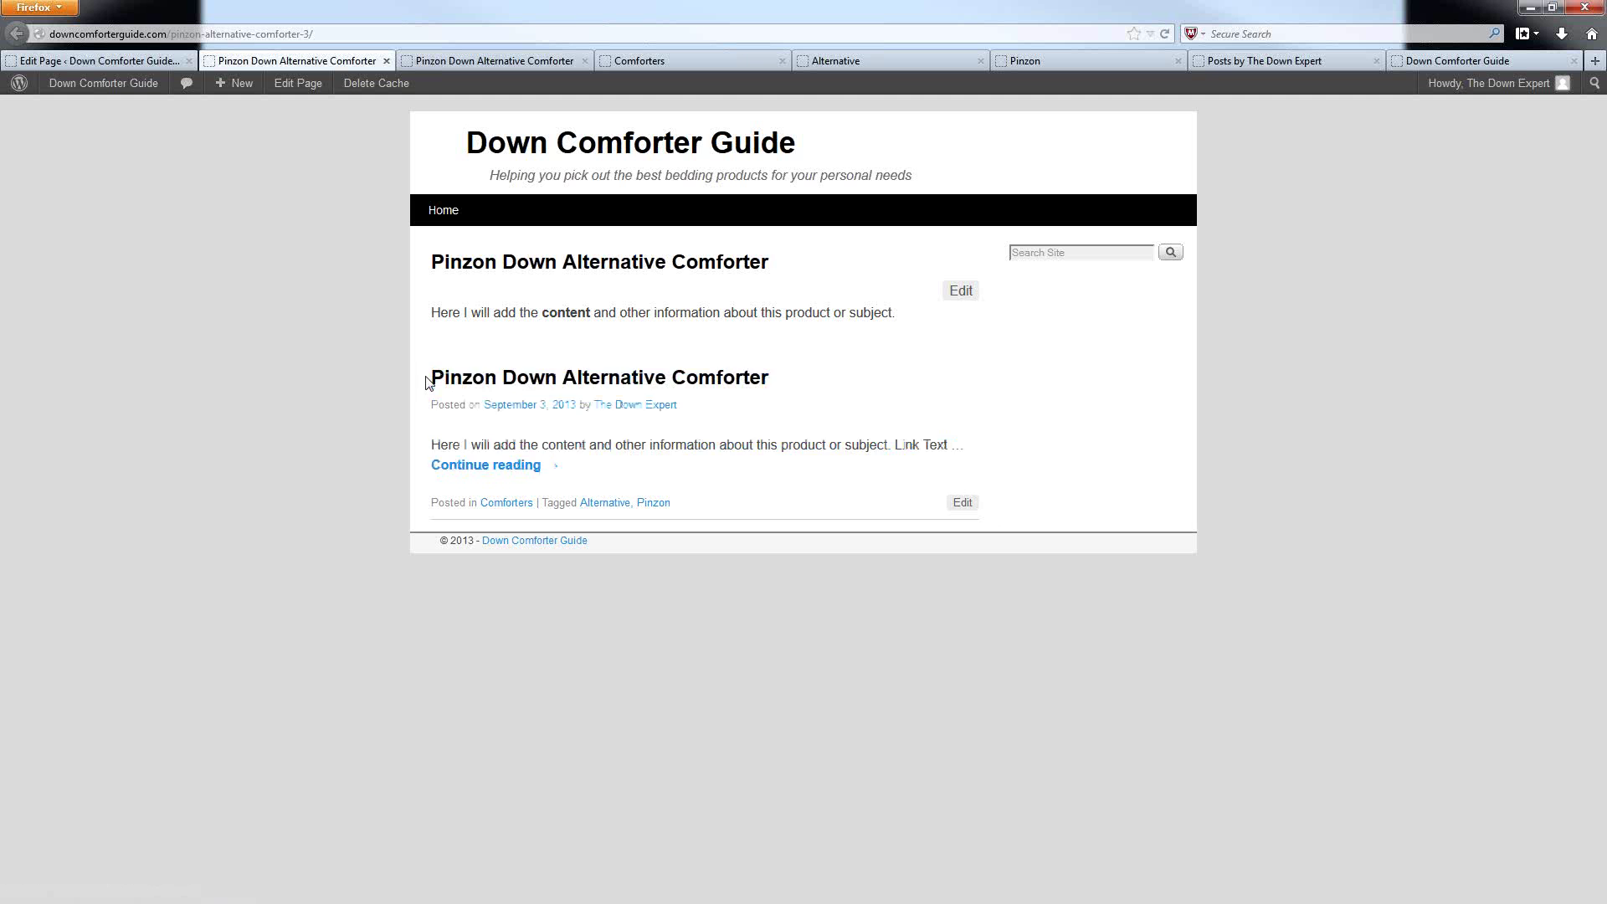
{"action": "left_click_drag", "start_coordinate": [427, 381], "coordinate": [990, 518]}
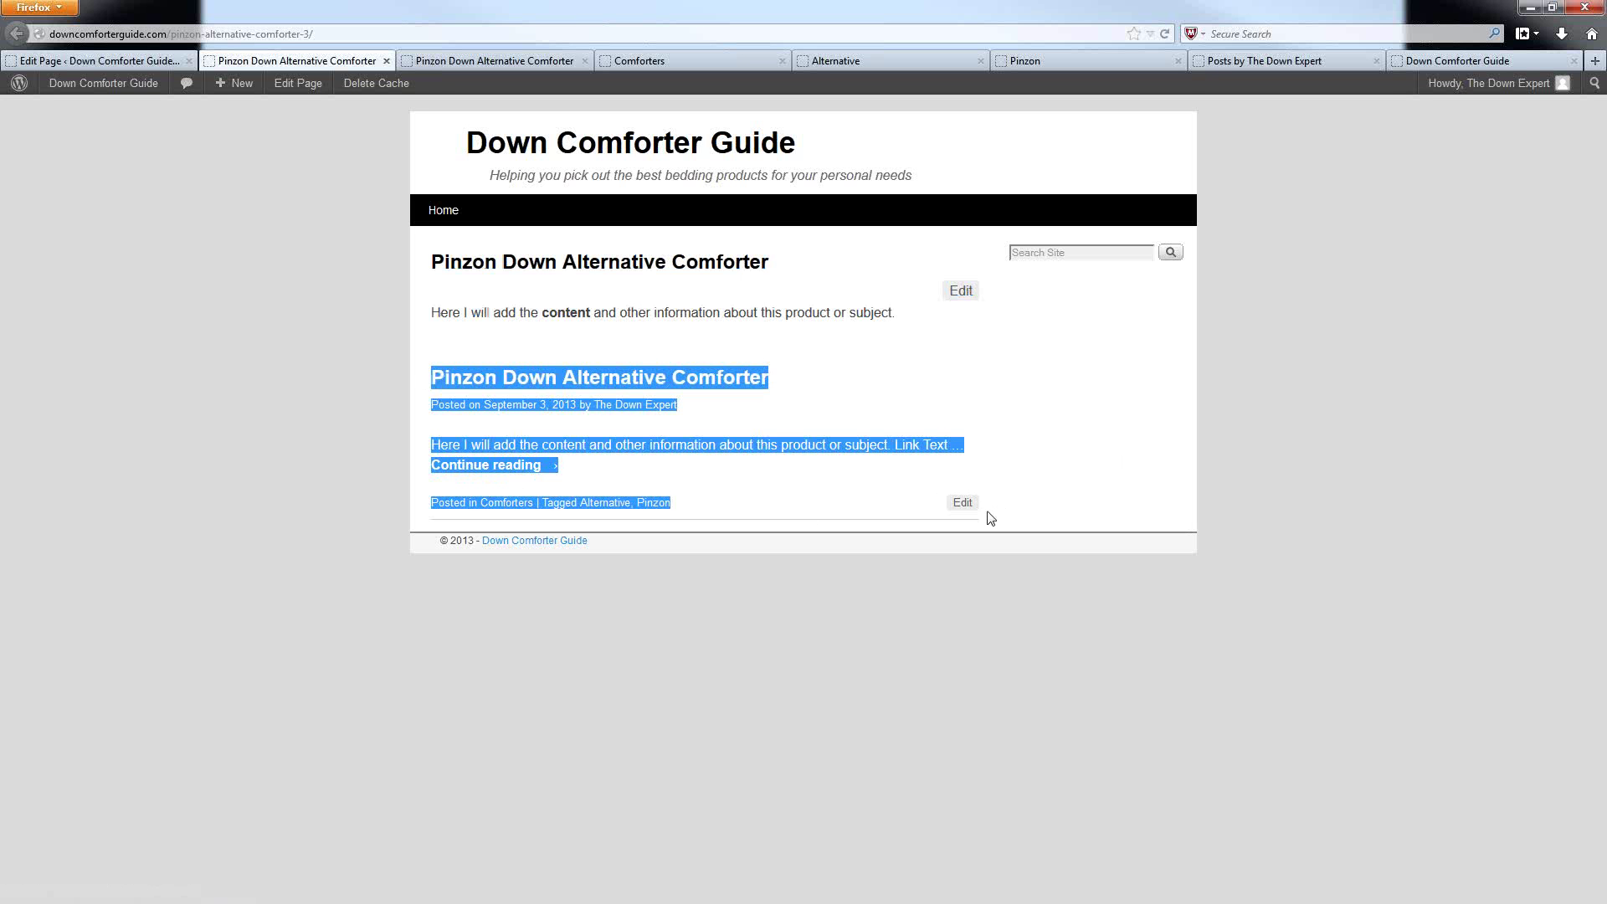
{"action": "left_click", "coordinate": [693, 56]}
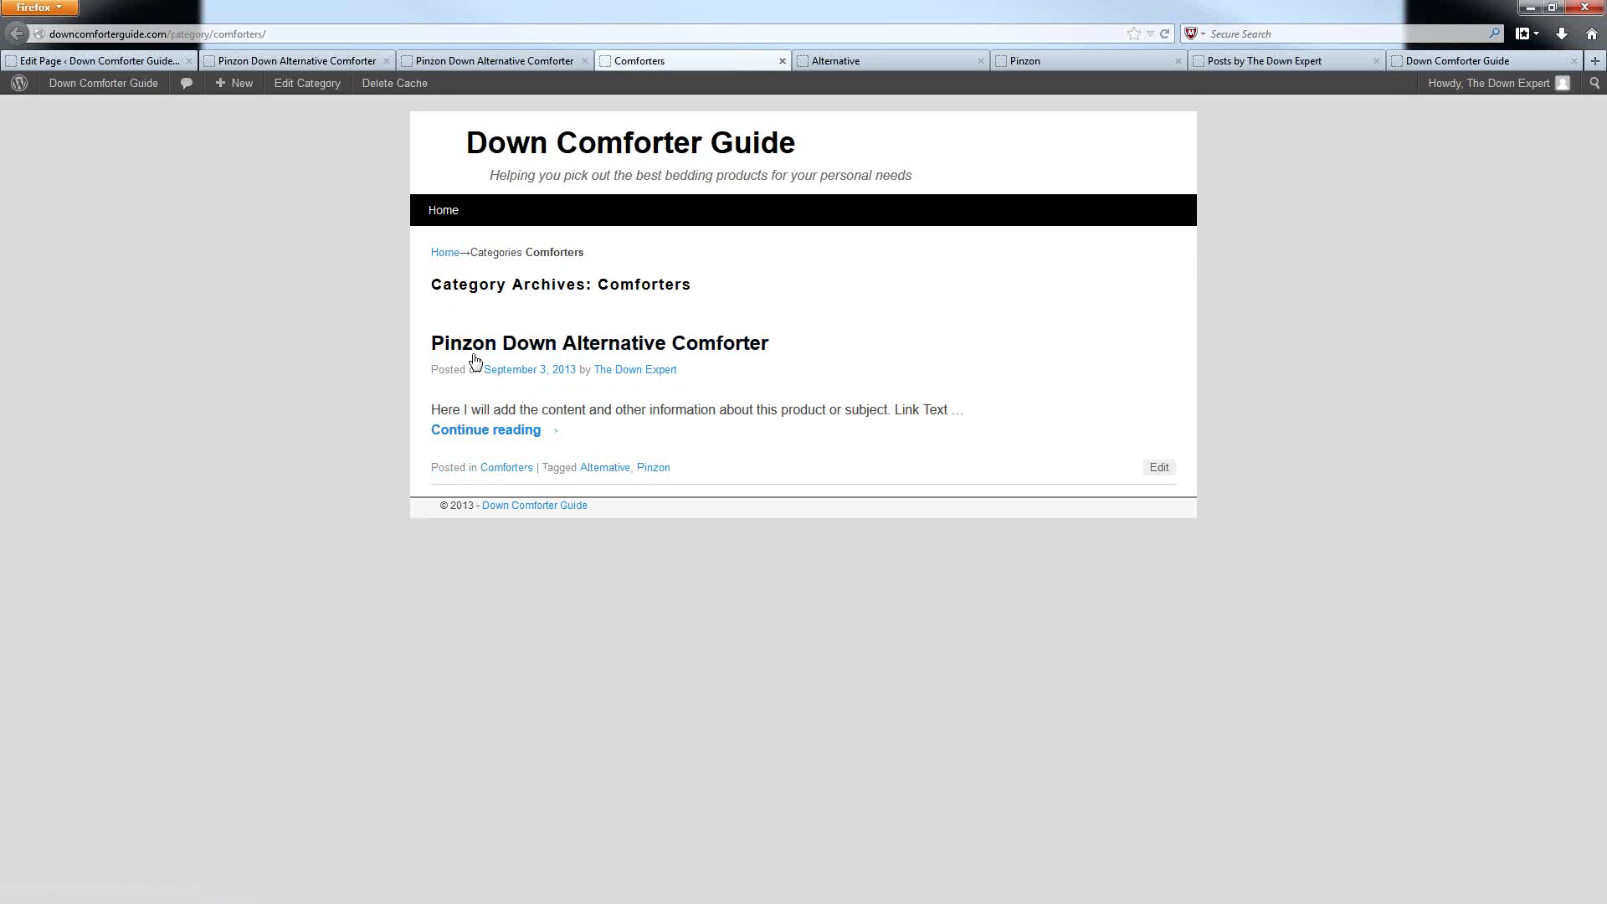
{"action": "left_click_drag", "start_coordinate": [475, 361], "coordinate": [1079, 480]}
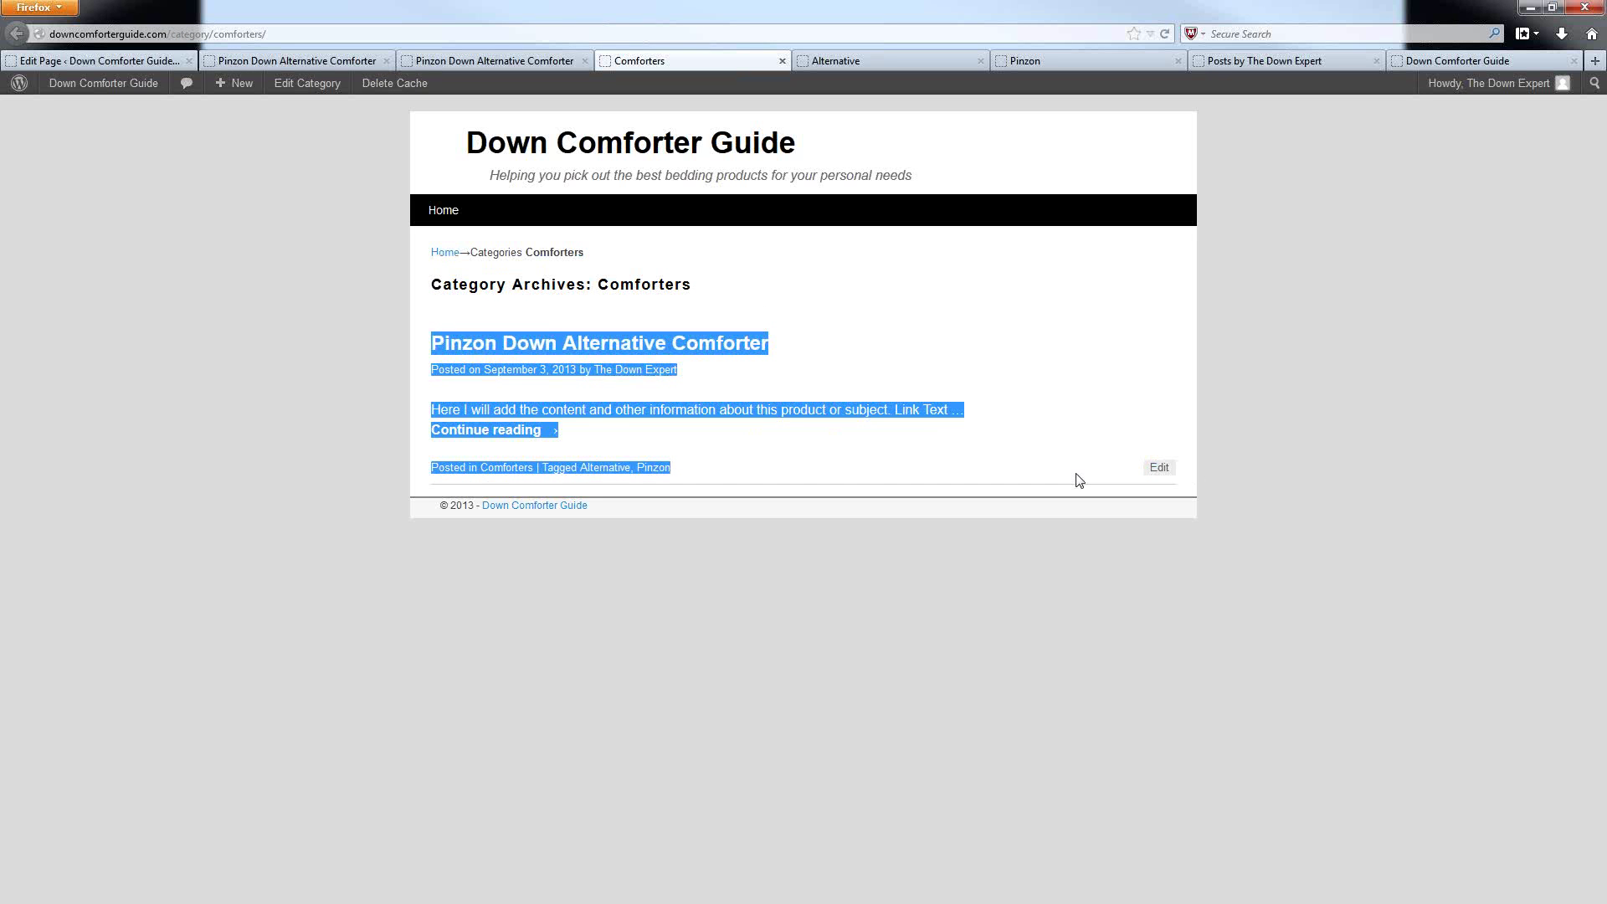
{"action": "left_click", "coordinate": [295, 65]}
{"action": "left_click", "coordinate": [502, 350]}
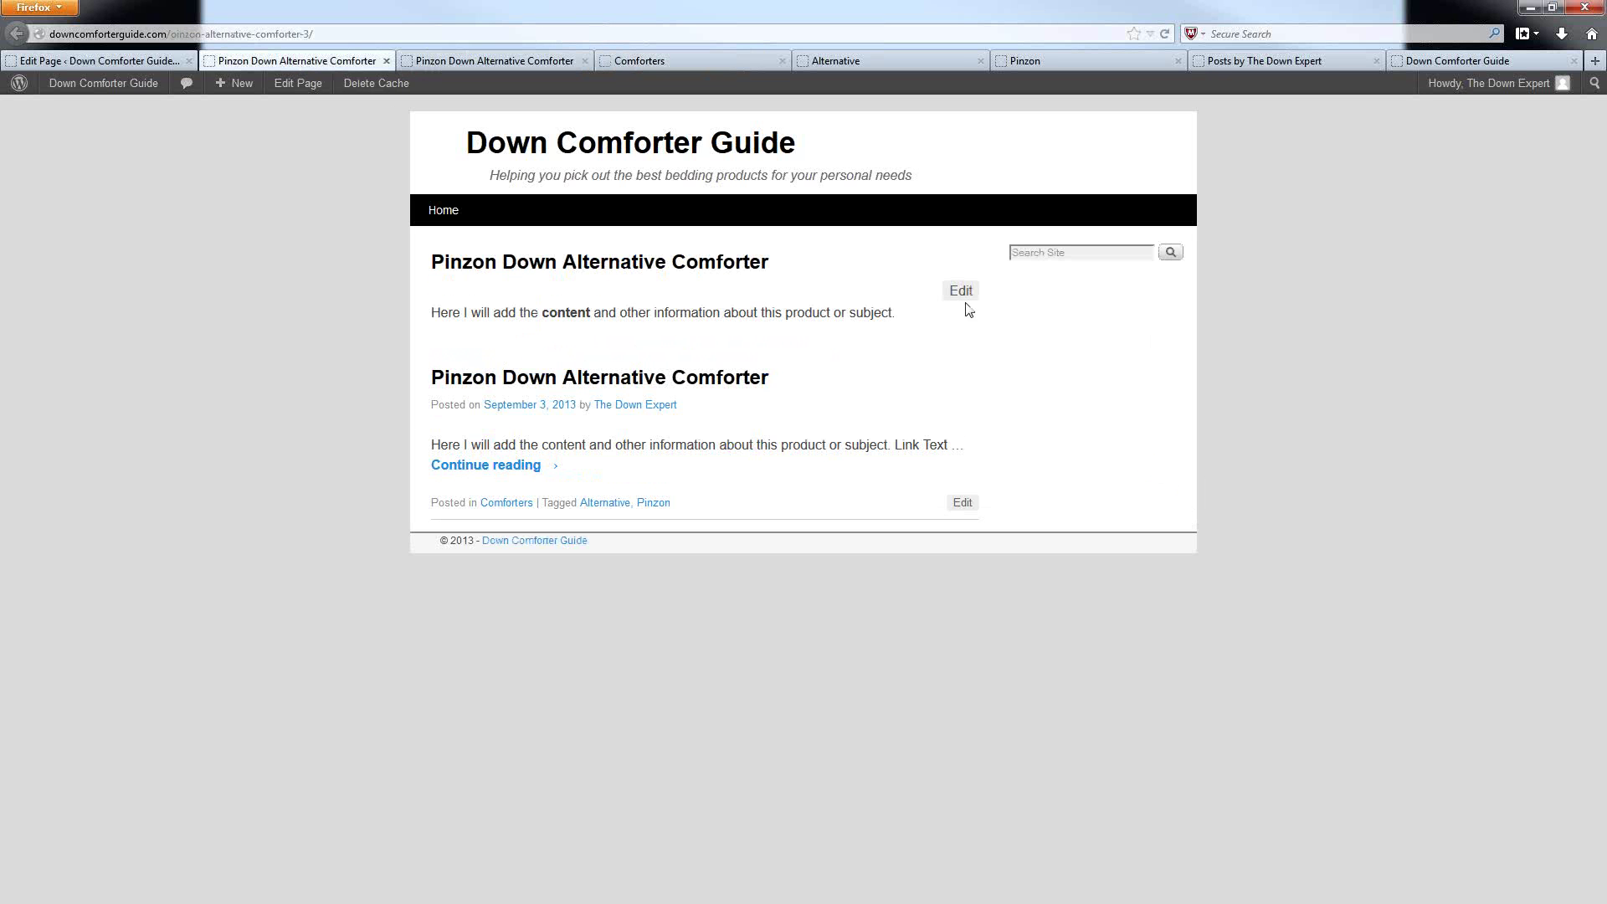
{"action": "left_click_drag", "start_coordinate": [903, 319], "coordinate": [427, 262]}
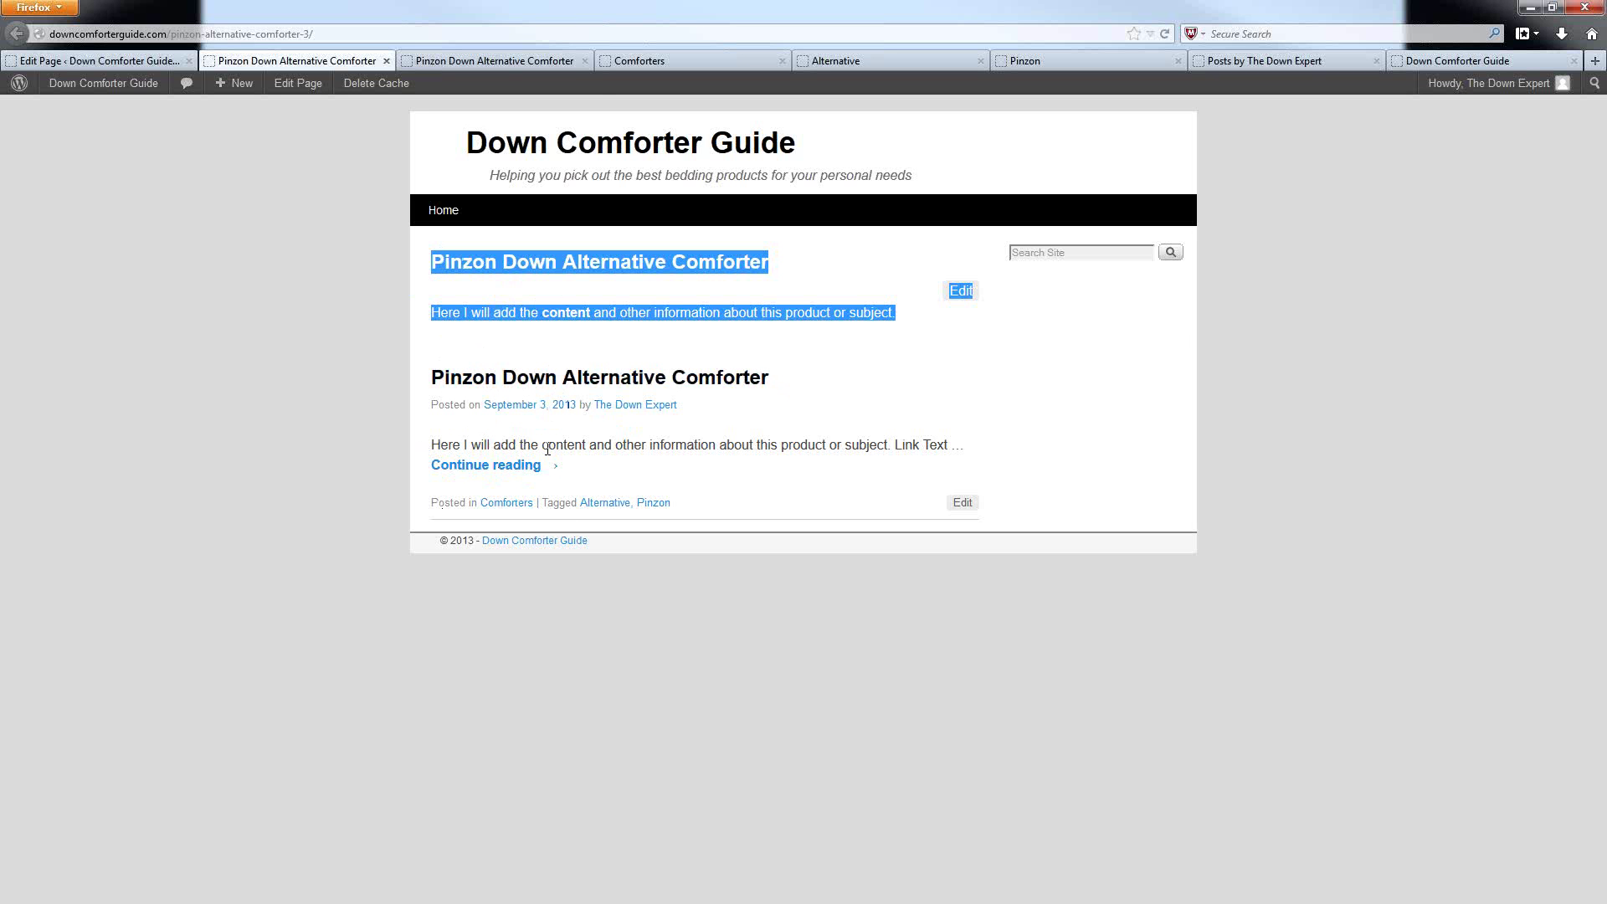
{"action": "left_click", "coordinate": [665, 62]}
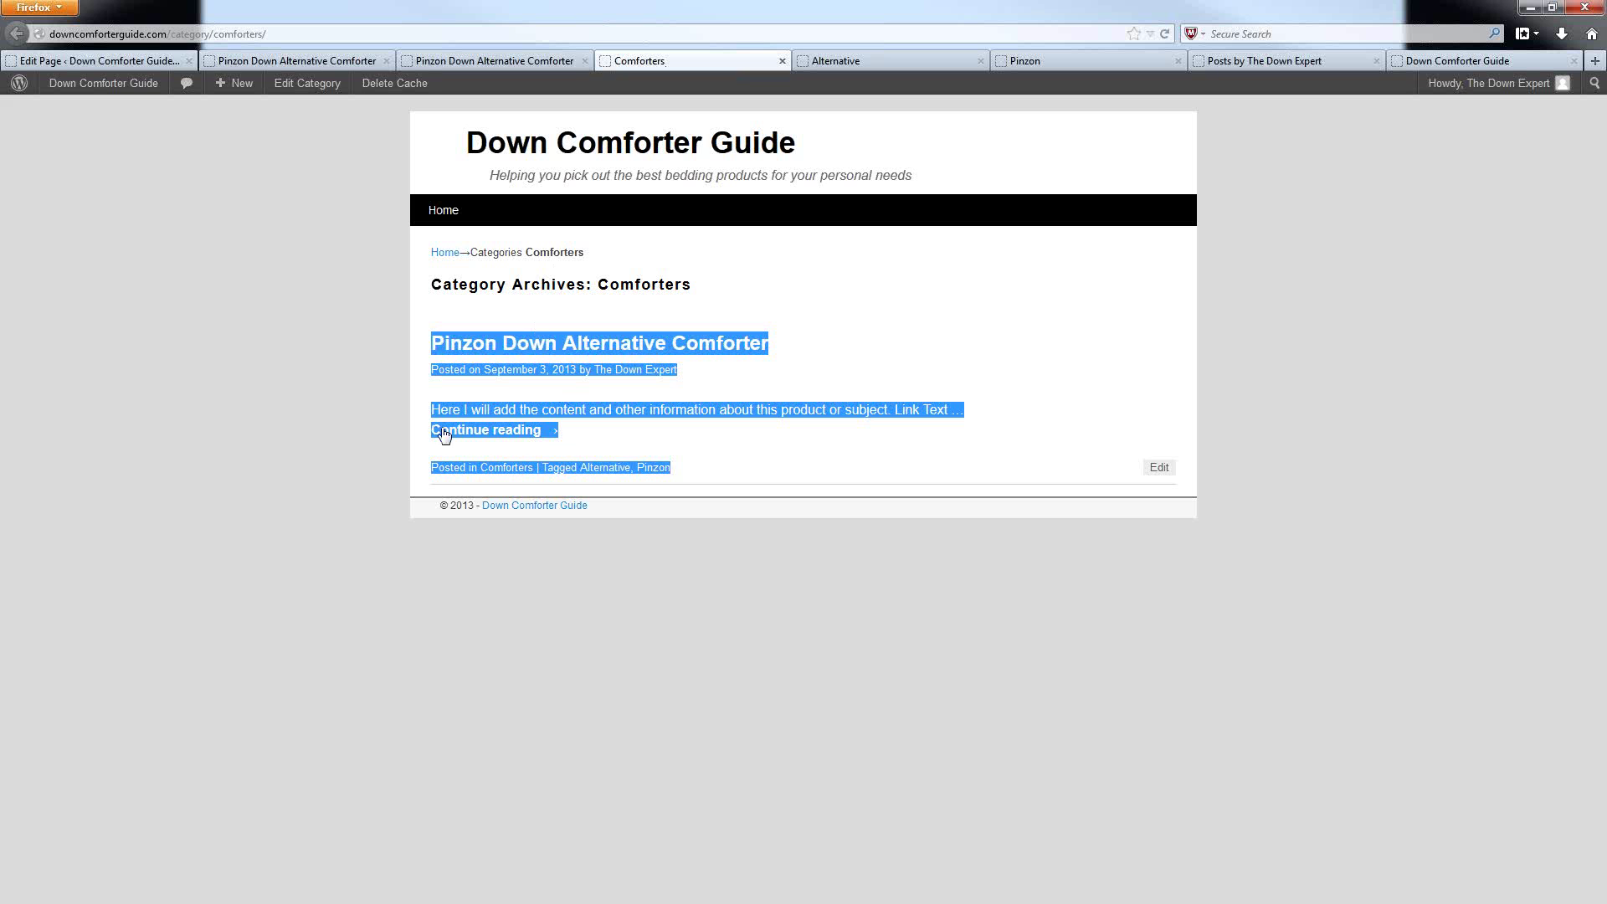
{"action": "left_click", "coordinate": [295, 61]}
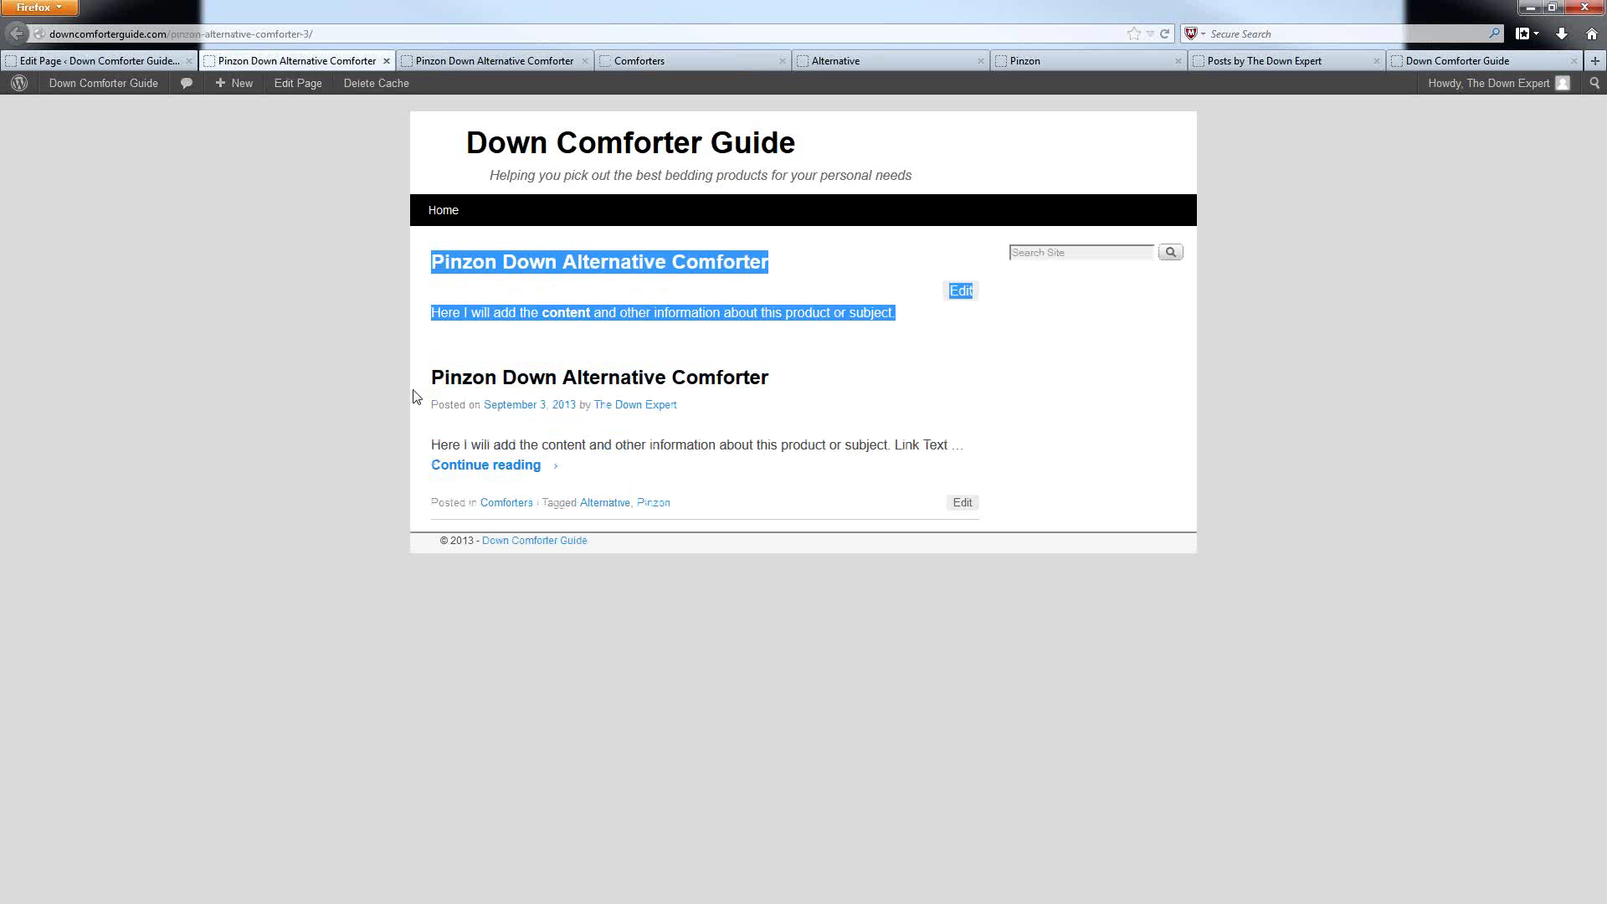
{"action": "left_click_drag", "start_coordinate": [415, 396], "coordinate": [610, 475]}
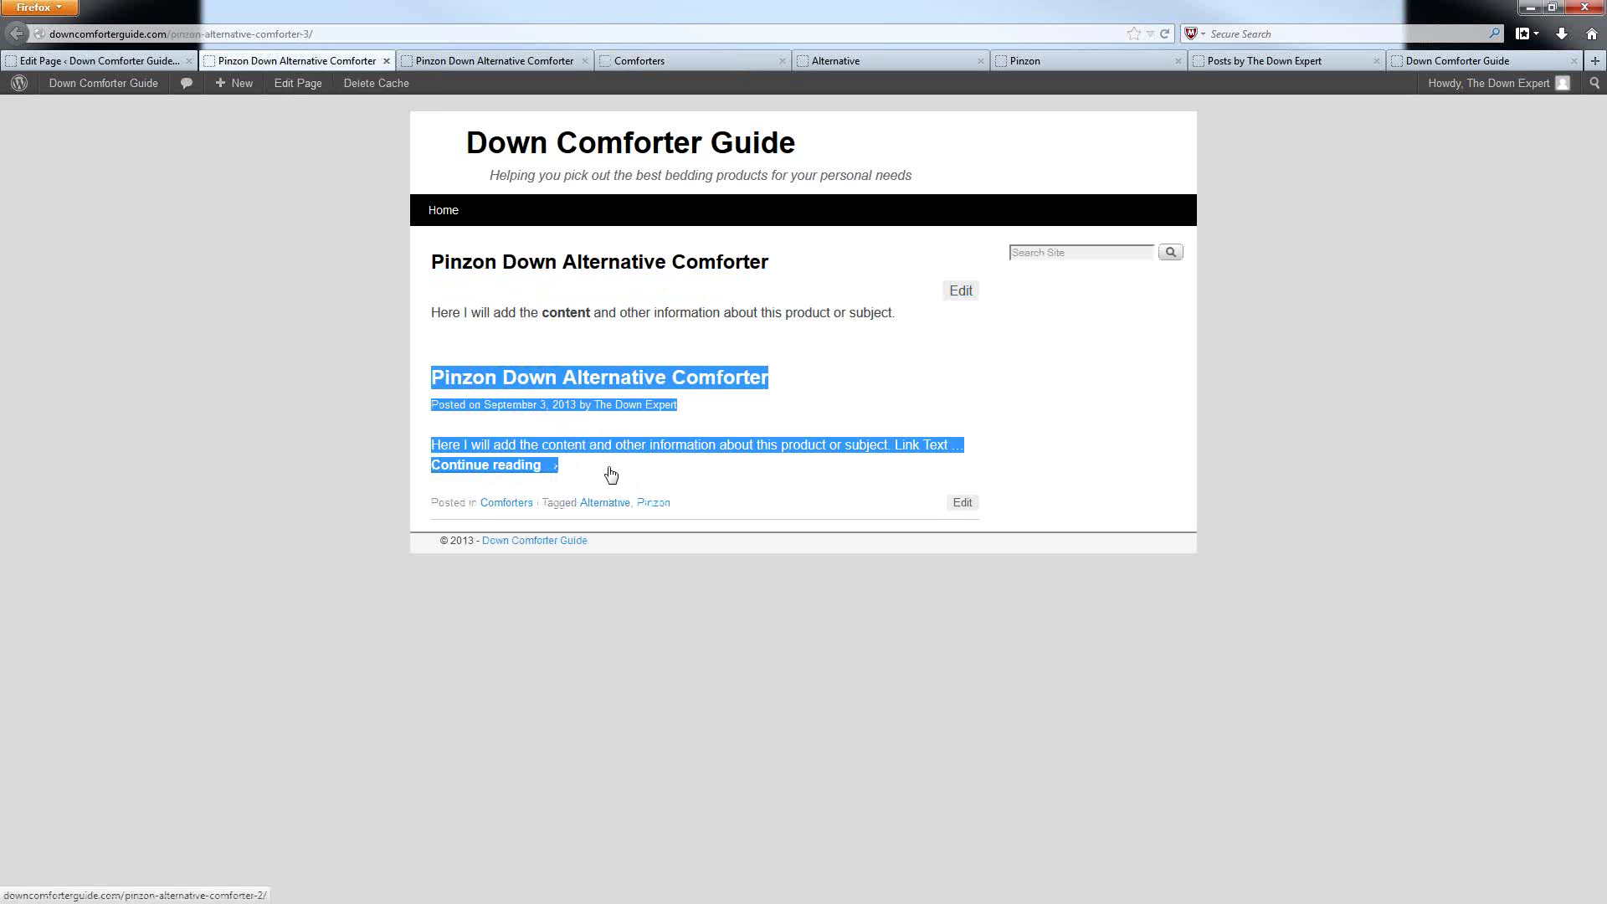
Set "Display posts as" to Title only in the "Page with Posts" settings and update the page.
{"action": "left_click", "coordinate": [115, 61]}
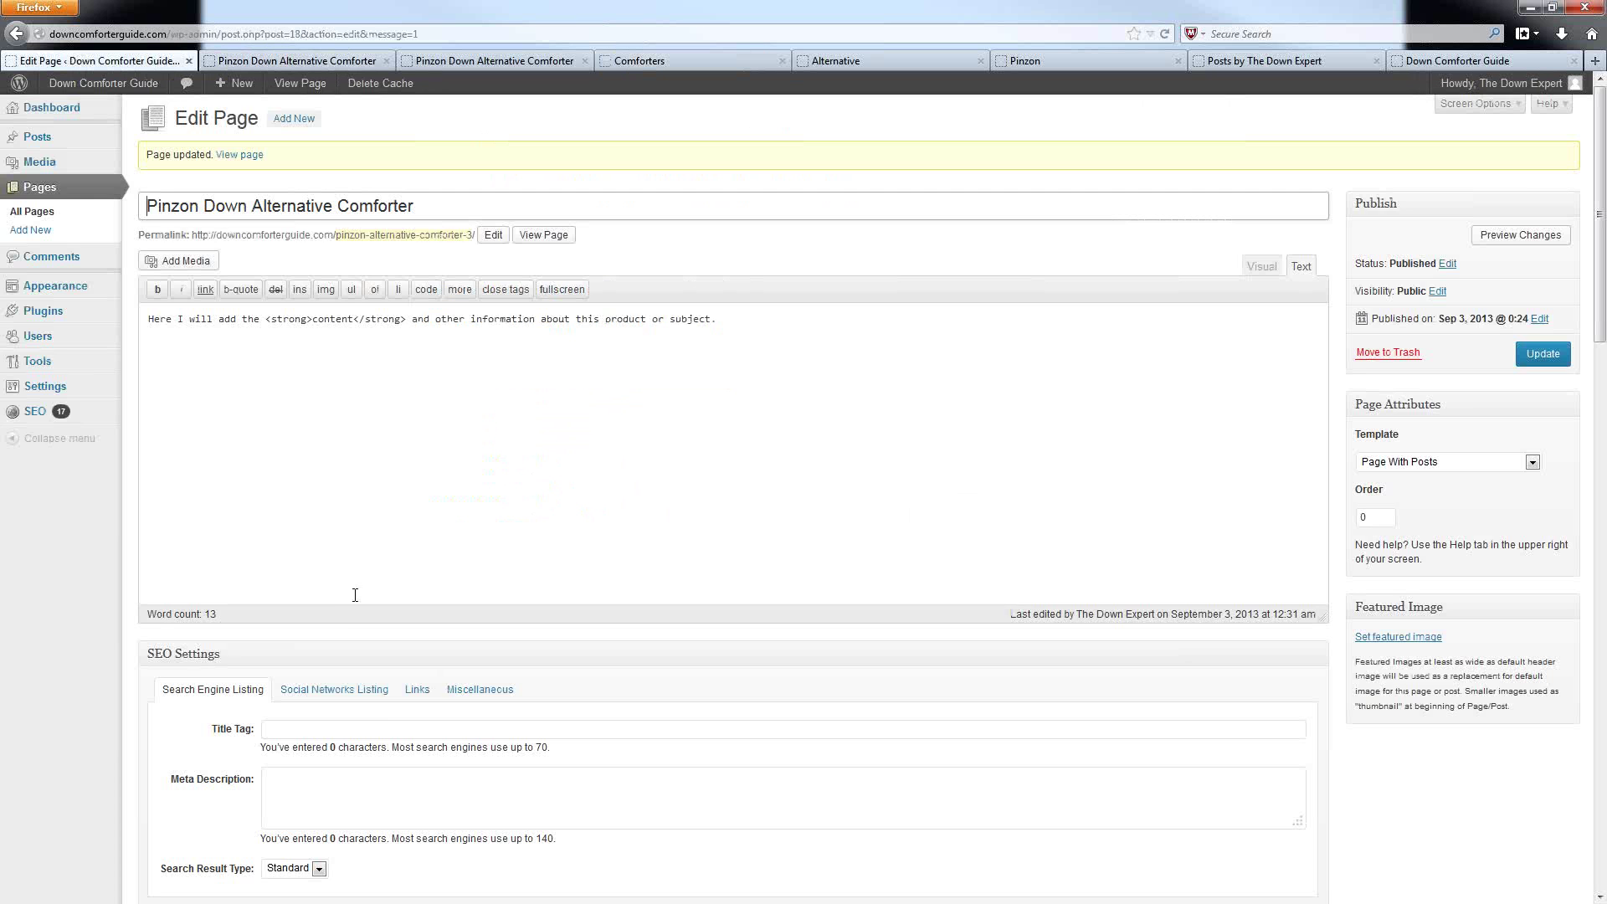
{"action": "scroll", "coordinate": [341, 617], "scroll_direction": "down", "scroll_amount": 15}
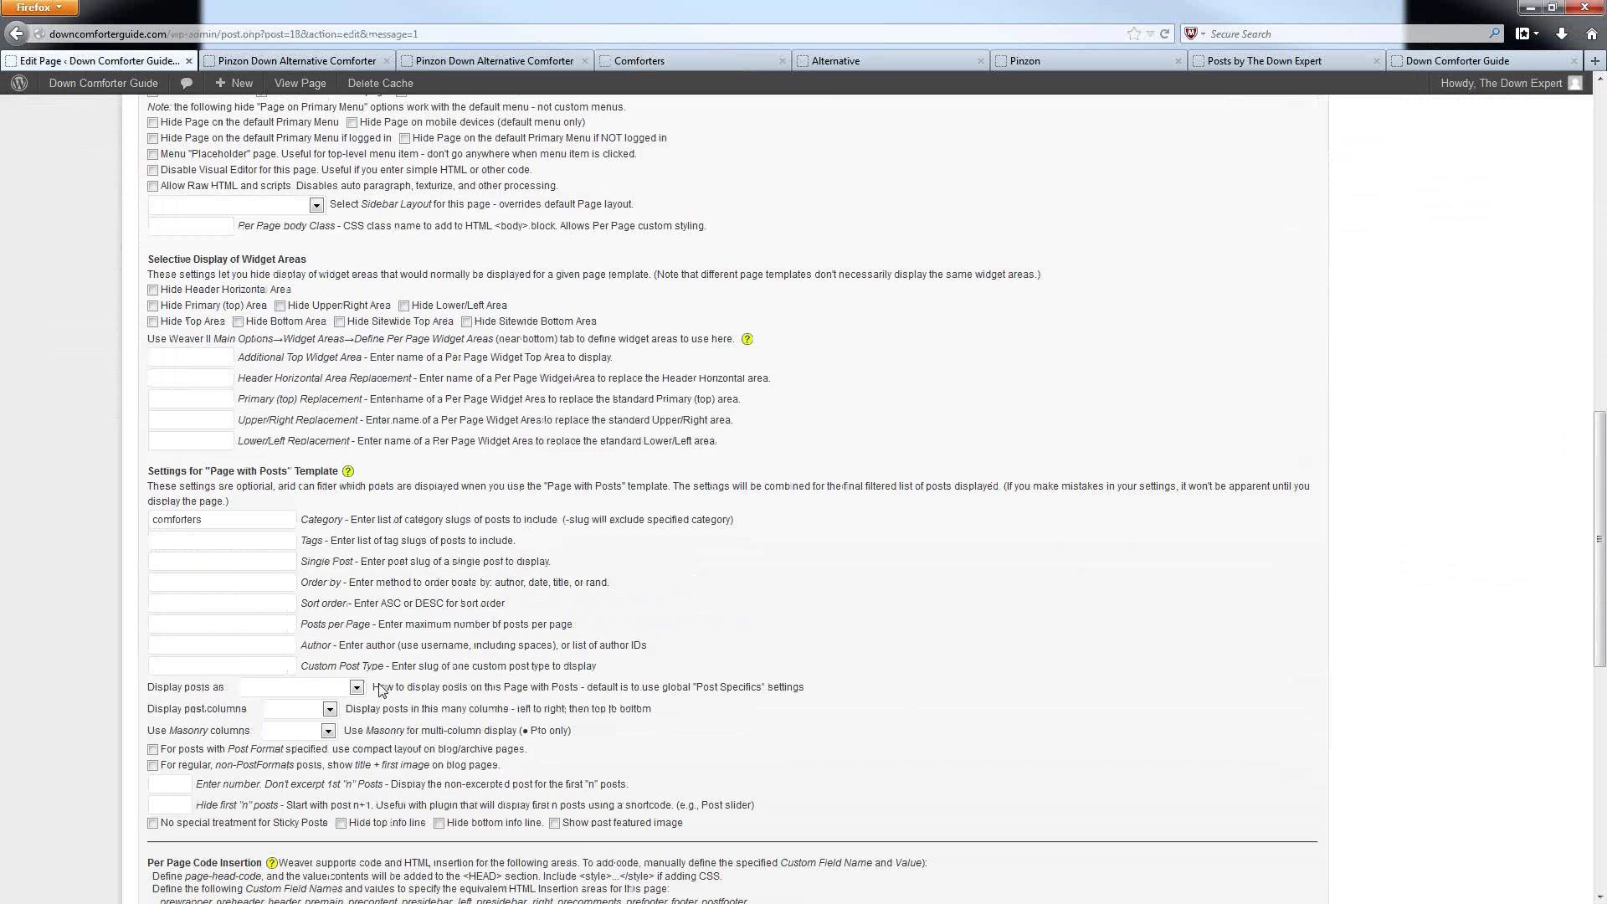
{"action": "scroll", "coordinate": [380, 688], "scroll_direction": "down", "scroll_amount": 5}
{"action": "left_click", "coordinate": [289, 404]}
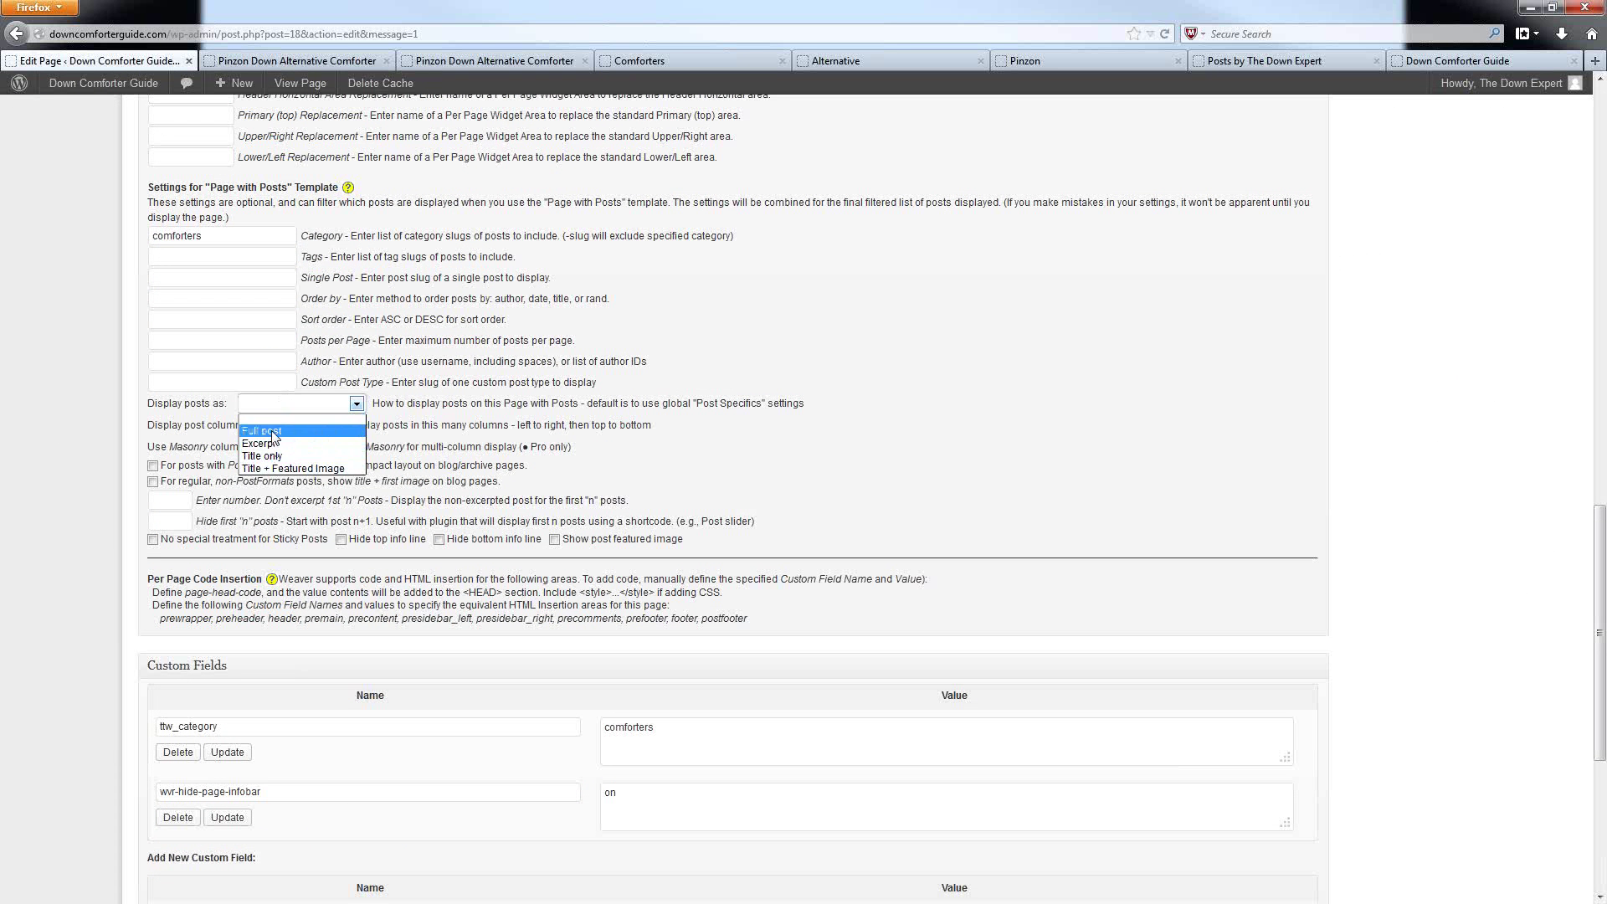
{"action": "left_click", "coordinate": [273, 432]}
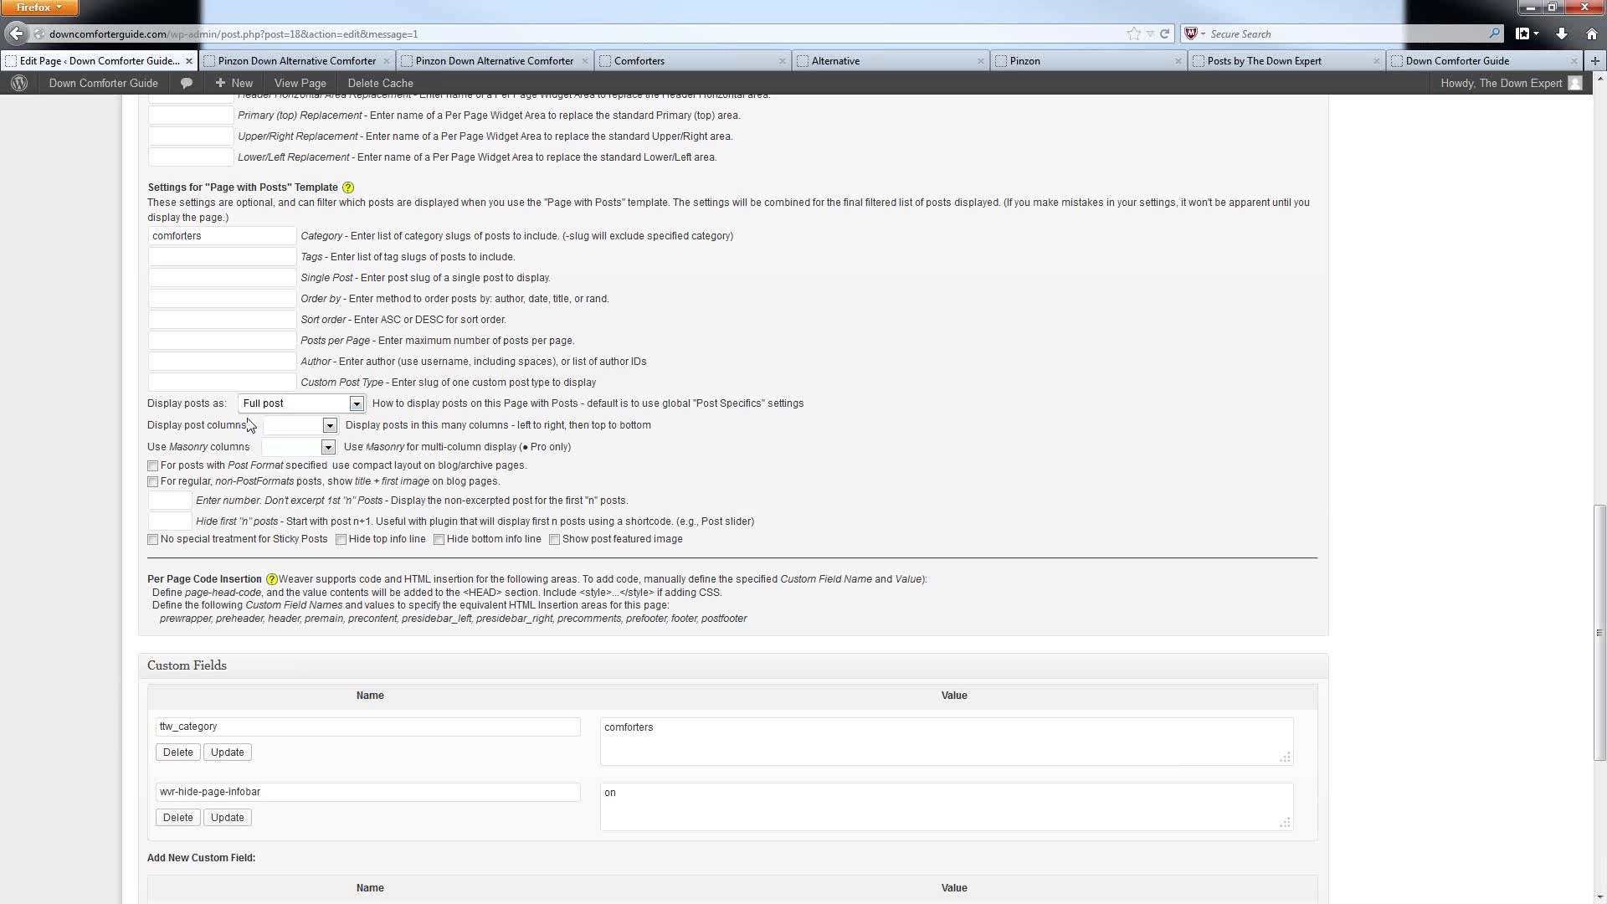
{"action": "left_click", "coordinate": [290, 406]}
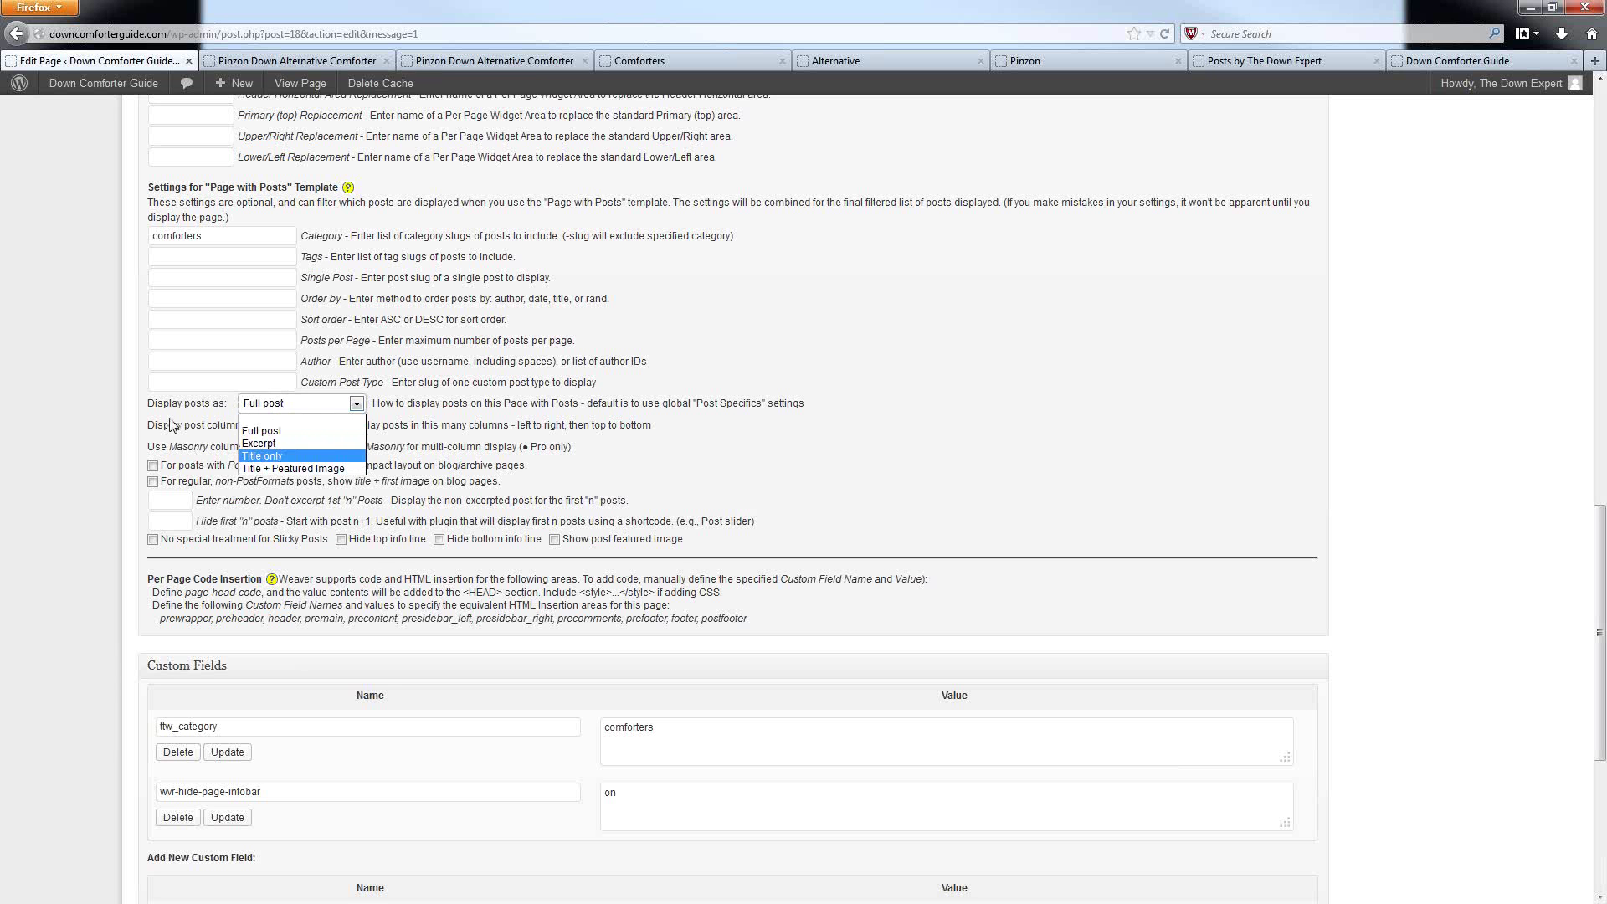
{"action": "left_click", "coordinate": [259, 450]}
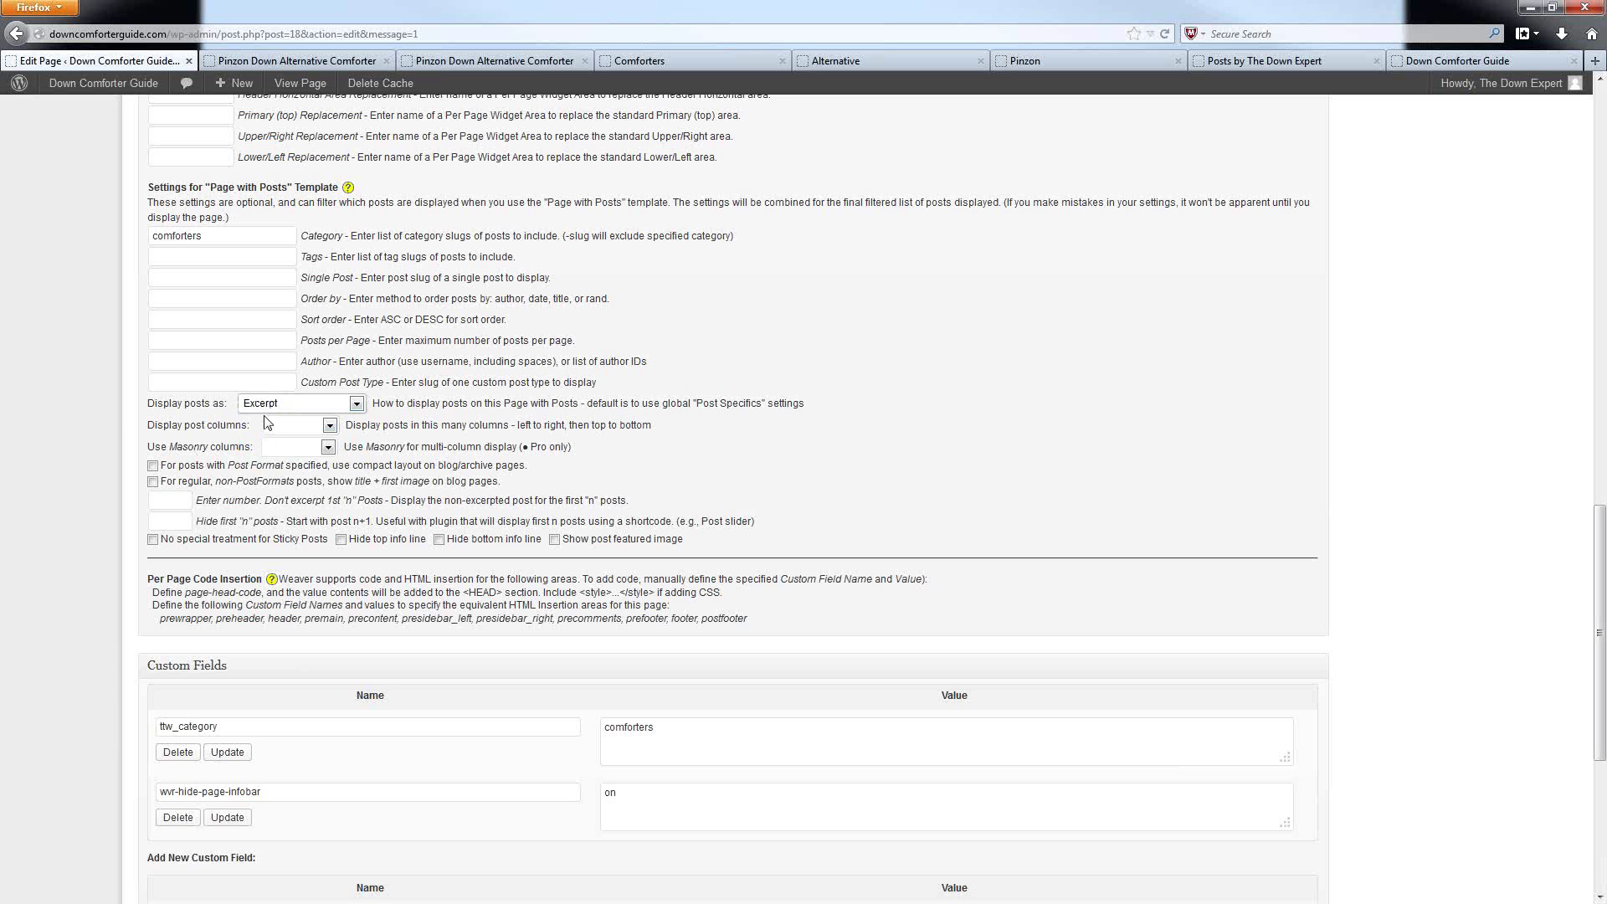
{"action": "left_click", "coordinate": [267, 404]}
{"action": "left_click", "coordinate": [259, 457]}
{"action": "scroll", "coordinate": [1415, 502], "scroll_direction": "up", "scroll_amount": 10}
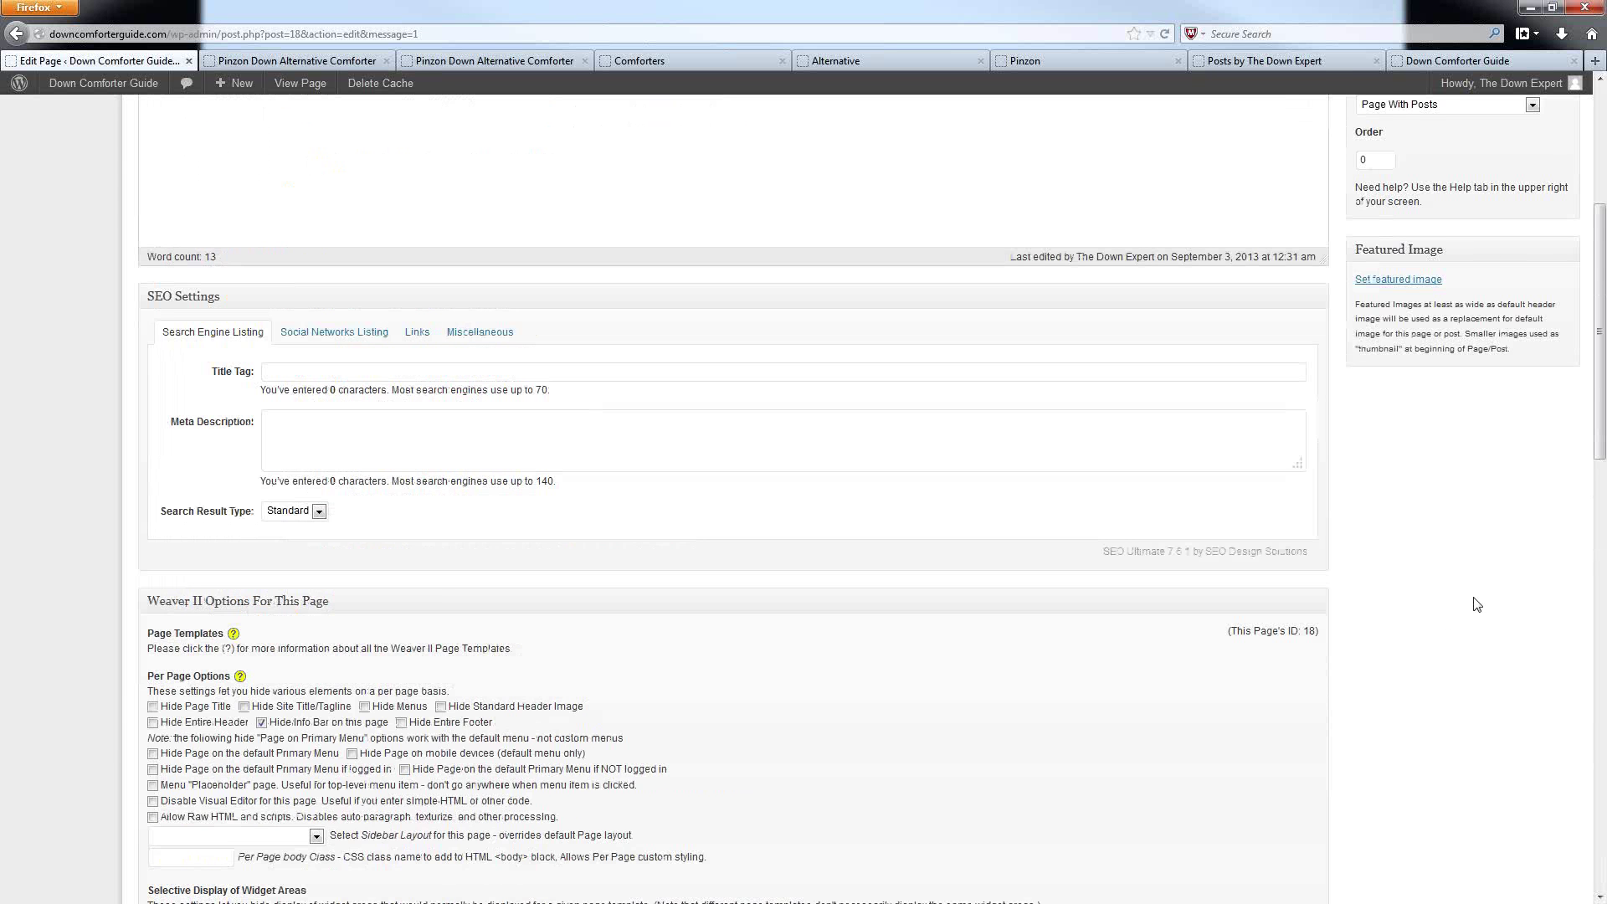
{"action": "scroll", "coordinate": [1471, 602], "scroll_direction": "up", "scroll_amount": 5}
{"action": "left_click", "coordinate": [1542, 354]}
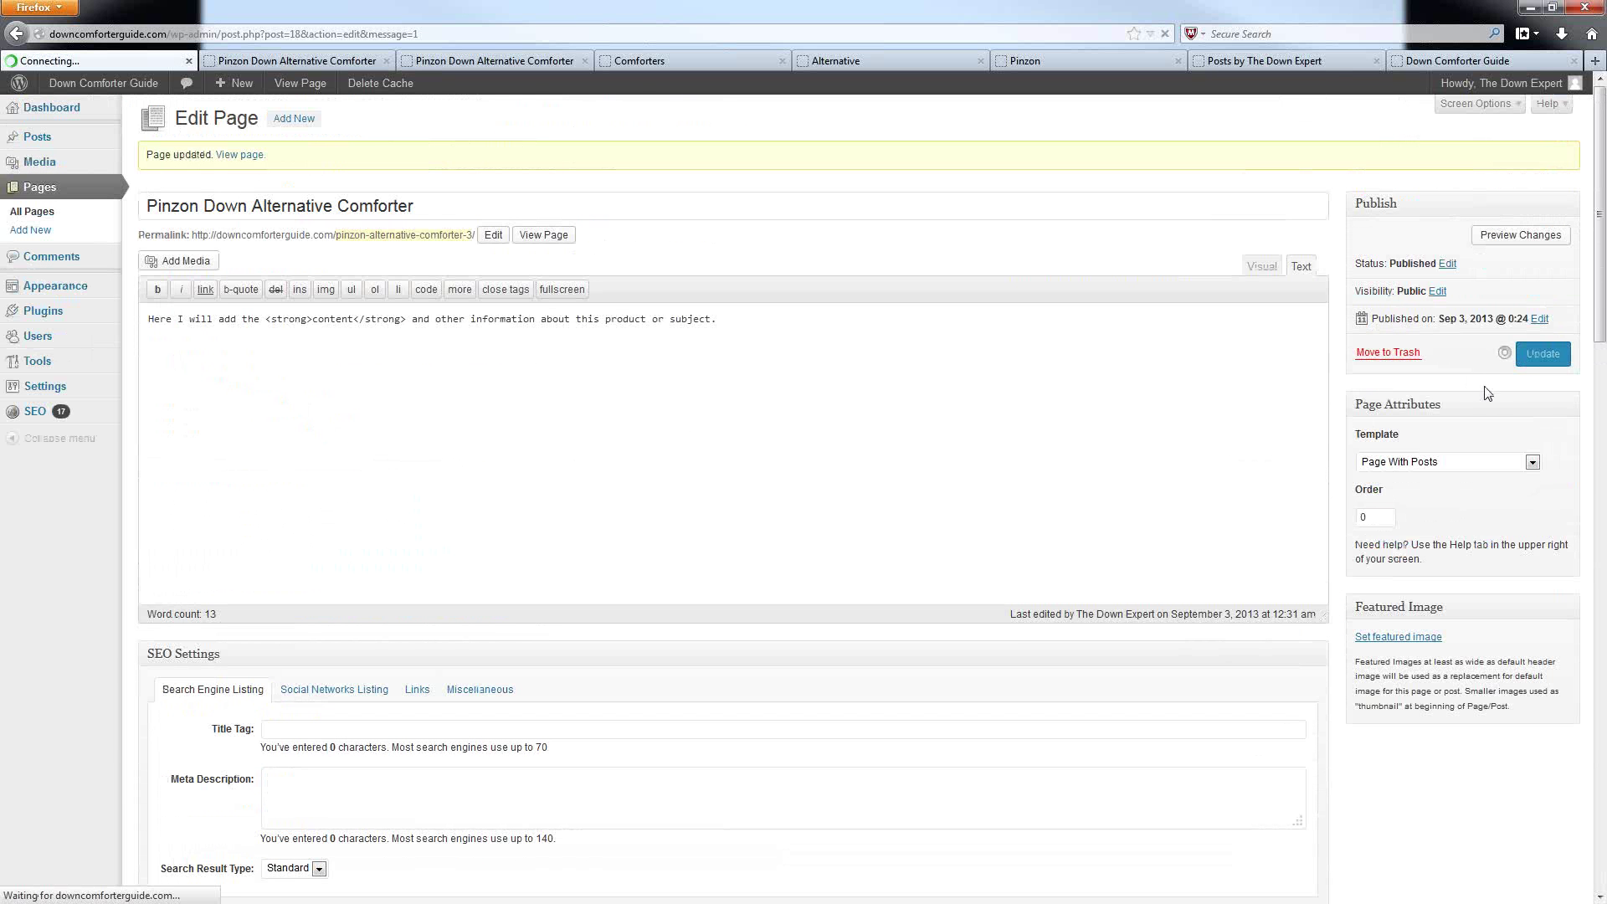
Reload the live page, follow the listed post's title to the full post, and return to the page.
{"action": "left_click", "coordinate": [278, 66]}
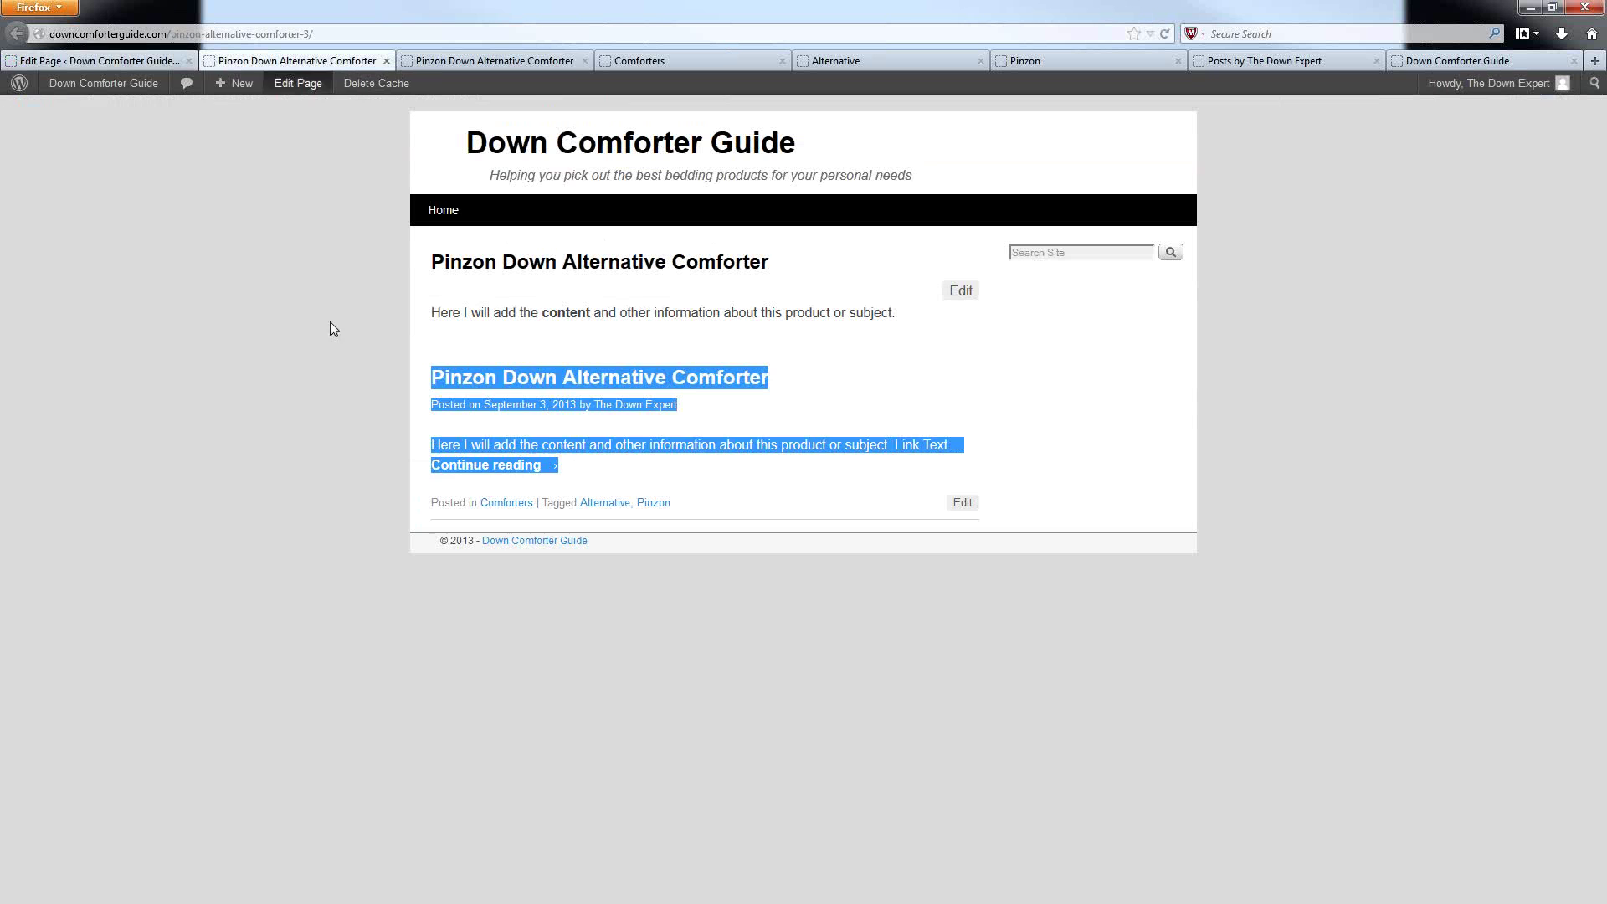
{"action": "key", "text": "F5"}
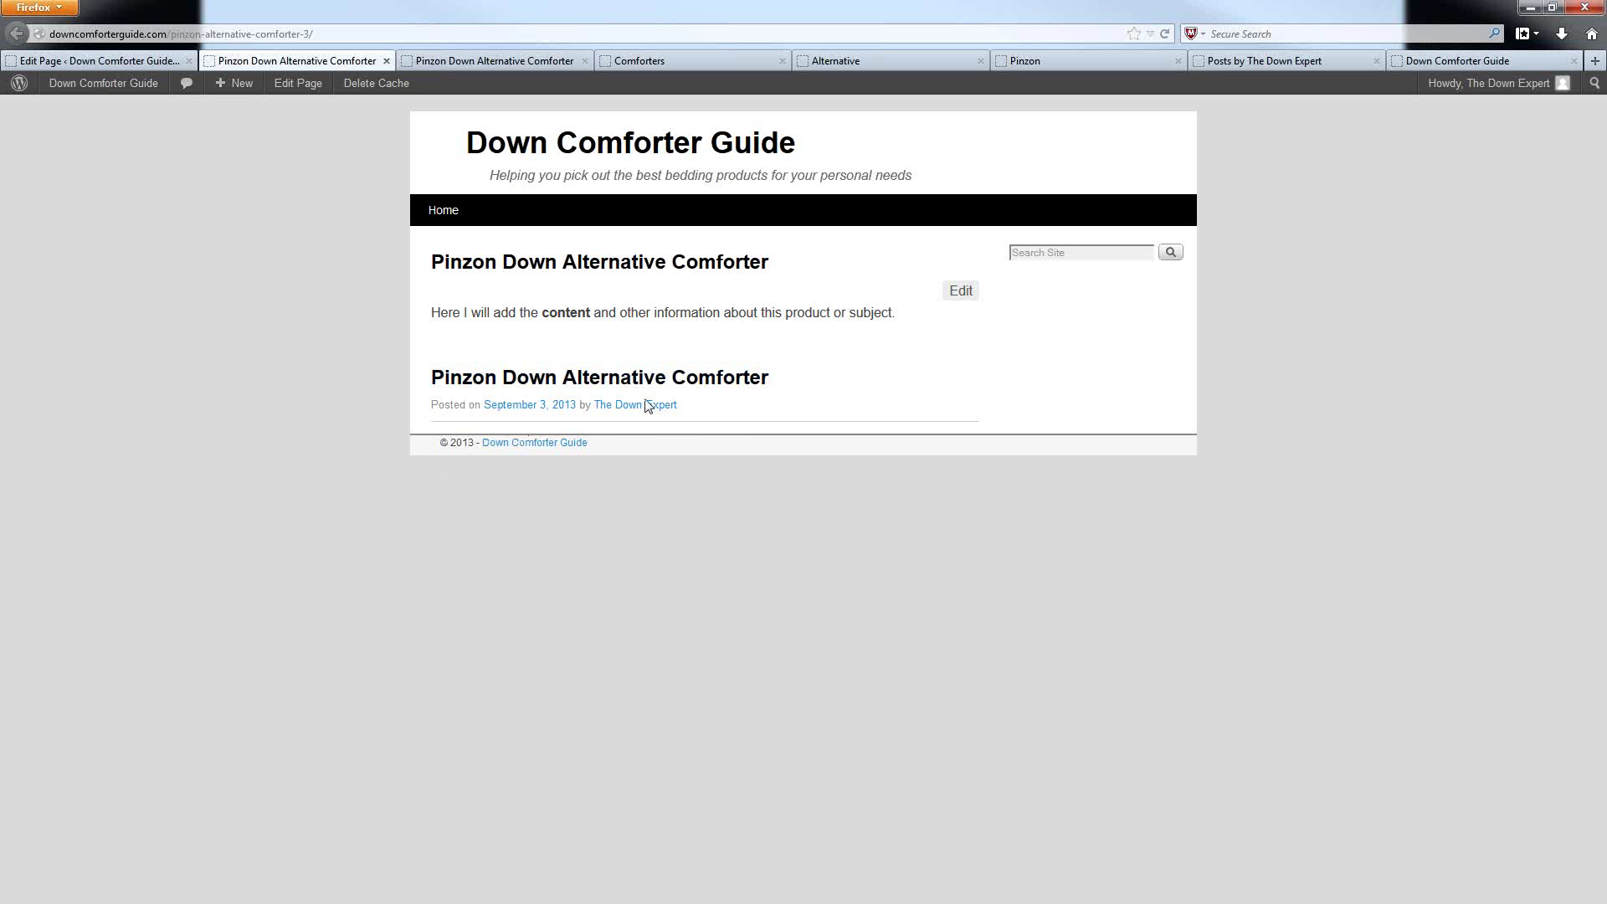
{"action": "left_click", "coordinate": [468, 384]}
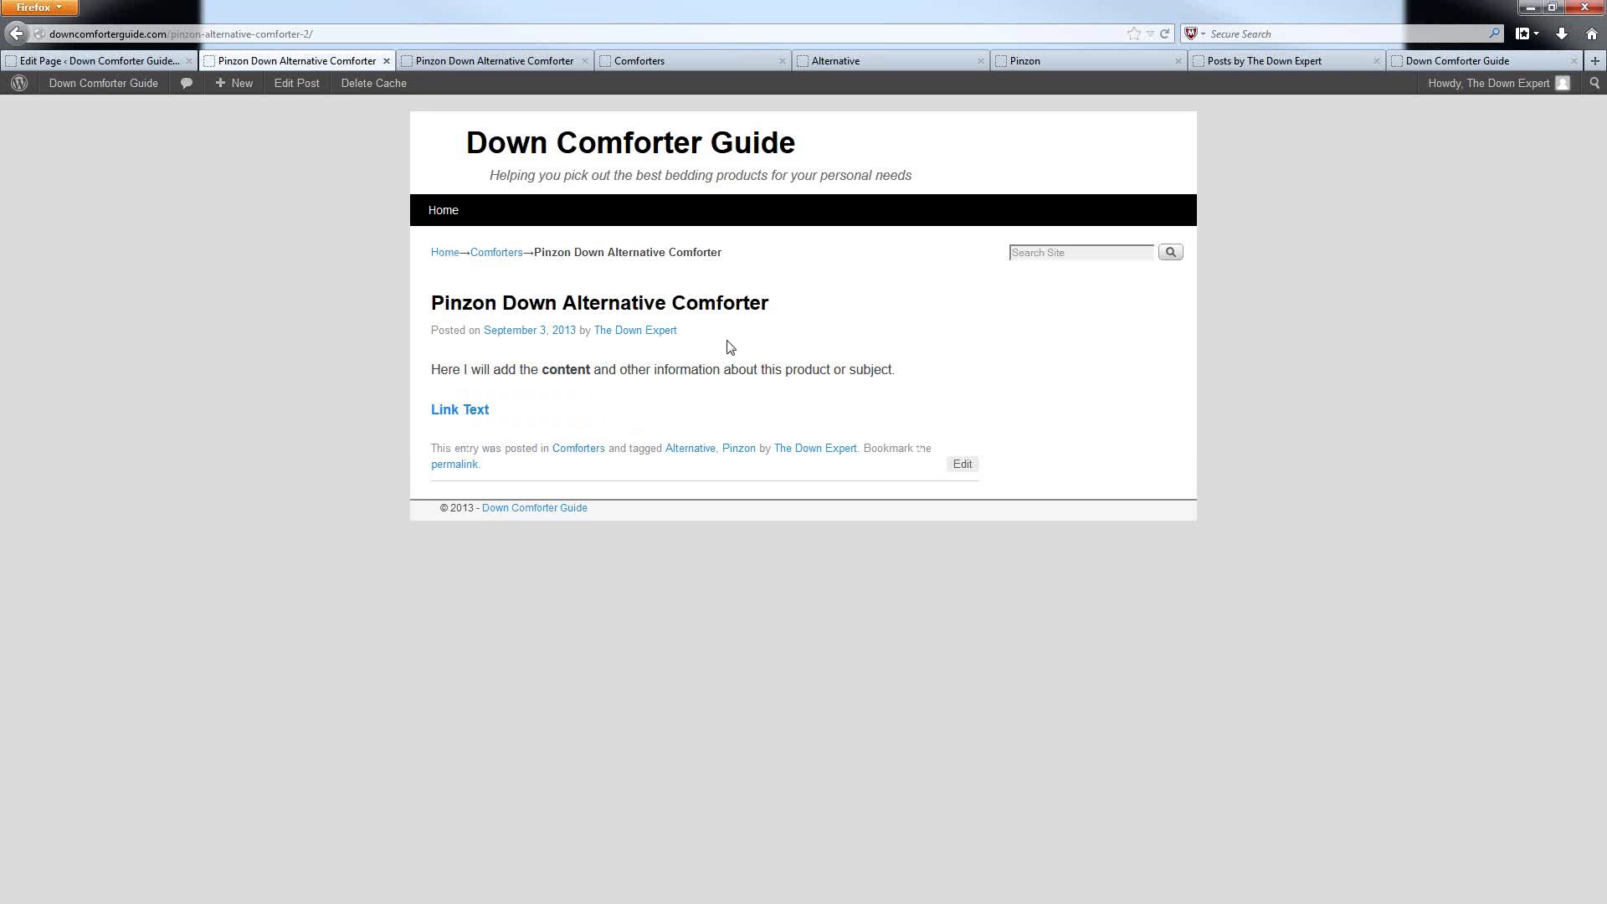
{"action": "key", "text": "alt+Left"}
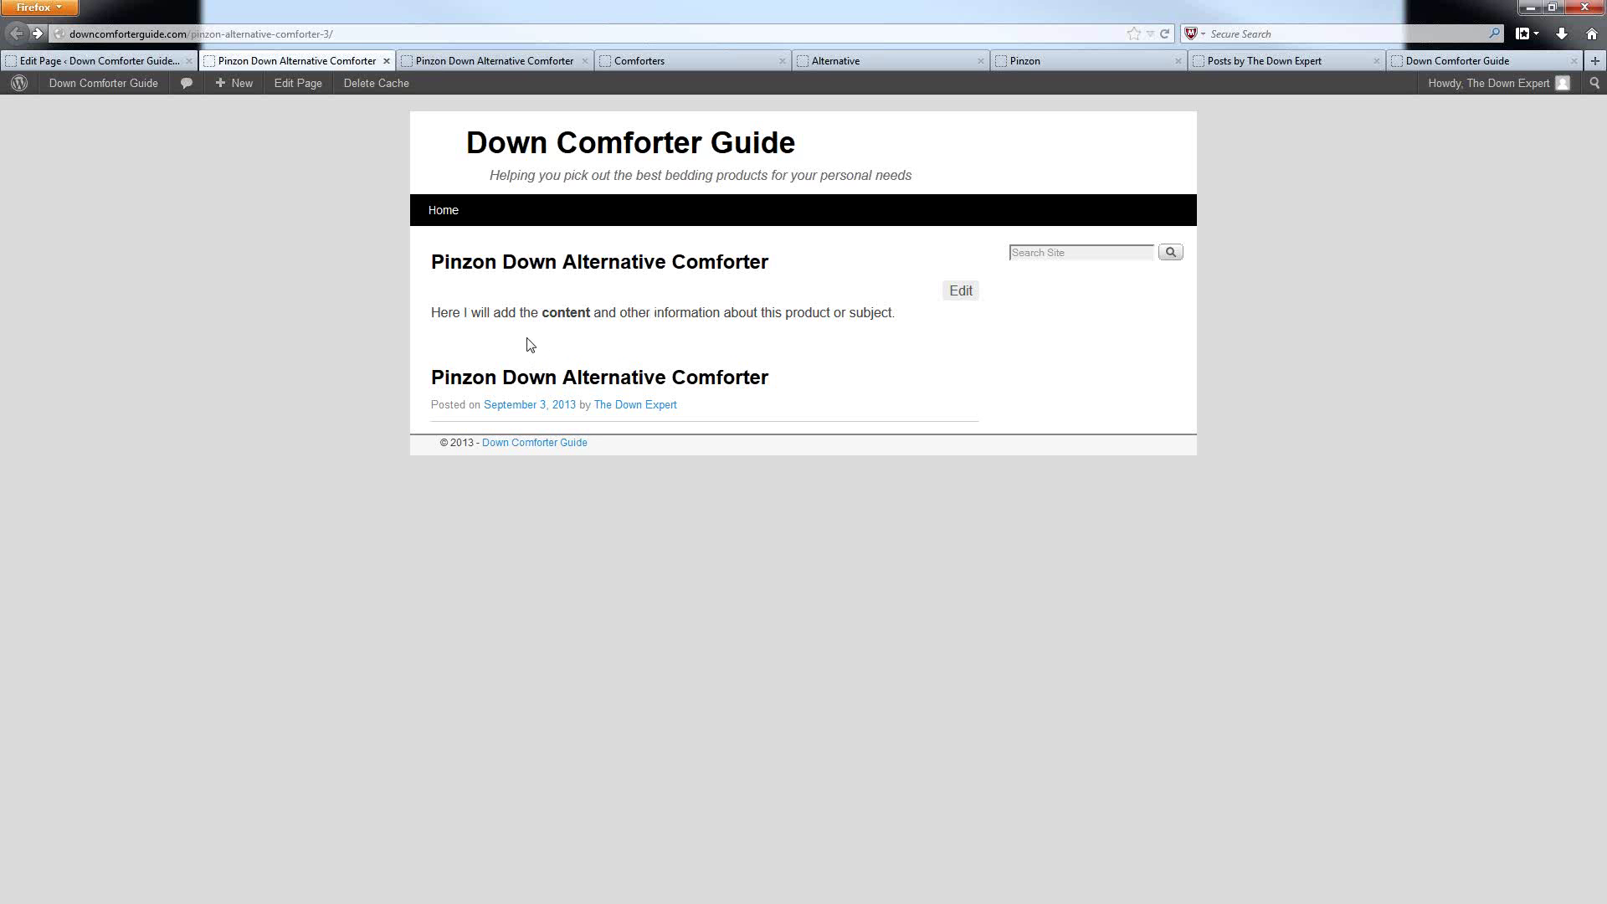
Return to the site's admin and check the WordPress Updates page for core, plugin and theme updates.
{"action": "left_click", "coordinate": [109, 59]}
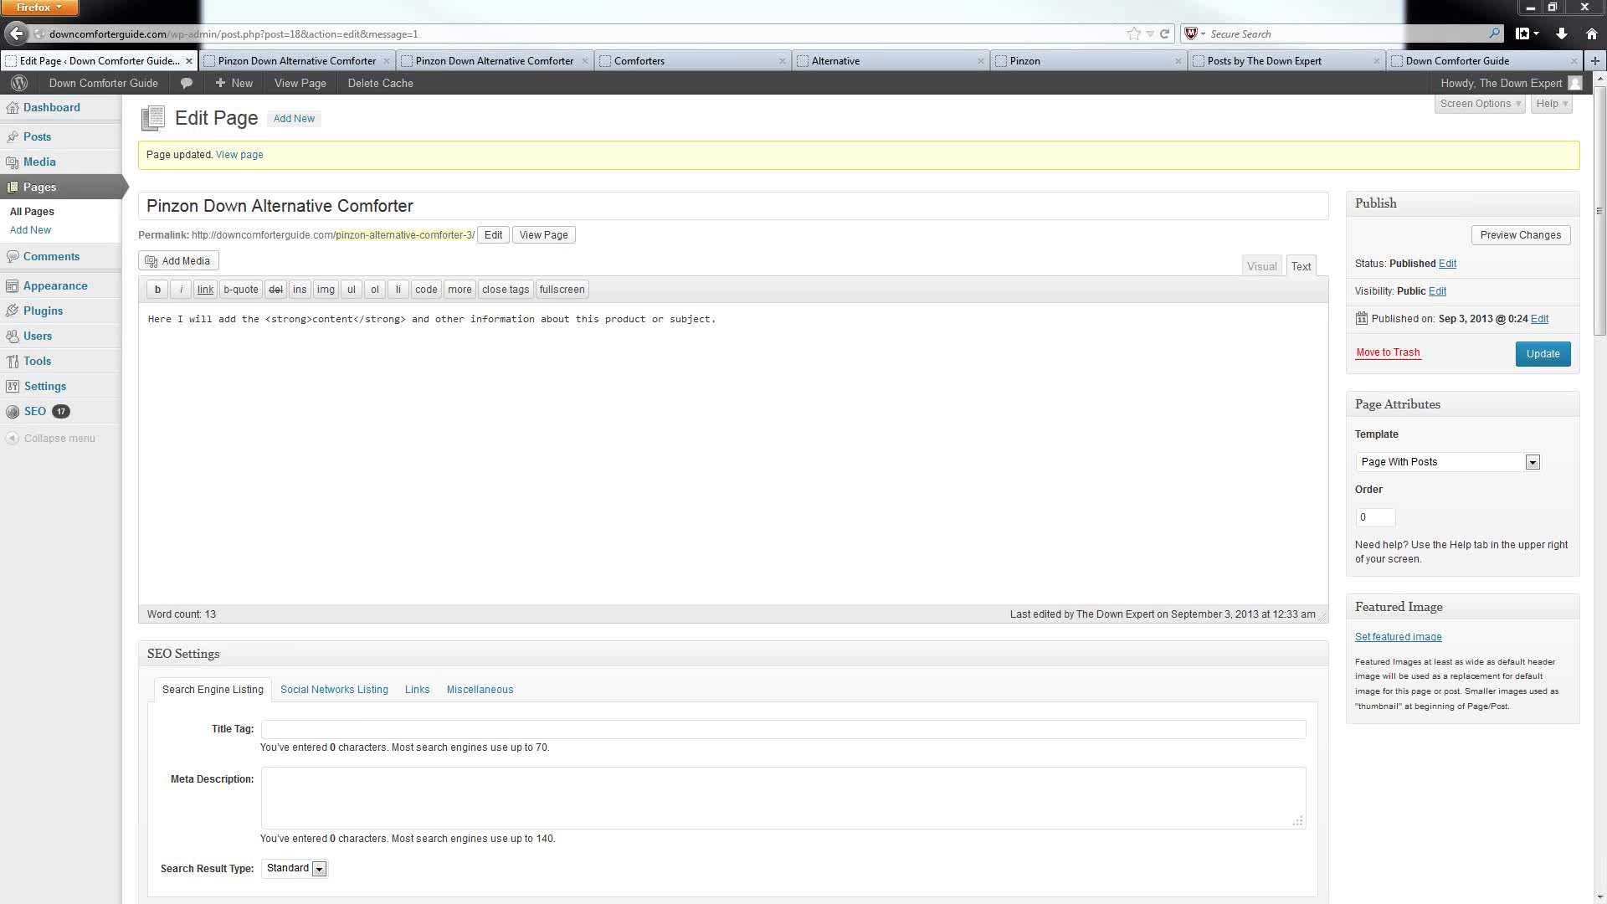
{"action": "mouse_move", "coordinate": [101, 139]}
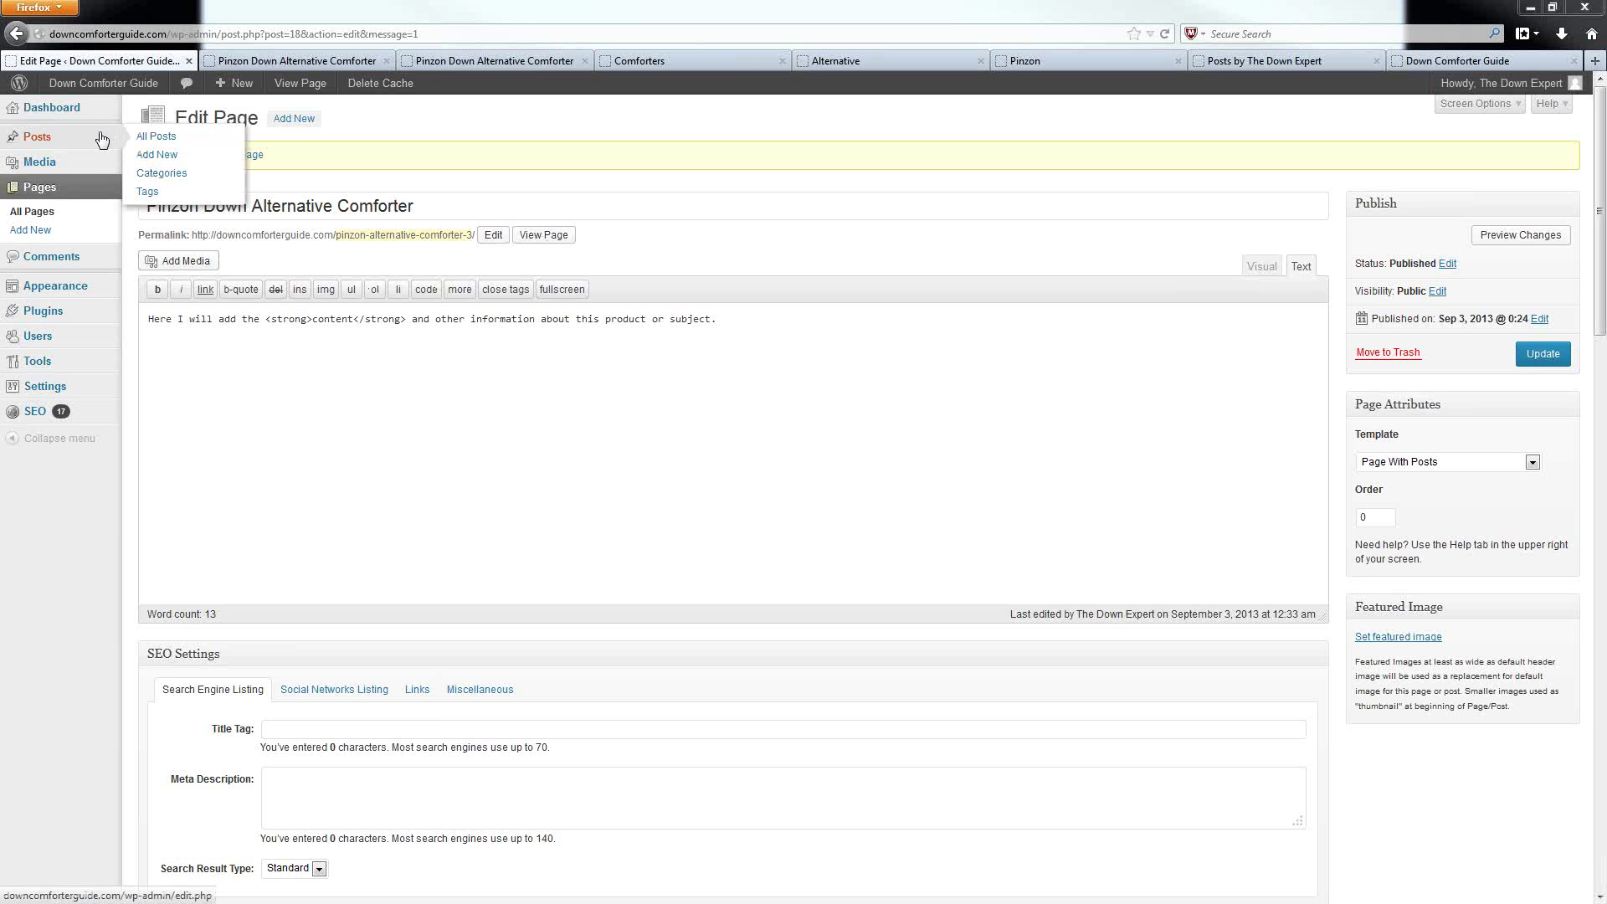
{"action": "mouse_move", "coordinate": [70, 112]}
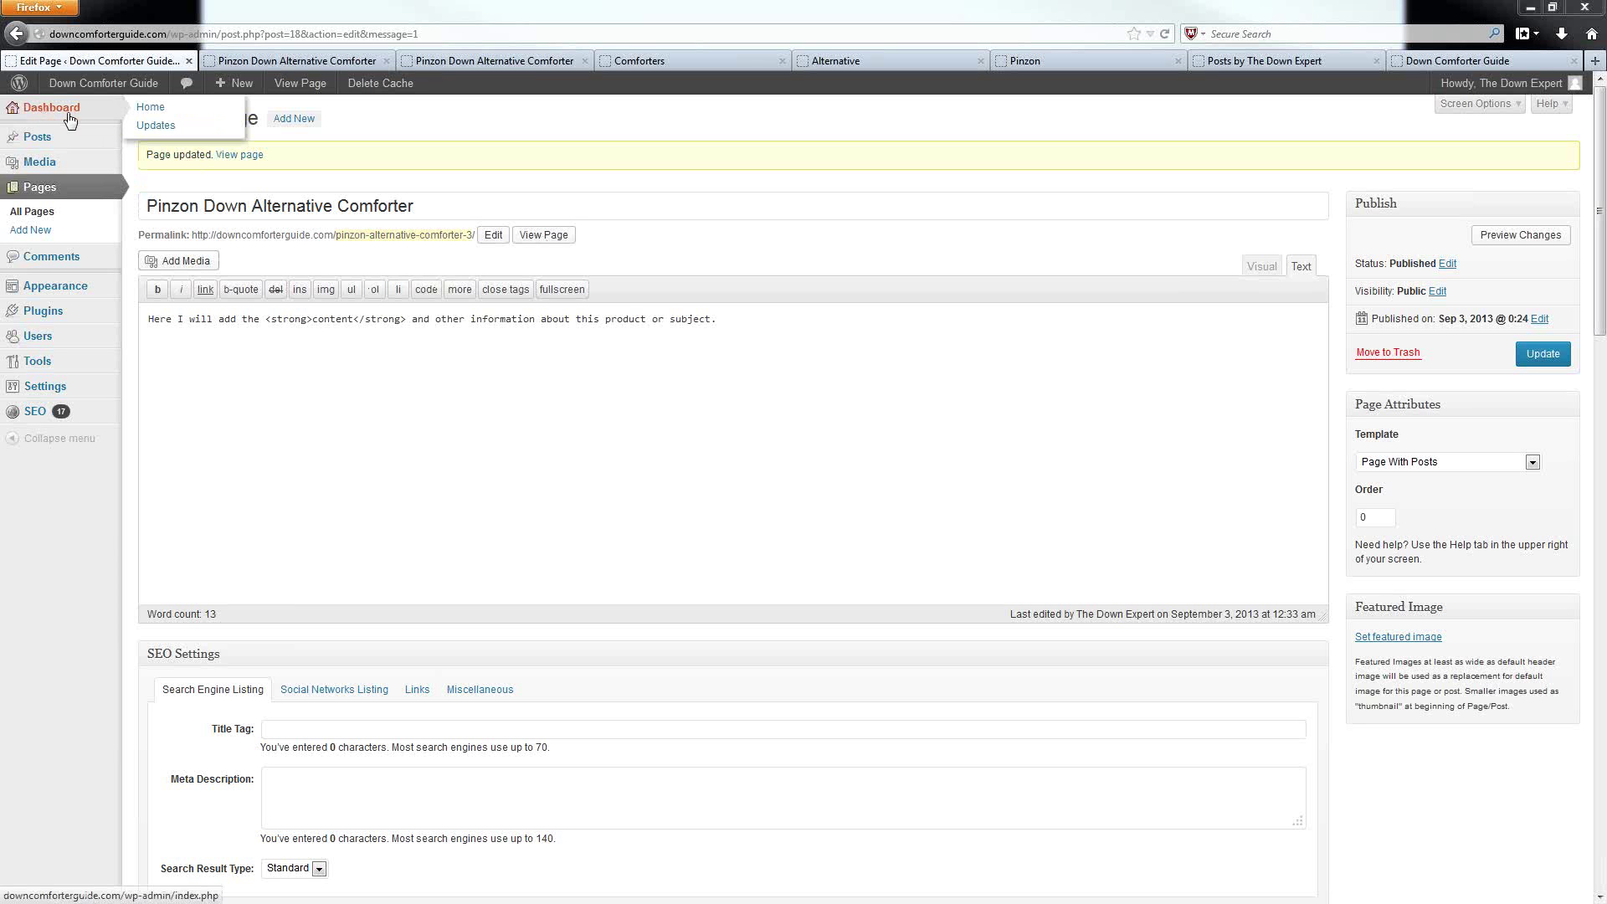
{"action": "left_click", "coordinate": [154, 126]}
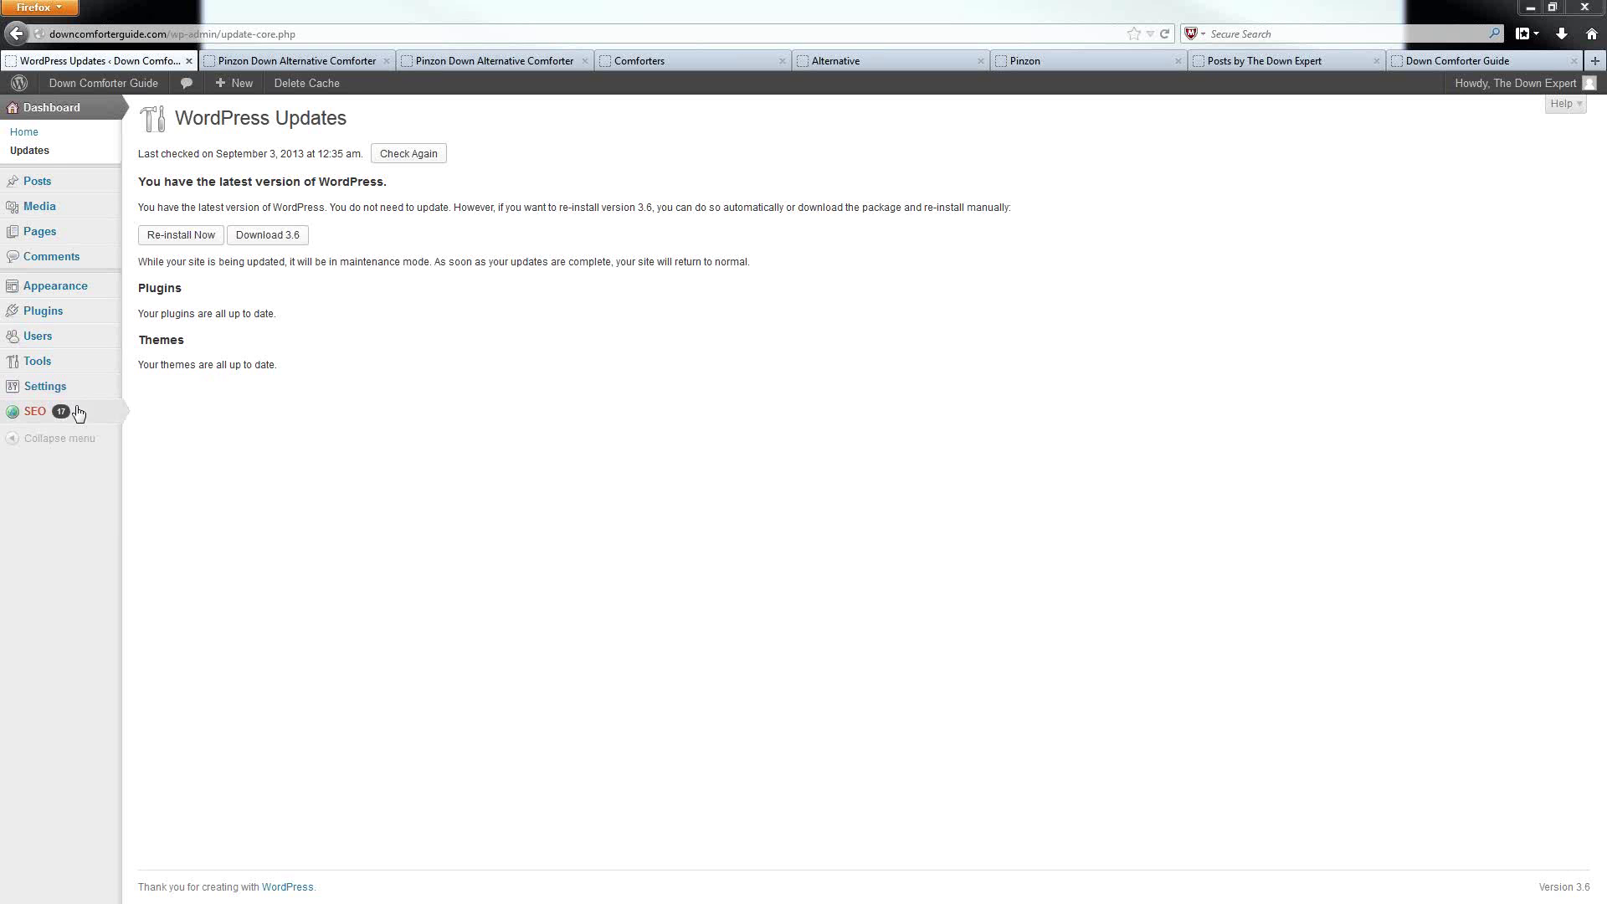
Open the installed plugins list and highlight the name of the SEO Ultimate plugin.
{"action": "left_click", "coordinate": [43, 312]}
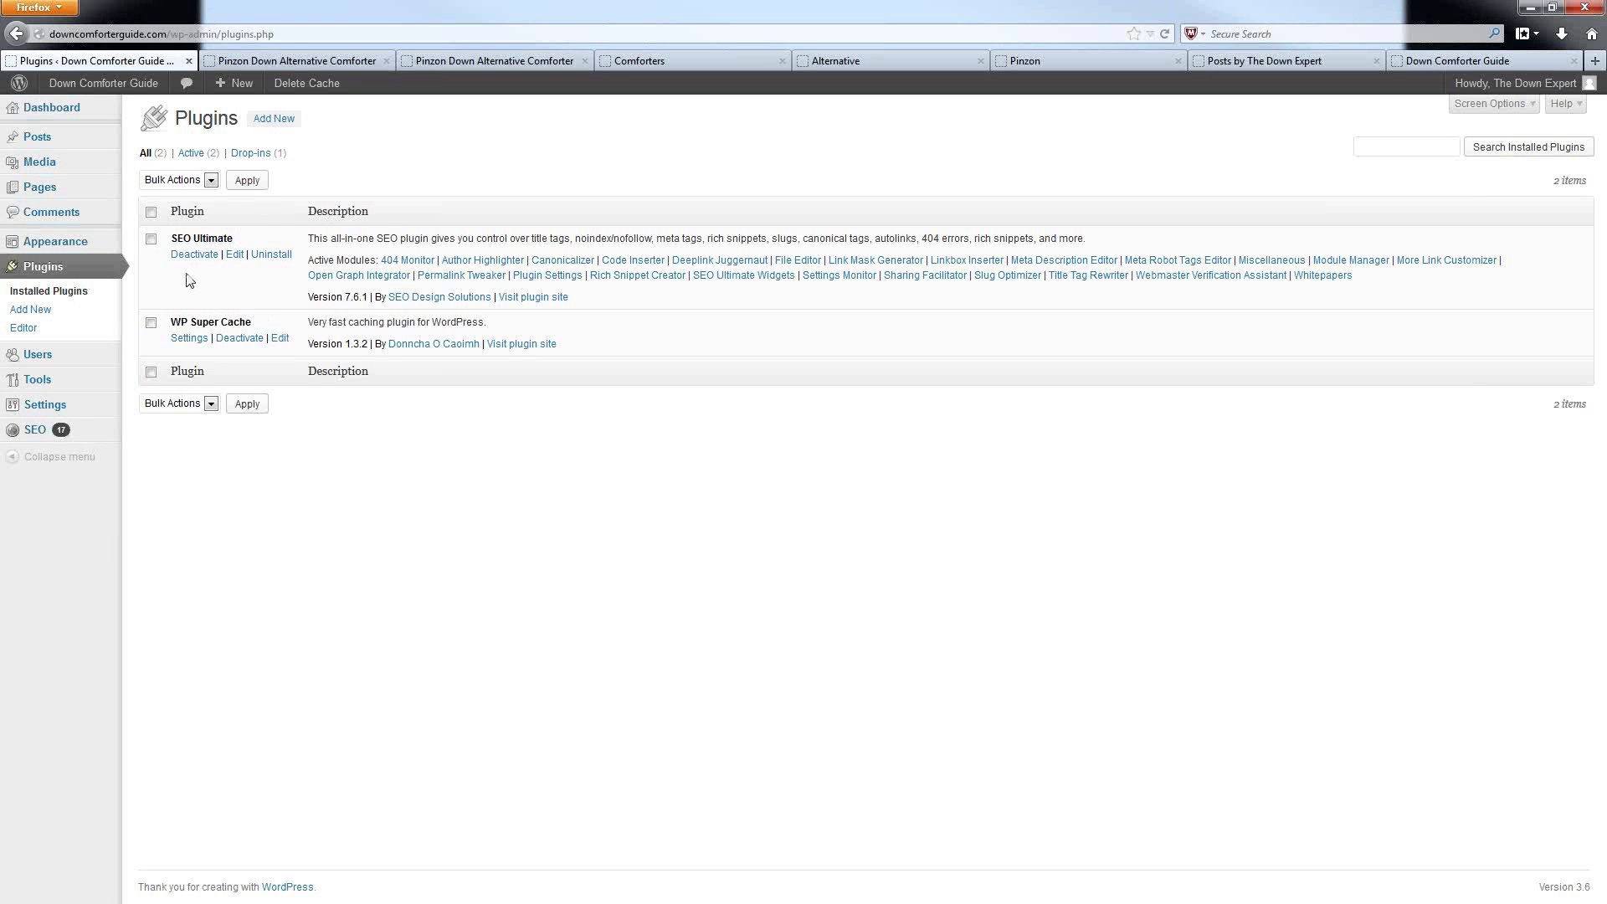
{"action": "left_click_drag", "start_coordinate": [238, 242], "coordinate": [172, 242]}
{"action": "left_click", "coordinate": [192, 253]}
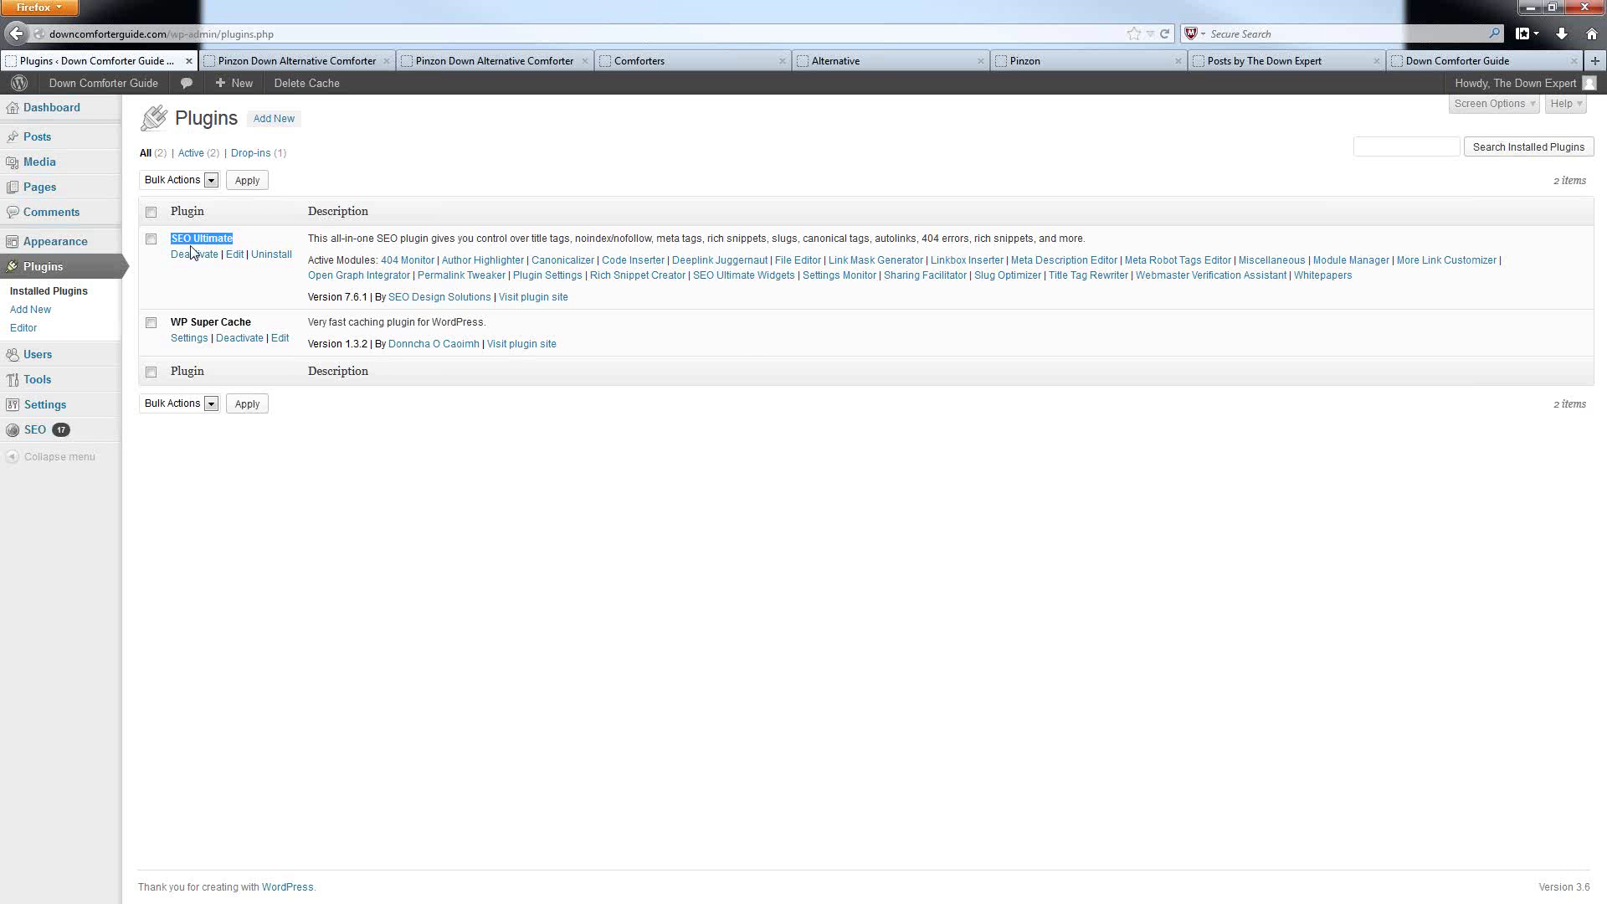
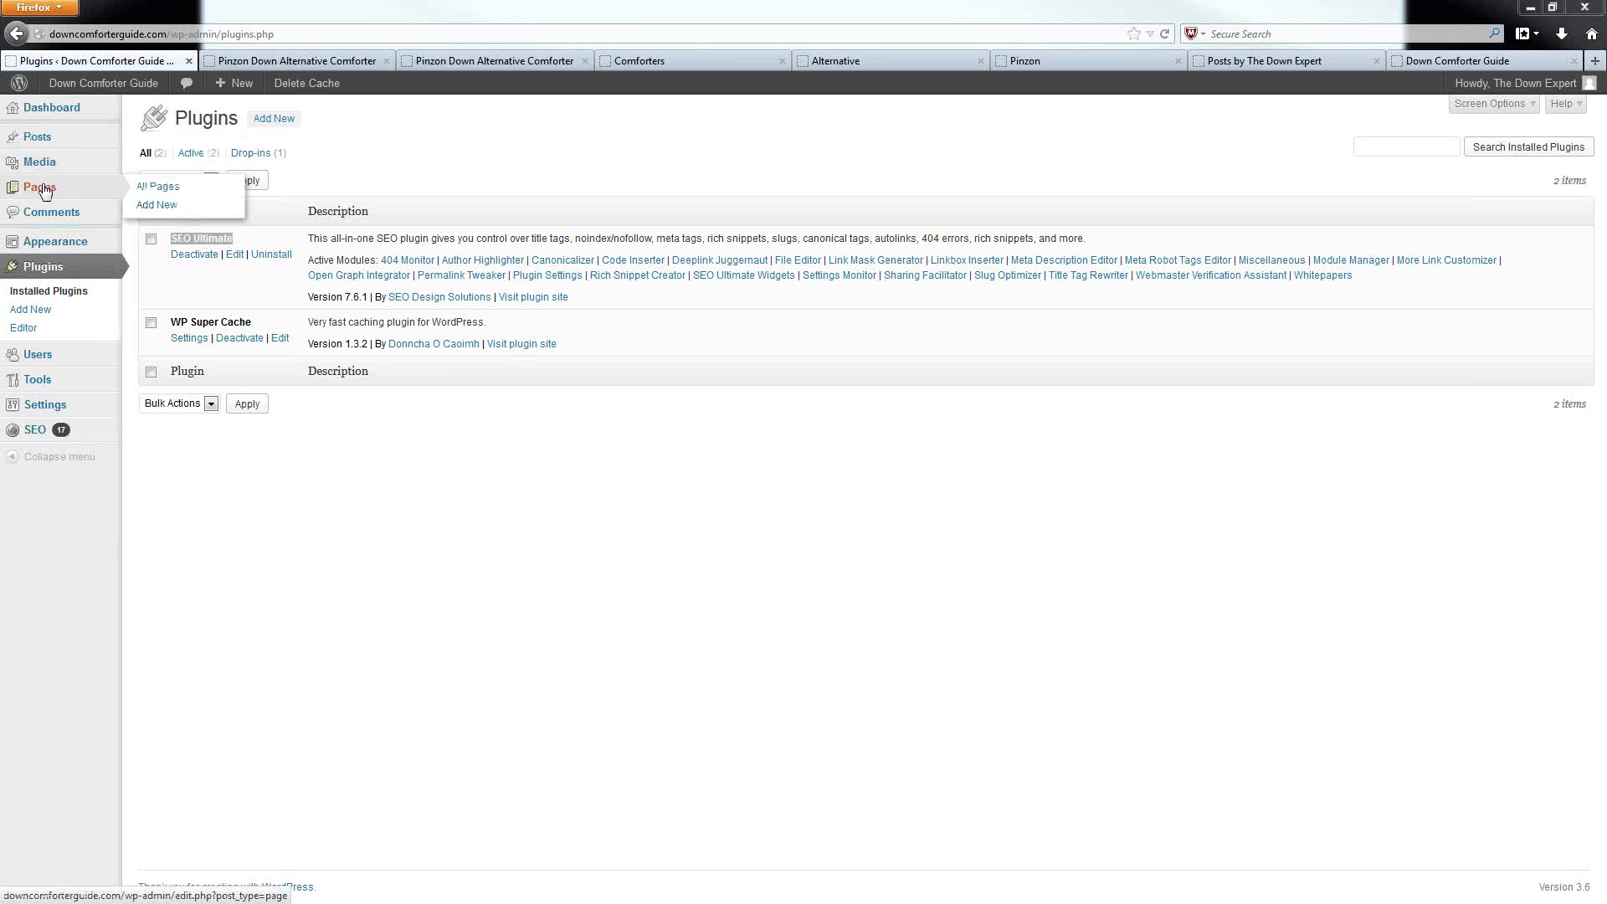
Search the plugin directory for new plugins with the keyword "grammar".
{"action": "mouse_move", "coordinate": [34, 165]}
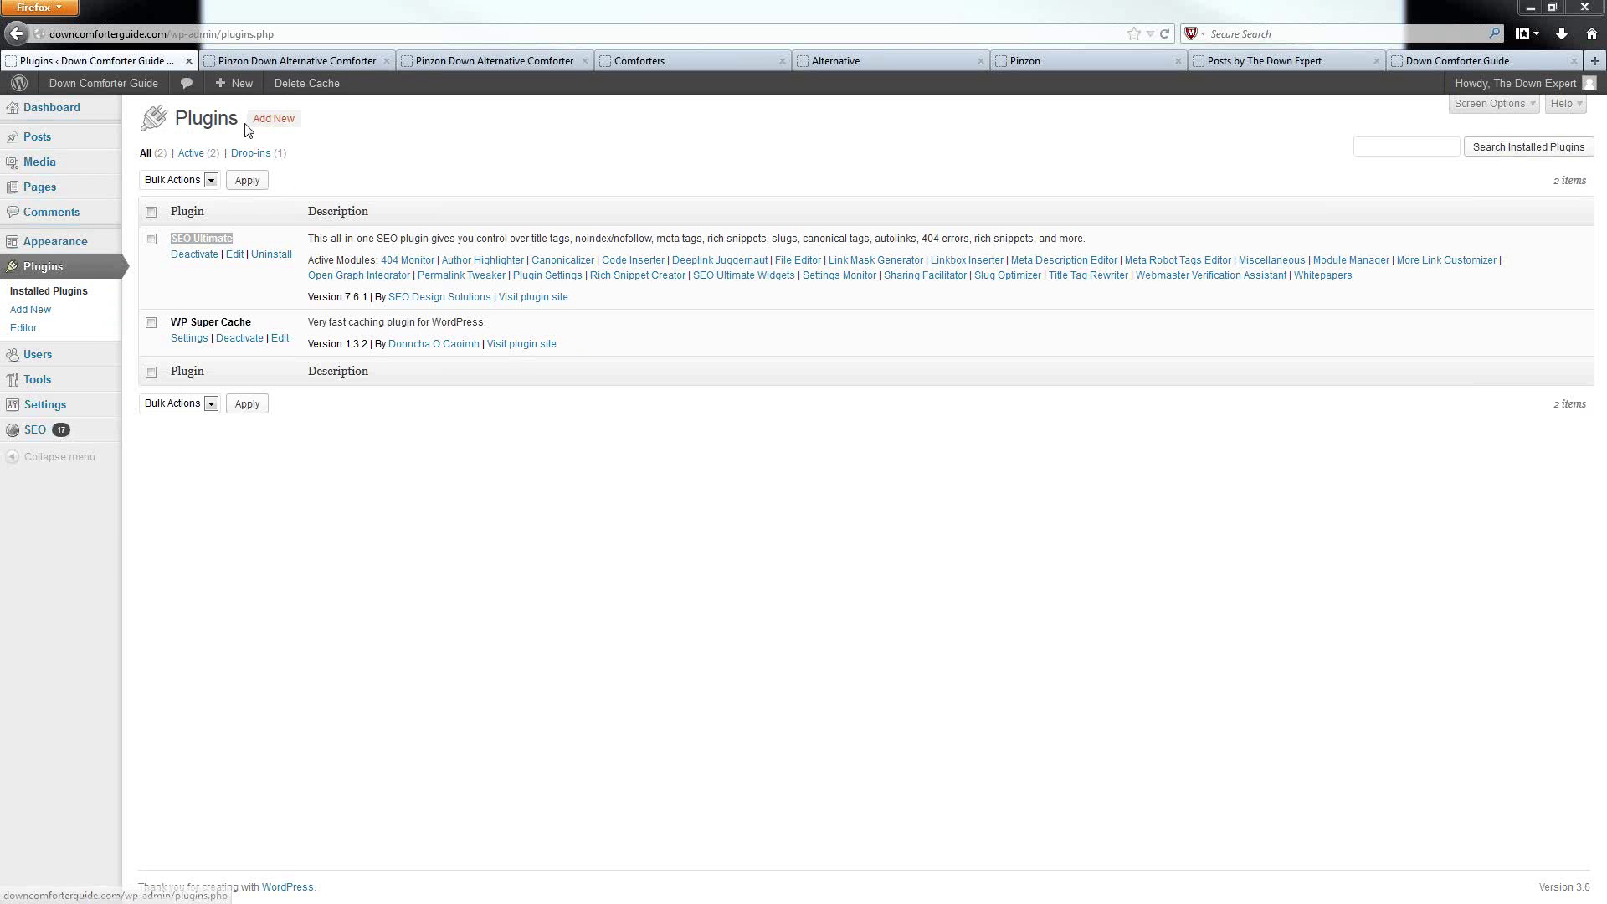
{"action": "left_click", "coordinate": [266, 124]}
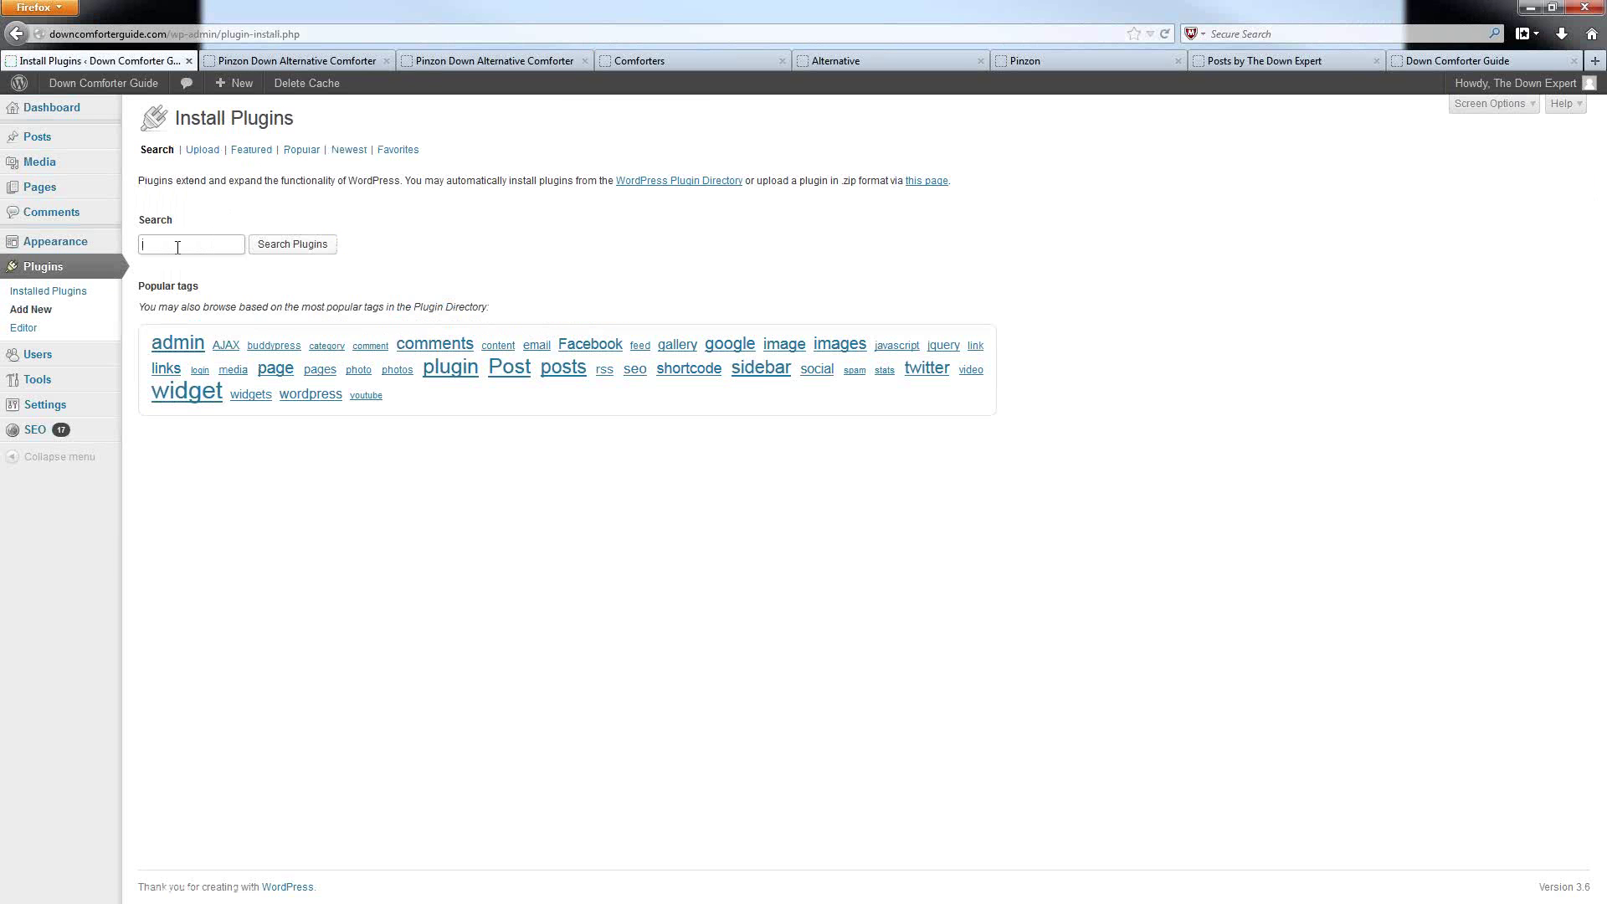
{"action": "left_click", "coordinate": [175, 249]}
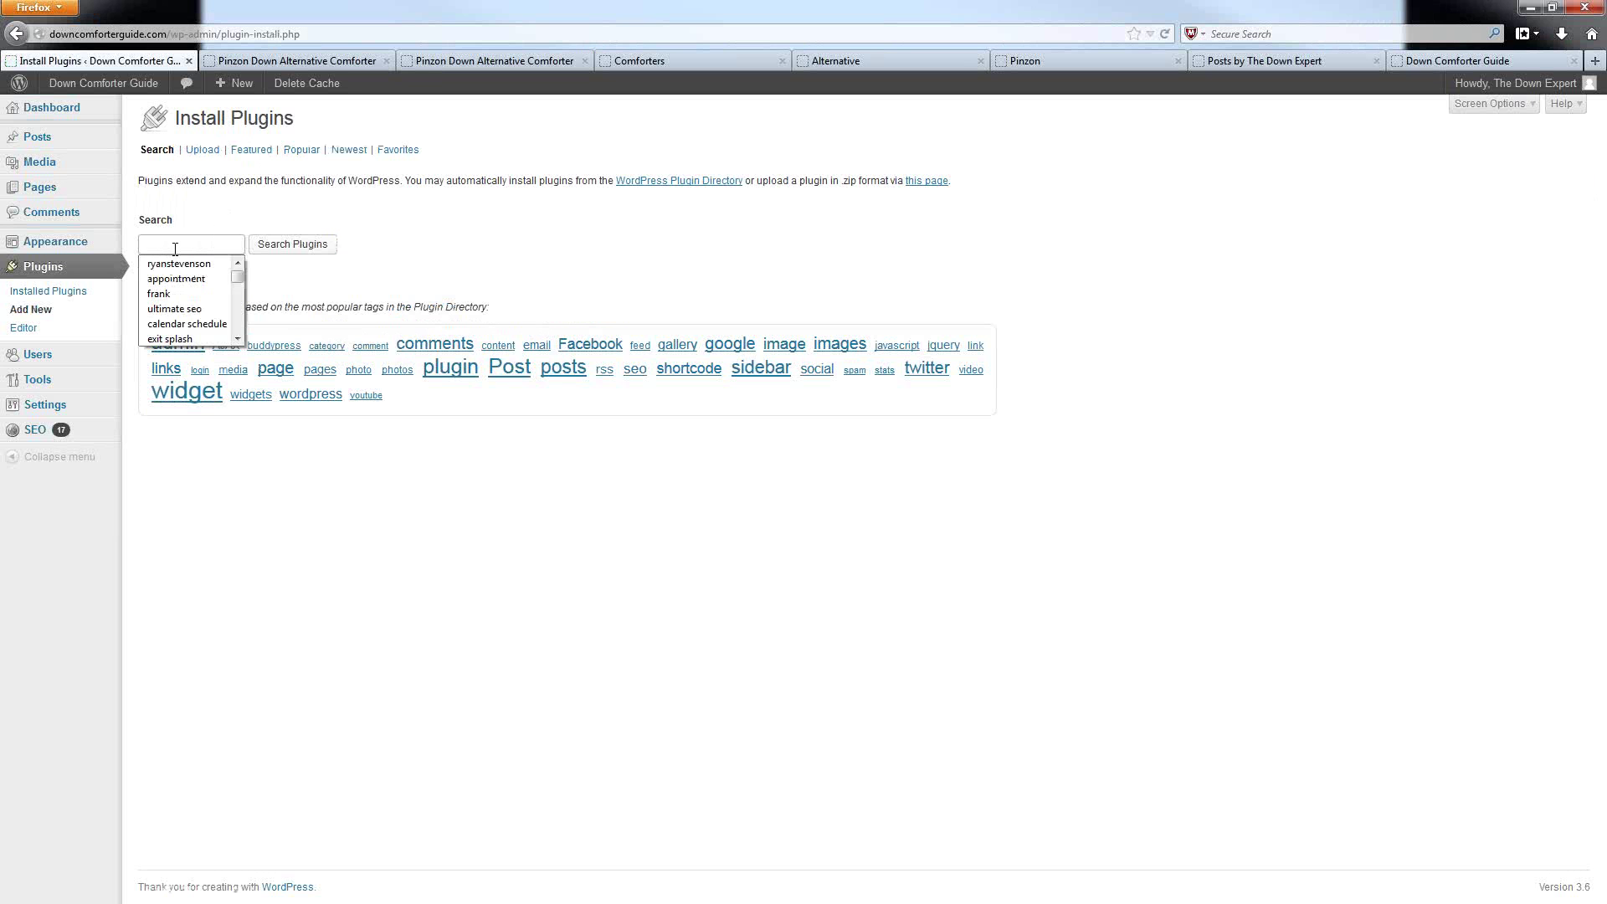
{"action": "type", "text": "grammar"}
{"action": "key", "text": "Return"}
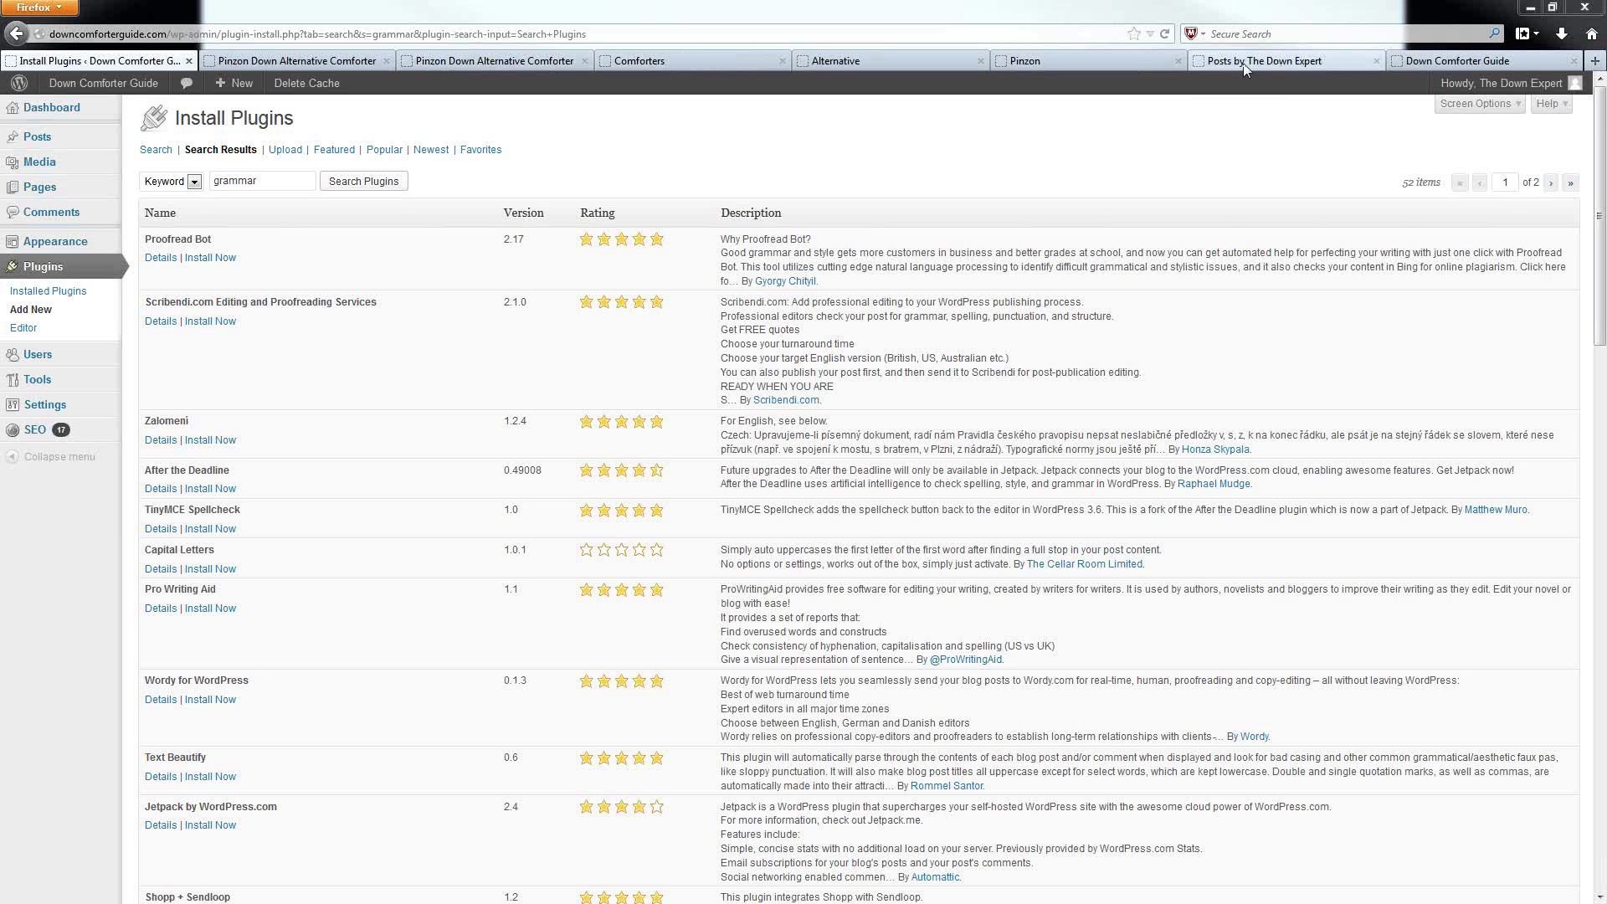
Check the live home page's menu bar, and reassign Top Menu from Primary Navigation to Secondary Navigation, saving the menu.
{"action": "left_click", "coordinate": [1440, 61]}
{"action": "left_click", "coordinate": [1011, 356]}
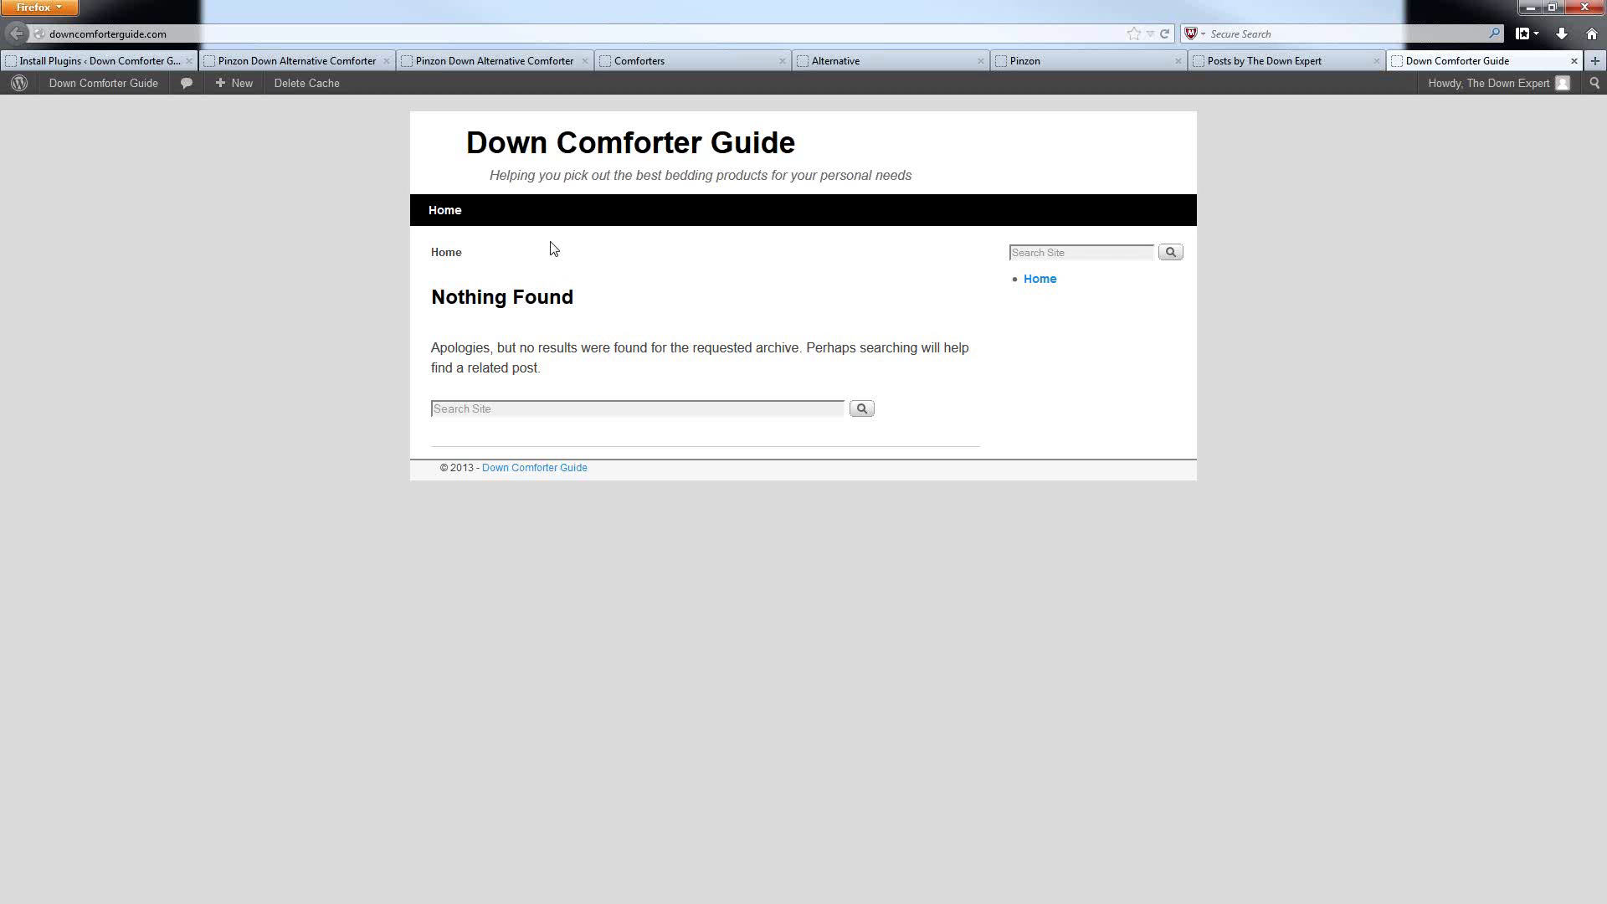
{"action": "left_click", "coordinate": [71, 58]}
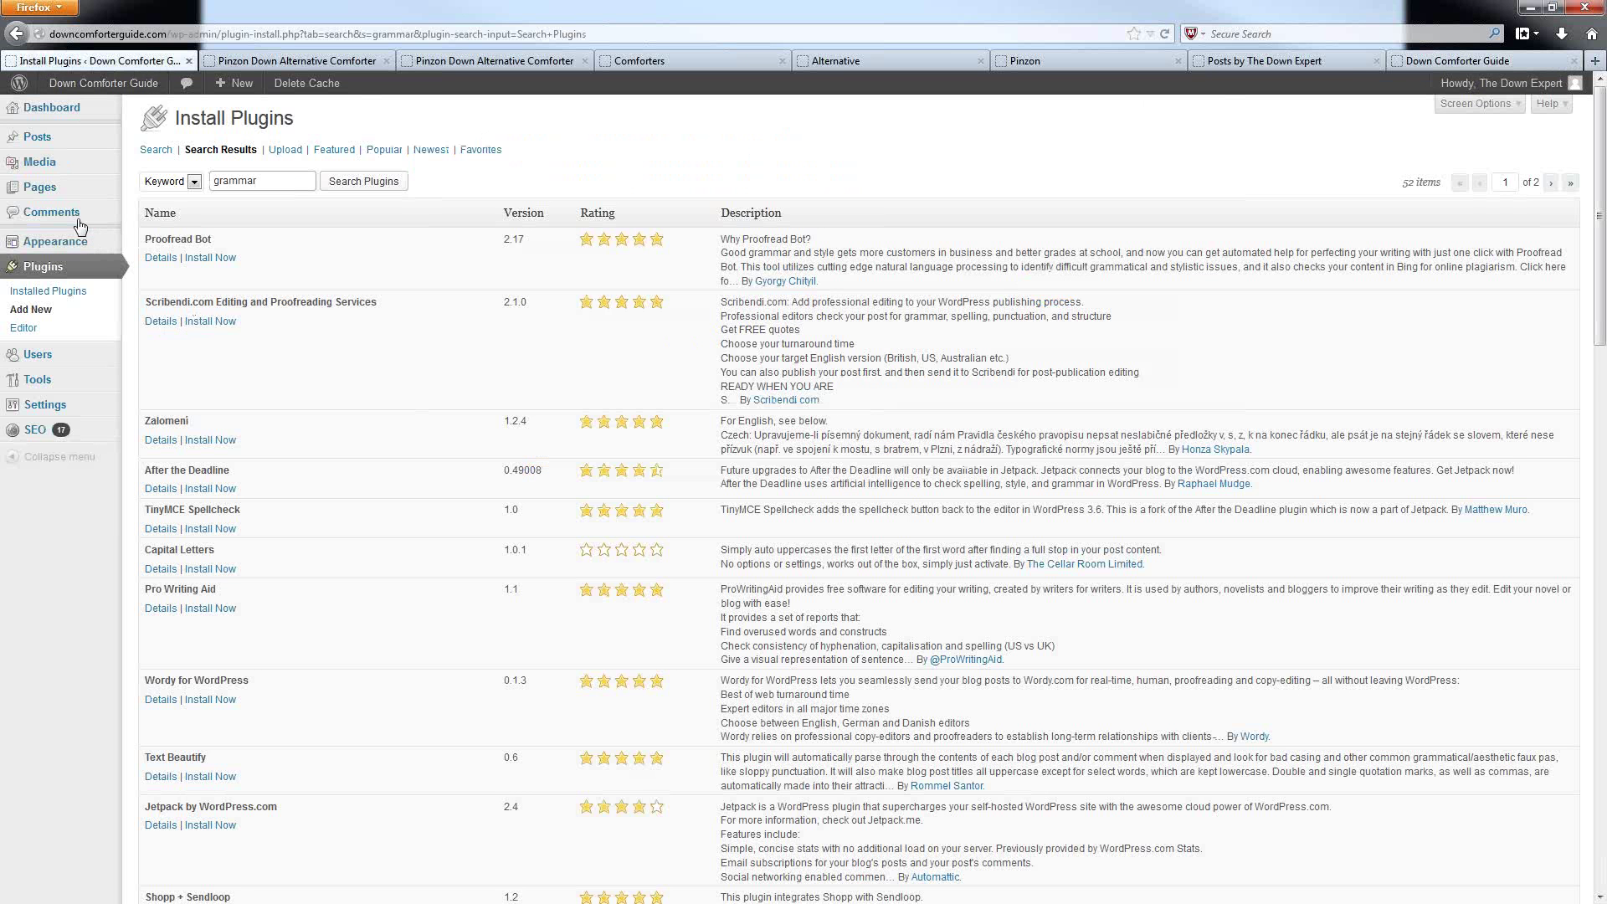
{"action": "mouse_move", "coordinate": [61, 244]}
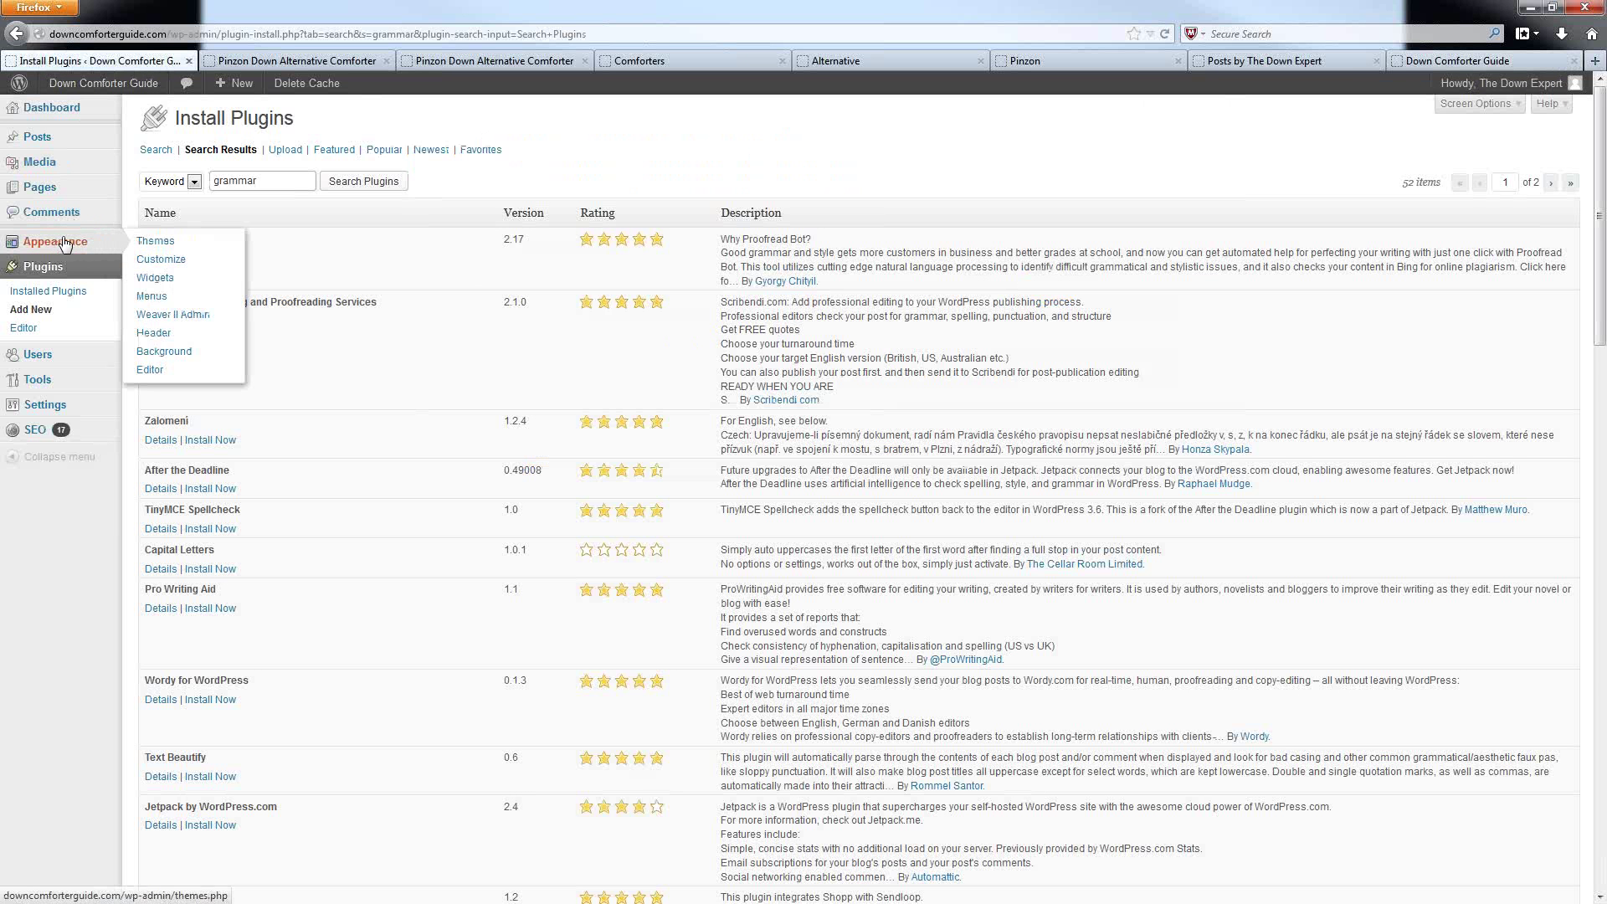
{"action": "left_click", "coordinate": [161, 300]}
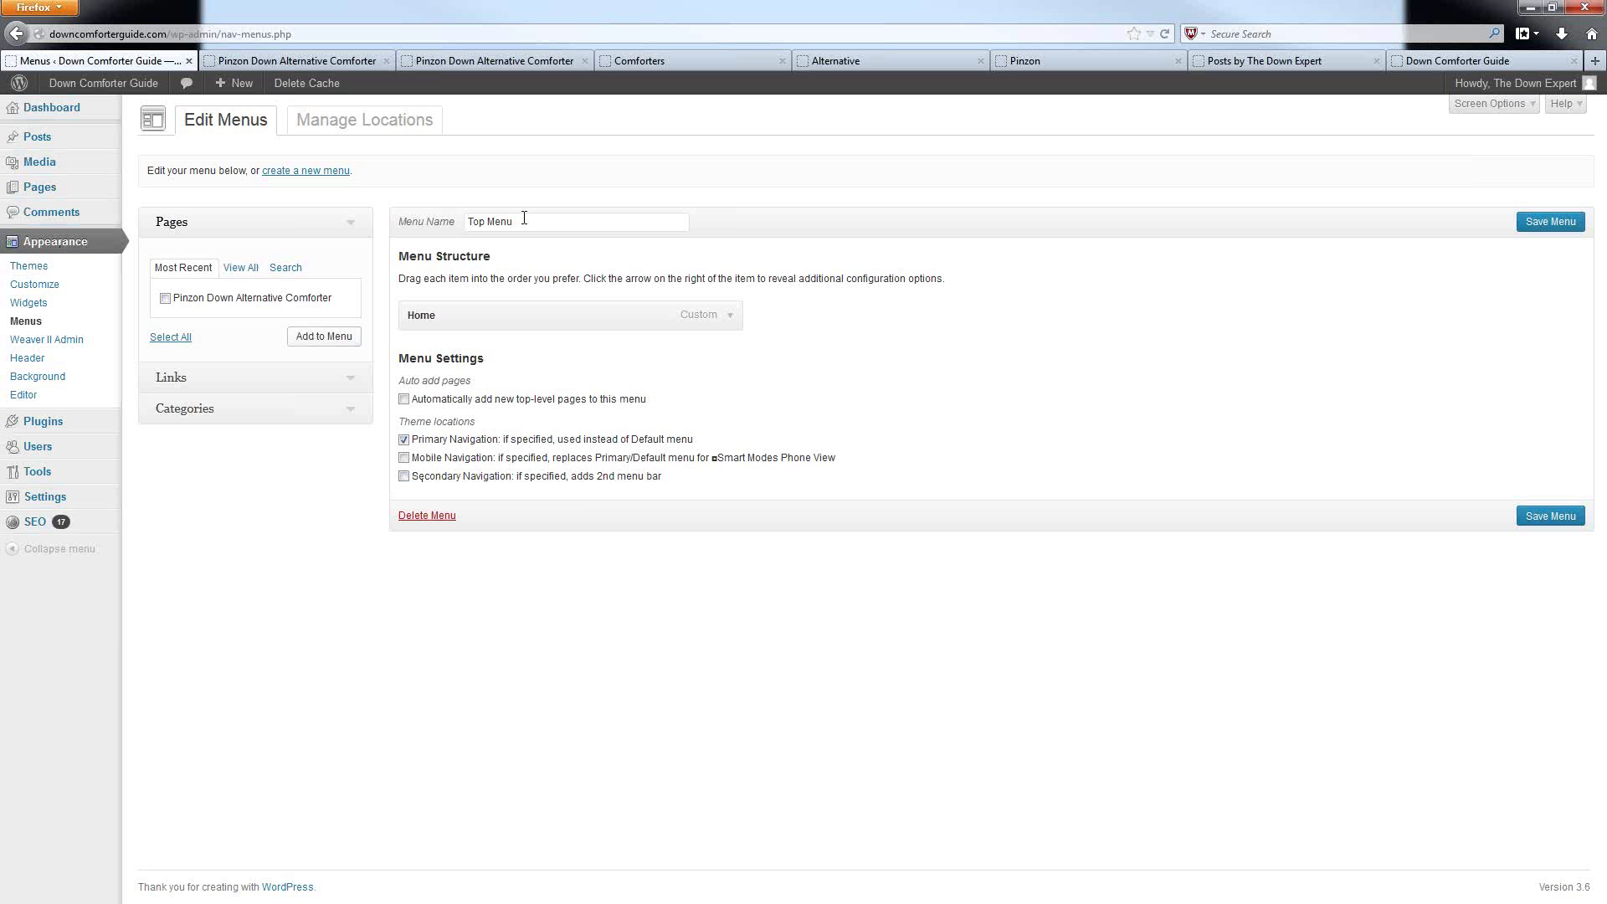
{"action": "left_click", "coordinate": [404, 440]}
{"action": "left_click", "coordinate": [404, 476]}
{"action": "left_click", "coordinate": [1550, 516]}
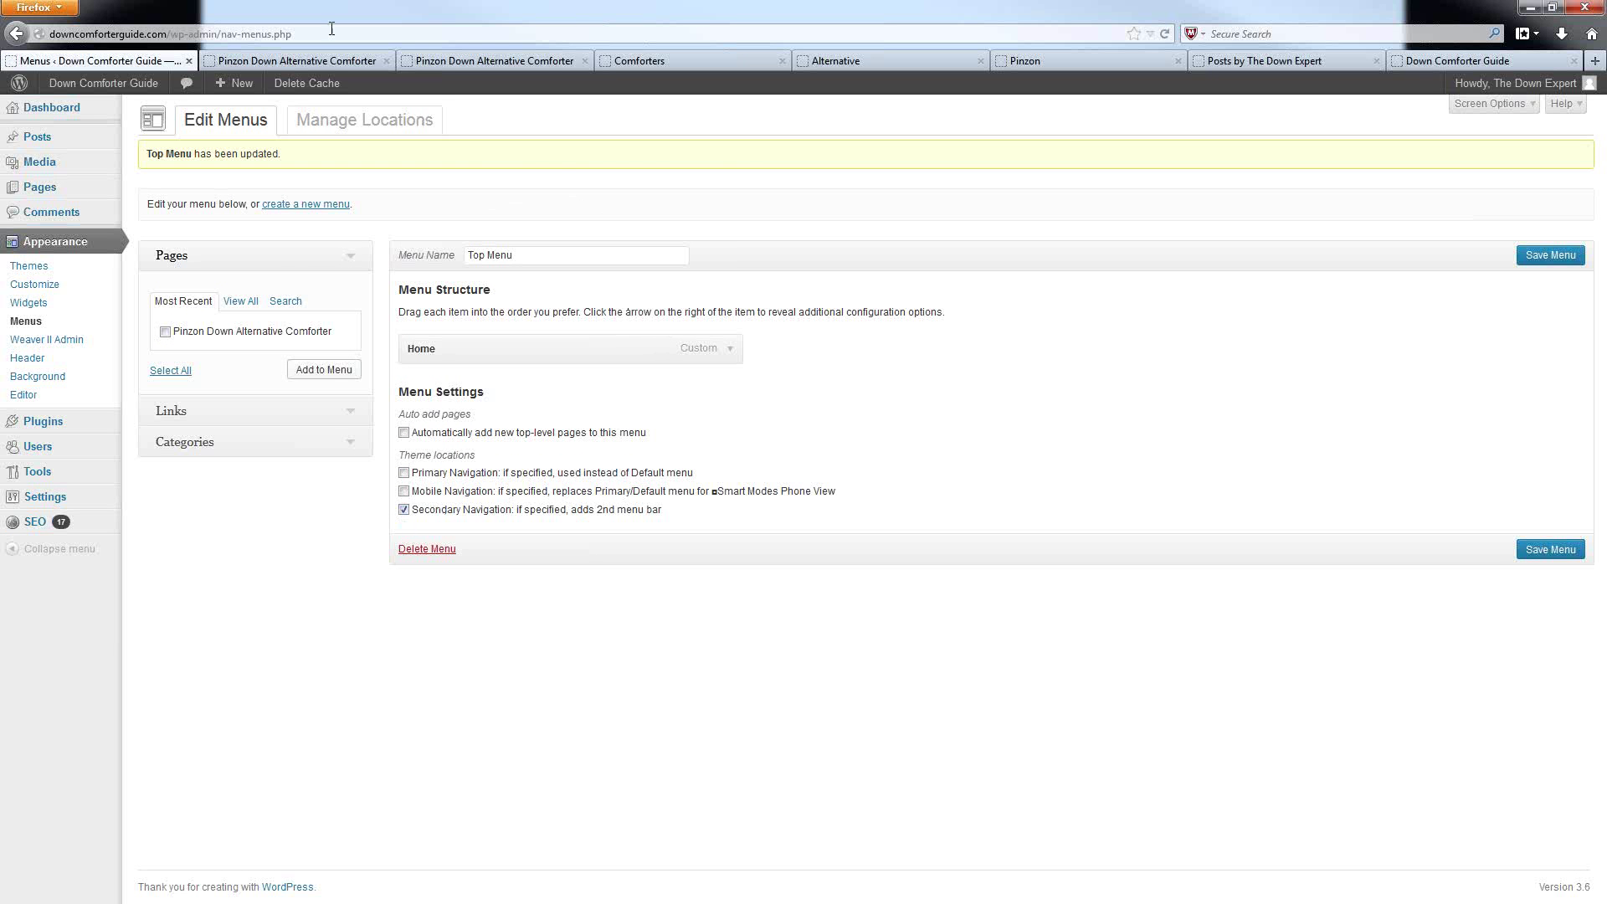
Reload the live home page to examine its menu bars, and return to the menu editor.
{"action": "left_click", "coordinate": [1423, 60]}
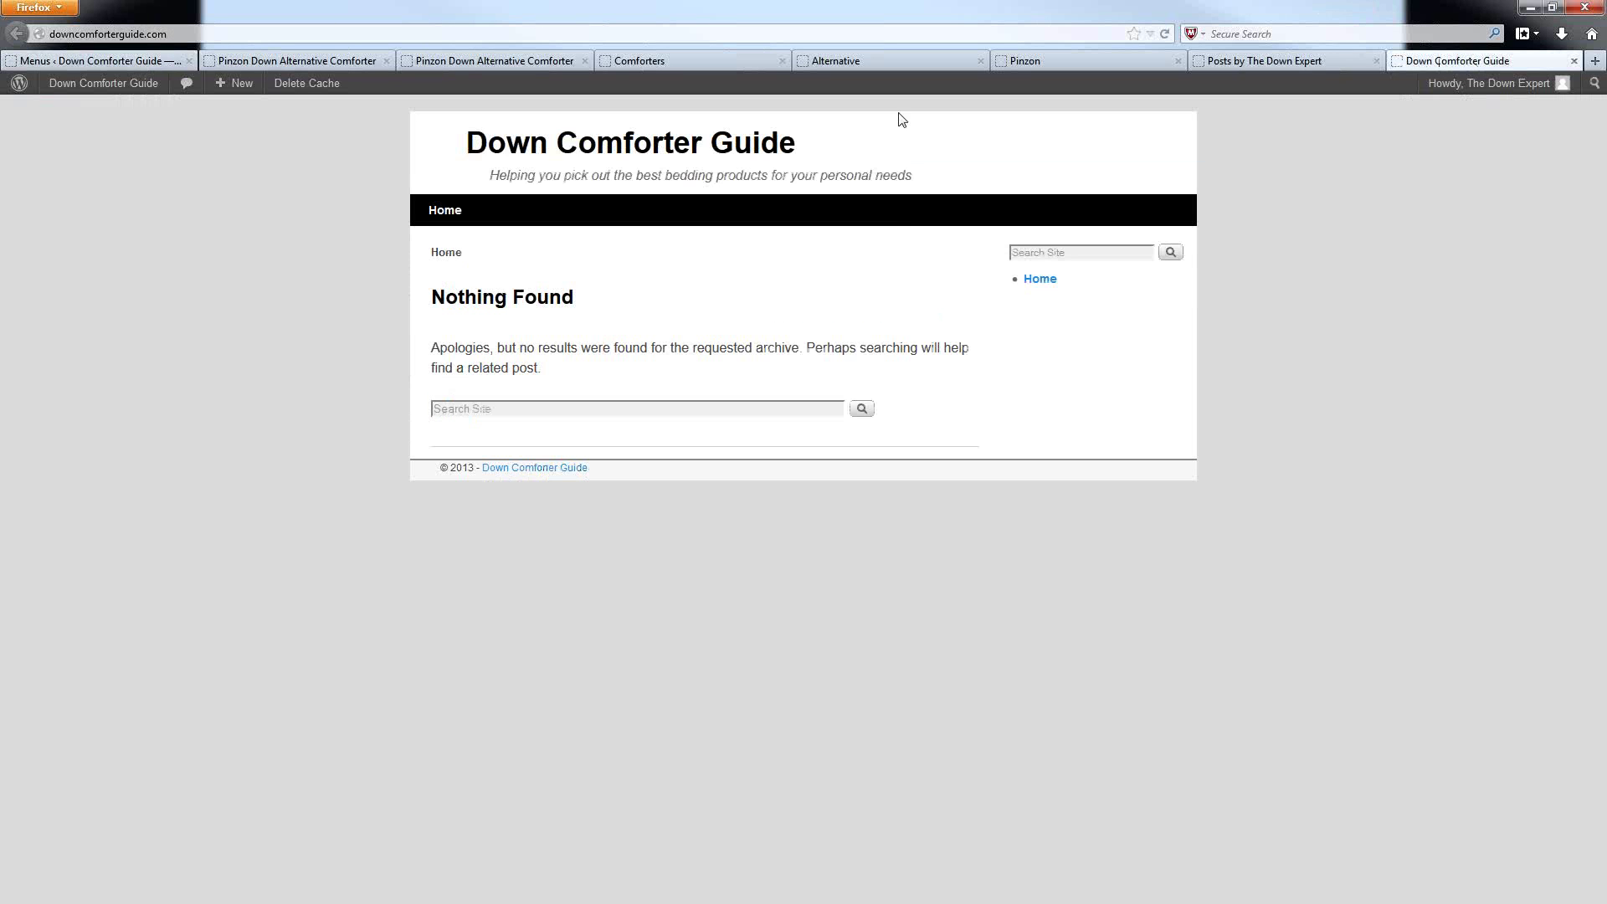
{"action": "left_click", "coordinate": [1168, 38]}
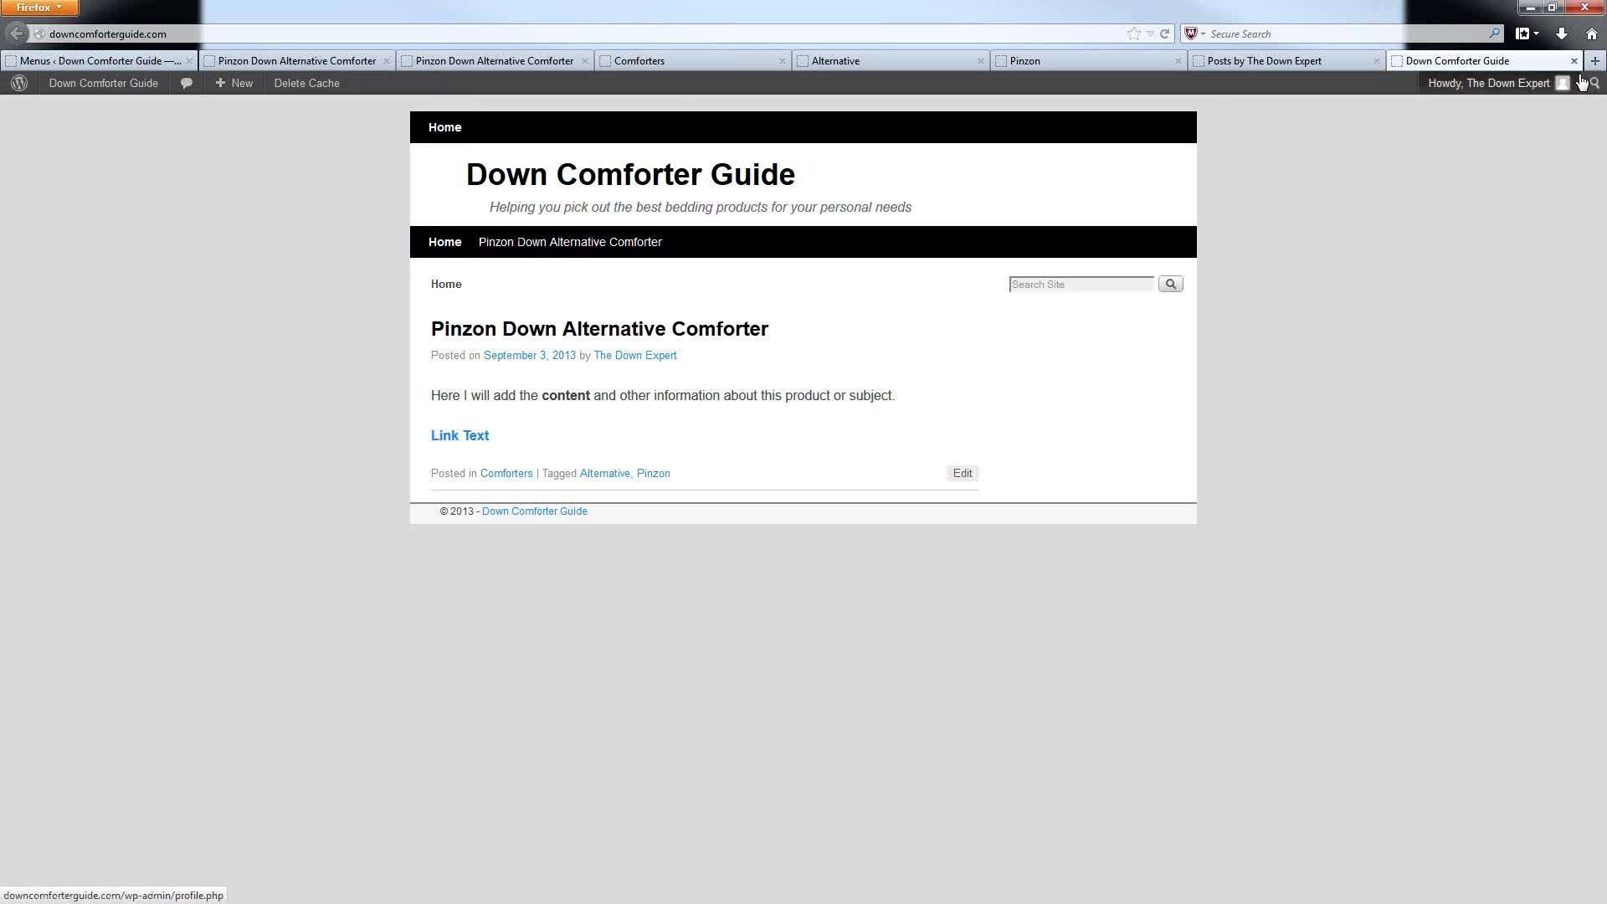
{"action": "left_click", "coordinate": [1218, 62]}
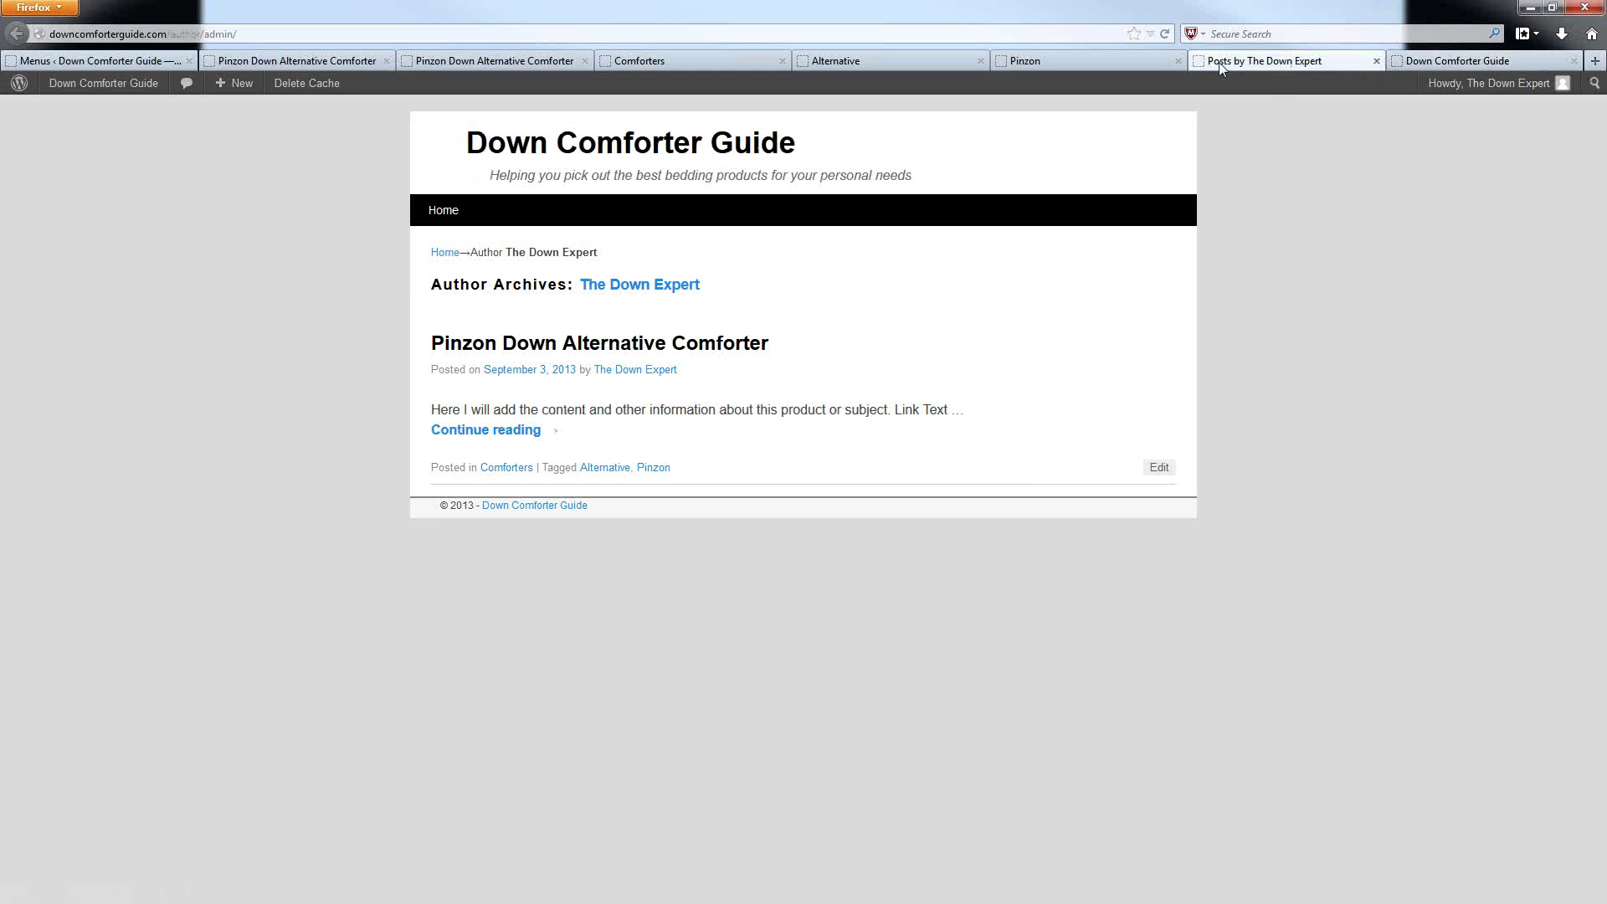
{"action": "left_click", "coordinate": [248, 63]}
{"action": "left_click", "coordinate": [81, 62]}
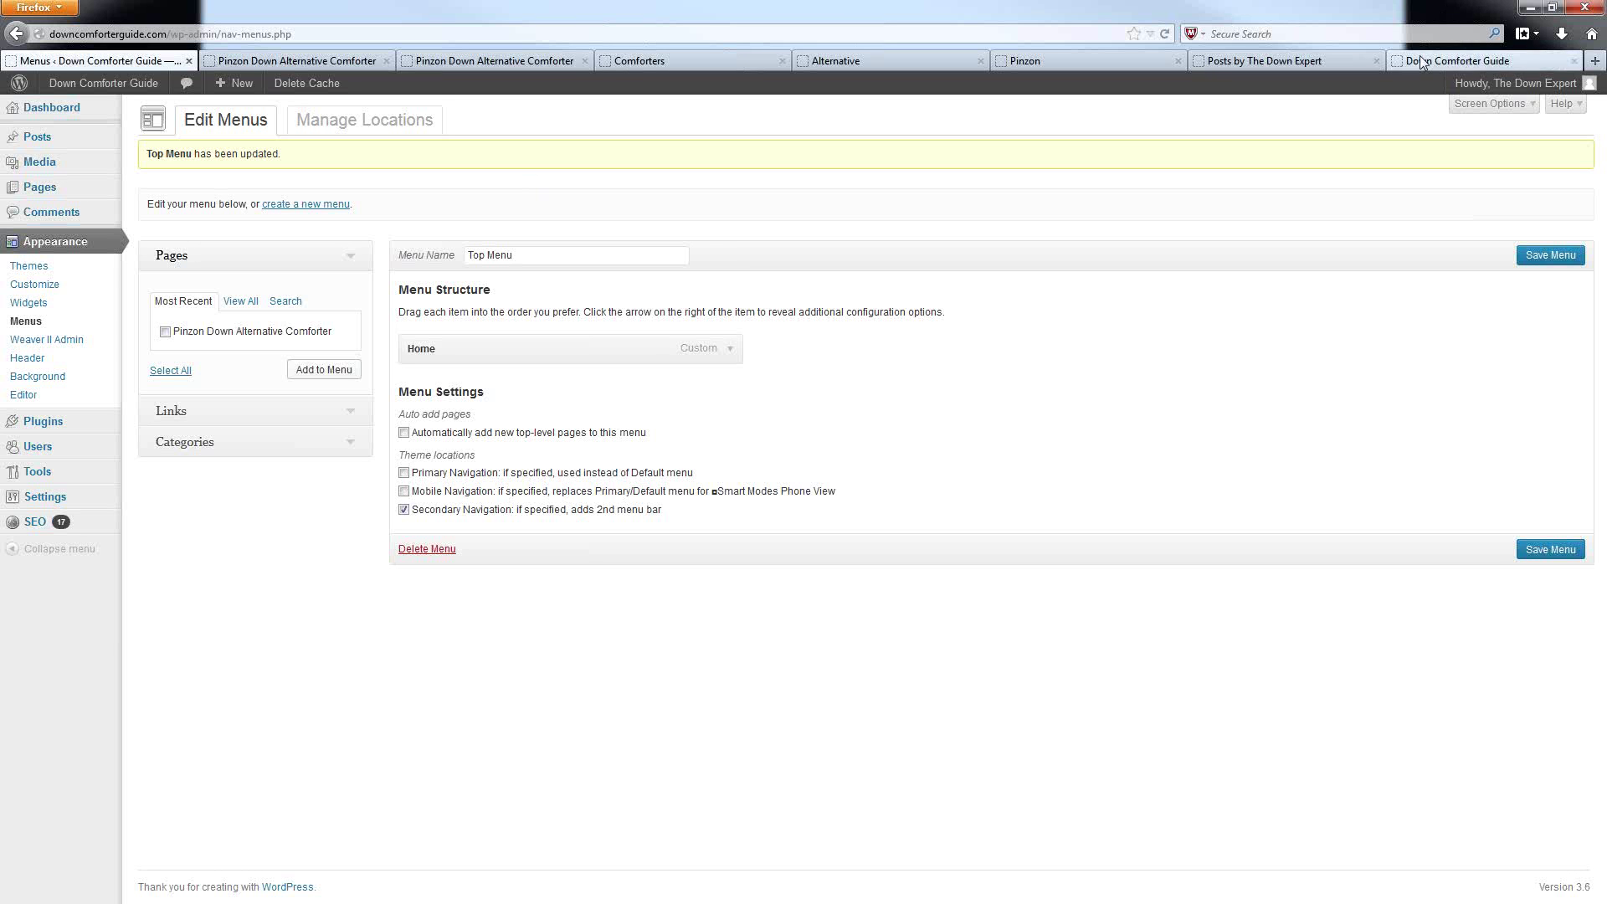
Enable Move Primary Menu to Top under Menu Bar Layout in the Weaver II menu options.
{"action": "left_click", "coordinate": [34, 343]}
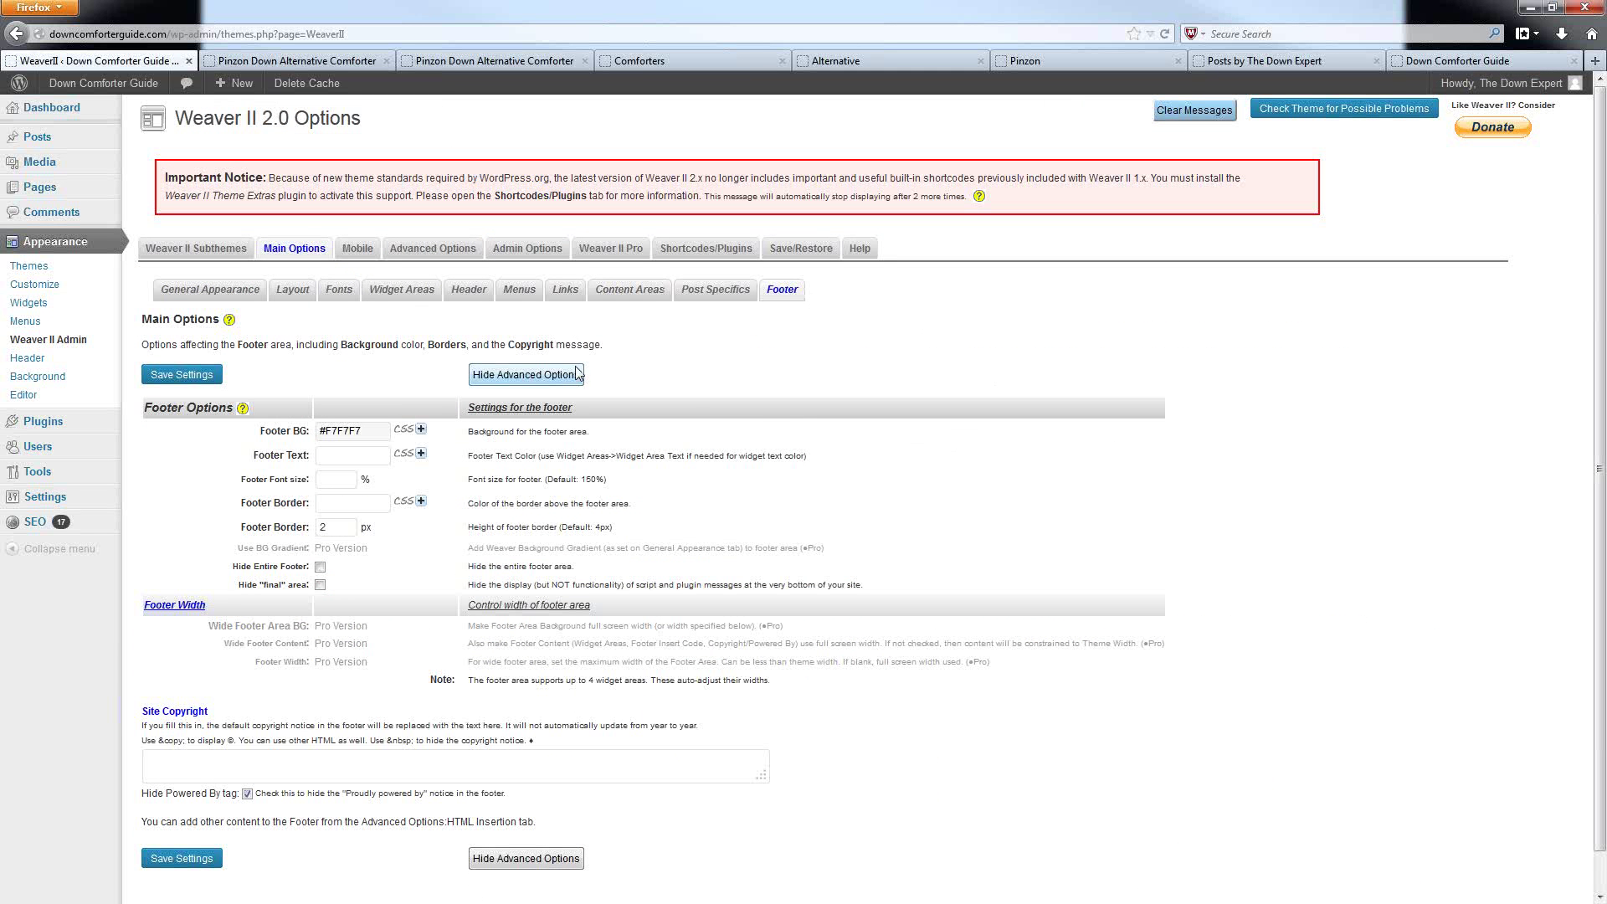
{"action": "left_click", "coordinate": [520, 290]}
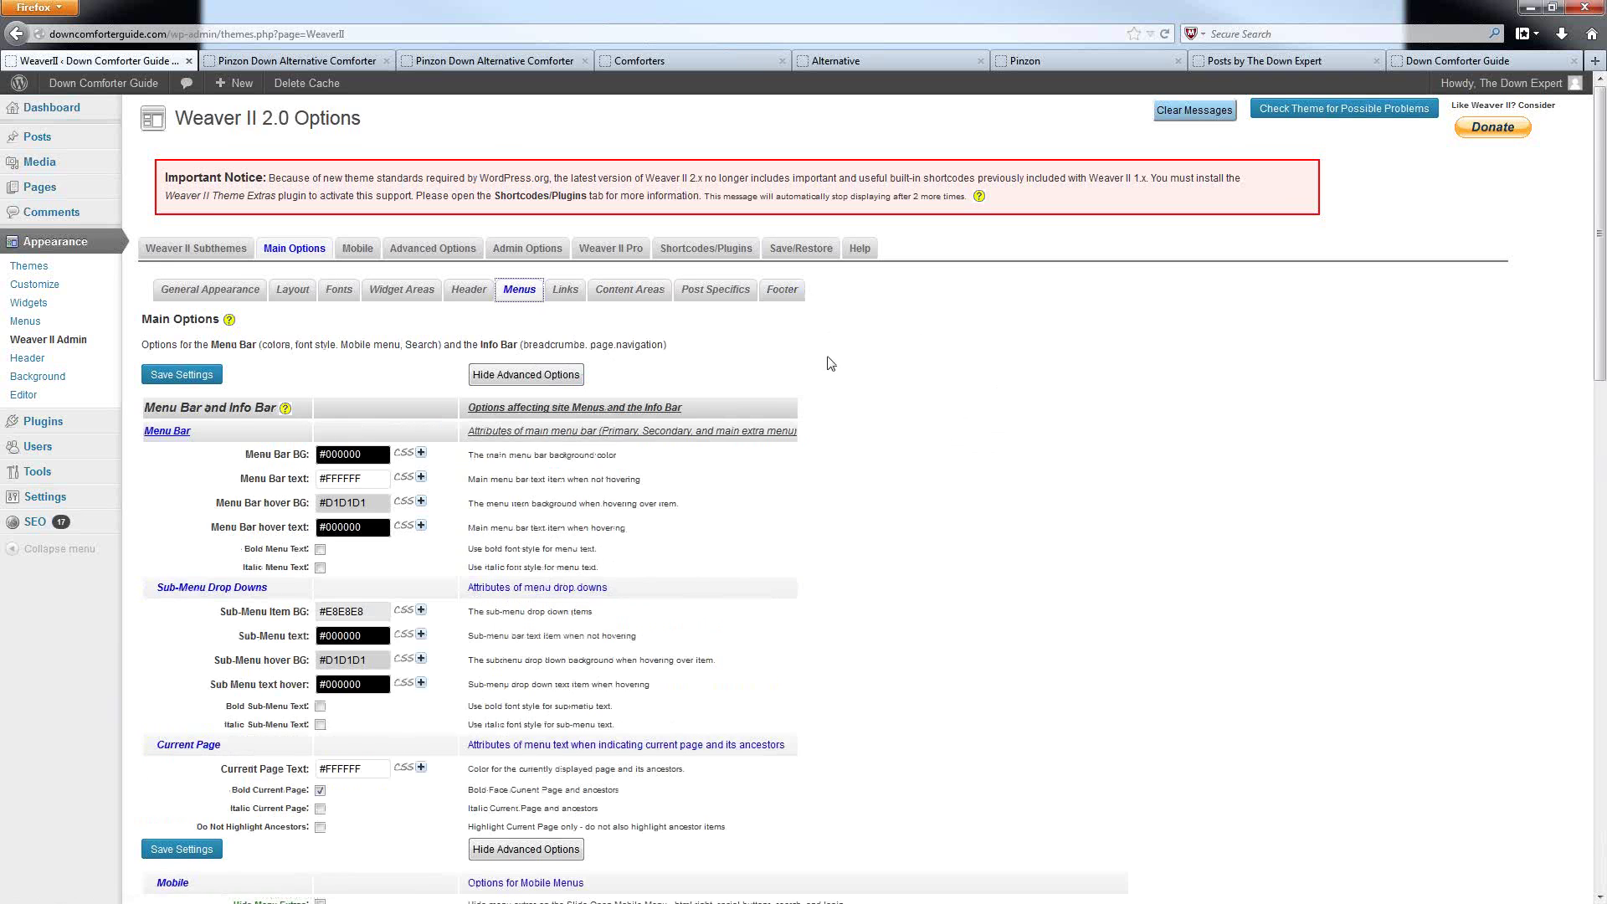
{"action": "scroll", "coordinate": [832, 360], "scroll_direction": "down", "scroll_amount": 2}
{"action": "scroll", "coordinate": [841, 423], "scroll_direction": "down", "scroll_amount": 4}
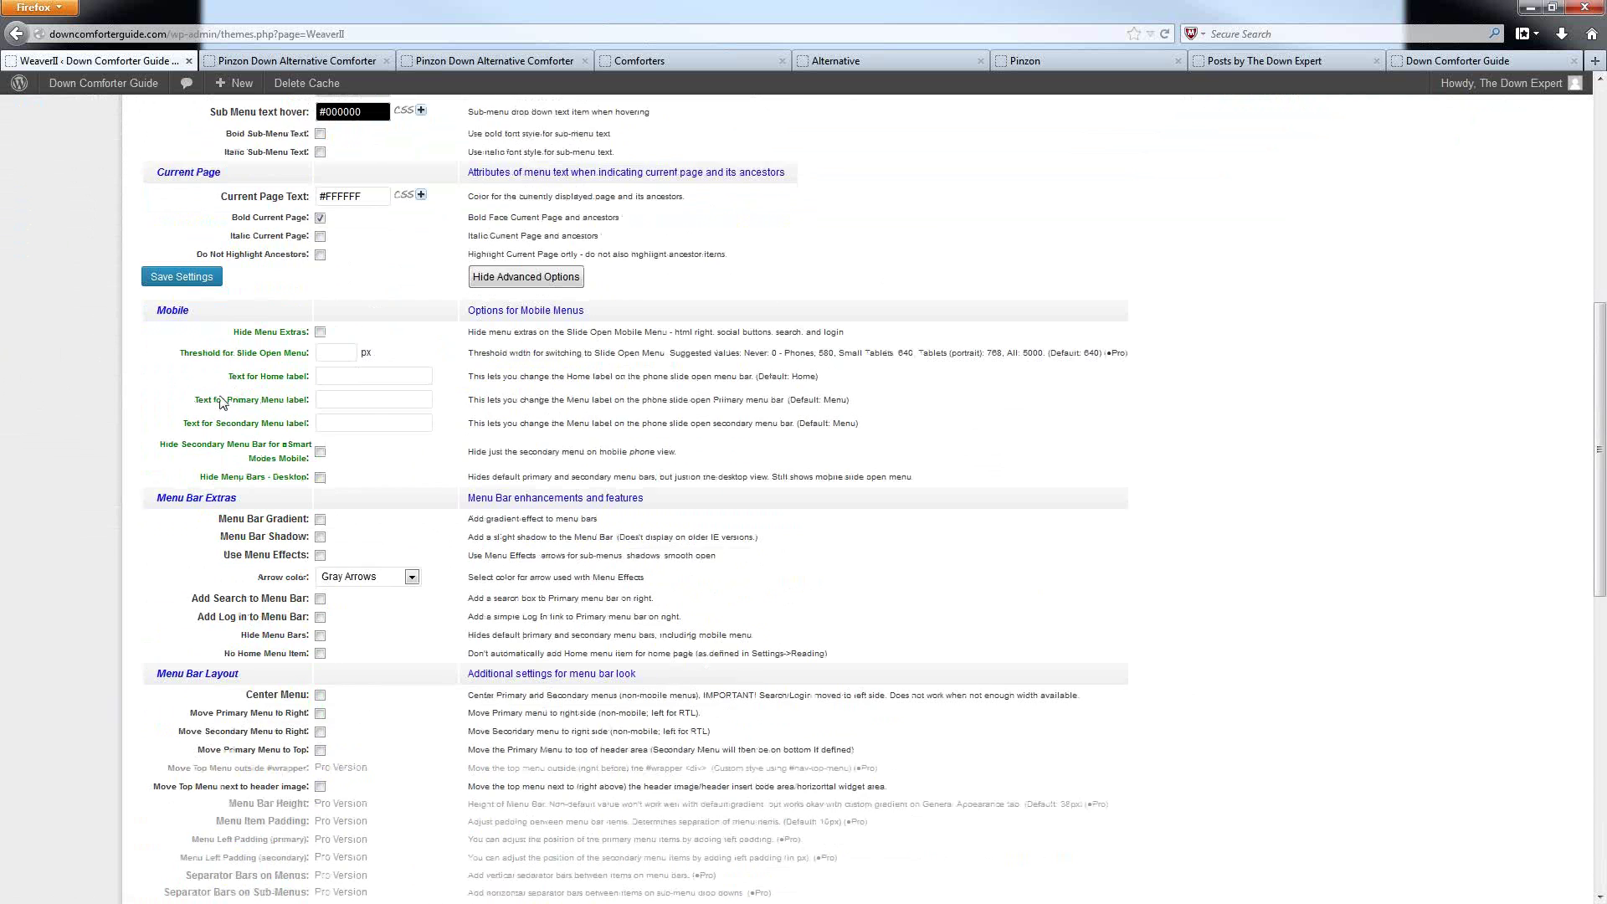
{"action": "scroll", "coordinate": [226, 397], "scroll_direction": "down", "scroll_amount": 2}
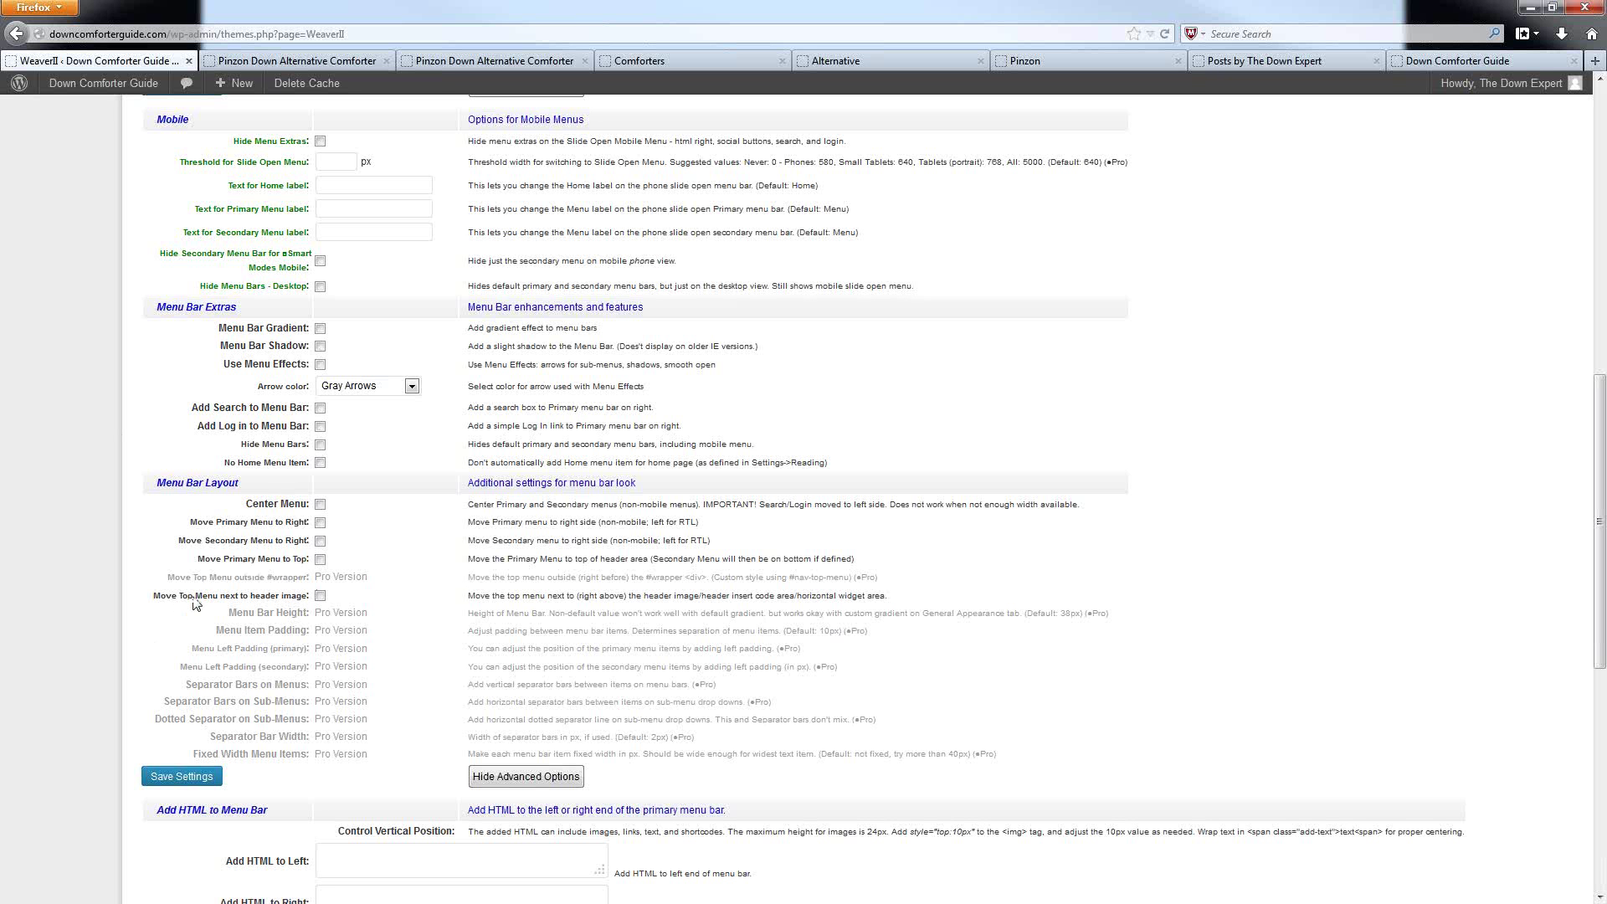
{"action": "scroll", "coordinate": [251, 603], "scroll_direction": "down", "scroll_amount": 4}
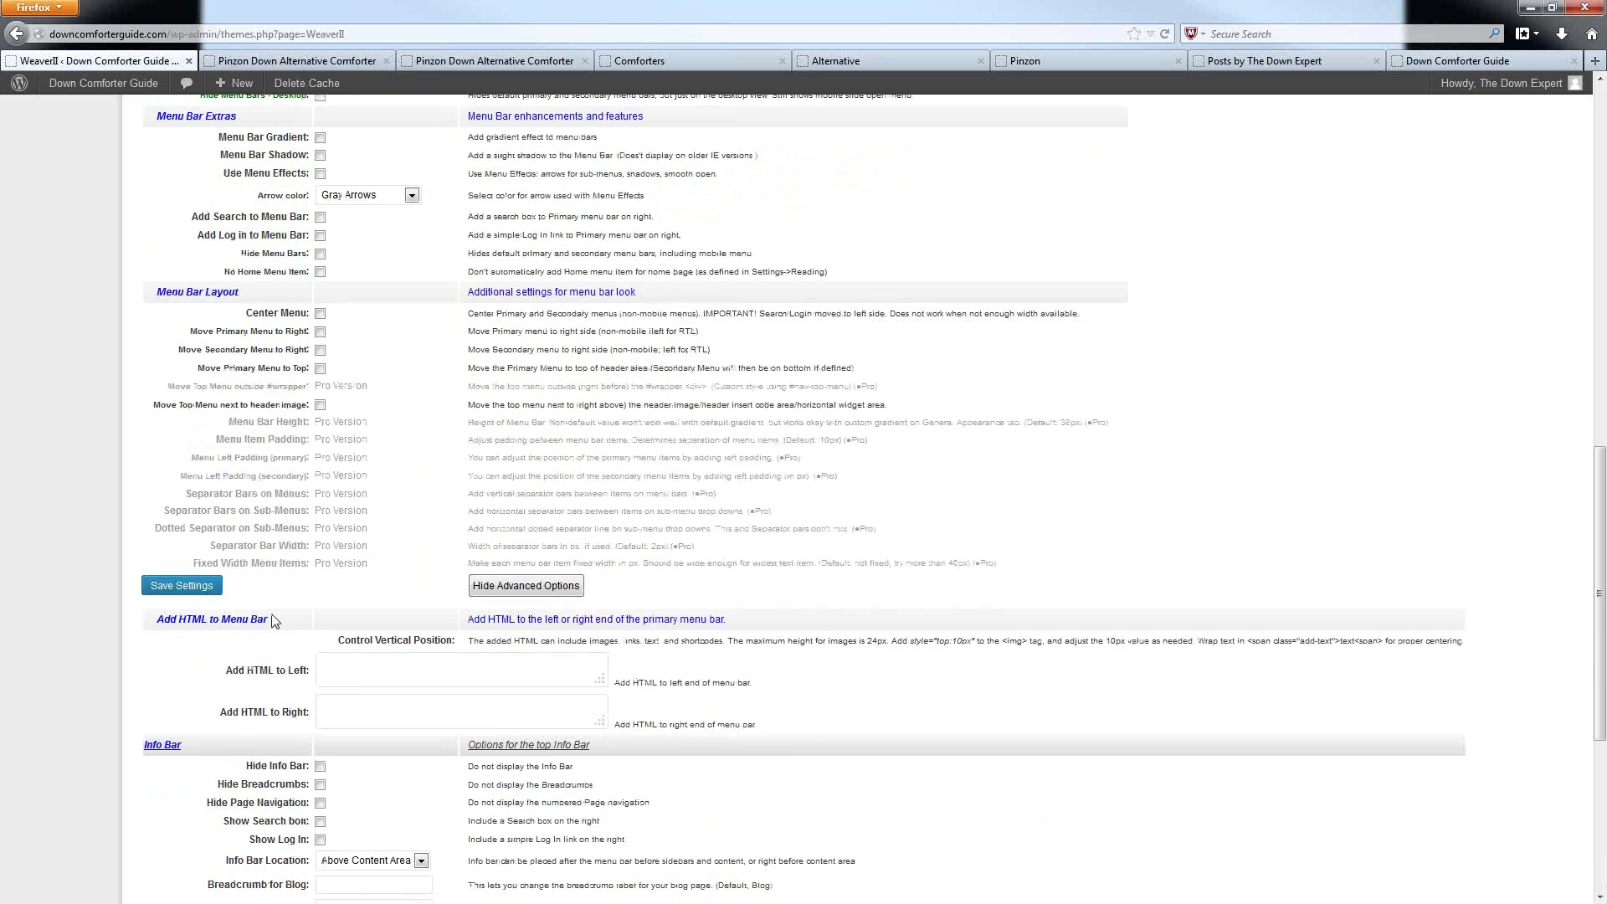
{"action": "scroll", "coordinate": [266, 604], "scroll_direction": "down", "scroll_amount": 8}
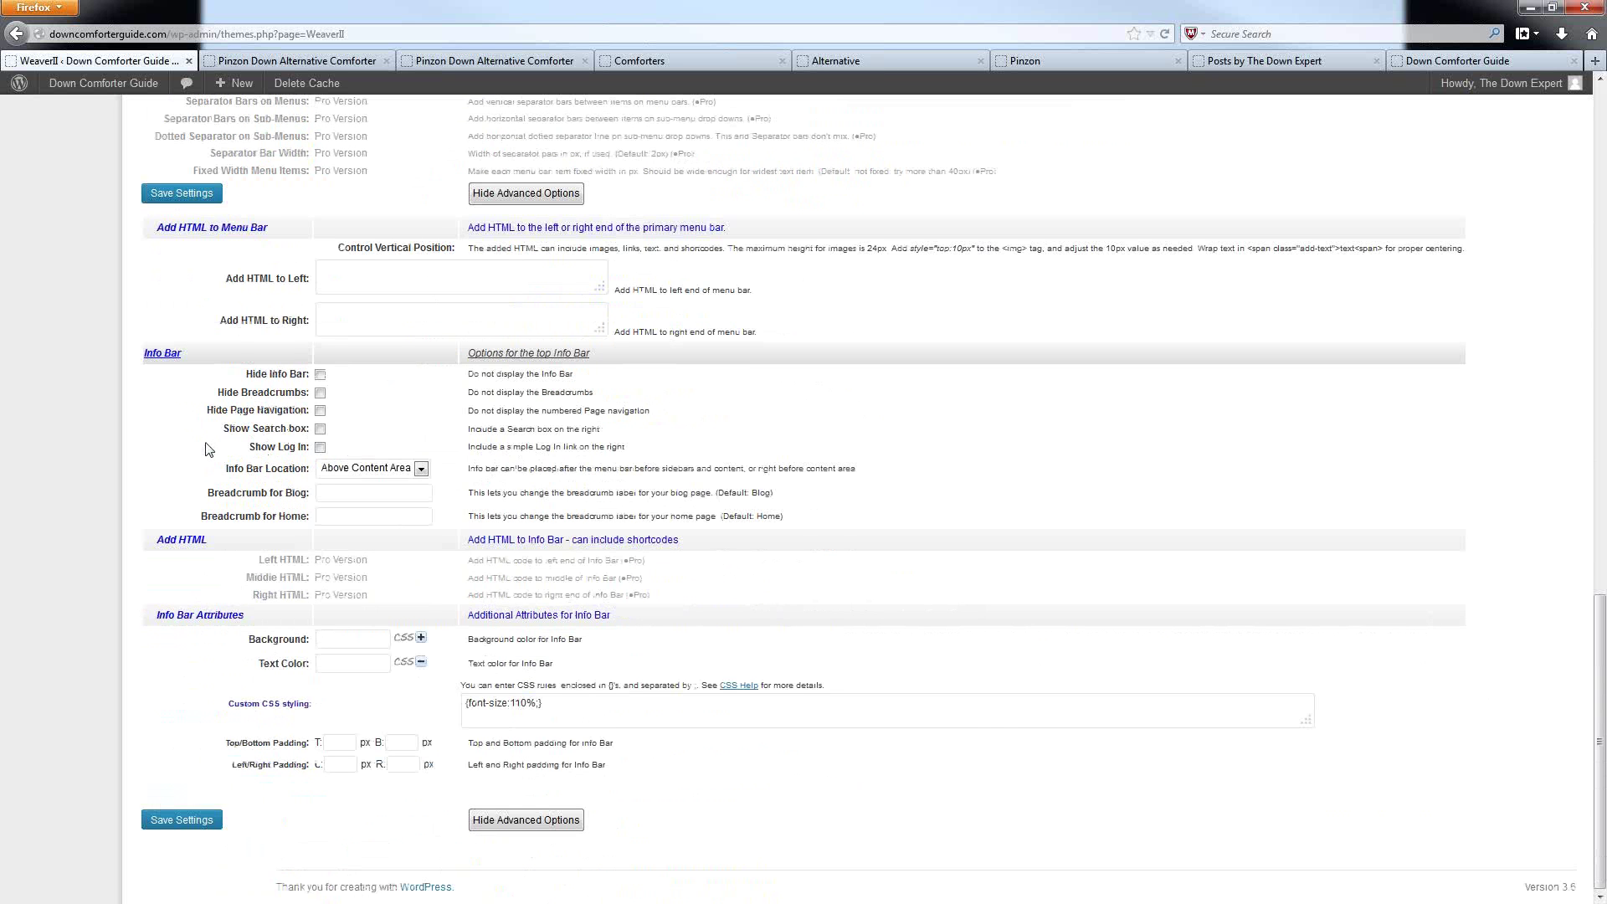
{"action": "scroll", "coordinate": [222, 445], "scroll_direction": "up", "scroll_amount": 8}
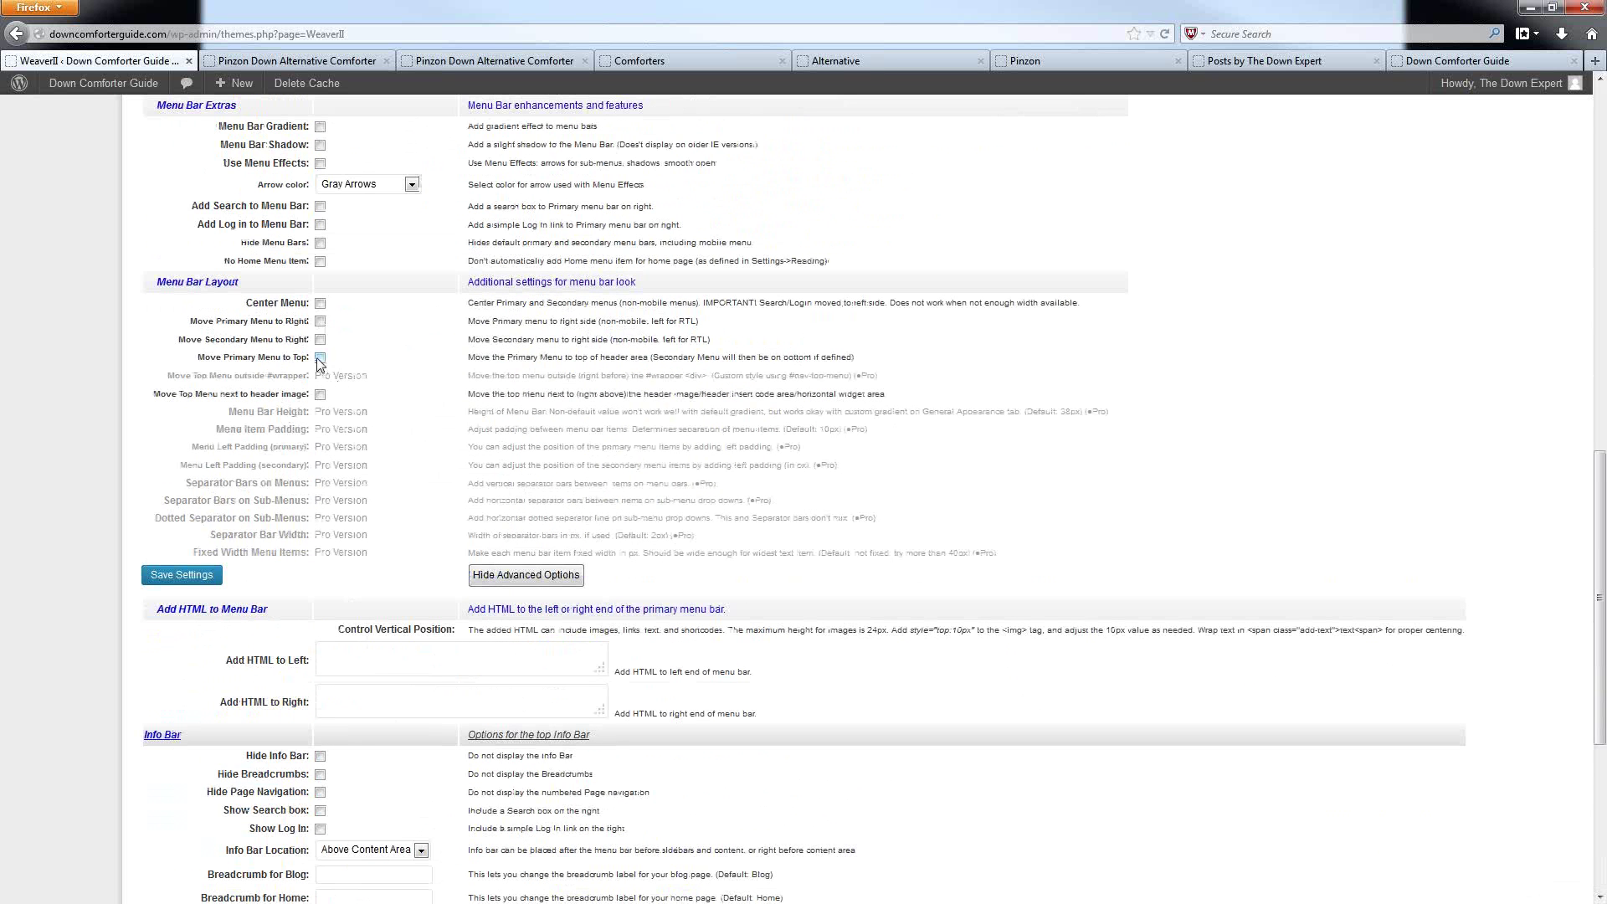
{"action": "left_click", "coordinate": [321, 359]}
{"action": "scroll", "coordinate": [1286, 358], "scroll_direction": "up", "scroll_amount": 8}
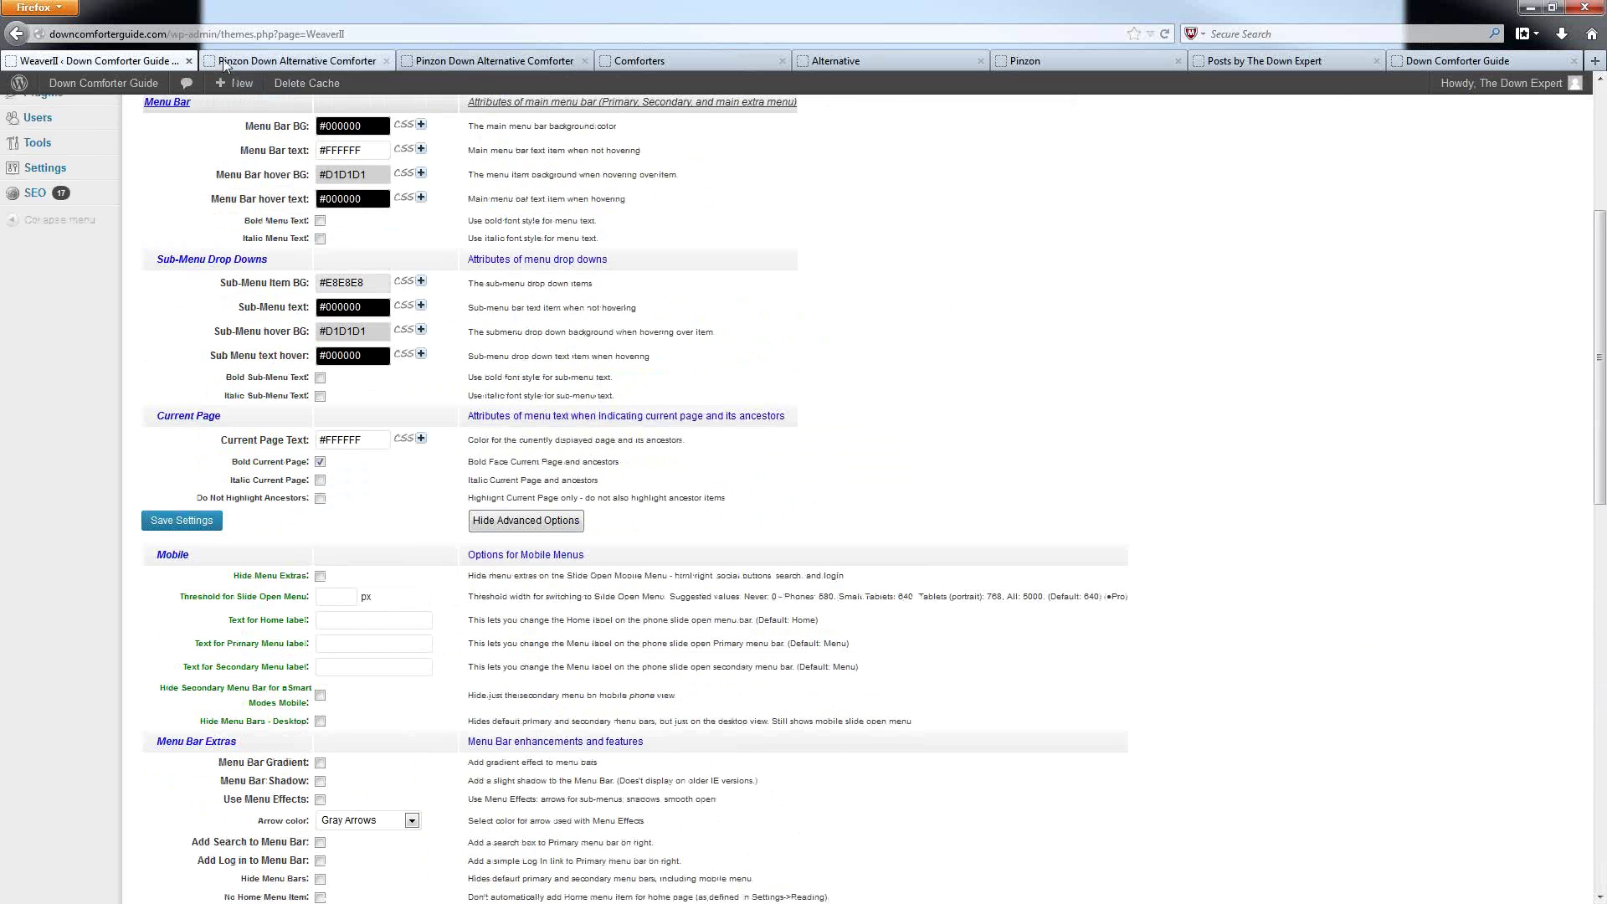
Compare the menu bar positions on the live home page with the Weaver II menu options.
{"action": "left_click", "coordinate": [1423, 61]}
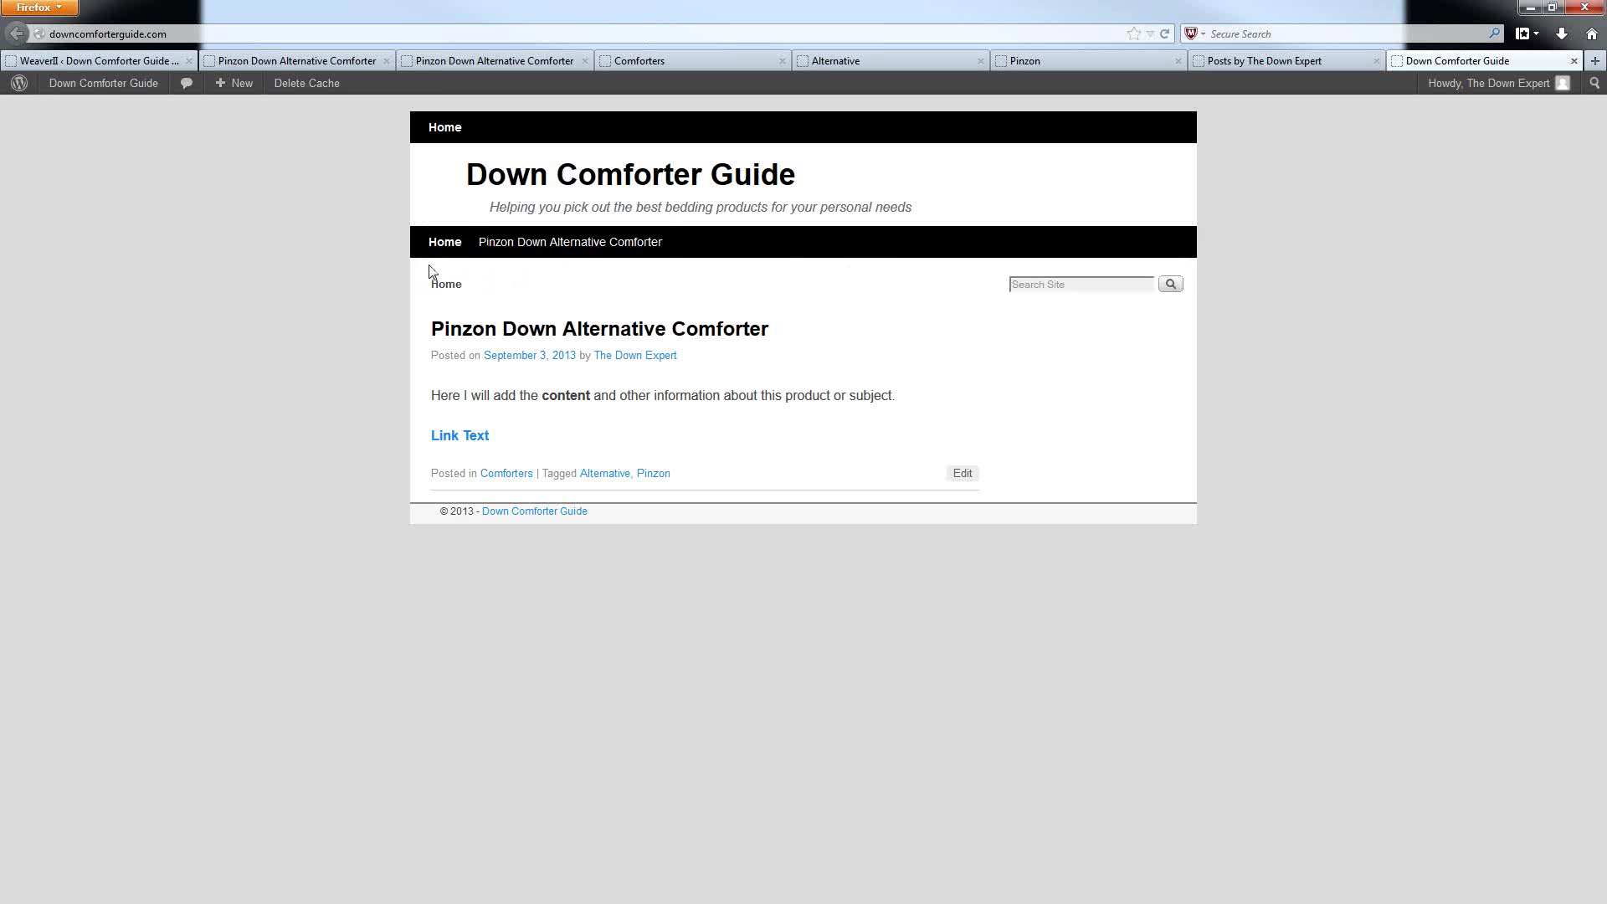
{"action": "left_click", "coordinate": [88, 60]}
{"action": "scroll", "coordinate": [107, 524], "scroll_direction": "down", "scroll_amount": 1}
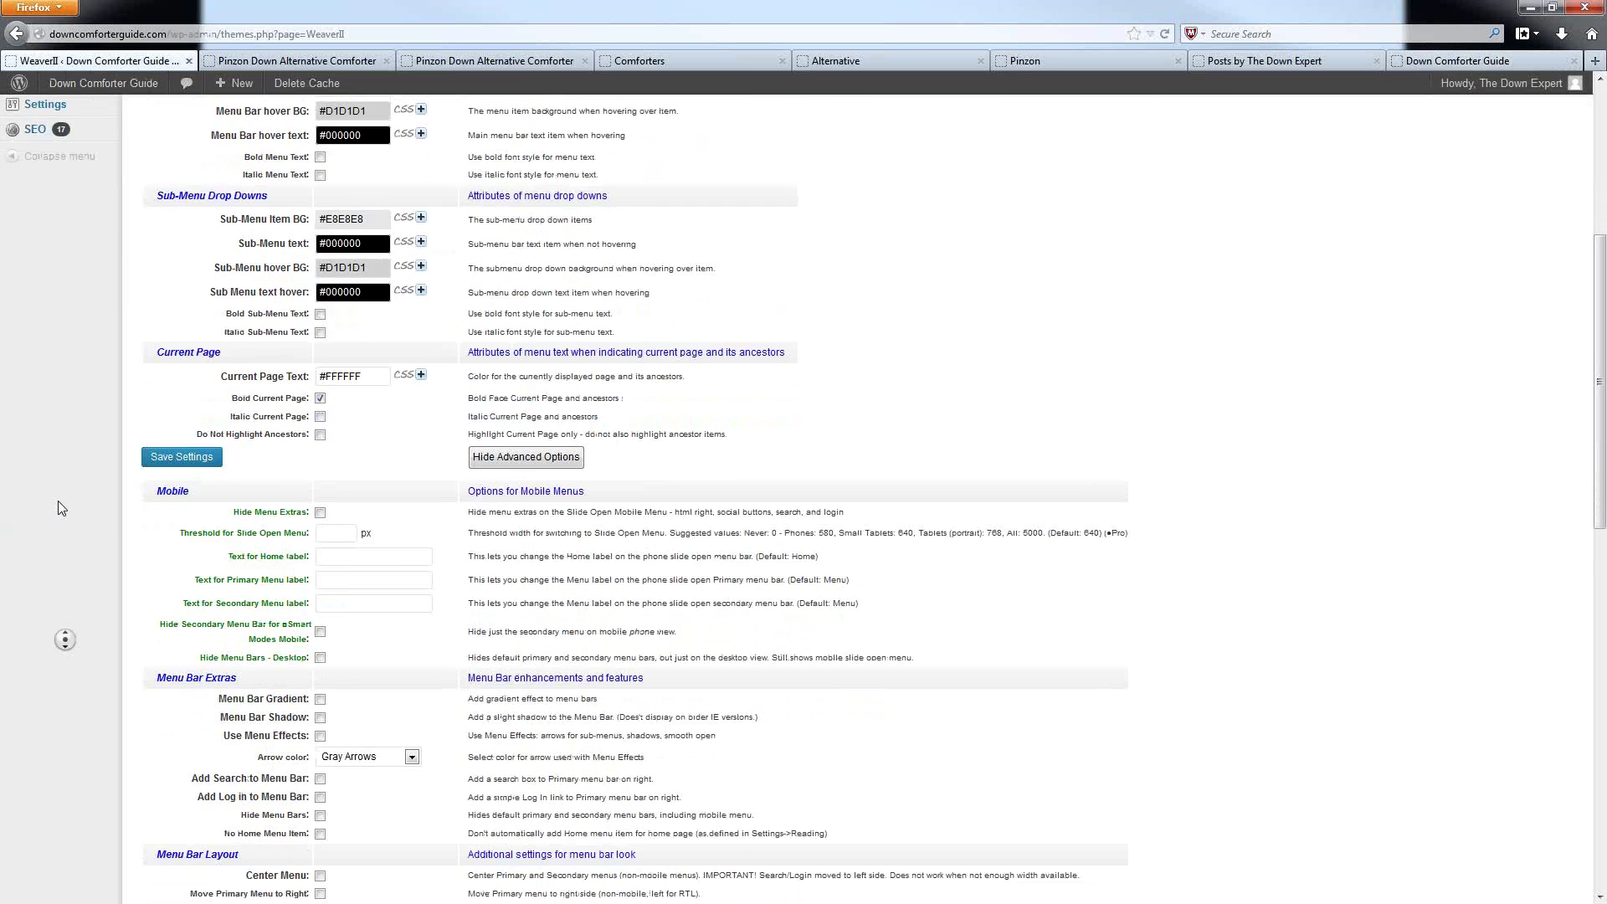
{"action": "scroll", "coordinate": [58, 502], "scroll_direction": "up", "scroll_amount": 8}
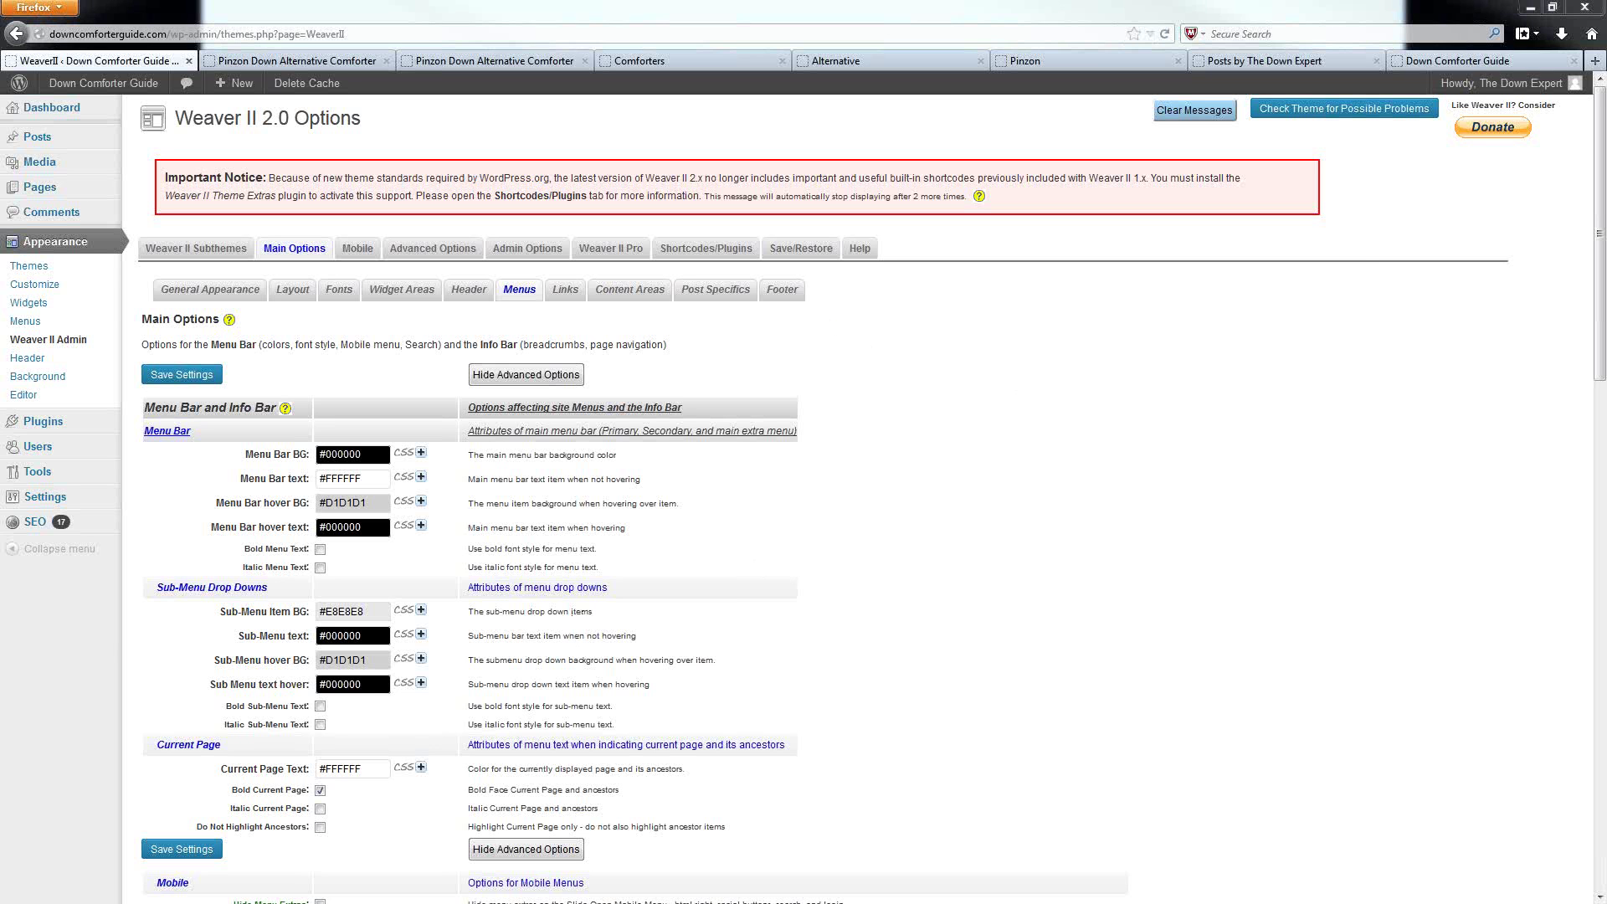
{"action": "left_click", "coordinate": [1488, 60]}
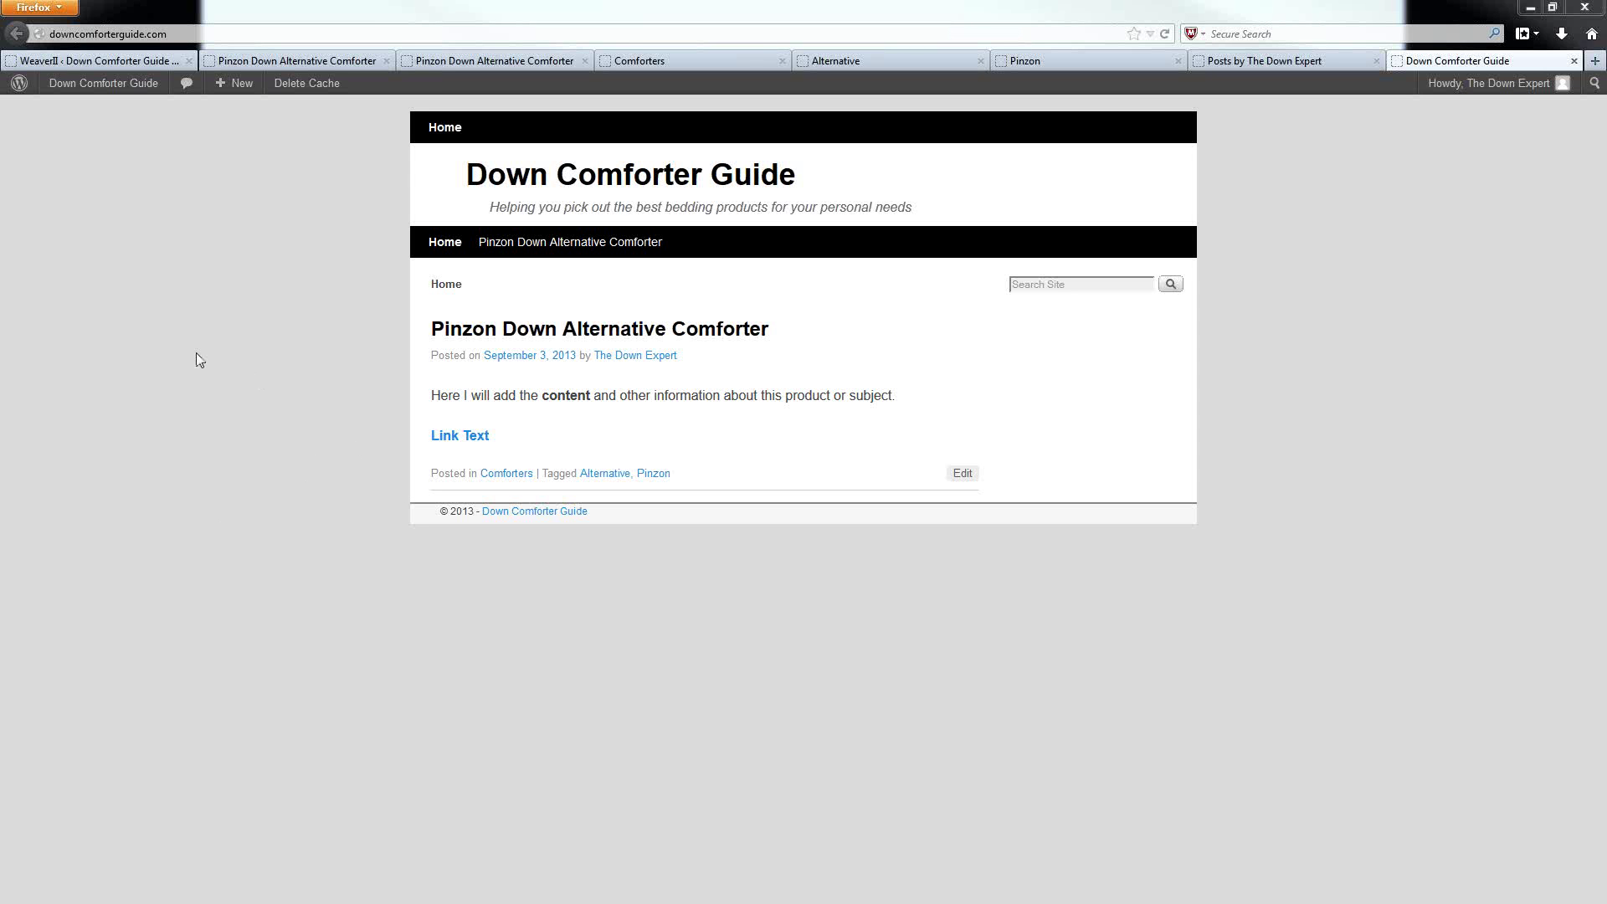
{"action": "left_click", "coordinate": [92, 61]}
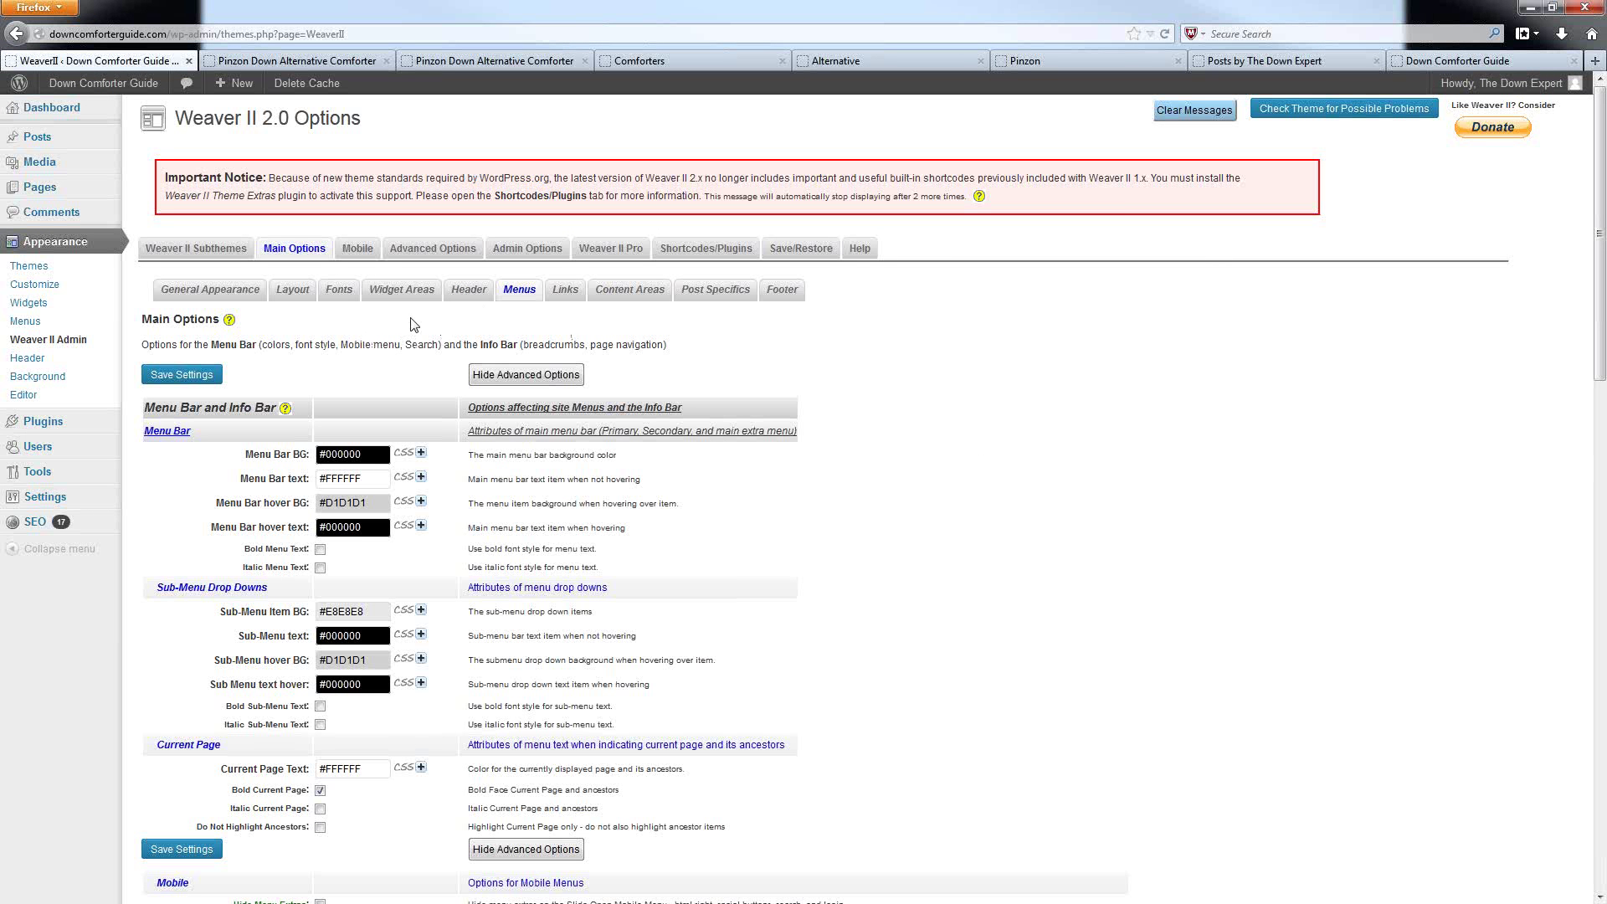
Examine the Weaver II Header options, covering the site title and tagline, header image, header widget area and header width.
{"action": "left_click", "coordinate": [478, 298]}
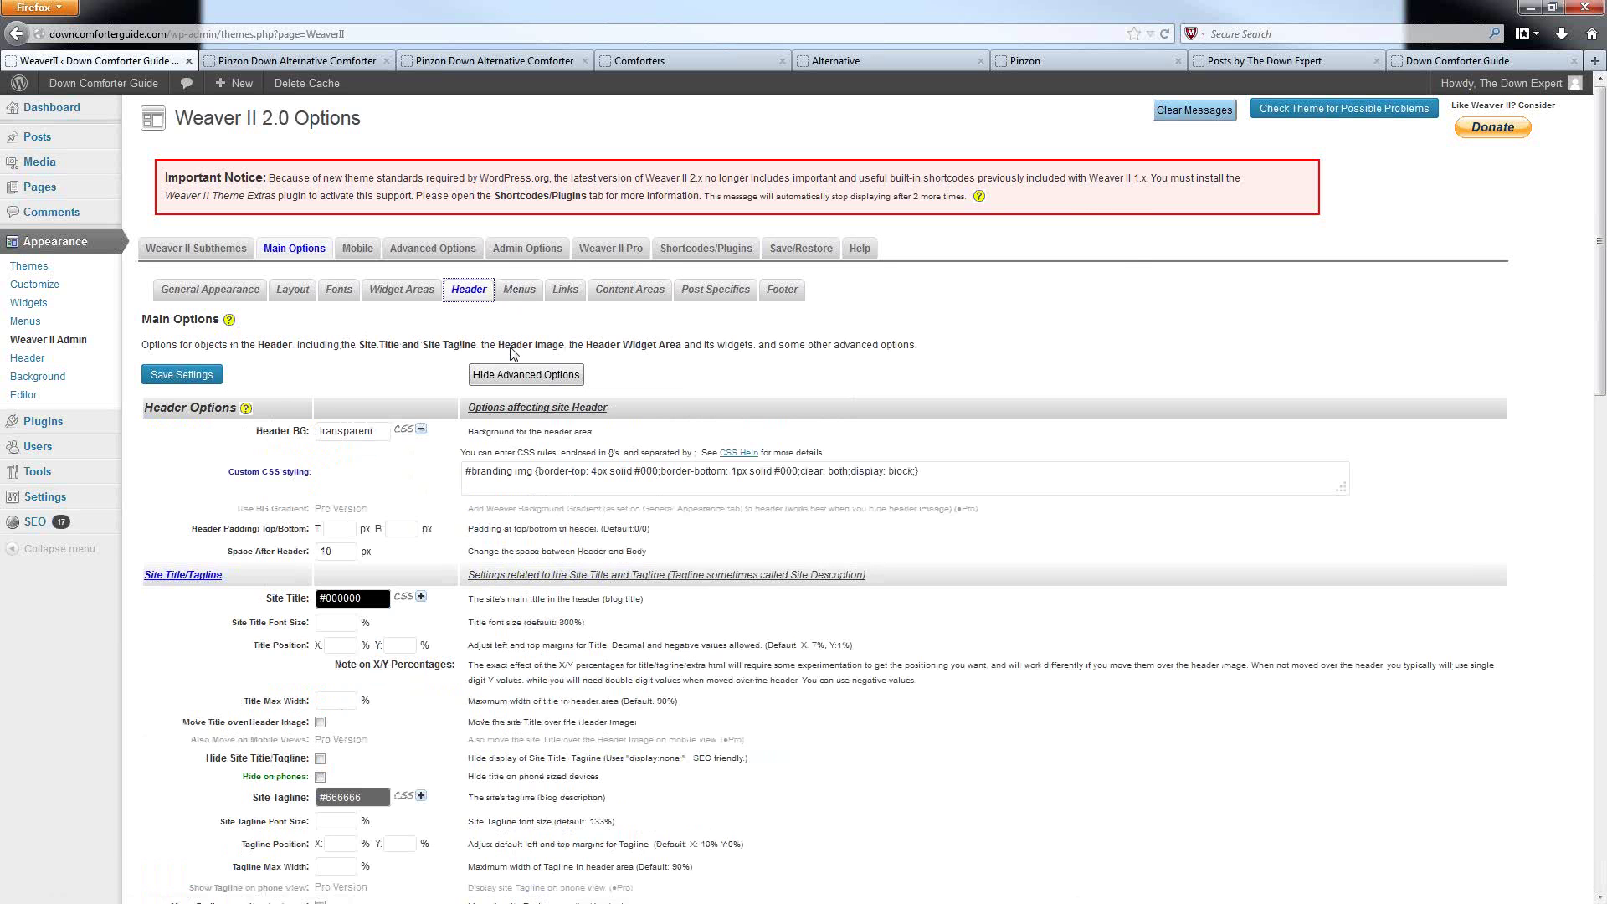
{"action": "scroll", "coordinate": [505, 355], "scroll_direction": "down", "scroll_amount": 2}
{"action": "scroll", "coordinate": [506, 355], "scroll_direction": "down", "scroll_amount": 1}
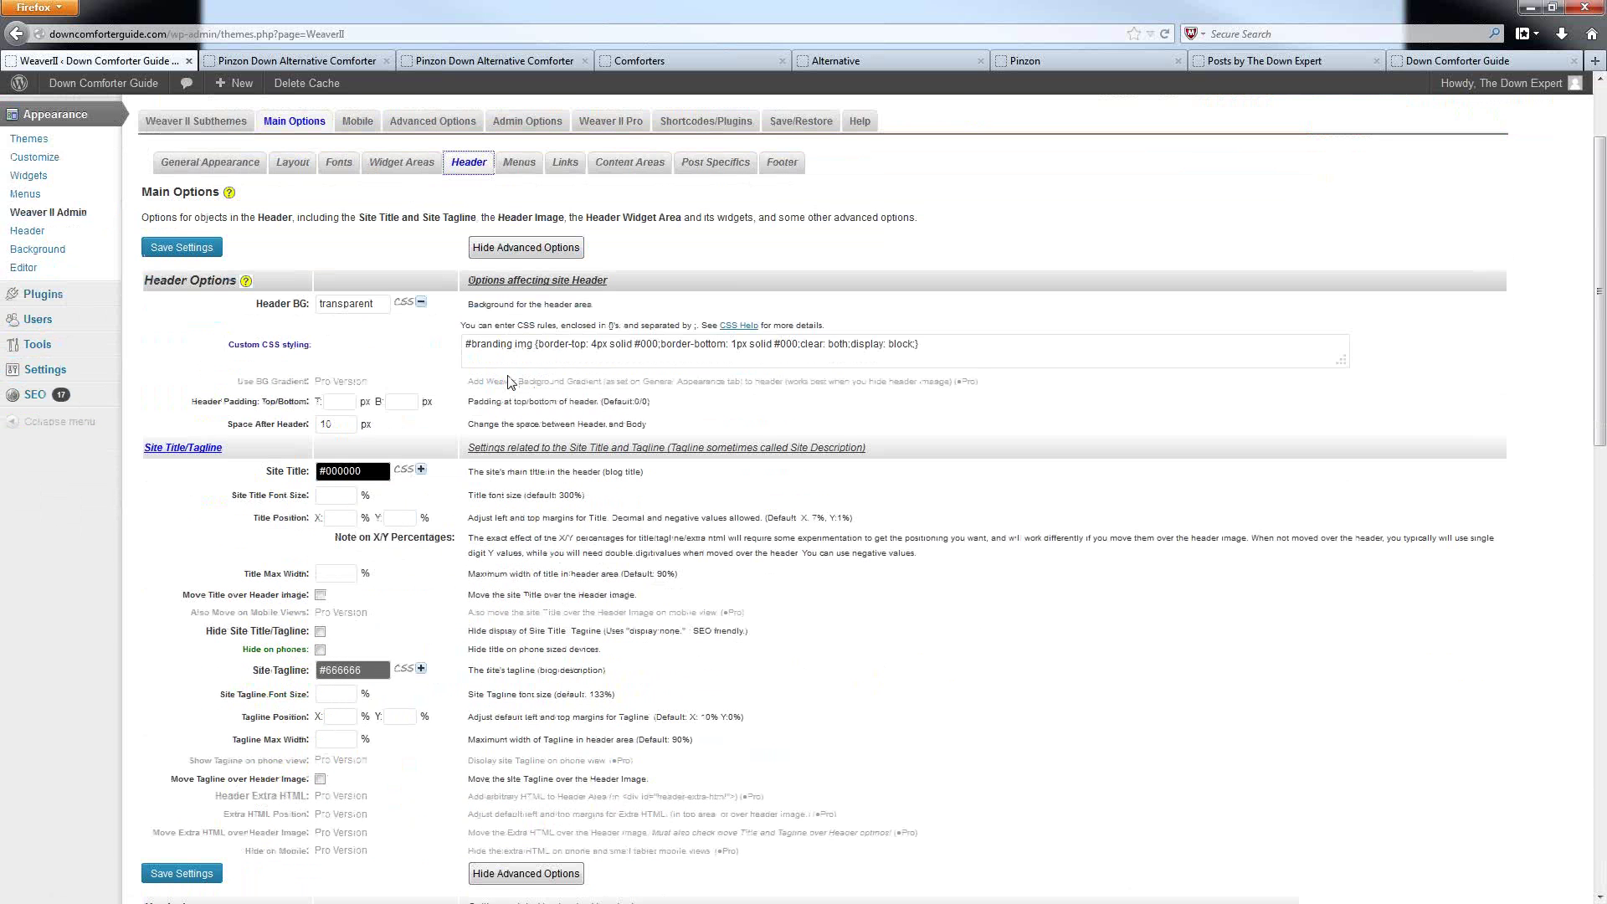
{"action": "scroll", "coordinate": [510, 381], "scroll_direction": "down", "scroll_amount": 4}
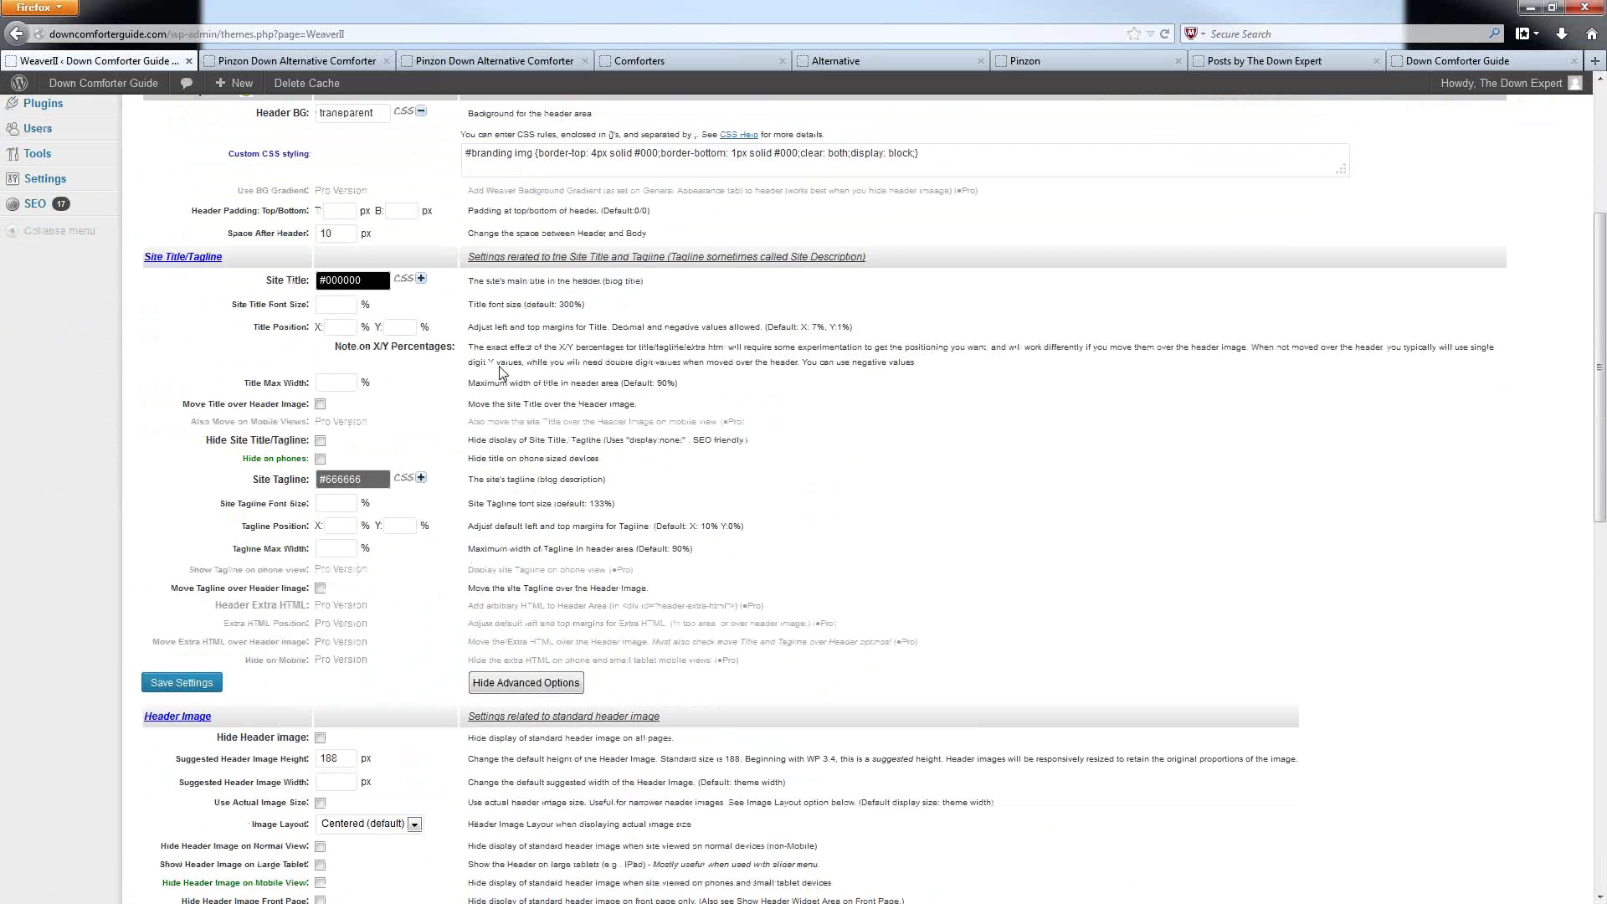
{"action": "scroll", "coordinate": [495, 381], "scroll_direction": "down", "scroll_amount": 5}
{"action": "scroll", "coordinate": [432, 377], "scroll_direction": "down", "scroll_amount": 4}
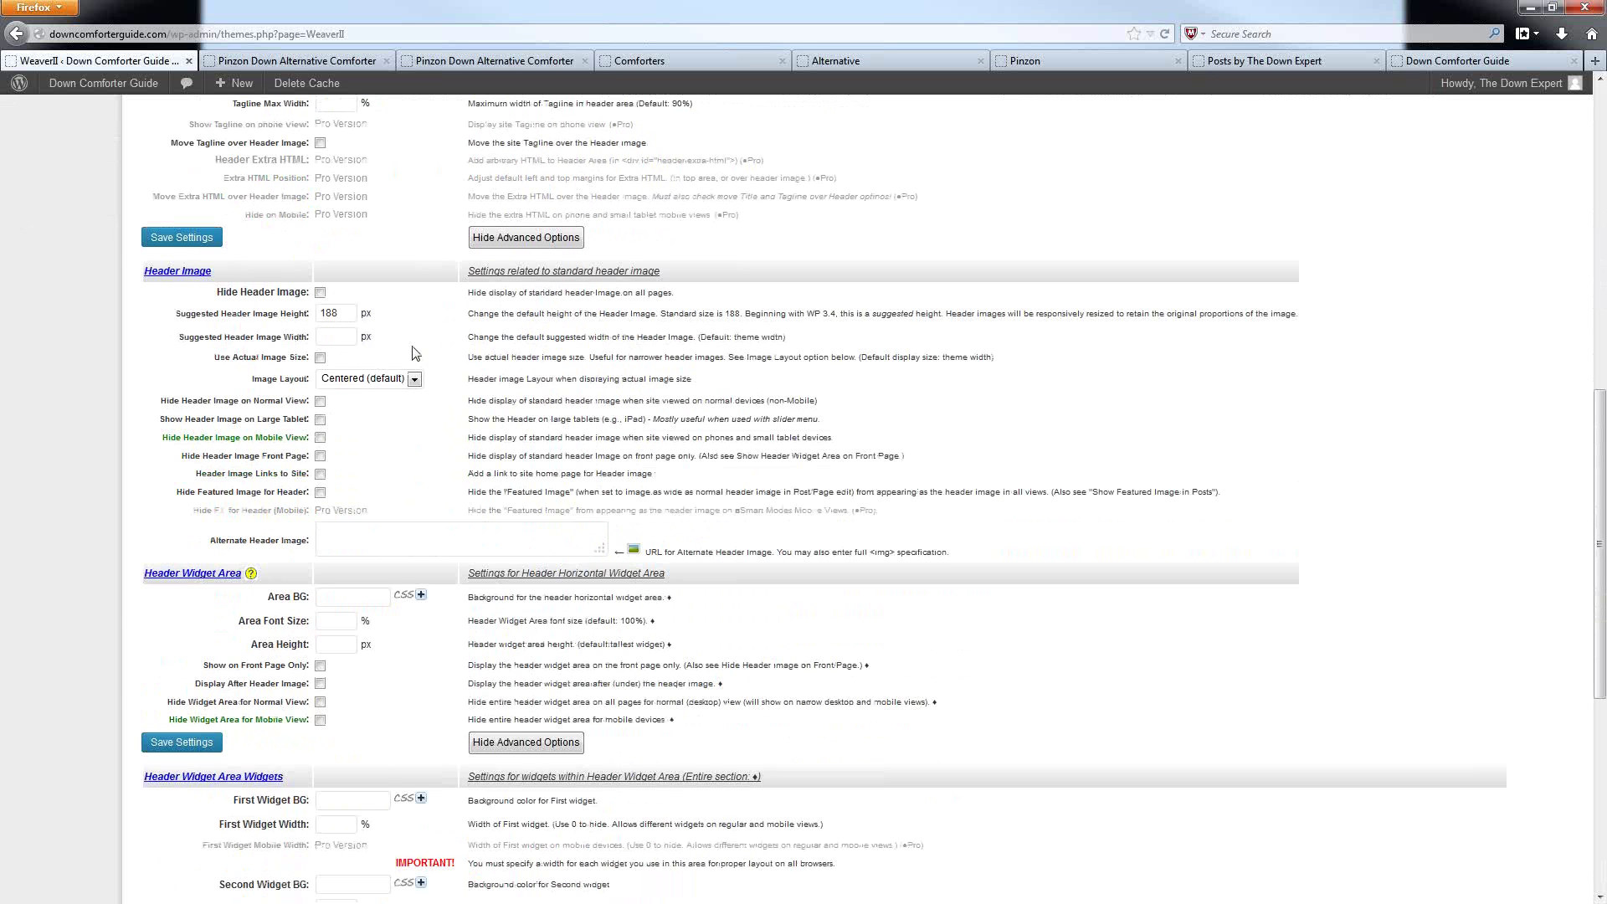
{"action": "scroll", "coordinate": [411, 351], "scroll_direction": "down", "scroll_amount": 1}
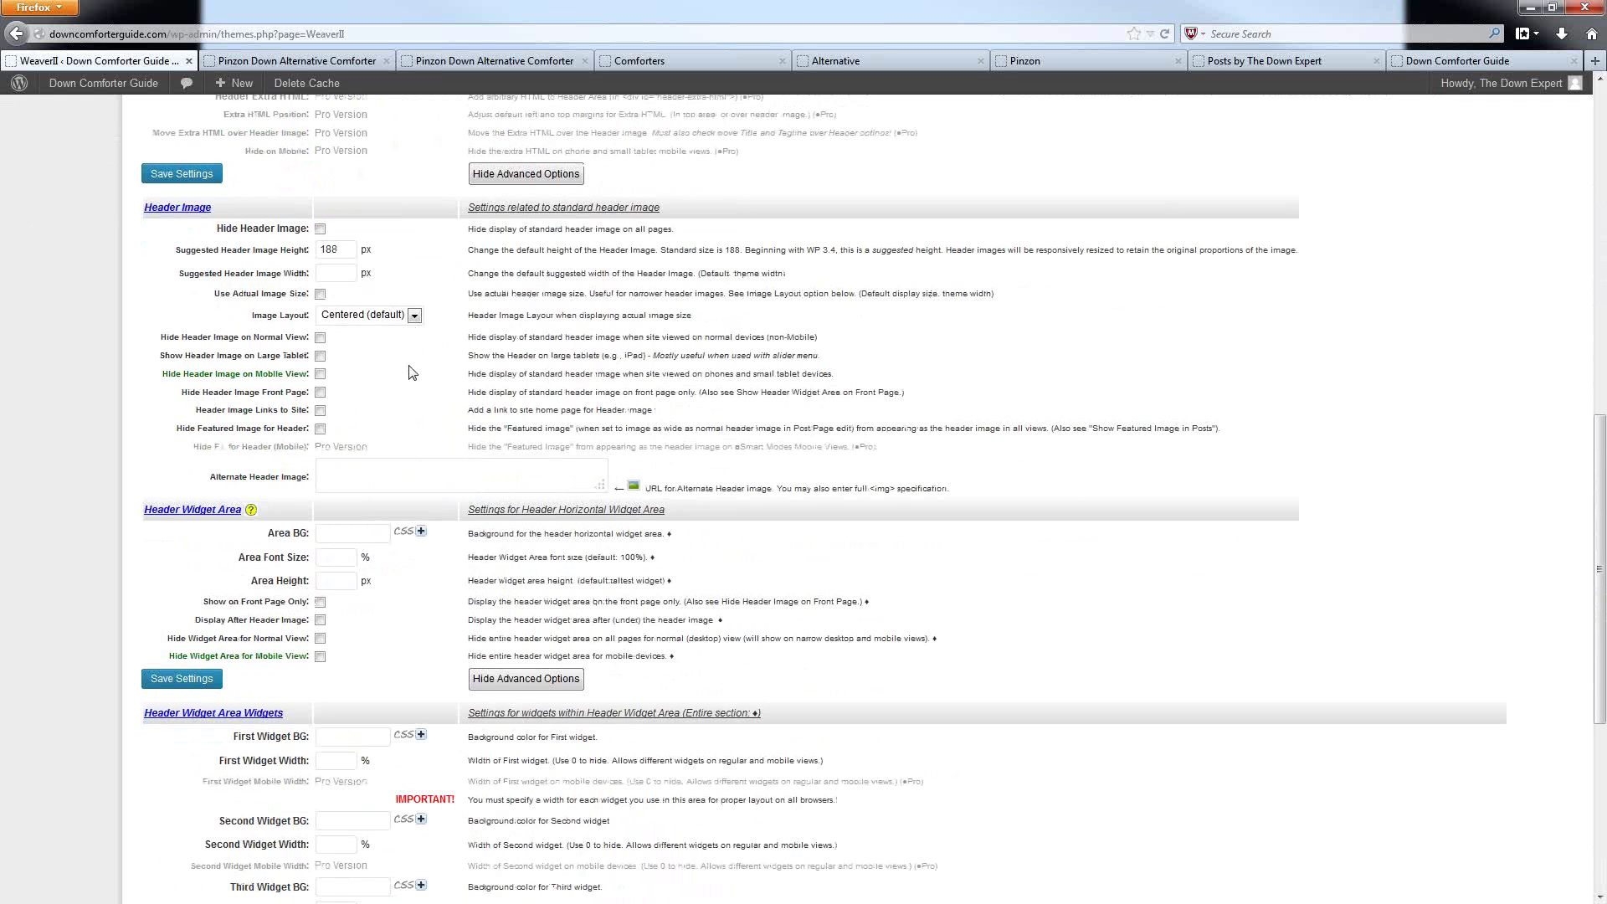
{"action": "scroll", "coordinate": [412, 372], "scroll_direction": "down", "scroll_amount": 3}
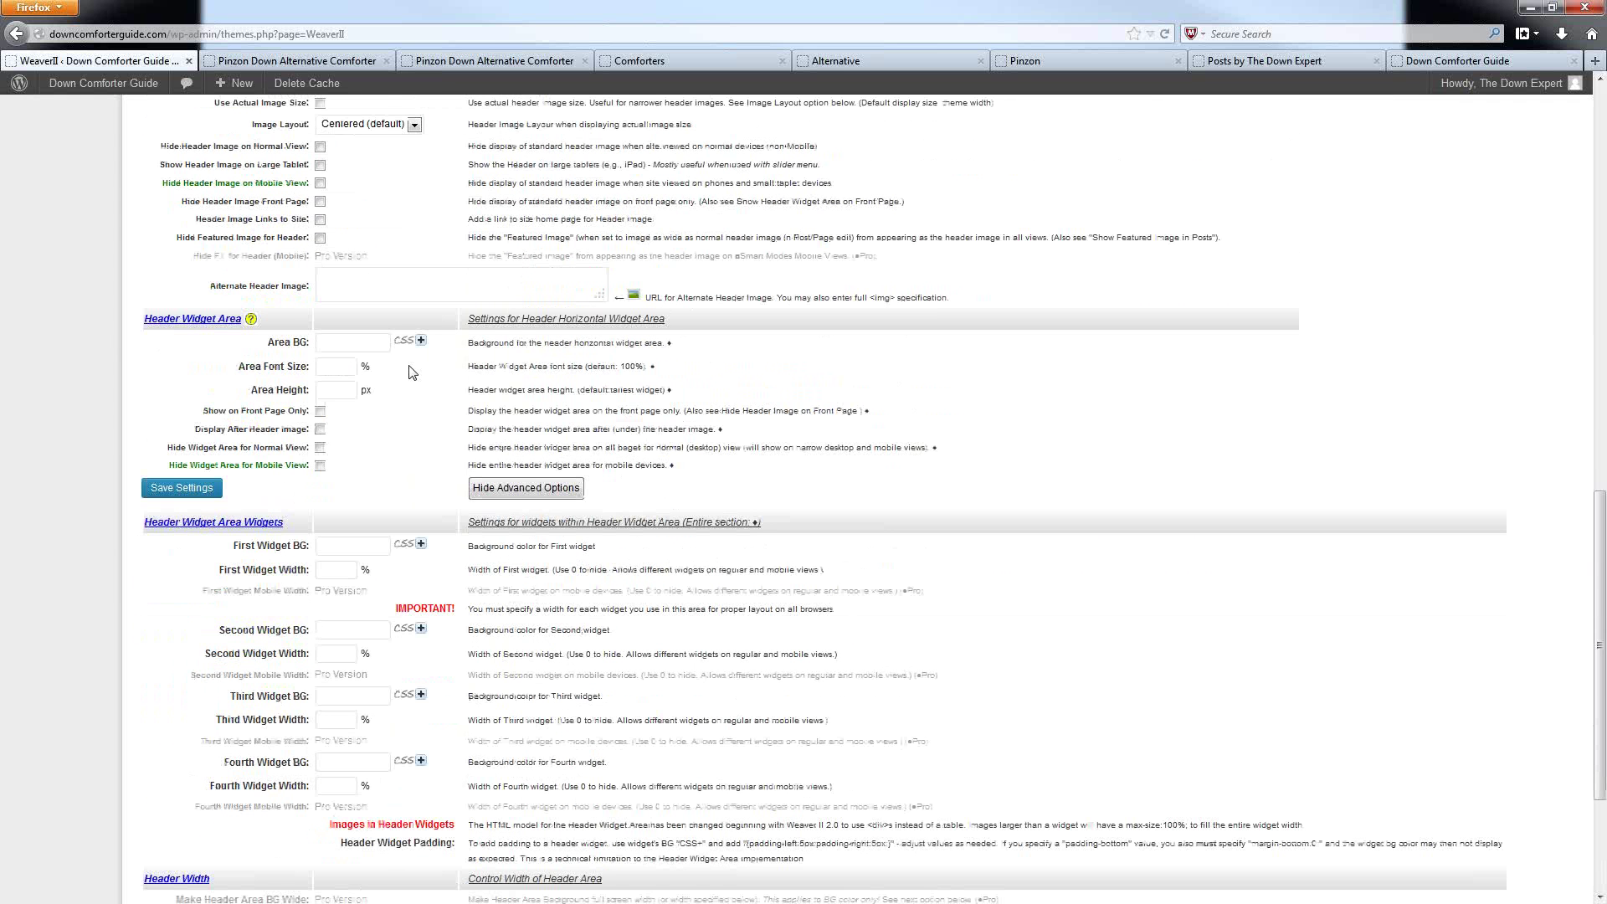
{"action": "scroll", "coordinate": [410, 372], "scroll_direction": "down", "scroll_amount": 3}
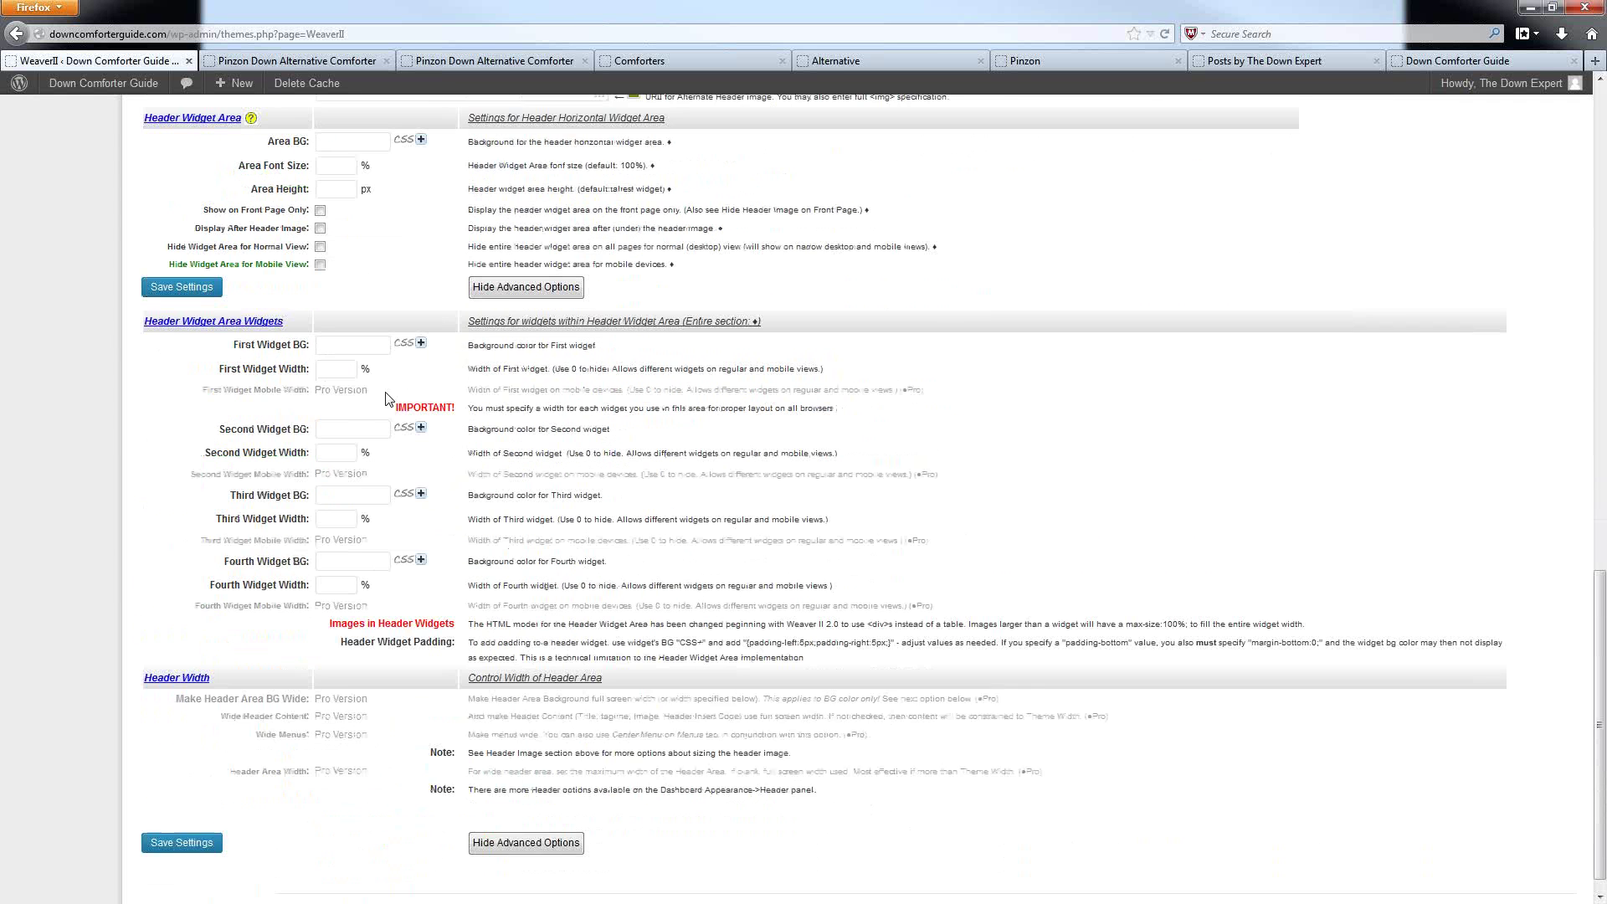
{"action": "scroll", "coordinate": [381, 395], "scroll_direction": "up", "scroll_amount": 5}
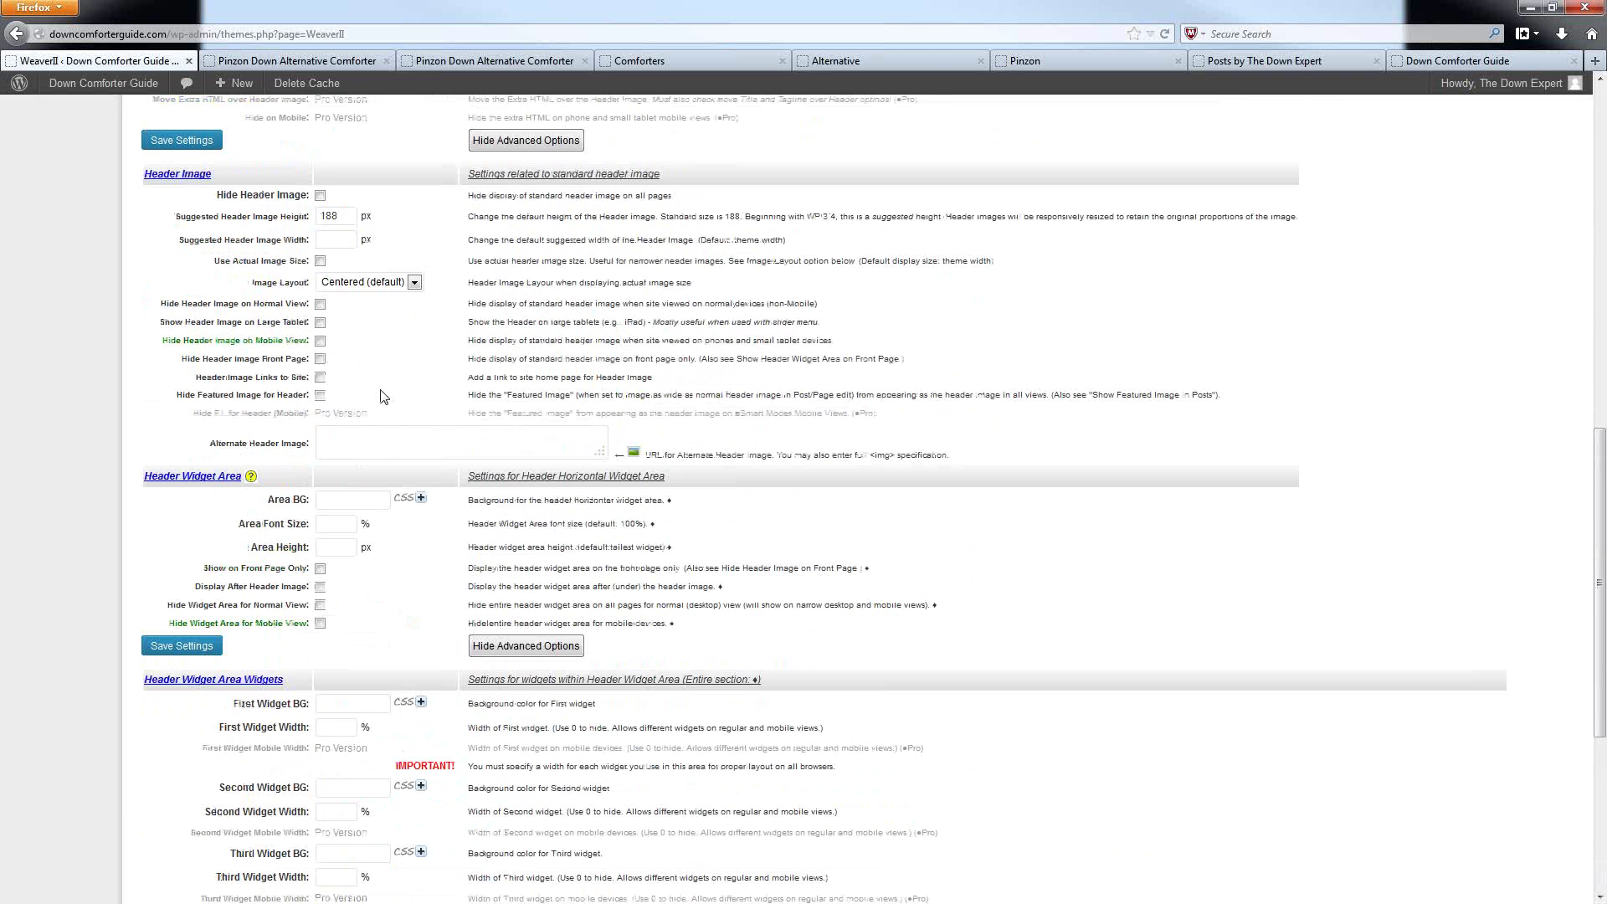
{"action": "scroll", "coordinate": [381, 396], "scroll_direction": "up", "scroll_amount": 8}
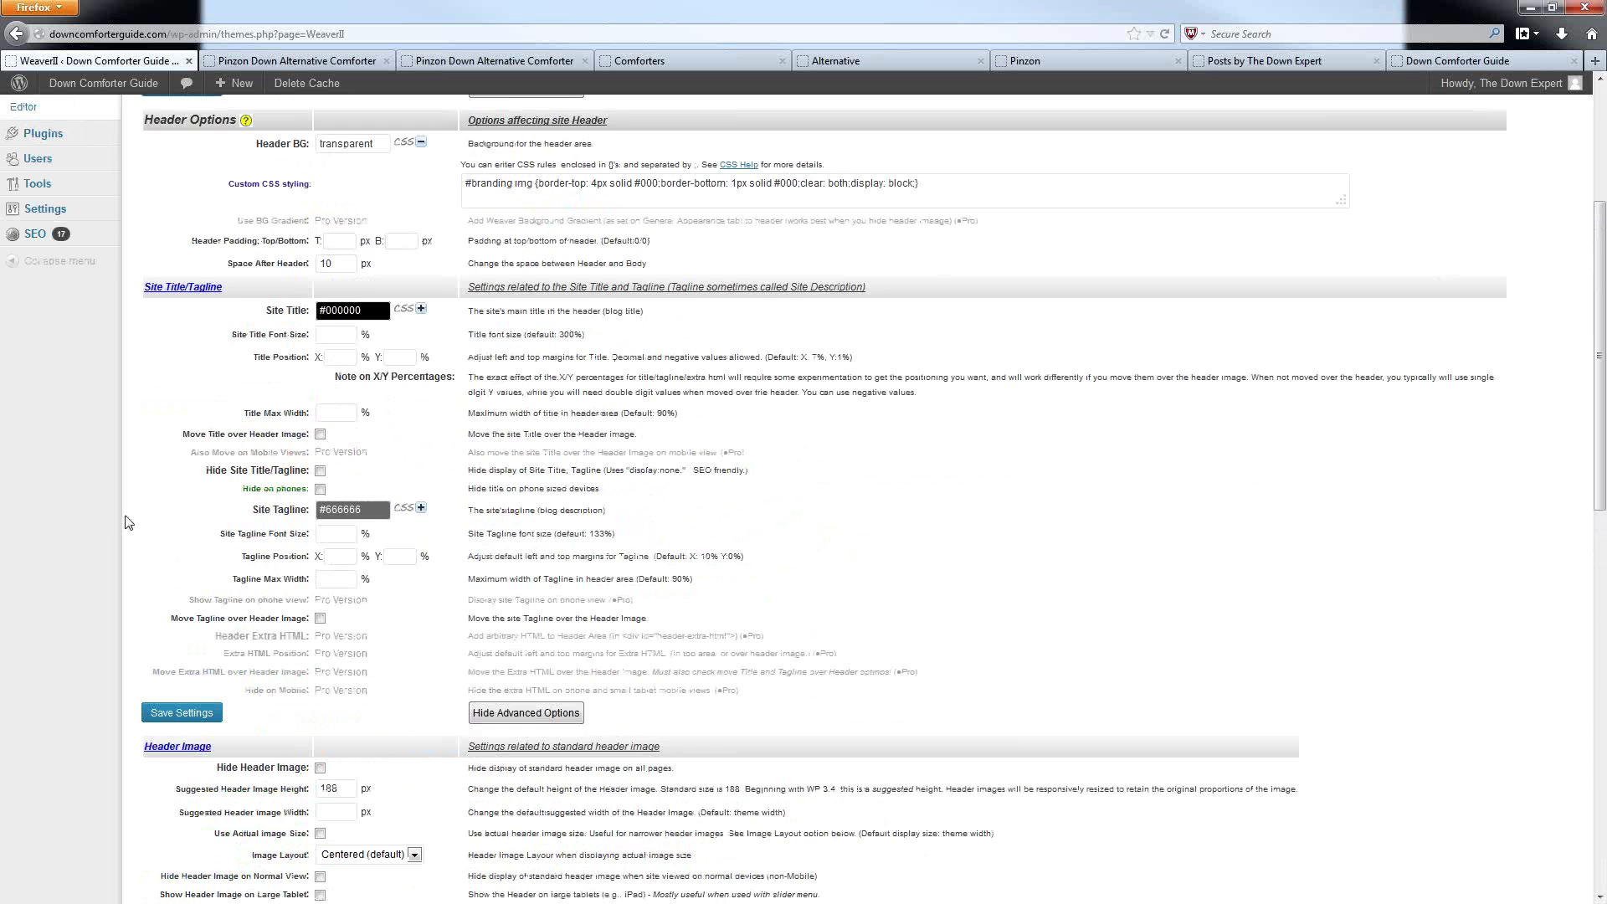
{"action": "scroll", "coordinate": [127, 523], "scroll_direction": "up", "scroll_amount": 4}
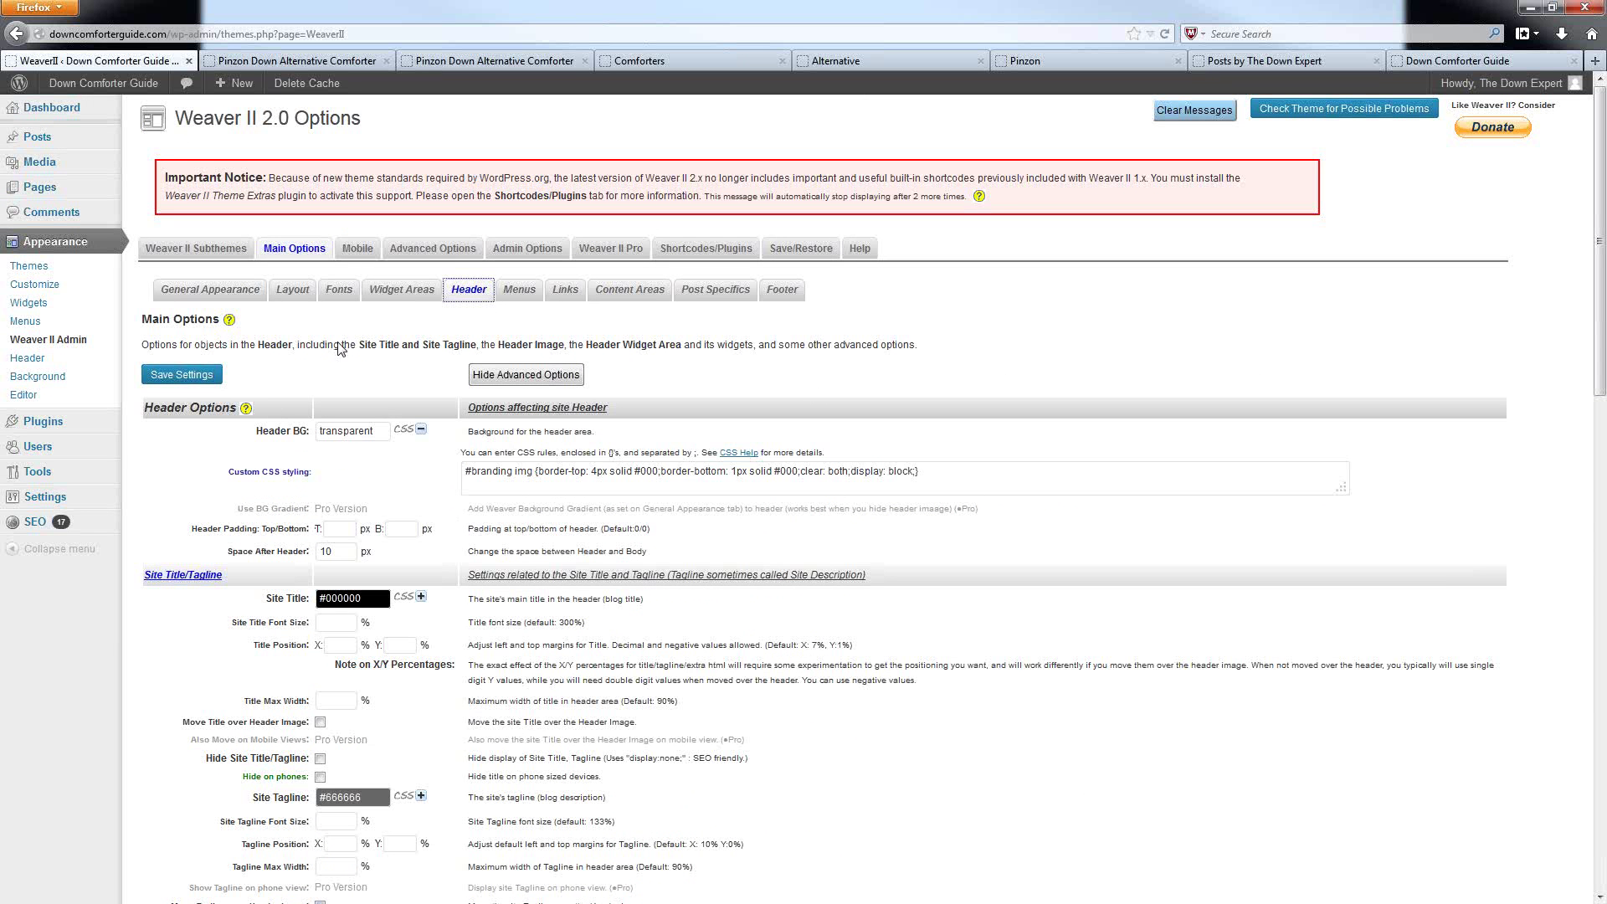
{"action": "scroll", "coordinate": [575, 752], "scroll_direction": "down", "scroll_amount": 5}
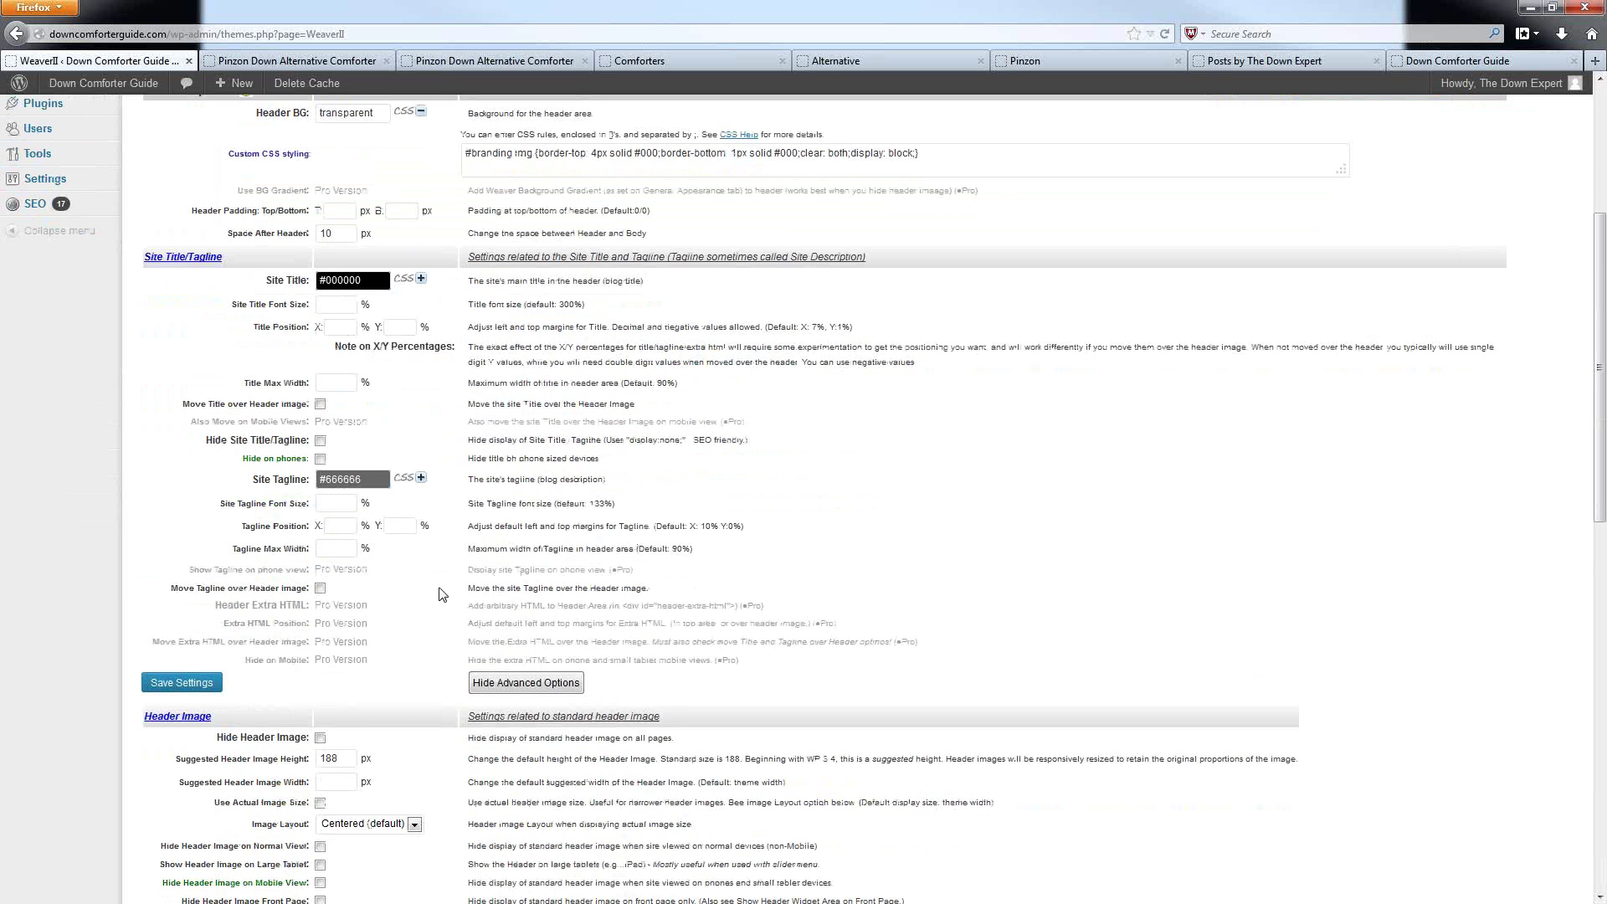
{"action": "scroll", "coordinate": [428, 595], "scroll_direction": "up", "scroll_amount": 5}
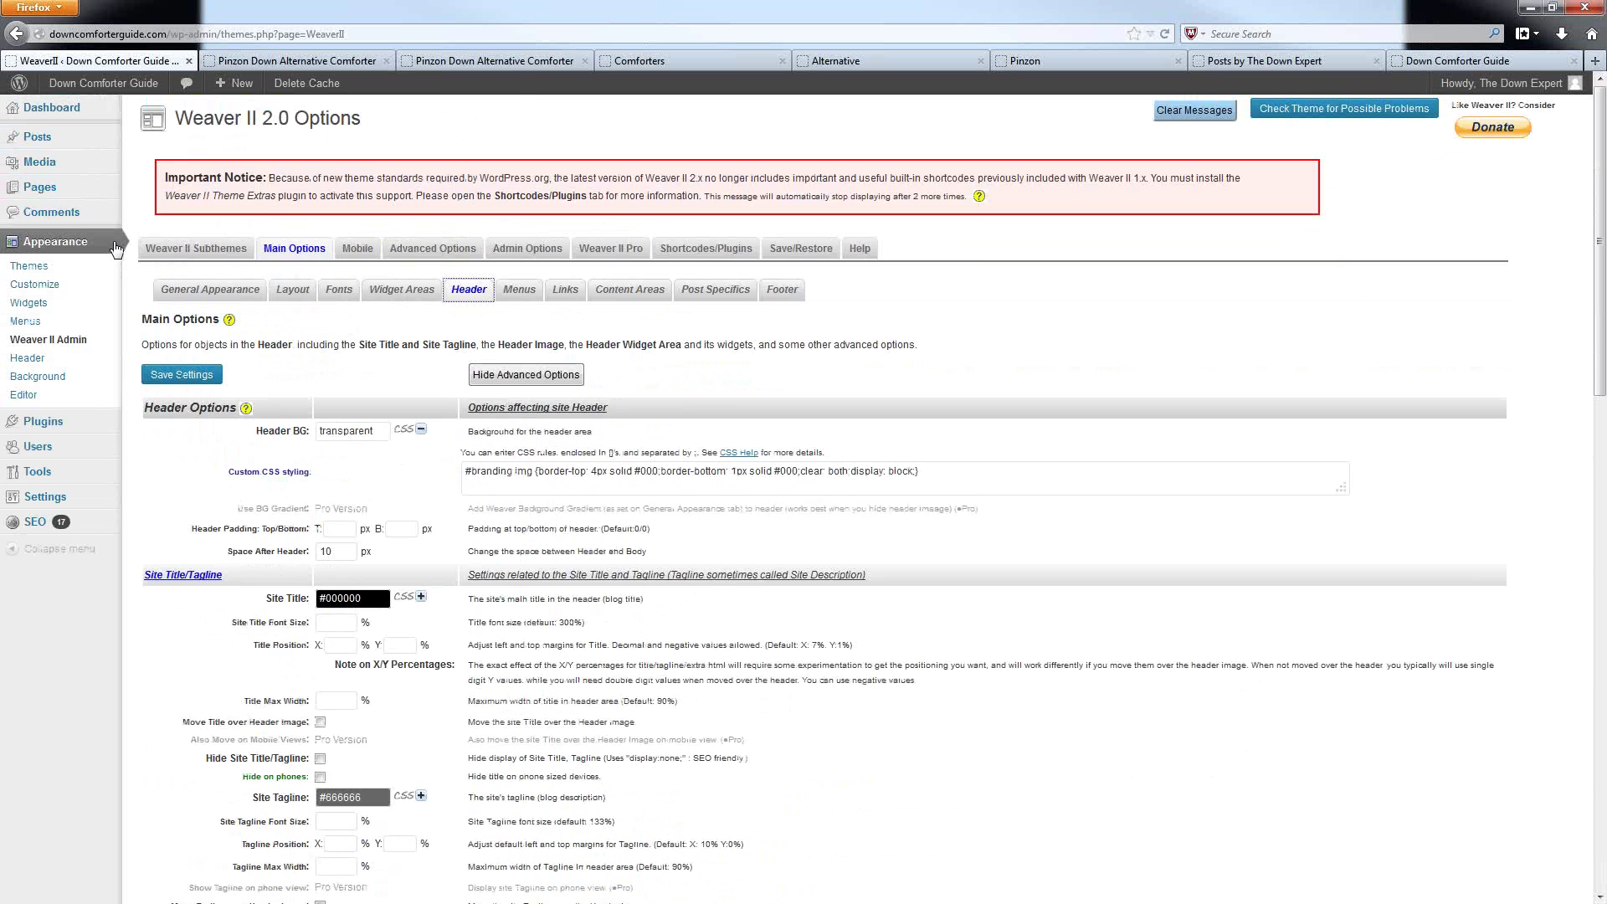
Check the header area on the live home page, and select the Random default image on the Custom Header page.
{"action": "left_click", "coordinate": [1430, 62]}
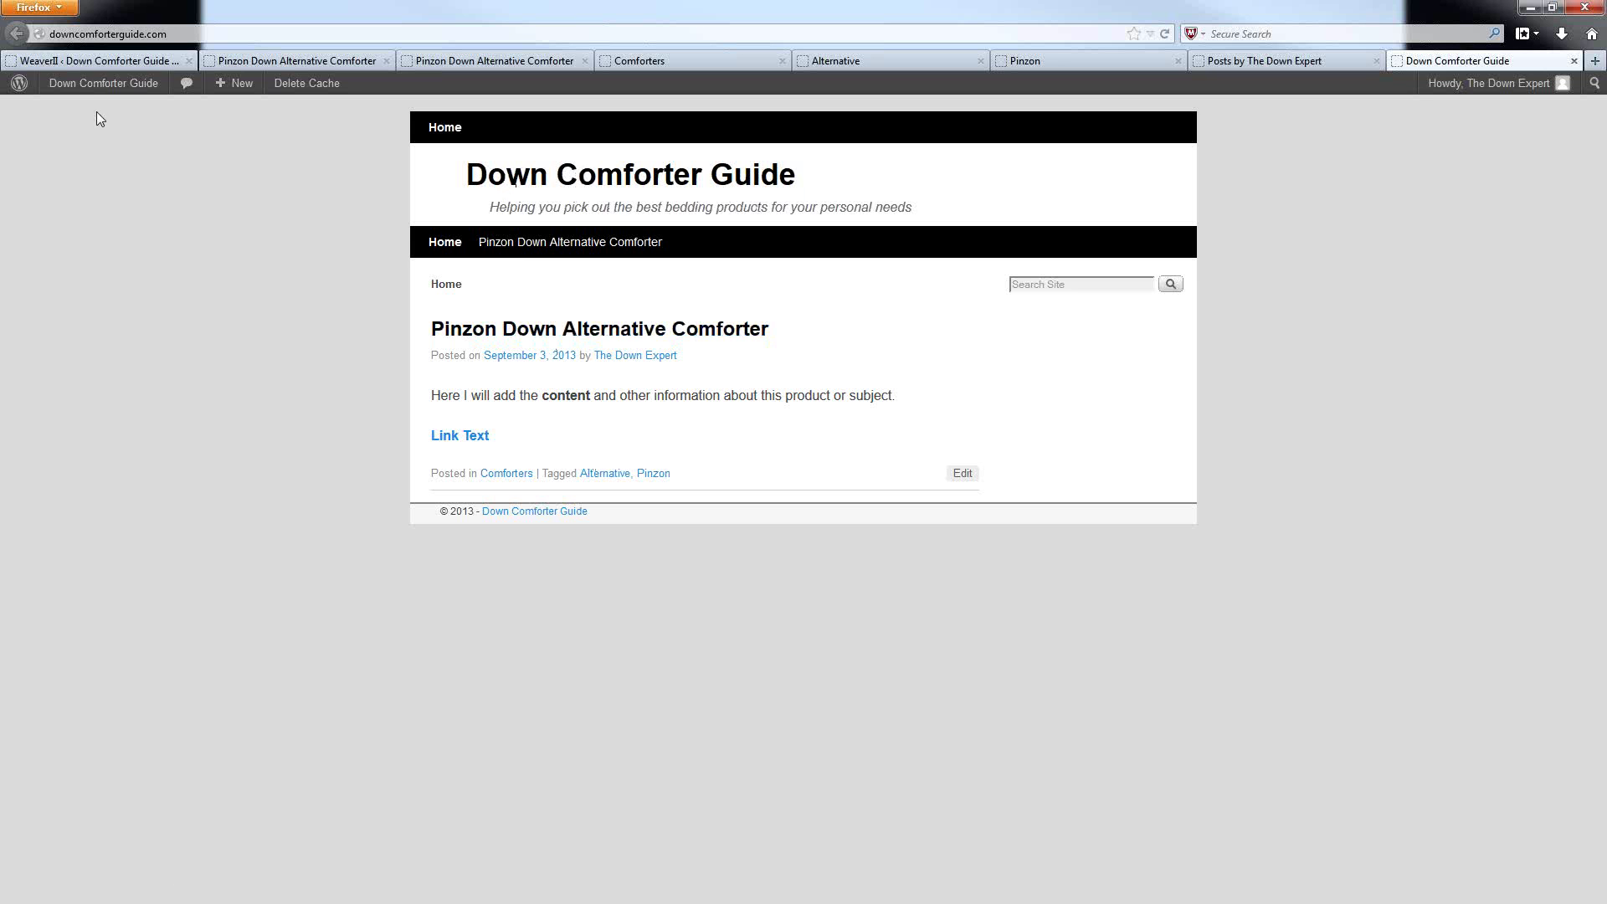
{"action": "left_click", "coordinate": [60, 60]}
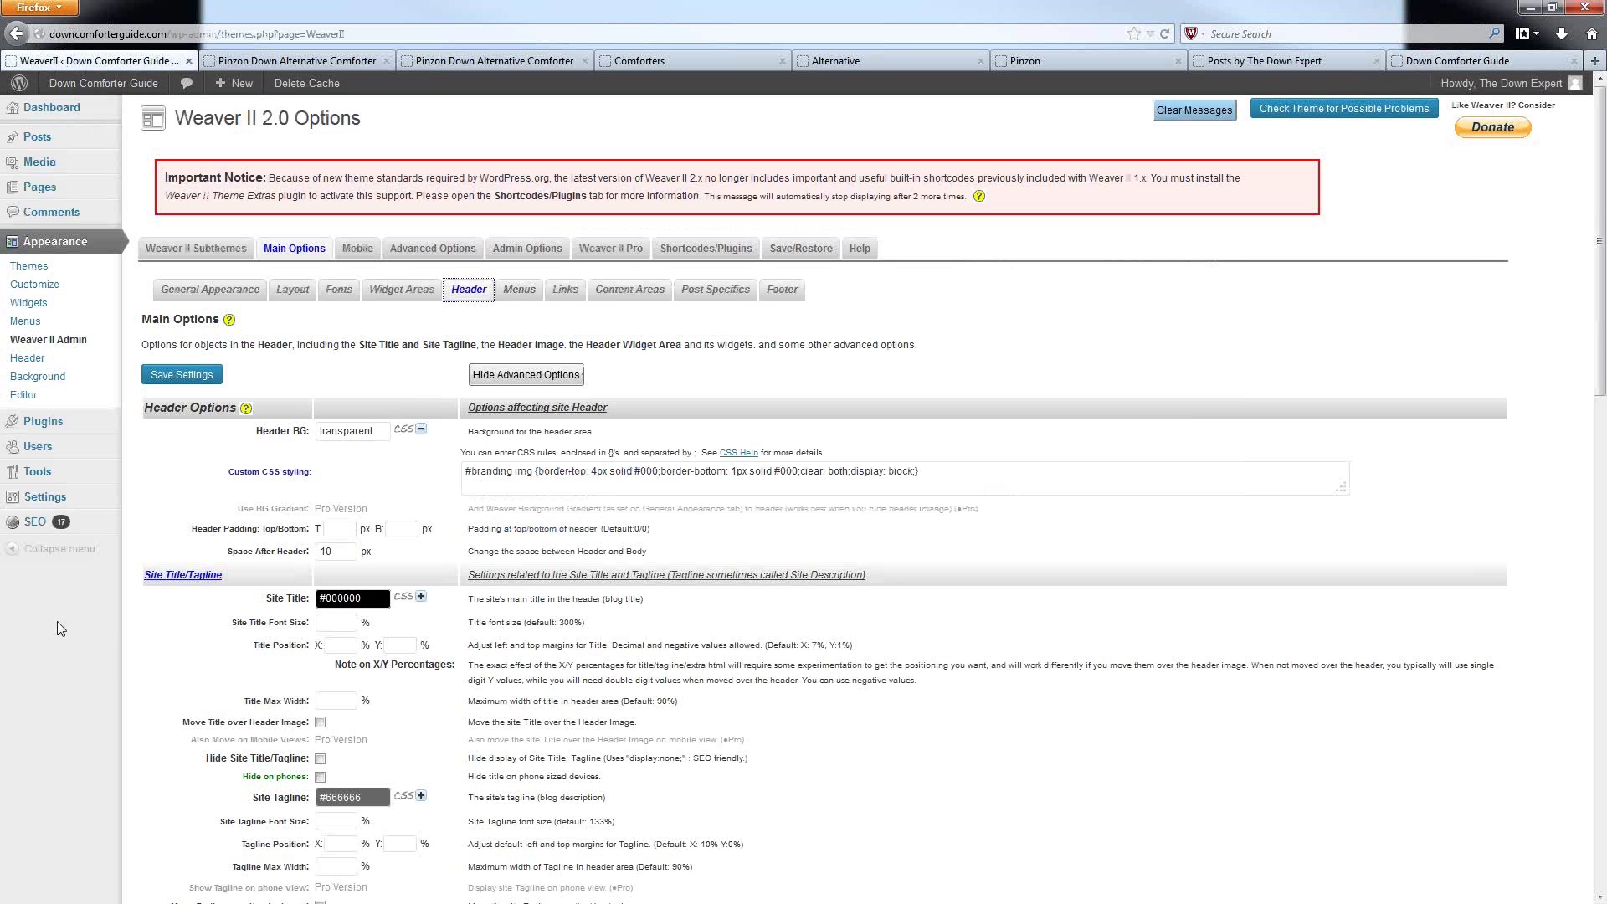
{"action": "left_click", "coordinate": [28, 360]}
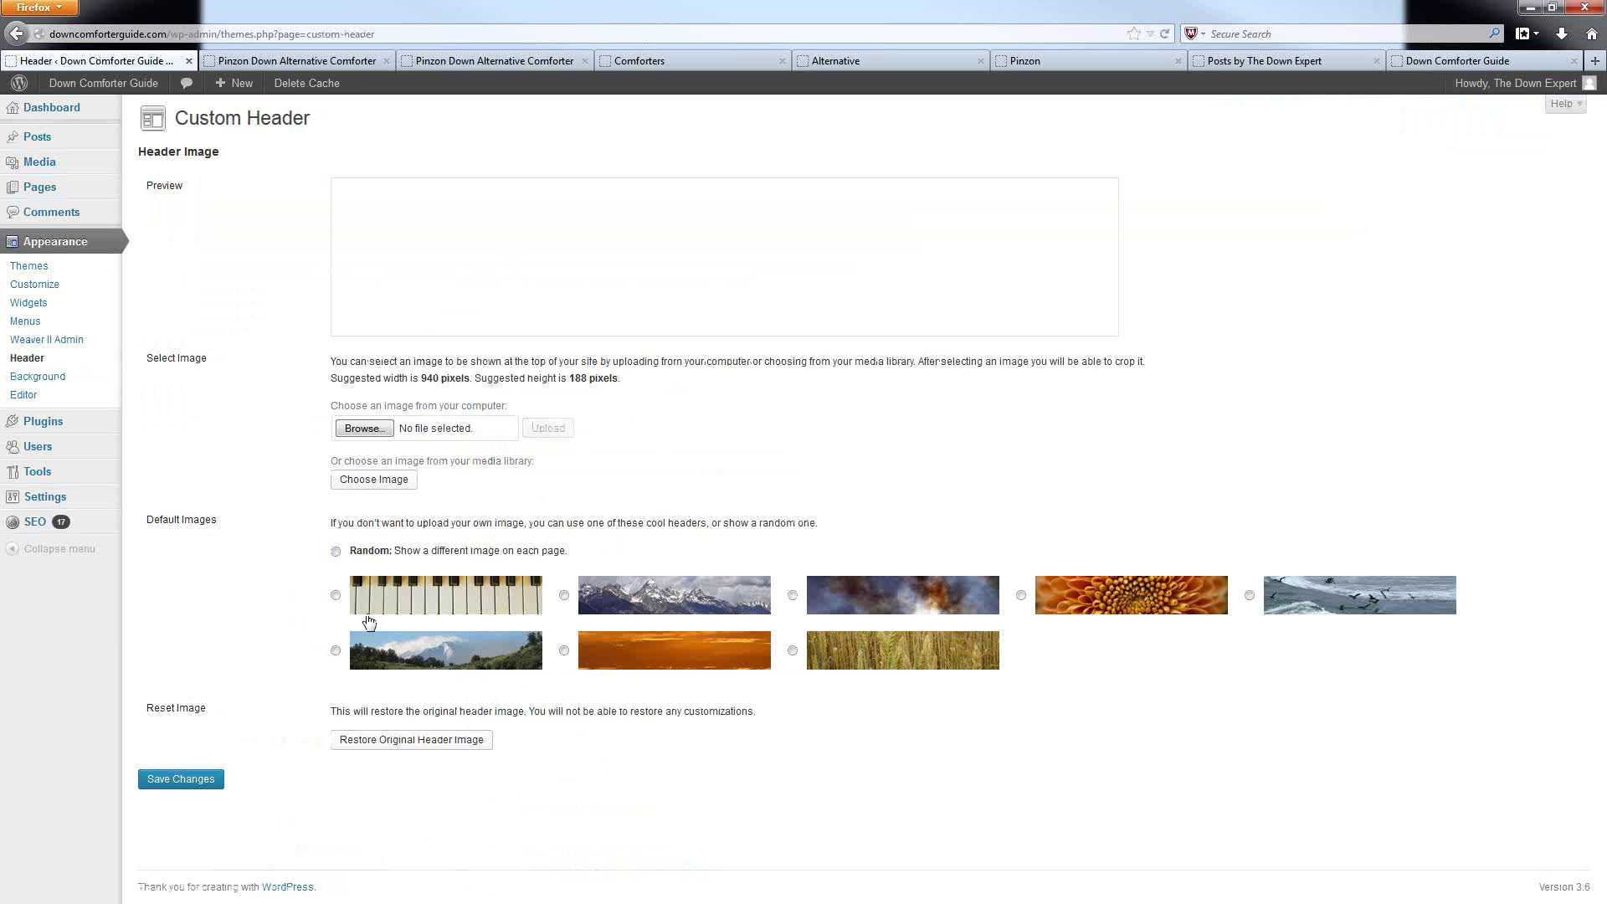
{"action": "left_click", "coordinate": [336, 551]}
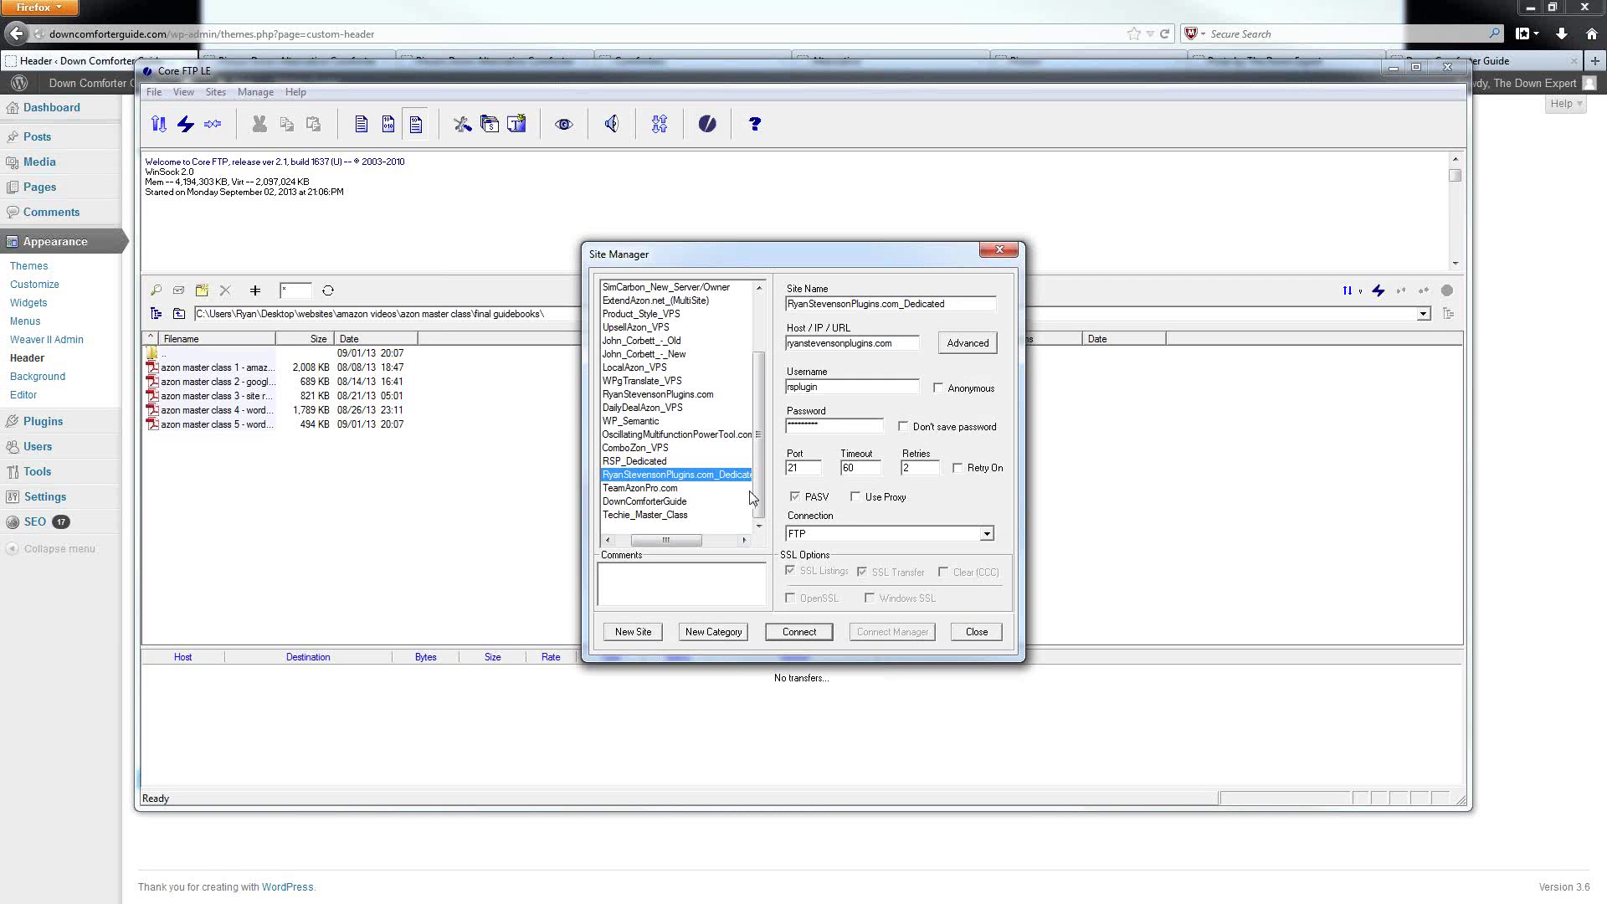
Connect to the DownComforterGuide site in Core FTP and open its /public_html/downcomforterguide.com folder.
{"action": "left_click", "coordinate": [652, 502]}
{"action": "left_click", "coordinate": [802, 631]}
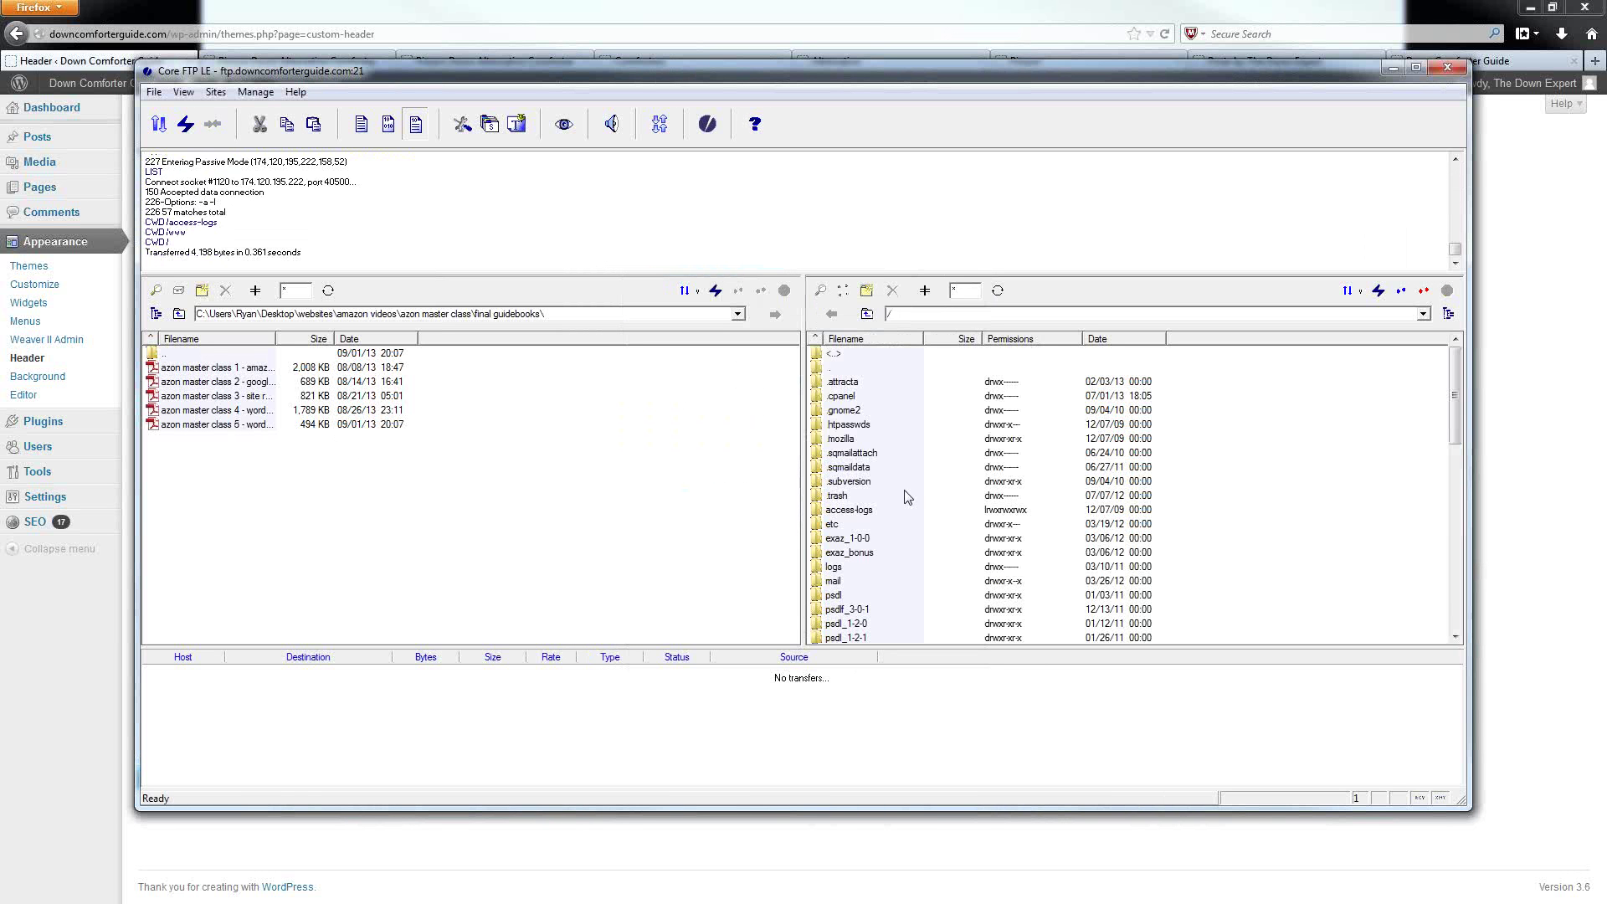
{"action": "scroll", "coordinate": [837, 586], "scroll_direction": "down", "scroll_amount": 15}
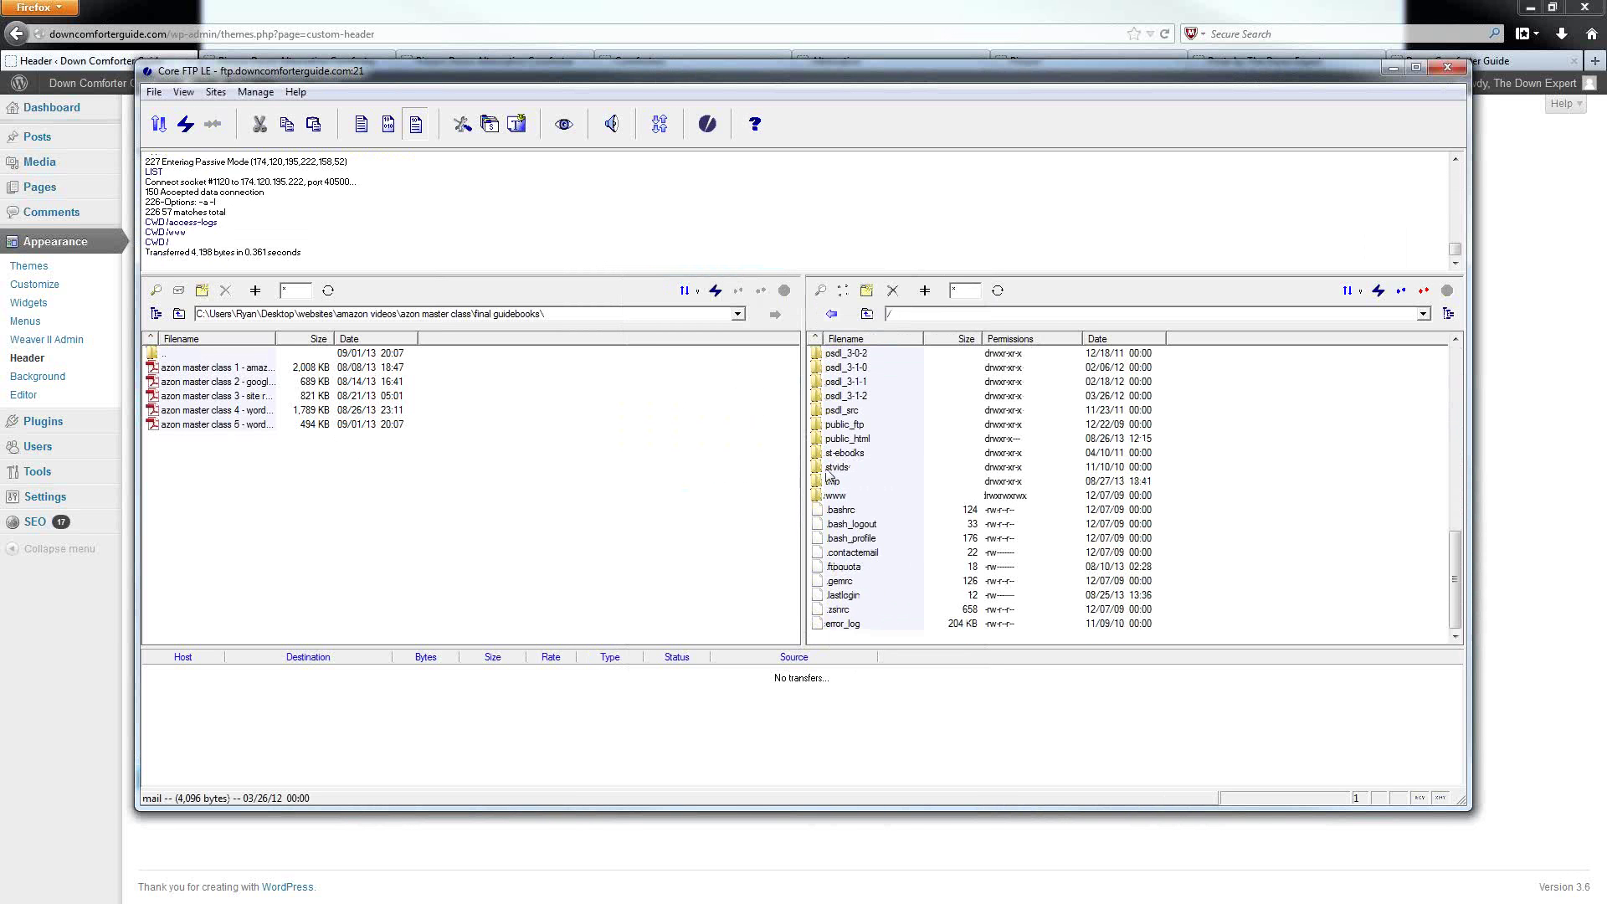
{"action": "double_click", "coordinate": [858, 440]}
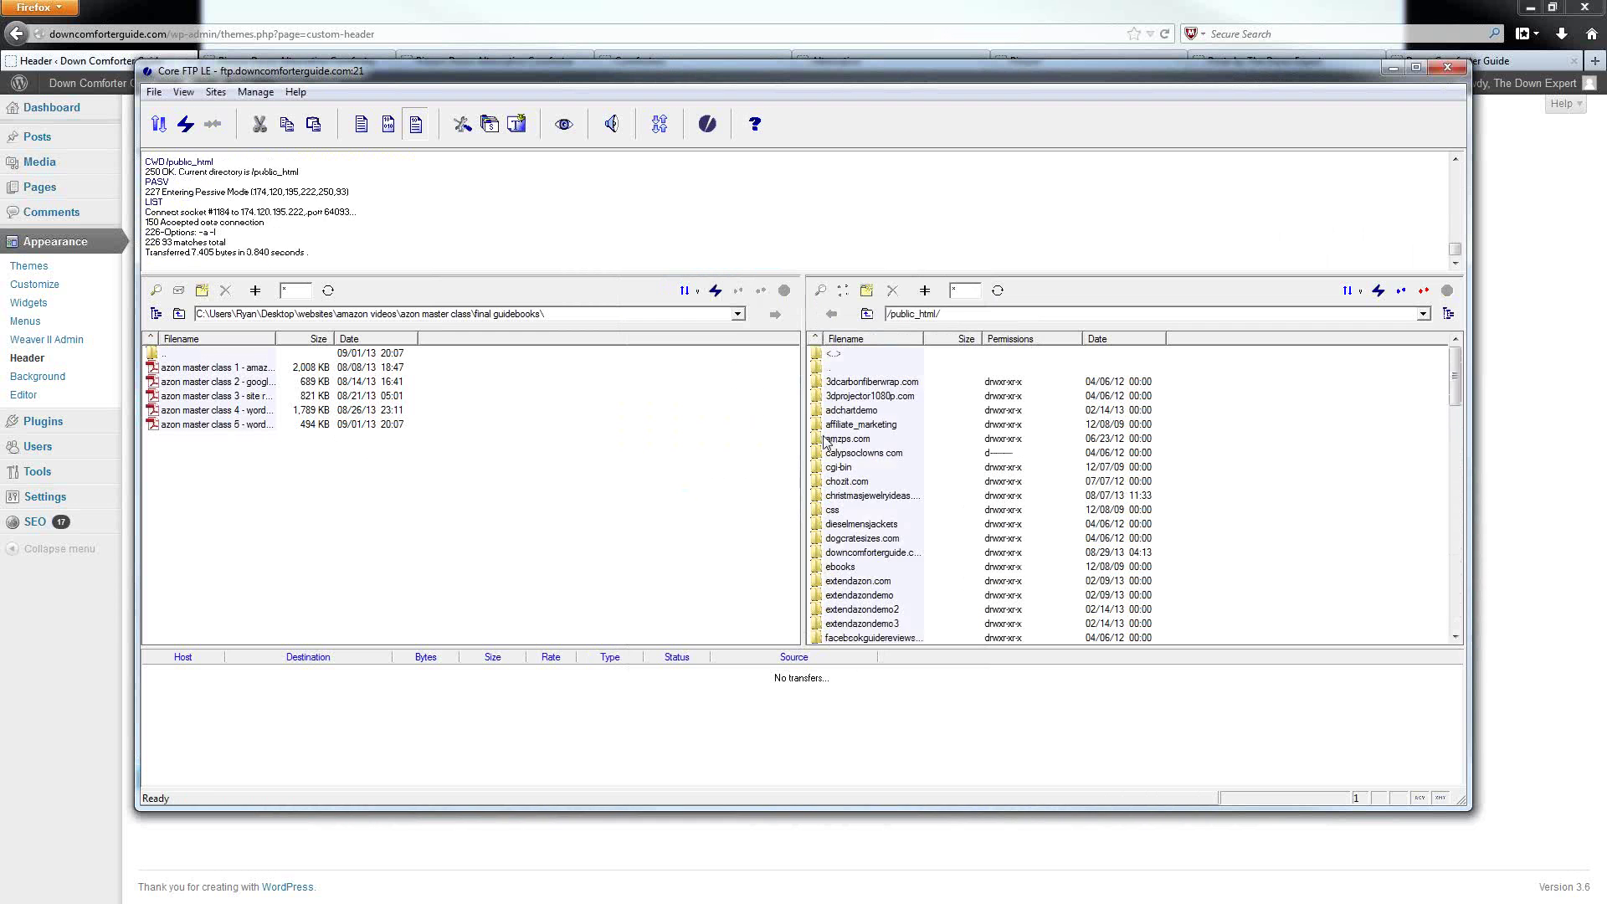
{"action": "scroll", "coordinate": [858, 477], "scroll_direction": "down", "scroll_amount": 3}
{"action": "scroll", "coordinate": [862, 427], "scroll_direction": "up", "scroll_amount": 2}
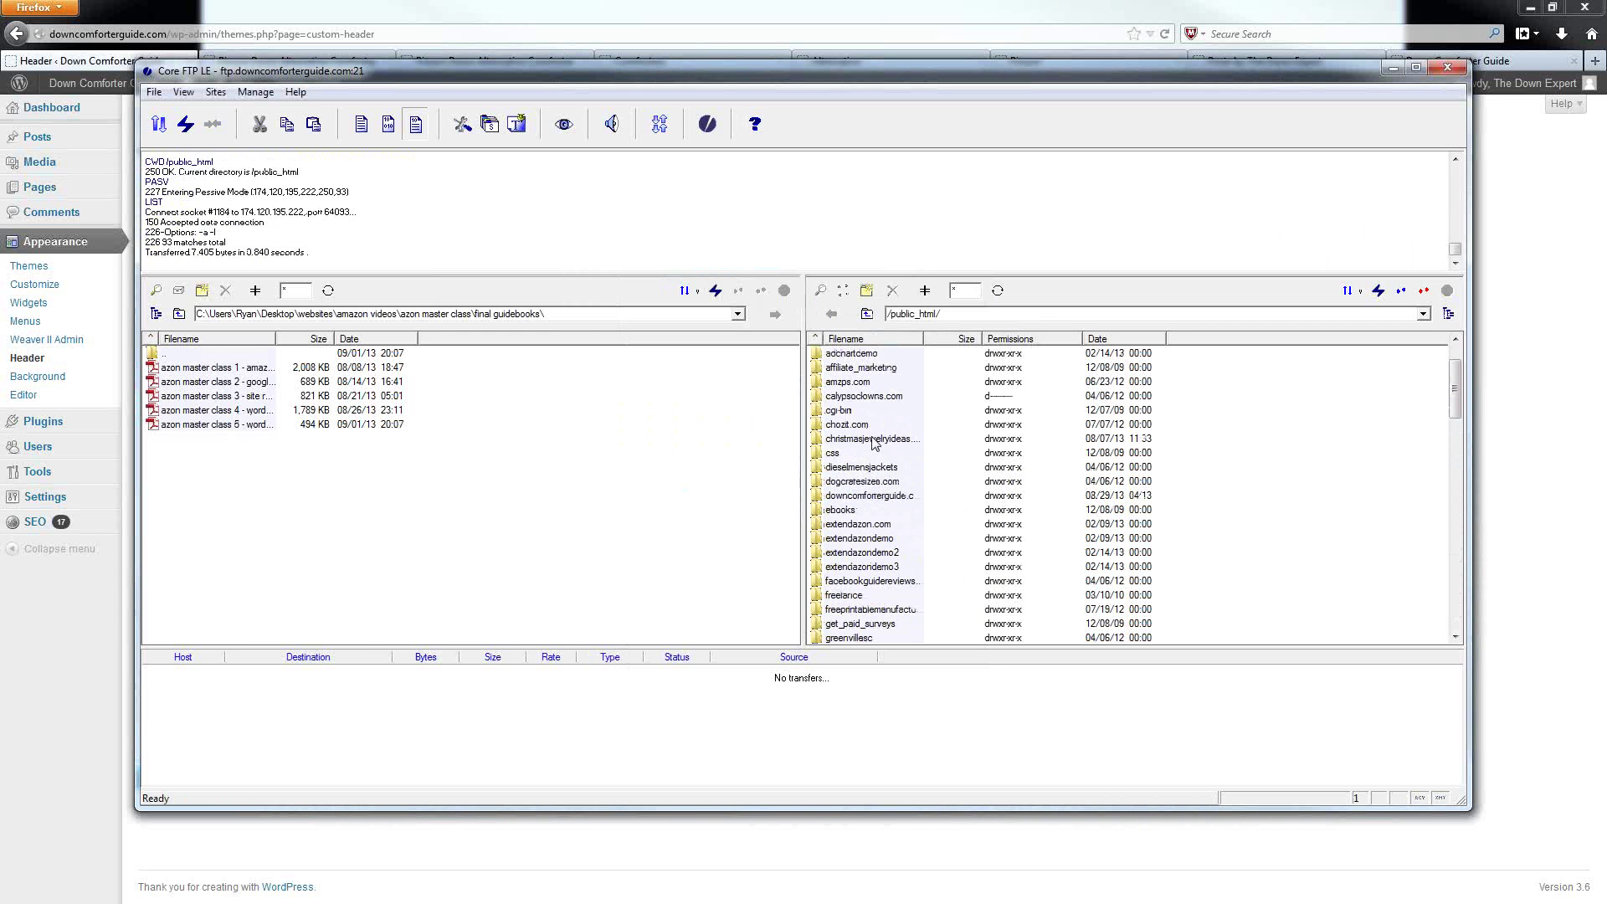
{"action": "double_click", "coordinate": [870, 497]}
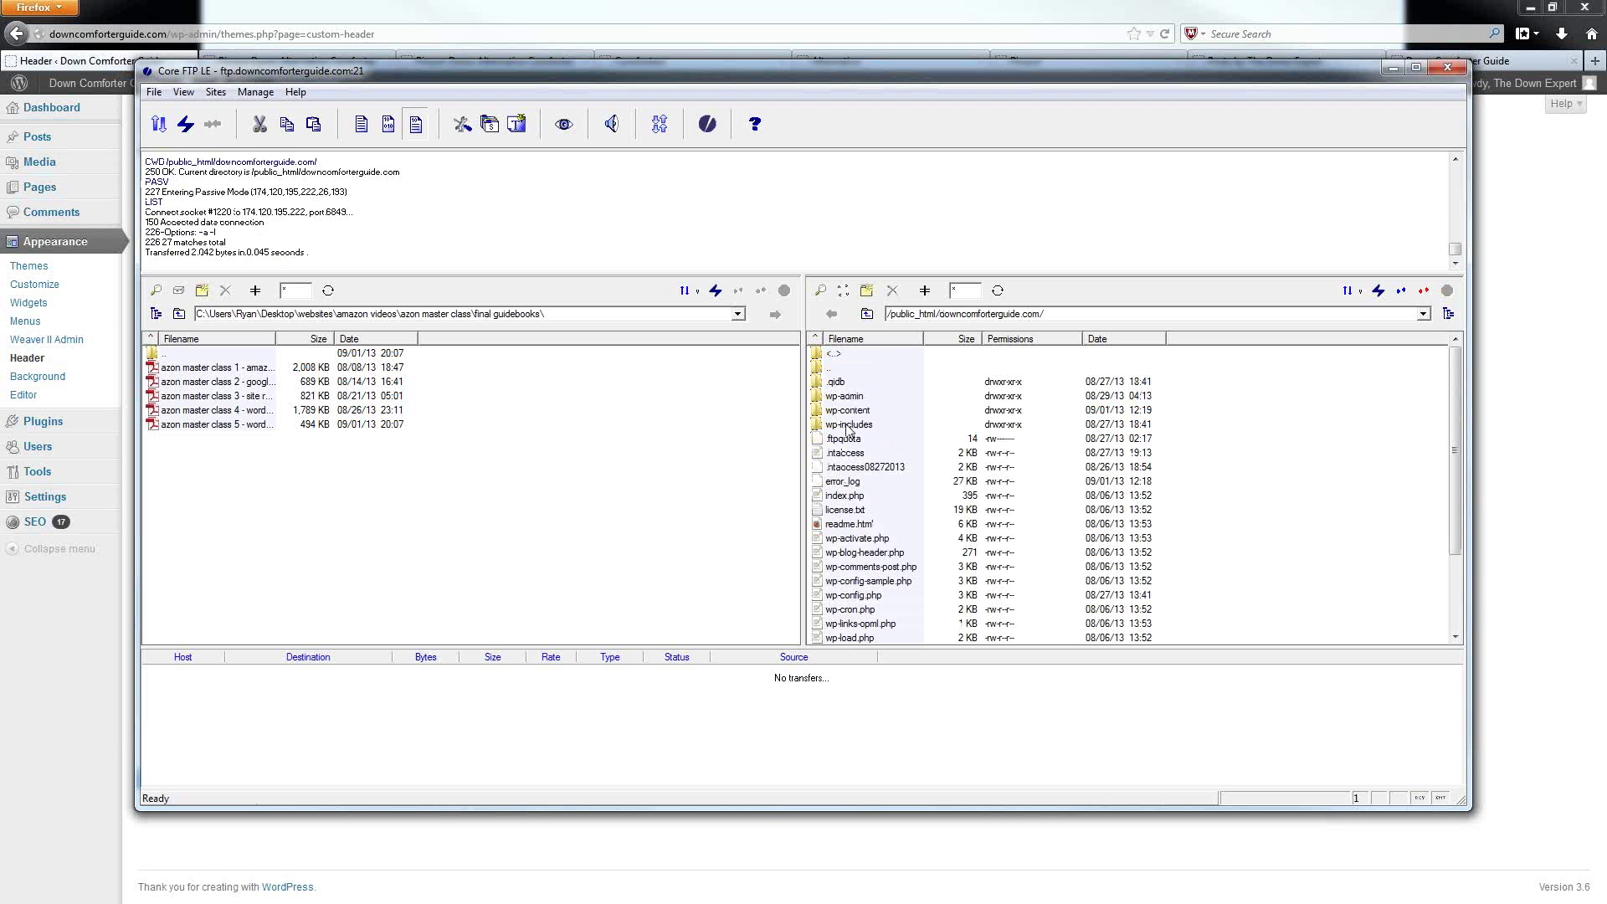
Browse from the site's root folder to wp-content/themes/weaver-ii/images/headers on the server.
{"action": "double_click", "coordinate": [847, 410]}
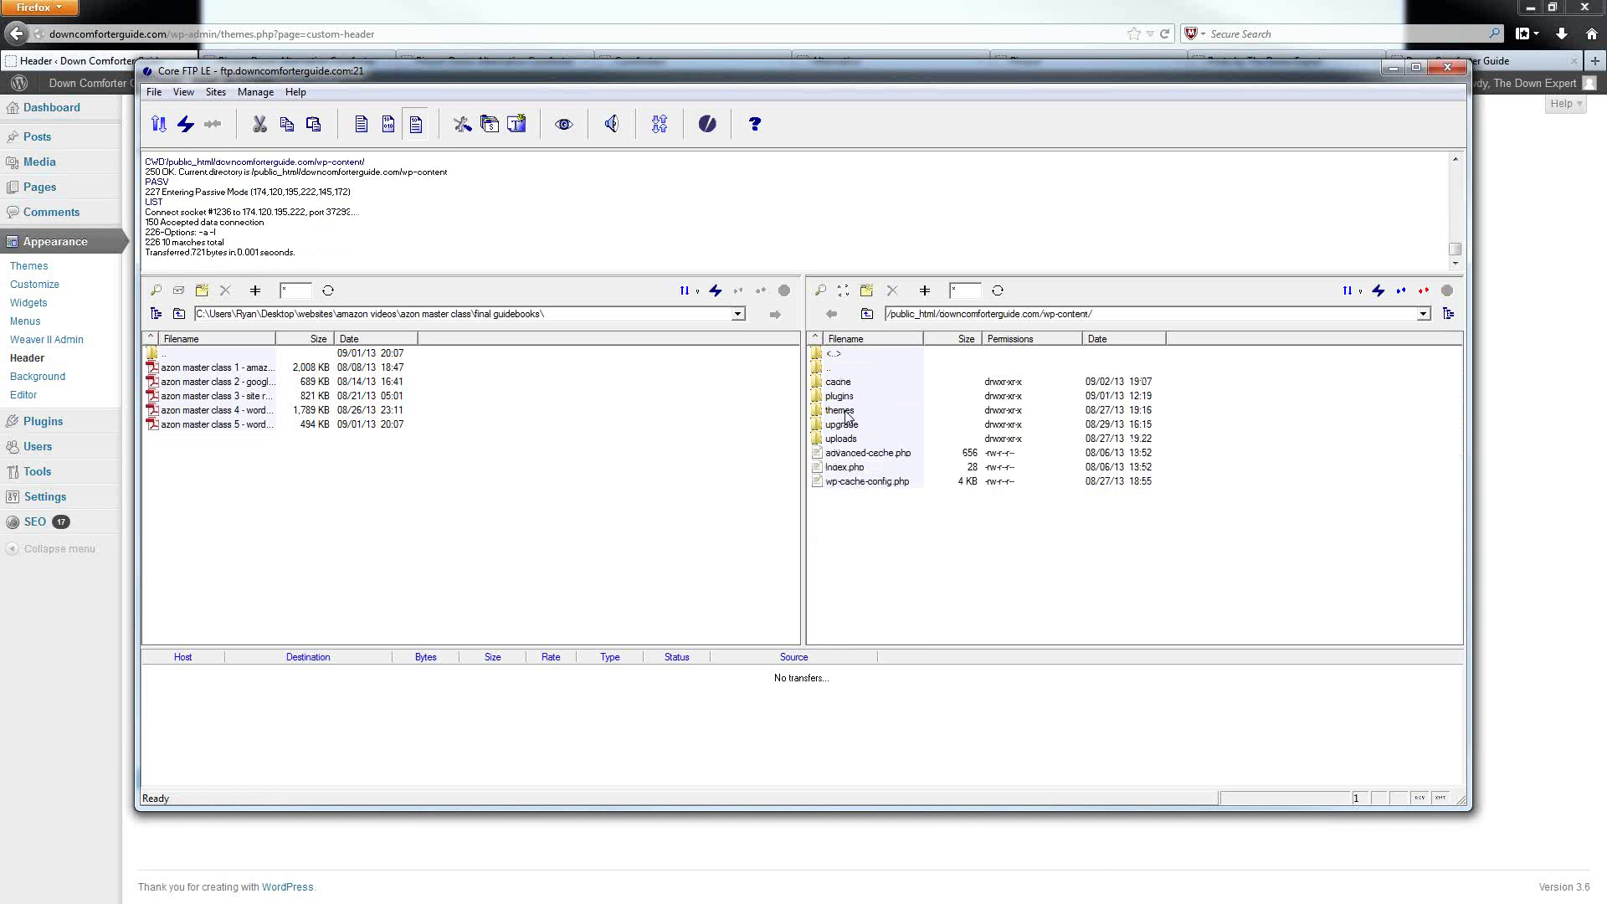
{"action": "double_click", "coordinate": [817, 366]}
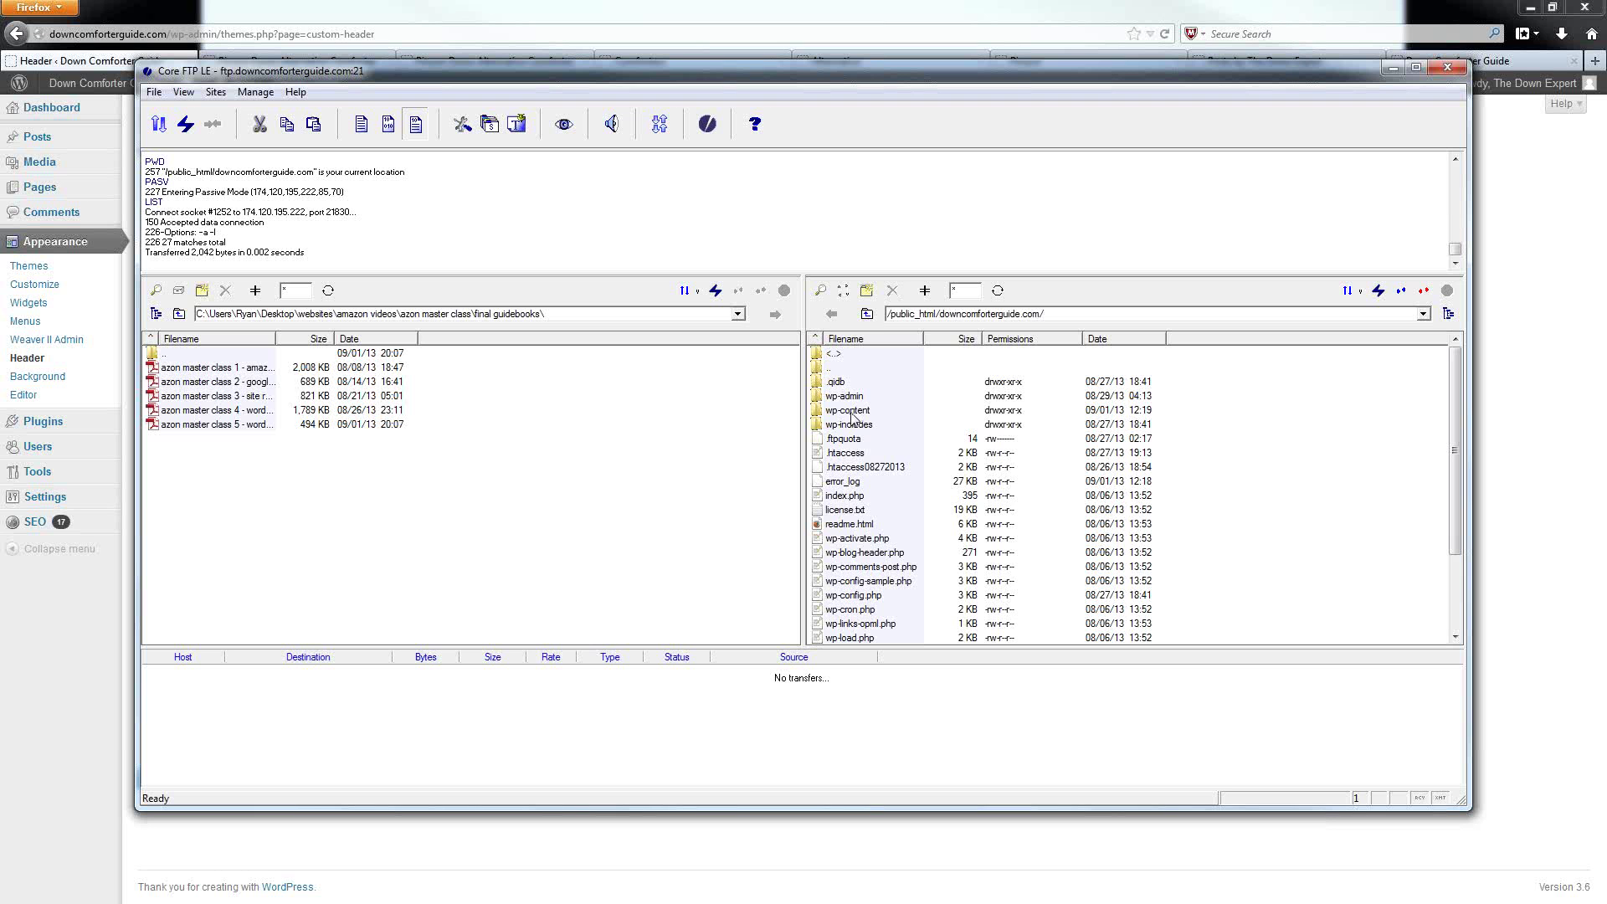
{"action": "left_click", "coordinate": [855, 411]}
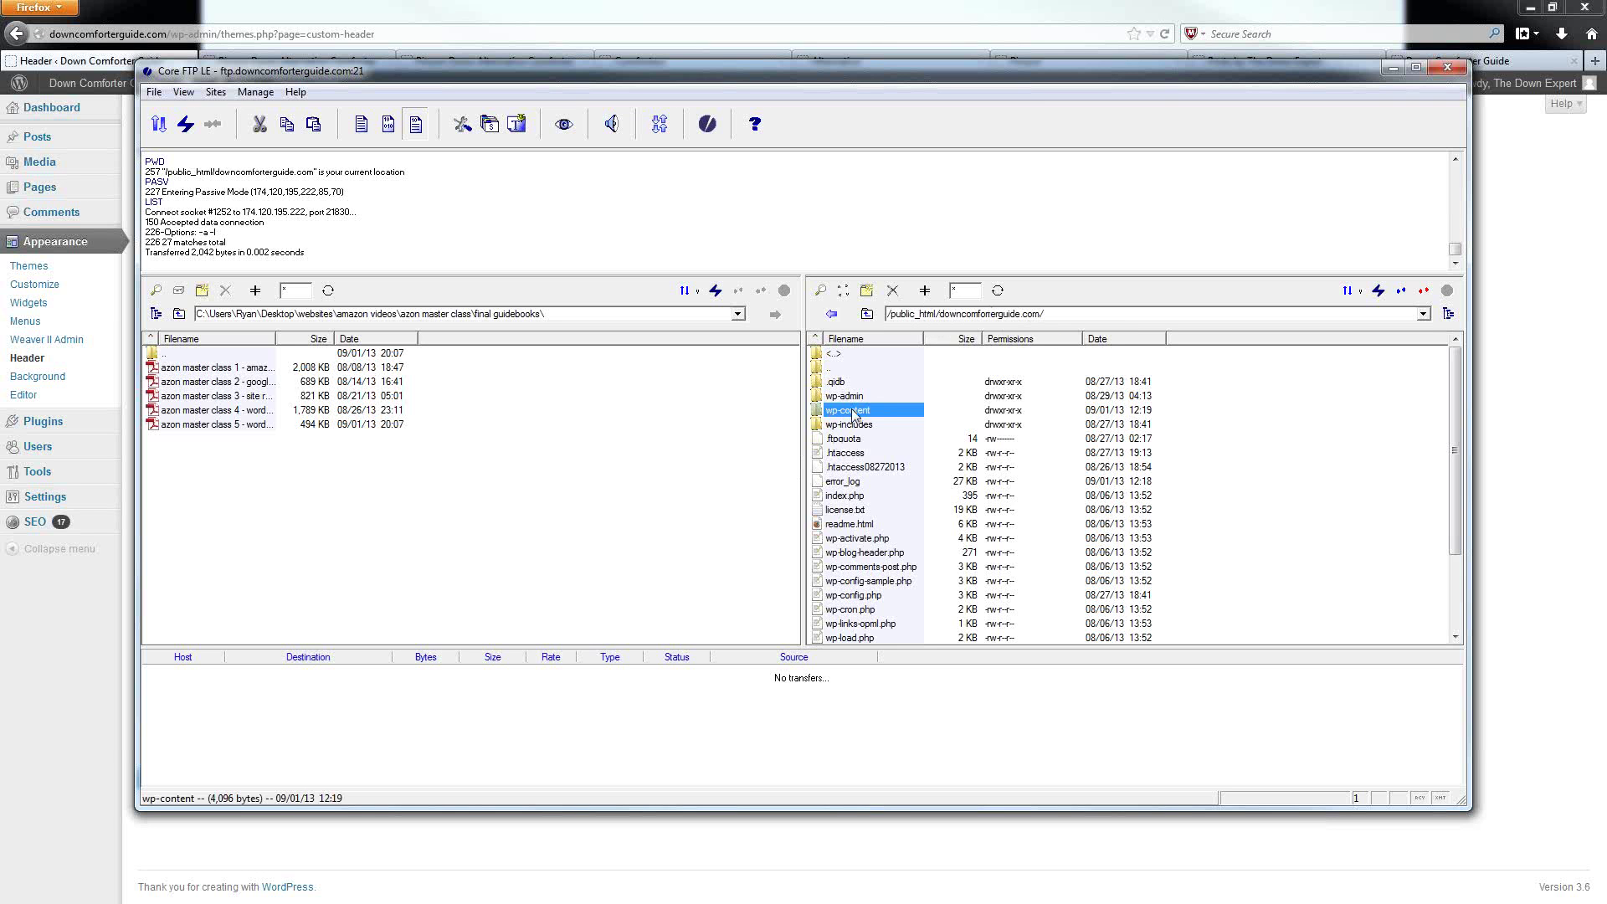
{"action": "double_click", "coordinate": [854, 415]}
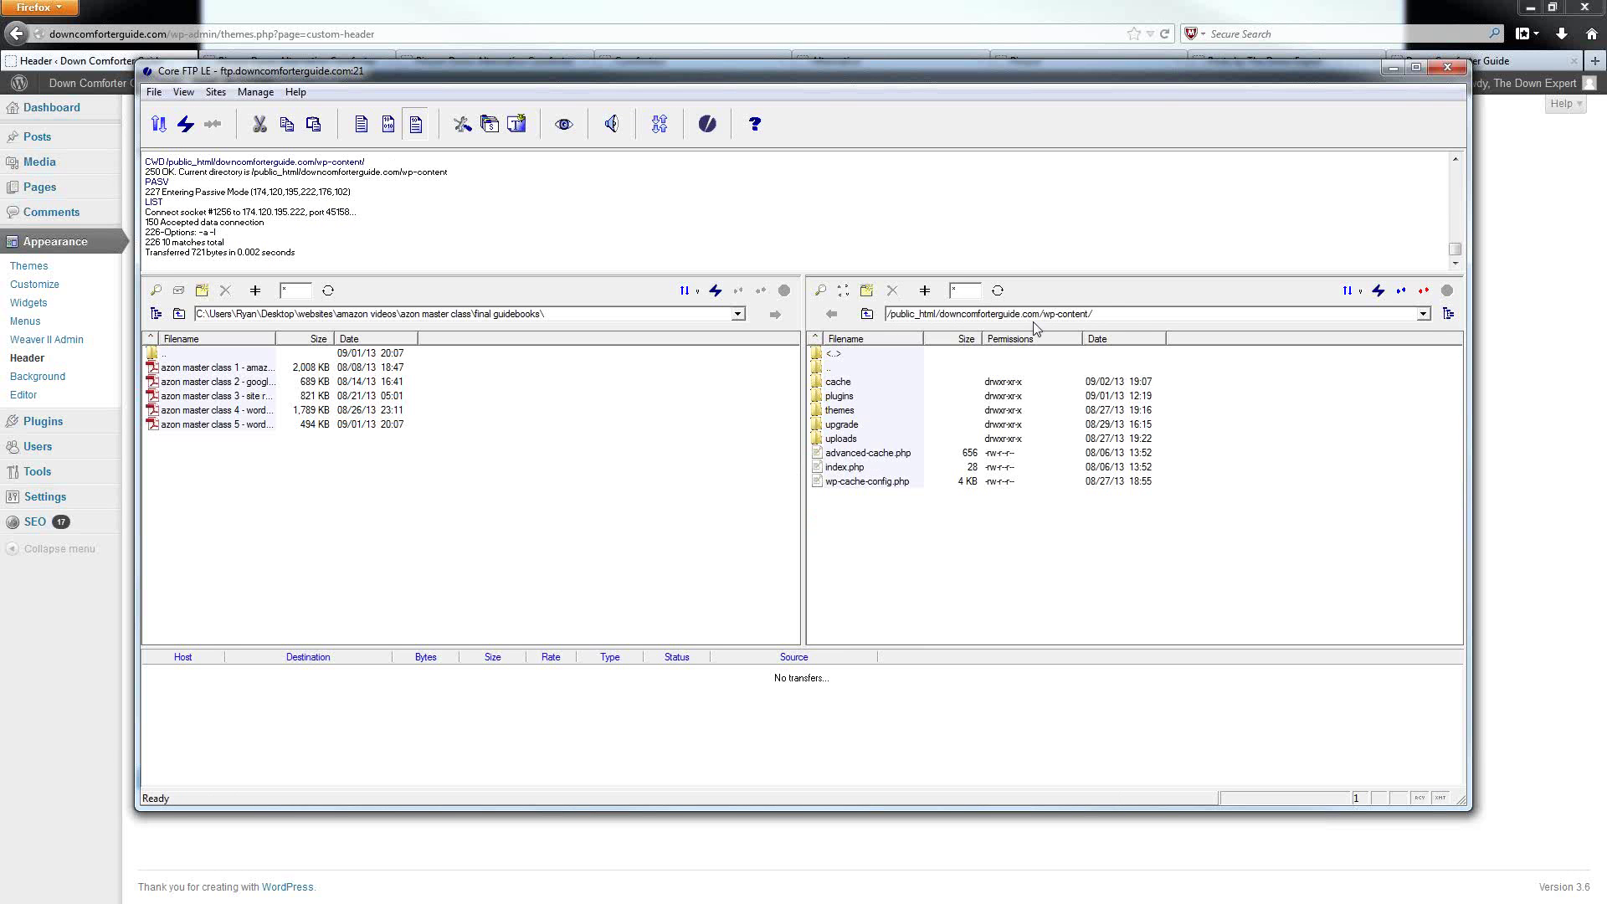
{"action": "double_click", "coordinate": [840, 411]}
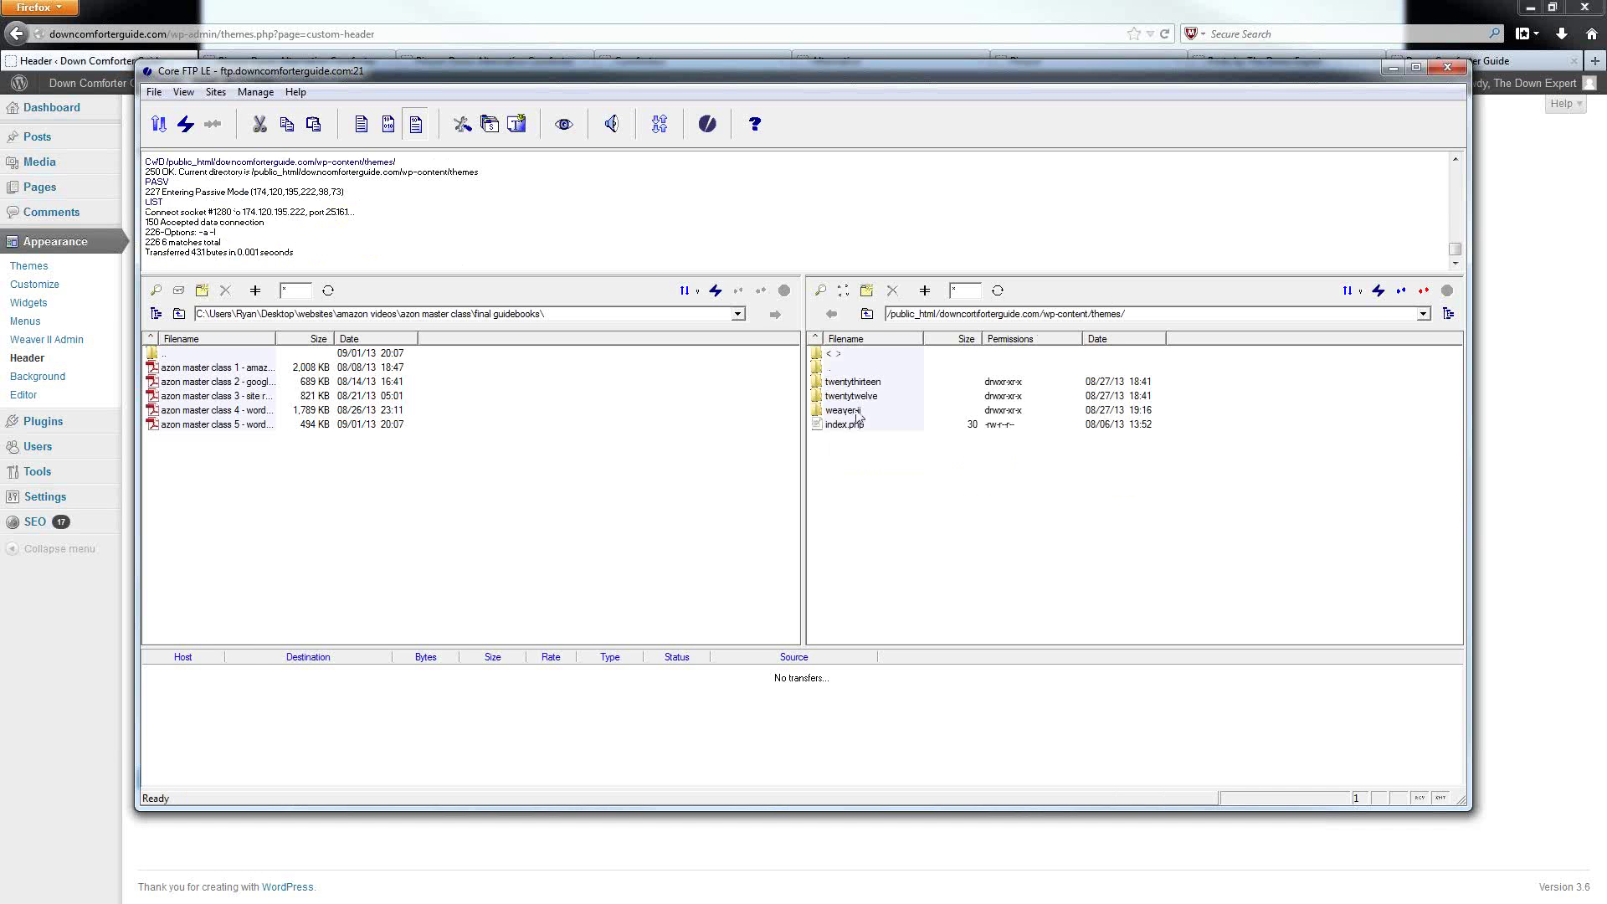
{"action": "double_click", "coordinate": [842, 410]}
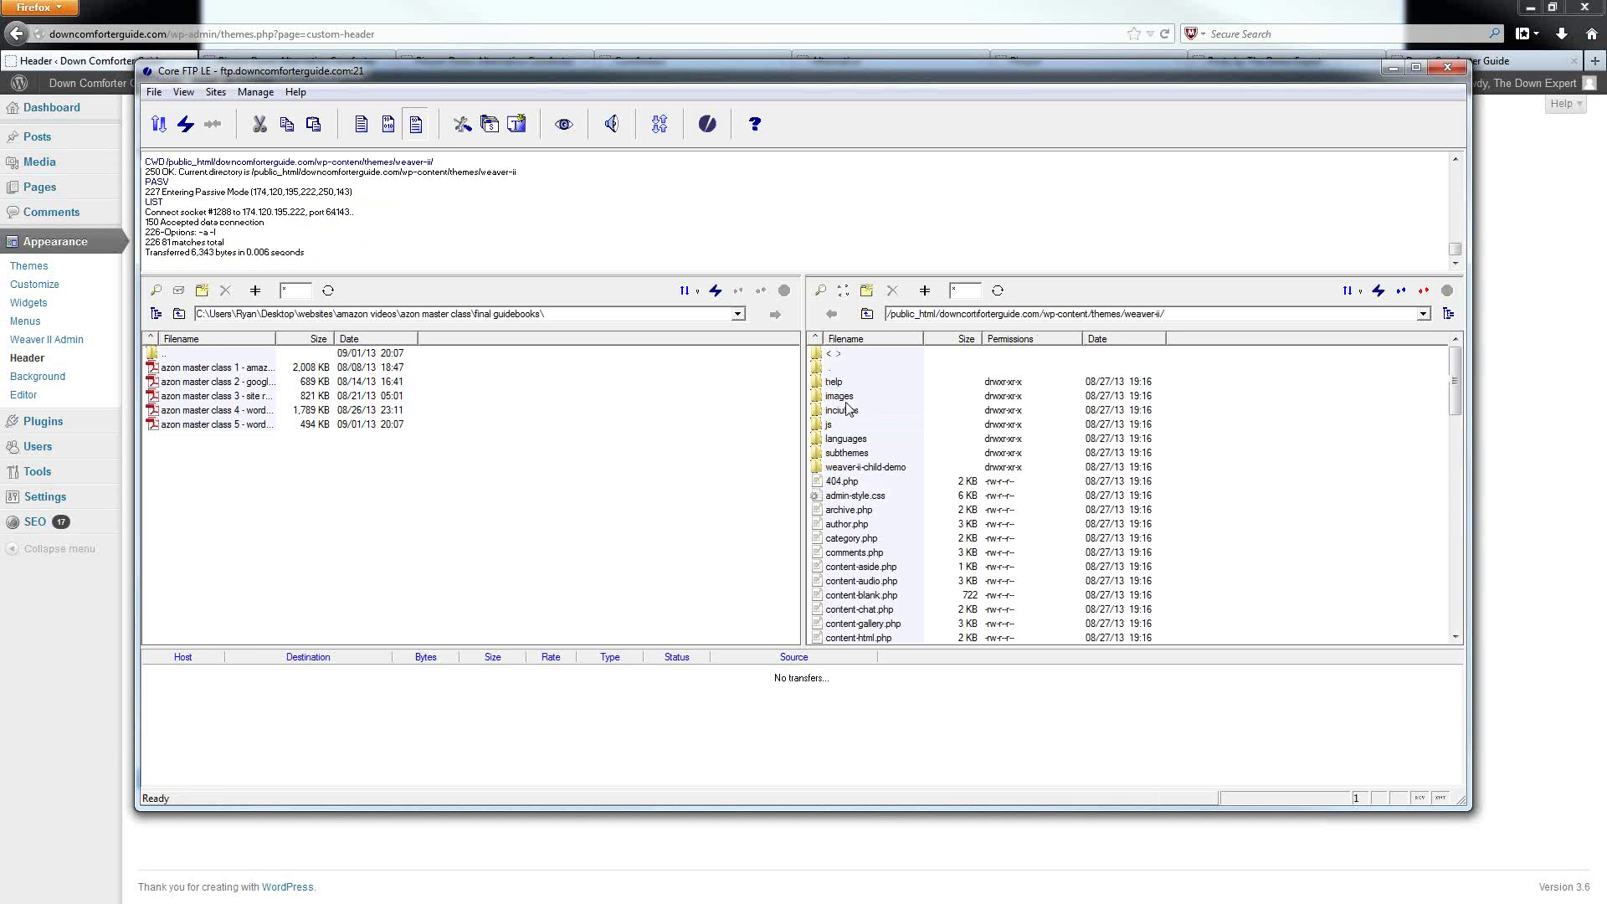
{"action": "left_click", "coordinate": [837, 398]}
{"action": "double_click", "coordinate": [837, 398]}
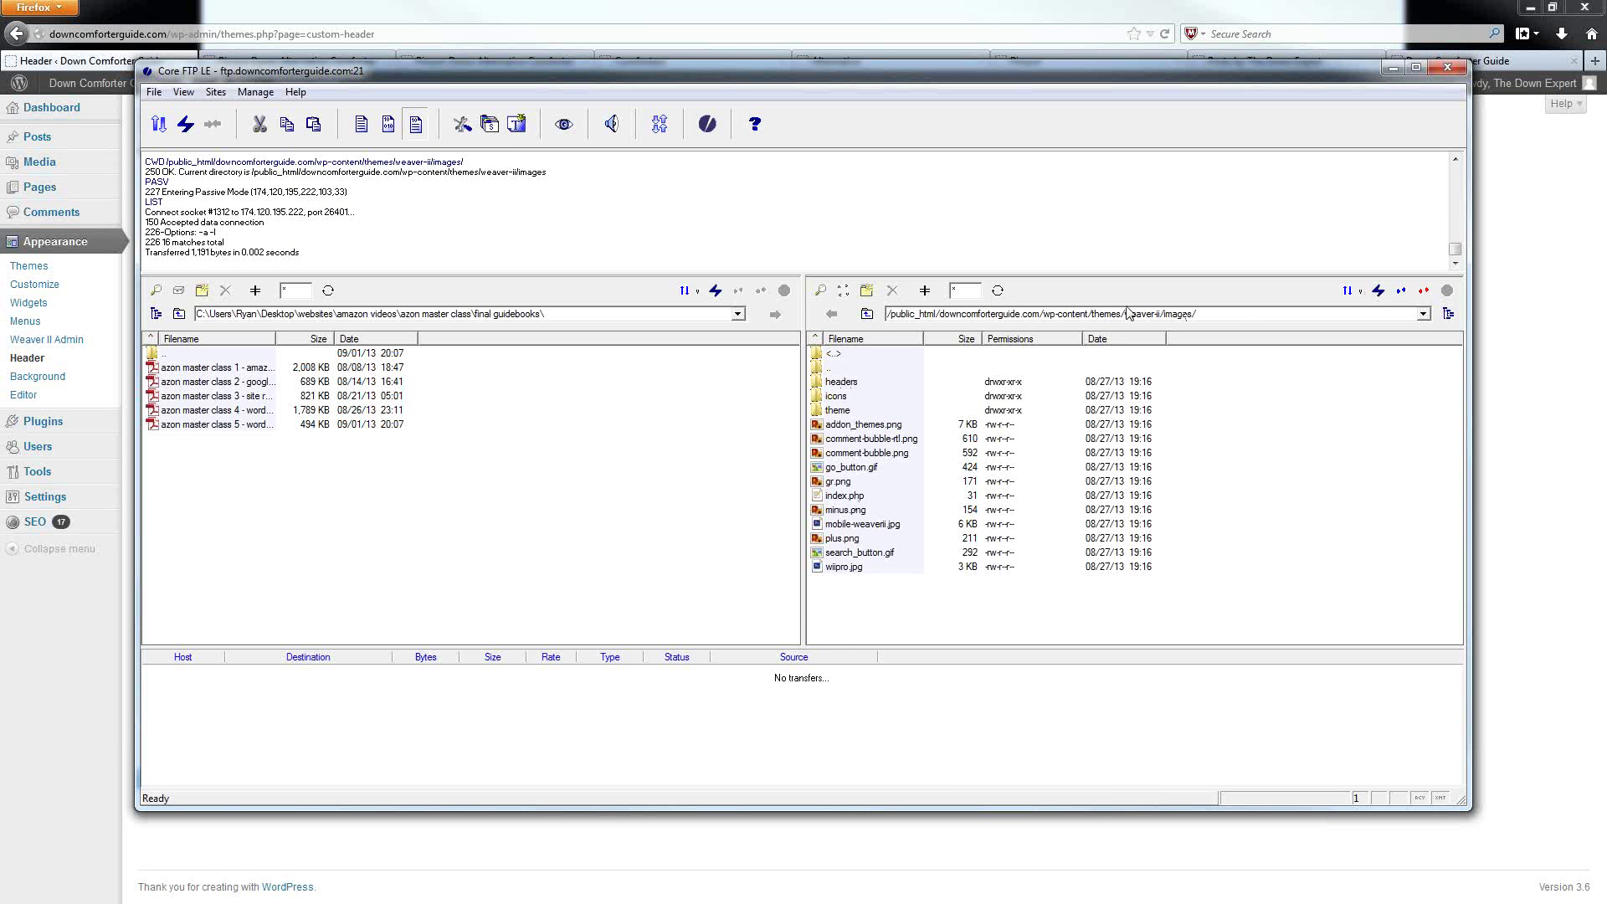
{"action": "double_click", "coordinate": [847, 381]}
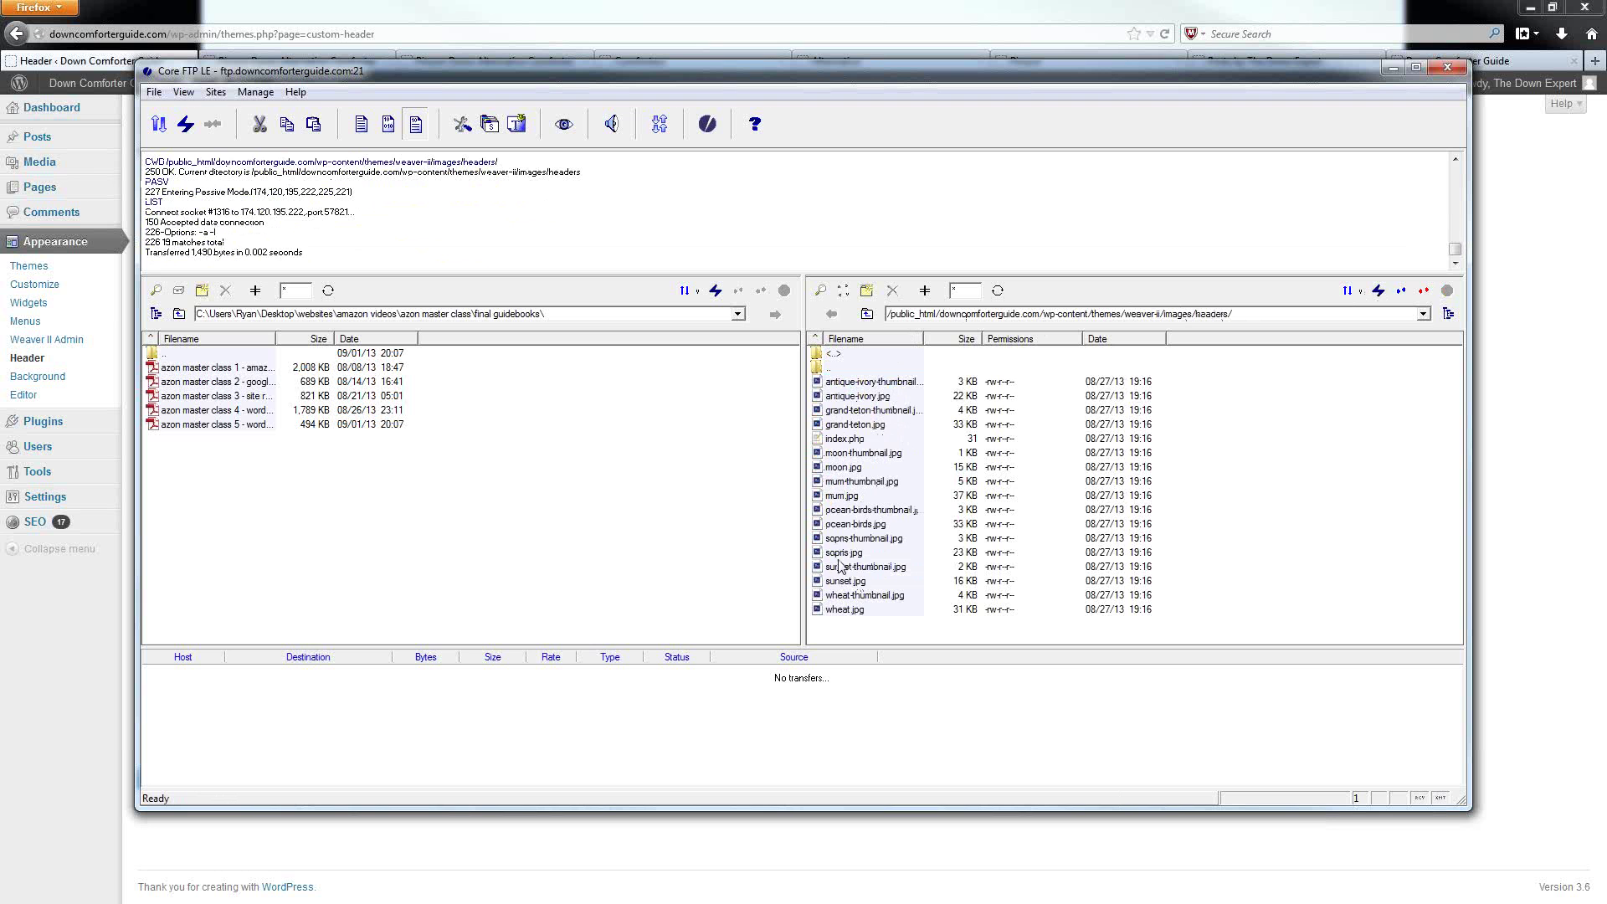
Widen the remote filename column, review the full-size header images from antique-ivory.jpg to wheat.jpg, and return to the Custom Header page.
{"action": "left_click_drag", "start_coordinate": [924, 338], "coordinate": [1001, 341]}
{"action": "left_click", "coordinate": [842, 395]}
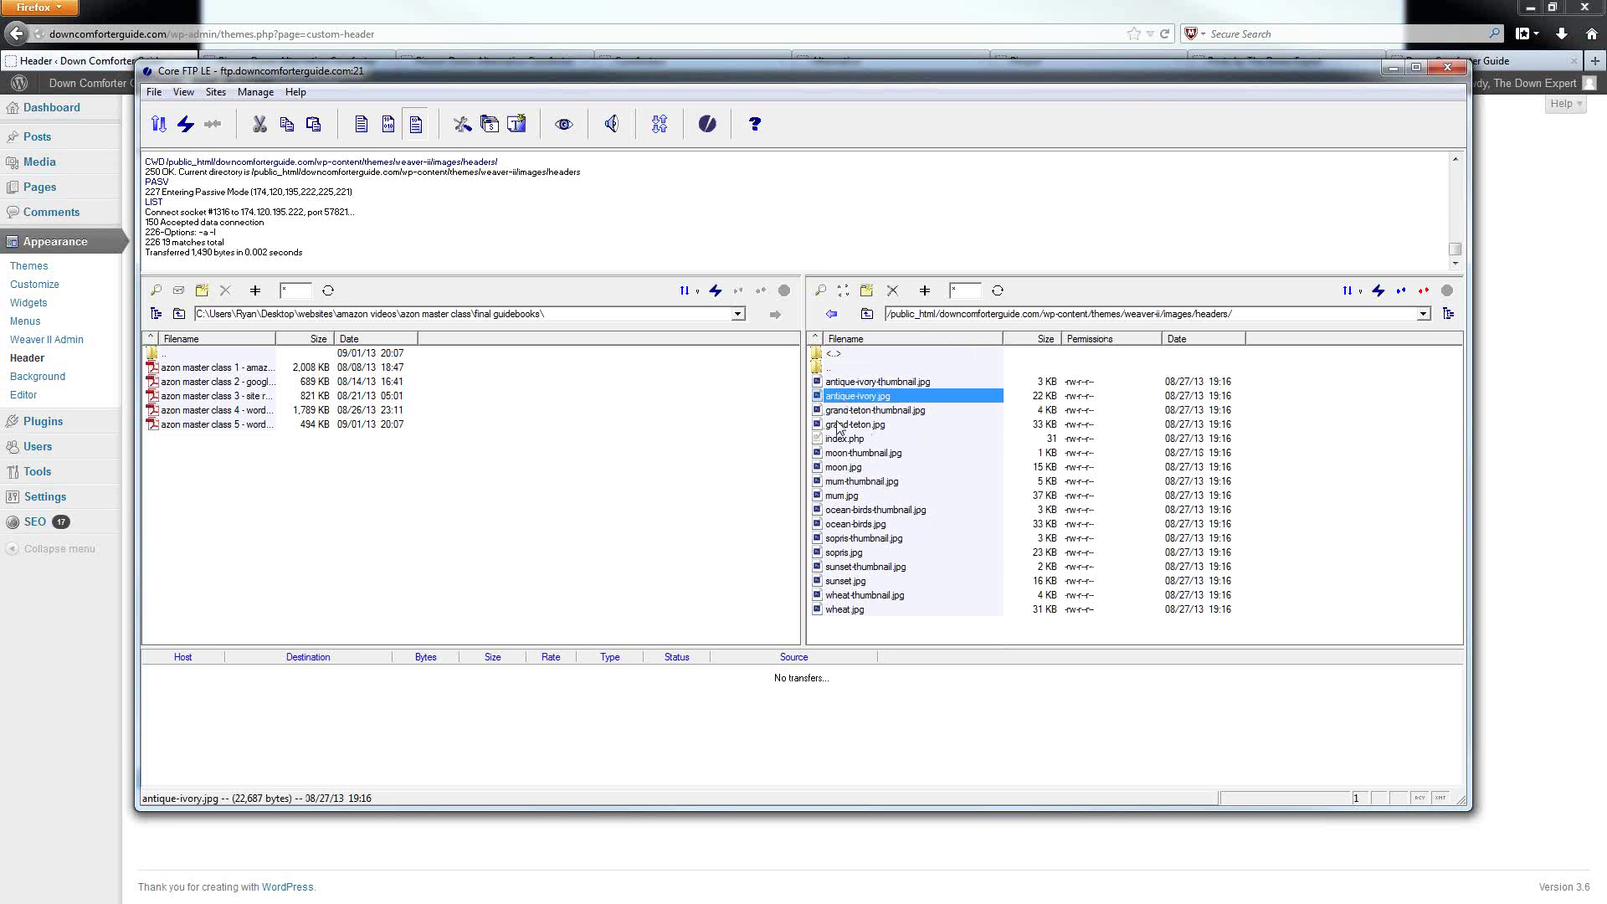
{"action": "left_click", "coordinate": [840, 425]}
{"action": "left_click", "coordinate": [840, 468]}
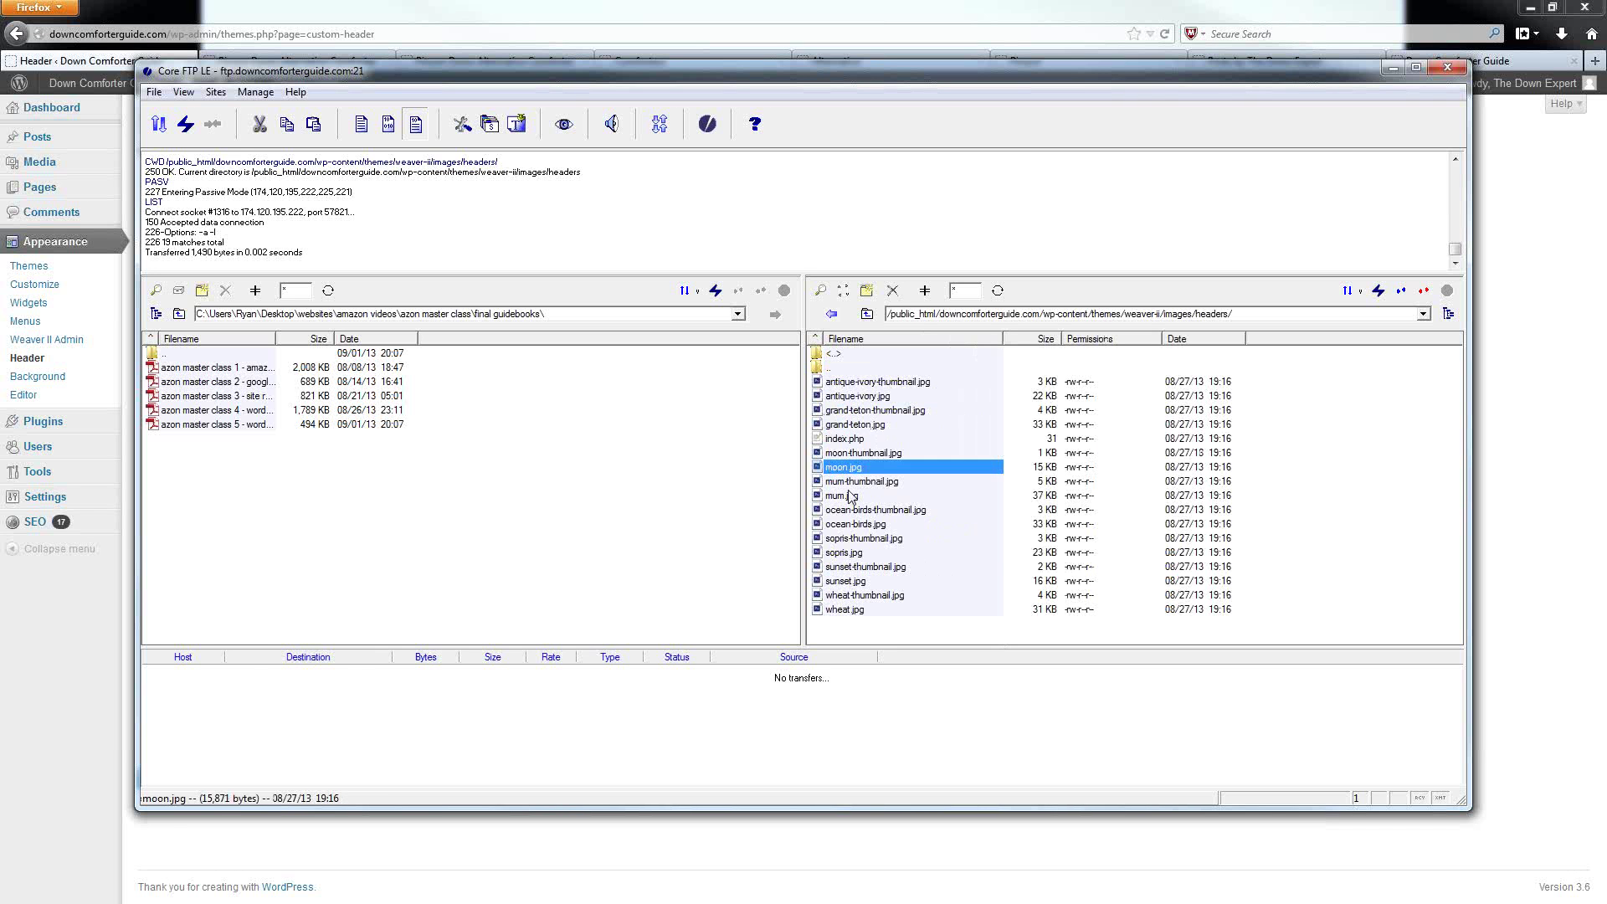
{"action": "left_click", "coordinate": [837, 497]}
{"action": "left_click", "coordinate": [847, 524]}
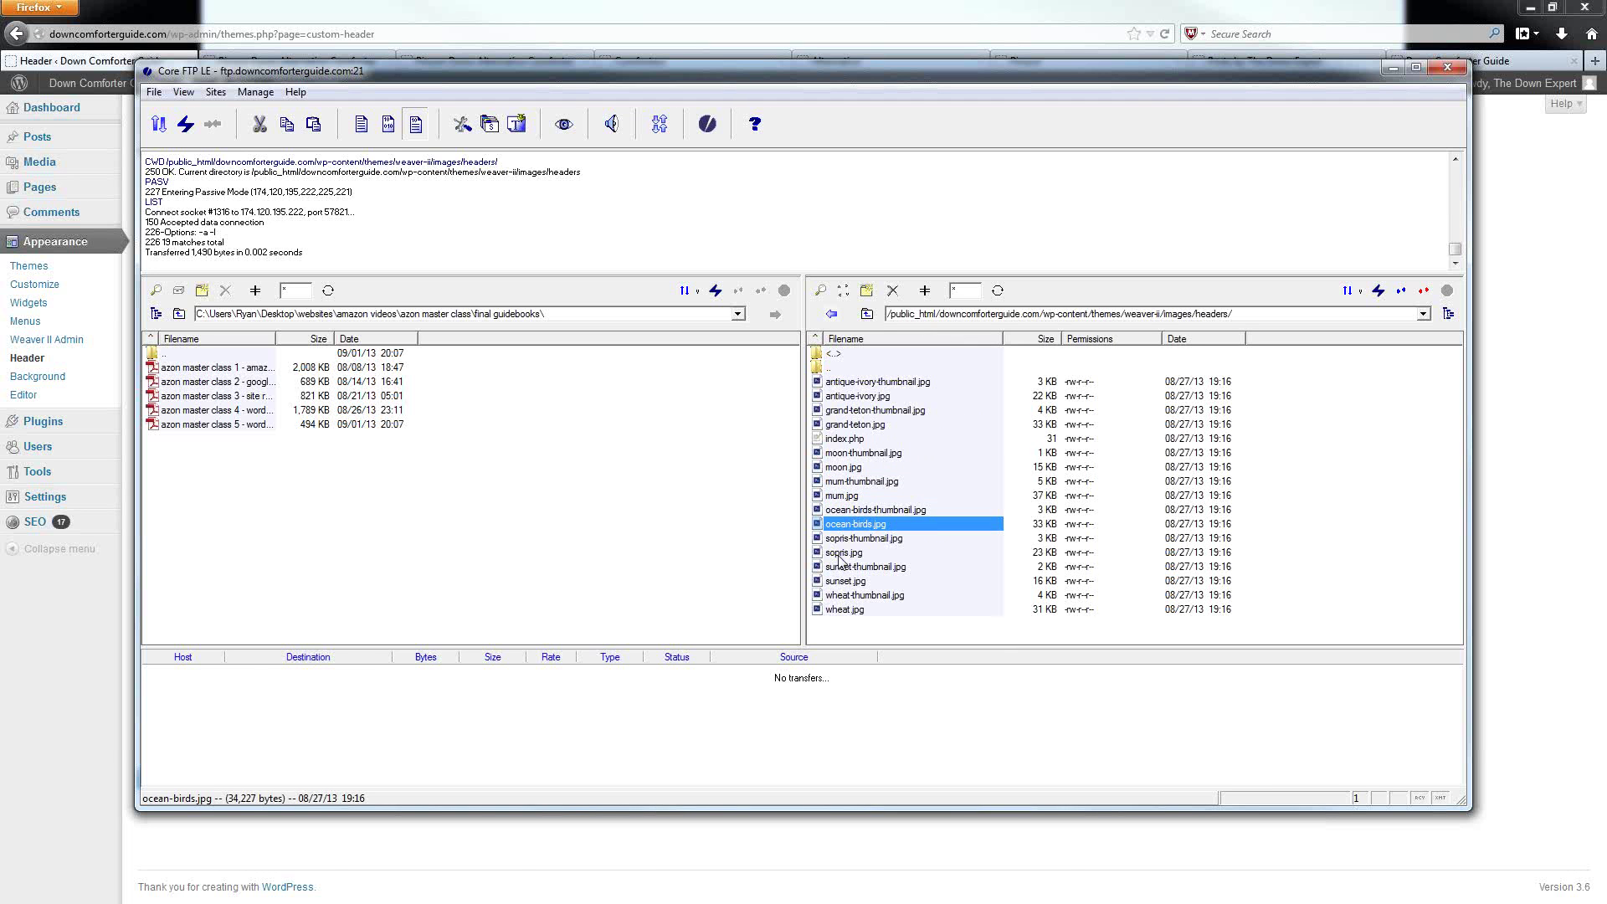
{"action": "left_click", "coordinate": [846, 554]}
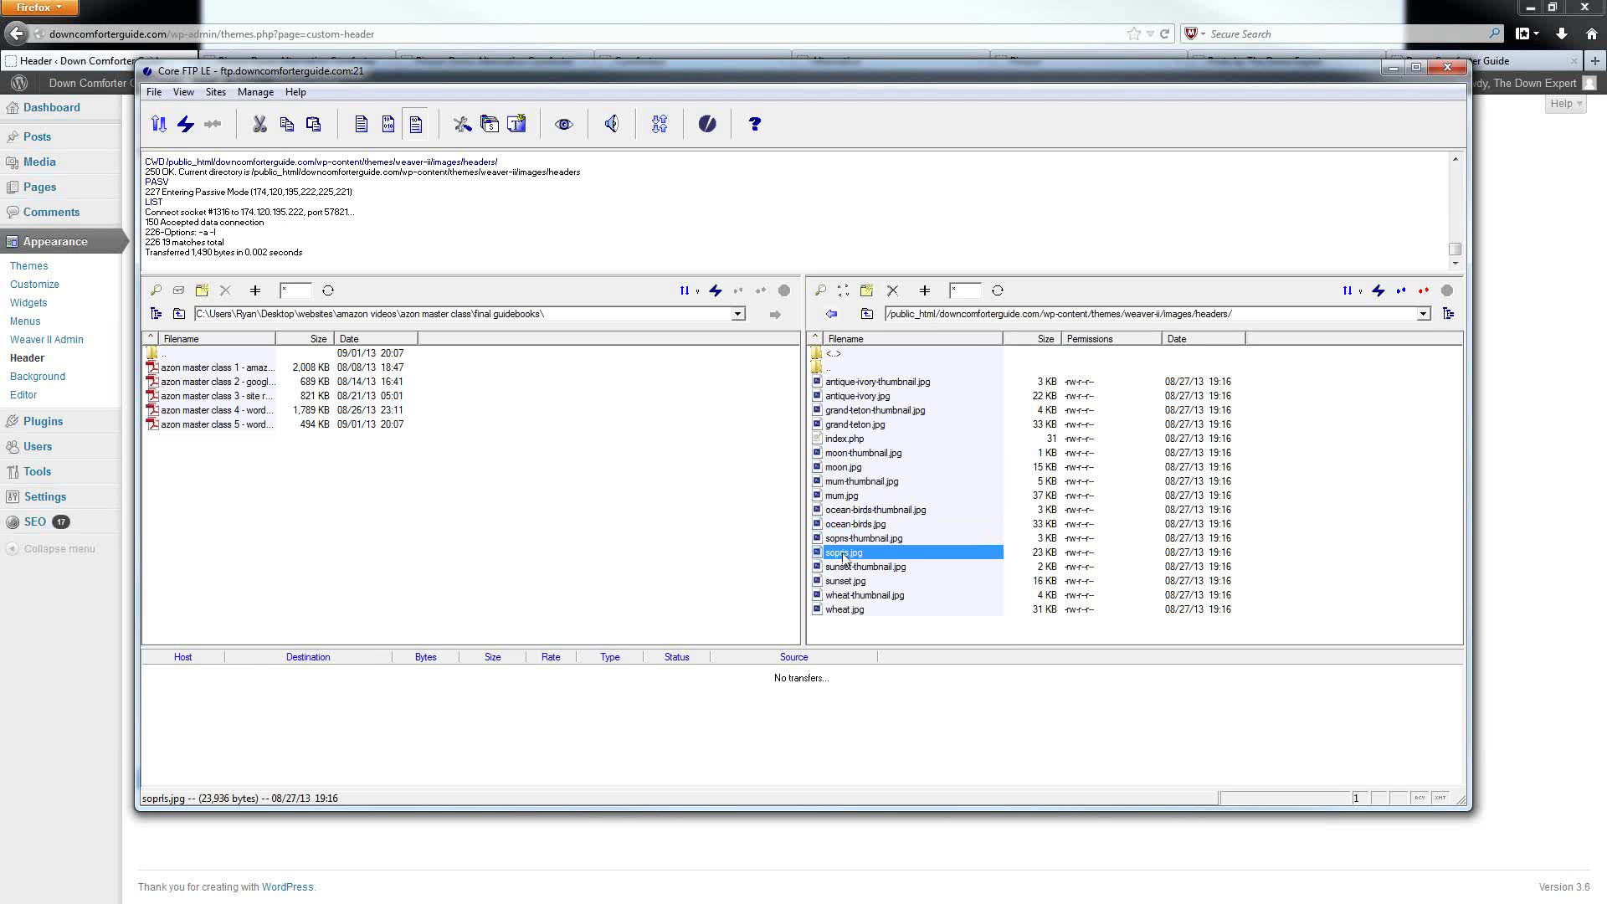
{"action": "left_click", "coordinate": [847, 584]}
{"action": "left_click", "coordinate": [850, 611]}
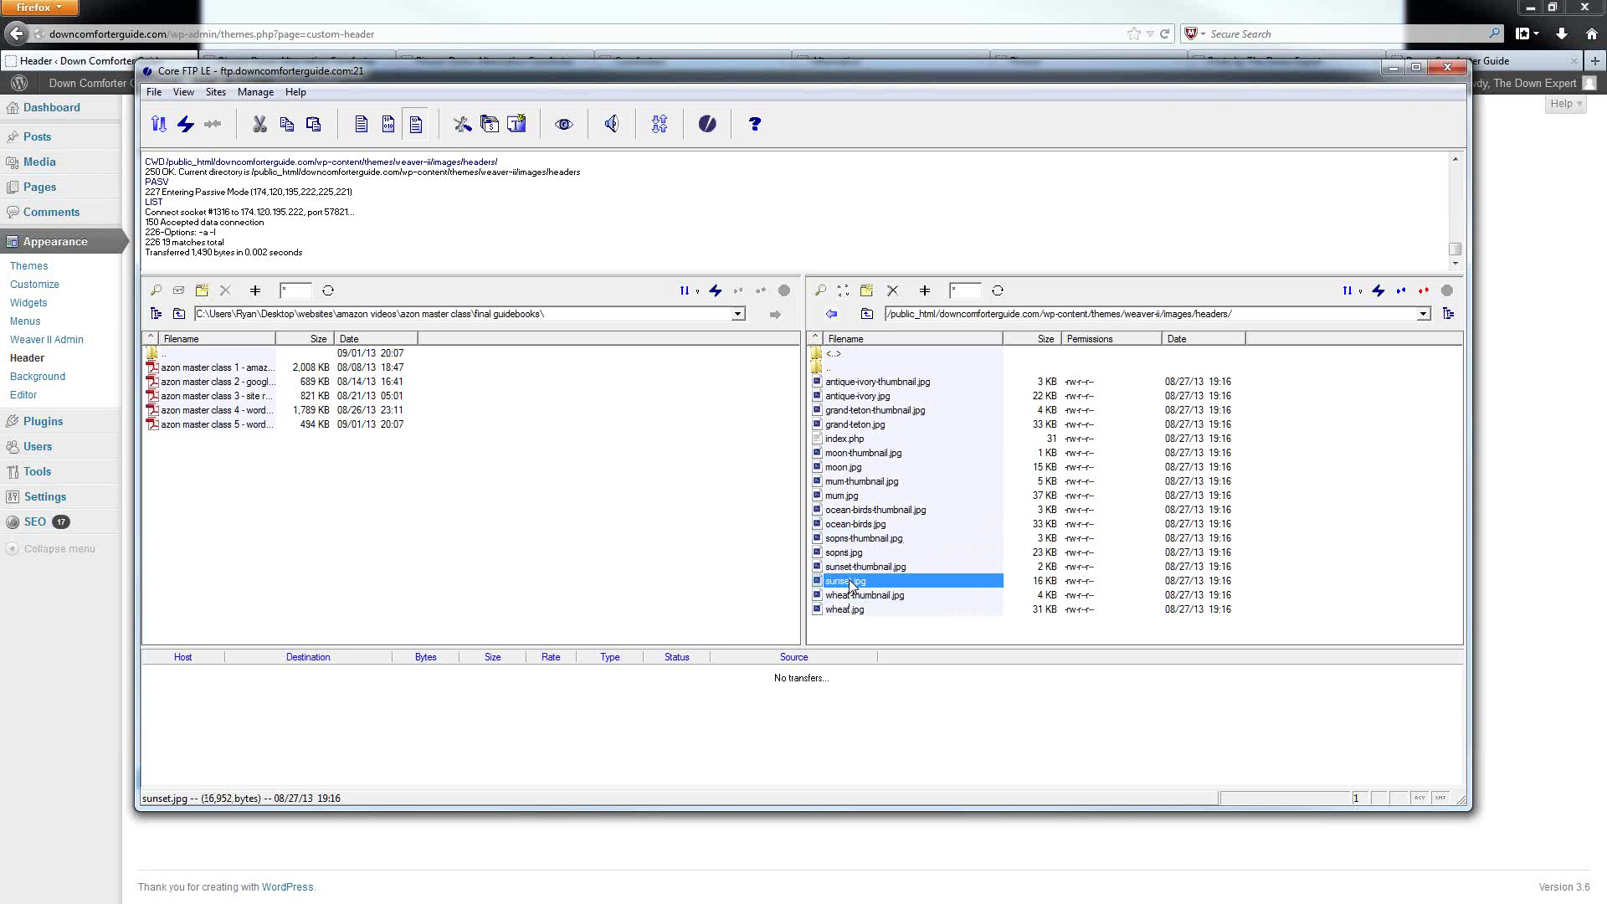
{"action": "left_click", "coordinate": [856, 583]}
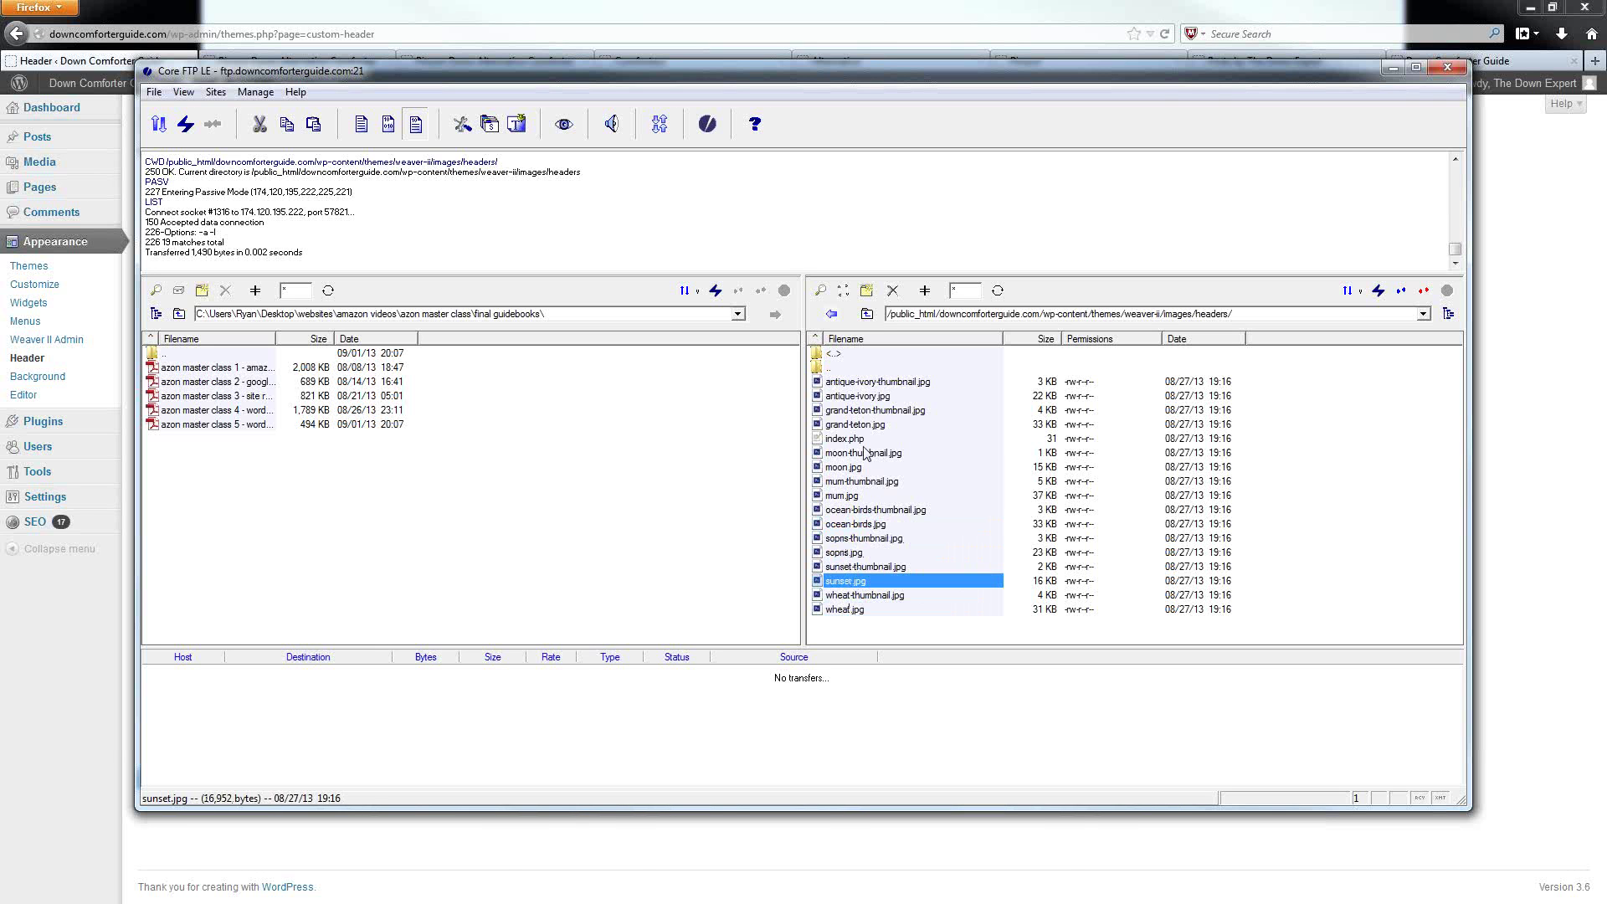
{"action": "left_click", "coordinate": [851, 398]}
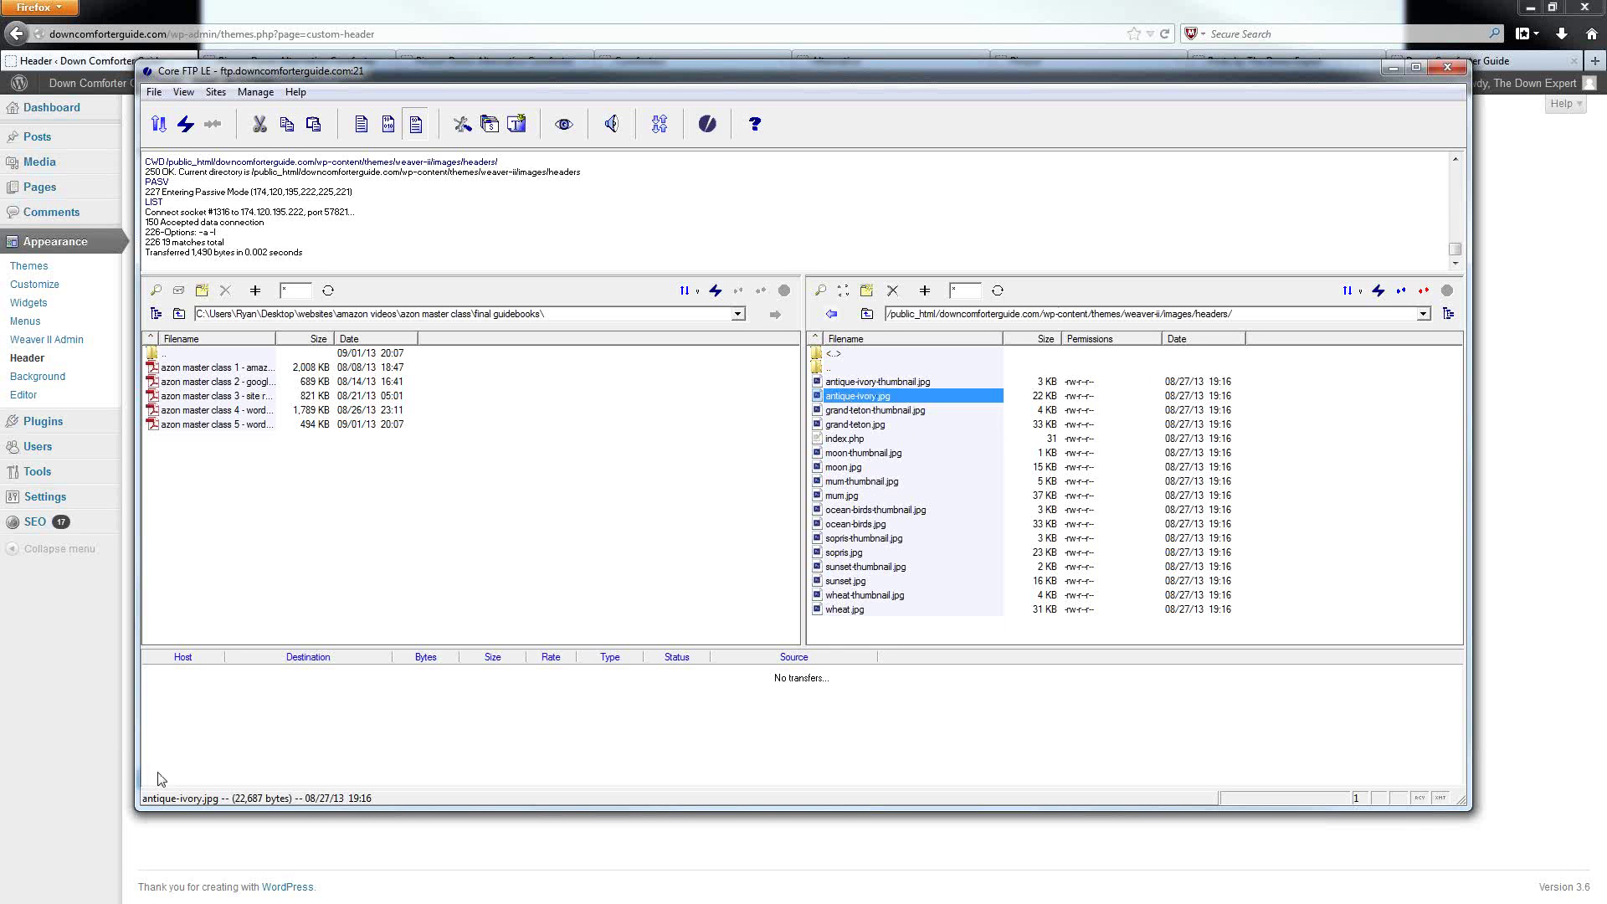
{"action": "left_click", "coordinate": [109, 755]}
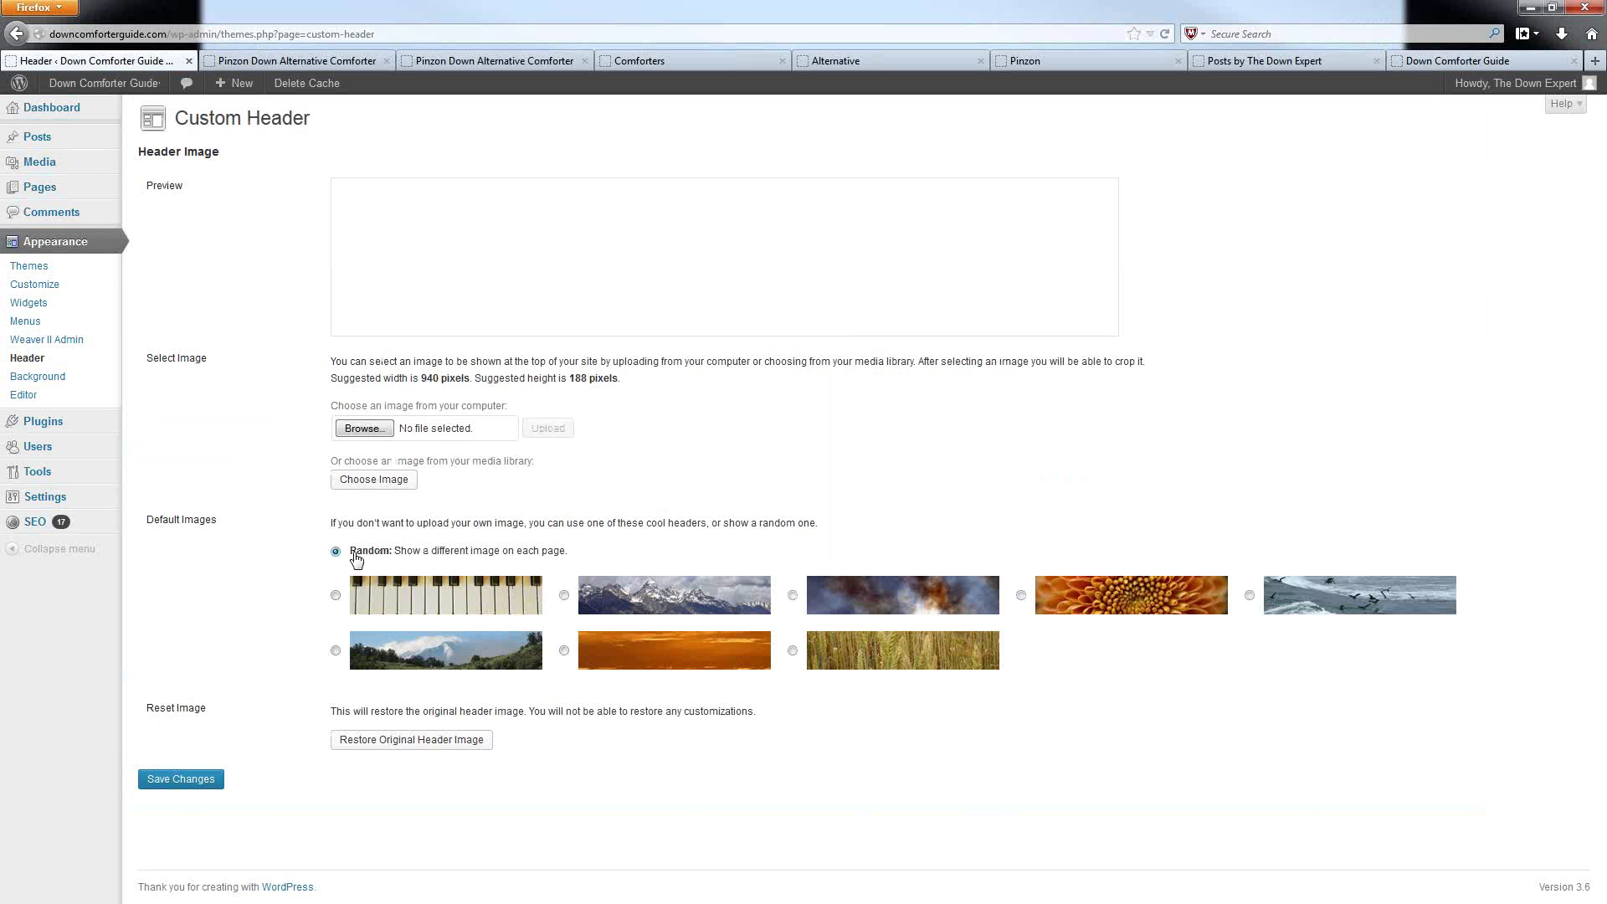